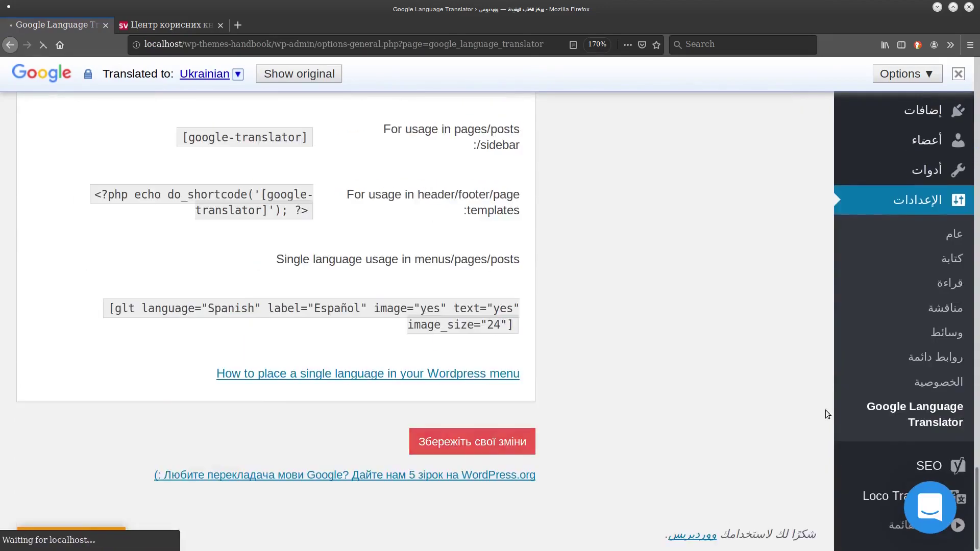
pyautogui.scroll(-15, 603, 369)
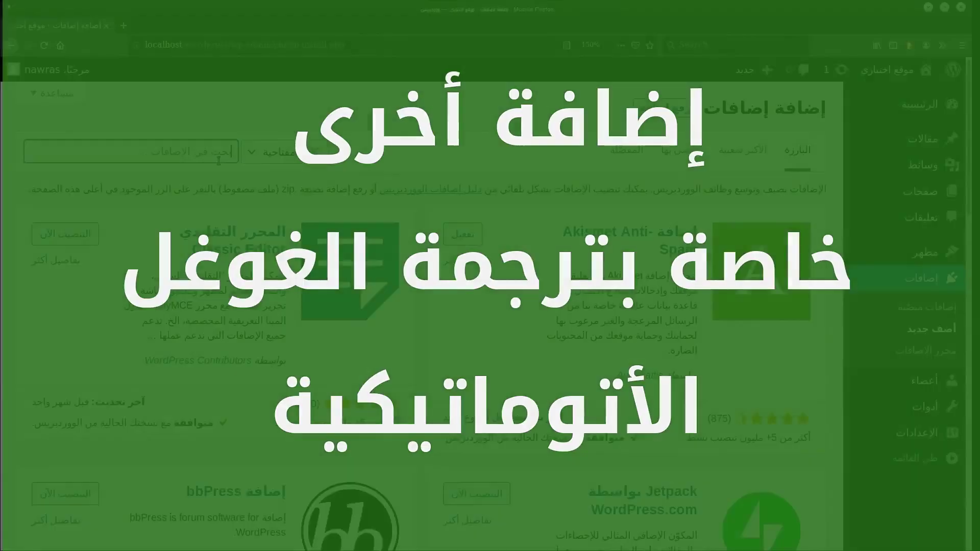
# Activate the newly installed Google Website Translator plugin so its settings page appears.
pyautogui.click(495, 238)
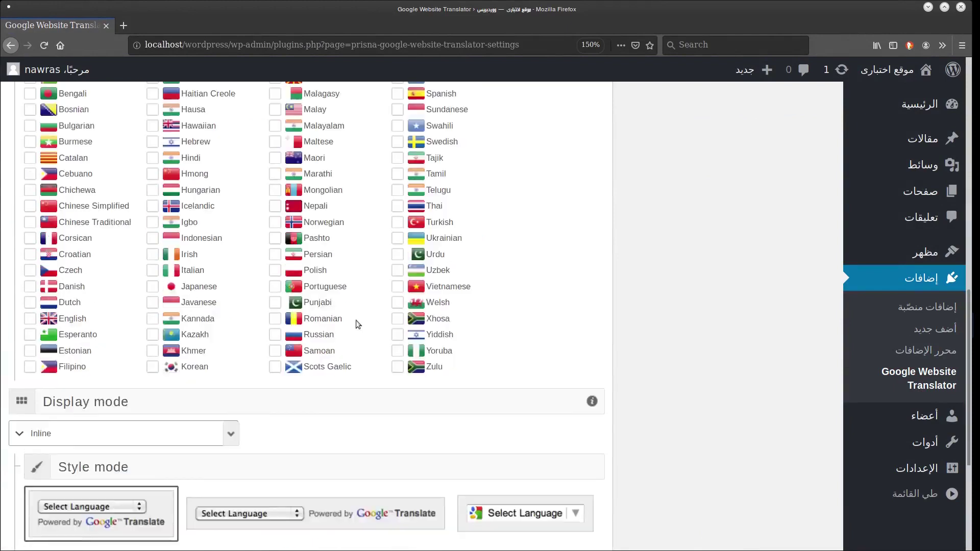
# Choose the Google-icon selector style and show language names in their native spelling.
pyautogui.click(513, 335)
pyautogui.scroll(-1, 513, 312)
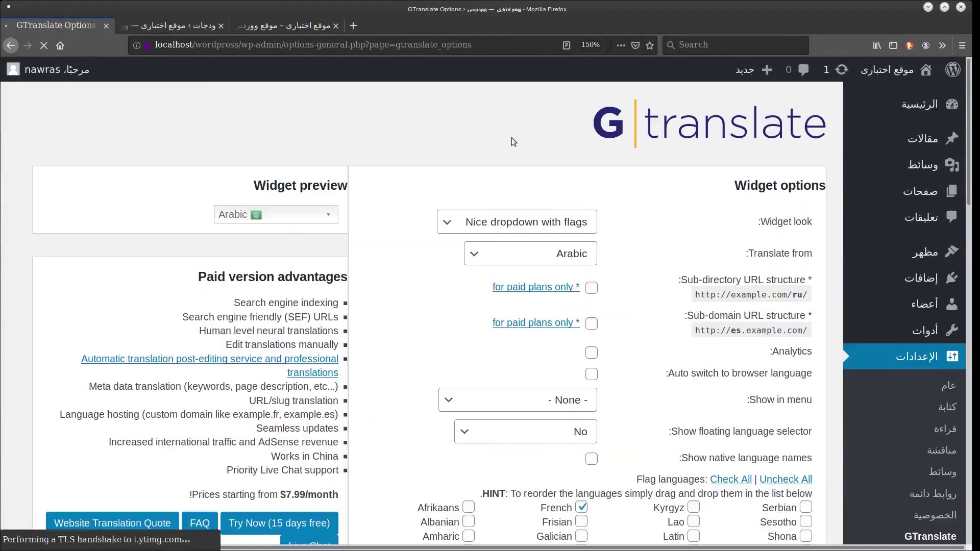
pyautogui.scroll(-2, 521, 142)
pyautogui.click(557, 167)
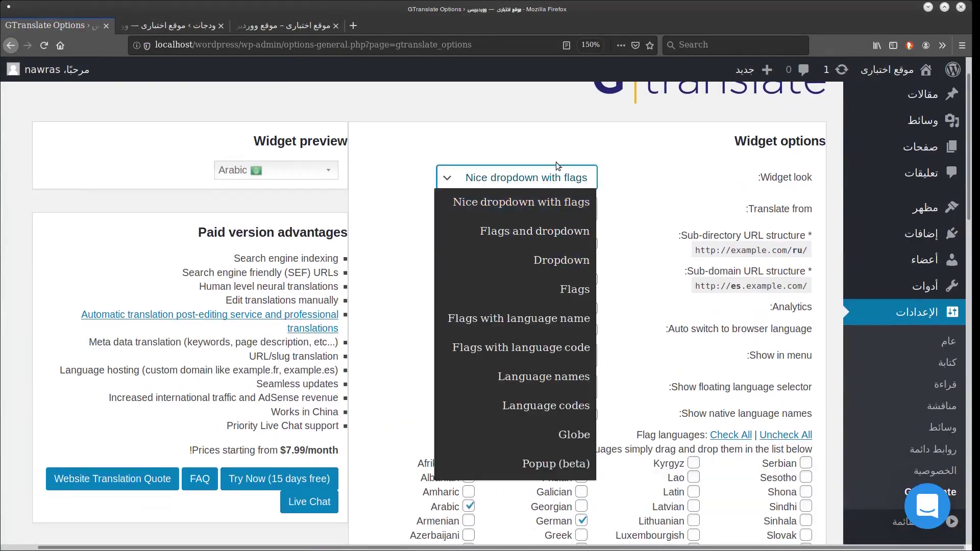
pyautogui.scroll(-3, 557, 167)
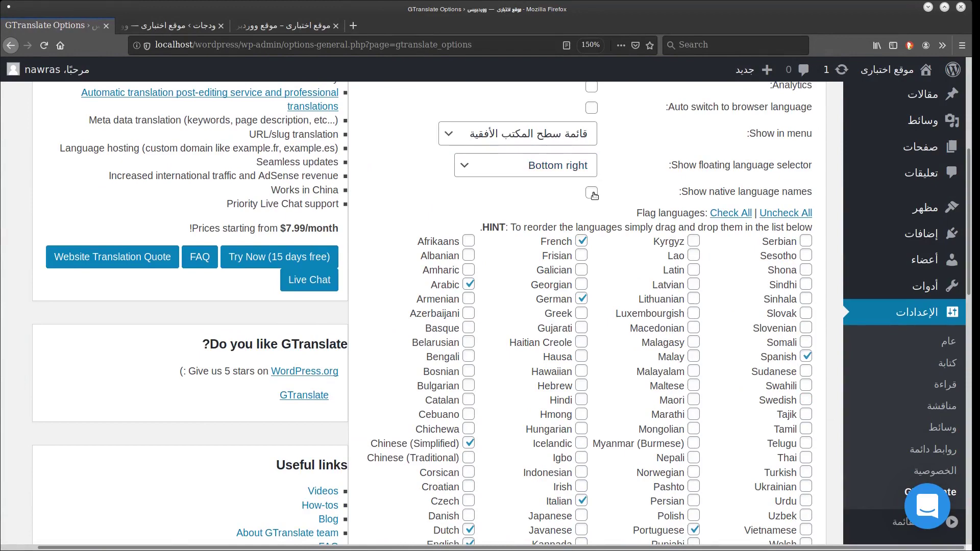
pyautogui.click(591, 193)
pyautogui.scroll(-7, 664, 255)
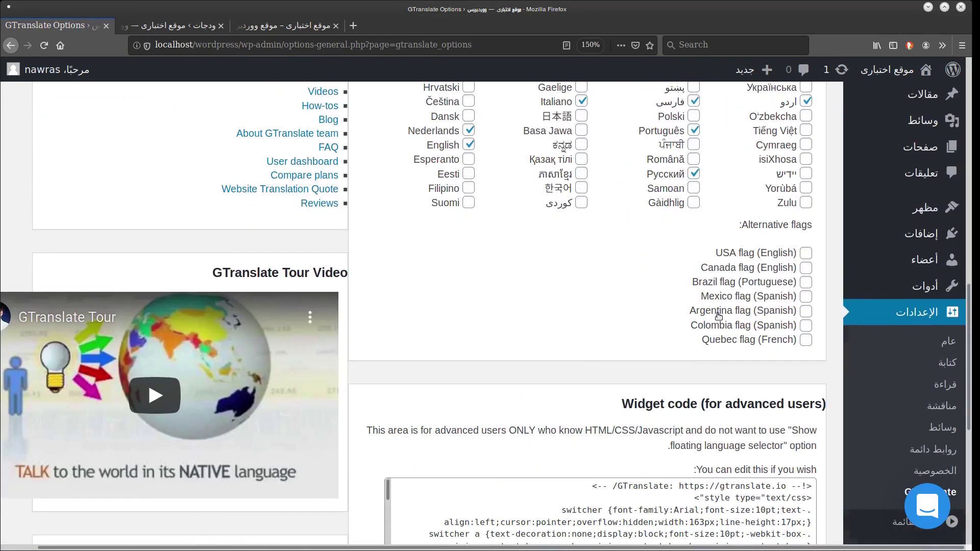
pyautogui.scroll(-5, 718, 315)
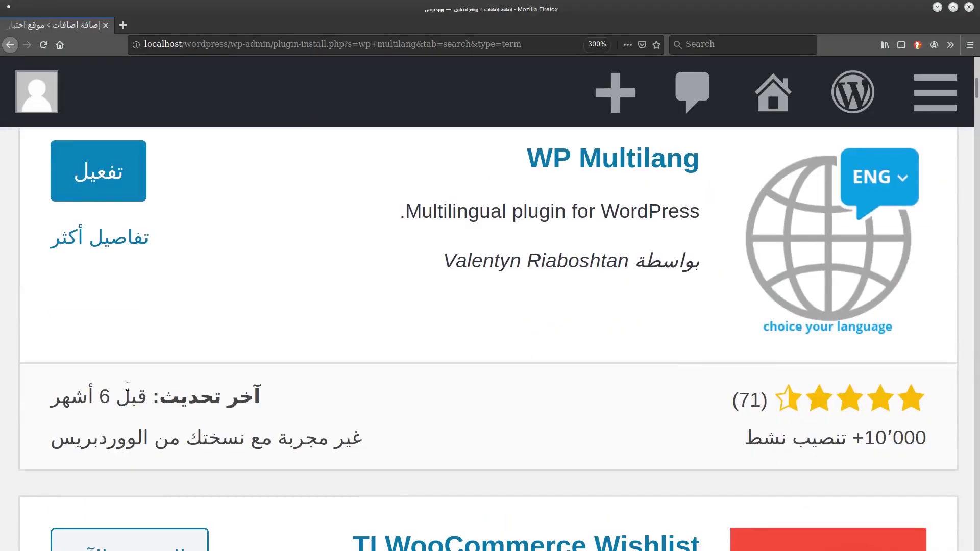
pyautogui.scroll(2, 133, 306)
# Activate WP Multilang and review its languages page and URL modification settings.
pyautogui.click(98, 256)
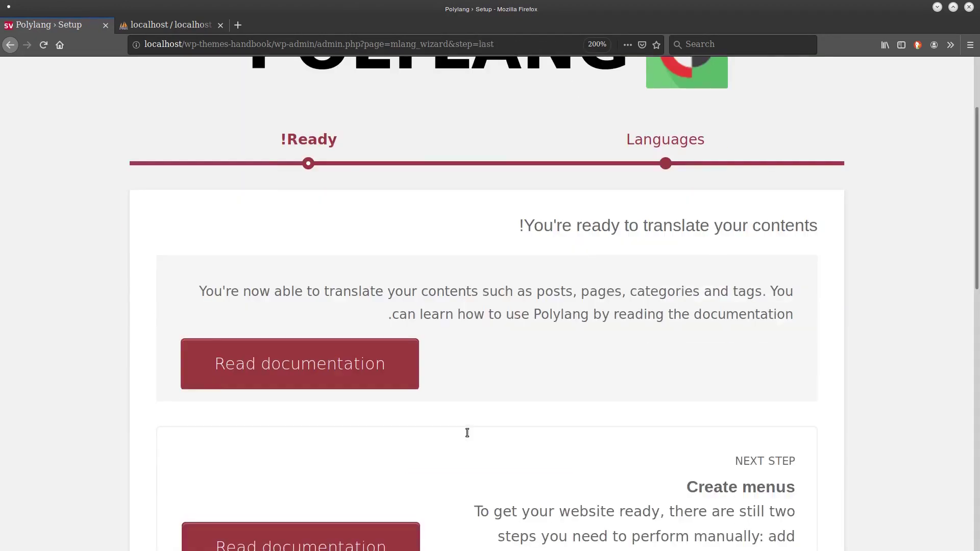
pyautogui.scroll(-10, 466, 431)
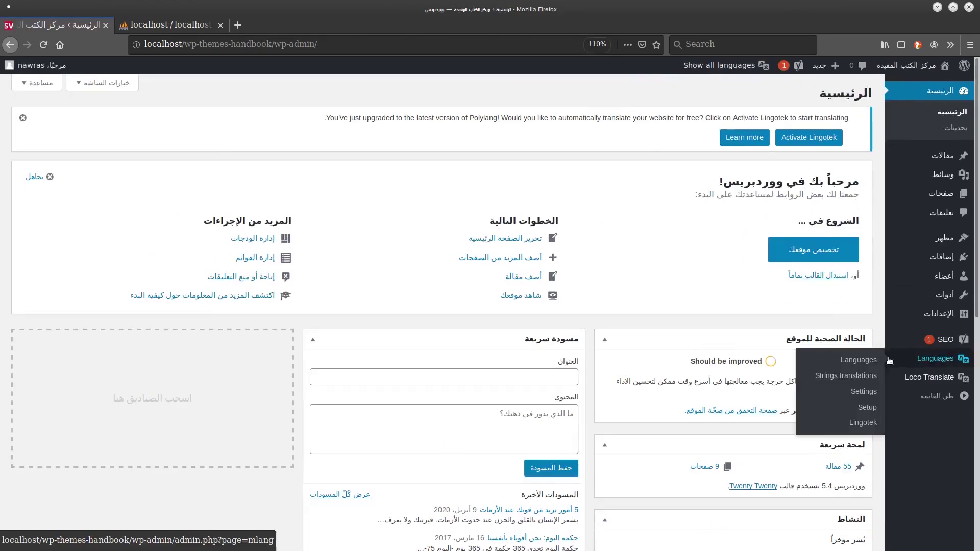
pyautogui.click(889, 360)
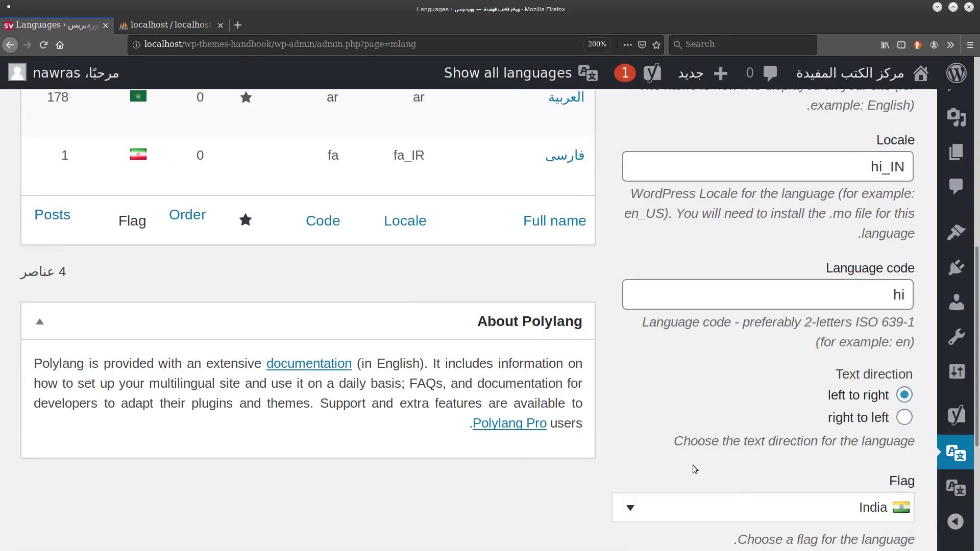
pyautogui.scroll(-3, 694, 469)
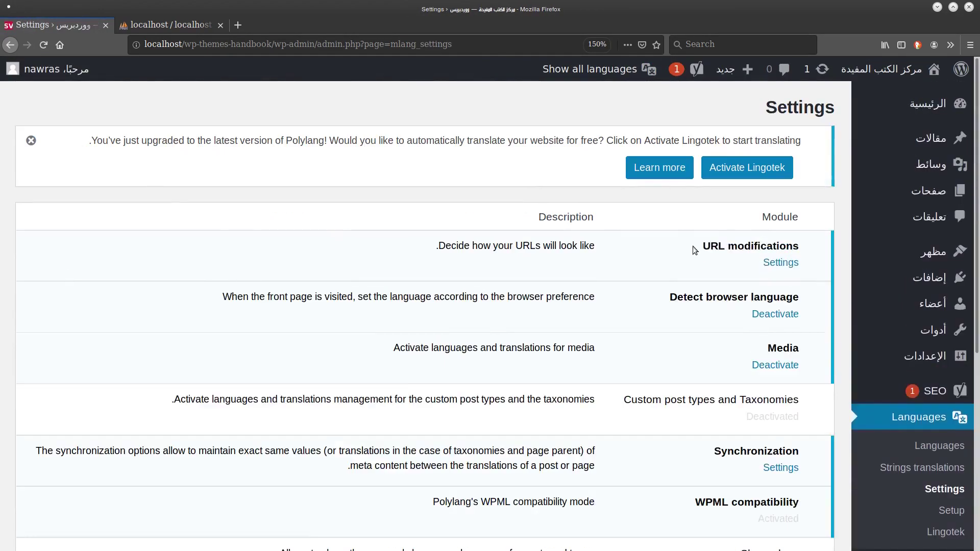
pyautogui.moveTo(551, 352); pyautogui.dragTo(758, 353)
pyautogui.click(775, 521)
pyautogui.scroll(-2, 661, 324)
pyautogui.scroll(-1, 662, 324)
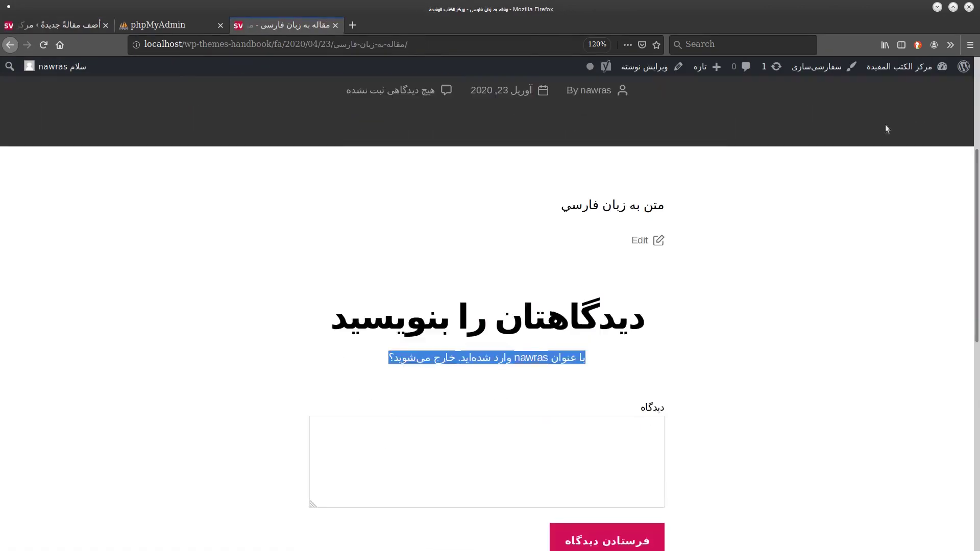
# Switch the article to its Arabic version, enter 'وسم د', and zoom in on the page.
pyautogui.click(774, 108)
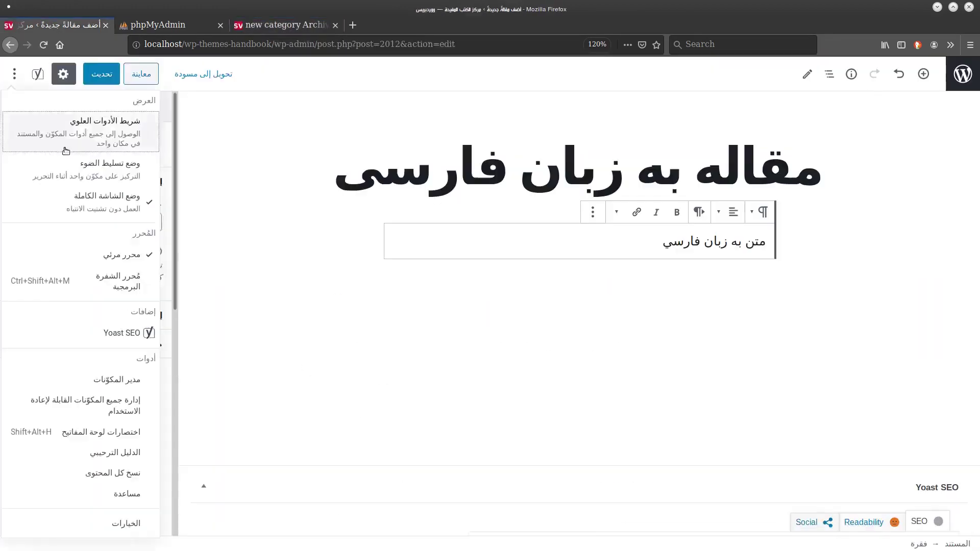
pyautogui.write('وسم د')
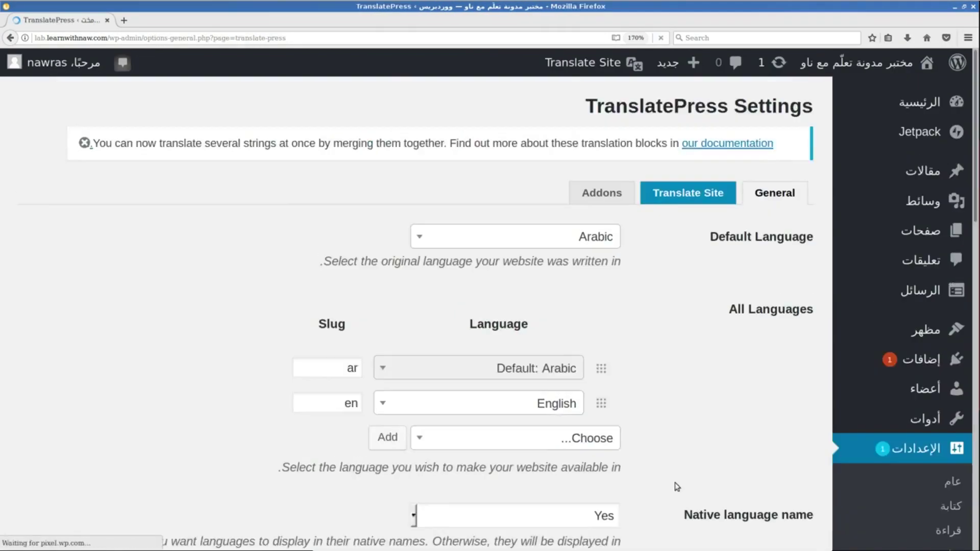
pyautogui.hotkey('ctrl', '+')
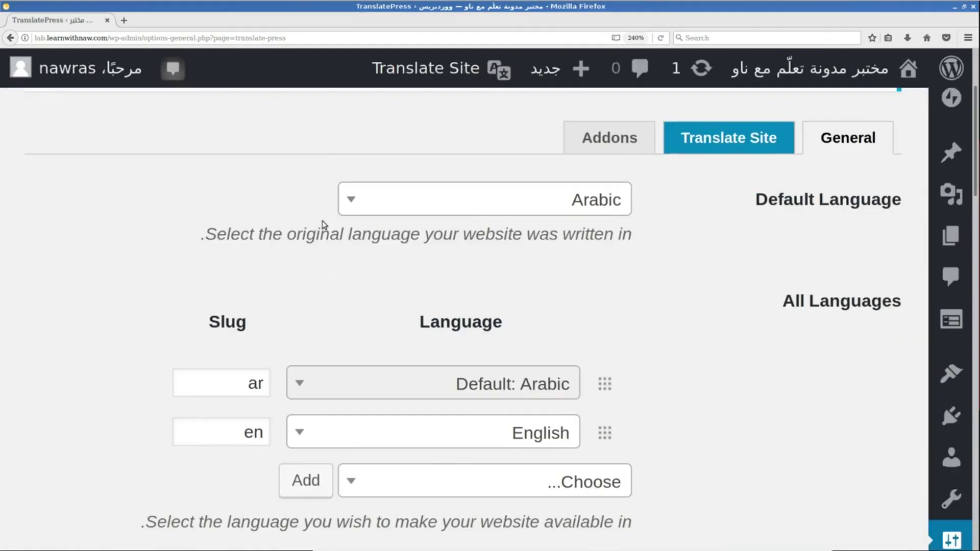
pyautogui.scroll(-2, 729, 263)
pyautogui.hotkey('ctrl', '+')
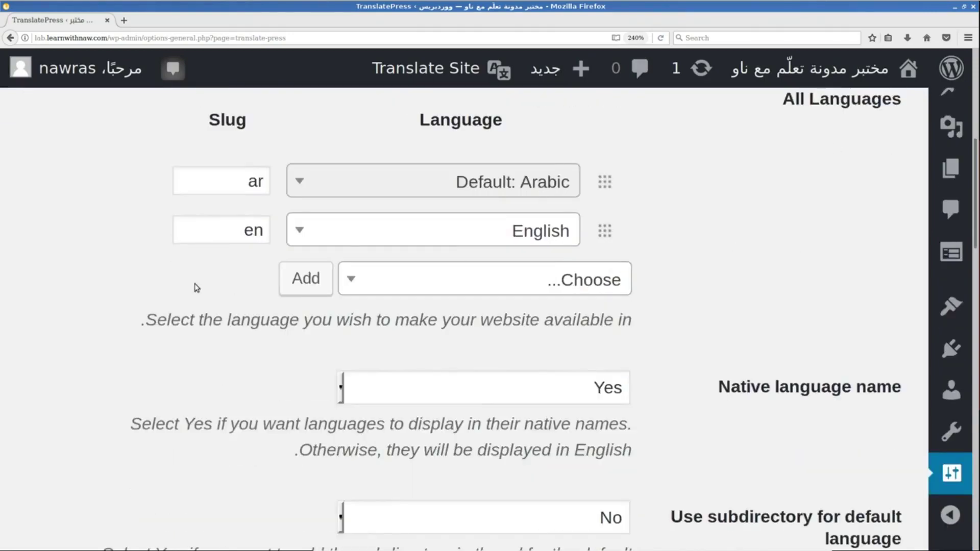
pyautogui.scroll(-3, 685, 192)
pyautogui.scroll(-2, 802, 181)
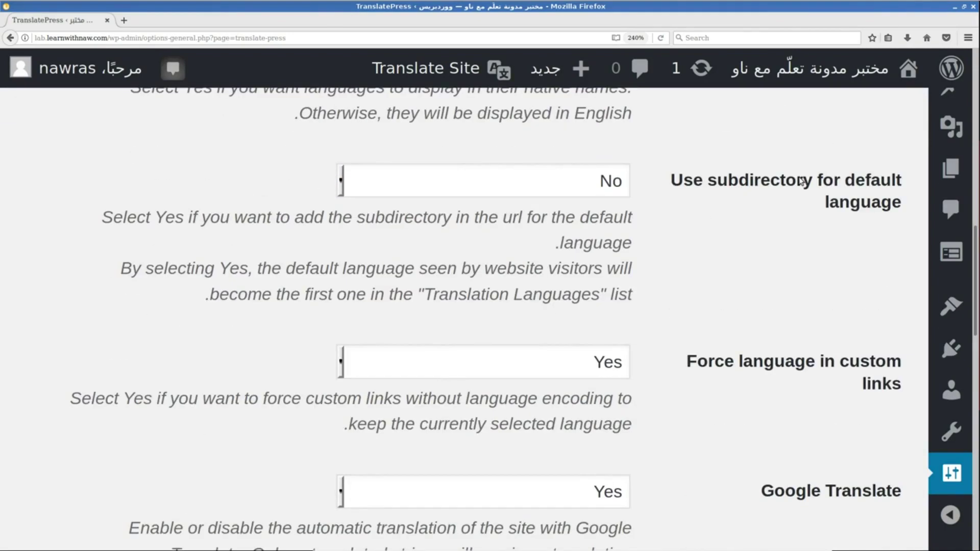
pyautogui.scroll(-4, 745, 201)
pyautogui.scroll(-2, 746, 246)
pyautogui.scroll(-5, 737, 235)
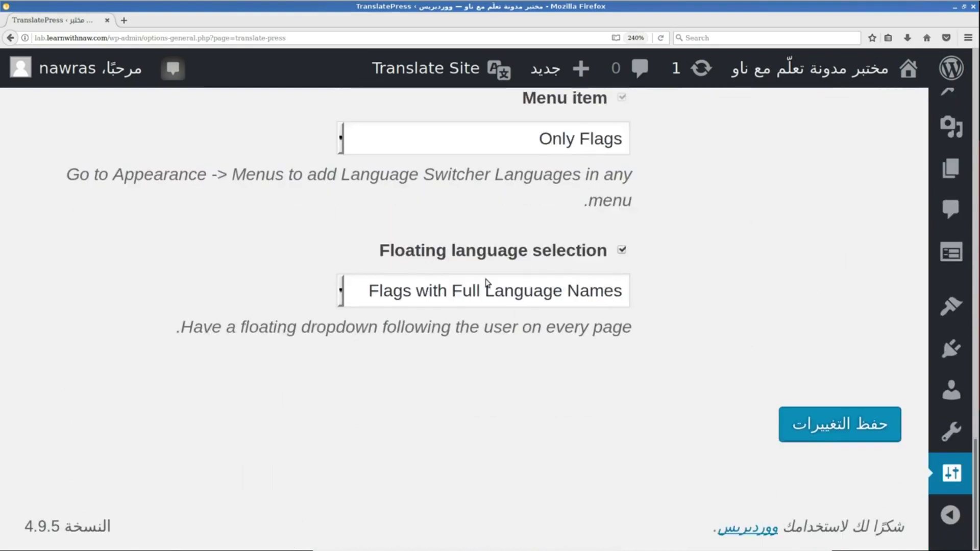
pyautogui.scroll(5, 488, 282)
pyautogui.scroll(-2, 485, 280)
# Set the menu language switcher to show Only Flags and save the TranslatePress settings.
pyautogui.click(531, 214)
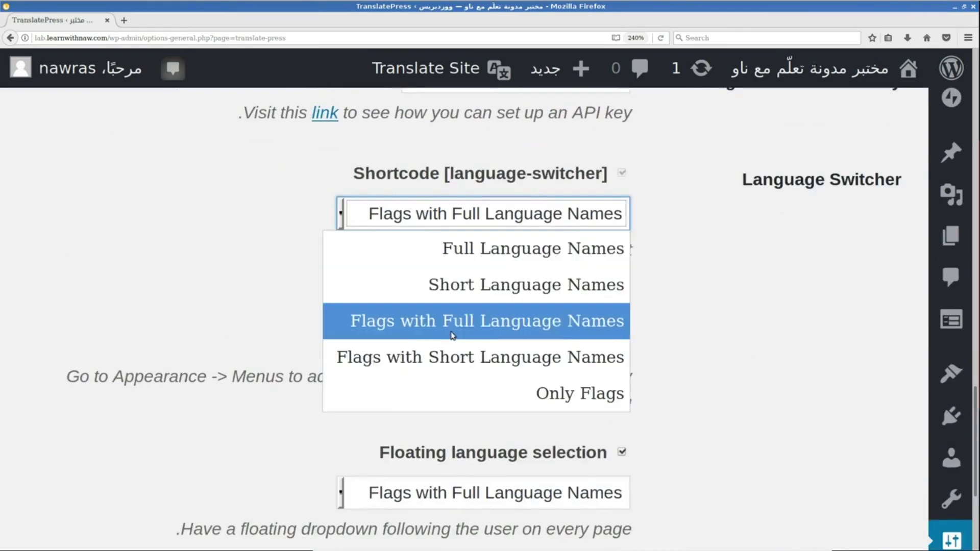
pyautogui.scroll(-2, 462, 185)
pyautogui.click(459, 205)
pyautogui.click(536, 391)
pyautogui.scroll(-1, 536, 390)
pyautogui.click(840, 424)
pyautogui.scroll(-10, 656, 403)
# Add the Language Switcher entries to the site menu.
pyautogui.hotkey('ctrl', '-')
pyautogui.hotkey('ctrl', '-')
pyautogui.click(582, 62)
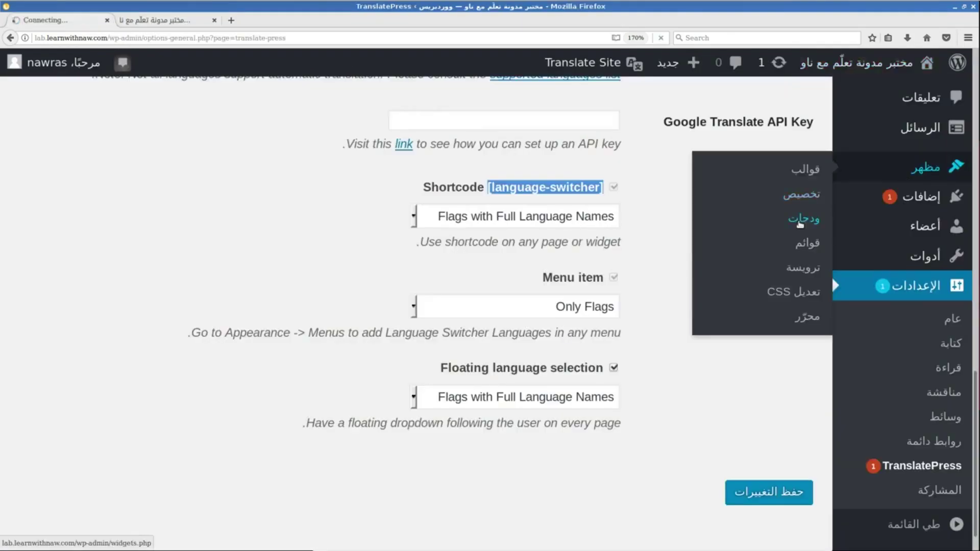
pyautogui.click(744, 219)
pyautogui.scroll(-5, 623, 296)
pyautogui.scroll(10, 623, 296)
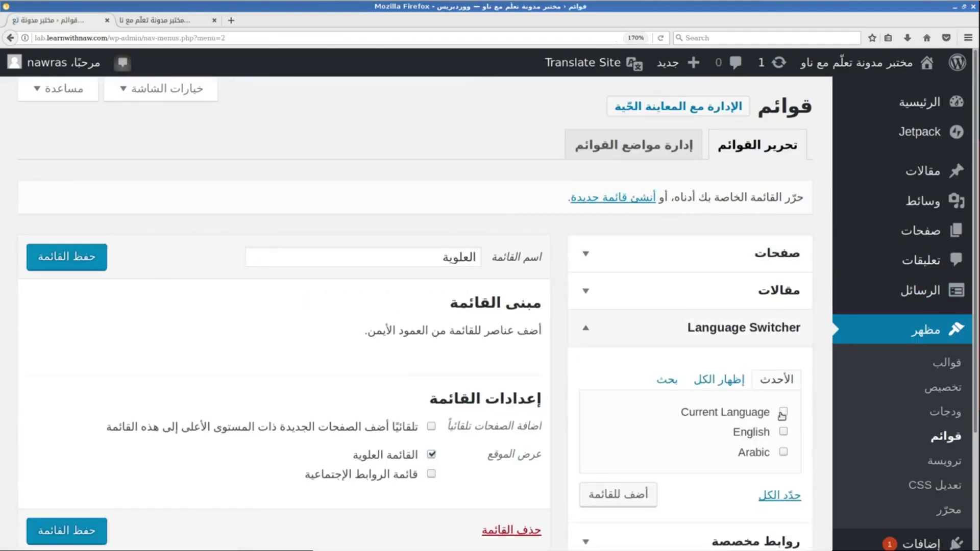
pyautogui.click(618, 494)
pyautogui.scroll(-2, 614, 409)
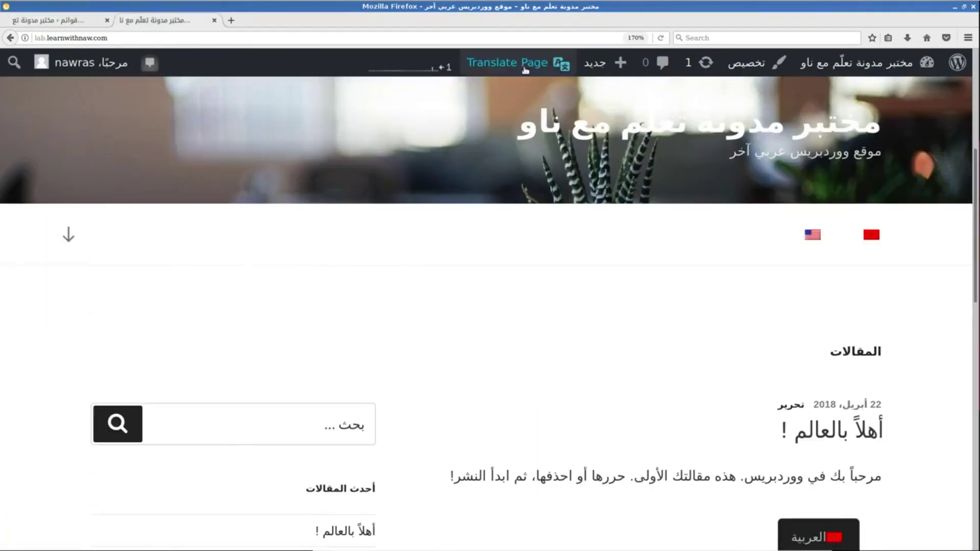
# In Translate Page, translate strings such as غير مصنف, entering 'This is english translation'.
pyautogui.click(525, 70)
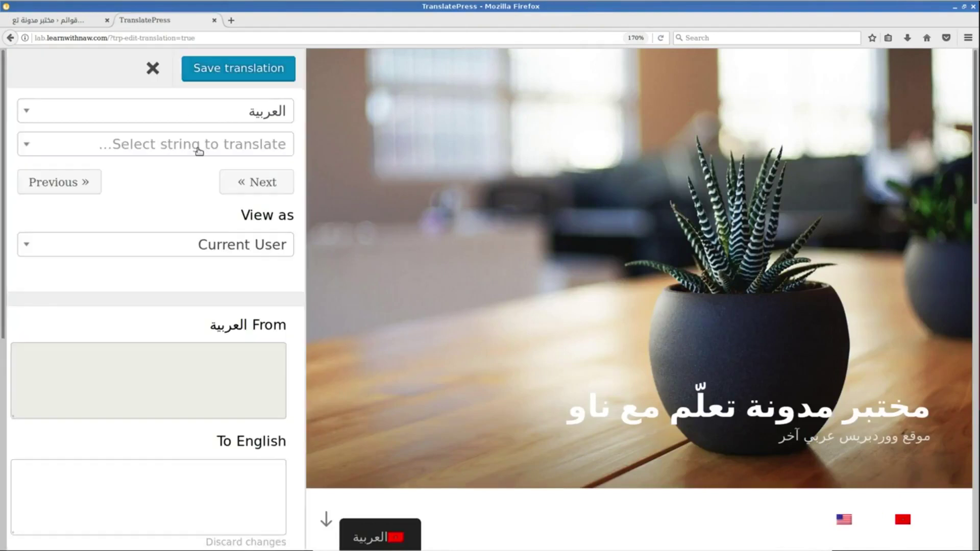
pyautogui.click(197, 149)
pyautogui.click(255, 302)
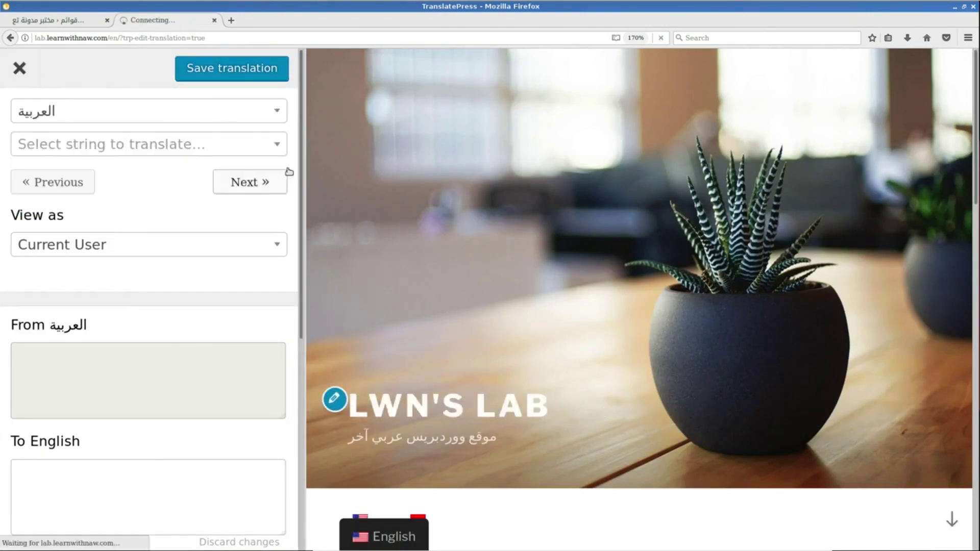
pyautogui.click(250, 146)
pyautogui.click(230, 327)
pyautogui.write('This is english translation')
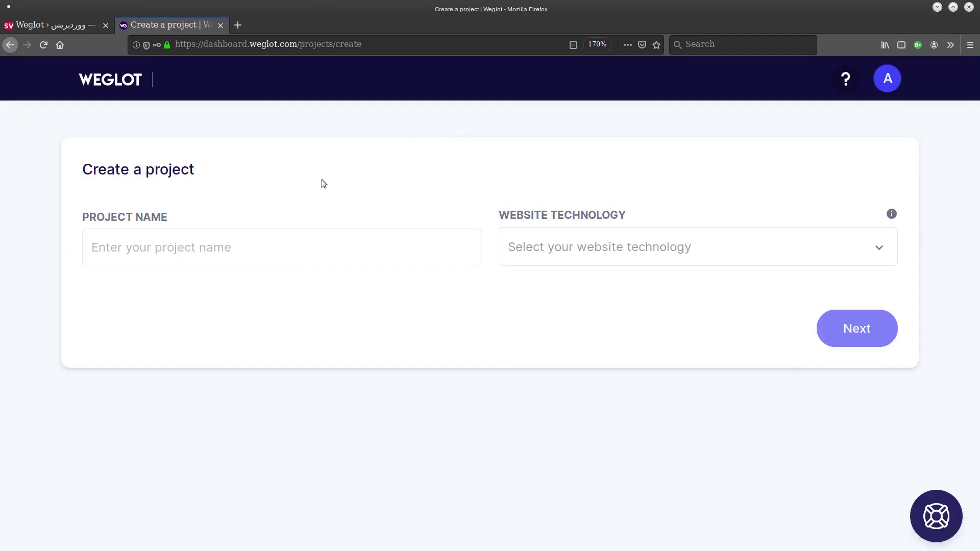
# Start a new translation project and scroll through the resulting page.
pyautogui.click(175, 244)
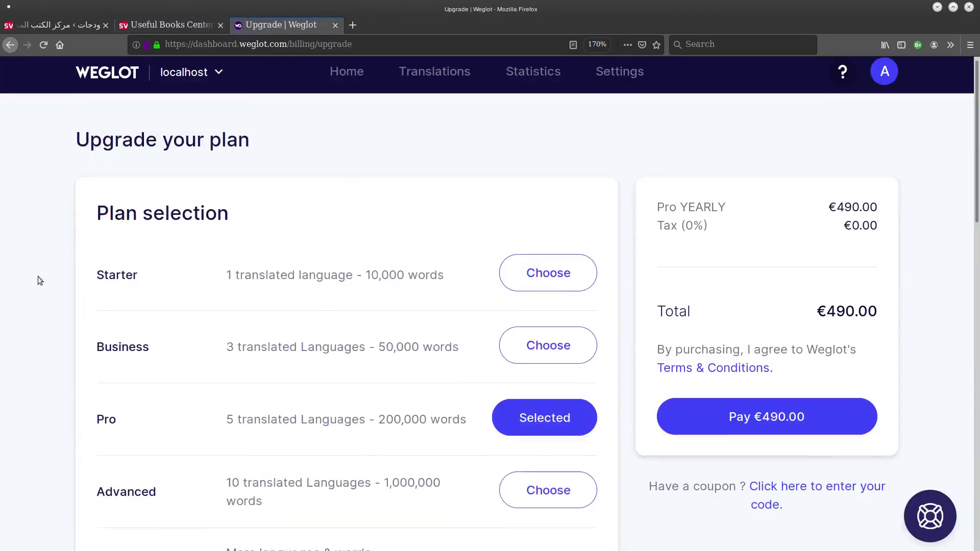
pyautogui.scroll(1, 40, 281)
pyautogui.moveTo(226, 427); pyautogui.dragTo(359, 428)
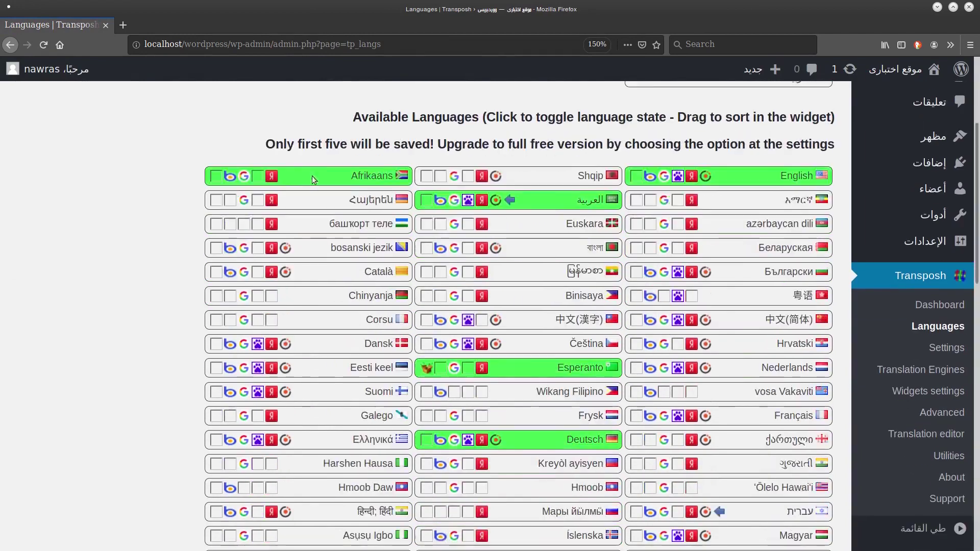
pyautogui.scroll(-6, 314, 180)
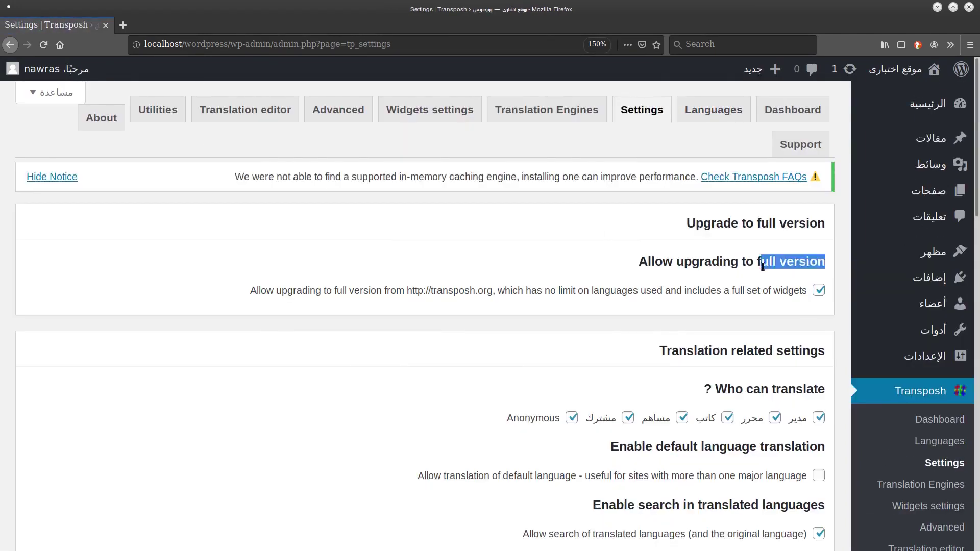
pyautogui.scroll(-4, 564, 243)
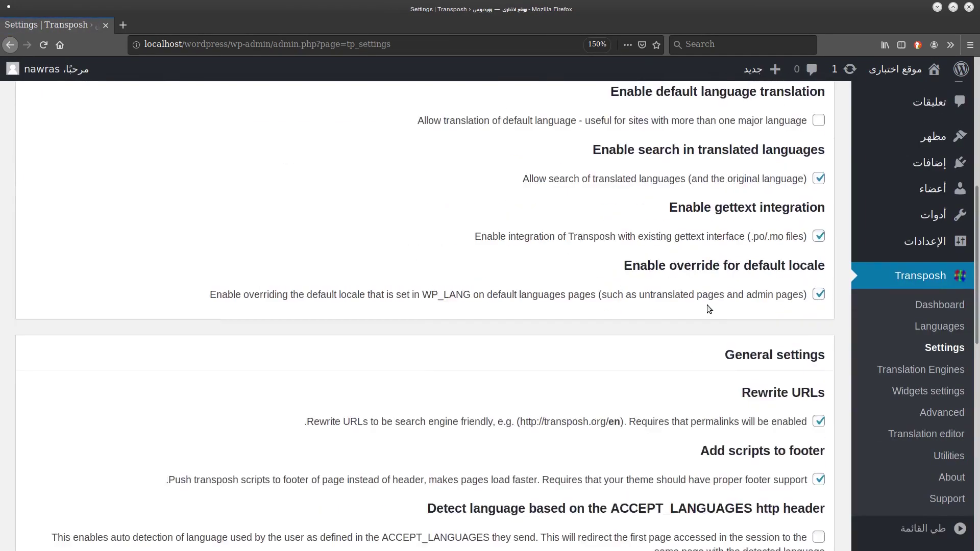
pyautogui.scroll(-4, 618, 216)
pyautogui.scroll(-1, 617, 220)
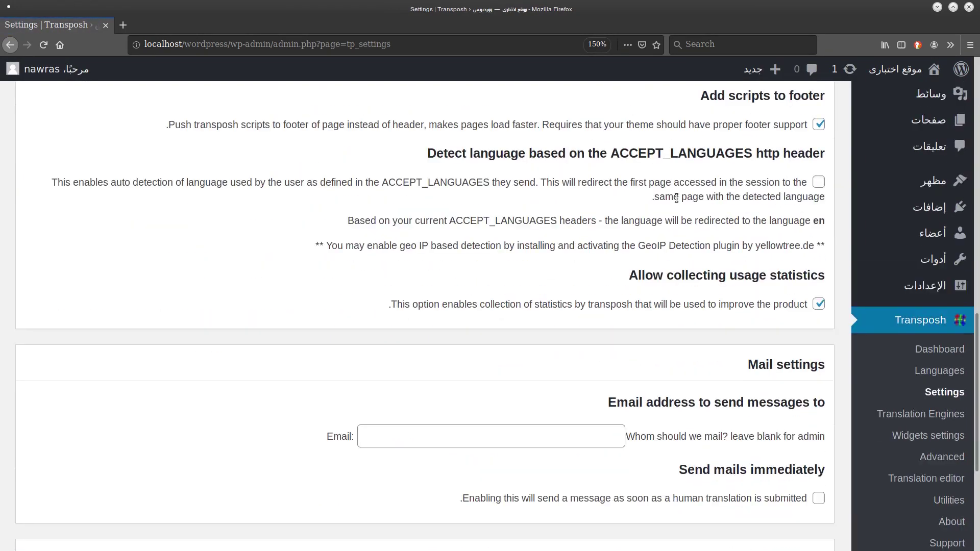
pyautogui.scroll(-4, 729, 440)
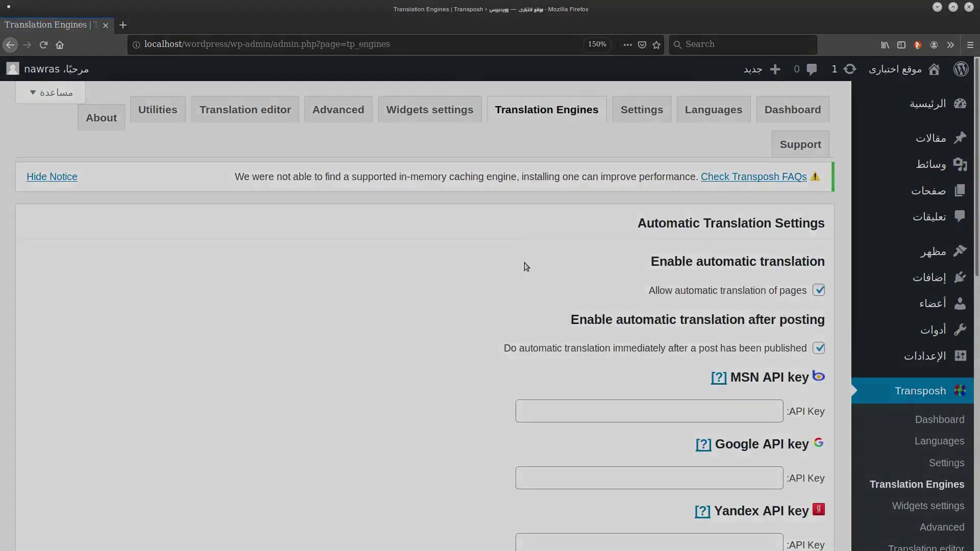
pyautogui.scroll(-4, 525, 263)
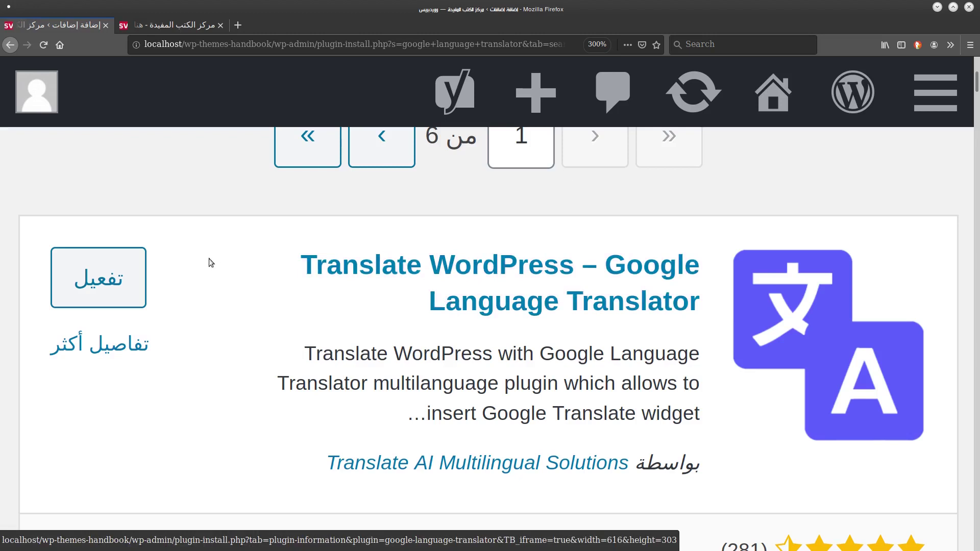
# Activate Google Language Translator and open its Settings from the Plugins list.
pyautogui.click(109, 282)
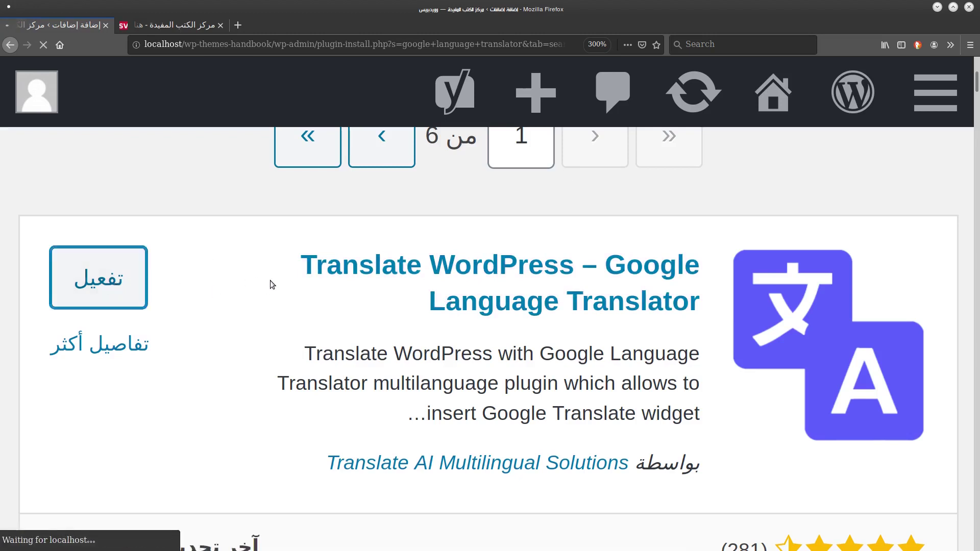
pyautogui.scroll(-5, 270, 280)
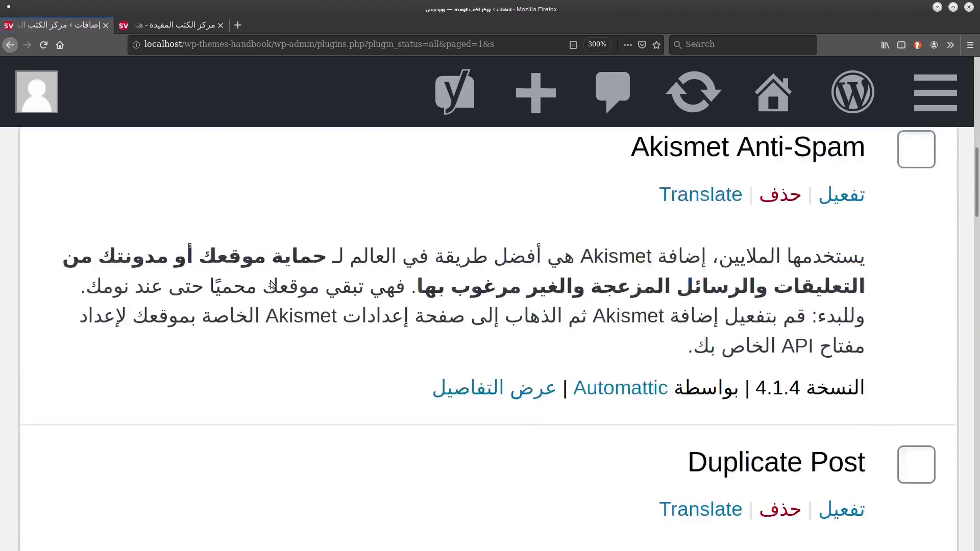
pyautogui.hotkey('ctrl', '-')
pyautogui.hotkey('ctrl', '-')
pyautogui.hotkey('ctrl', '-')
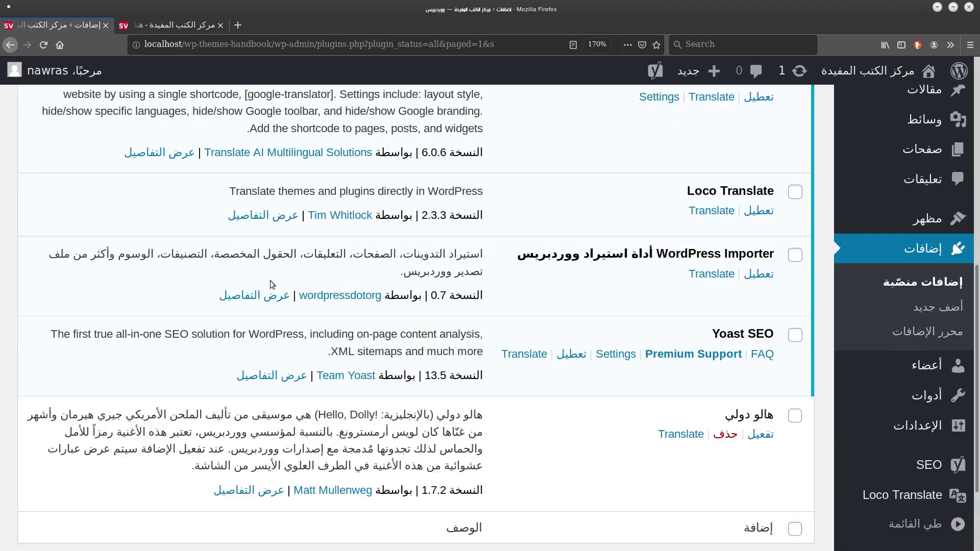
pyautogui.scroll(2, 410, 261)
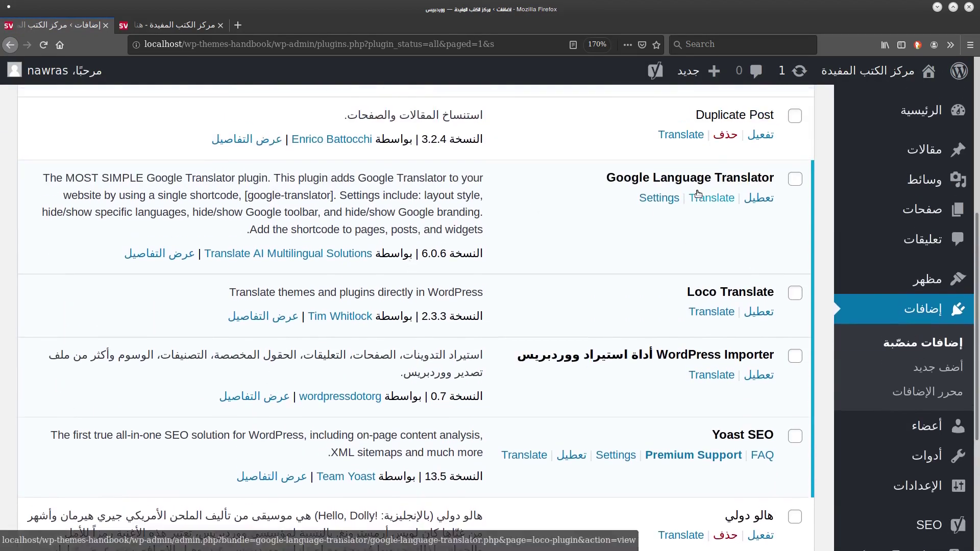
pyautogui.click(658, 198)
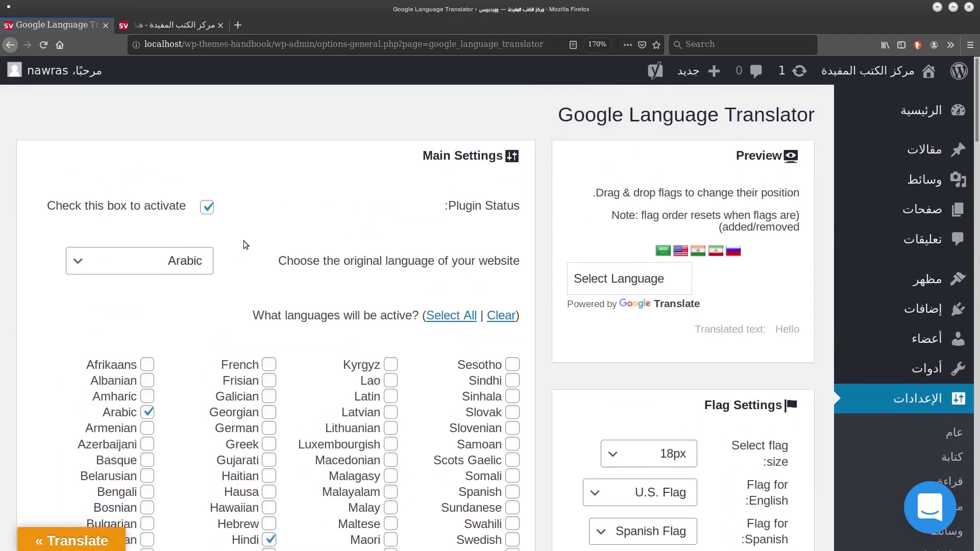
# Keep Arabic as the original language in the dropdown.
pyautogui.click(175, 258)
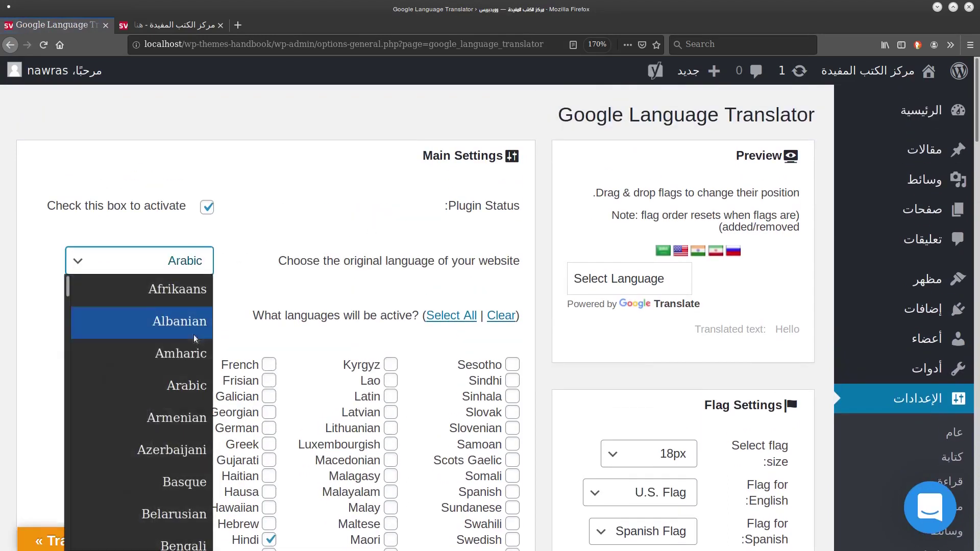
pyautogui.click(194, 381)
pyautogui.click(172, 265)
pyautogui.click(354, 295)
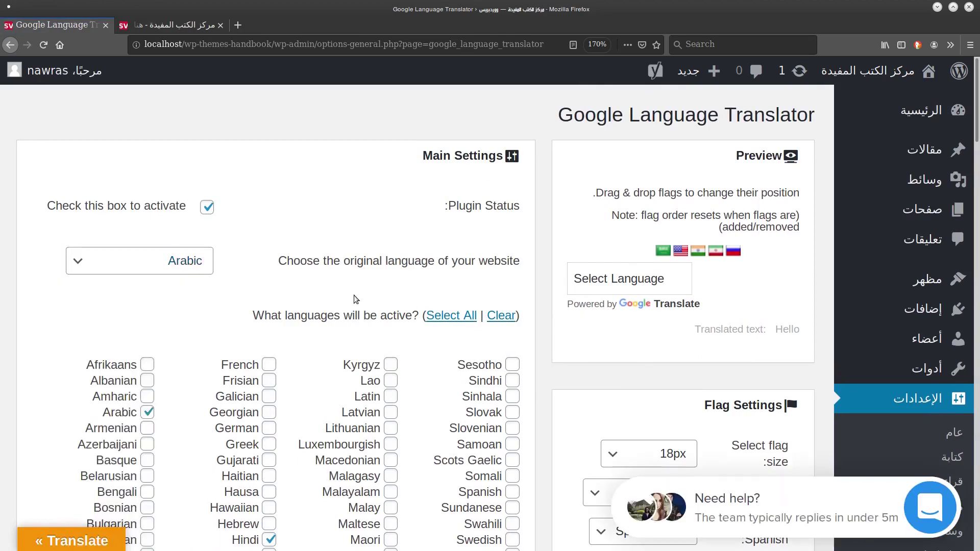
pyautogui.scroll(-3, 354, 295)
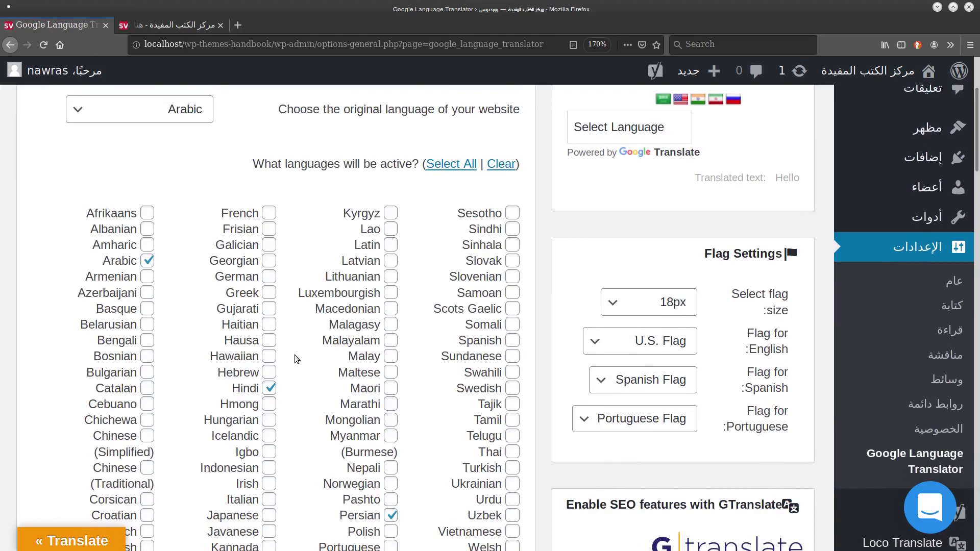
# Select all active languages, then clear every checkbox.
pyautogui.click(439, 164)
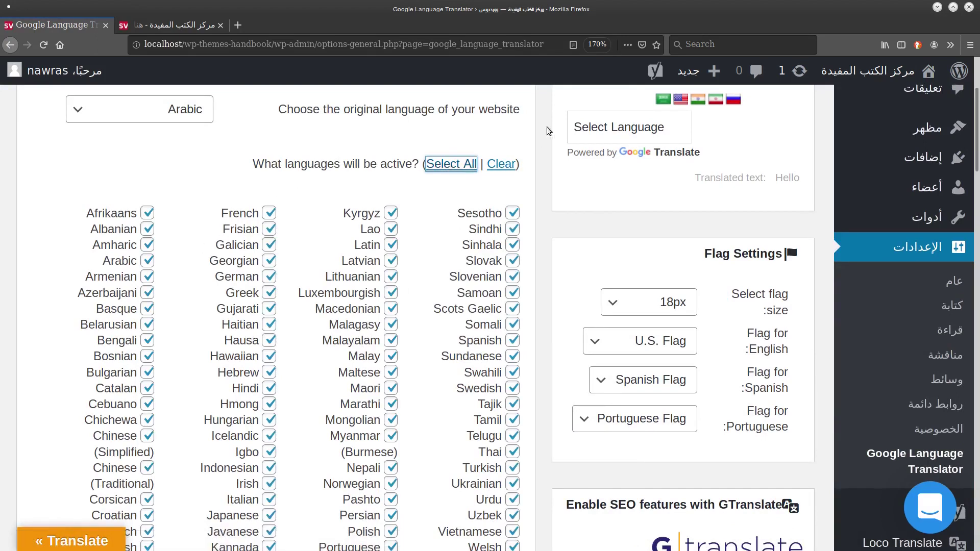
pyautogui.click(501, 164)
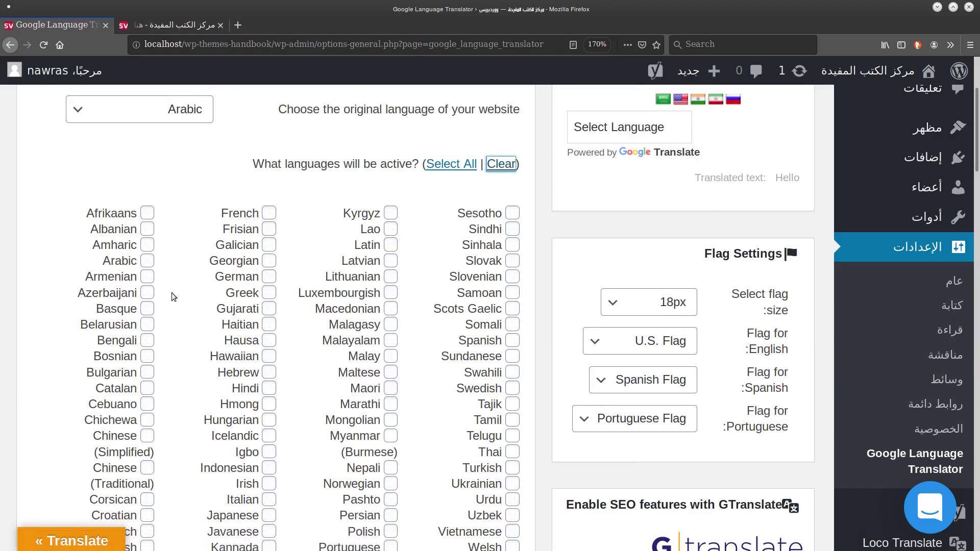
pyautogui.scroll(-4, 171, 293)
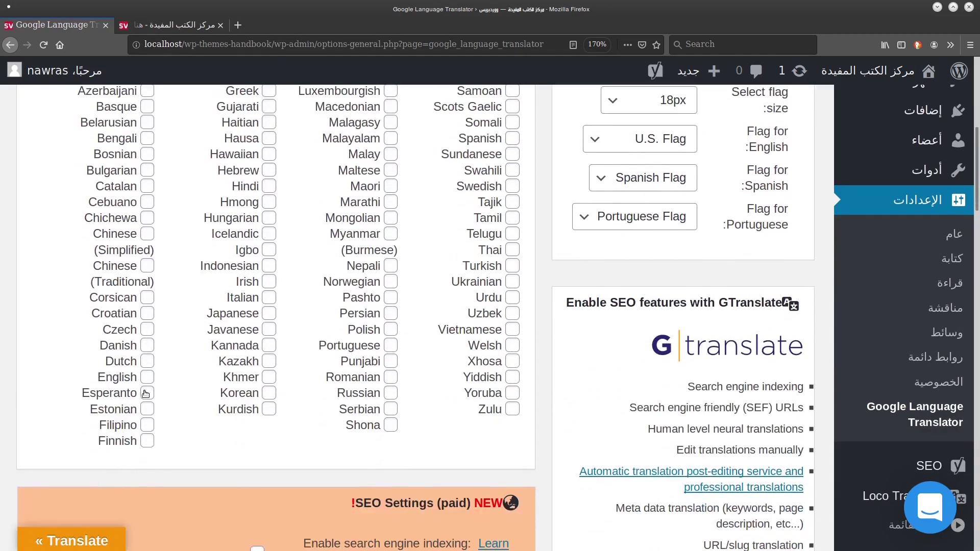
# Tick English, Italian, Persian, Hindi, Spanish and Ukrainian as active languages.
pyautogui.click(148, 379)
pyautogui.click(267, 300)
pyautogui.click(390, 313)
pyautogui.scroll(3, 391, 316)
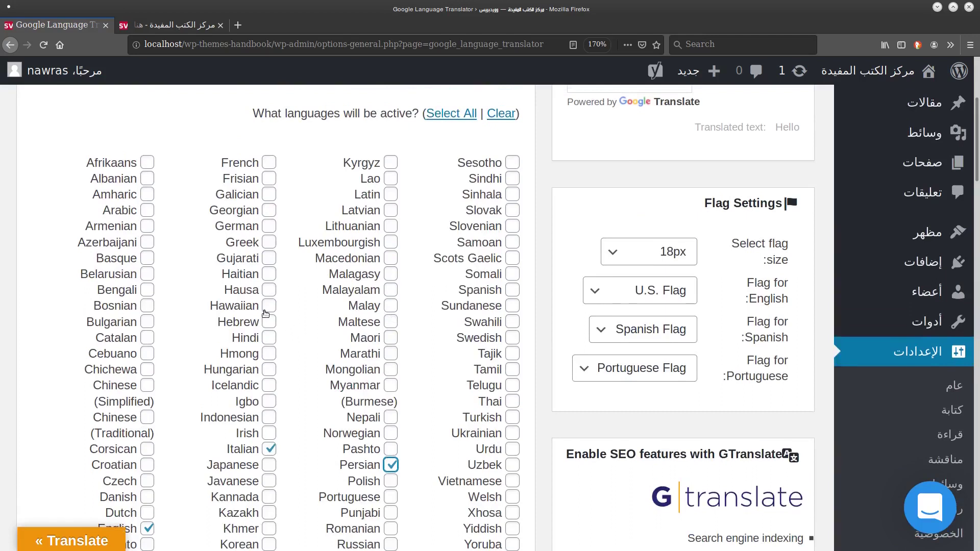
pyautogui.click(269, 342)
pyautogui.click(512, 291)
pyautogui.scroll(-5, 508, 424)
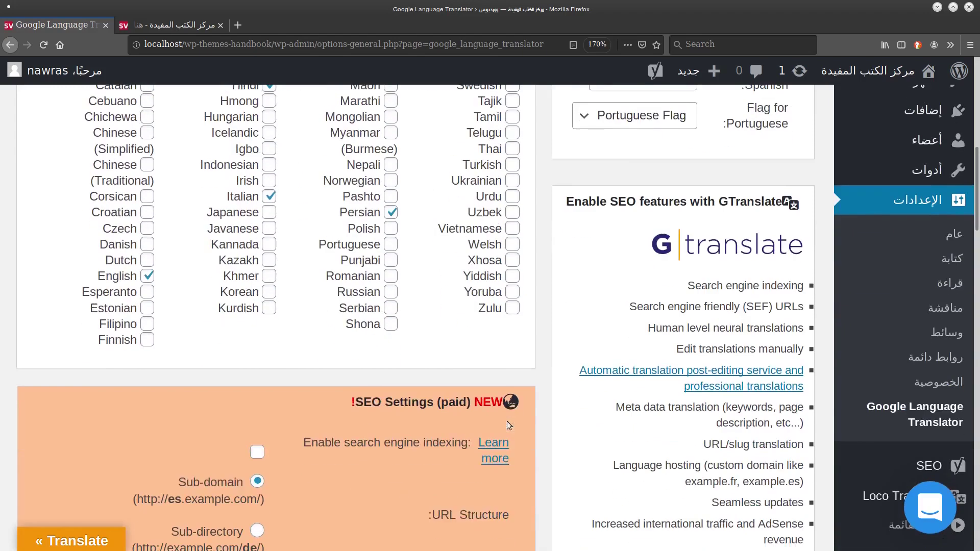
pyautogui.click(512, 181)
# Save the translator settings and switch to the site's front-page tab.
pyautogui.scroll(-1, 435, 265)
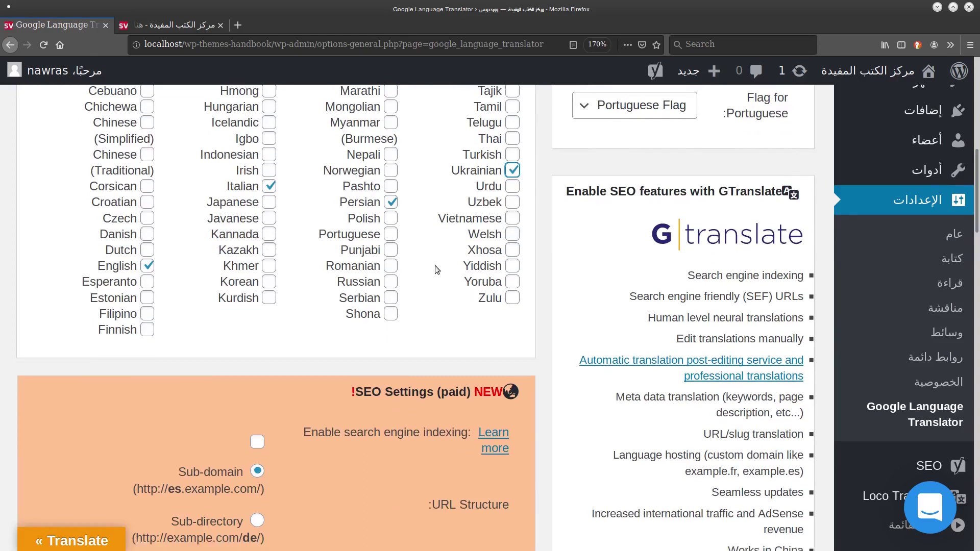
pyautogui.scroll(-8, 435, 266)
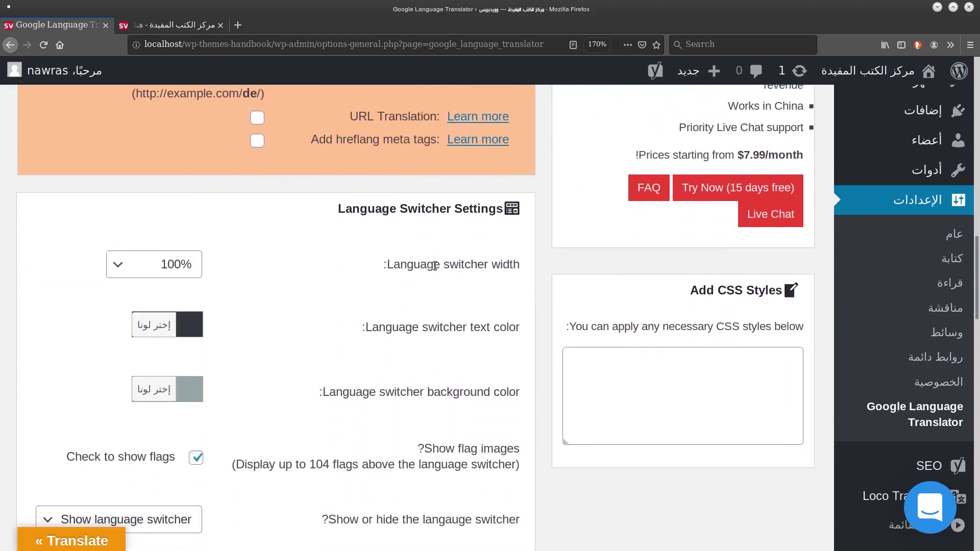
pyautogui.scroll(-4, 435, 265)
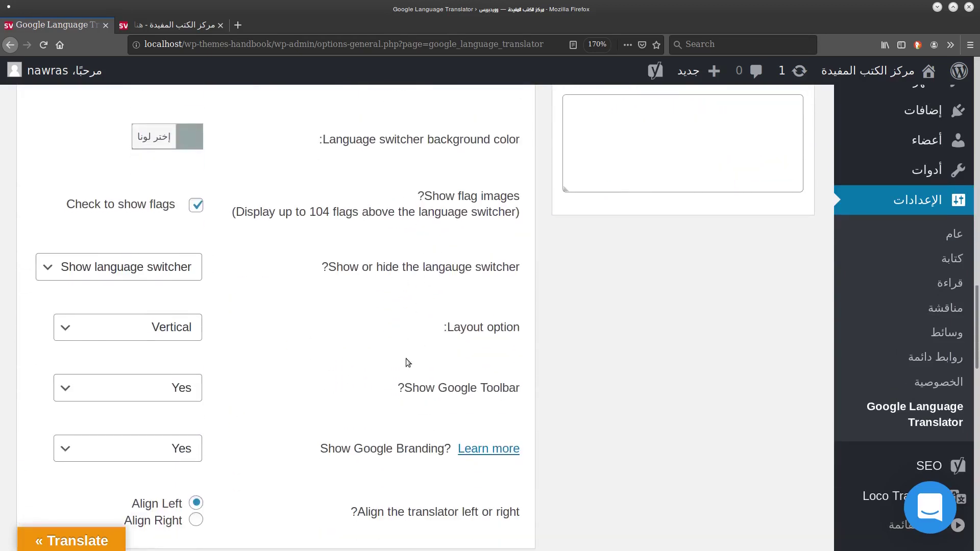
pyautogui.scroll(20, 398, 297)
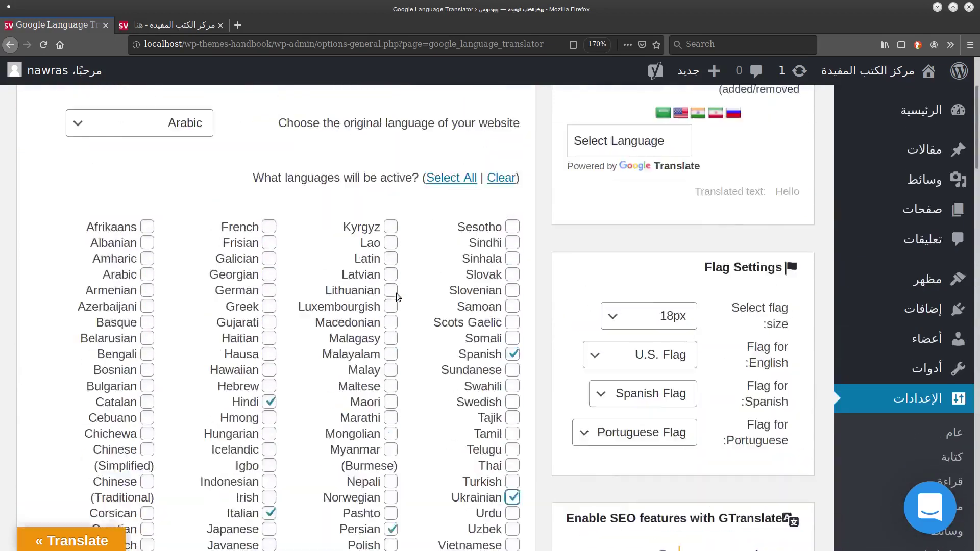
pyautogui.scroll(-20, 397, 294)
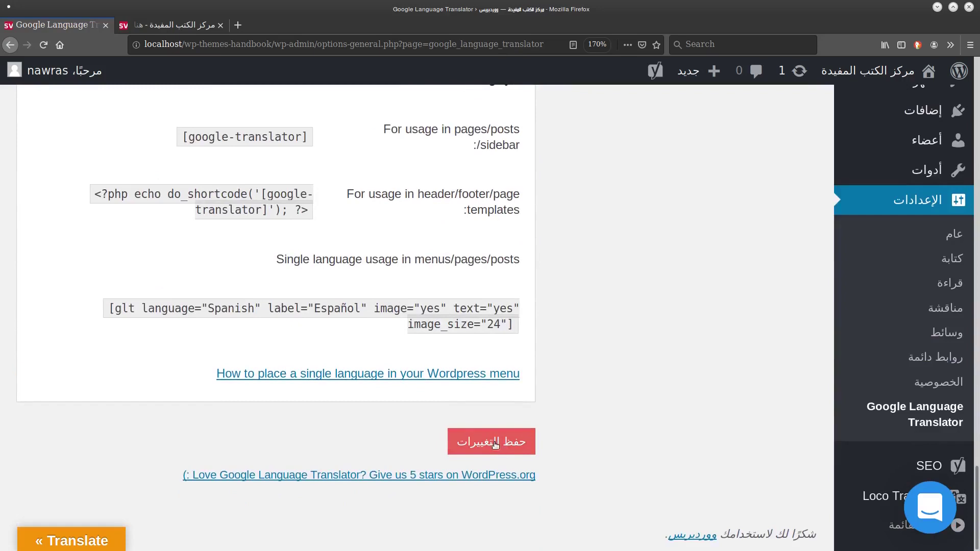
pyautogui.click(494, 444)
pyautogui.hotkey('ctrl', 'Tab')
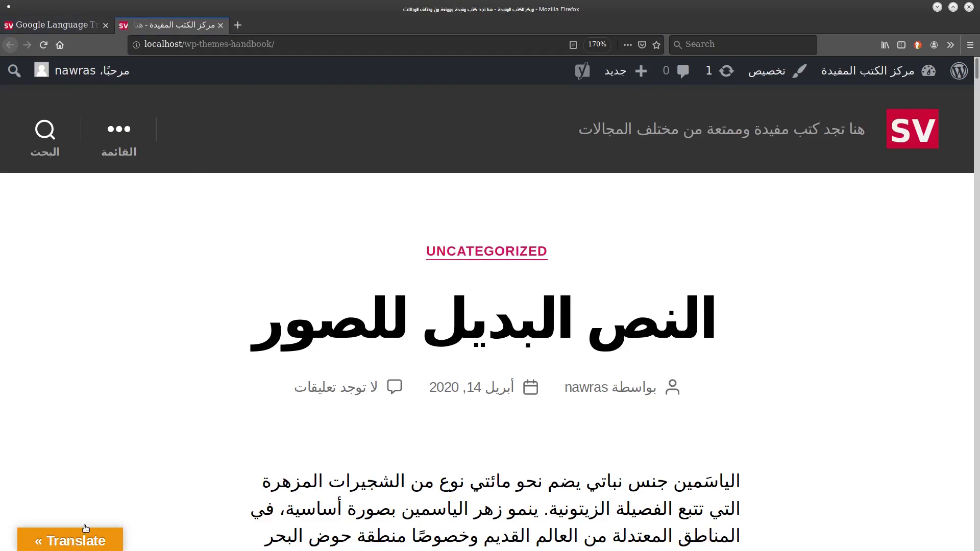
# Translate the post into Persian using the floating flag picker.
pyautogui.click(63, 539)
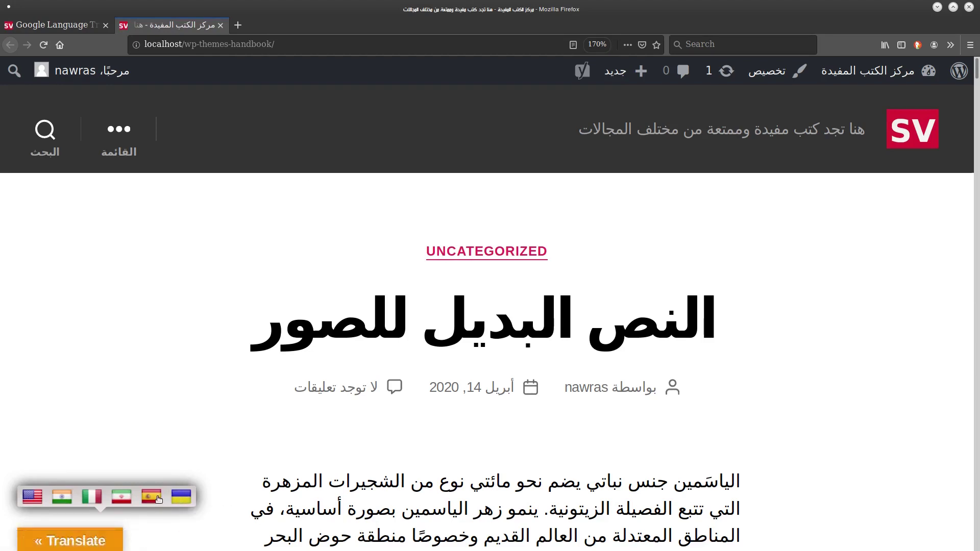
pyautogui.rightClick(159, 499)
pyautogui.click(124, 434)
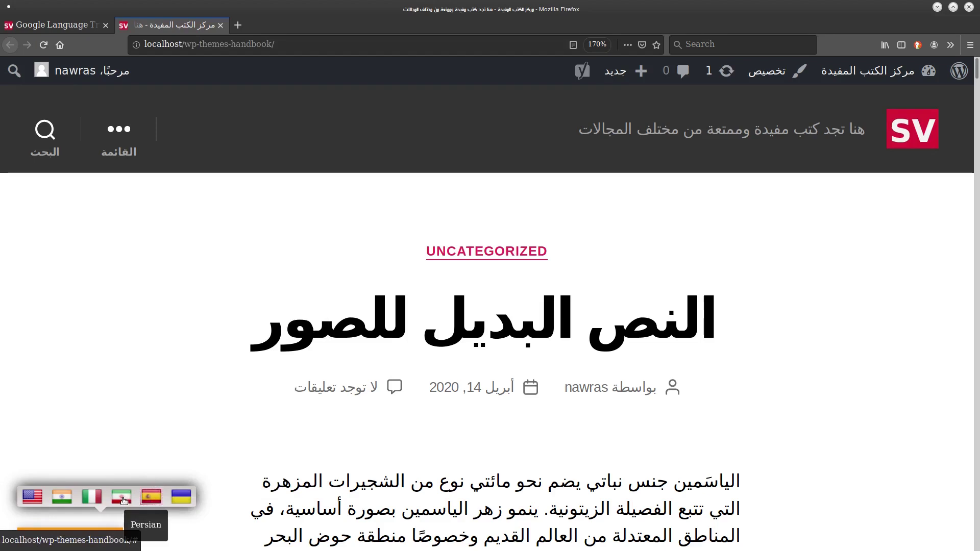
pyautogui.click(123, 498)
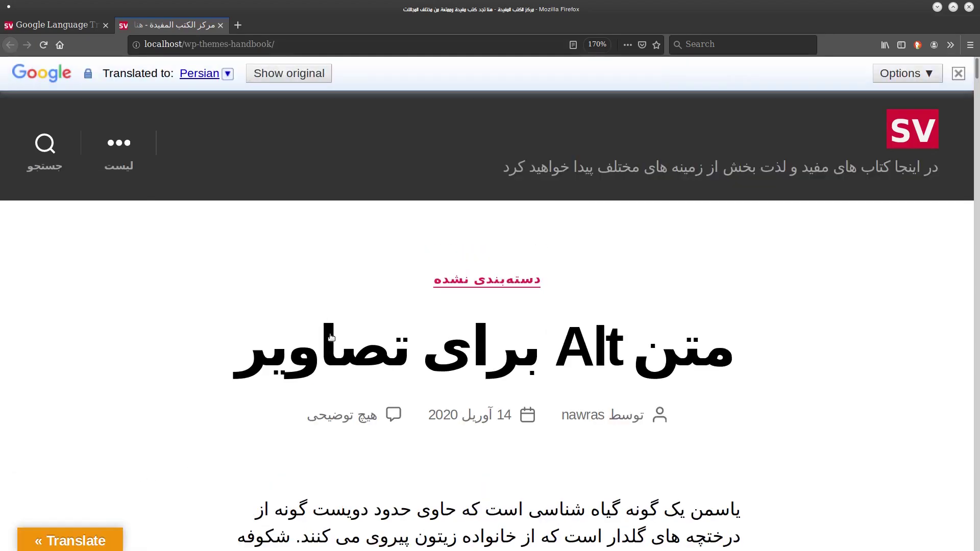
pyautogui.moveTo(976, 71); pyautogui.dragTo(975, 86)
pyautogui.scroll(-10, 715, 118)
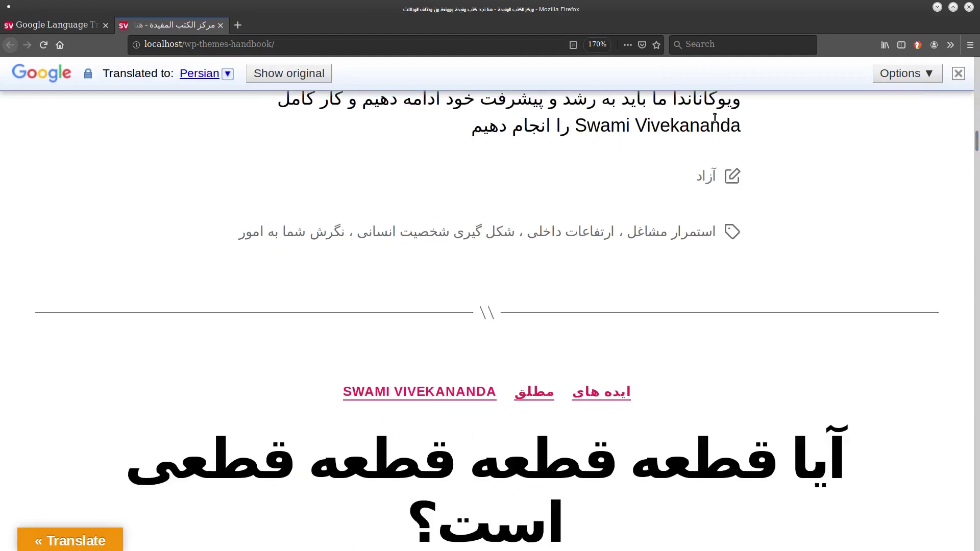
pyautogui.moveTo(976, 153); pyautogui.dragTo(863, 77)
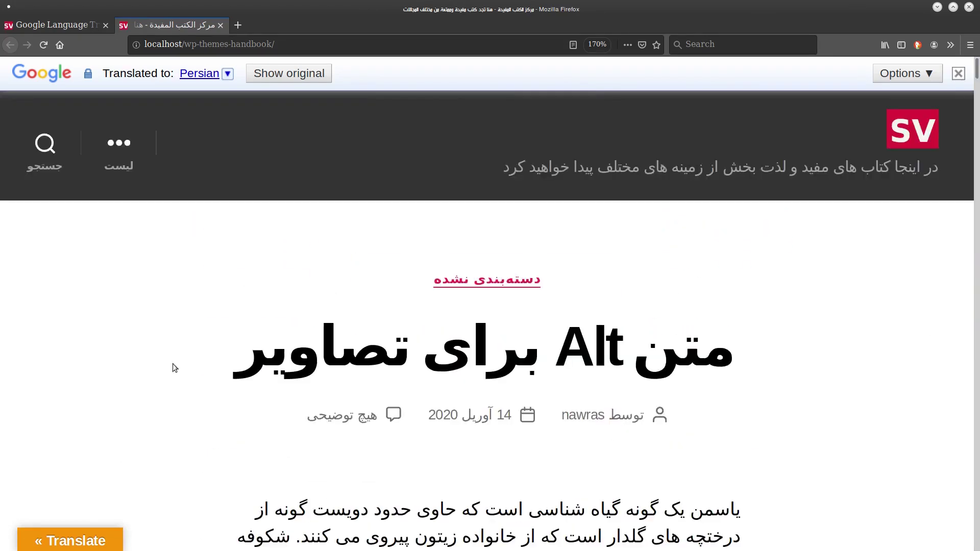
# Preview the post in Hindi, then revert it to the original Arabic.
pyautogui.click(64, 536)
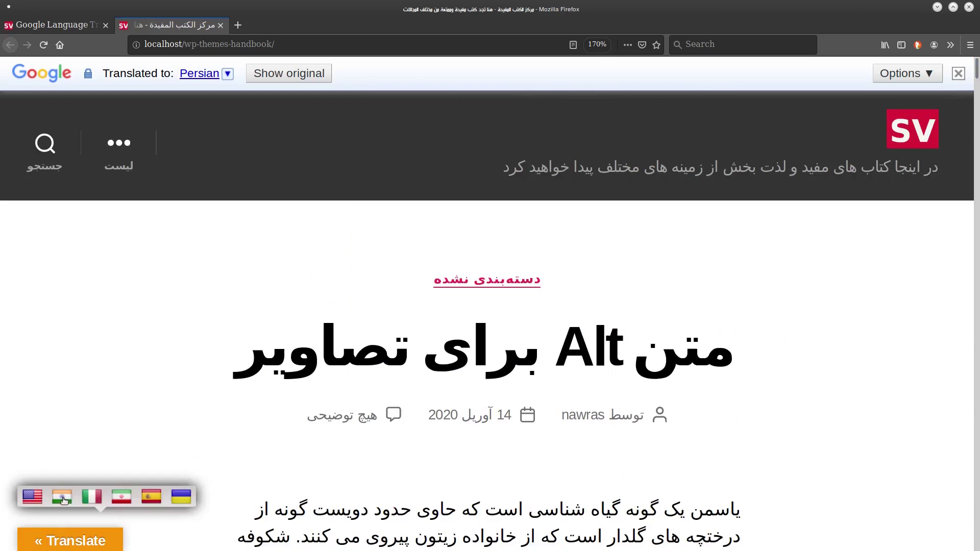
pyautogui.click(60, 499)
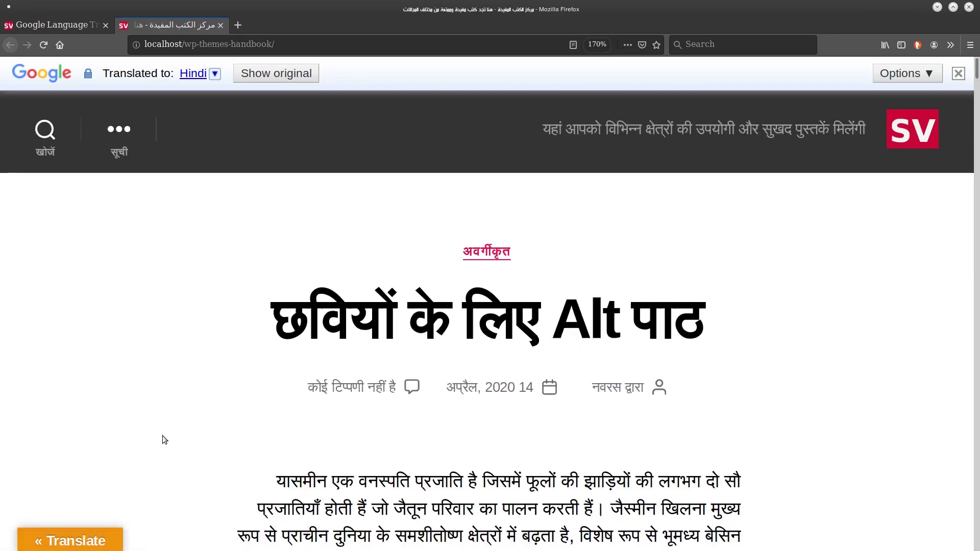
pyautogui.moveTo(977, 72); pyautogui.dragTo(914, 76)
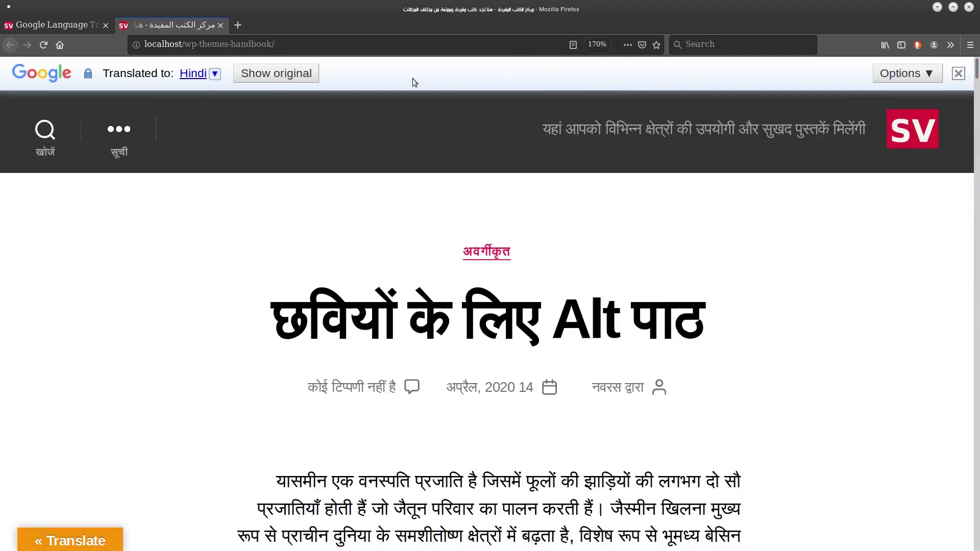
pyautogui.click(283, 74)
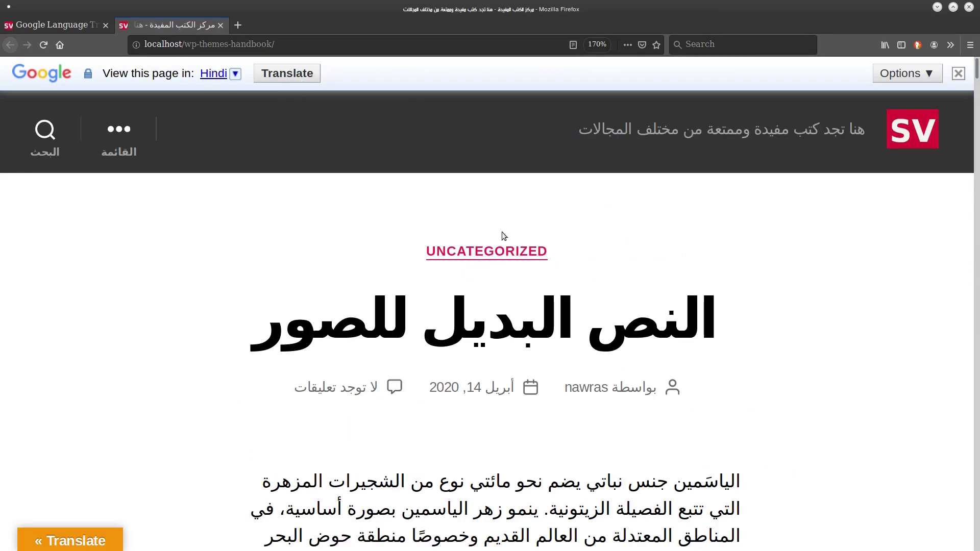
pyautogui.moveTo(976, 76); pyautogui.dragTo(849, 4)
# Drag the Google Language Translator widget into Footer #1 on the Widgets page.
pyautogui.click(959, 74)
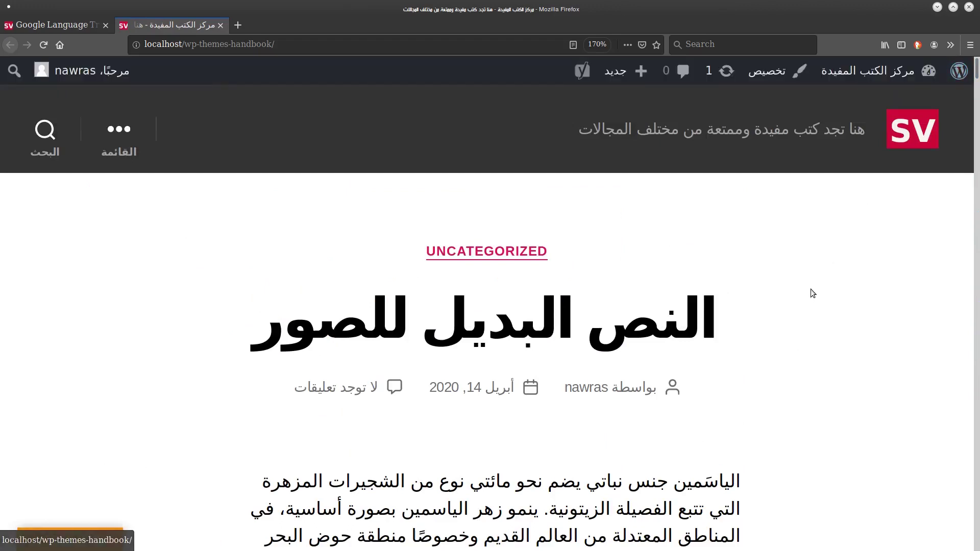
pyautogui.moveTo(891, 74)
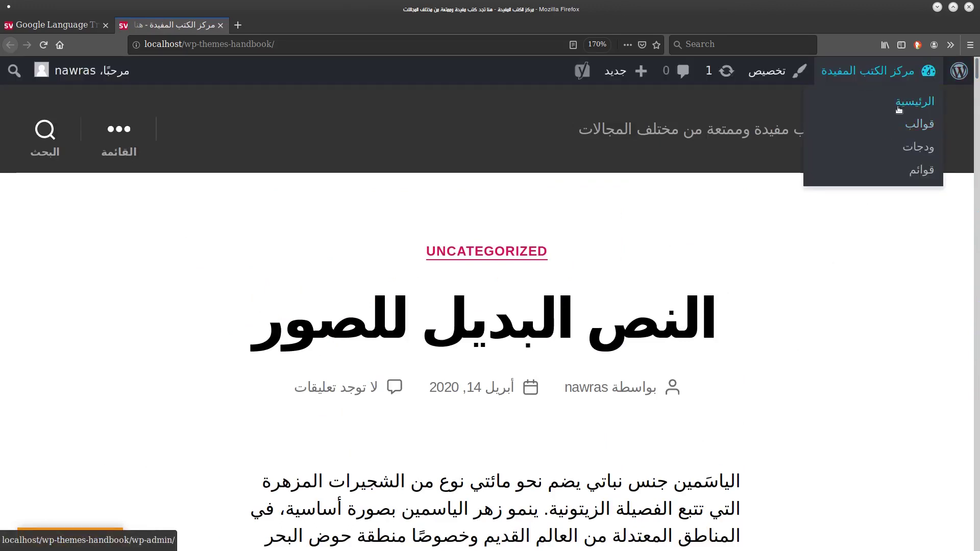
pyautogui.click(917, 147)
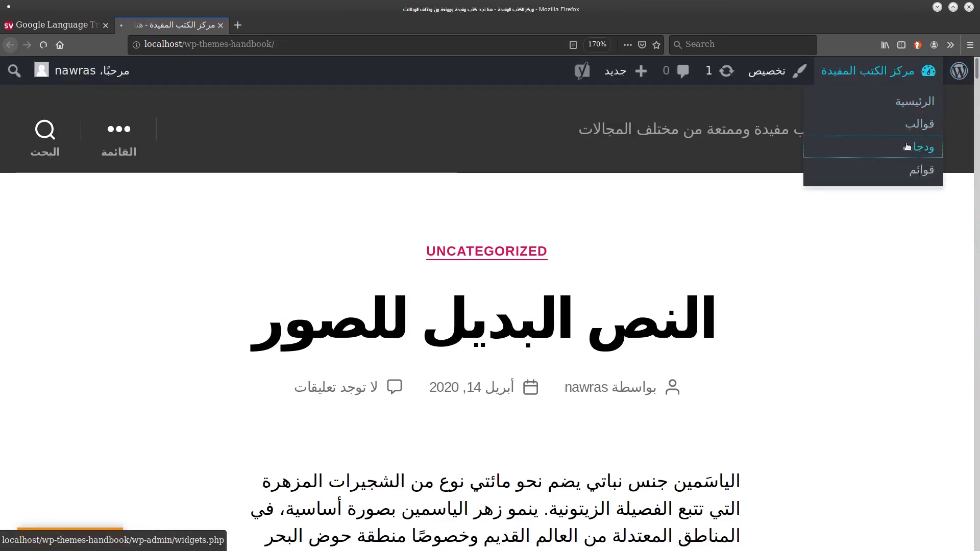
pyautogui.scroll(-1, 394, 376)
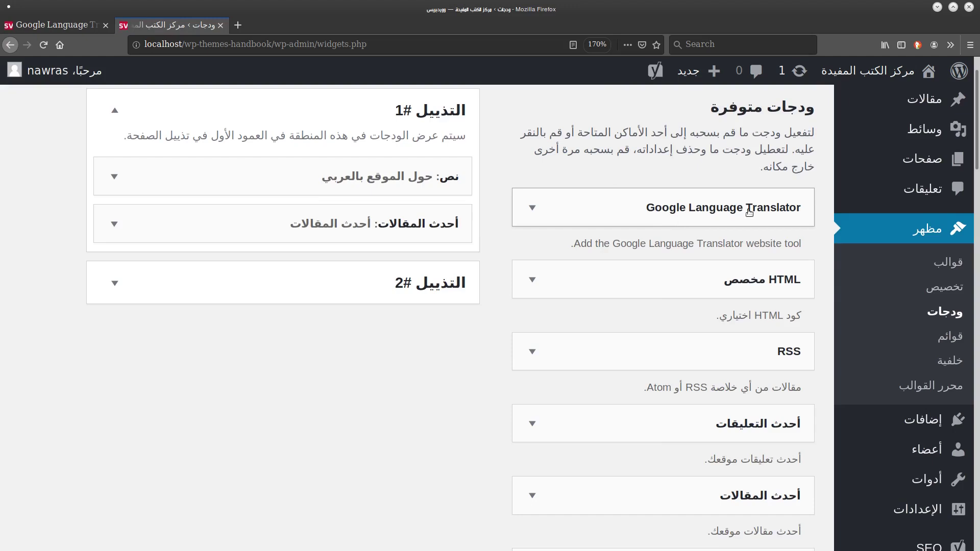
pyautogui.moveTo(748, 212); pyautogui.dragTo(364, 153)
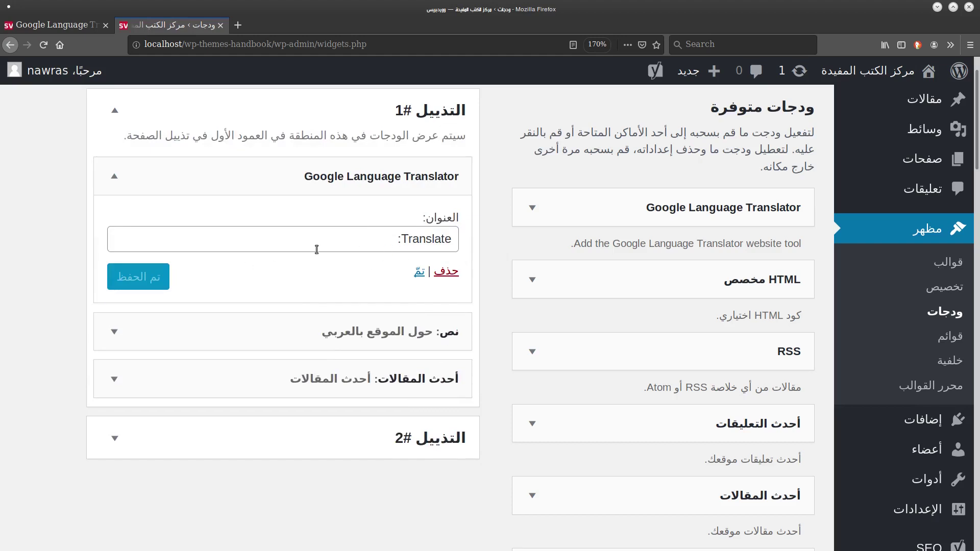
# Retitle the widget ترجمة, save it, and visit the live site.
pyautogui.moveTo(317, 250); pyautogui.dragTo(409, 239)
pyautogui.write('f')
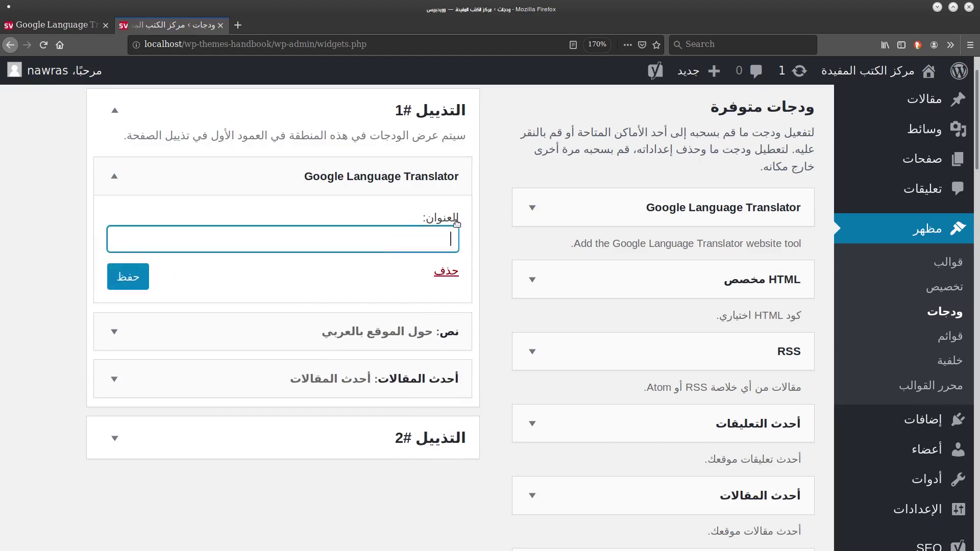
pyautogui.write('ترجمة')
pyautogui.click(138, 295)
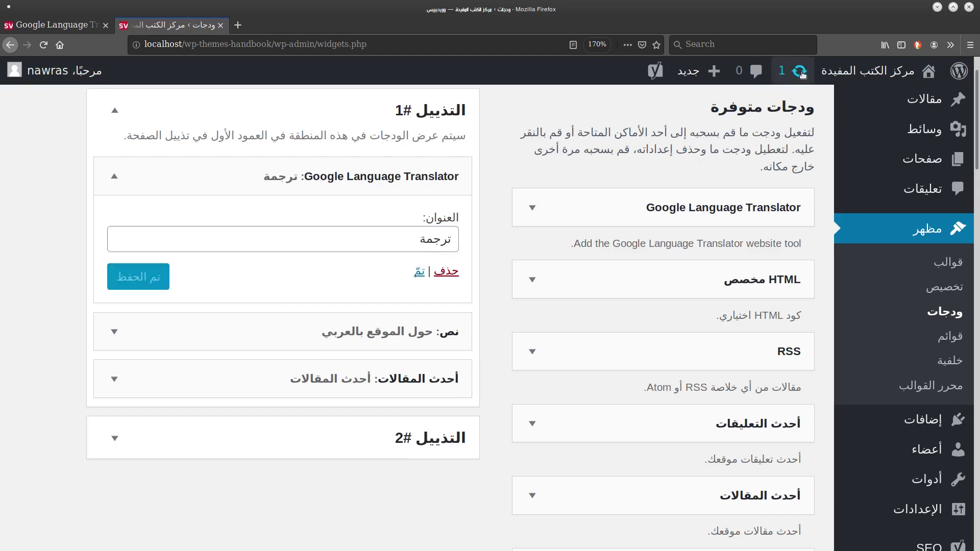
pyautogui.click(884, 96)
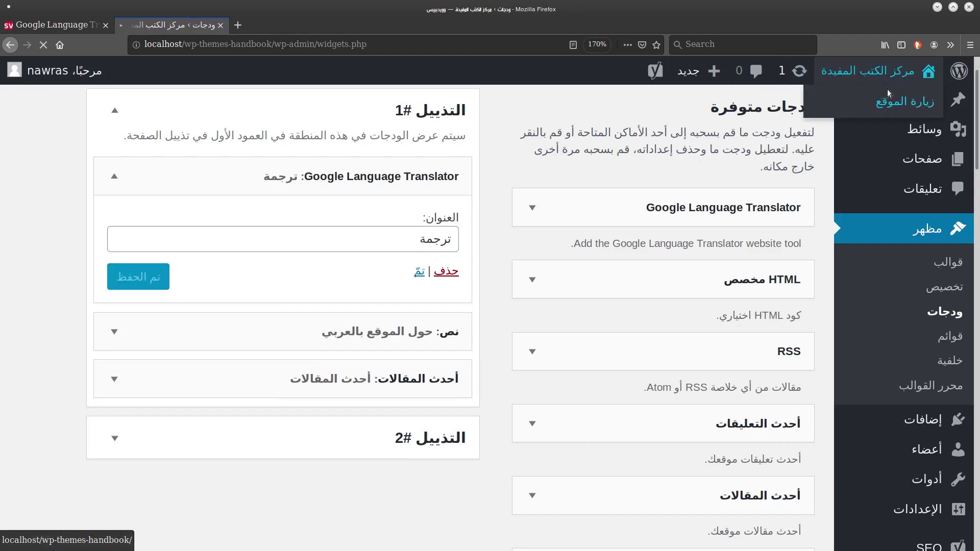
# Translate the site into Ukrainian from the footer Select Language dropdown and return to the top.
pyautogui.scroll(-15, 924, 434)
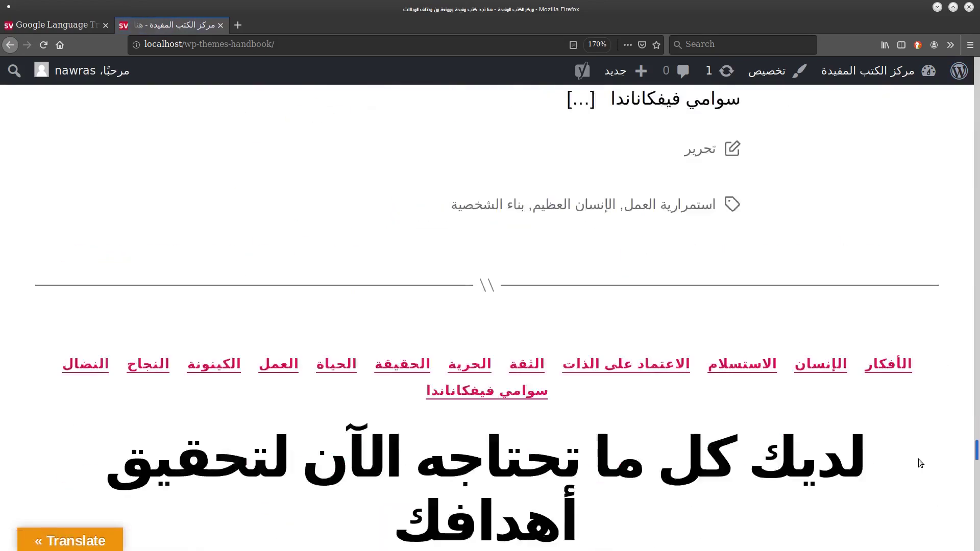
pyautogui.scroll(-15, 920, 463)
pyautogui.scroll(5, 859, 369)
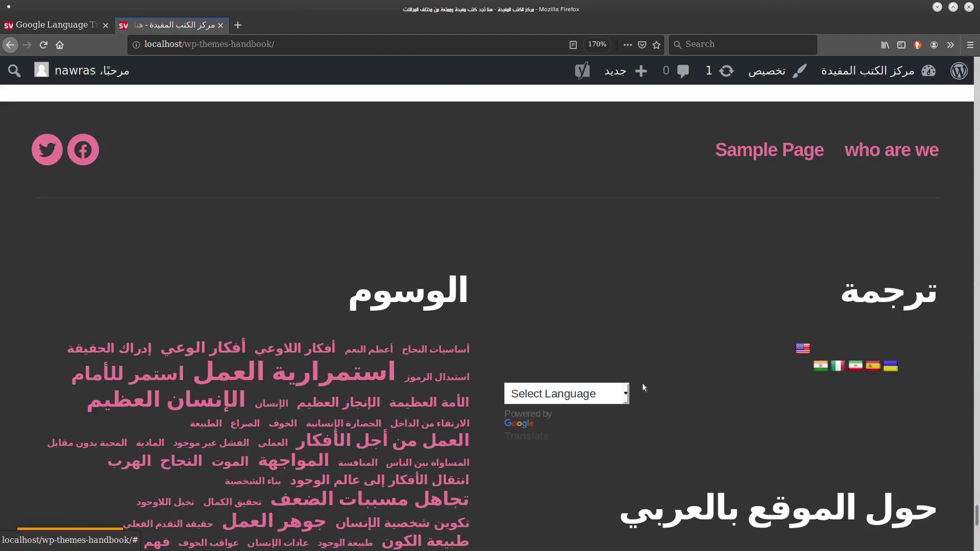
pyautogui.click(615, 388)
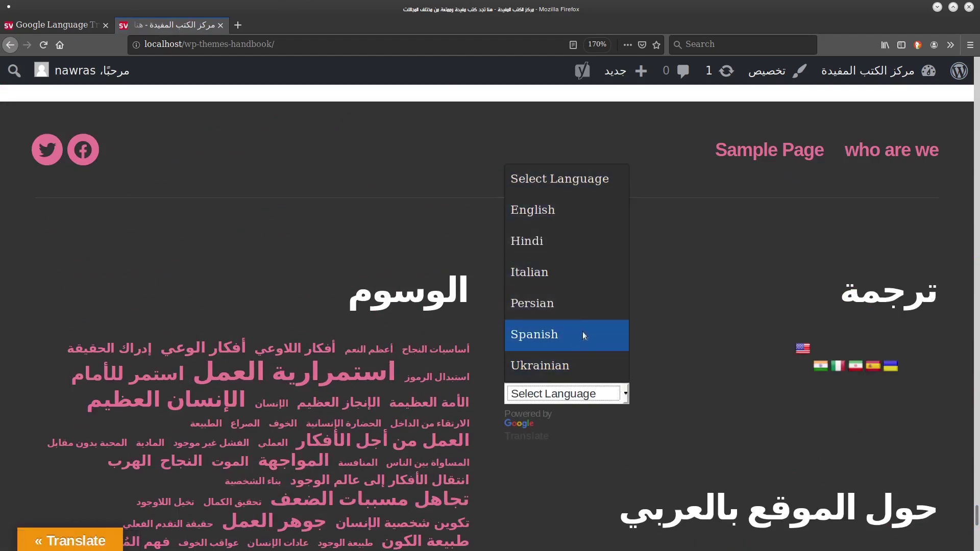
pyautogui.click(571, 366)
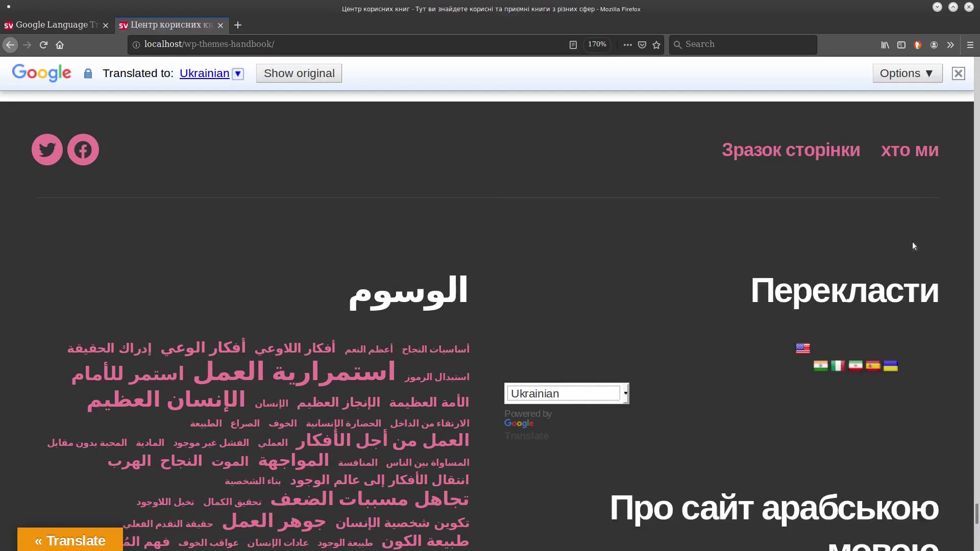
pyautogui.press('Home')
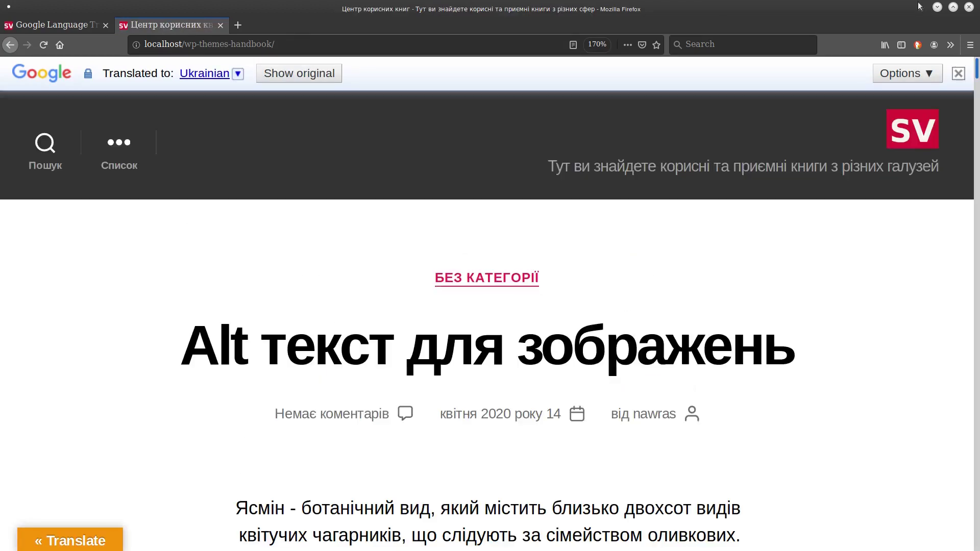
pyautogui.click(65, 27)
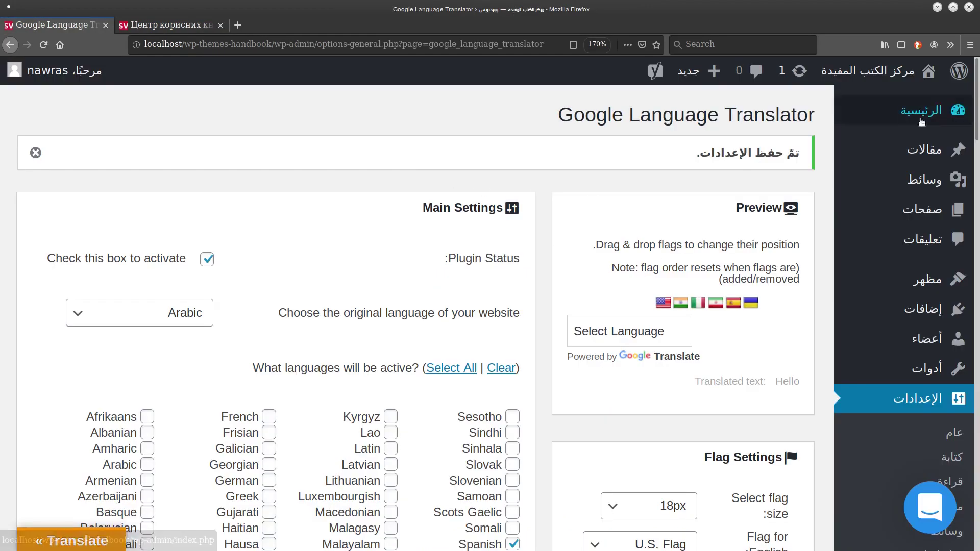
# Keep the language switcher width at 100%.
pyautogui.scroll(-7, 975, 189)
pyautogui.moveTo(975, 190); pyautogui.dragTo(949, 299)
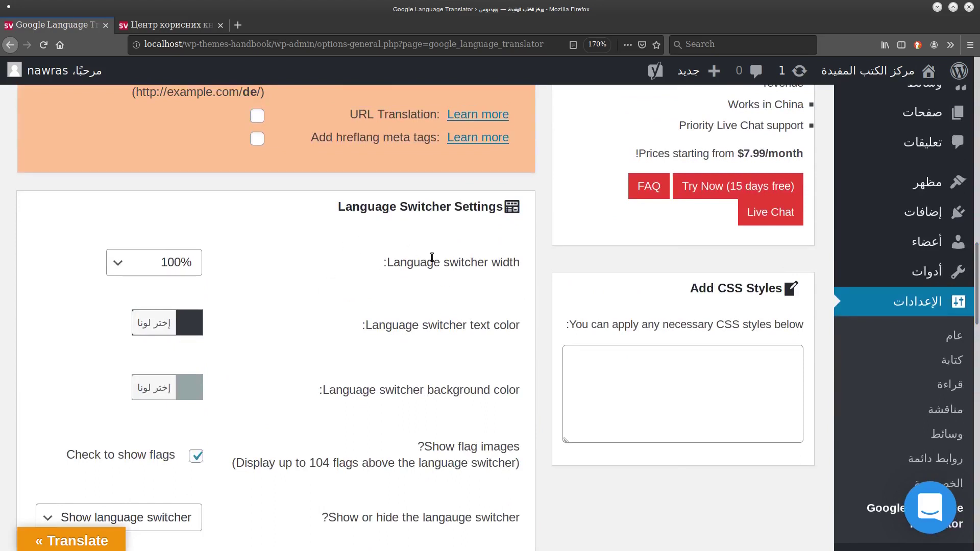
pyautogui.click(184, 261)
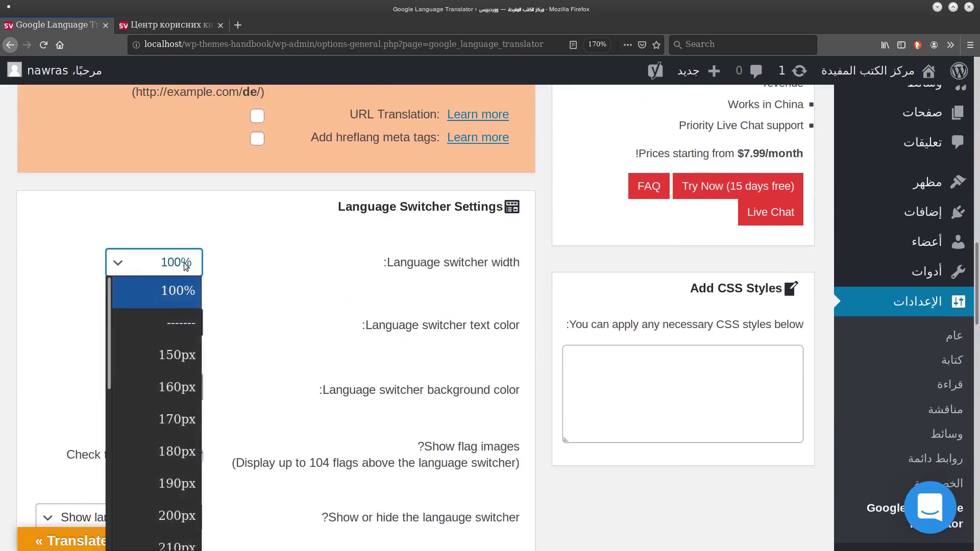
pyautogui.scroll(-4, 110, 320)
pyautogui.scroll(5, 110, 320)
pyautogui.click(163, 291)
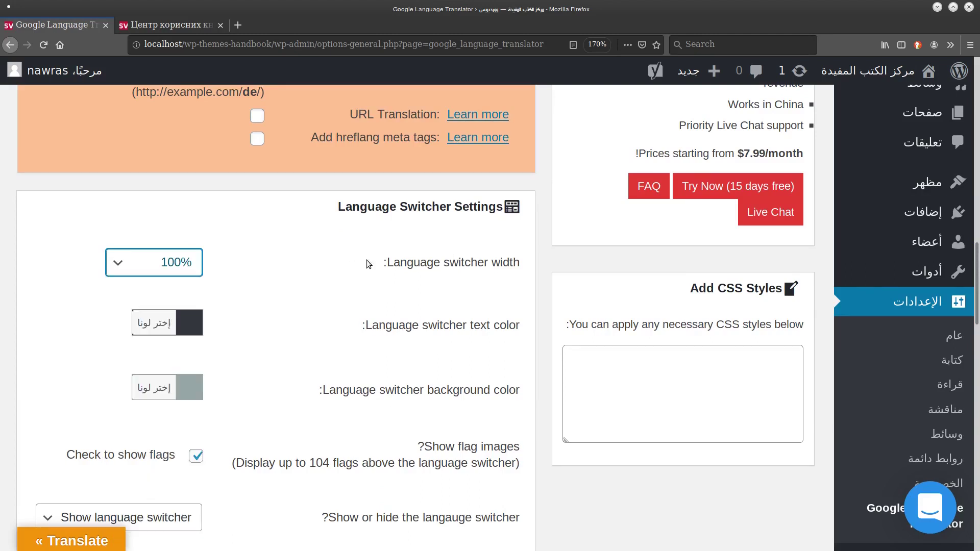
pyautogui.scroll(-2, 404, 323)
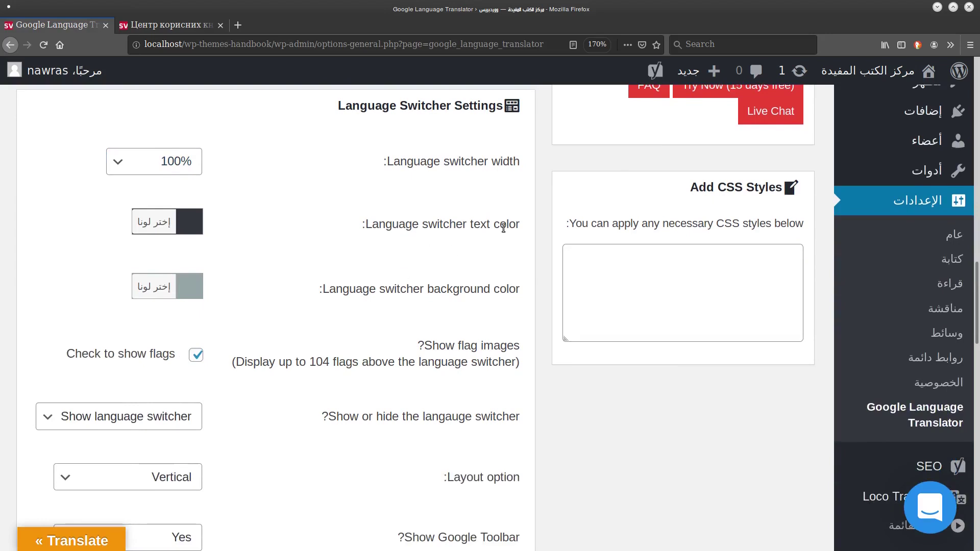
# Set the language switcher text colour to red and save the settings.
pyautogui.click(174, 231)
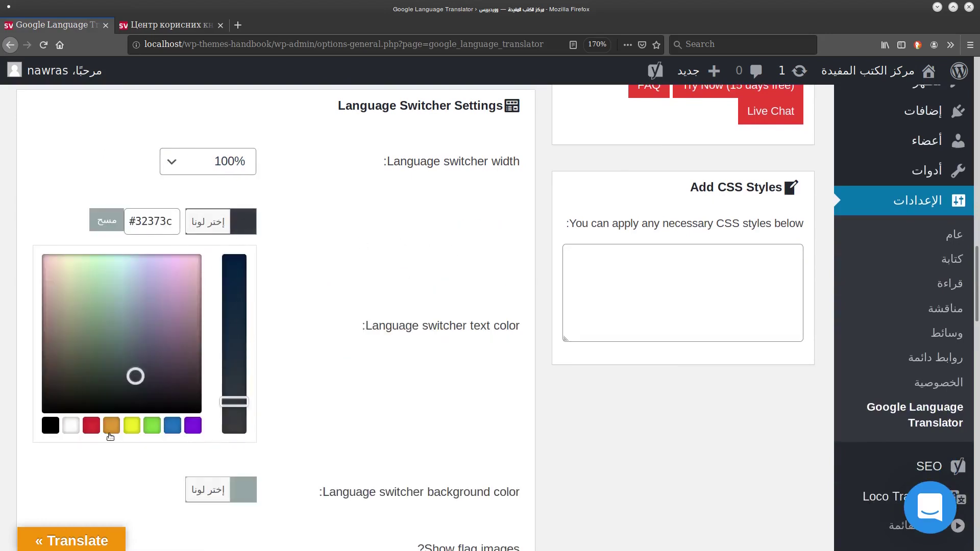
pyautogui.click(91, 426)
pyautogui.click(397, 272)
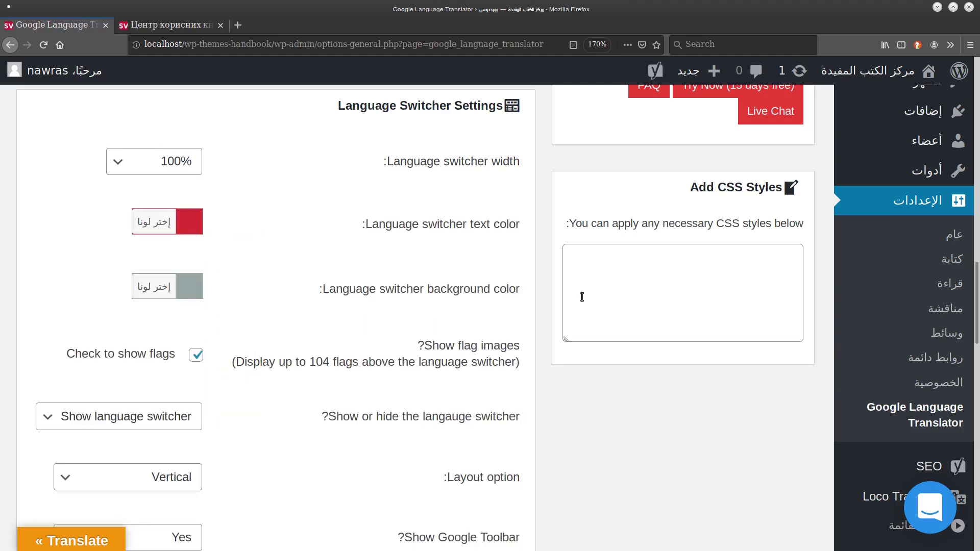
pyautogui.scroll(-15, 542, 461)
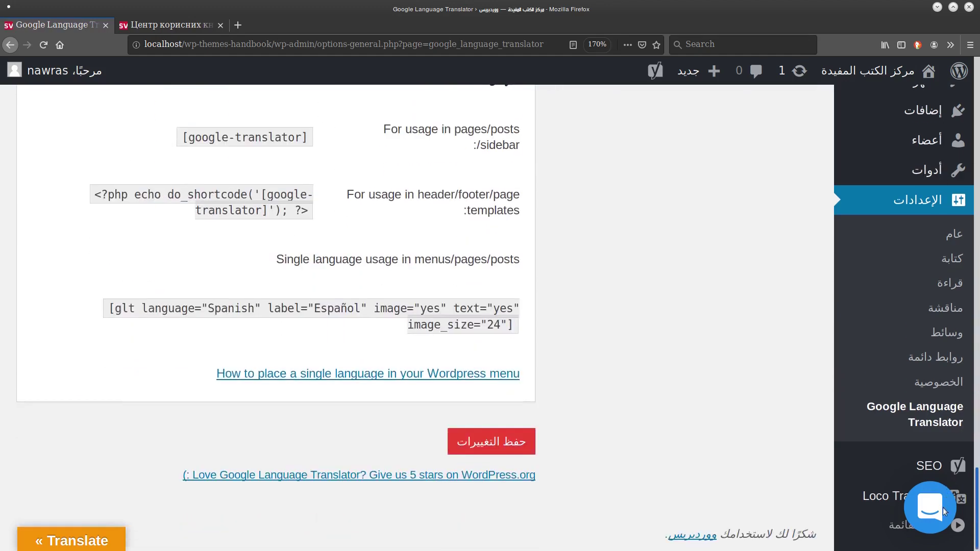
pyautogui.click(531, 449)
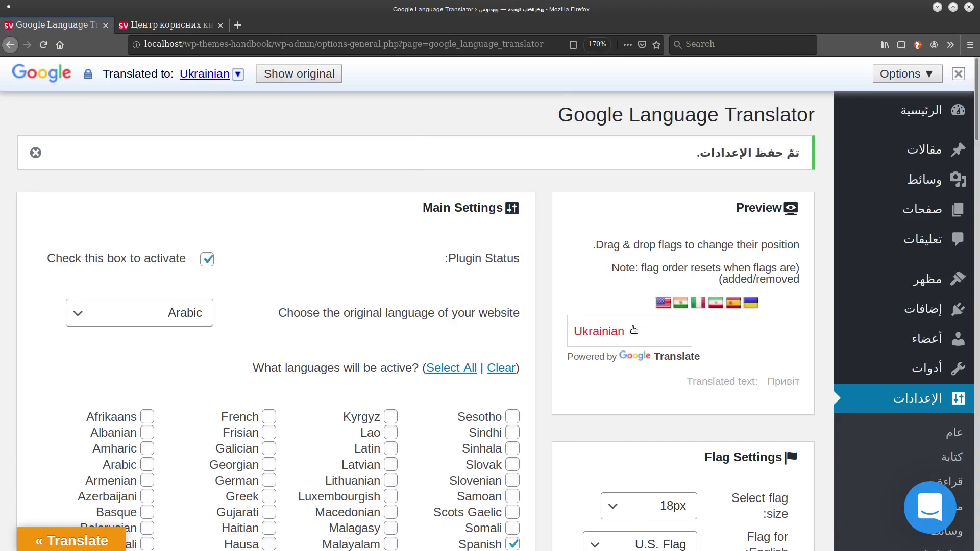
# Set the language switcher background colour to blue and save again.
pyautogui.scroll(-20, 941, 304)
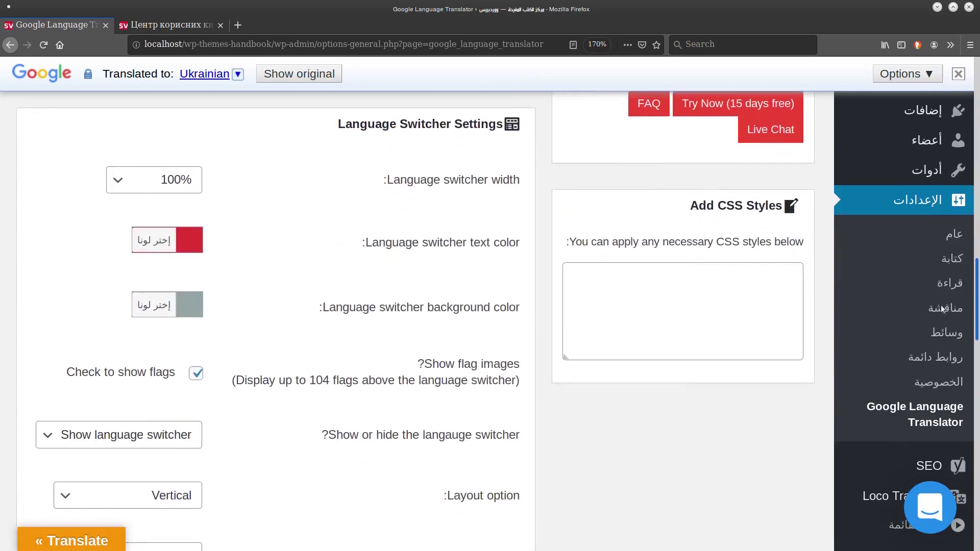
pyautogui.click(203, 298)
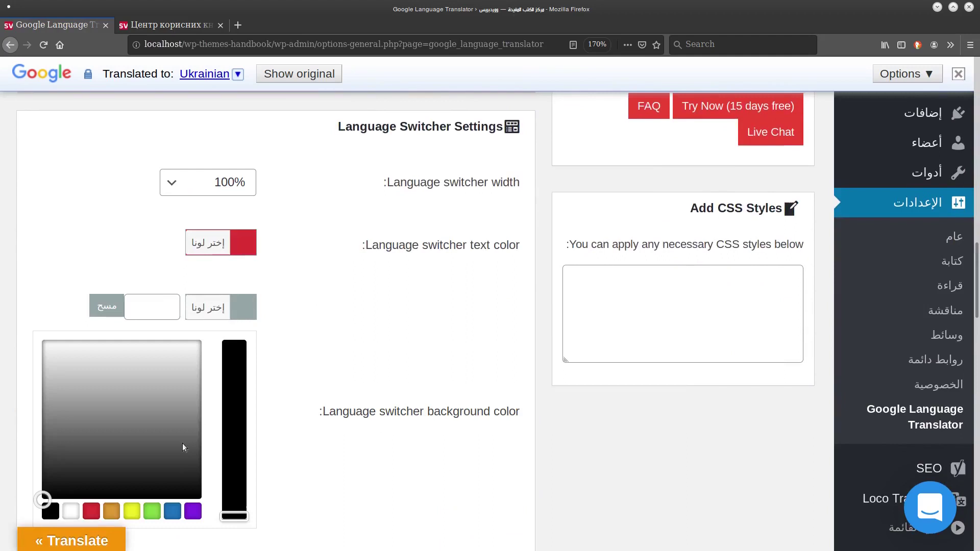
pyautogui.click(173, 511)
pyautogui.click(970, 354)
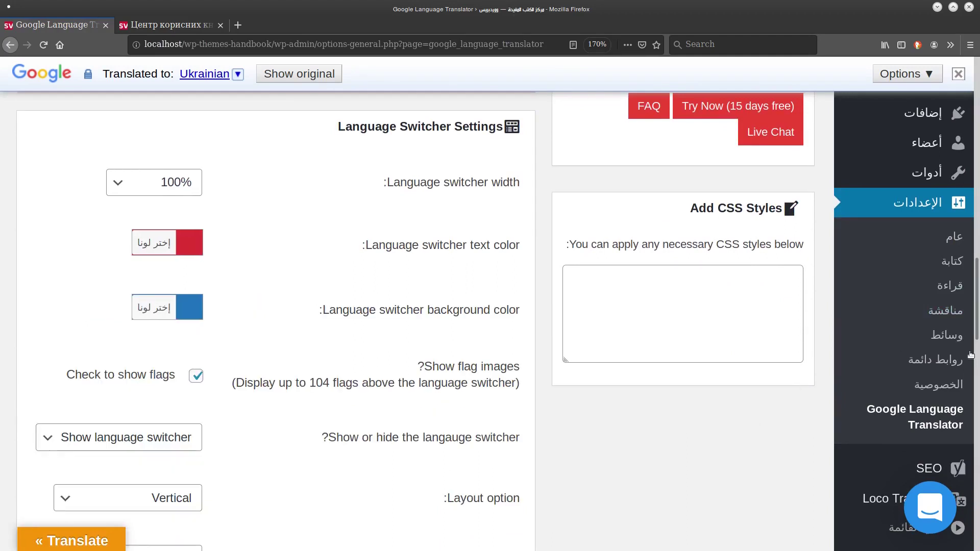
pyautogui.moveTo(977, 294); pyautogui.dragTo(886, 464)
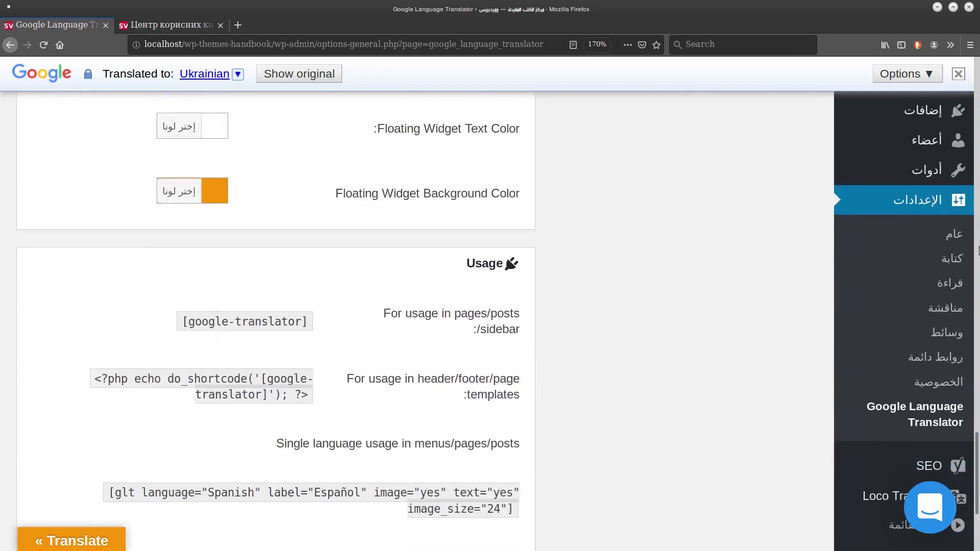
pyautogui.scroll(-4, 828, 414)
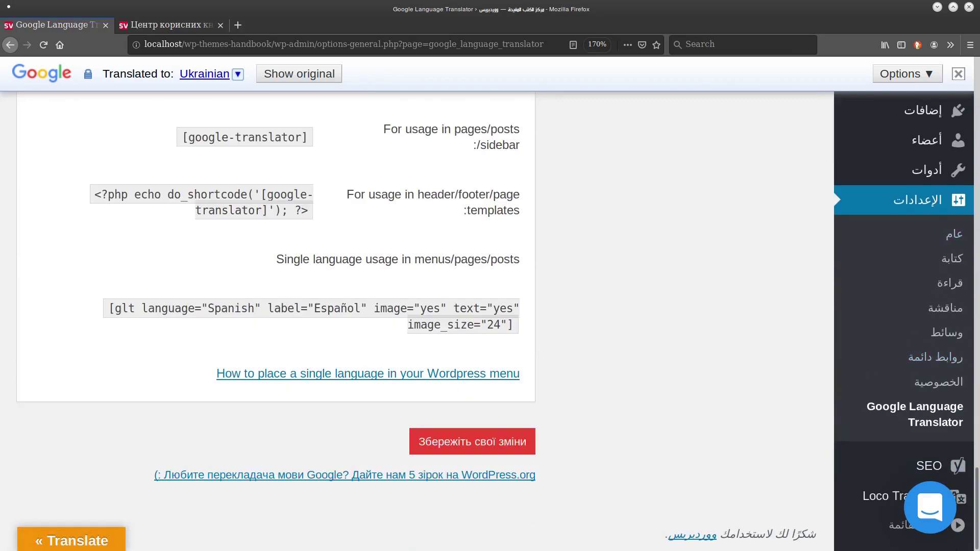
pyautogui.click(503, 445)
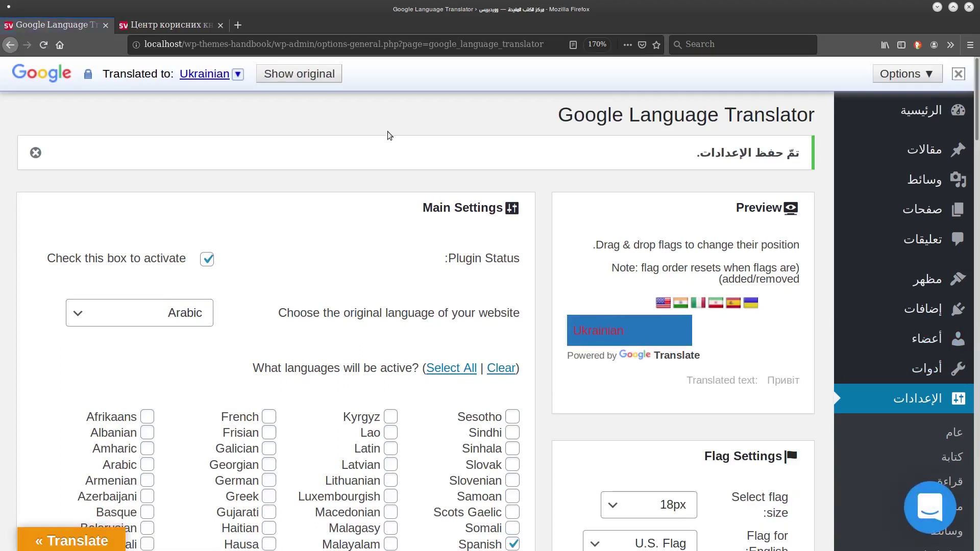
# Show the page in its original language and preview the site's language list on the front page.
pyautogui.click(299, 73)
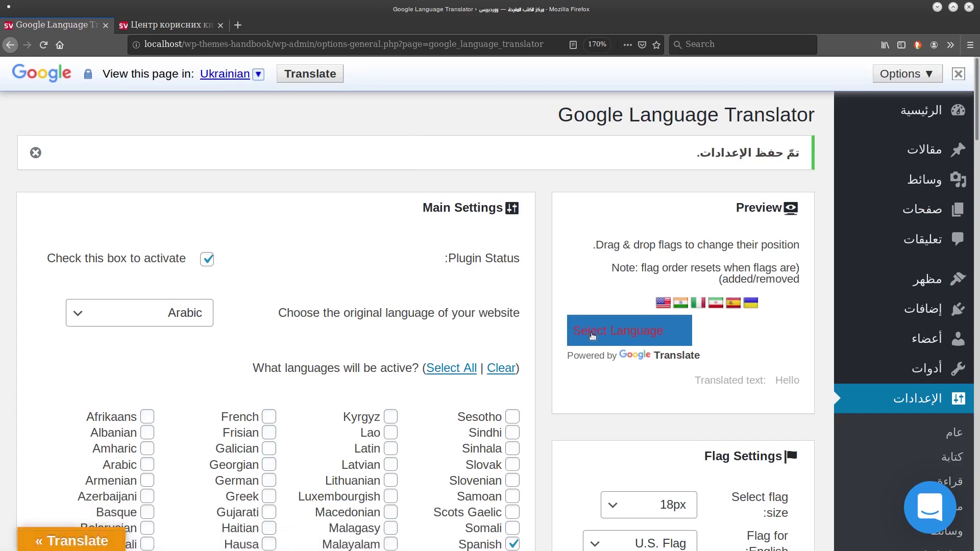
pyautogui.click(169, 24)
pyautogui.scroll(-20, 952, 524)
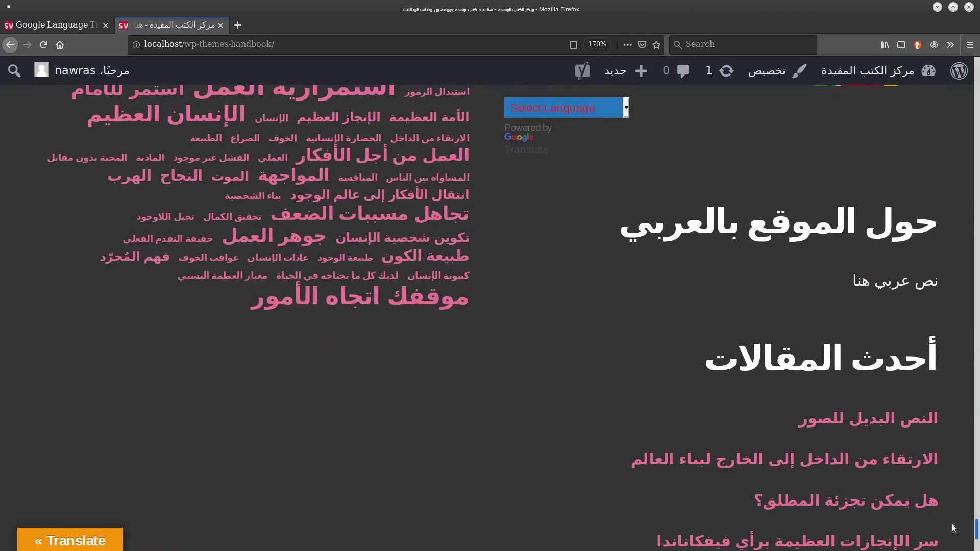
pyautogui.scroll(4, 951, 524)
pyautogui.click(564, 310)
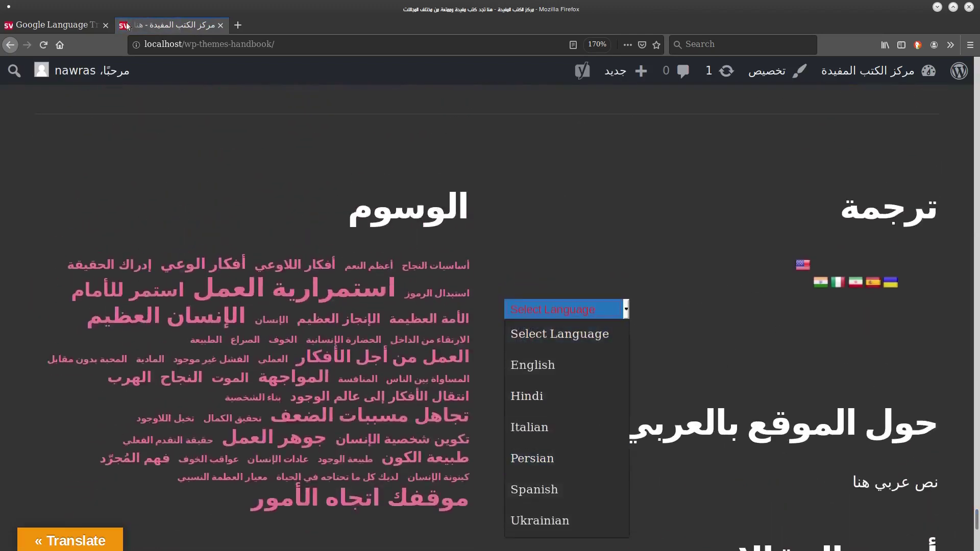
pyautogui.click(69, 26)
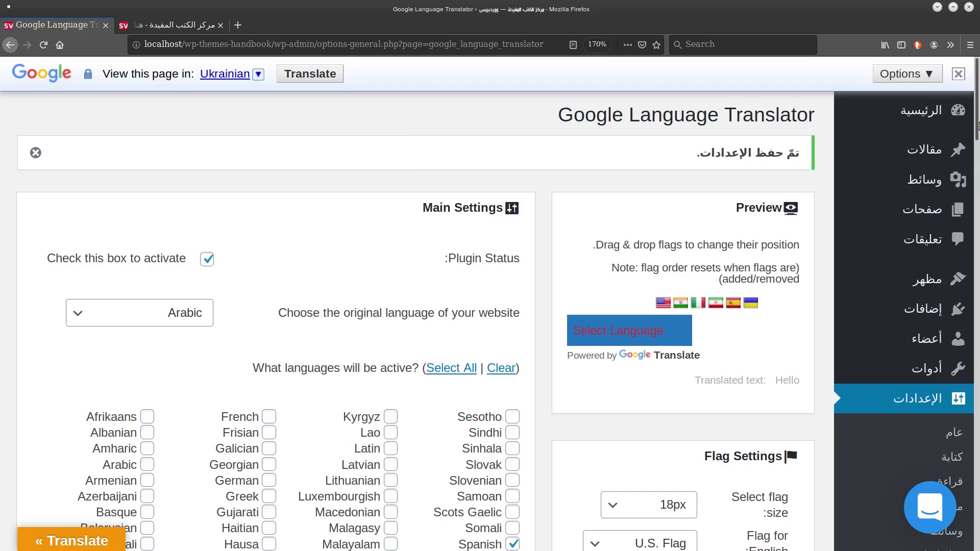
# Leave the language switcher shown and compare the settings against the live site.
pyautogui.scroll(-15, 919, 230)
pyautogui.scroll(-3, 935, 342)
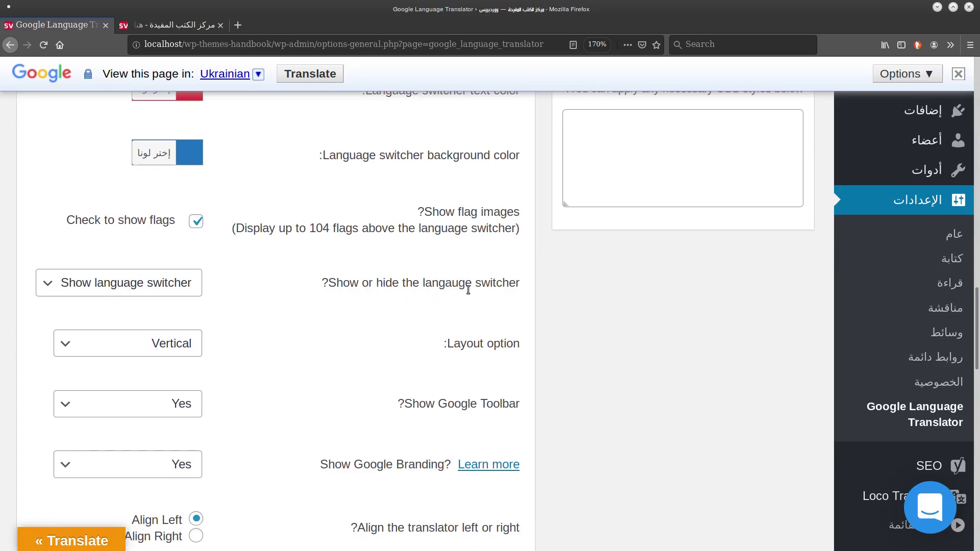
pyautogui.click(176, 283)
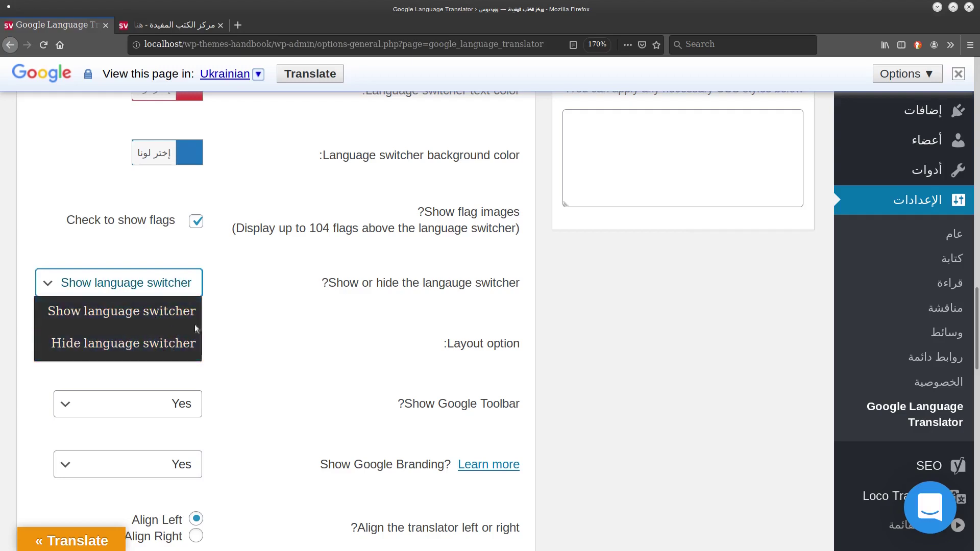
pyautogui.click(569, 352)
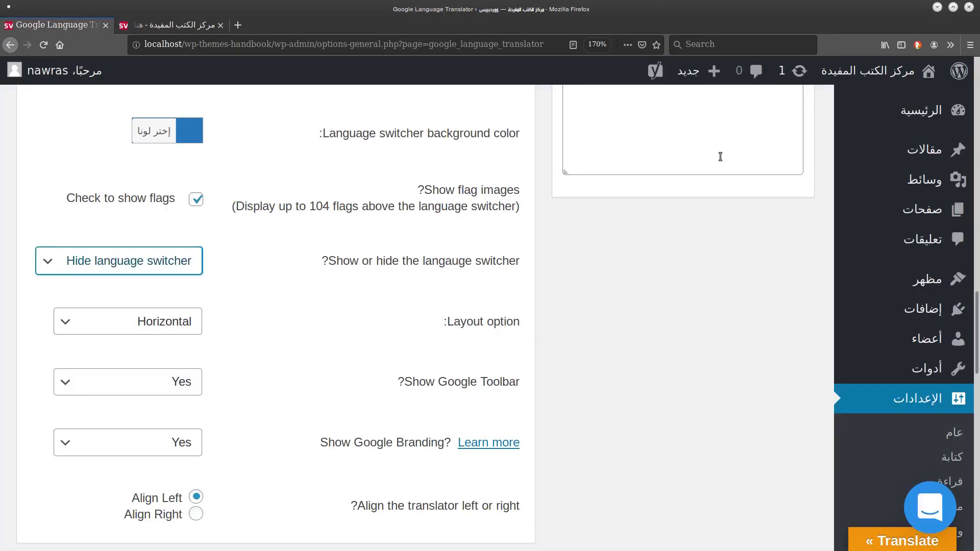
pyautogui.hotkey('ctrl', 'Tab')
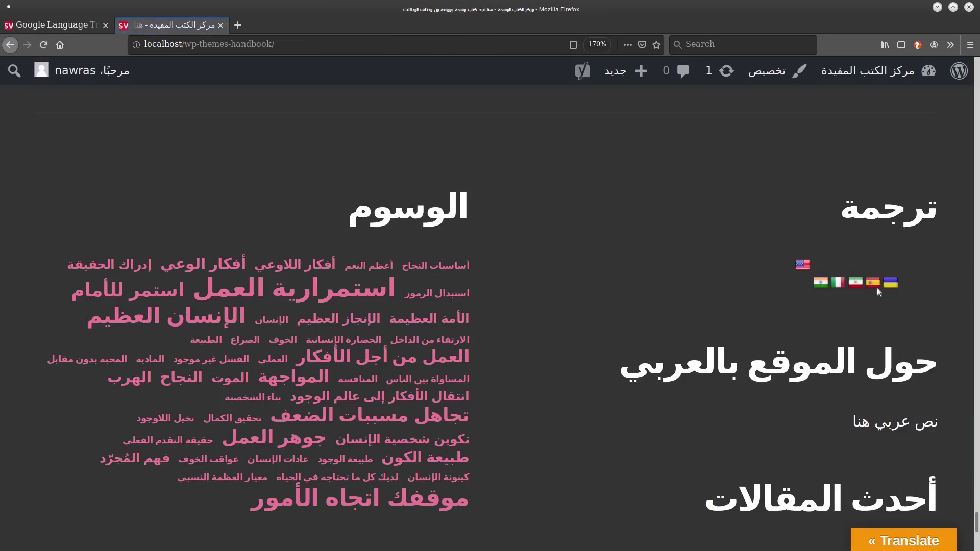
pyautogui.hotkey('ctrl', 'Tab')
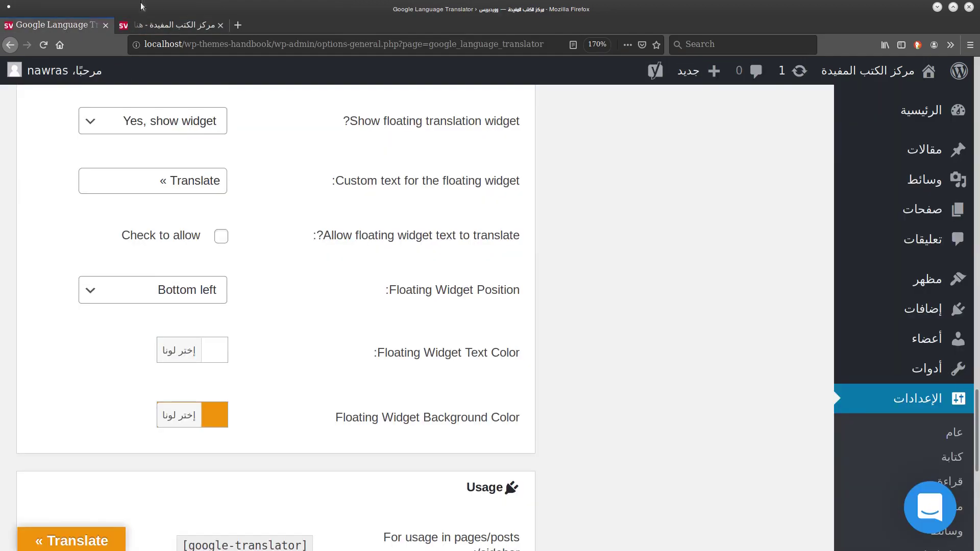
pyautogui.click(143, 25)
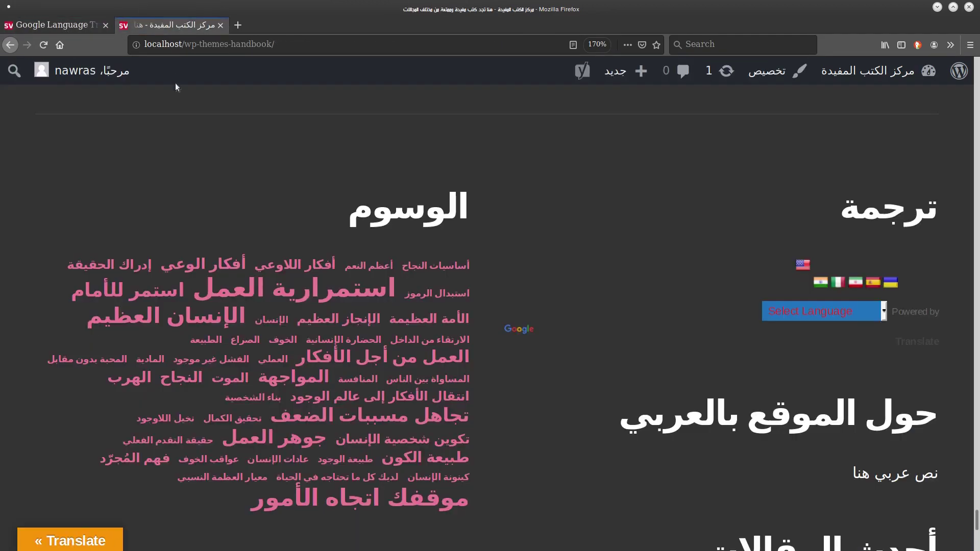
pyautogui.click(56, 25)
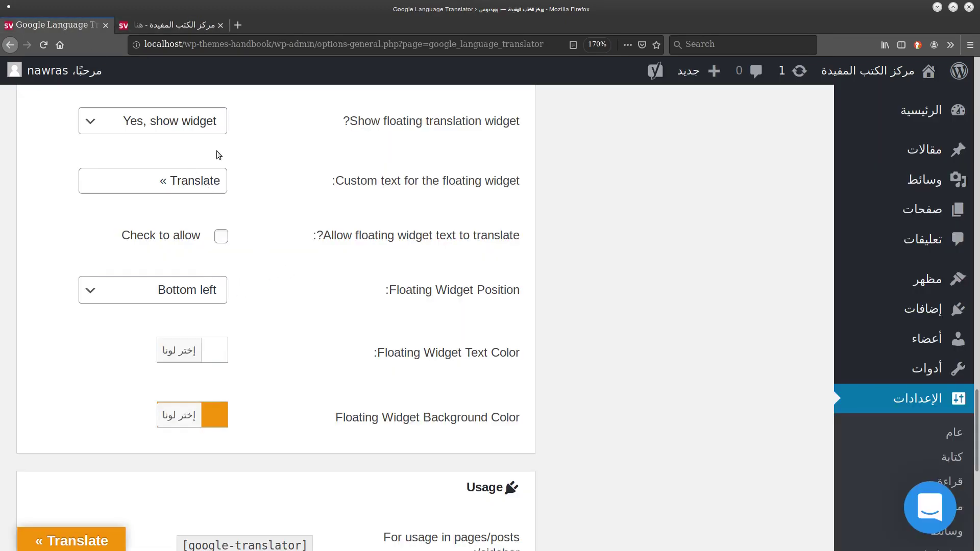
# Set Floating Widget Position to Bottom right, save, and reload the site to confirm.
pyautogui.click(184, 292)
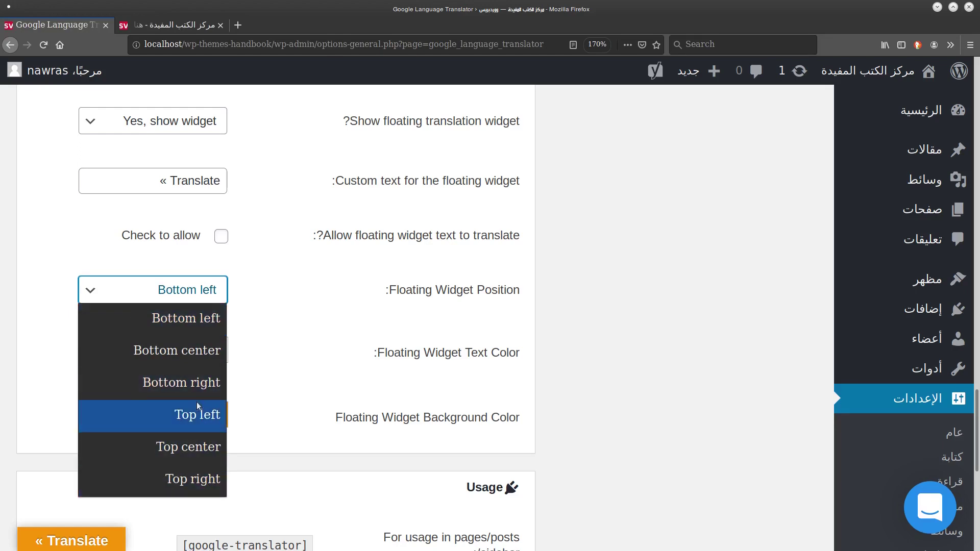
pyautogui.click(198, 386)
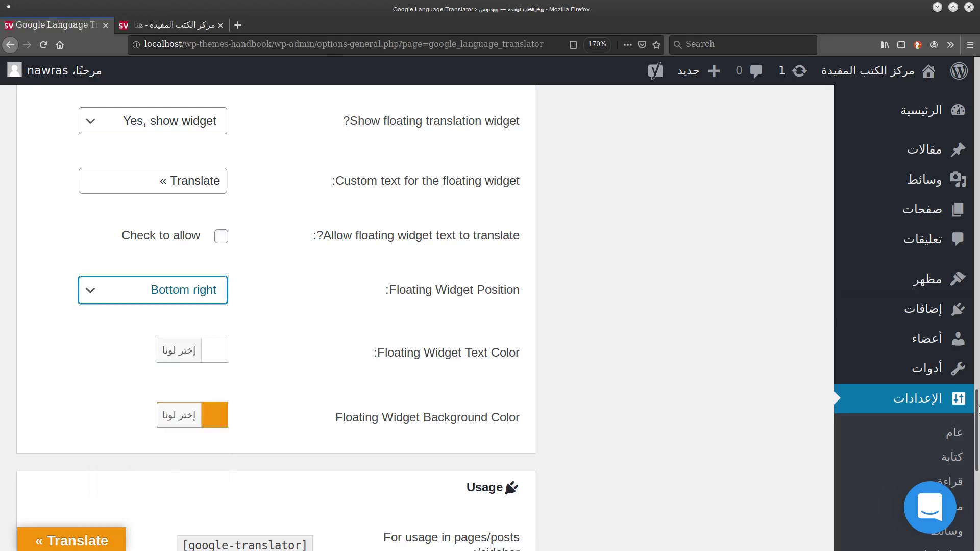
pyautogui.scroll(-8, 945, 547)
pyautogui.click(491, 442)
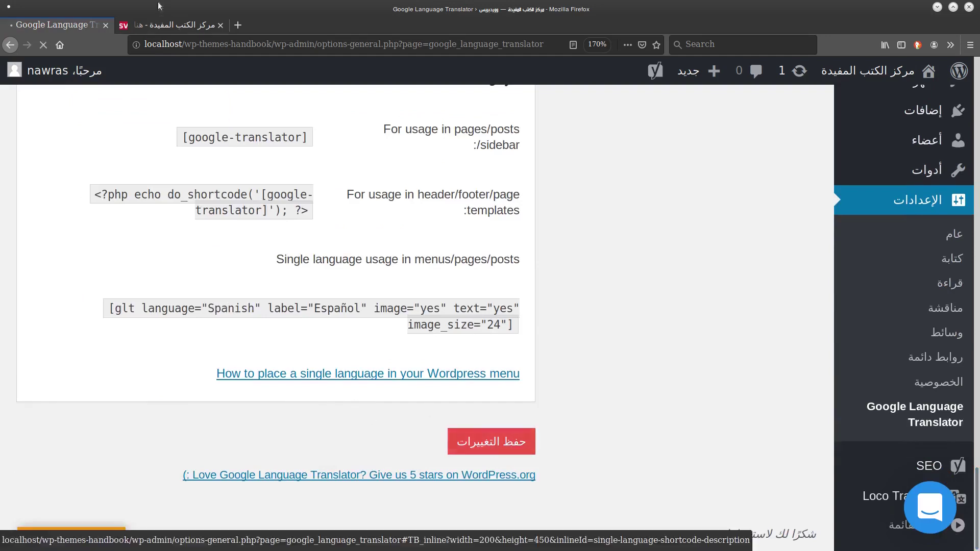
pyautogui.click(173, 24)
pyautogui.click(44, 46)
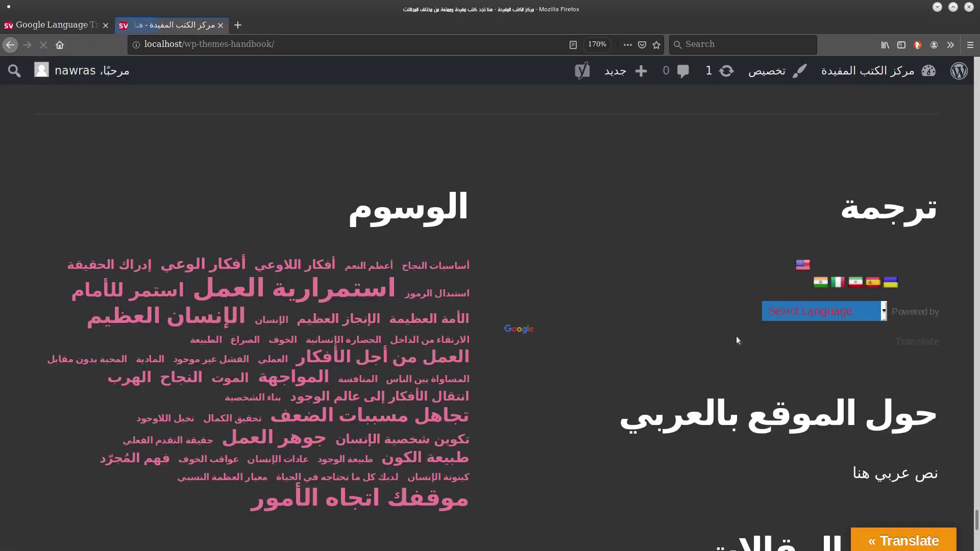
pyautogui.click(54, 24)
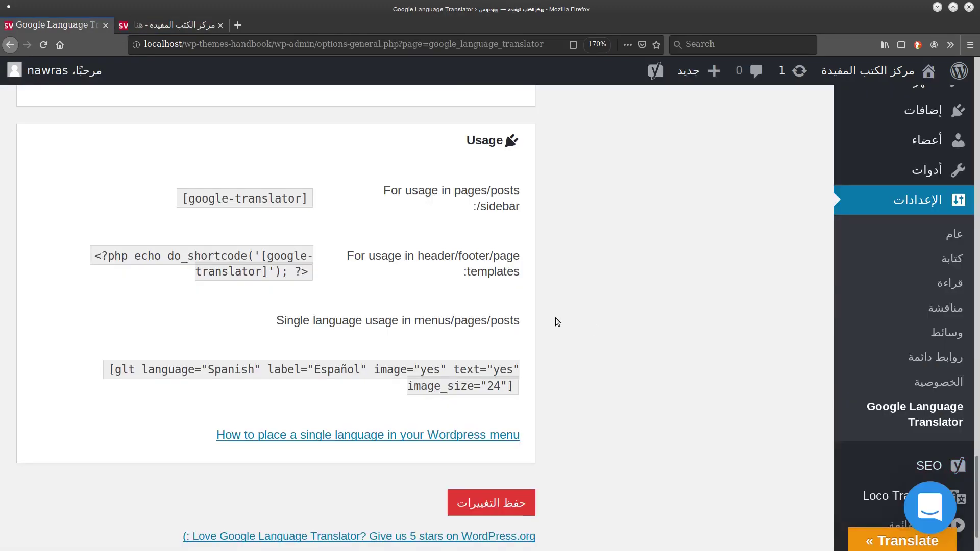
# Paste the [google-translator] shortcode into a new paragraph at the post's end, update, and view it.
pyautogui.tripleClick(239, 194)
pyautogui.hotkey('ctrl', 'c')
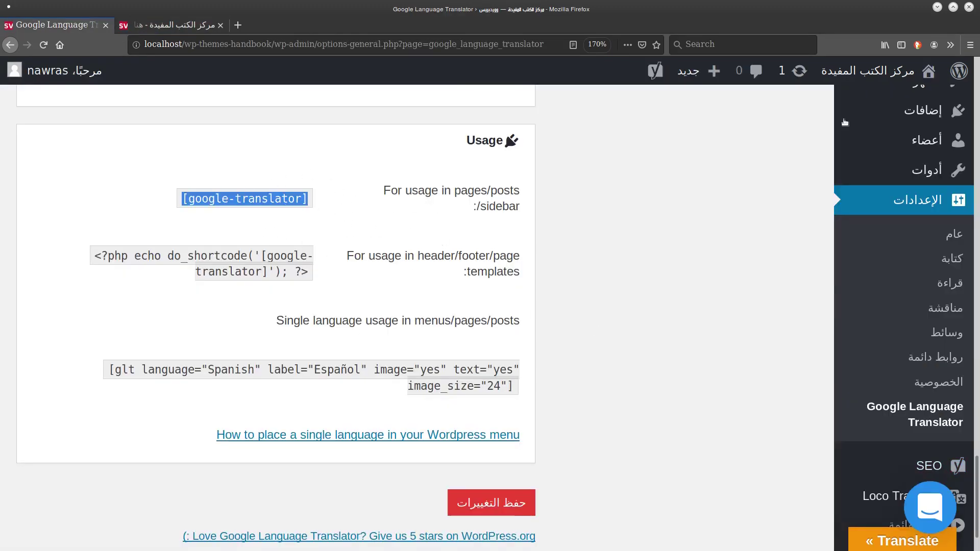
pyautogui.scroll(15, 495, 212)
pyautogui.click(825, 154)
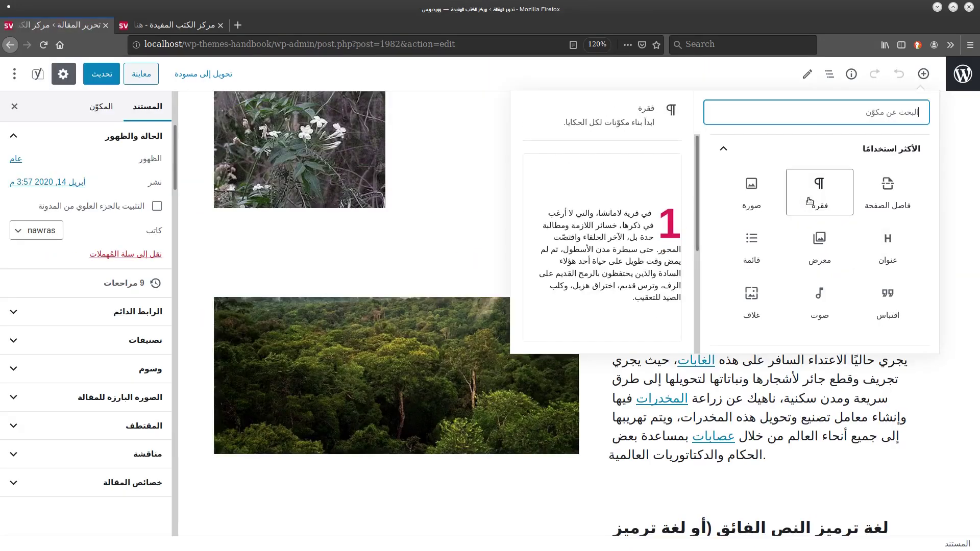
pyautogui.click(809, 201)
pyautogui.hotkey('ctrl', 'v')
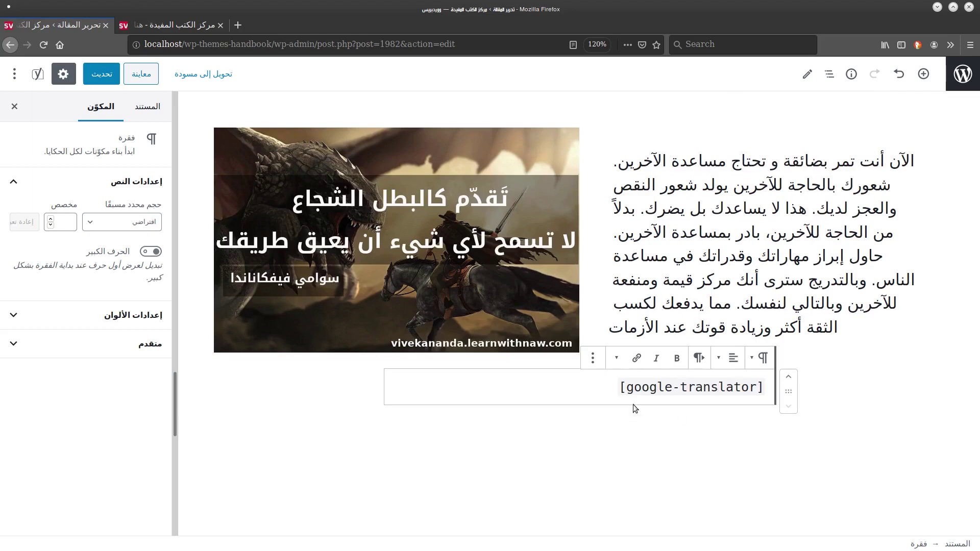
pyautogui.click(102, 74)
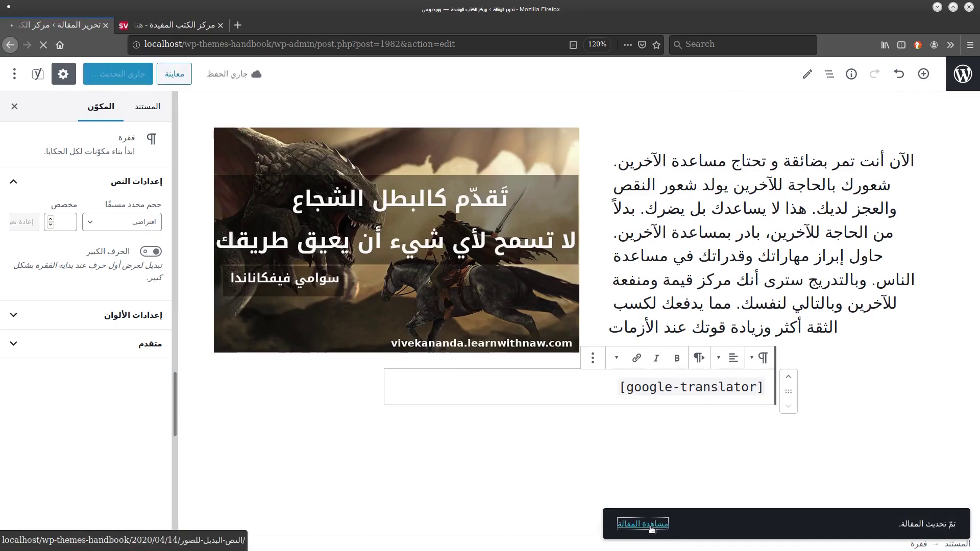
pyautogui.click(646, 524)
pyautogui.scroll(-15, 697, 324)
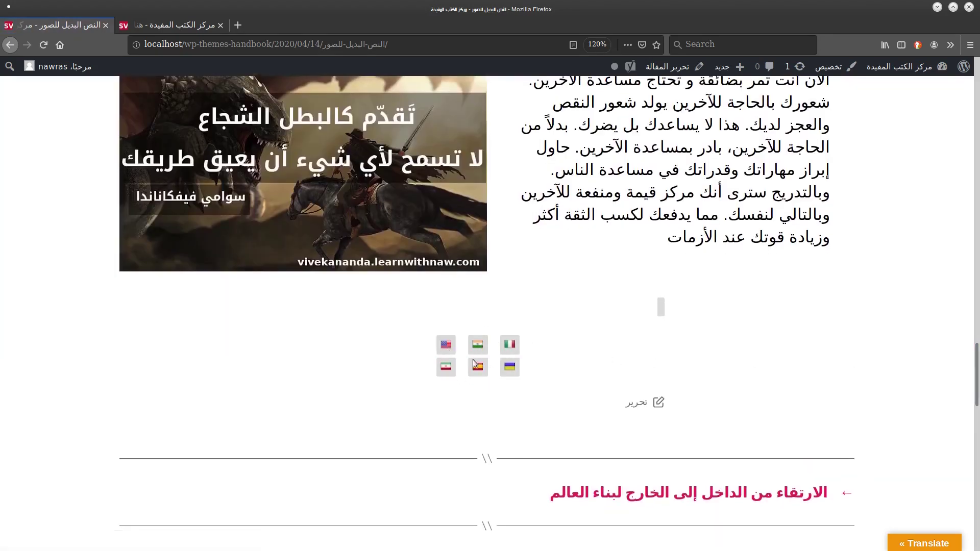
# Translate the post into English with the US flag, then into Ukrainian.
pyautogui.click(446, 346)
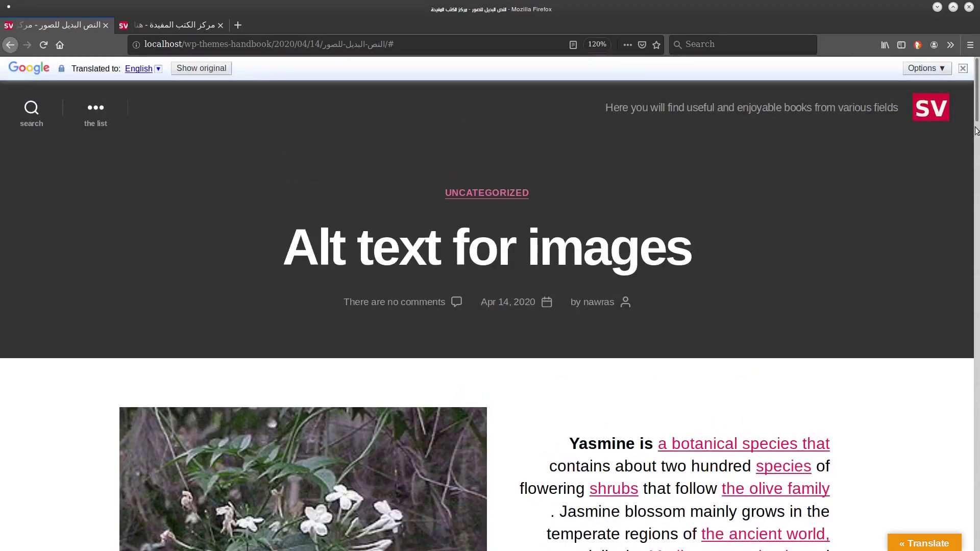
pyautogui.scroll(-15, 924, 246)
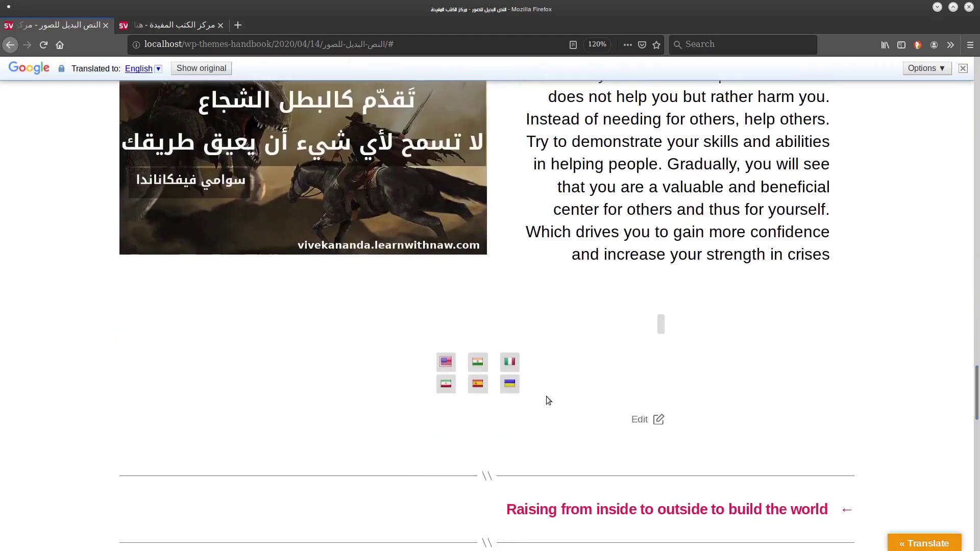
pyautogui.click(509, 386)
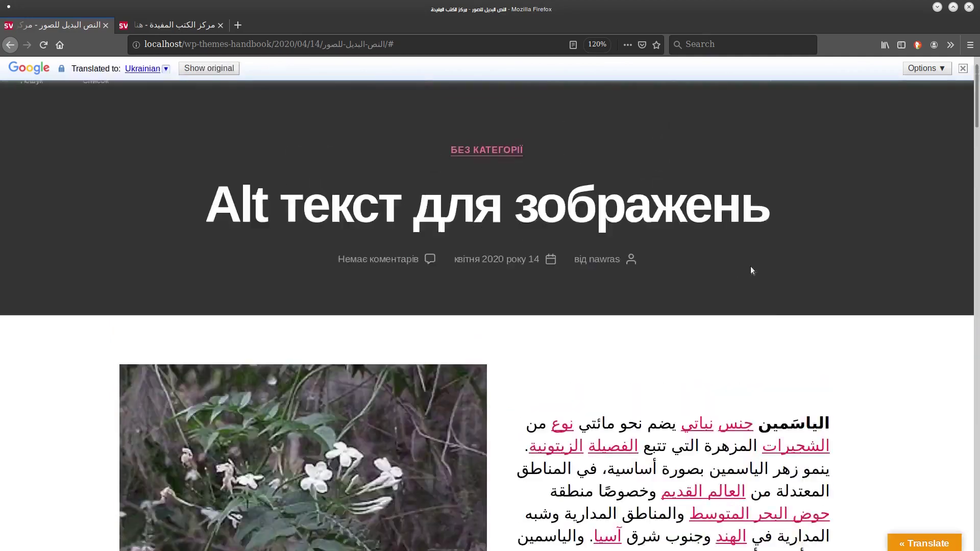
pyautogui.scroll(-15, 914, 324)
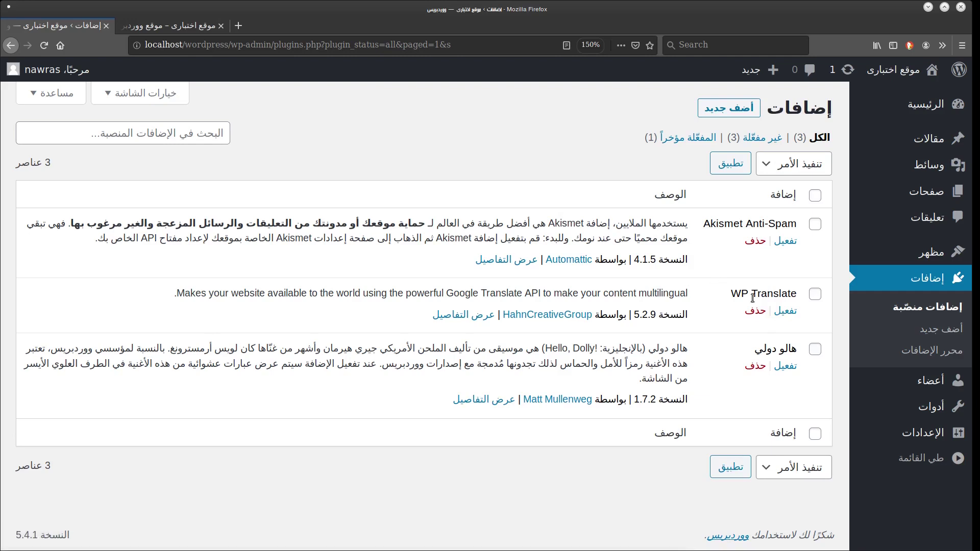
# Activate the WP Translate plugin and open its settings page.
pyautogui.click(785, 310)
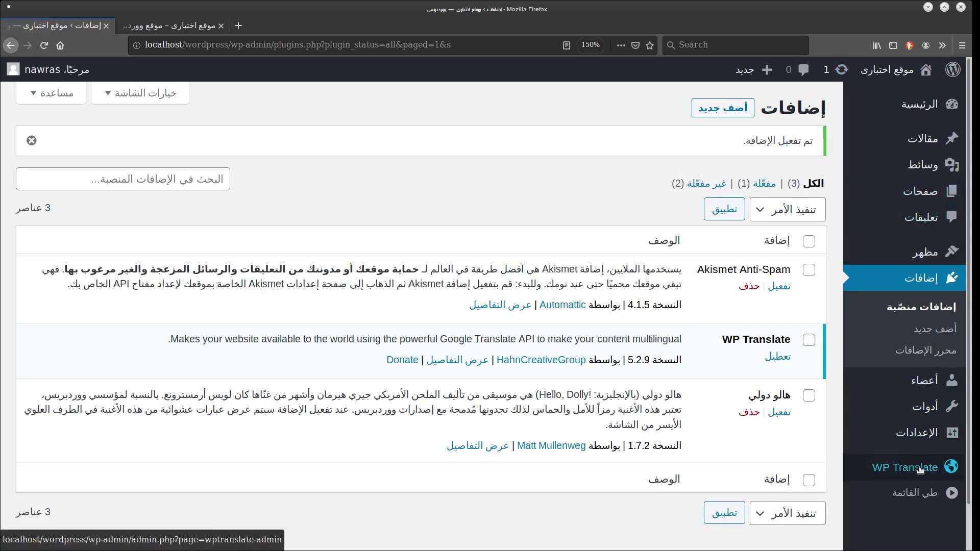
pyautogui.click(920, 469)
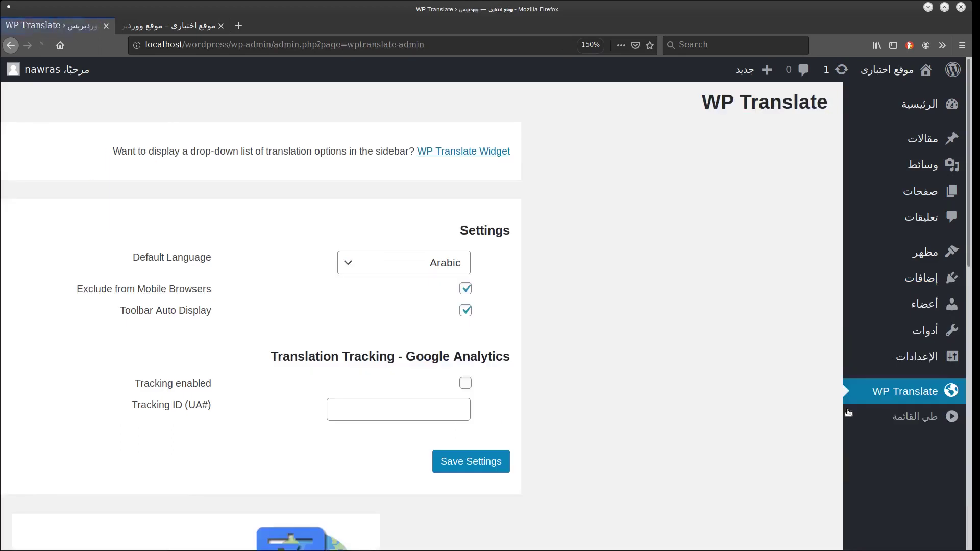
pyautogui.scroll(-3, 542, 249)
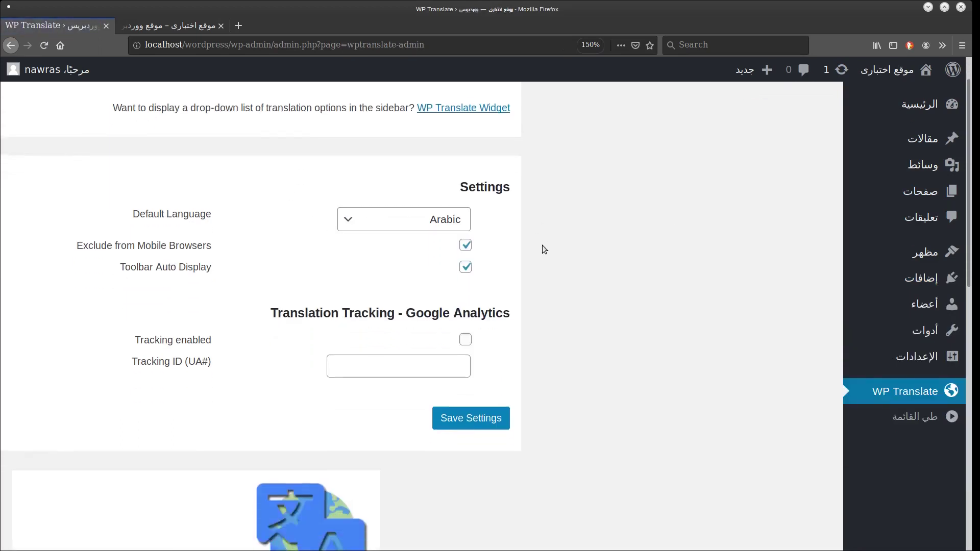
# Keep Arabic as the default language and save the WP Translate settings.
pyautogui.click(448, 178)
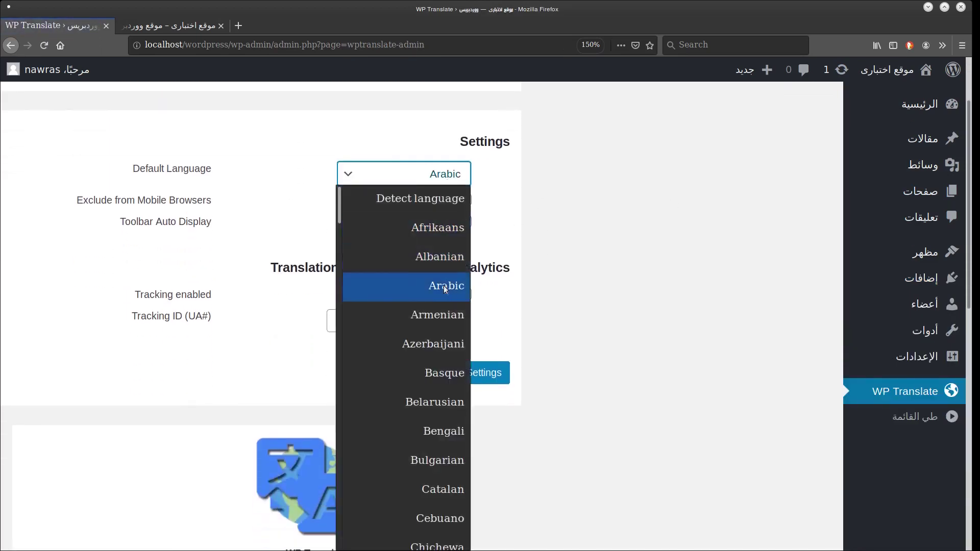
pyautogui.click(443, 286)
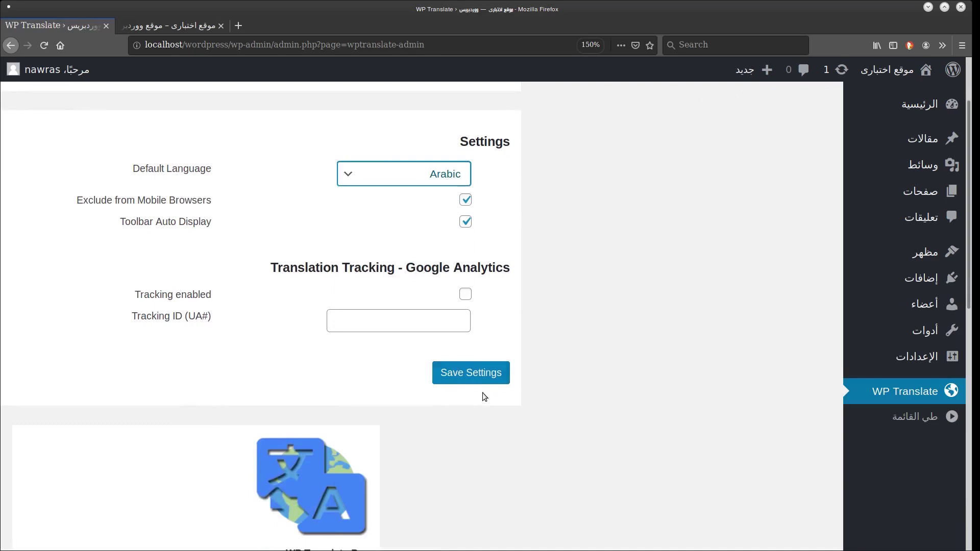
pyautogui.click(621, 291)
pyautogui.scroll(-7, 620, 291)
pyautogui.scroll(6, 430, 241)
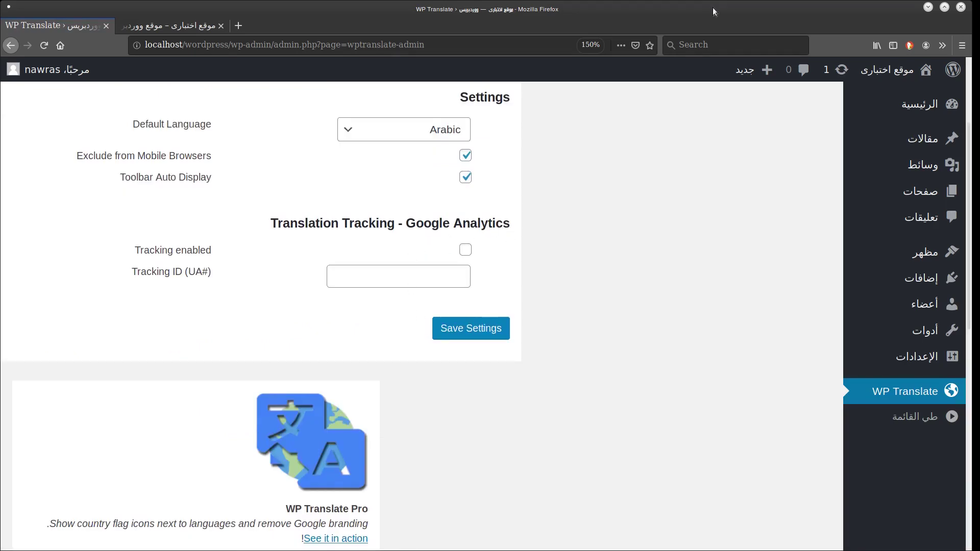
pyautogui.click(498, 331)
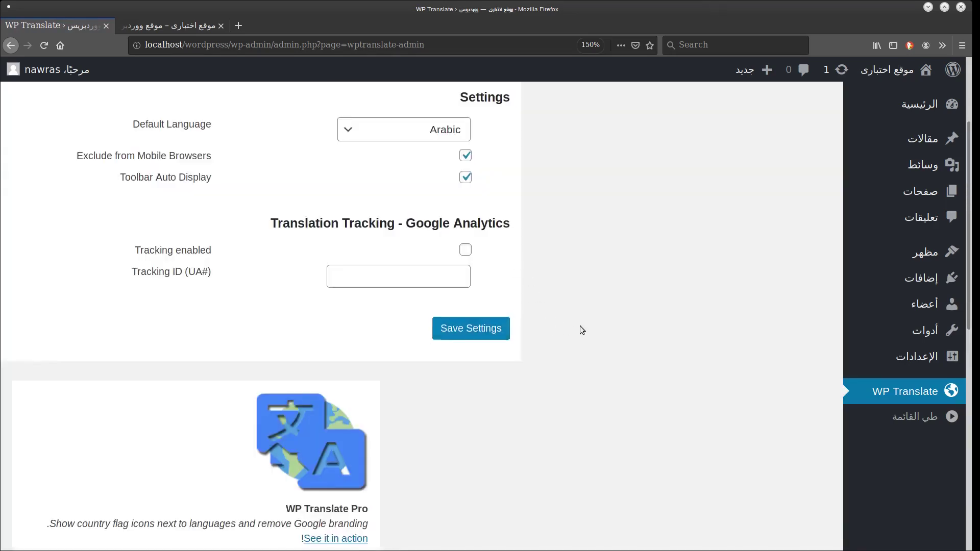
pyautogui.scroll(-14, 580, 329)
pyautogui.scroll(14, 580, 326)
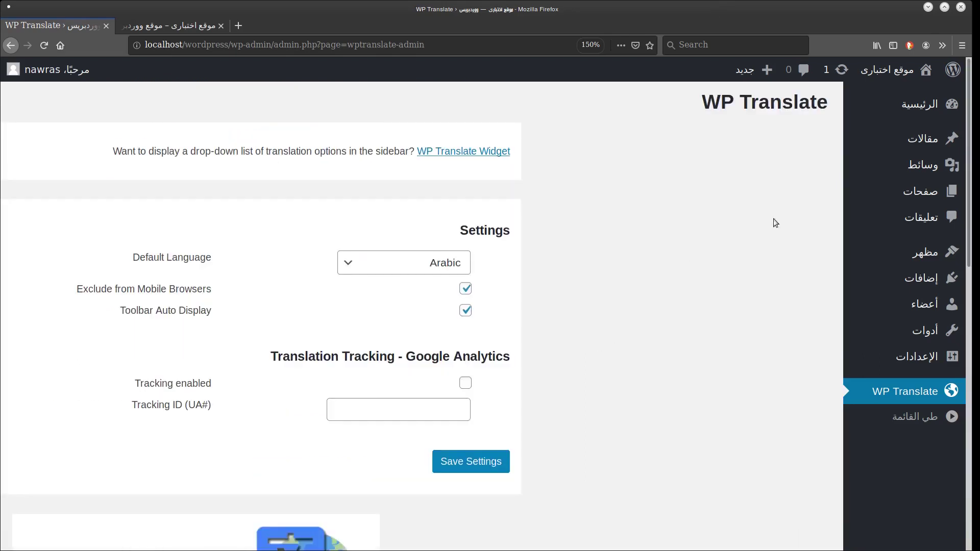
# Reload the site's front page and translate it into English.
pyautogui.click(168, 26)
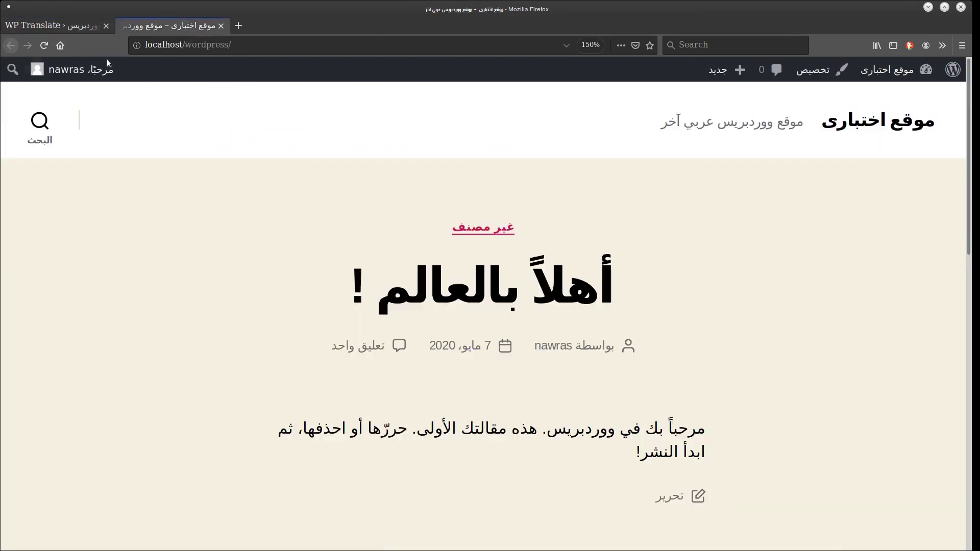
pyautogui.click(39, 52)
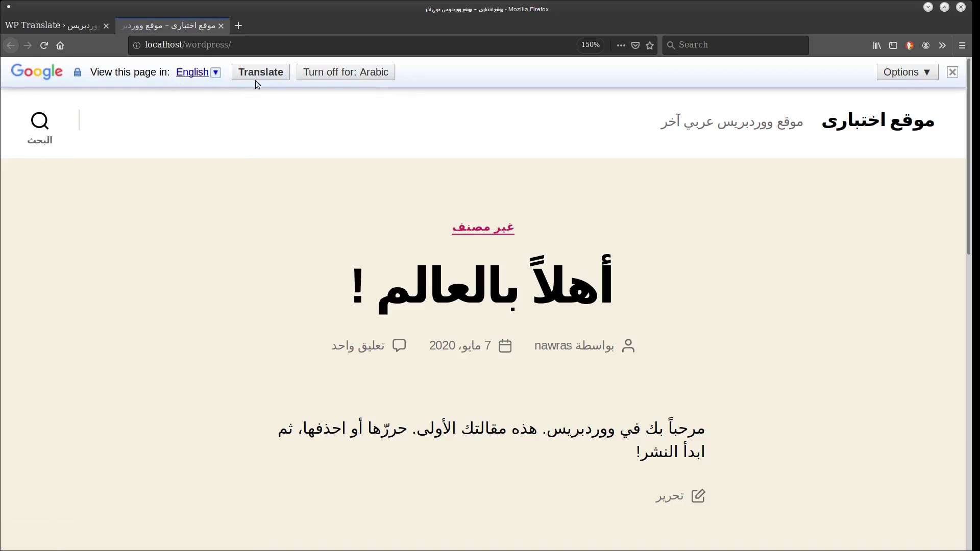
pyautogui.click(274, 74)
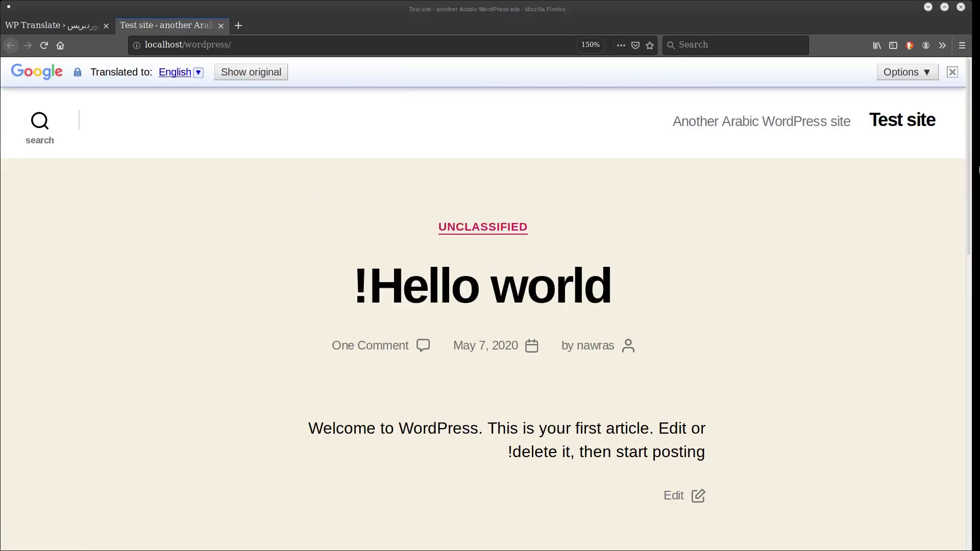
pyautogui.scroll(-3, 966, 295)
pyautogui.scroll(-7, 966, 295)
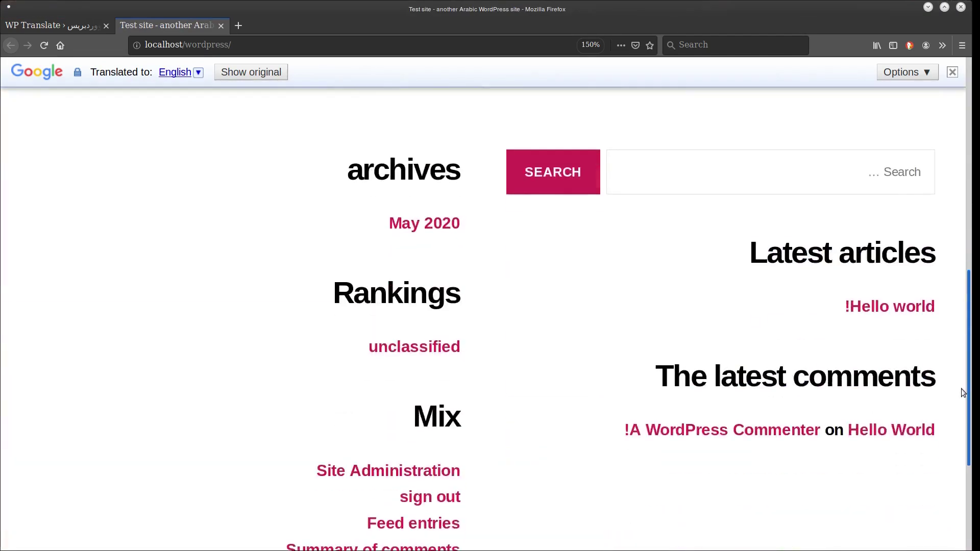
pyautogui.scroll(10, 940, 153)
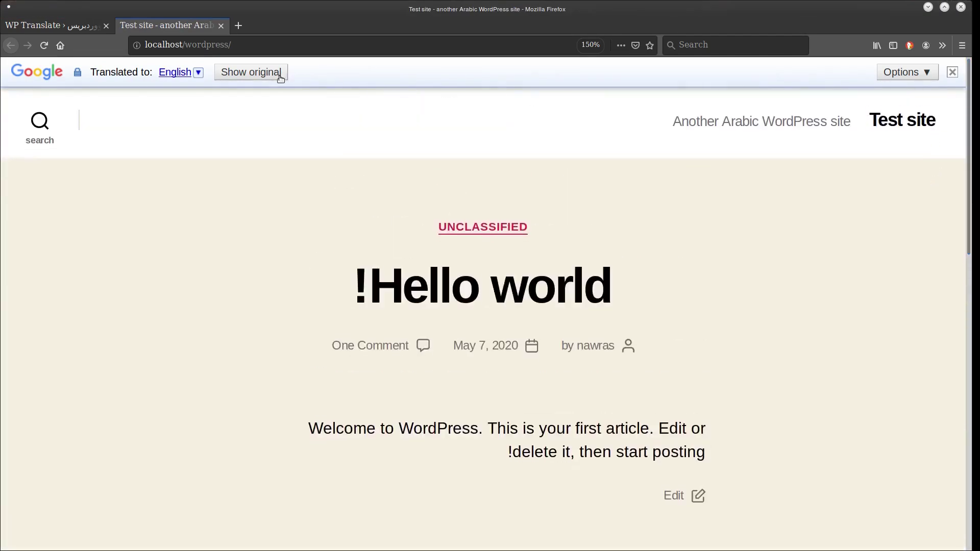
# Translate the front page into Icelandic, restore the original Arabic, and check the translator options.
pyautogui.click(198, 73)
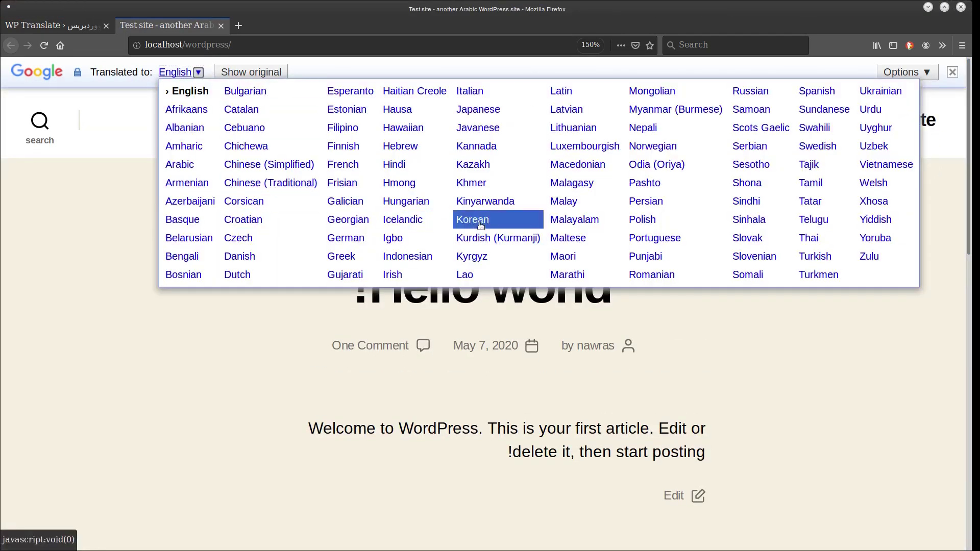
pyautogui.click(403, 220)
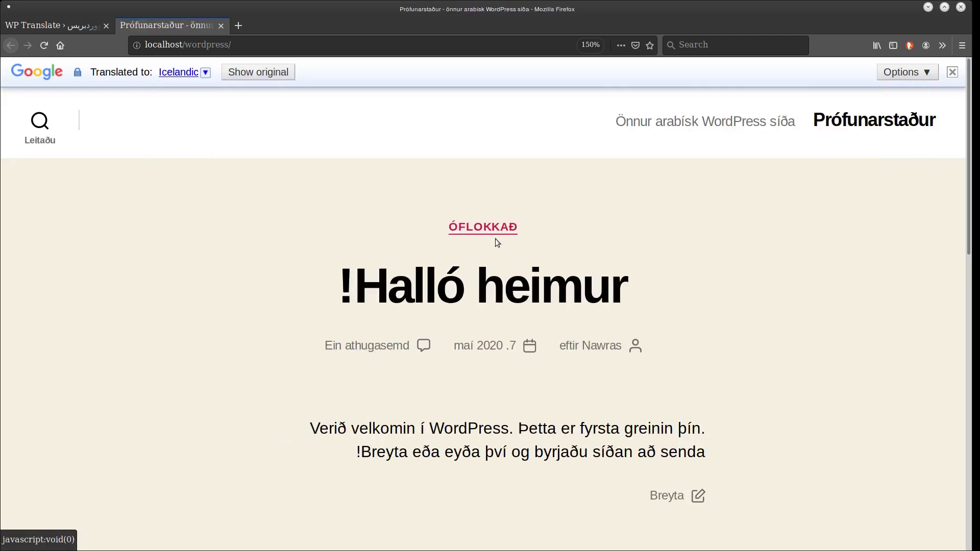
pyautogui.moveTo(968, 101)
pyautogui.mouseDown()
pyautogui.moveTo(968, 409)
pyautogui.moveTo(968, 100)
pyautogui.mouseUp()
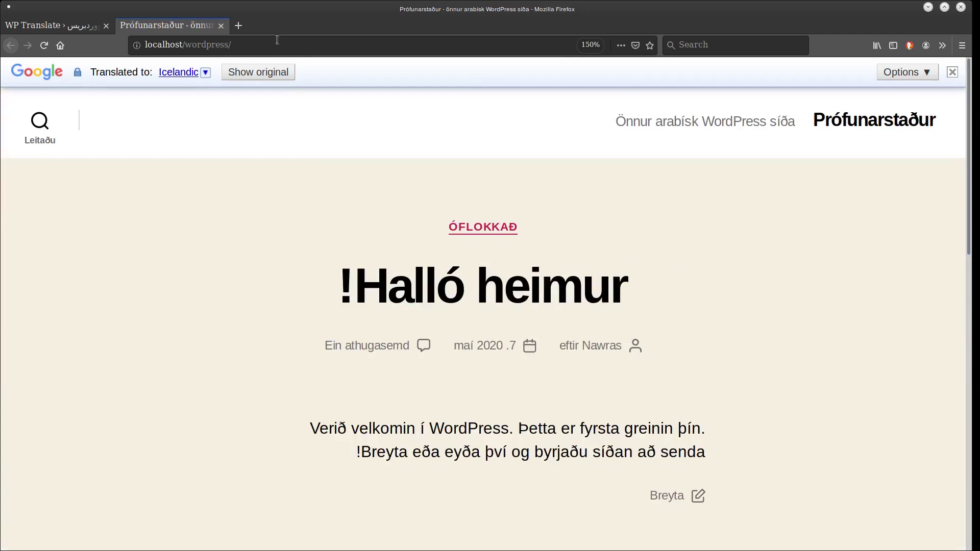
pyautogui.click(272, 74)
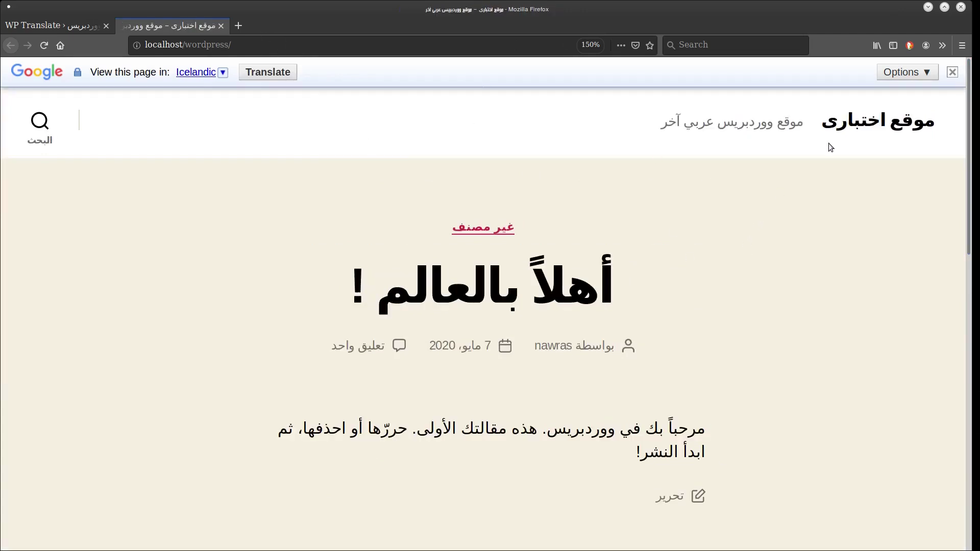
pyautogui.click(914, 72)
pyautogui.click(709, 190)
pyautogui.moveTo(968, 153); pyautogui.dragTo(978, 57)
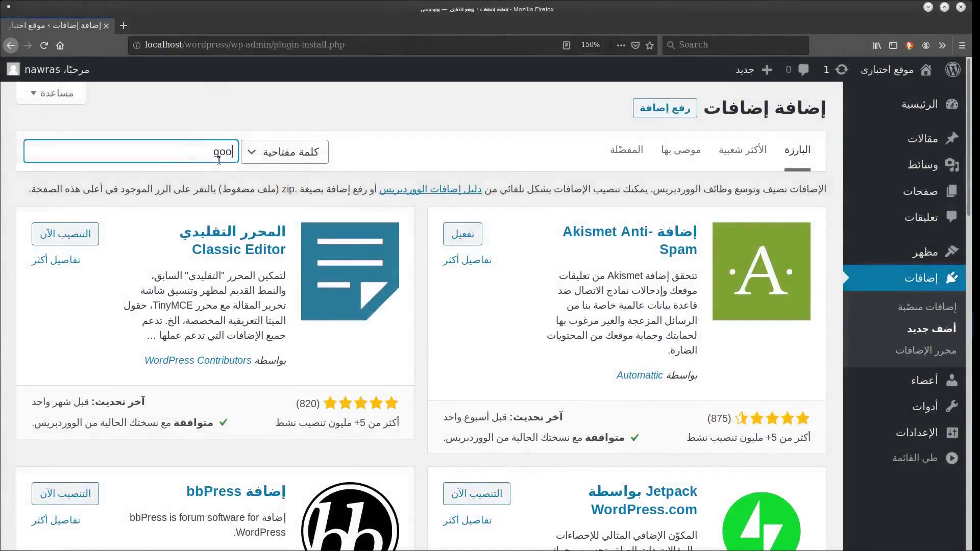
# Search the plugins for 'google website translator'.
pyautogui.write('google website translator')
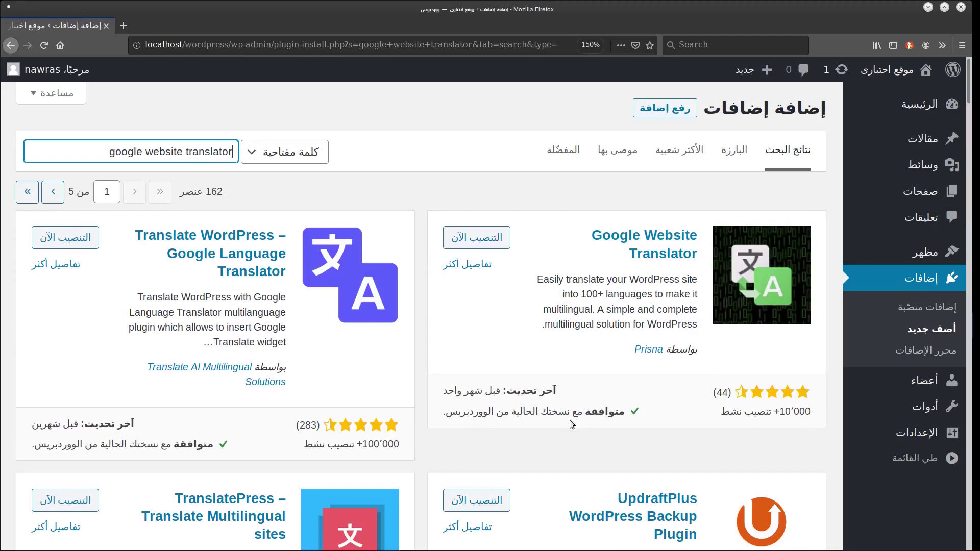
# Install Google Website Translator and open its settings page.
pyautogui.click(495, 239)
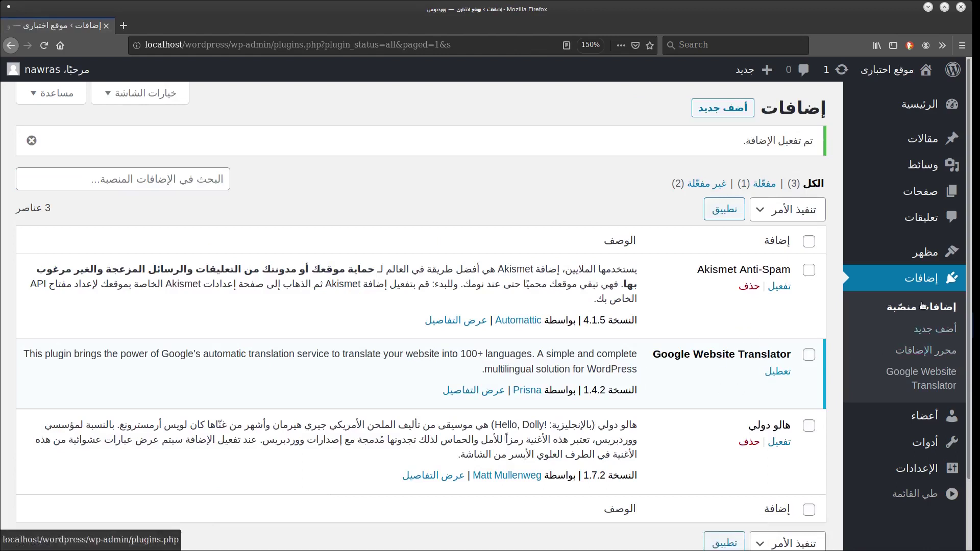
pyautogui.click(921, 376)
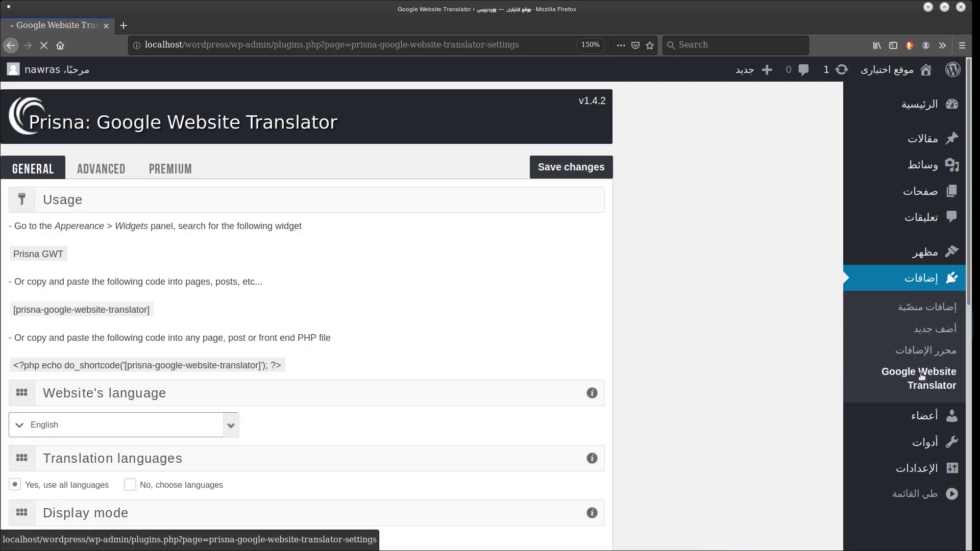
# Set the website language to Arabic.
pyautogui.scroll(-4, 791, 263)
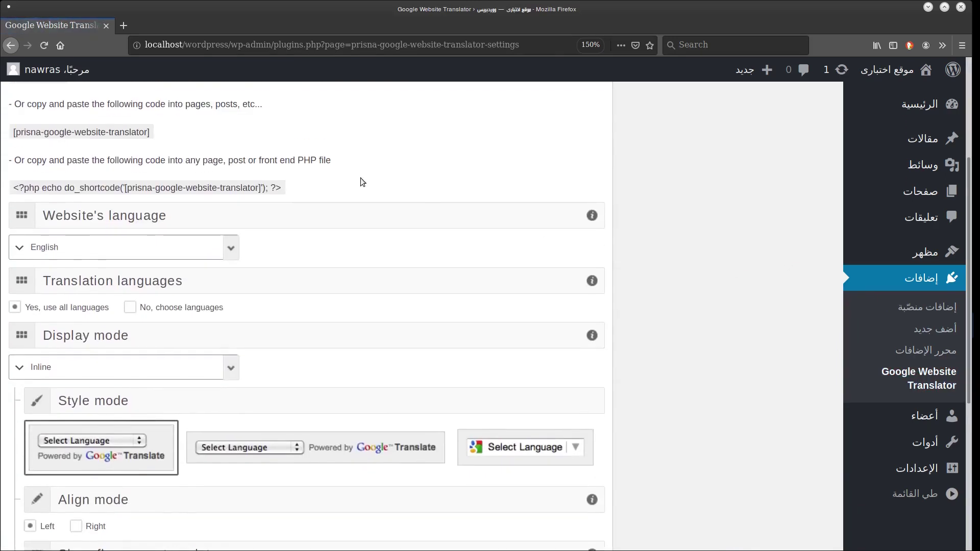
pyautogui.click(220, 249)
pyautogui.scroll(1, 90, 293)
pyautogui.scroll(4, 79, 310)
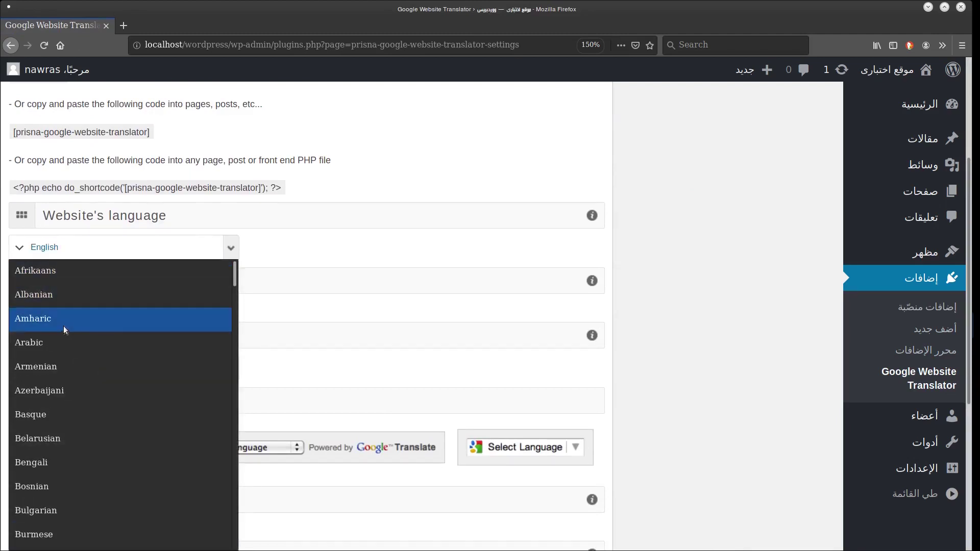
pyautogui.click(73, 335)
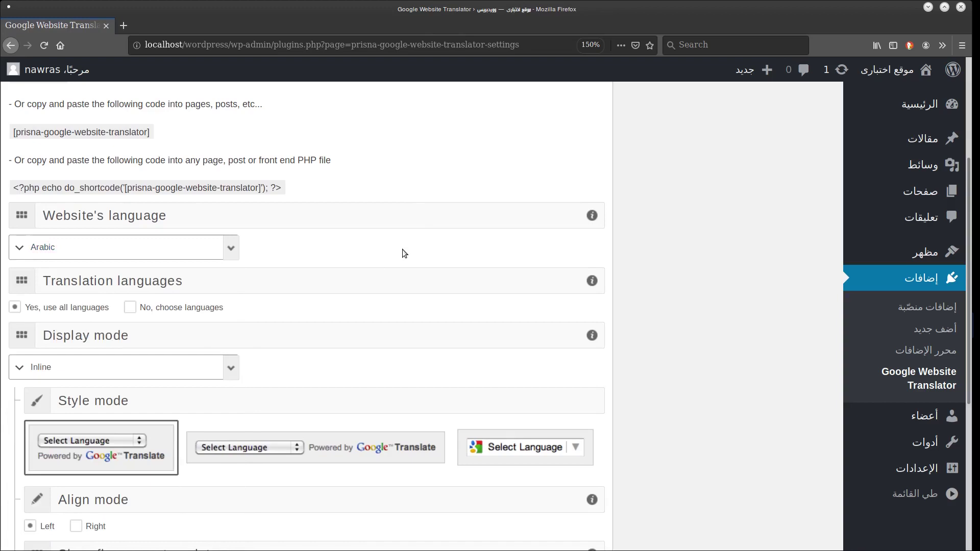
# Switch to specific translation languages and add French.
pyautogui.scroll(-3, 406, 252)
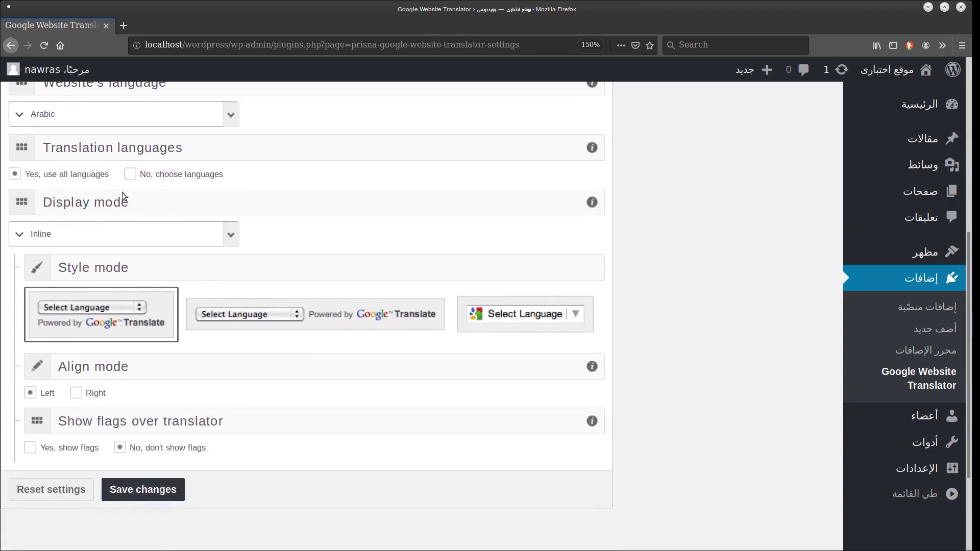
pyautogui.click(130, 174)
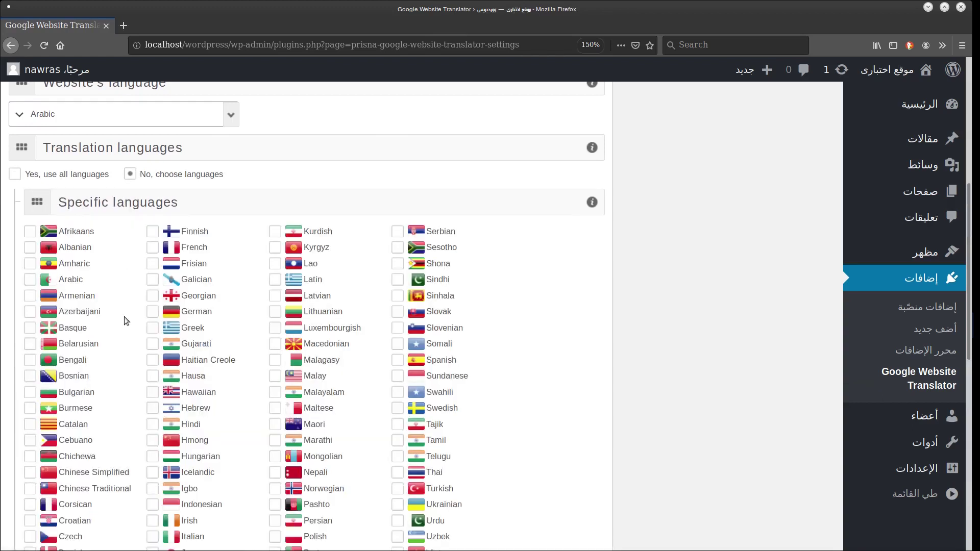
pyautogui.scroll(-5, 671, 328)
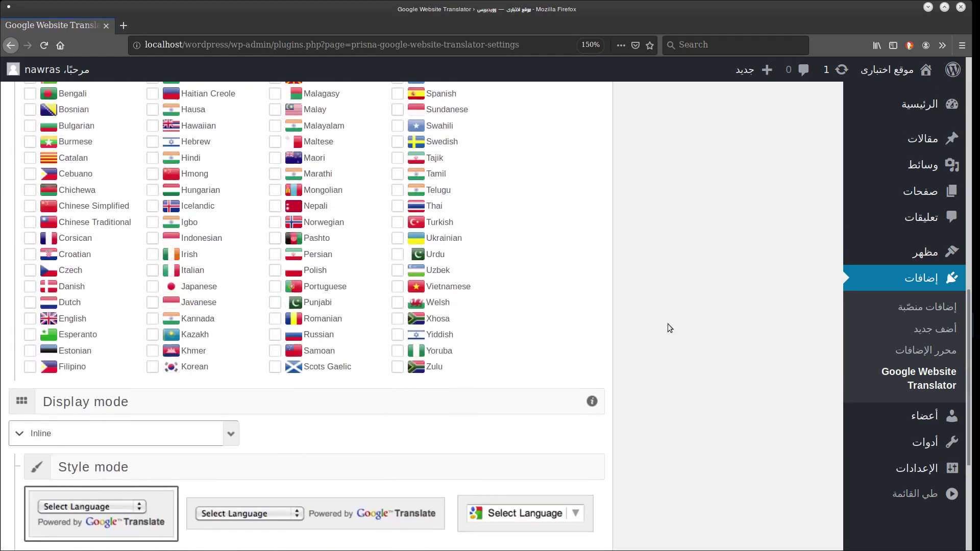
pyautogui.scroll(1, 398, 338)
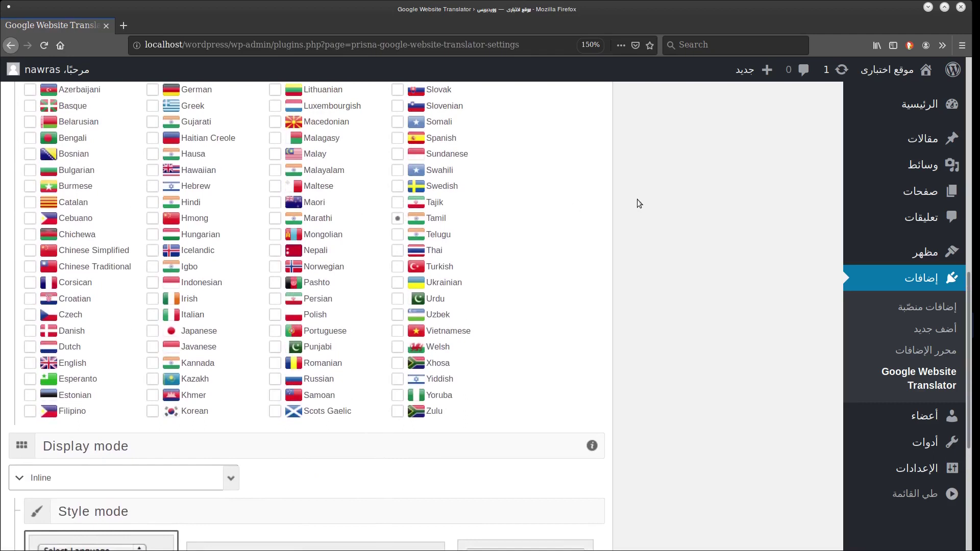
pyautogui.scroll(3, 638, 203)
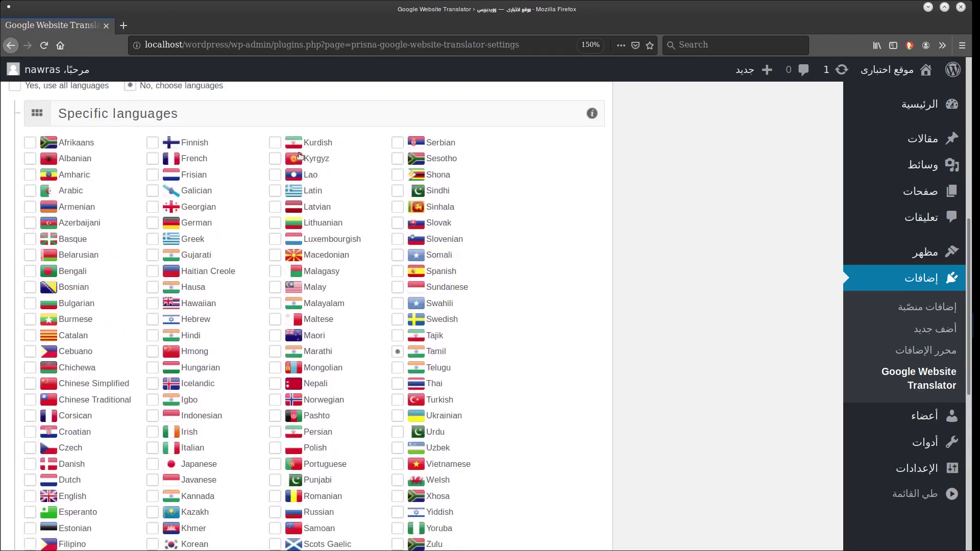
pyautogui.click(151, 159)
# Keep Inline display, pick the third translator style, and save the settings.
pyautogui.scroll(-8, 671, 264)
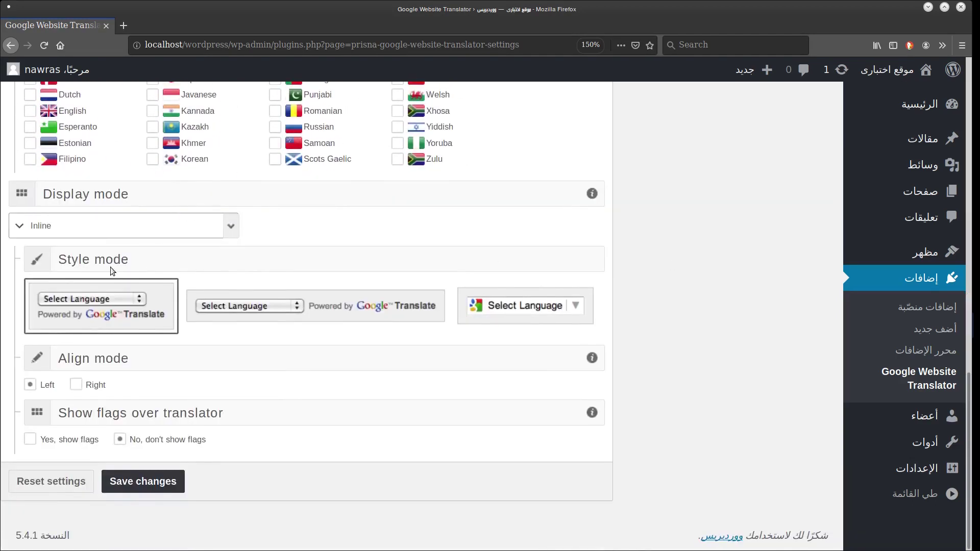
pyautogui.click(127, 231)
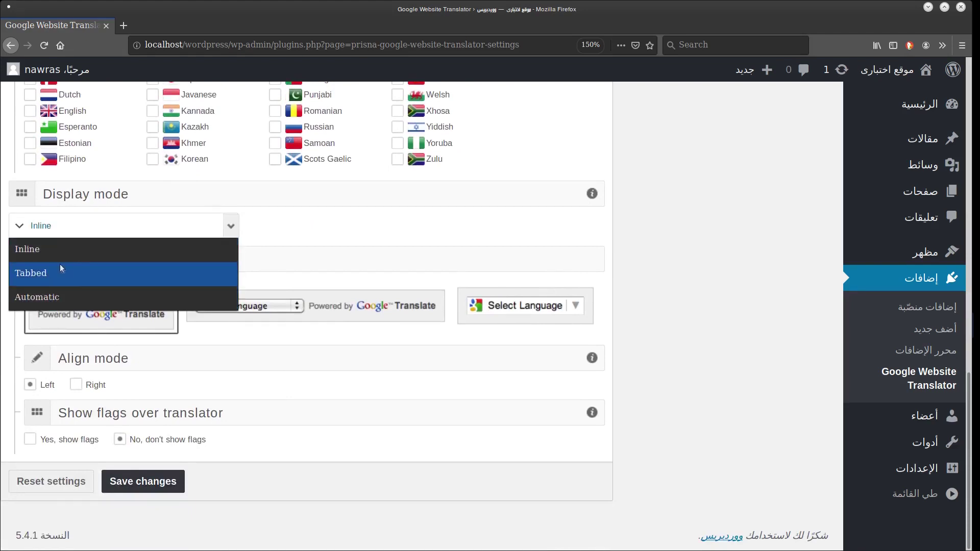
pyautogui.click(60, 250)
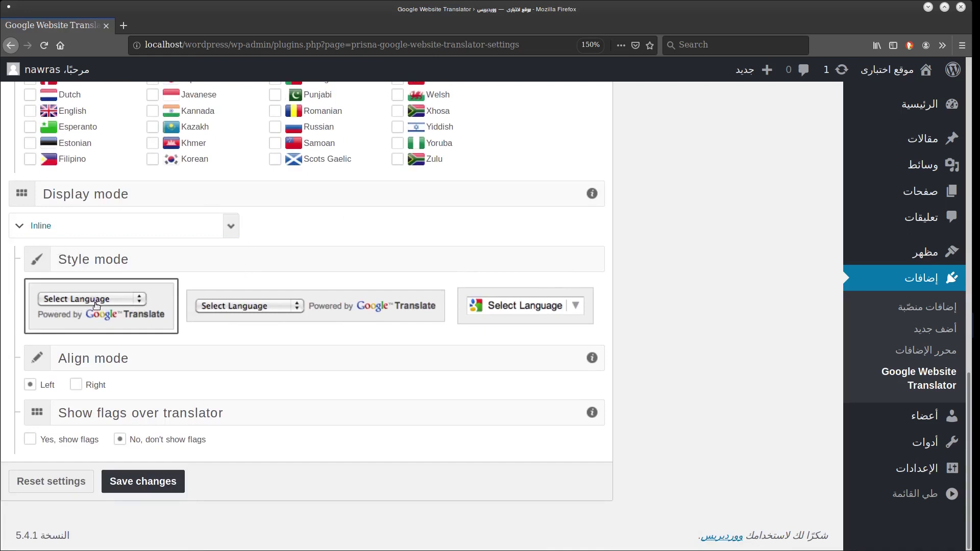
pyautogui.click(220, 311)
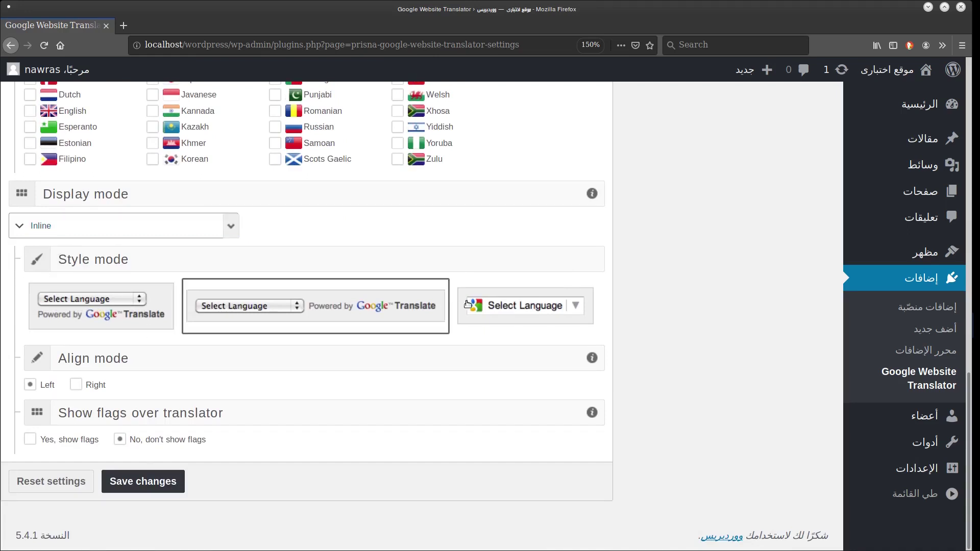
pyautogui.click(515, 312)
pyautogui.scroll(2, 514, 313)
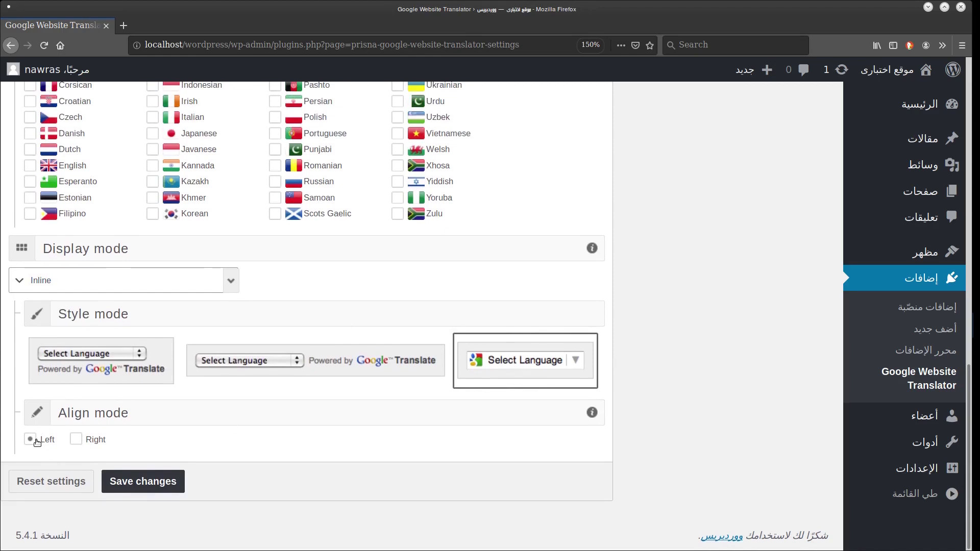
pyautogui.click(142, 481)
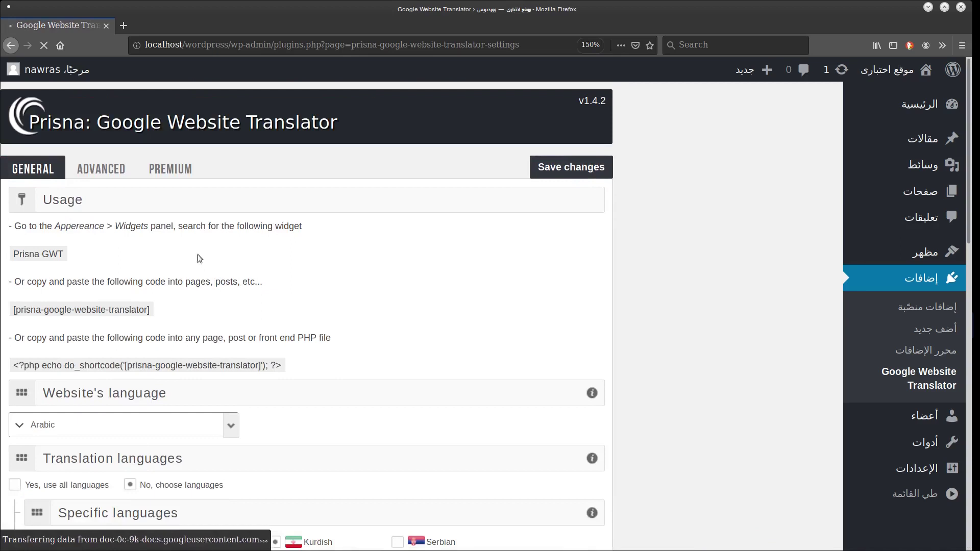
# Open Appearance > Widgets in a new tab.
pyautogui.scroll(-2, 153, 253)
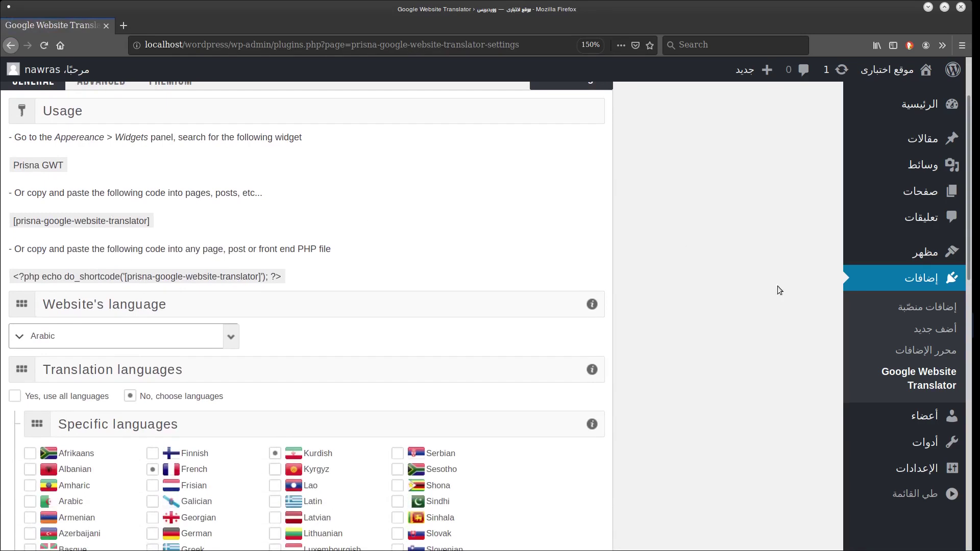
pyautogui.moveTo(945, 254)
pyautogui.moveTo(808, 301); pyautogui.dragTo(256, 26)
# Title the Prisna GWT widget in Footer #1 'الترجمة' and save it.
pyautogui.click(410, 221)
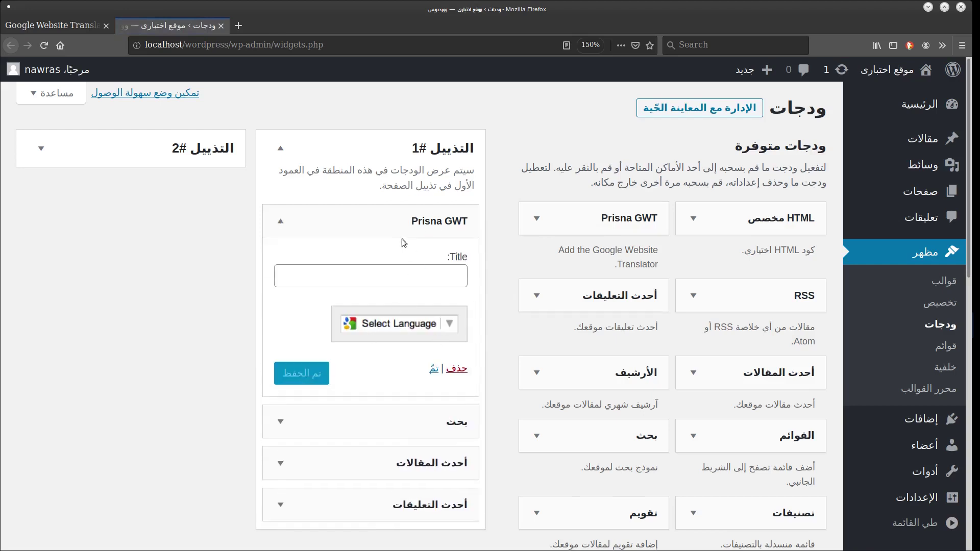
pyautogui.click(397, 274)
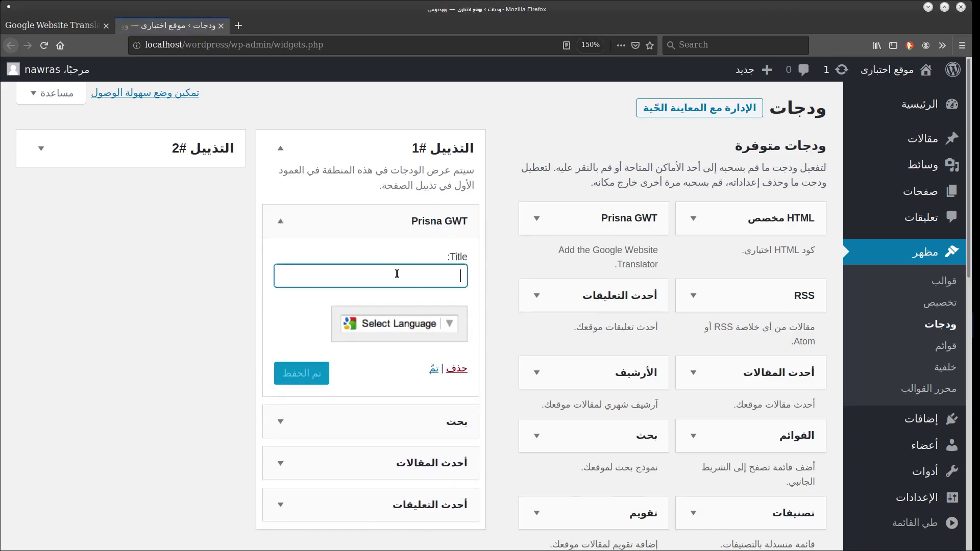
pyautogui.write('f')
pyautogui.write('رجمة')
pyautogui.click(292, 373)
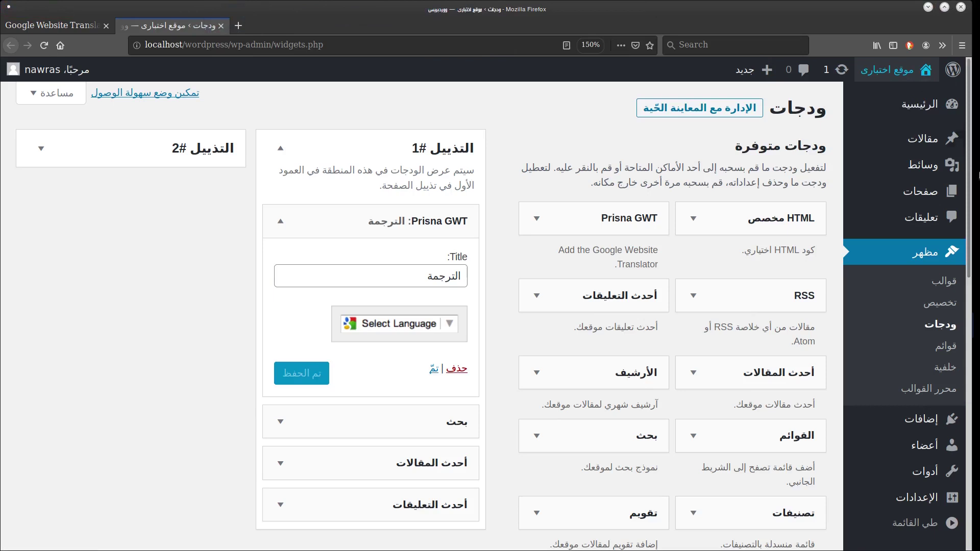
# Open the site front end in a new tab and translate it into Tamil.
pyautogui.click(891, 102)
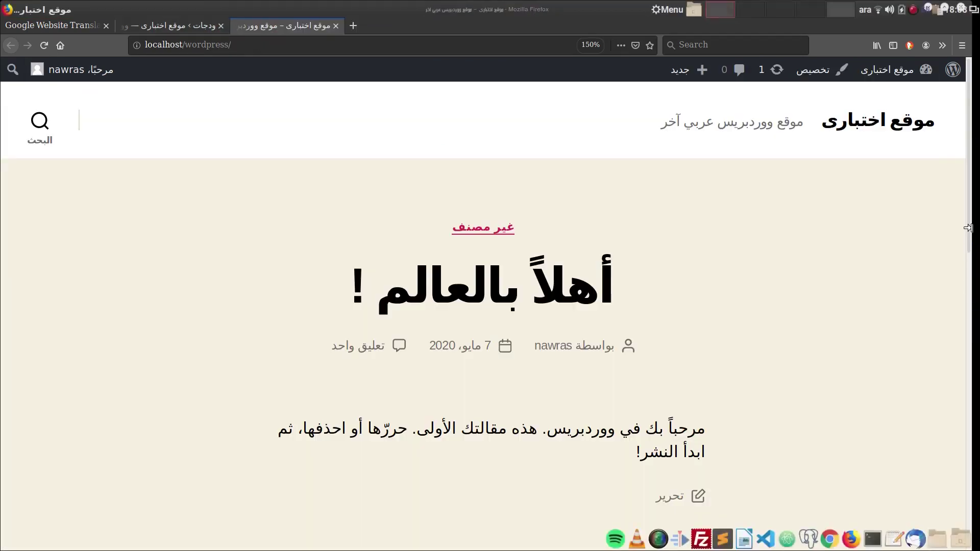
pyautogui.moveTo(968, 228); pyautogui.dragTo(976, 431)
pyautogui.click(544, 263)
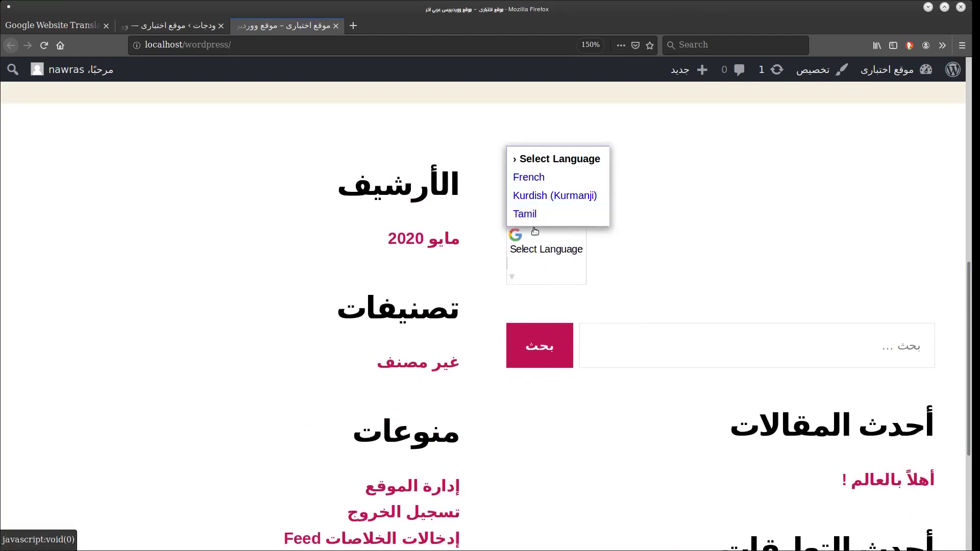
pyautogui.click(543, 213)
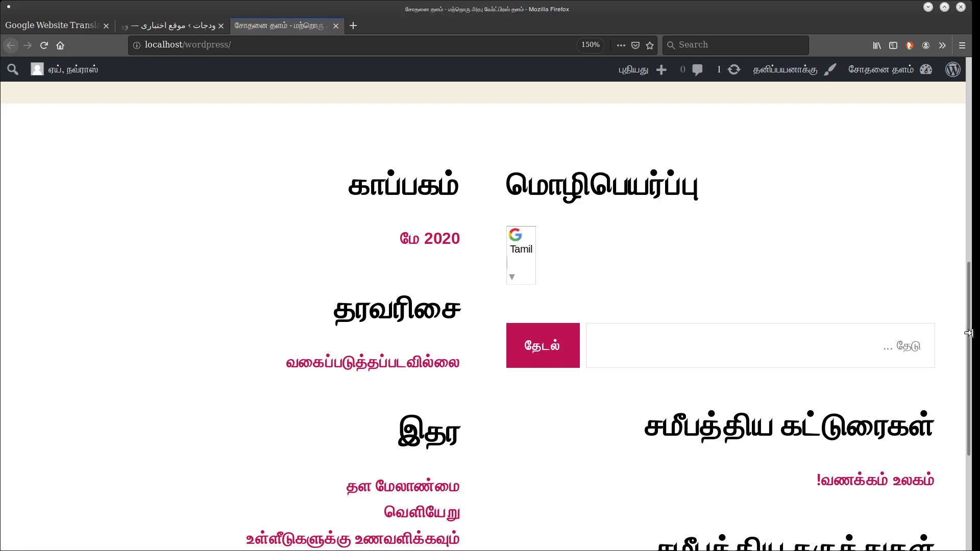
# Switch the site's translation to Kurdish (Kurmanji), then to French.
pyautogui.scroll(10, 938, 198)
pyautogui.scroll(-12, 940, 306)
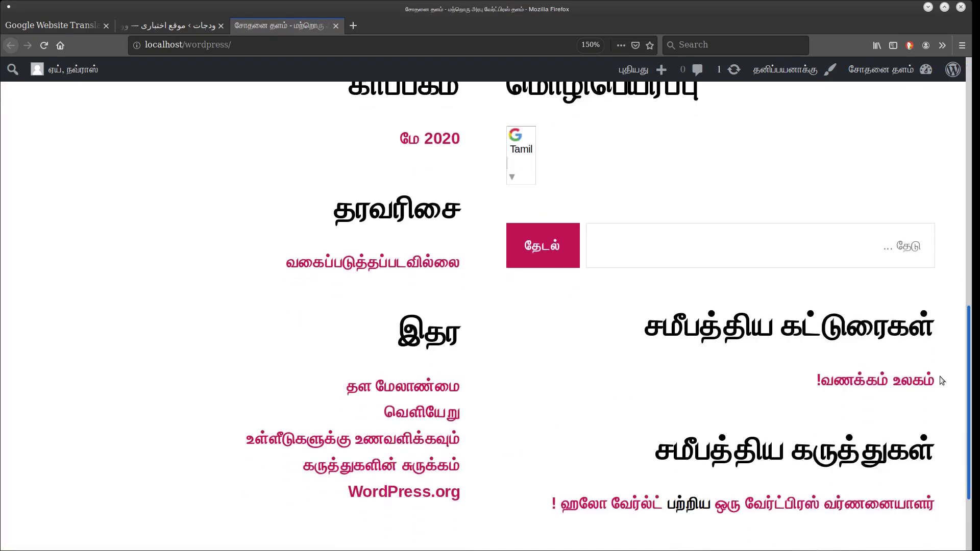
pyautogui.click(529, 171)
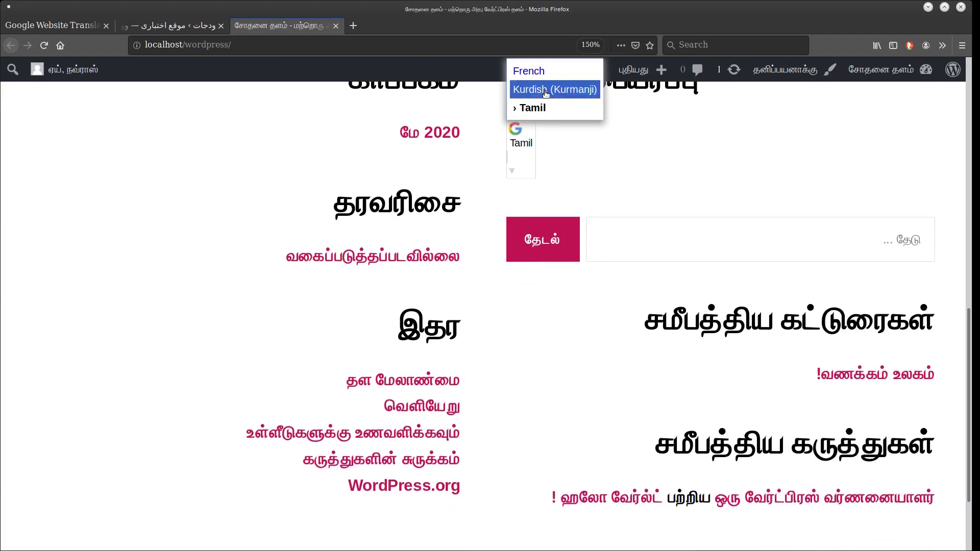
pyautogui.click(545, 90)
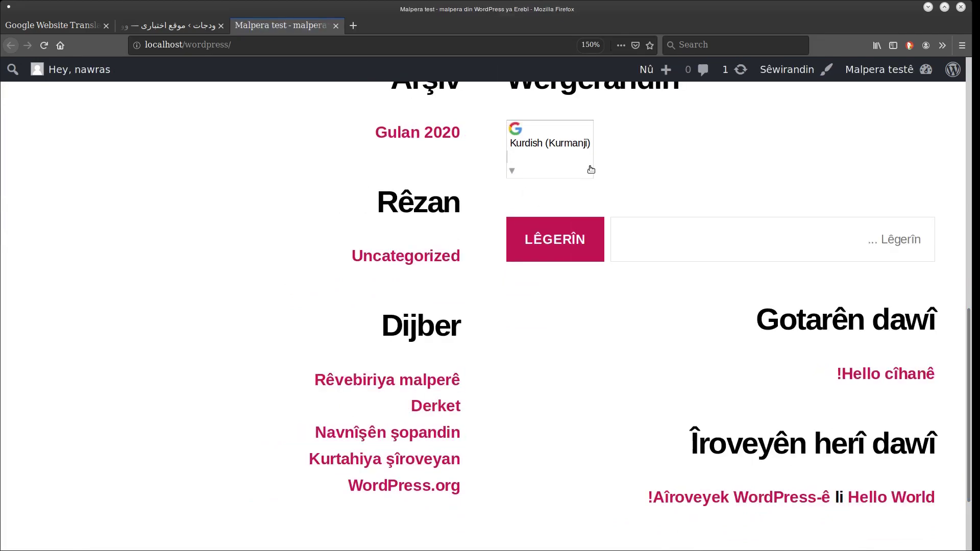
pyautogui.click(565, 158)
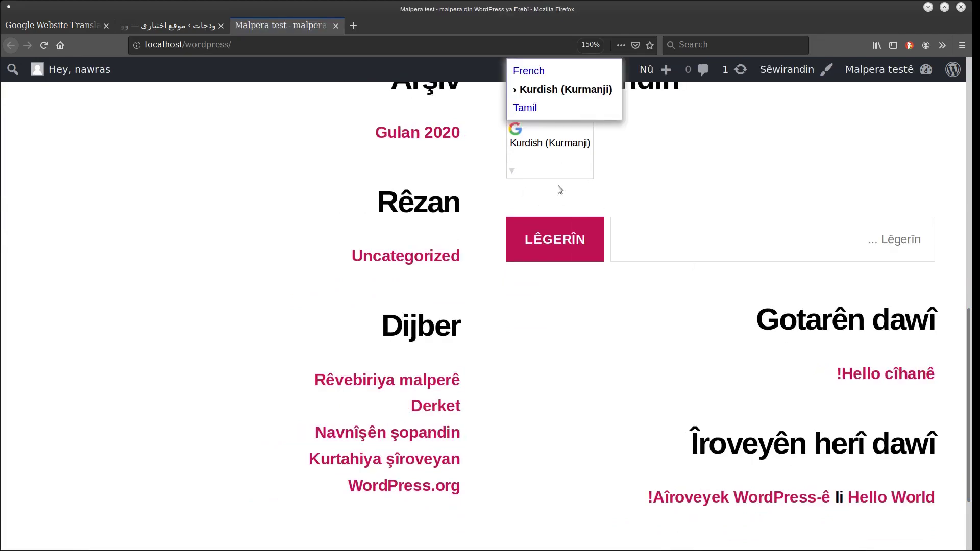
pyautogui.click(561, 71)
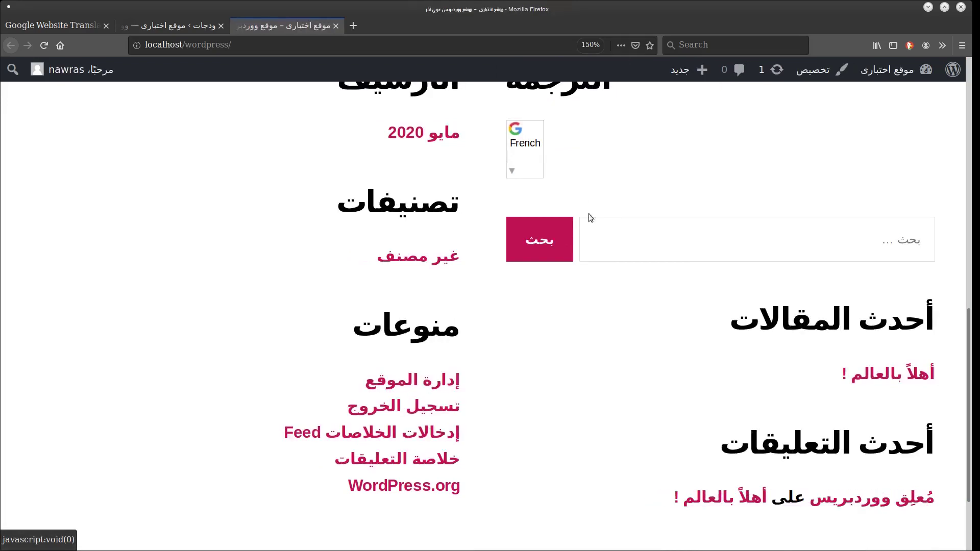
pyautogui.click(515, 158)
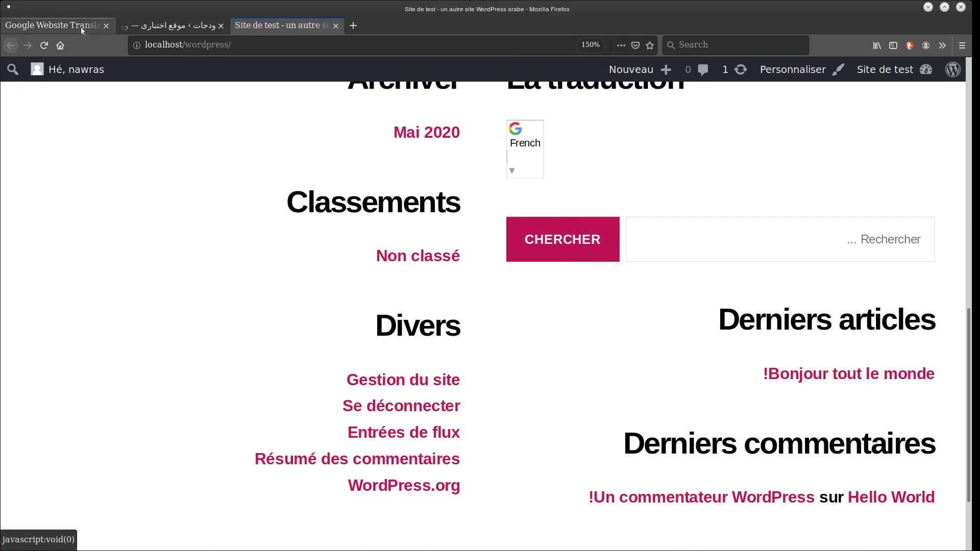
pyautogui.click(51, 25)
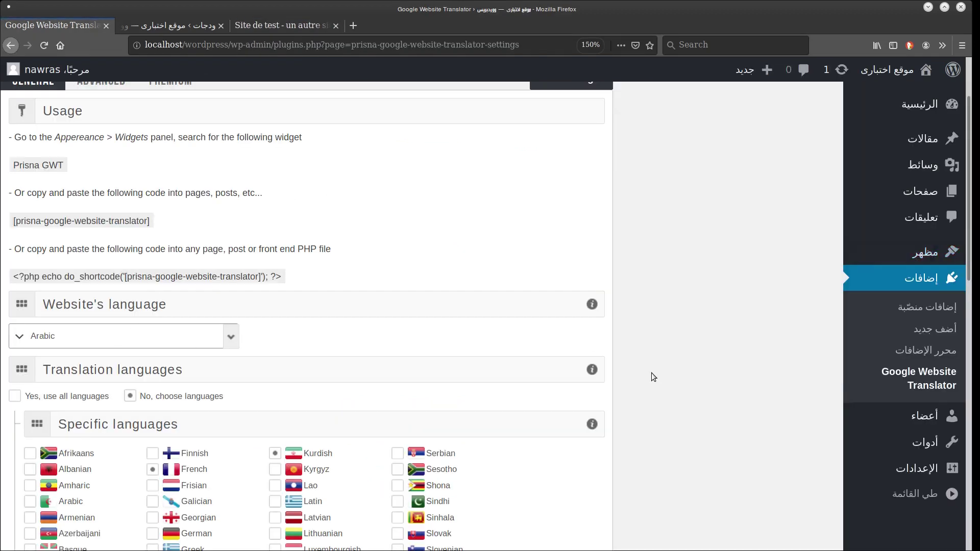
# Choose the plain dropdown style with Google branding and save the translator settings.
pyautogui.scroll(-8, 651, 373)
pyautogui.scroll(-3, 651, 373)
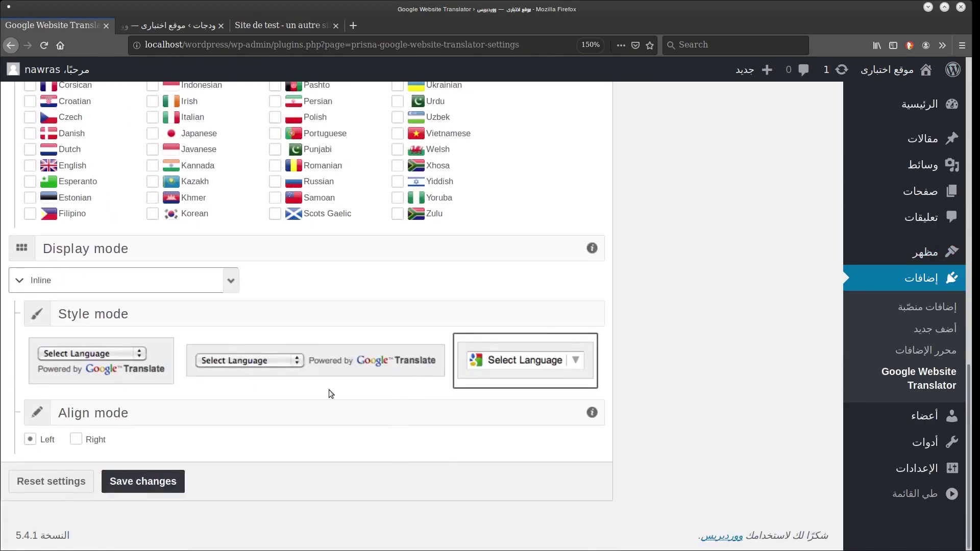
pyautogui.click(112, 370)
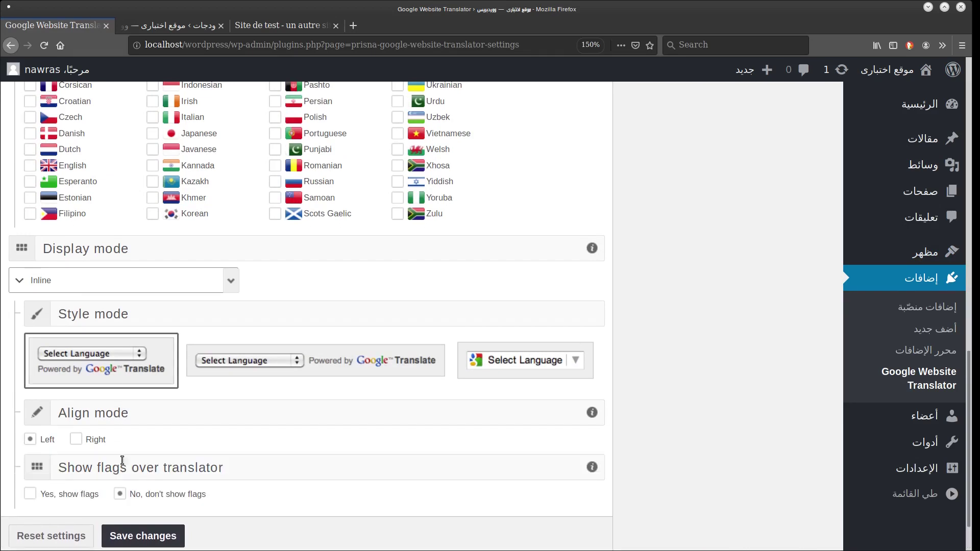
pyautogui.click(127, 533)
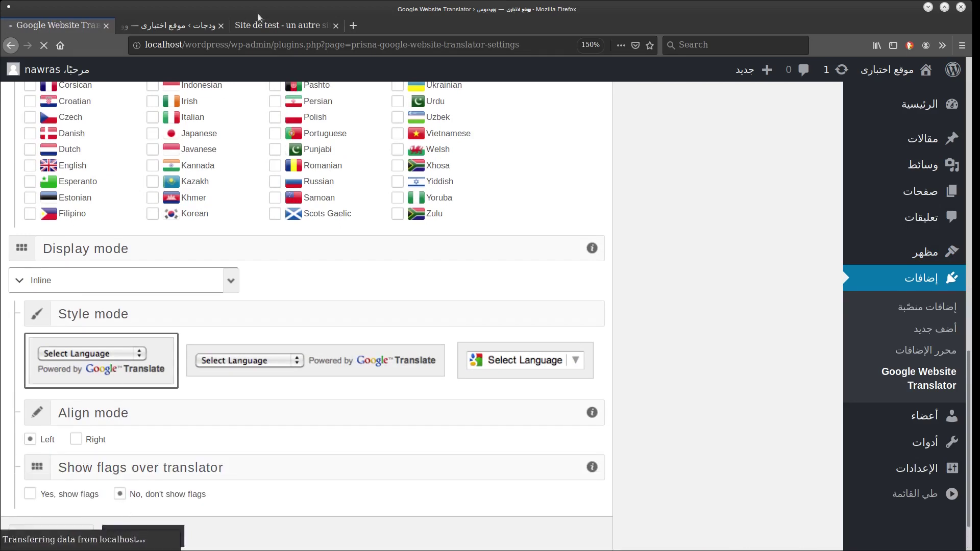
# Reload the site to see the French select box with Powered by Google Translate.
pyautogui.click(281, 25)
pyautogui.press('F5')
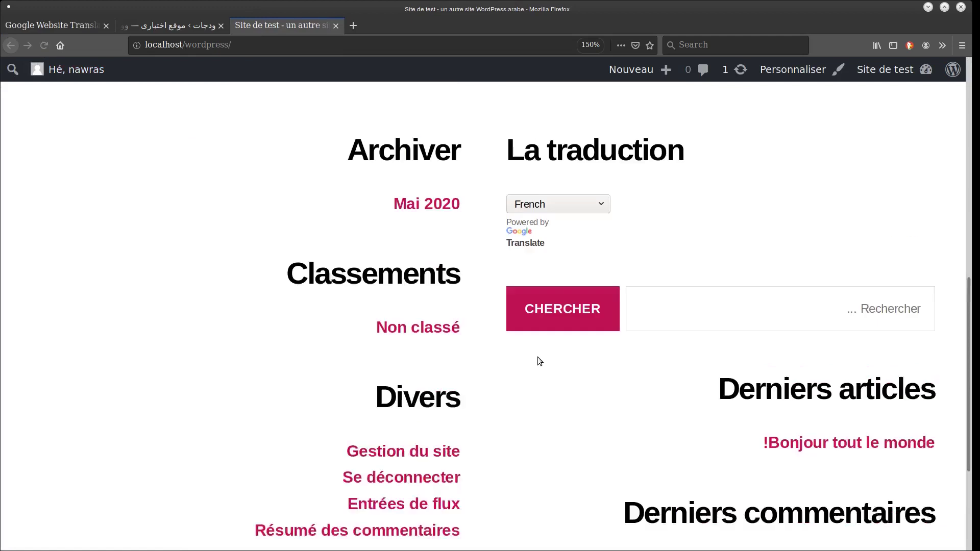
pyautogui.click(556, 219)
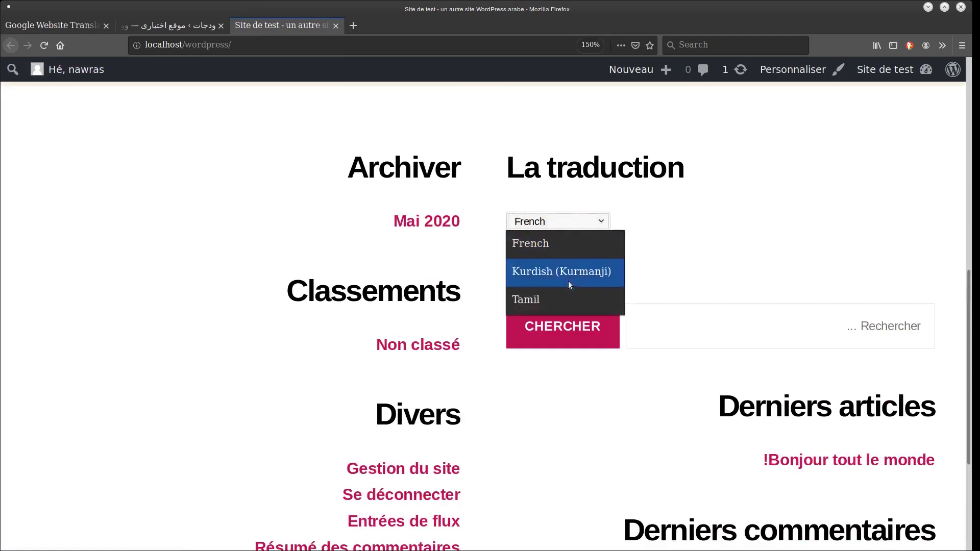
pyautogui.click(785, 234)
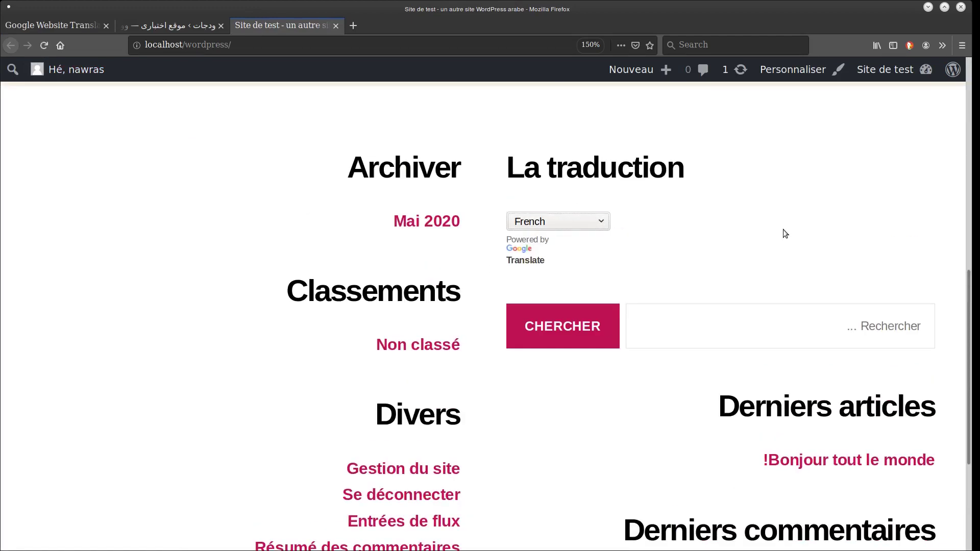
pyautogui.click(72, 27)
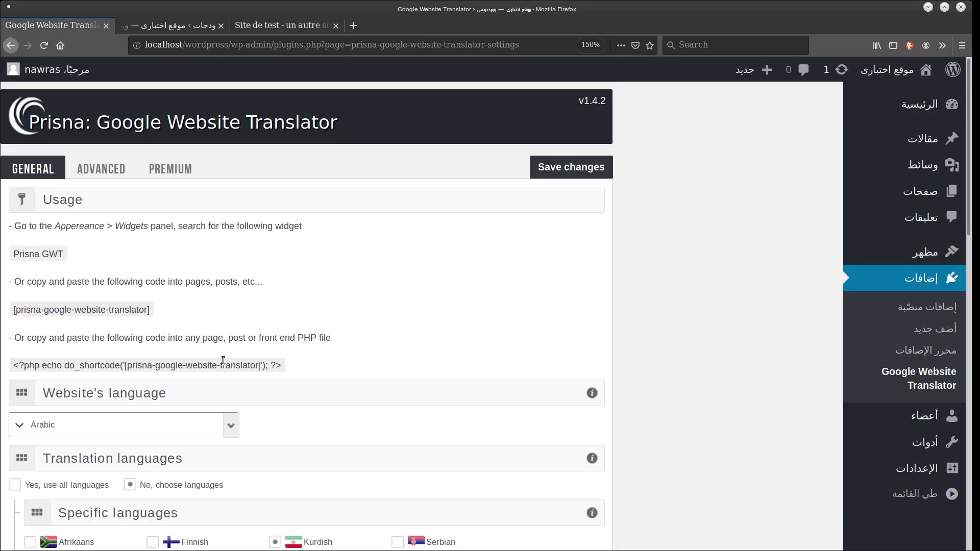
# Copy the [prisna-google-website-translator] shortcode and open the أهلاً بالعالم ! post for editing.
pyautogui.scroll(-1, 714, 307)
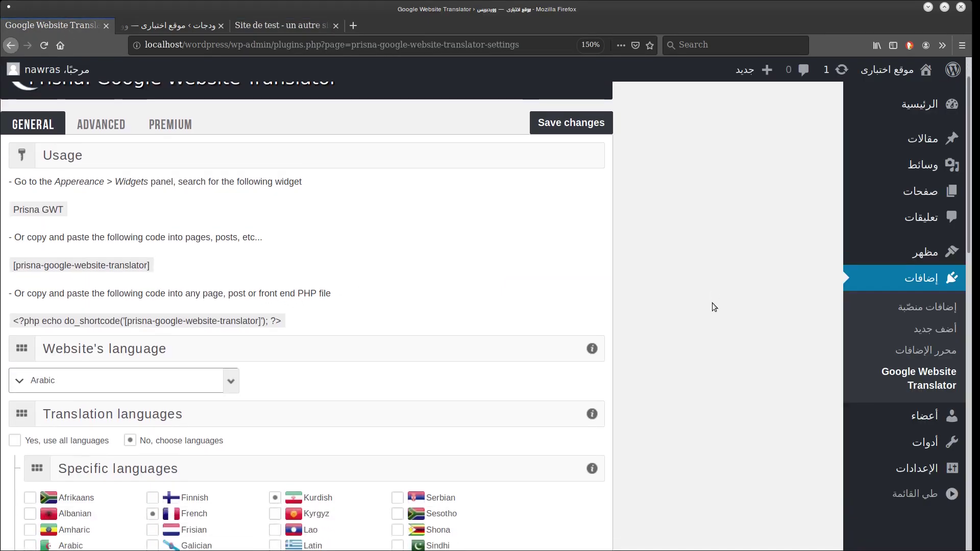
pyautogui.tripleClick(94, 265)
pyautogui.hotkey('ctrl', 'c')
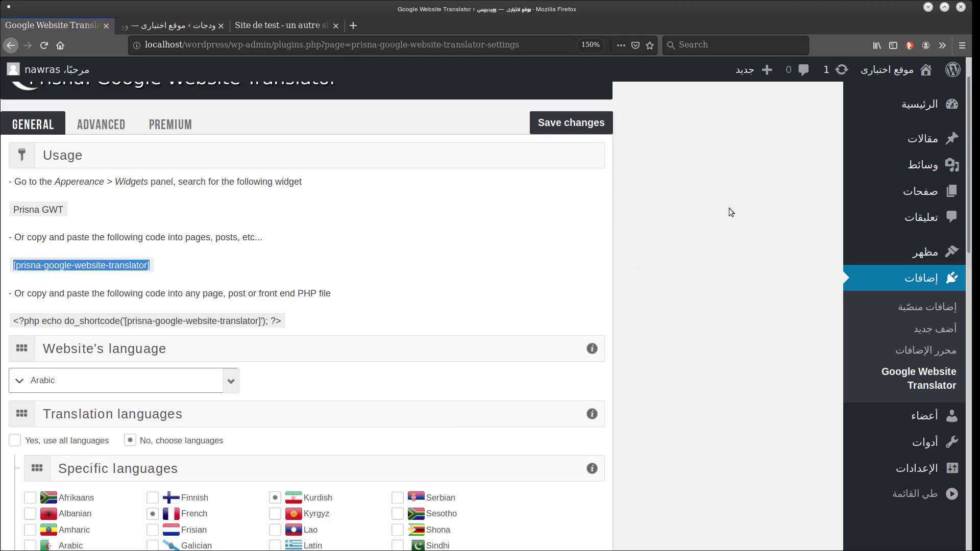
pyautogui.click(772, 150)
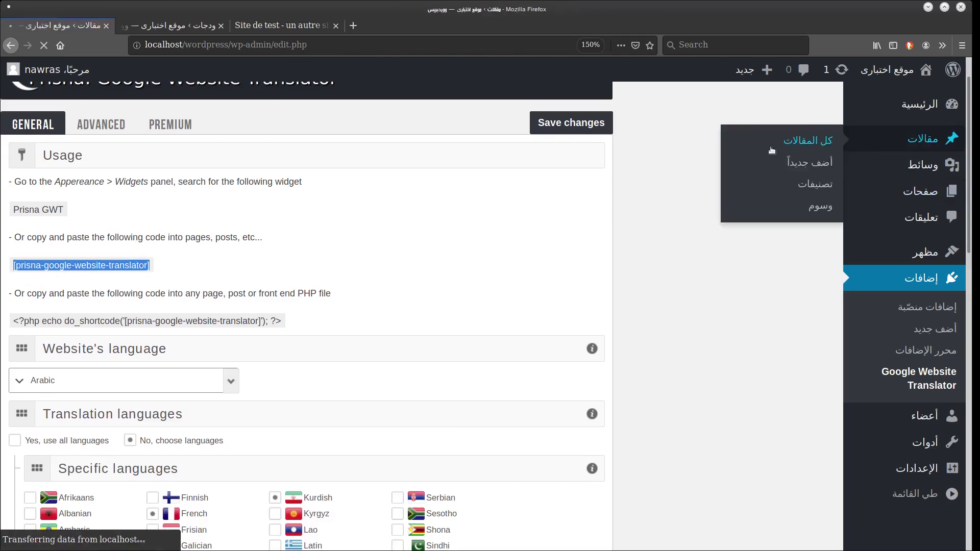
pyautogui.click(786, 241)
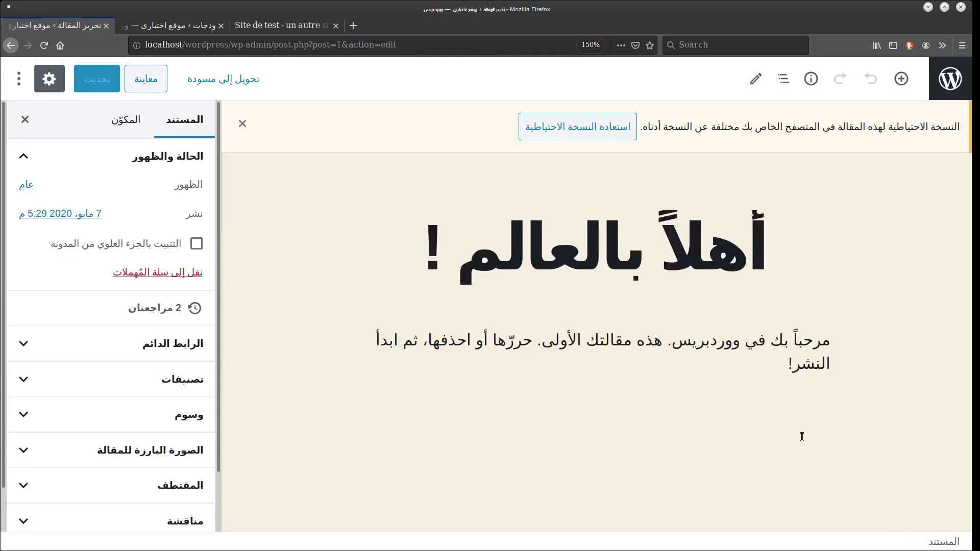
# Paste the shortcode into a new paragraph and update the post.
pyautogui.click(755, 365)
pyautogui.press('Return')
pyautogui.hotkey('ctrl', 'v')
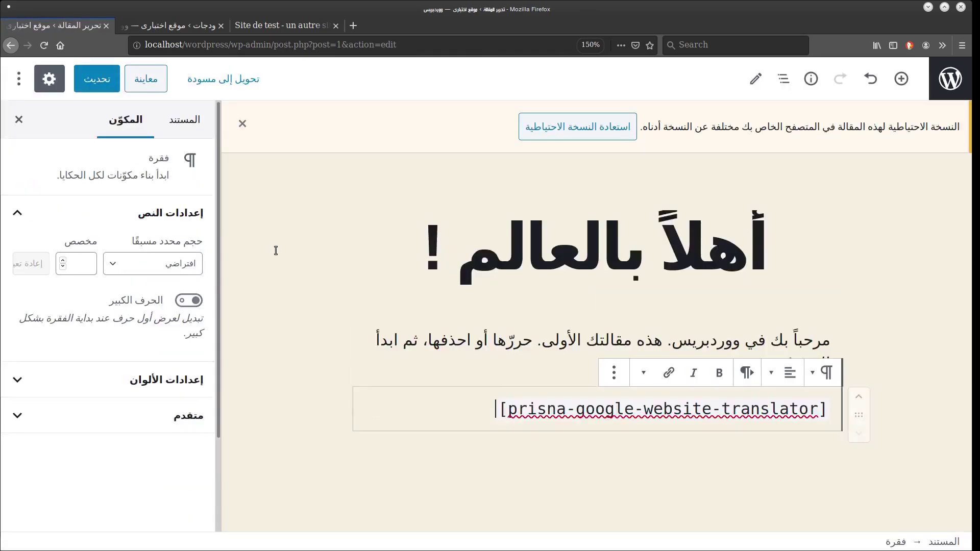
pyautogui.click(112, 92)
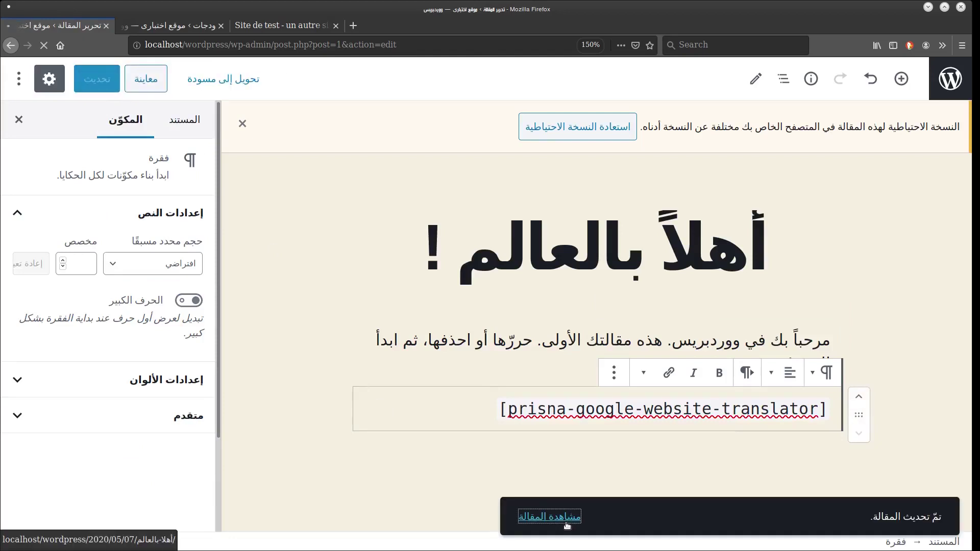
pyautogui.scroll(-10, 600, 415)
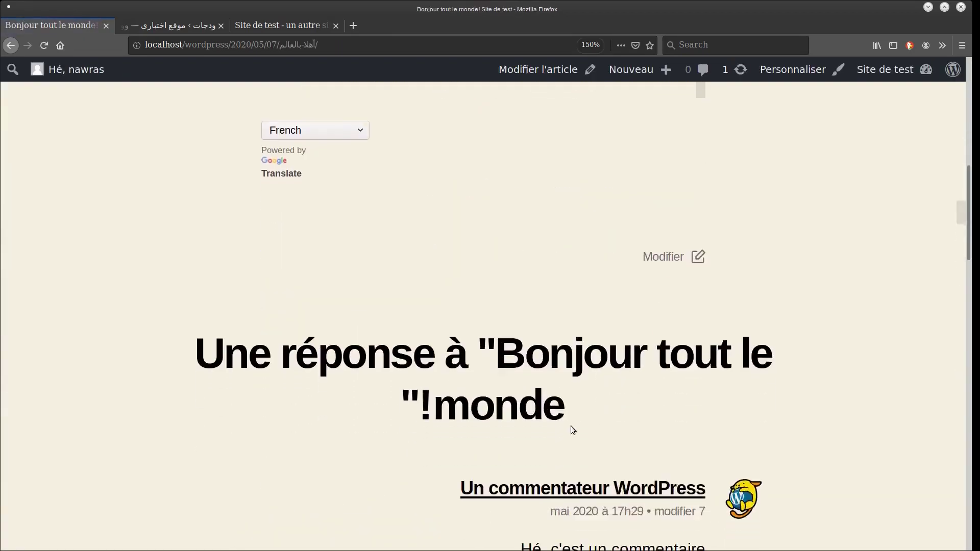
# Try the post's translation language switcher several times, leaving French selected.
pyautogui.click(339, 122)
pyautogui.click(323, 132)
pyautogui.click(491, 198)
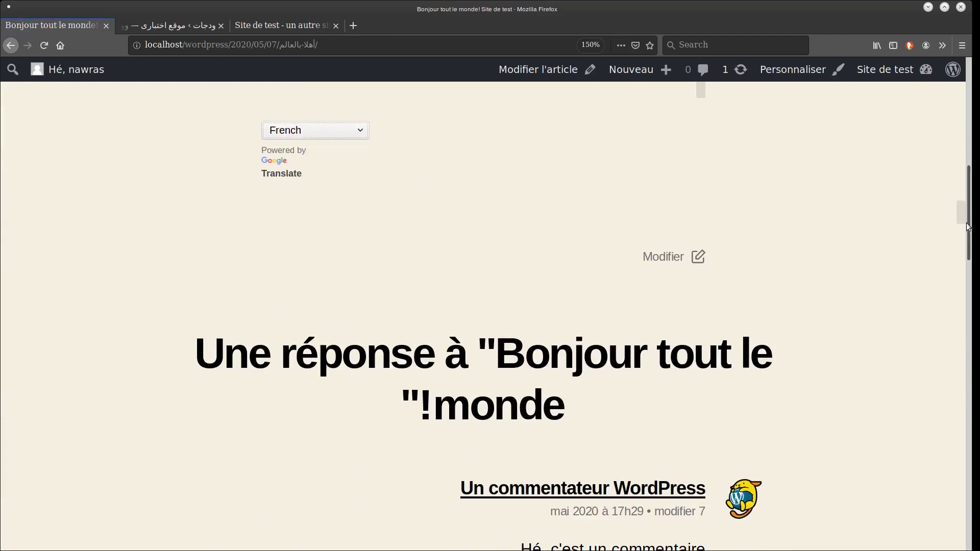
pyautogui.scroll(7, 978, 244)
pyautogui.scroll(-3, 945, 191)
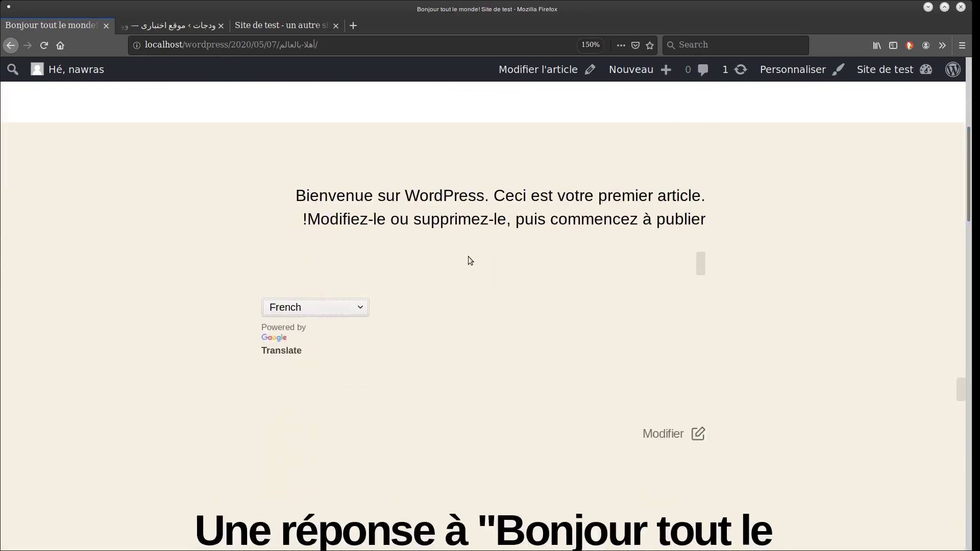
pyautogui.click(353, 305)
pyautogui.click(309, 331)
pyautogui.click(310, 314)
pyautogui.click(444, 265)
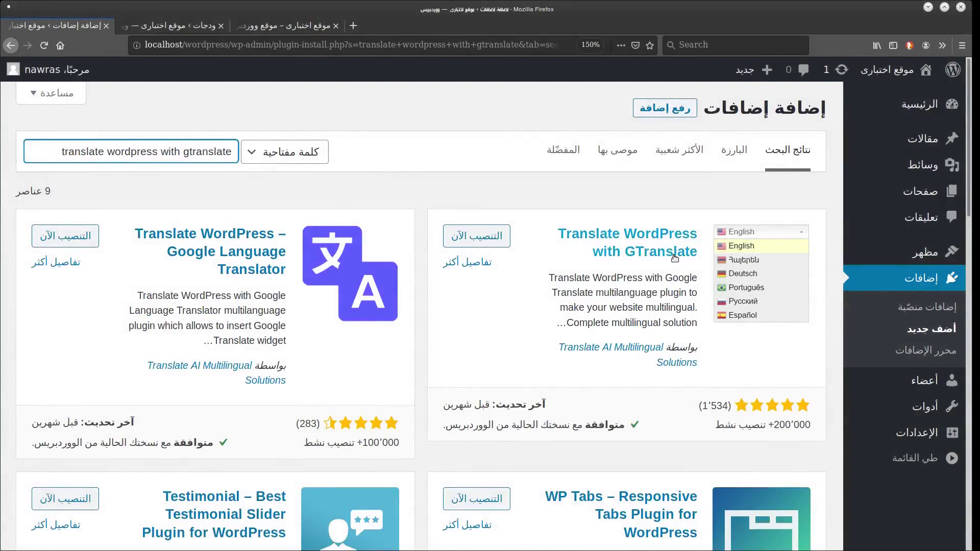
# Install and activate GTranslate, open its settings and preview the widget's language list.
pyautogui.click(488, 240)
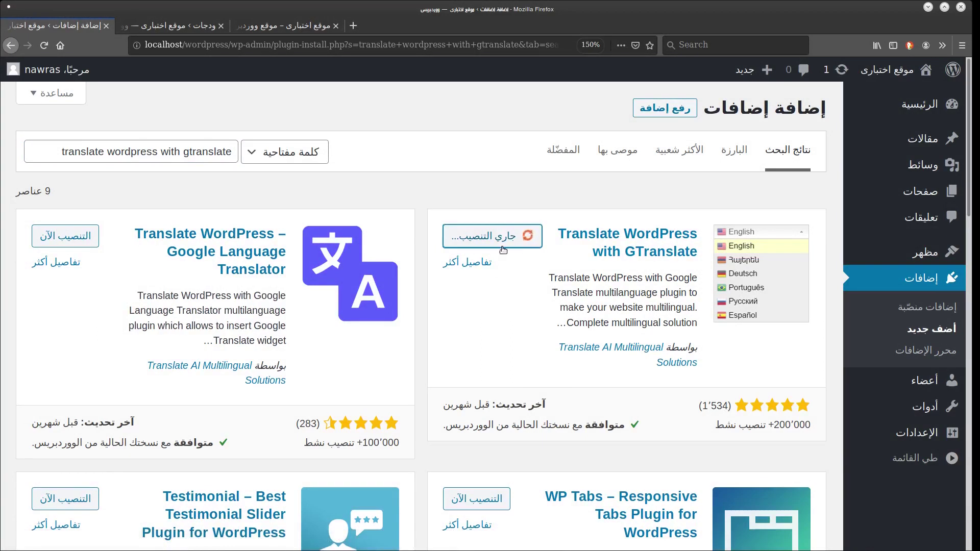
pyautogui.click(463, 237)
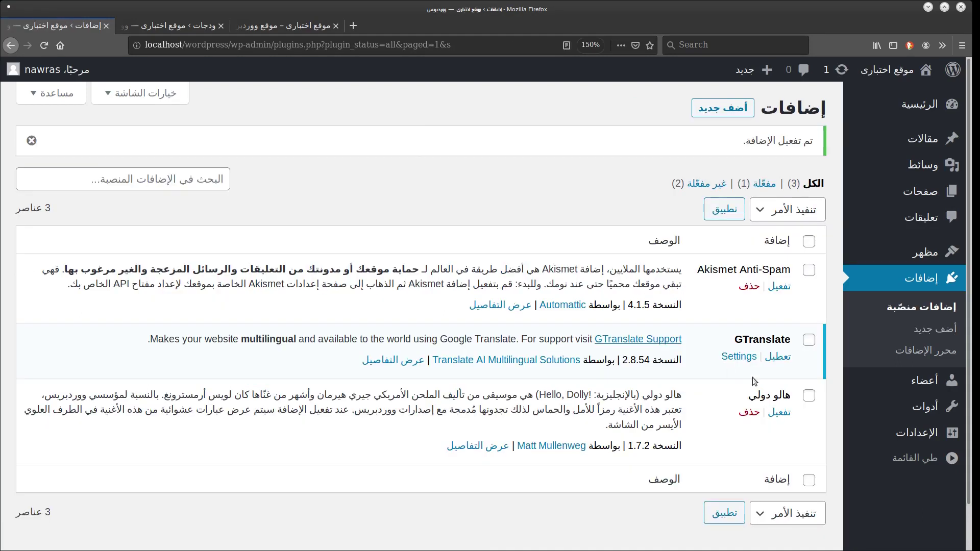
pyautogui.click(741, 359)
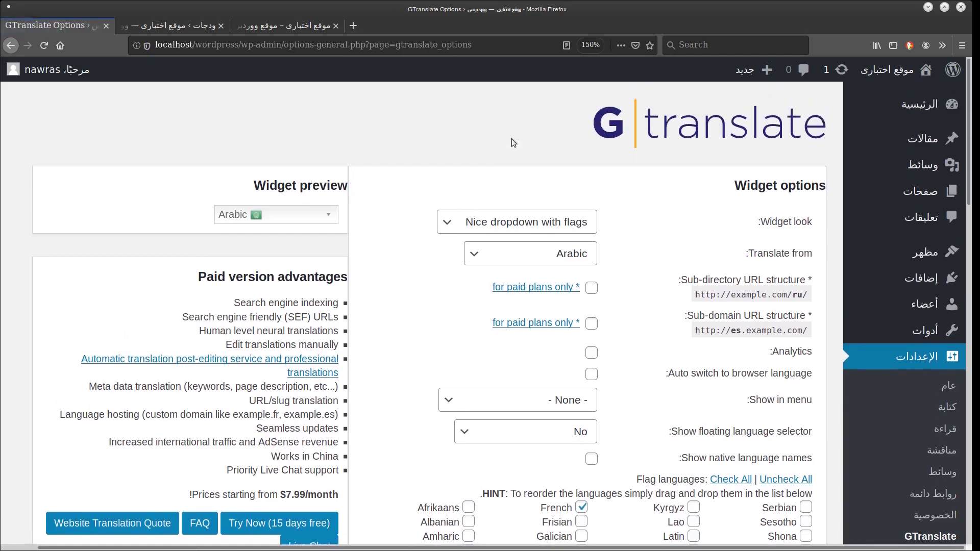
pyautogui.click(275, 215)
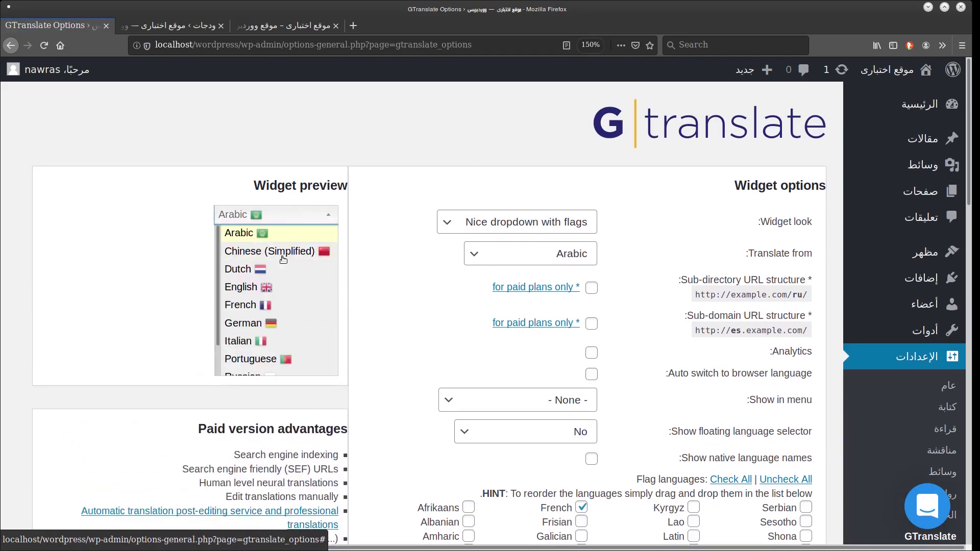
pyautogui.scroll(-1, 283, 260)
pyautogui.scroll(1, 296, 240)
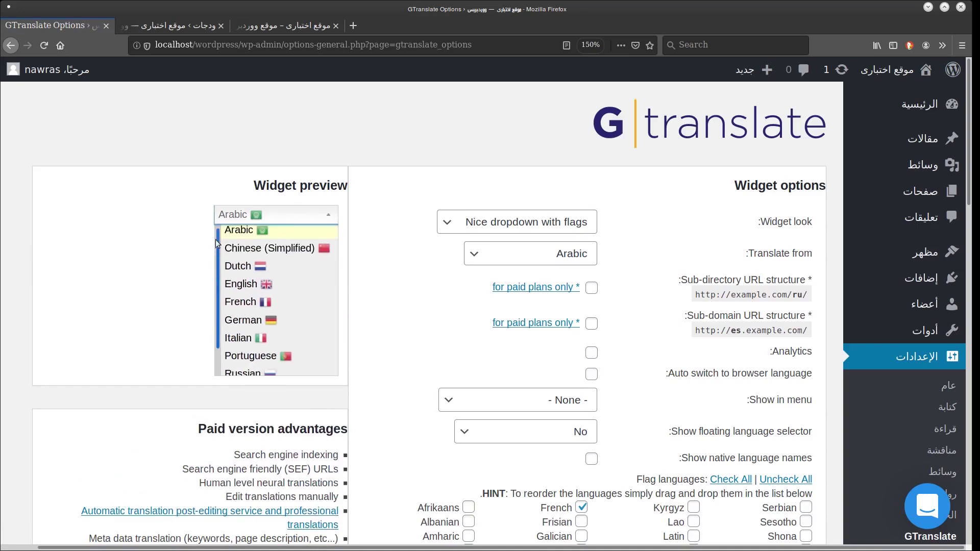
pyautogui.click(311, 221)
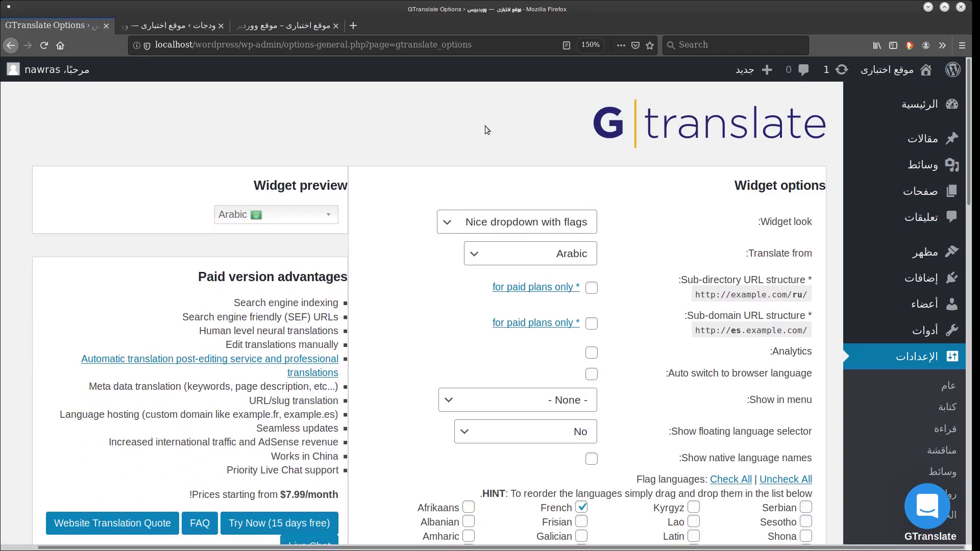
# Keep the Nice dropdown with flags style and Arabic as the source language.
pyautogui.scroll(-1, 485, 130)
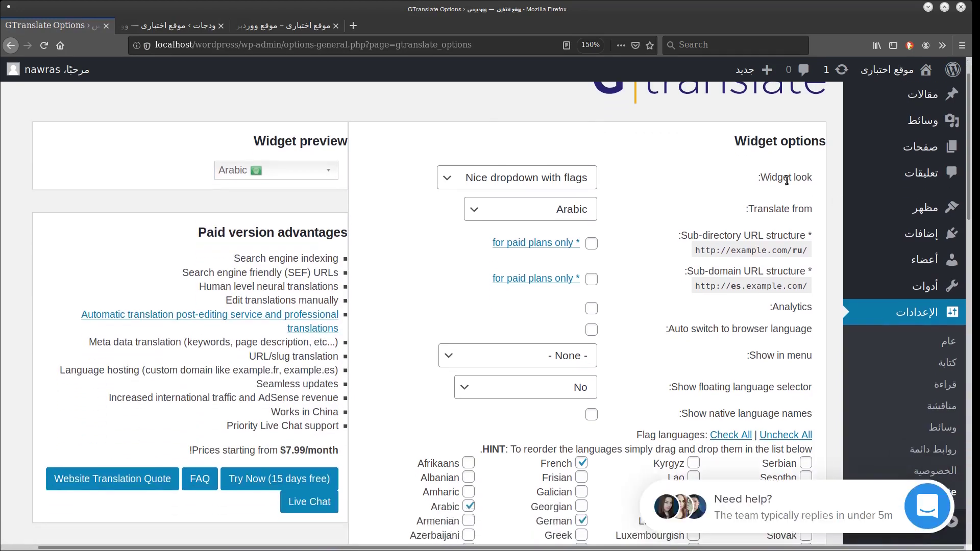
pyautogui.click(540, 181)
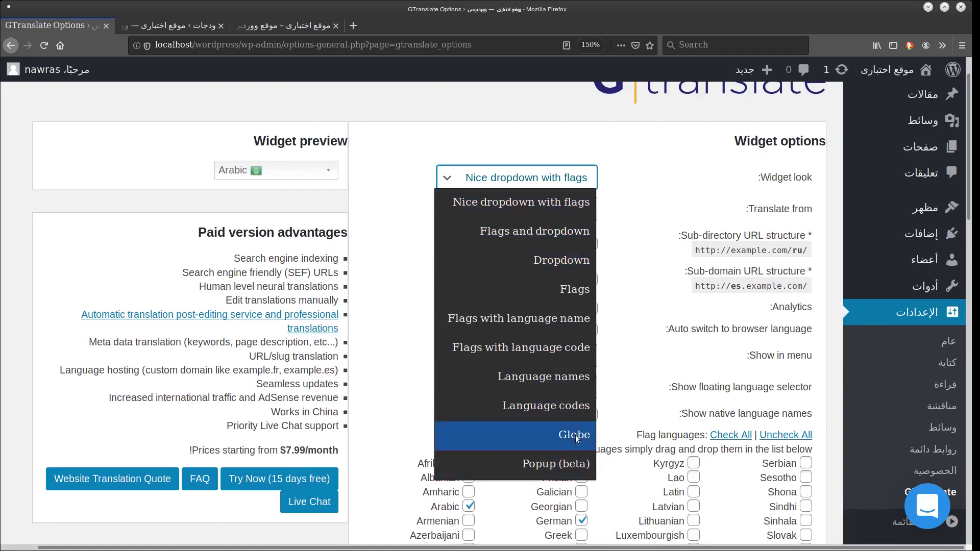
pyautogui.click(518, 139)
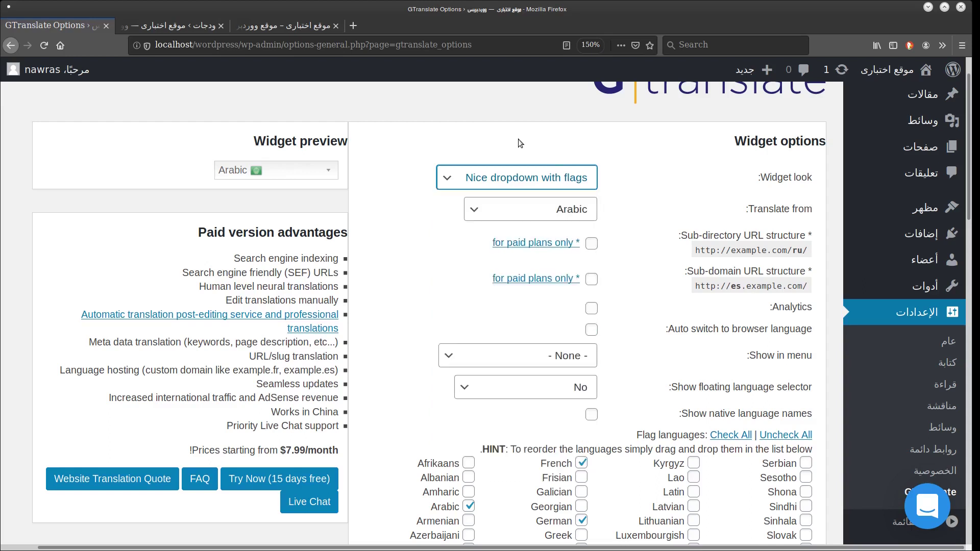
pyautogui.scroll(-1, 520, 117)
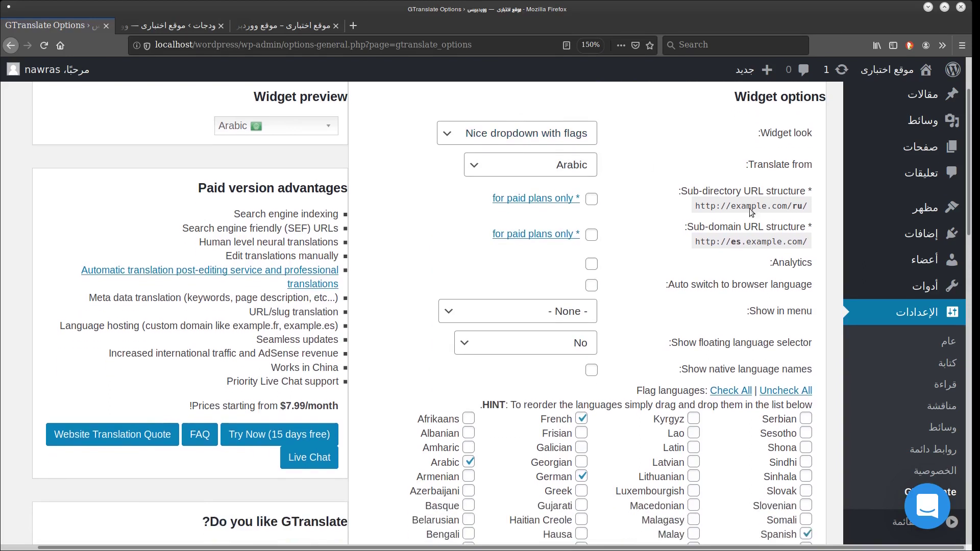
pyautogui.click(566, 172)
pyautogui.click(555, 268)
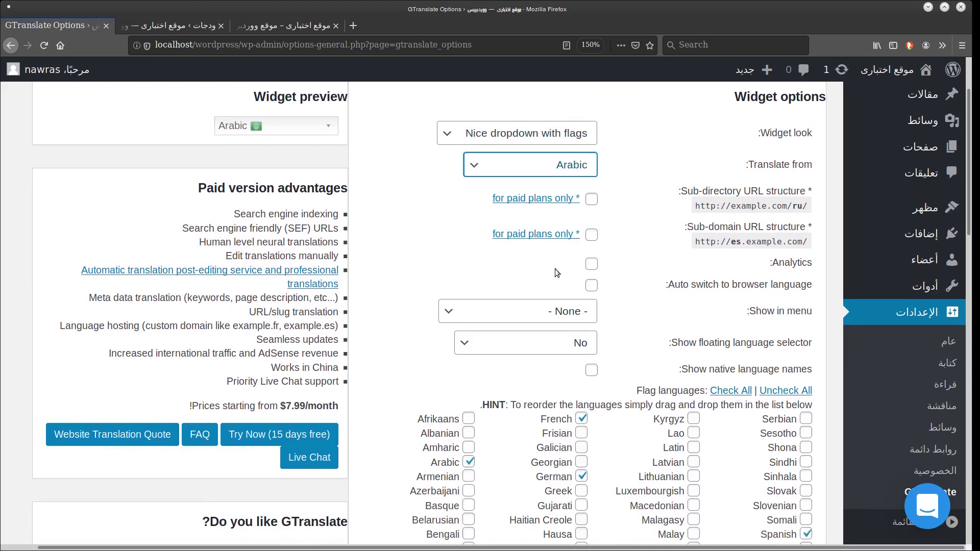
pyautogui.click(456, 222)
# Show the switcher in the horizontal desktop menu and float it at Bottom right.
pyautogui.scroll(-1, 473, 221)
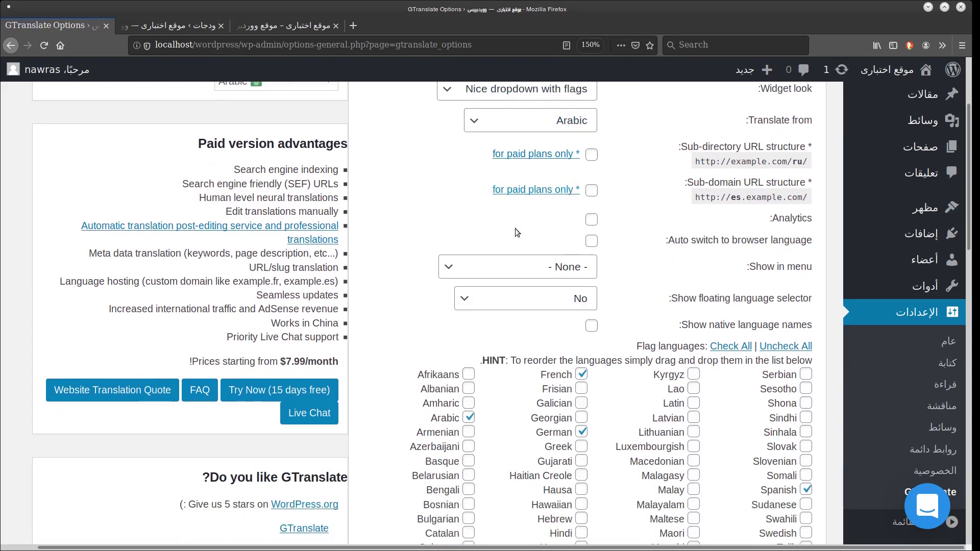
pyautogui.scroll(-2, 516, 229)
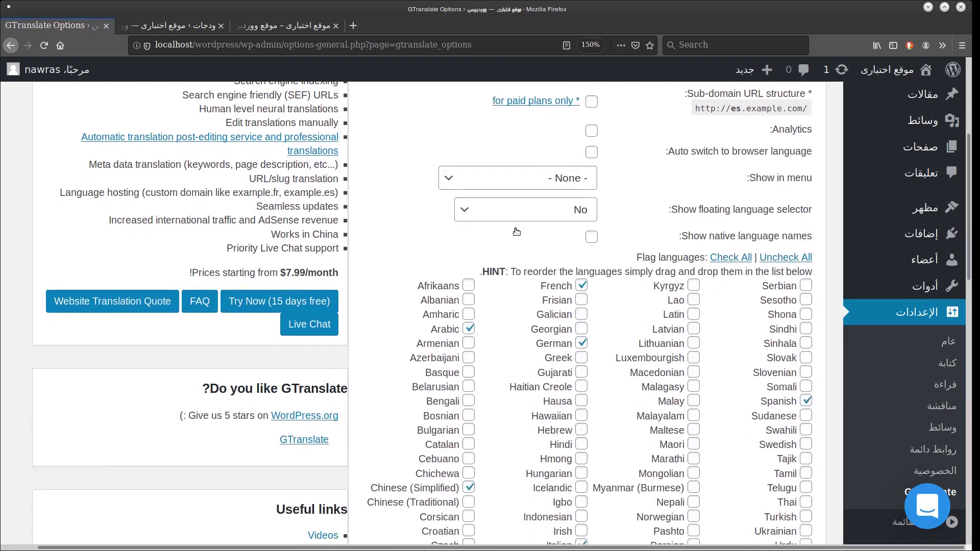
pyautogui.click(583, 188)
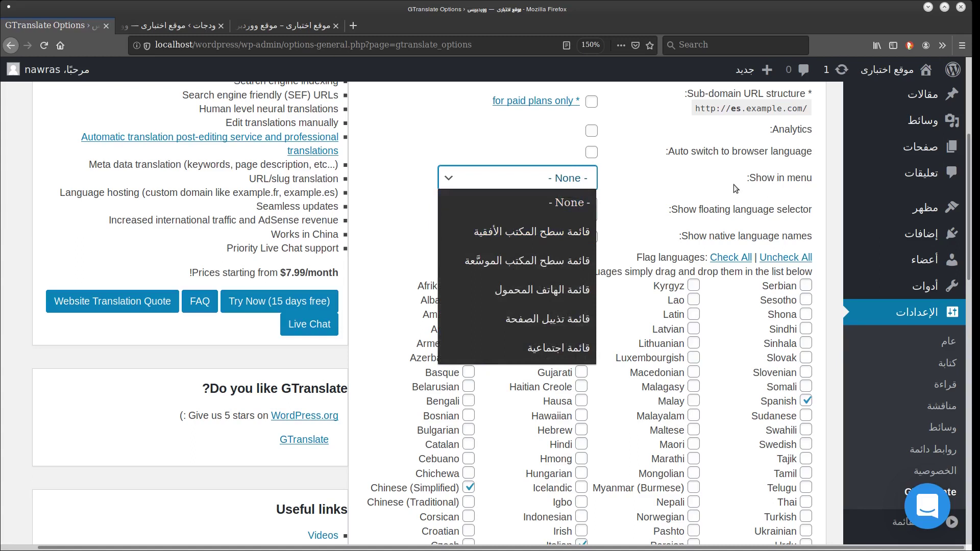
pyautogui.click(553, 231)
pyautogui.scroll(-1, 404, 220)
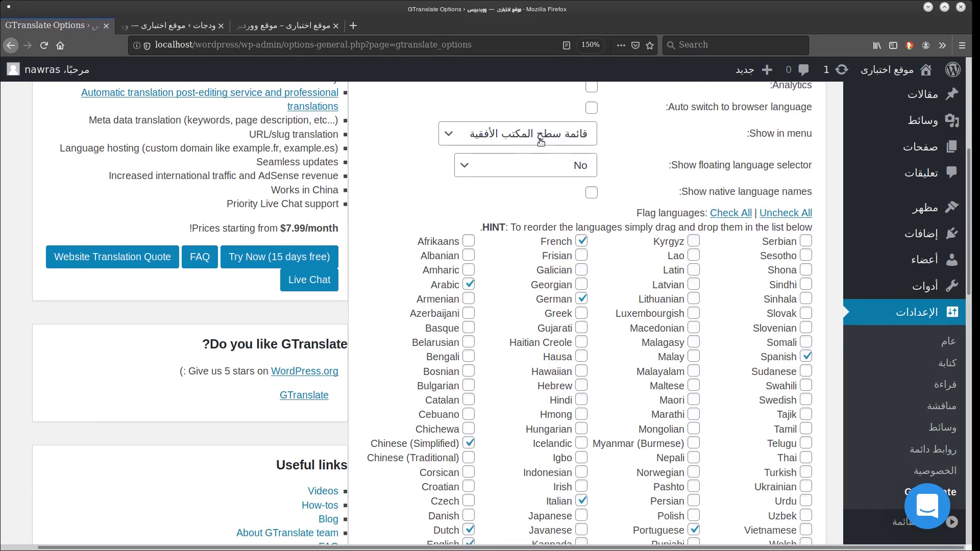
pyautogui.click(529, 169)
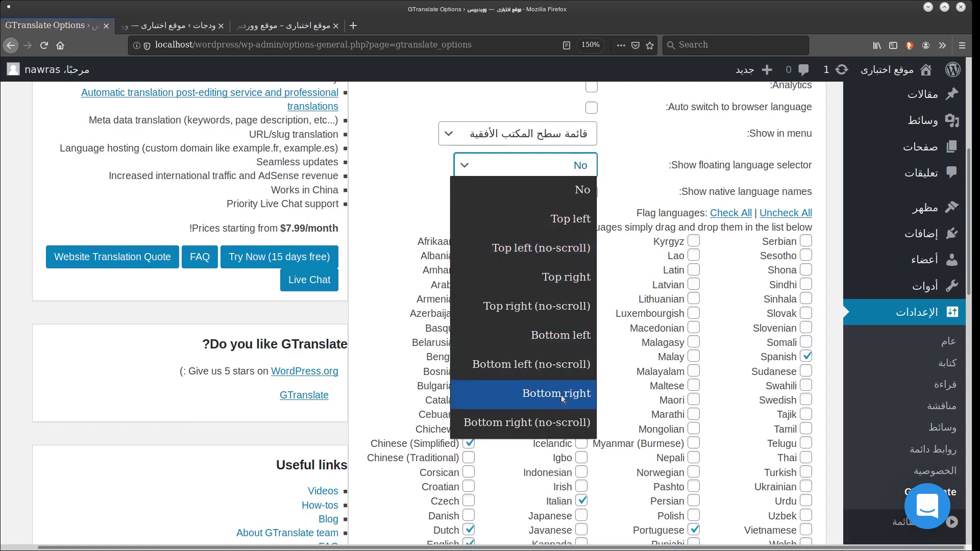
pyautogui.click(576, 406)
pyautogui.click(497, 207)
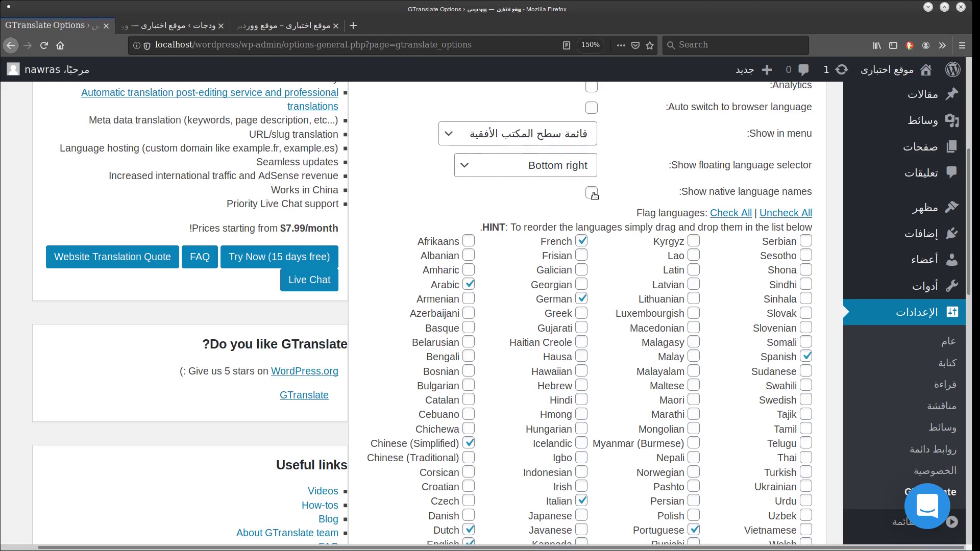
# Show language names natively and add فارسی, اردو and हिन्दी to the offered languages.
pyautogui.click(592, 193)
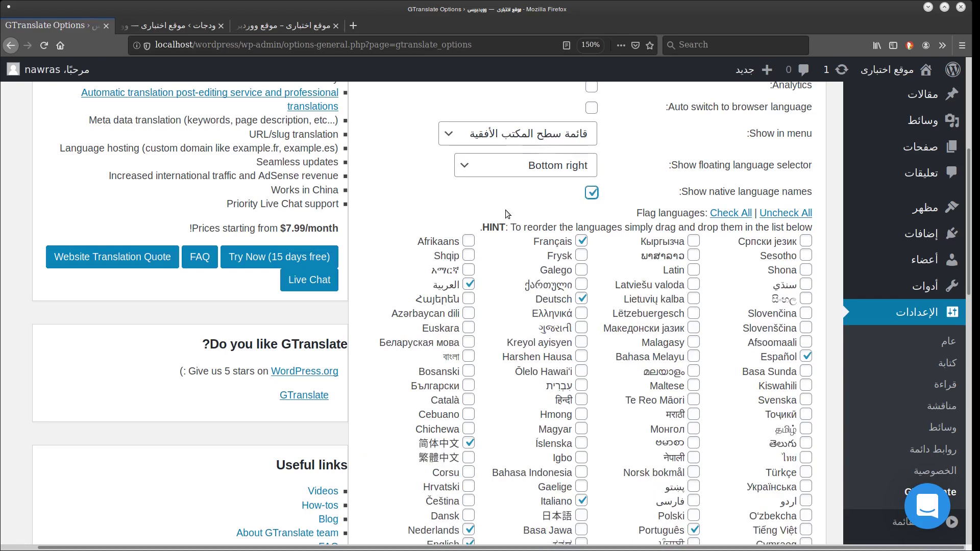
pyautogui.scroll(-3, 504, 207)
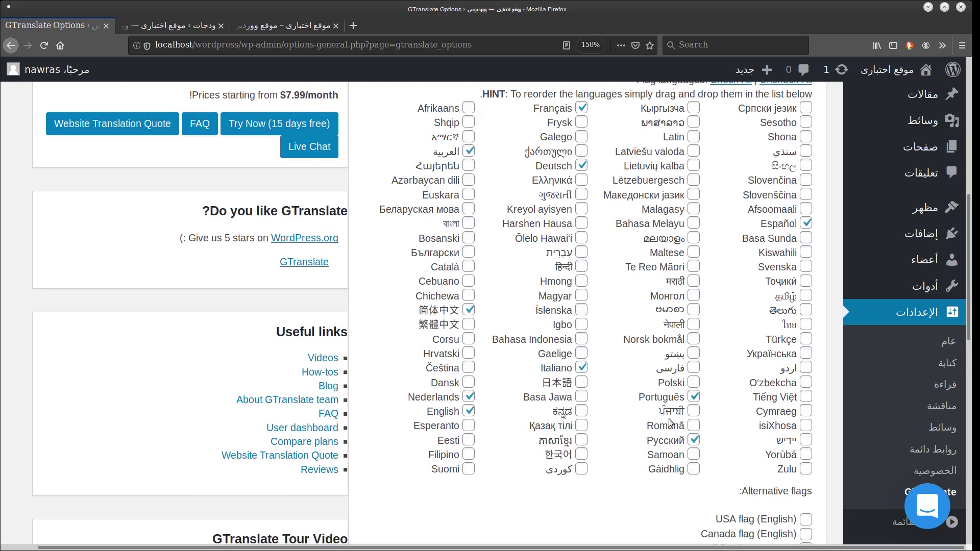
pyautogui.click(696, 369)
pyautogui.click(805, 370)
pyautogui.scroll(1, 605, 286)
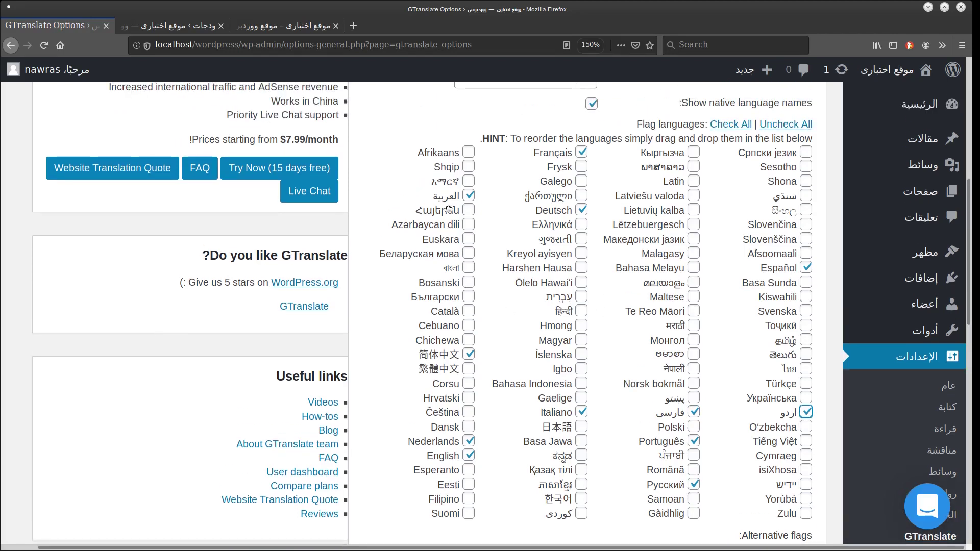
pyautogui.scroll(-1, 609, 268)
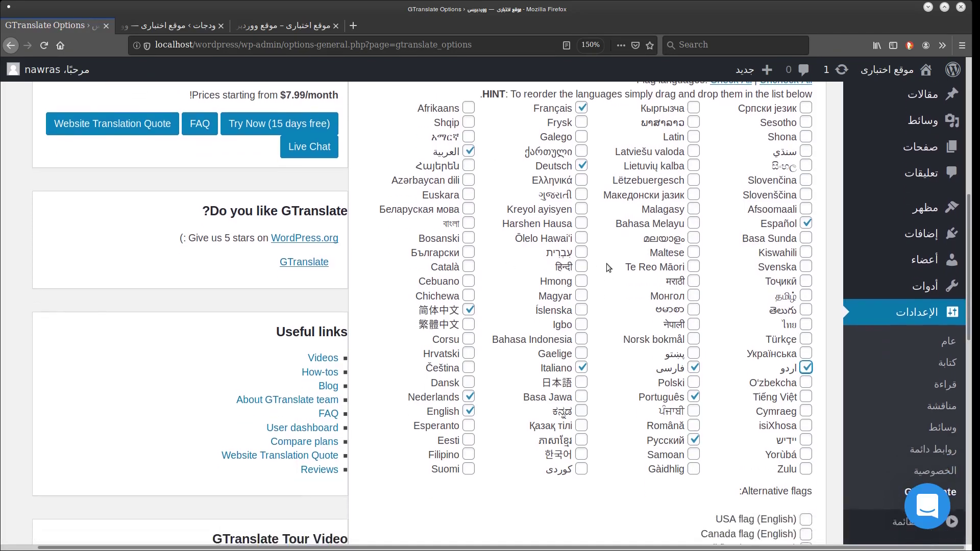
pyautogui.click(581, 267)
# Scroll to the bottom of the options and save the GTranslate settings.
pyautogui.scroll(-6, 553, 520)
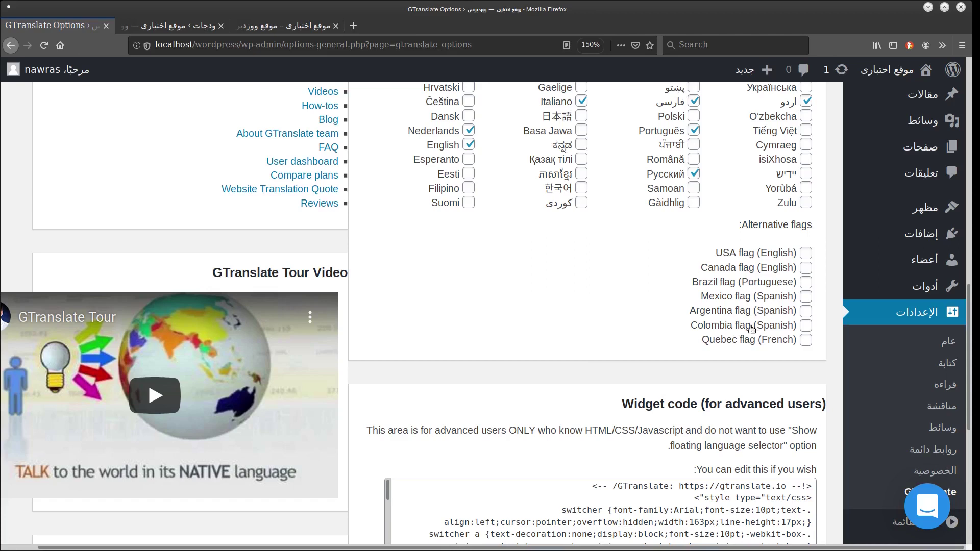
pyautogui.scroll(1, 718, 316)
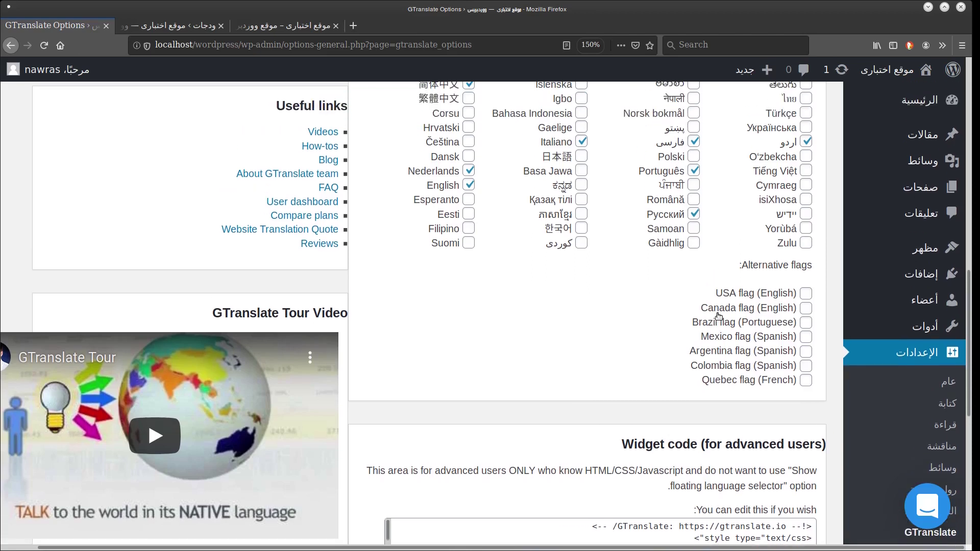
pyautogui.scroll(-1, 719, 317)
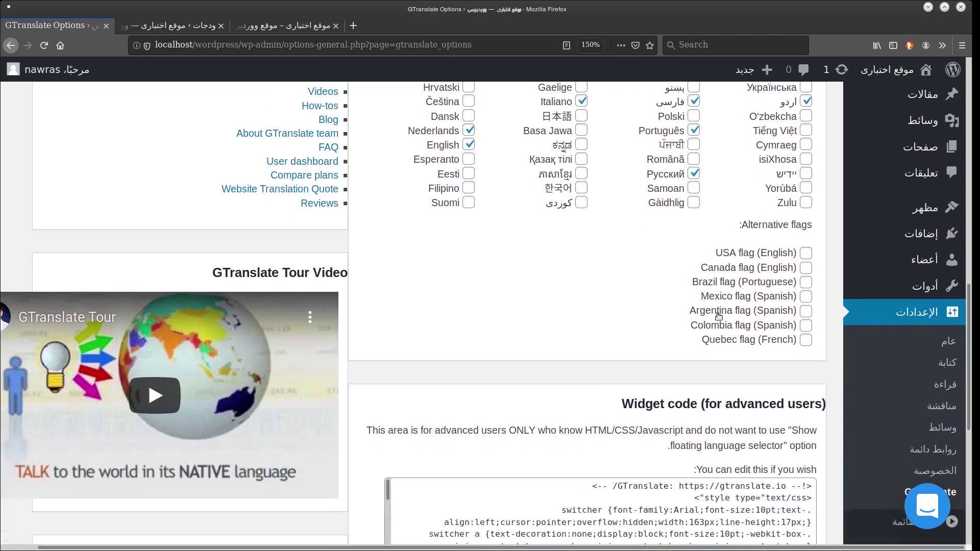
pyautogui.scroll(-2, 718, 317)
pyautogui.scroll(-5, 718, 316)
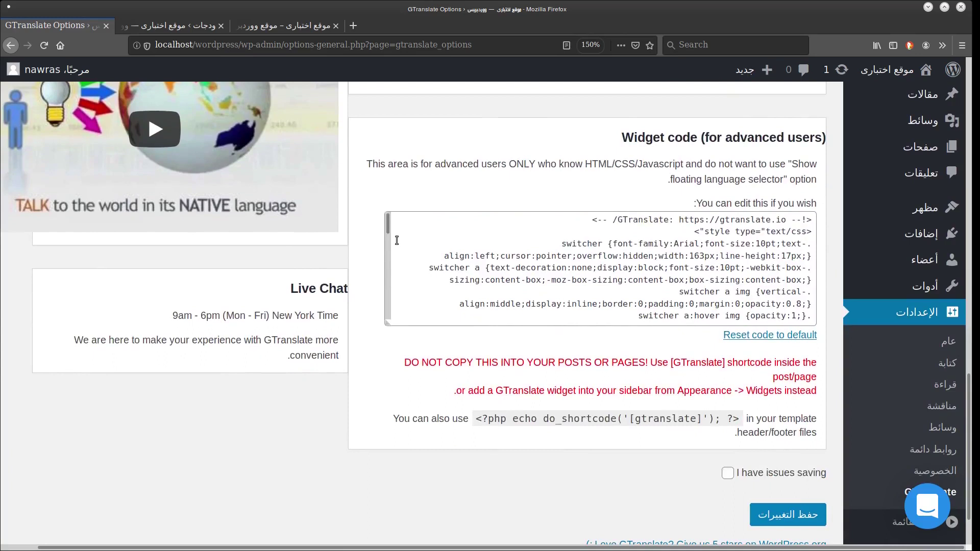
pyautogui.moveTo(389, 223)
pyautogui.mouseDown()
pyautogui.moveTo(398, 333)
pyautogui.moveTo(389, 227)
pyautogui.mouseUp()
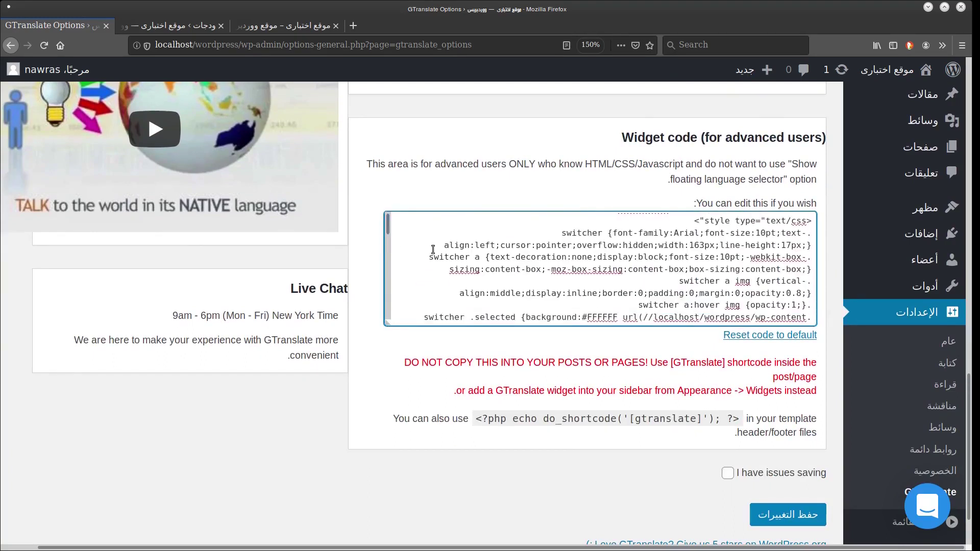
pyautogui.scroll(-2, 663, 510)
pyautogui.click(771, 449)
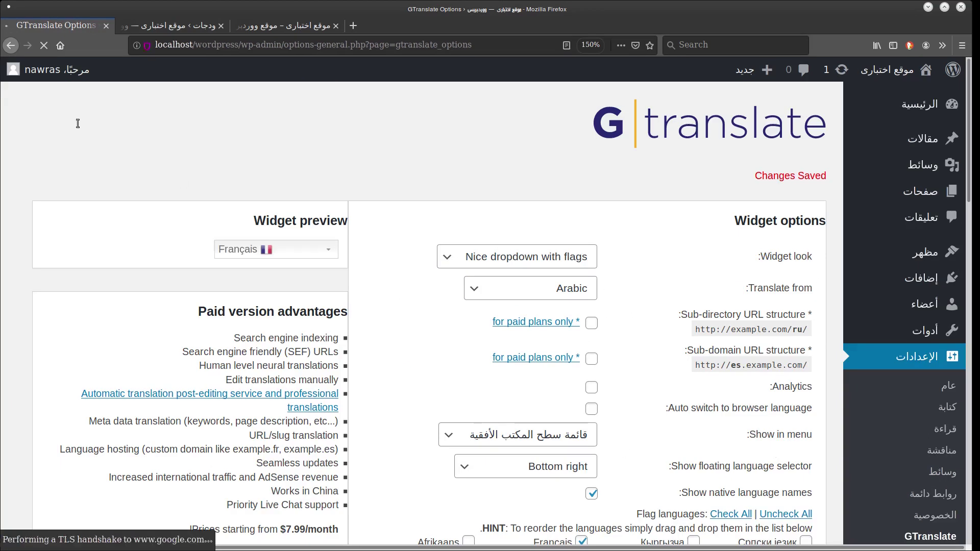
# Reload the Widgets page, then translate the site's front page into Español.
pyautogui.click(167, 27)
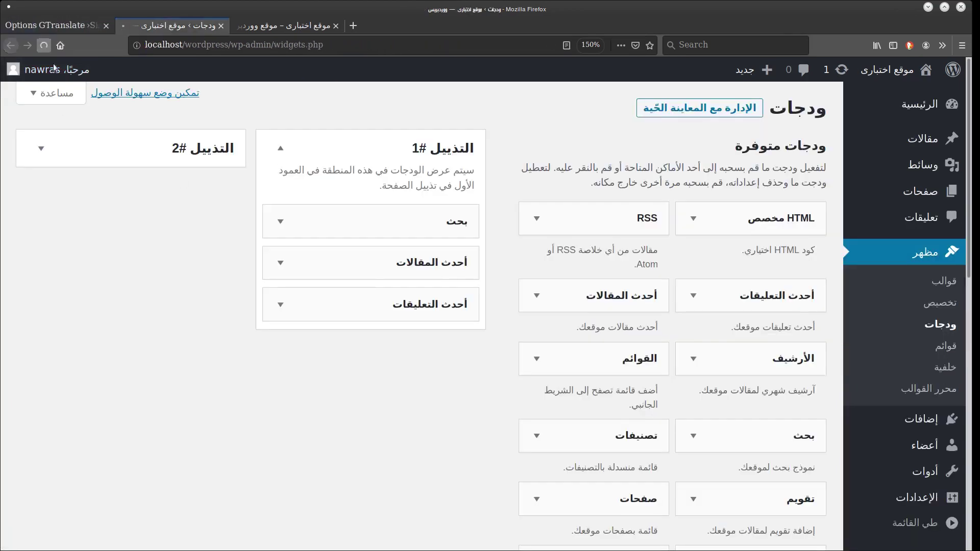
pyautogui.click(44, 45)
pyautogui.click(278, 26)
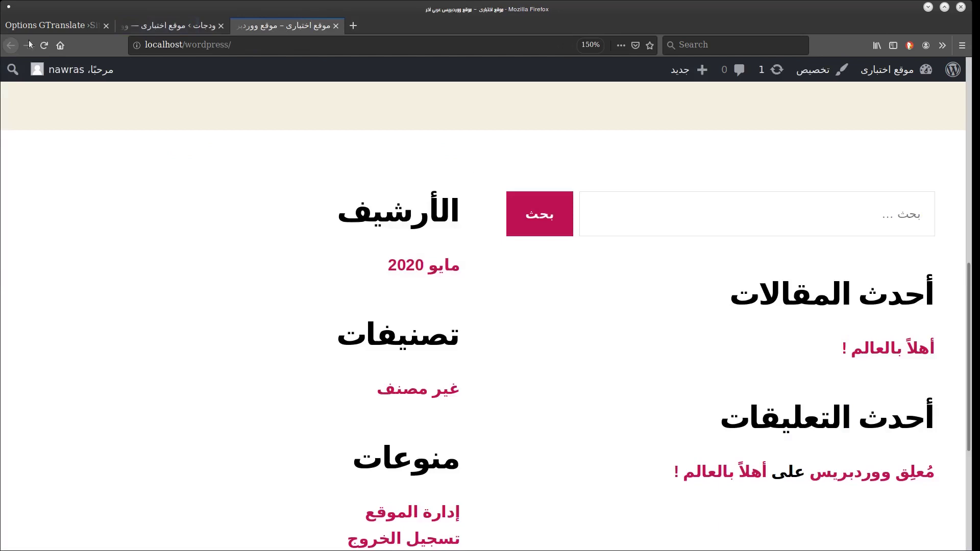
pyautogui.scroll(10, 977, 301)
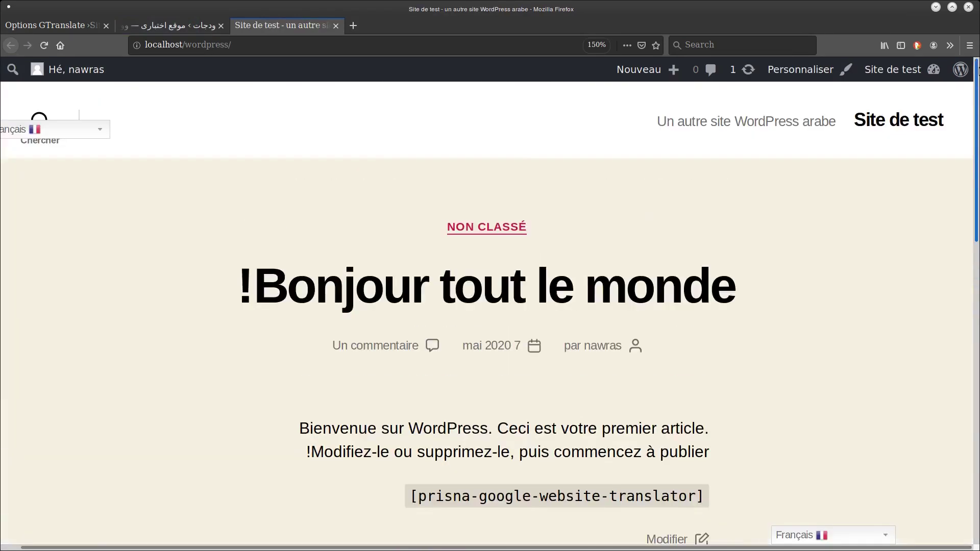
pyautogui.scroll(-7, 868, 306)
pyautogui.click(833, 383)
pyautogui.click(799, 517)
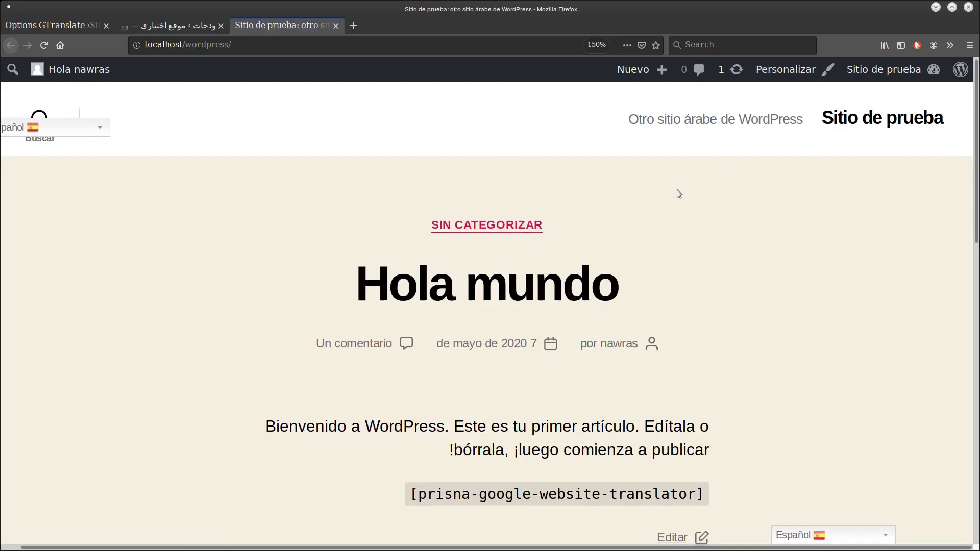
# Translate the front page into Hindi and check the second language switcher's list.
pyautogui.scroll(-5, 678, 204)
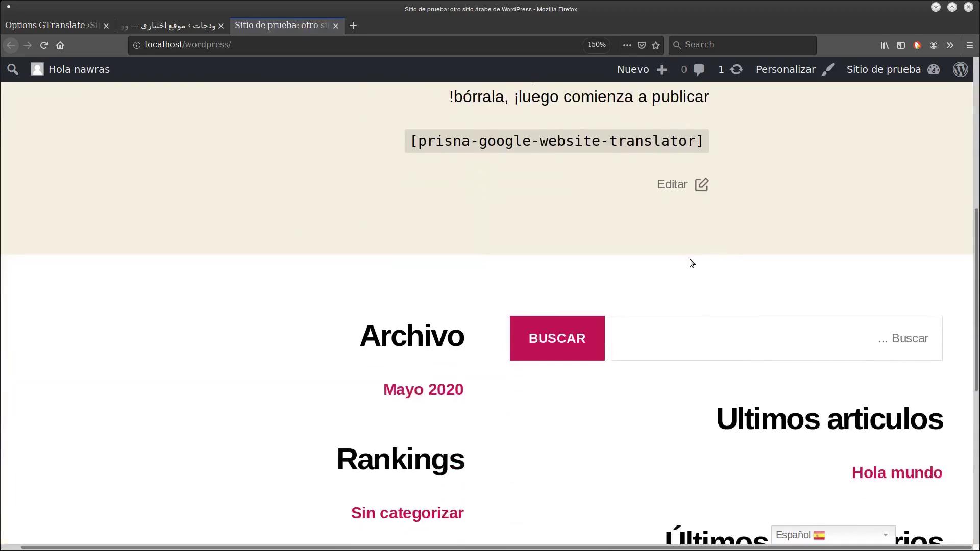
pyautogui.click(788, 534)
pyautogui.click(800, 513)
pyautogui.scroll(3, 703, 236)
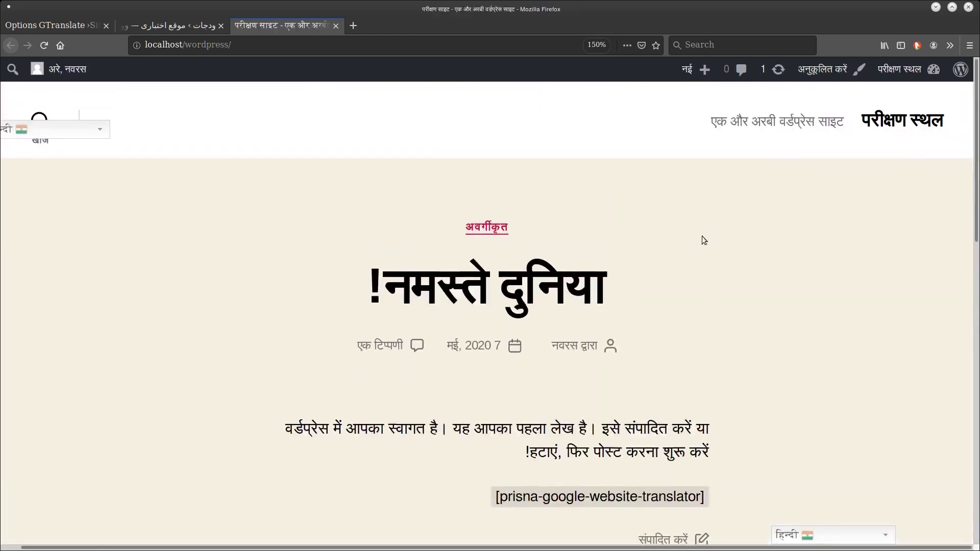
pyautogui.click(811, 539)
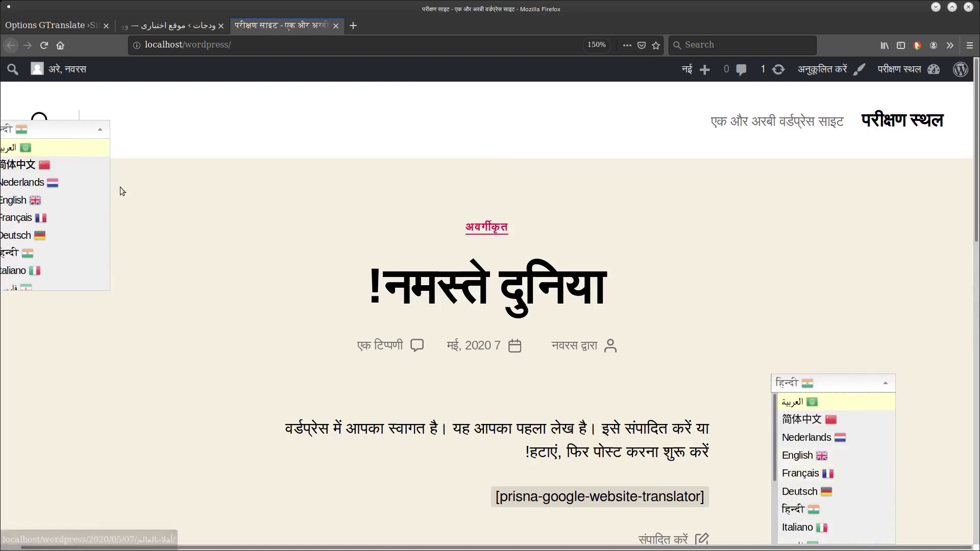
pyautogui.click(63, 127)
pyautogui.click(63, 127)
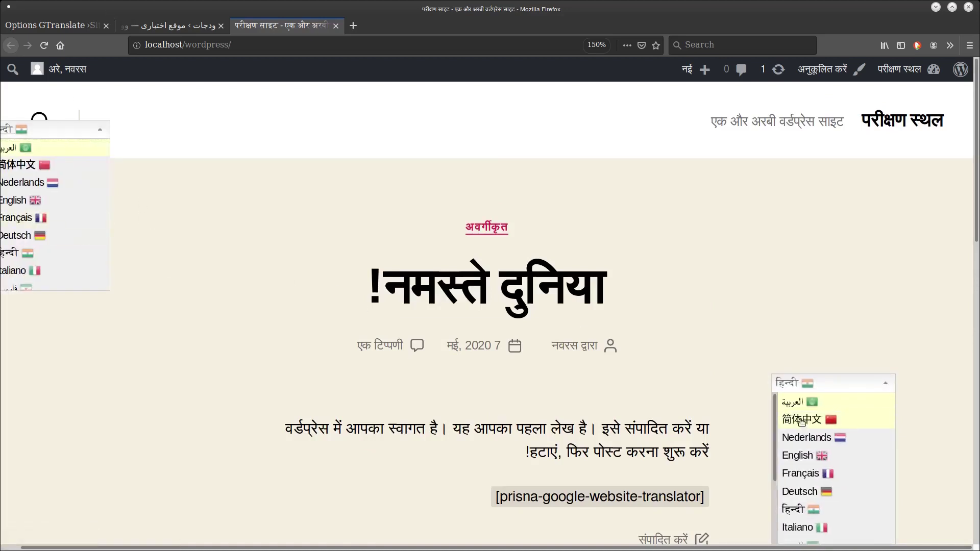
pyautogui.moveTo(973, 213); pyautogui.dragTo(899, 110)
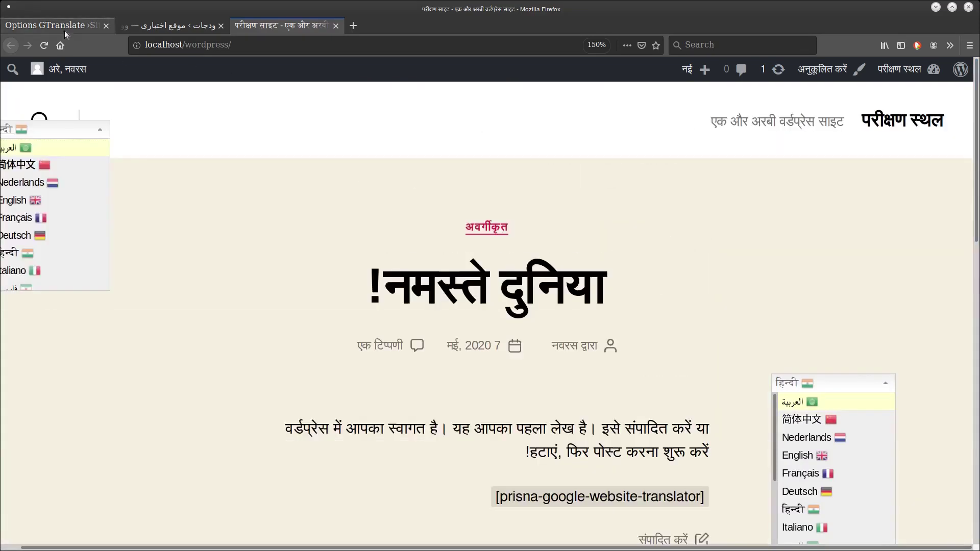
pyautogui.click(64, 27)
# Turn the floating language selector off and check the site's language list.
pyautogui.scroll(-5, 428, 333)
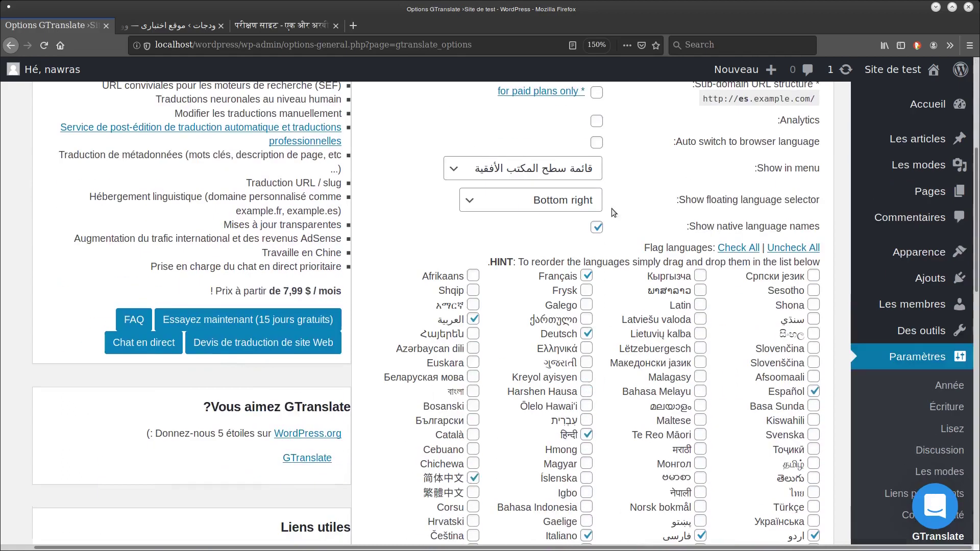
pyautogui.press('n')
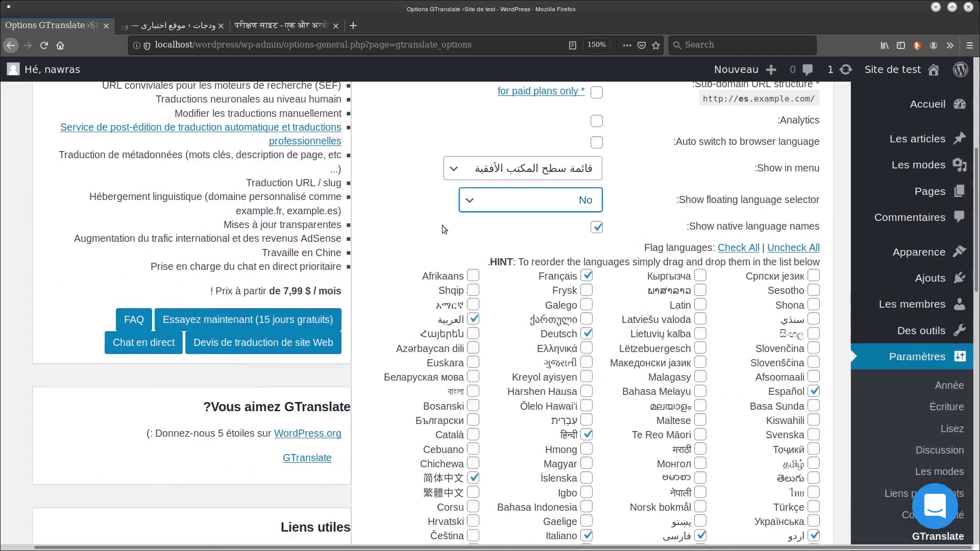
pyautogui.scroll(-3, 406, 222)
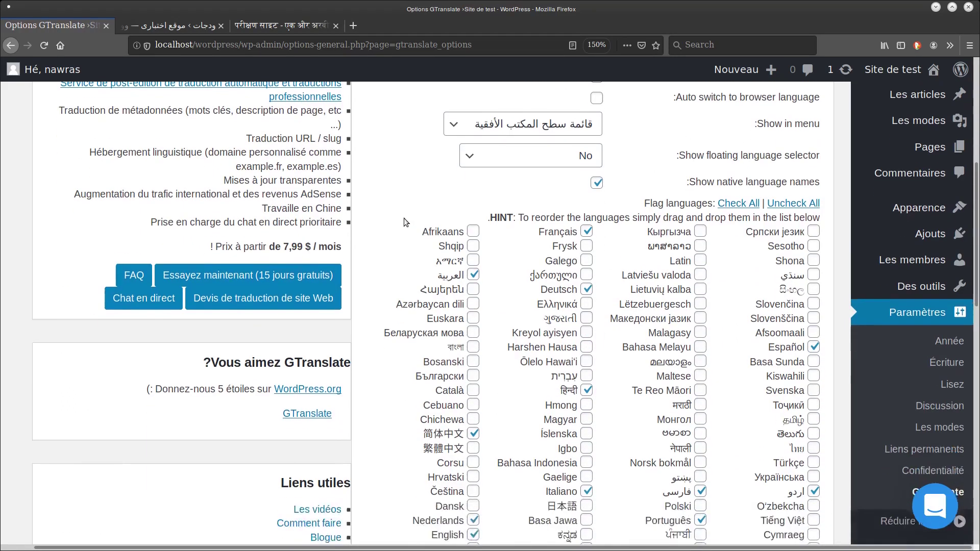
pyautogui.scroll(-15, 406, 222)
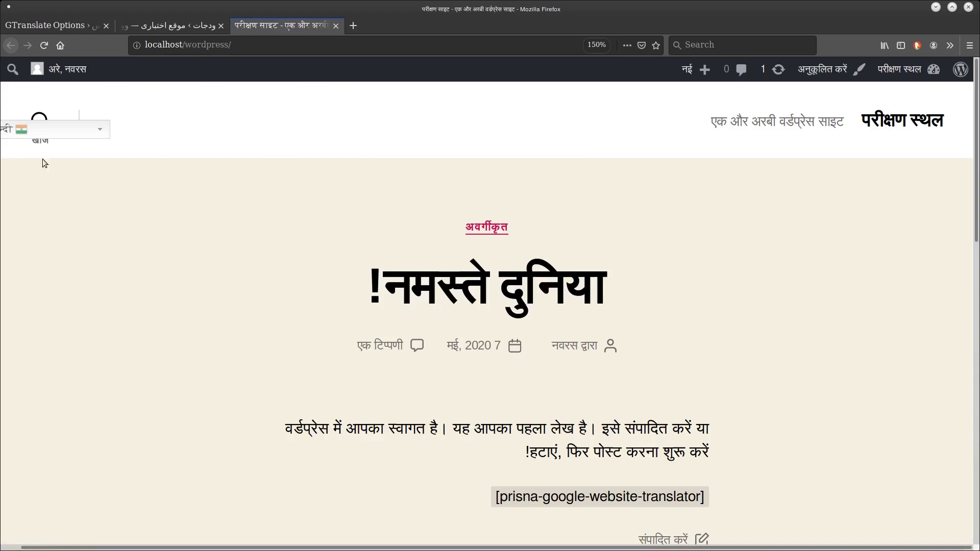
pyautogui.click(68, 134)
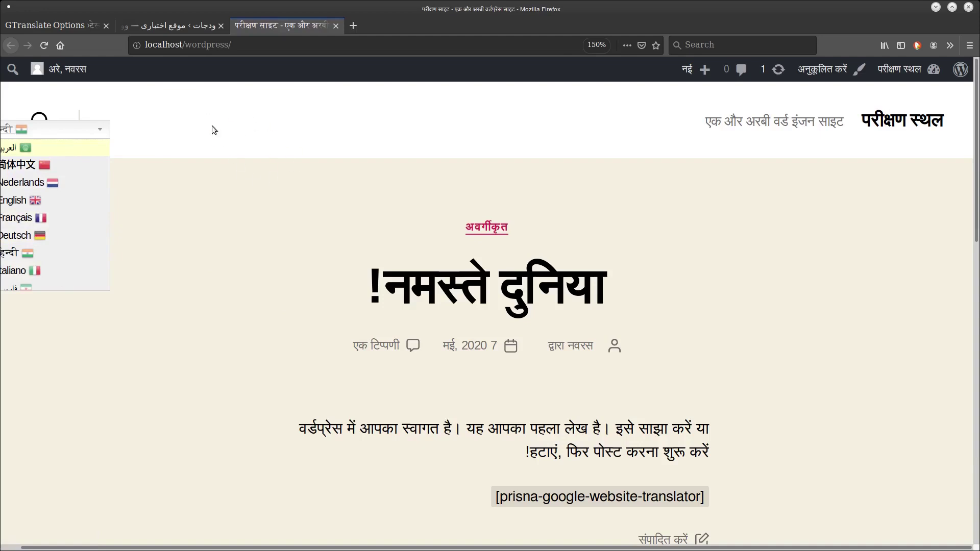
pyautogui.click(67, 25)
# Set Show in menu to None, float the selector at Bottom right, save, and reload the site.
pyautogui.click(468, 436)
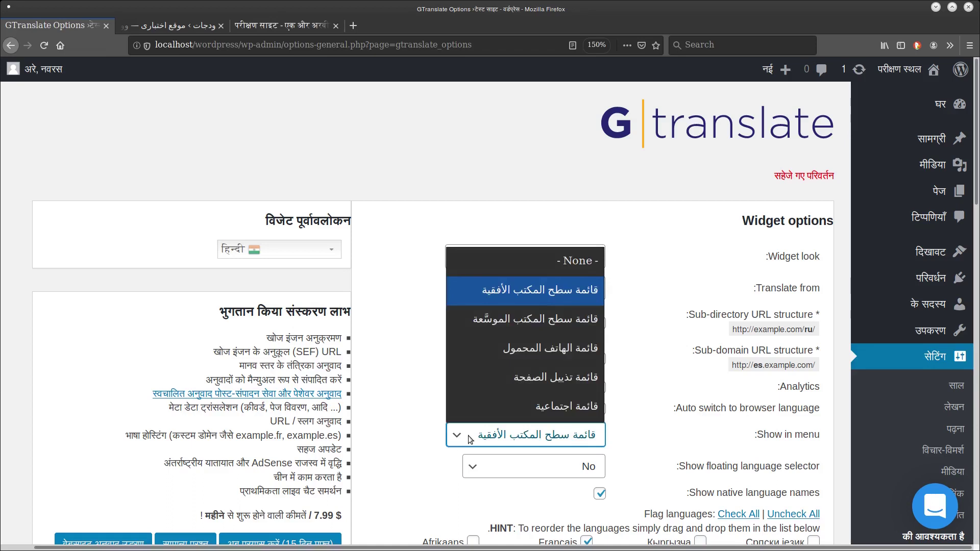
pyautogui.click(550, 270)
pyautogui.scroll(-1, 429, 433)
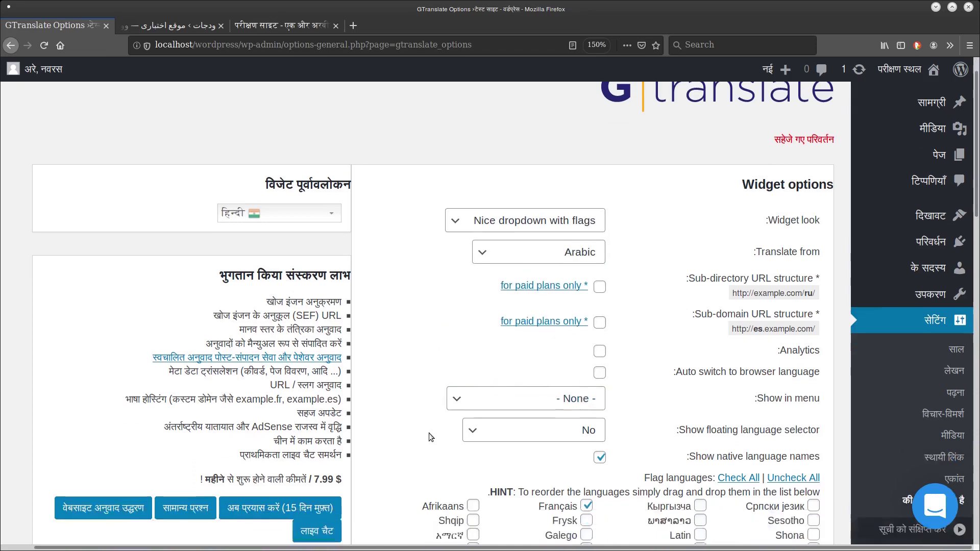
pyautogui.scroll(-3, 469, 354)
pyautogui.click(559, 242)
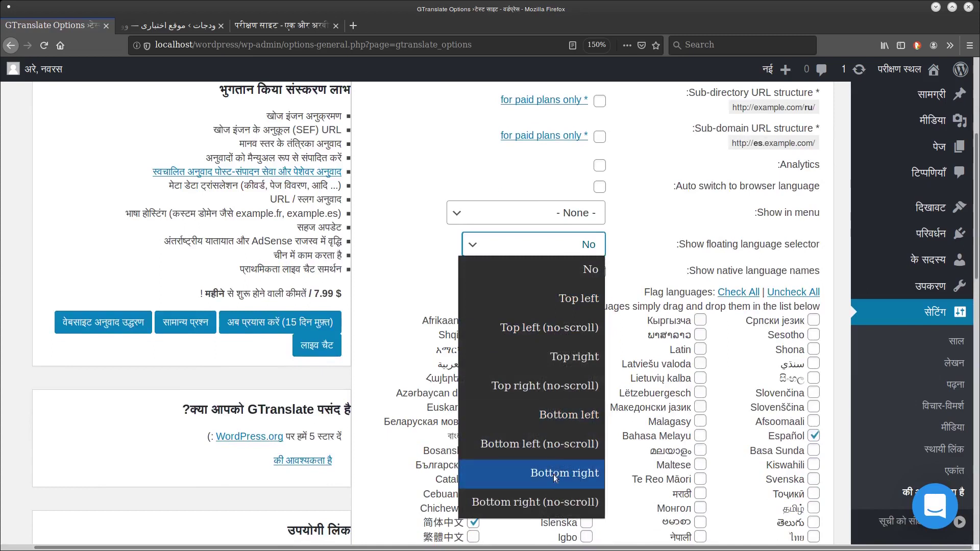
pyautogui.click(553, 474)
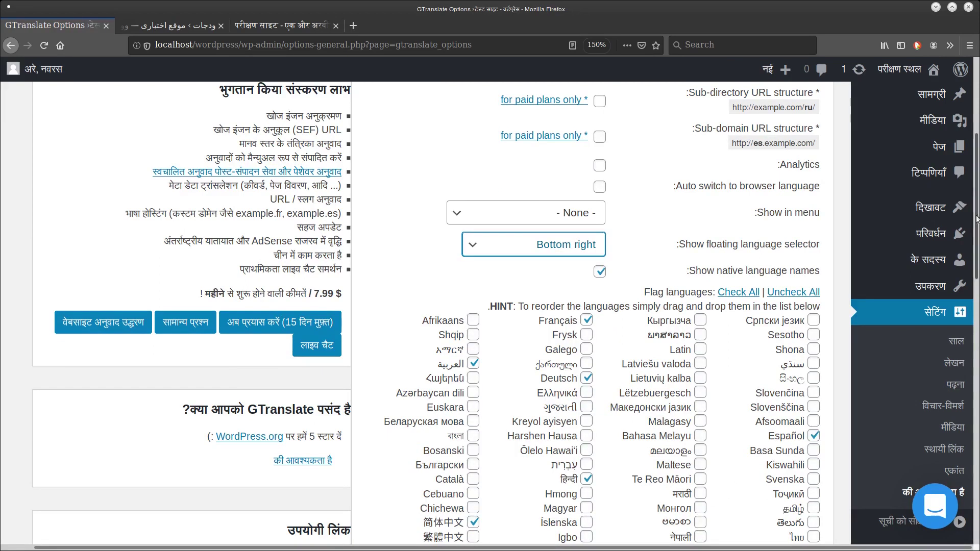
pyautogui.moveTo(977, 220); pyautogui.dragTo(977, 485)
pyautogui.click(809, 456)
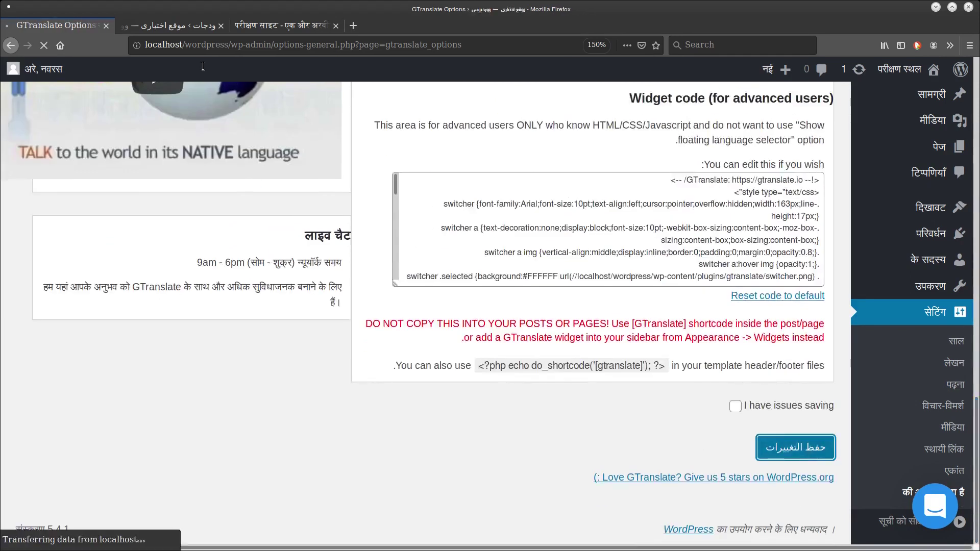
pyautogui.click(281, 25)
pyautogui.click(44, 44)
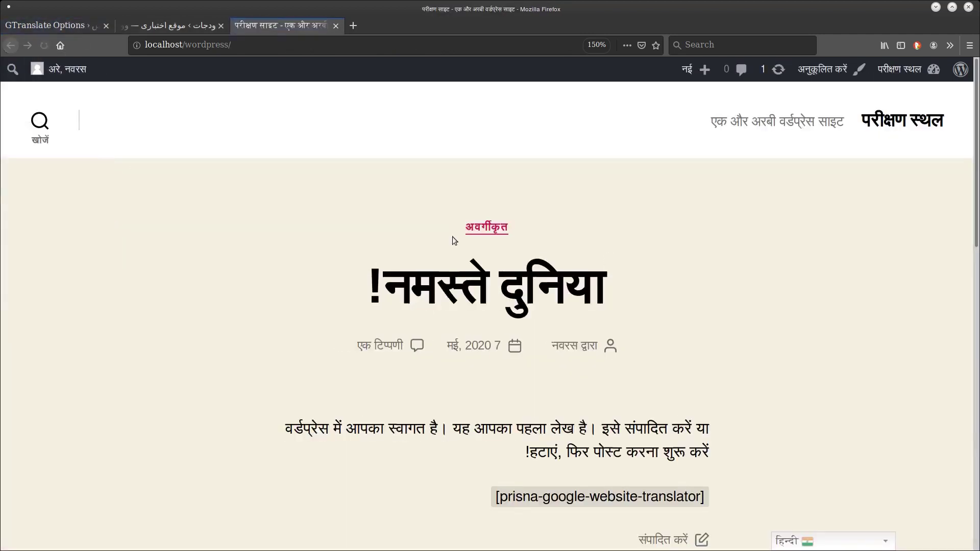
# Switch the page to English, then to فارسی (Persian) using the bottom-right flag dropdown.
pyautogui.click(831, 542)
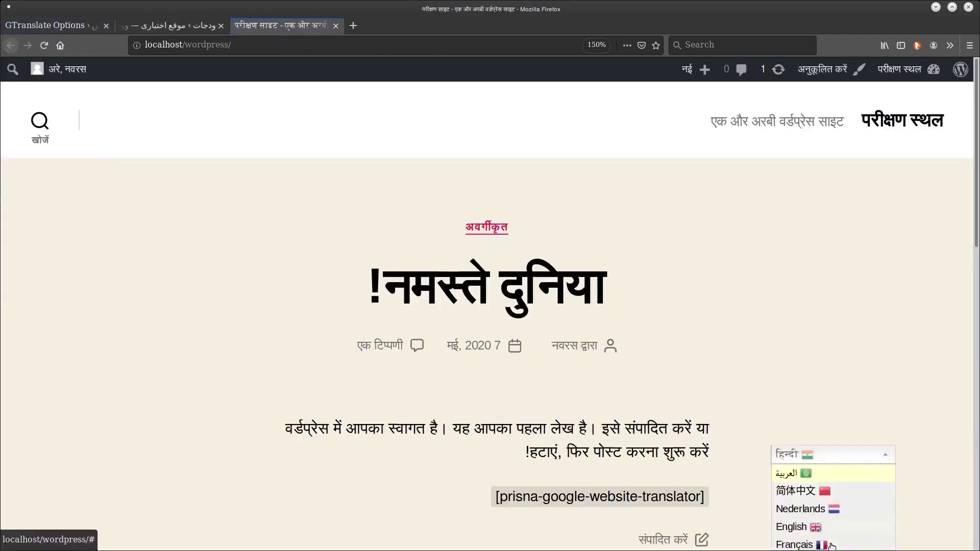
pyautogui.click(811, 463)
pyautogui.click(827, 541)
pyautogui.click(804, 518)
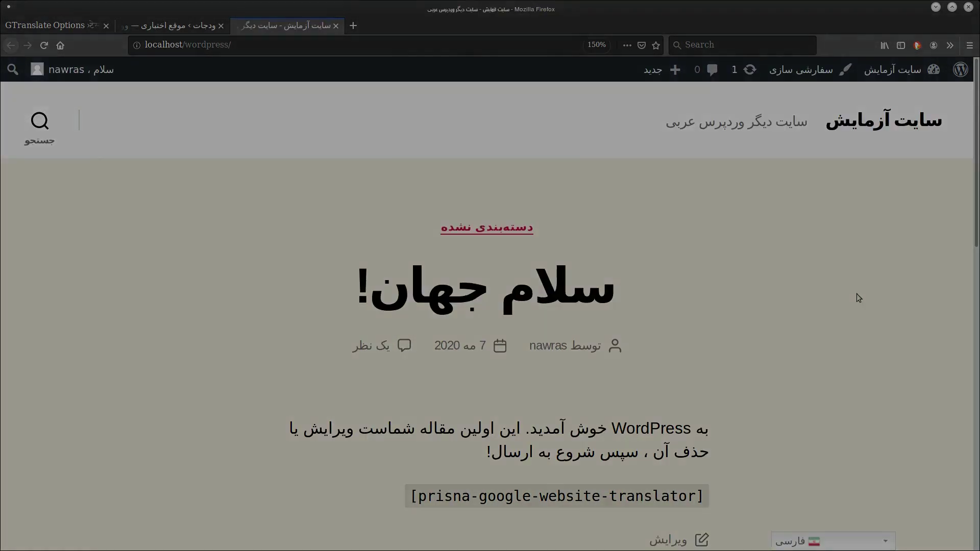
pyautogui.scroll(-5, 844, 296)
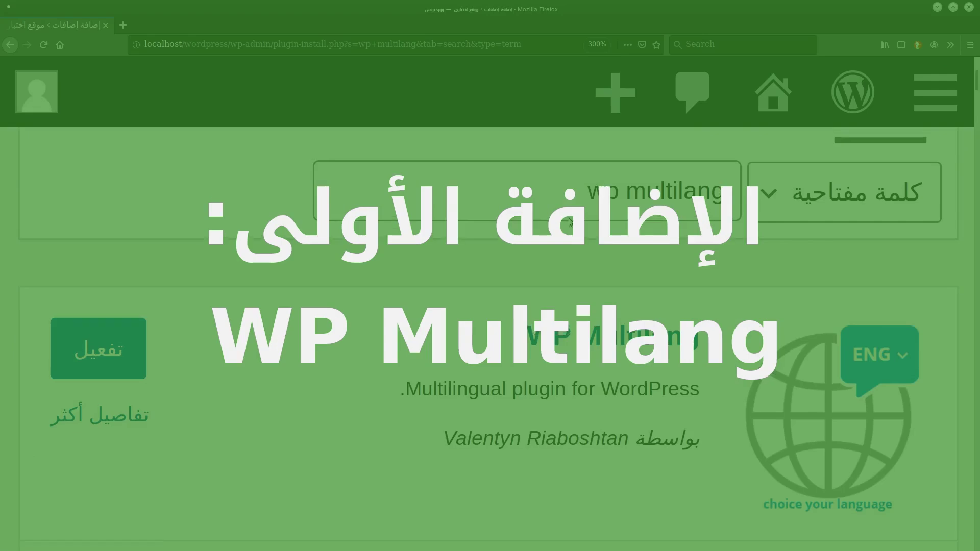
pyautogui.scroll(5, 571, 222)
pyautogui.scroll(2, 571, 222)
pyautogui.scroll(-2, 571, 222)
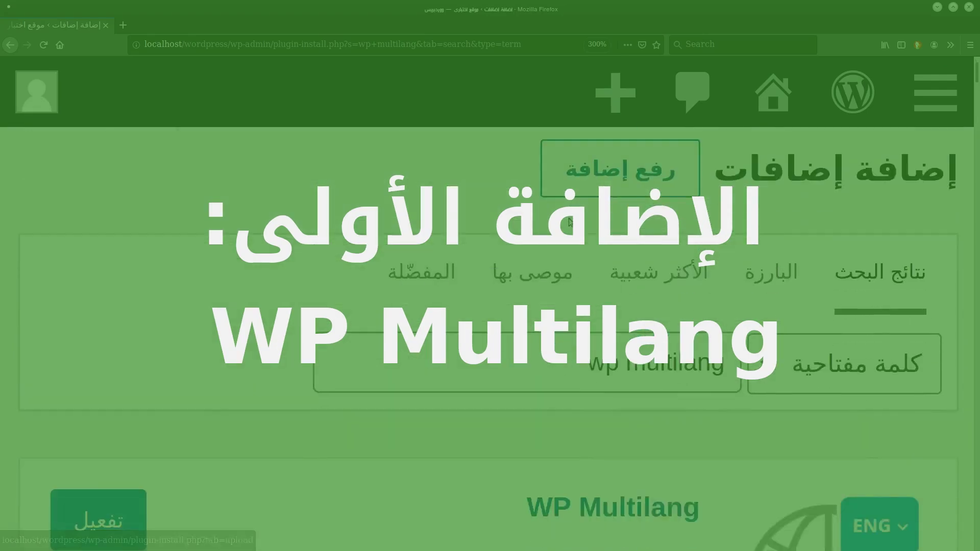
pyautogui.scroll(-2, 571, 222)
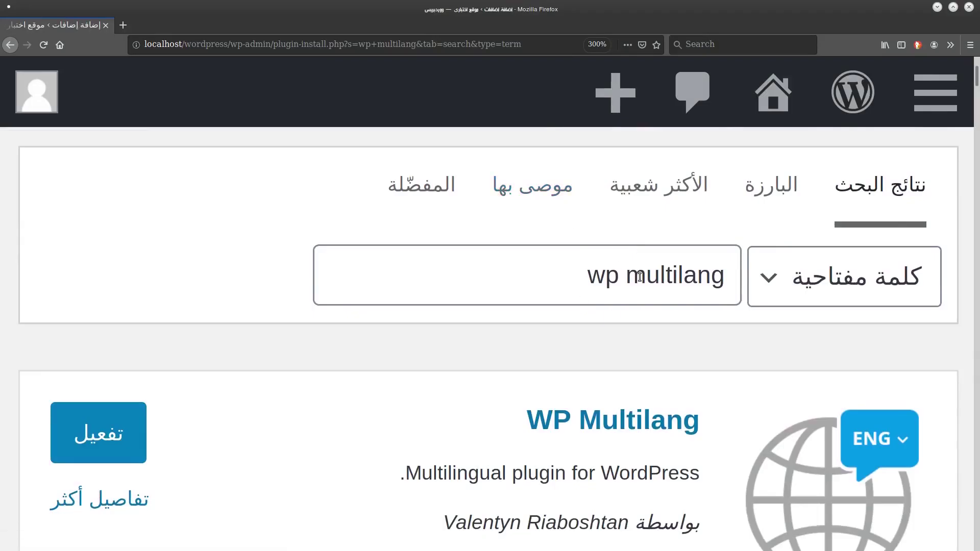
pyautogui.scroll(-3, 584, 314)
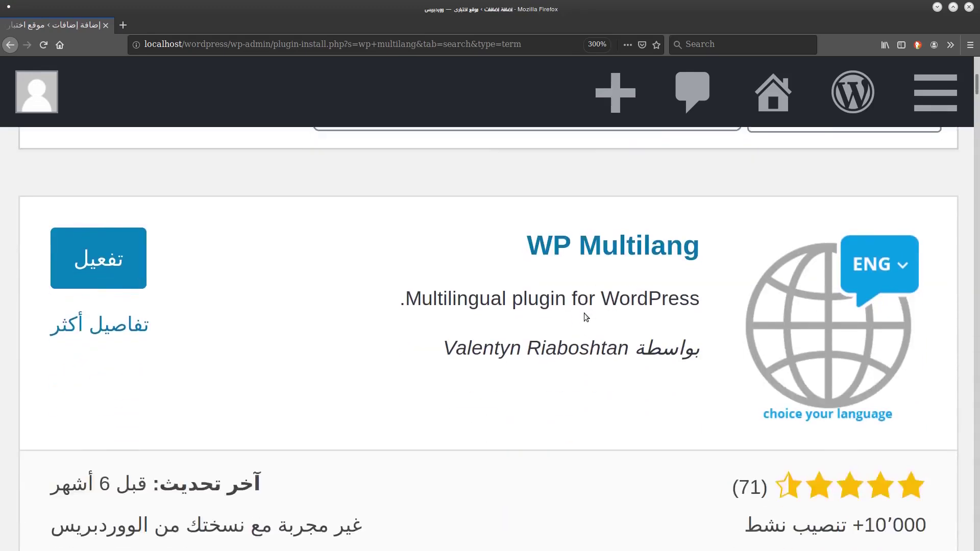
pyautogui.scroll(1, 584, 314)
pyautogui.scroll(-1, 584, 313)
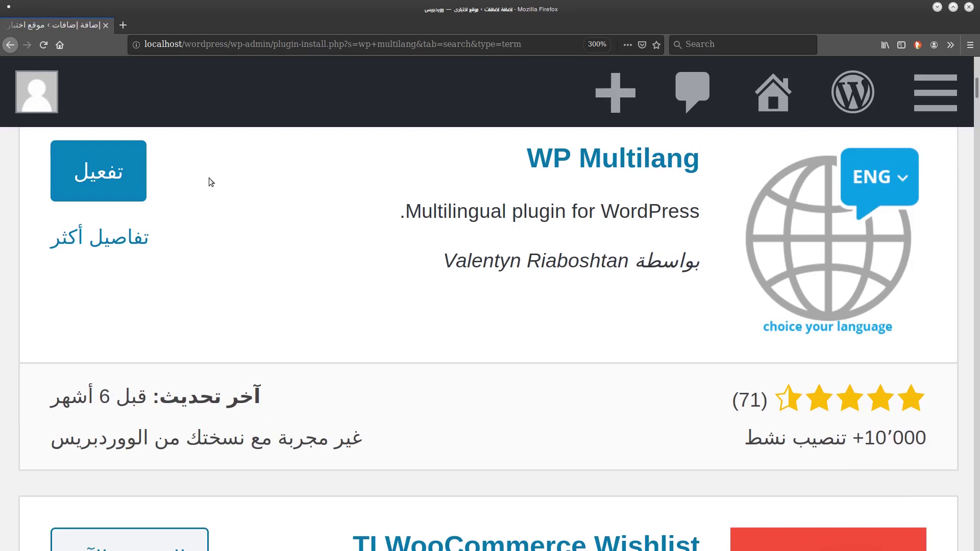
# Activate the WP Multilang 2.4.1 plugin and return to the installed plugins list.
pyautogui.scroll(2, 210, 177)
pyautogui.click(85, 270)
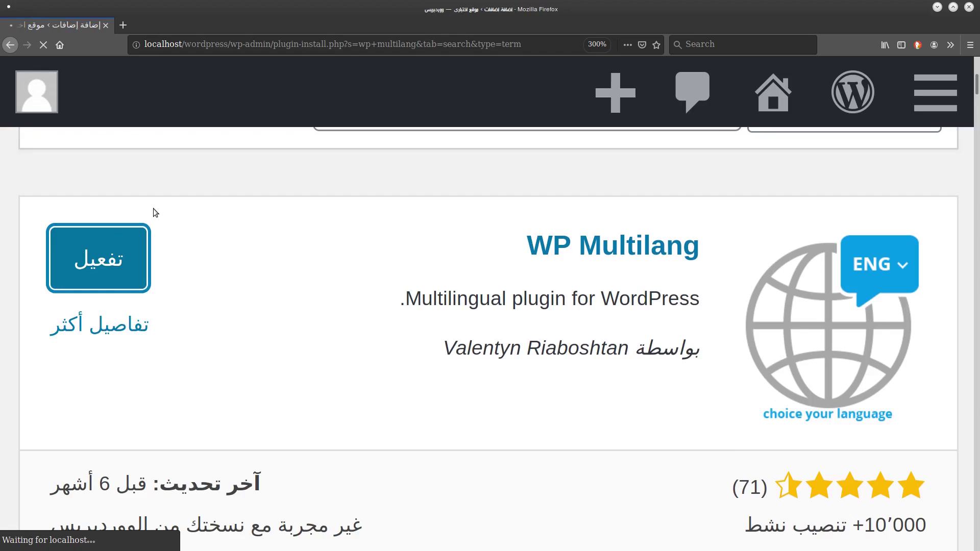
pyautogui.scroll(-1, 151, 211)
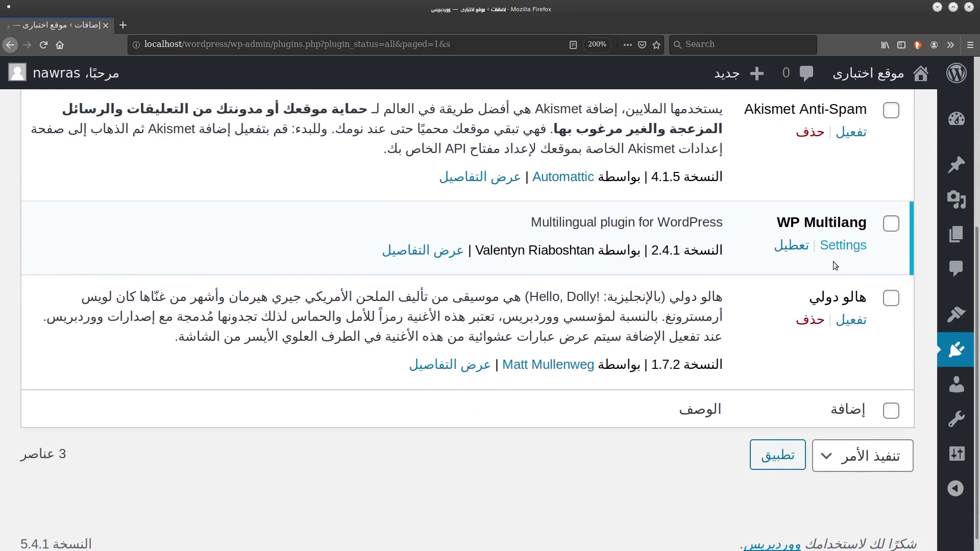
# Open WP Multilang Settings and review the General options, with Arabic as the site language.
pyautogui.click(843, 246)
pyautogui.scroll(-1, 363, 183)
pyautogui.scroll(1, 361, 182)
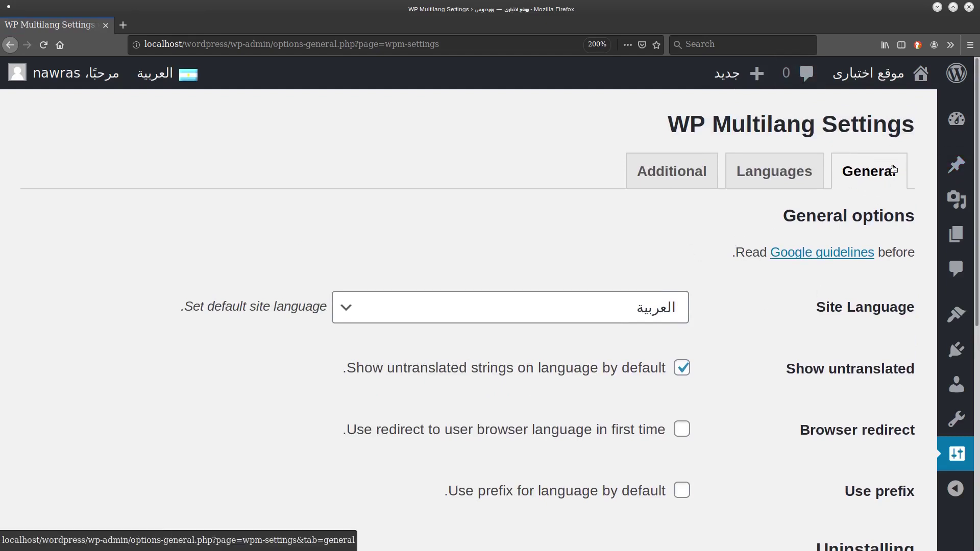
pyautogui.scroll(-3, 894, 170)
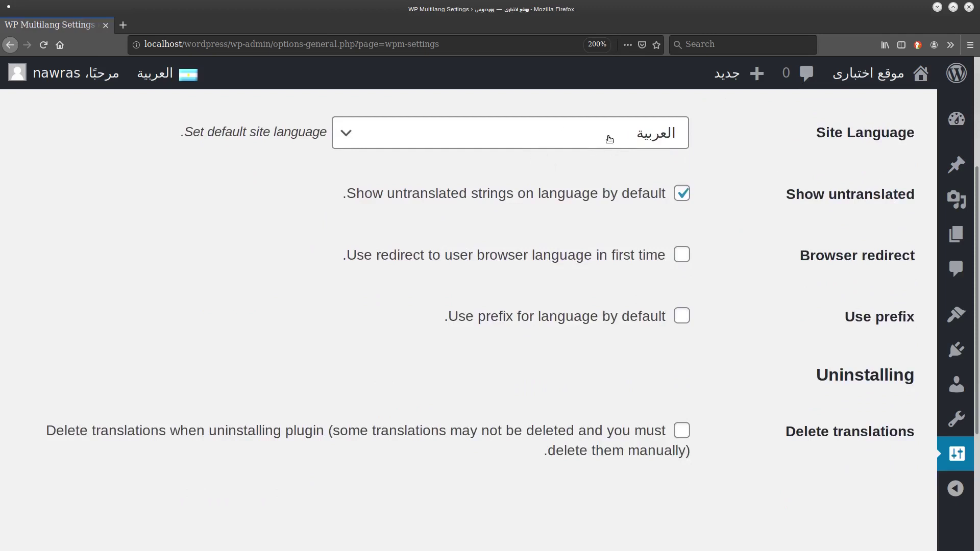
pyautogui.scroll(1, 609, 139)
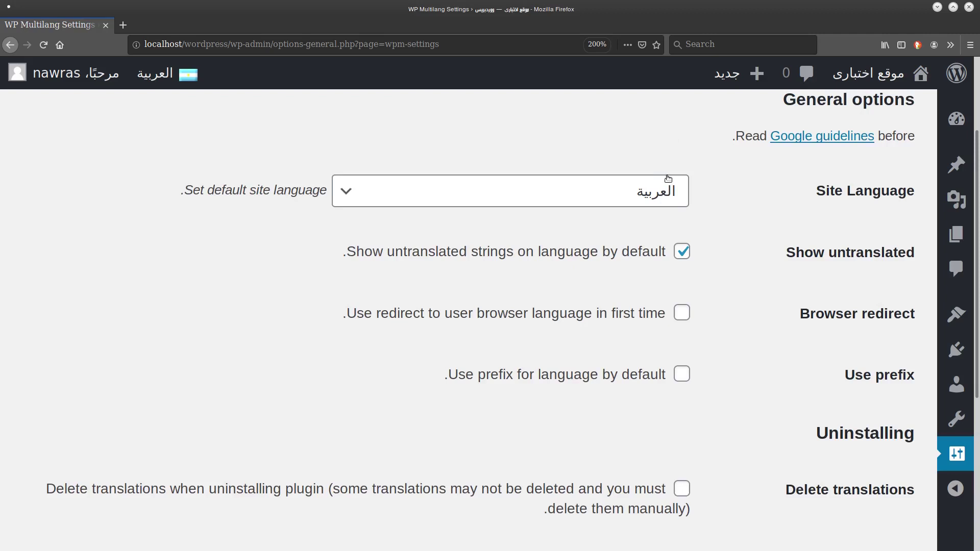
pyautogui.scroll(-2, 665, 195)
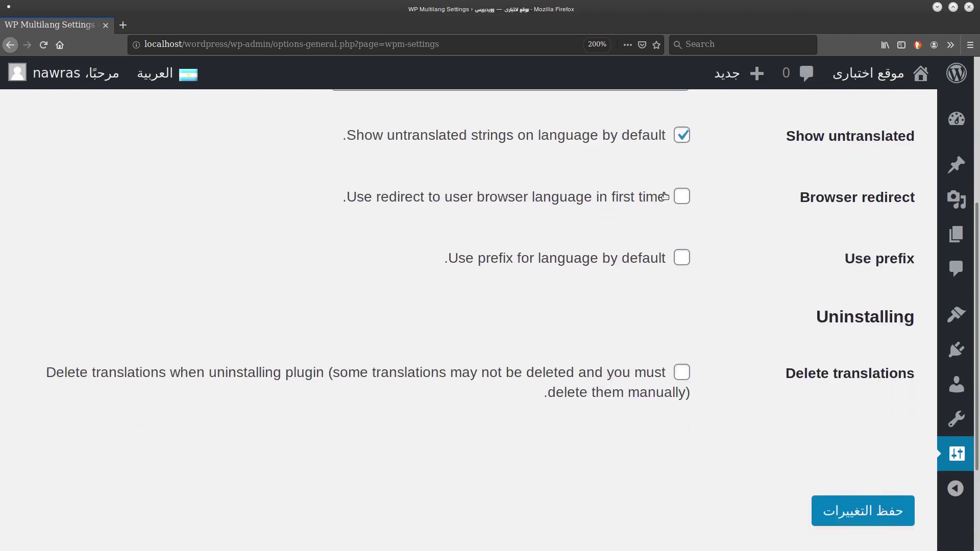
pyautogui.scroll(3, 741, 354)
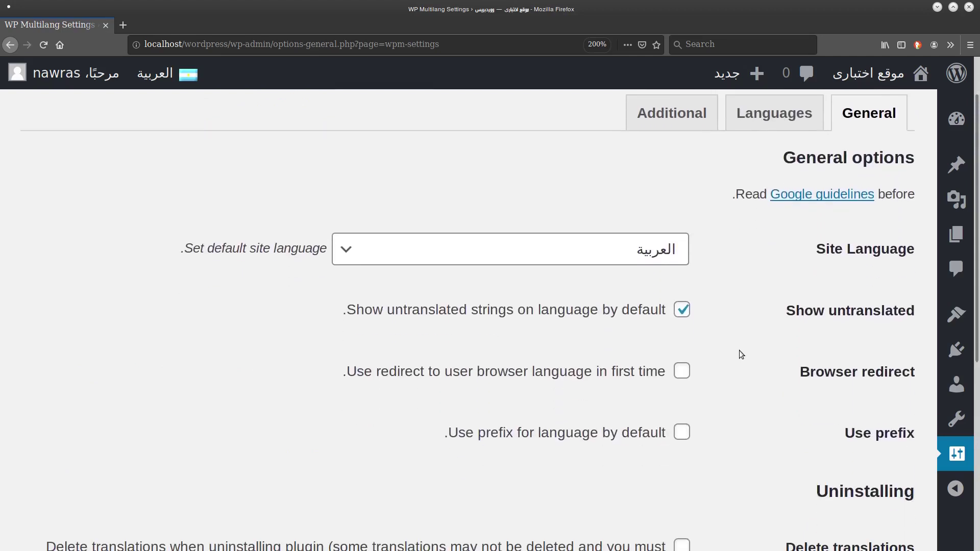
pyautogui.scroll(1, 742, 354)
# Reorder the installed languages so Arabic [ar] is first and English (US) [en] second.
pyautogui.click(779, 175)
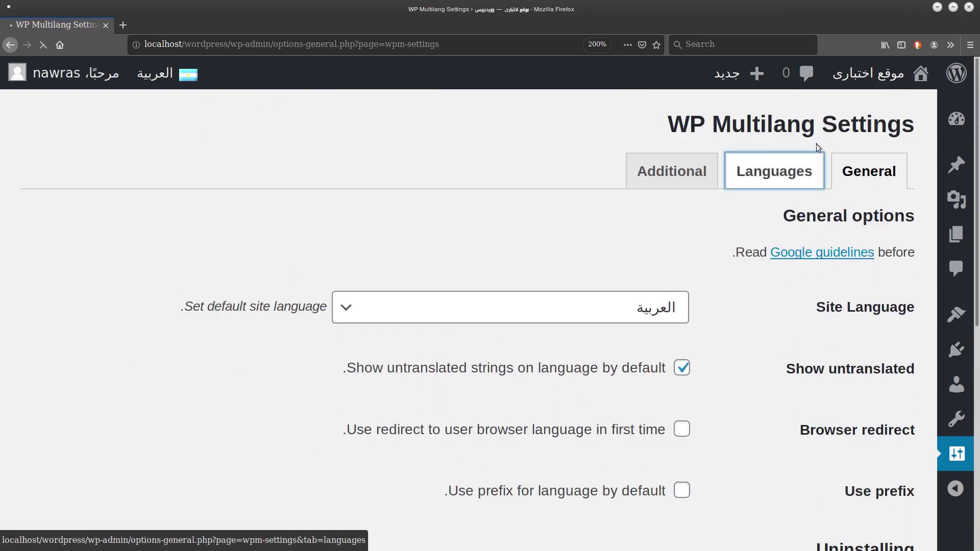
pyautogui.scroll(-1, 557, 331)
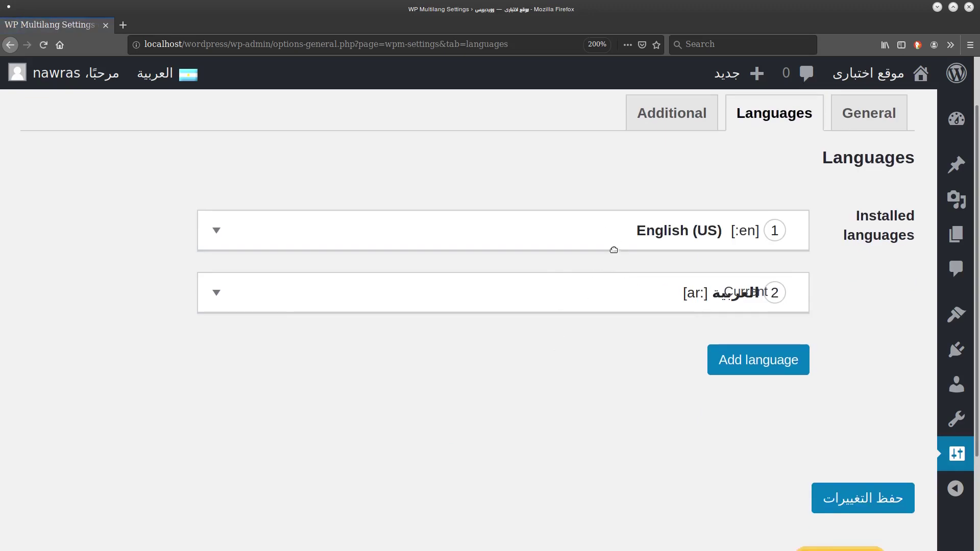
pyautogui.moveTo(667, 298); pyautogui.dragTo(641, 228)
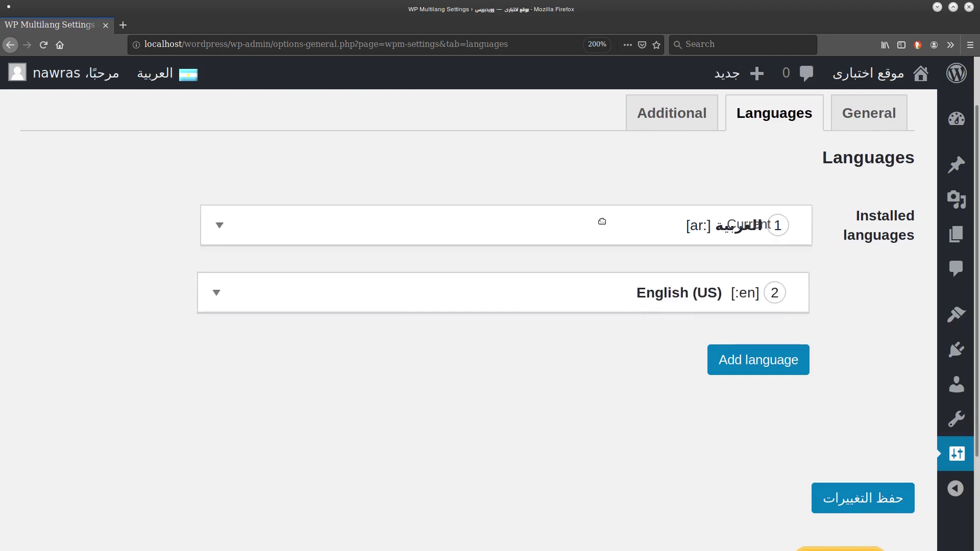
pyautogui.moveTo(596, 312); pyautogui.dragTo(606, 274)
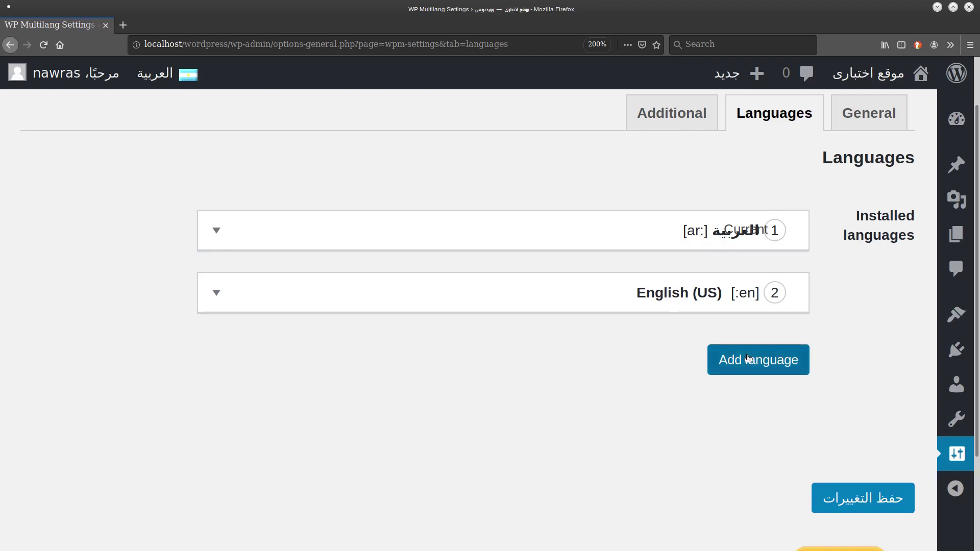
# Add a new language named 'hindi' with language code 'hi'.
pyautogui.click(749, 358)
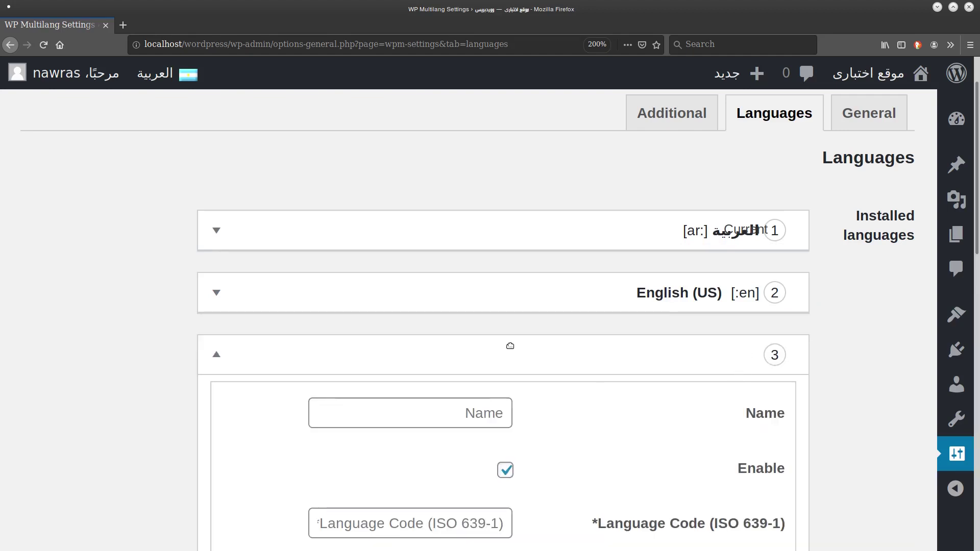
pyautogui.scroll(-4, 508, 346)
pyautogui.click(493, 171)
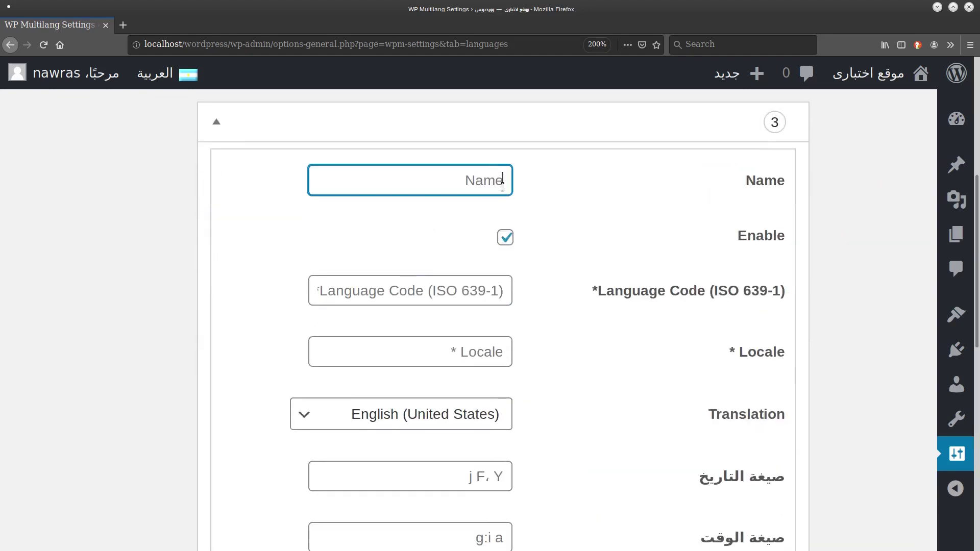
pyautogui.write('f')
pyautogui.press('BackSpace')
pyautogui.write('ا')
pyautogui.press('BackSpace')
pyautogui.write('hindi')
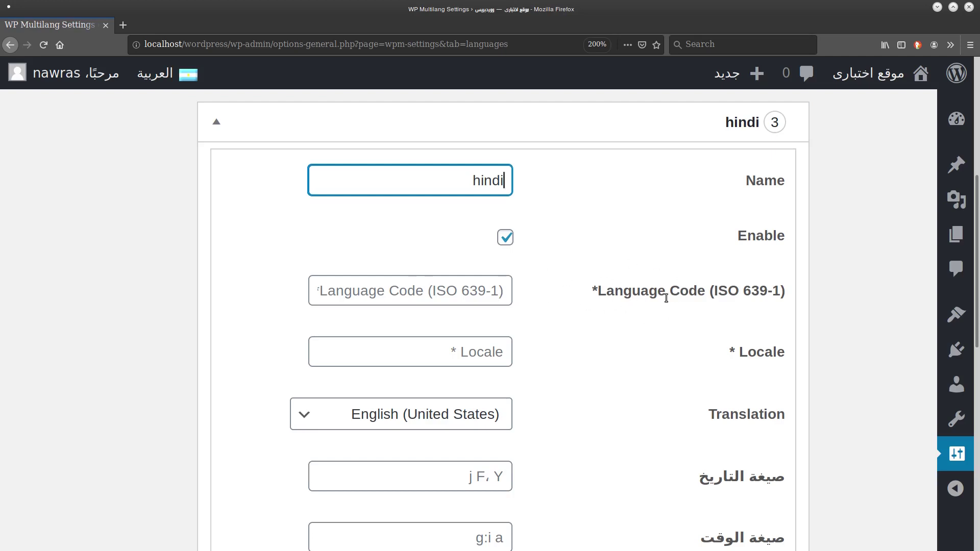
pyautogui.click(455, 292)
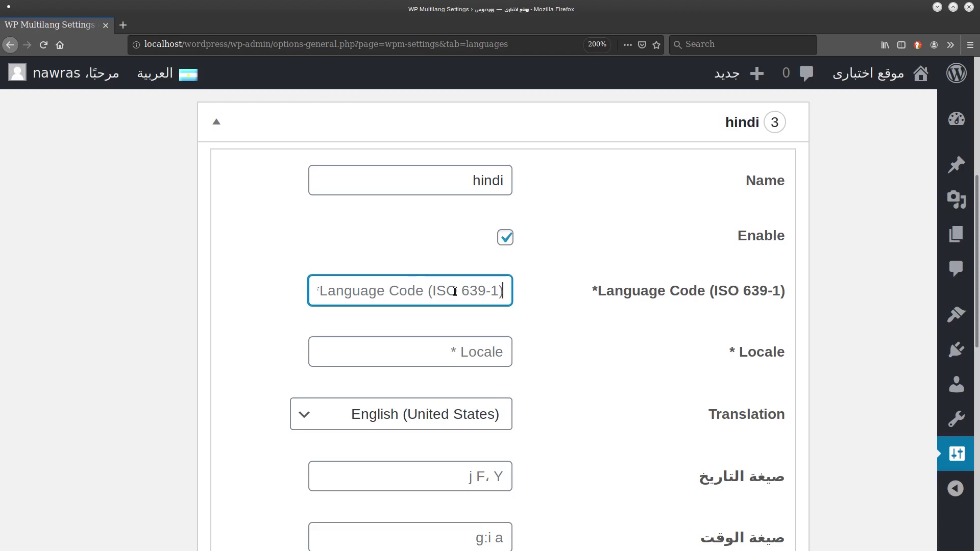
pyautogui.write('h')
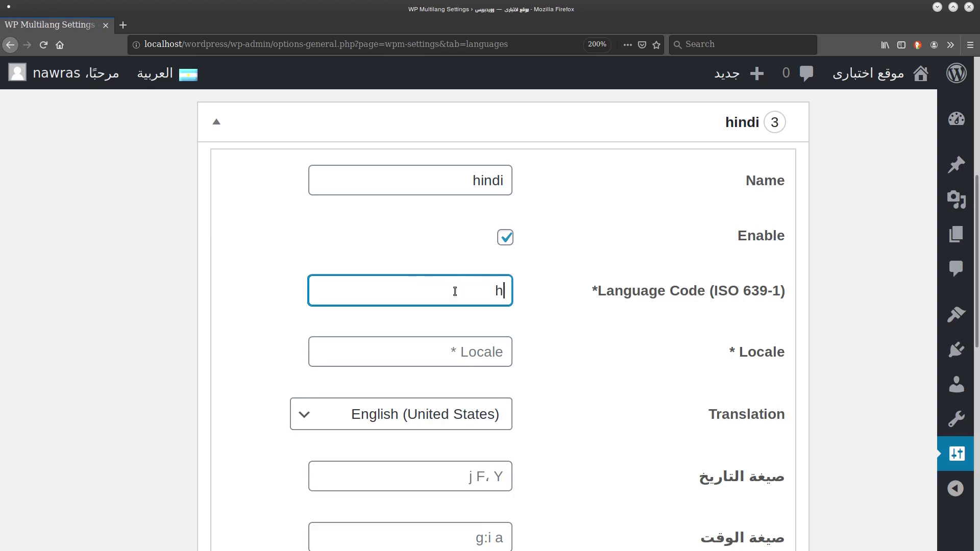
pyautogui.write('i')
# Give hindi locale IN, the हिन्दी translation and the India 'in' flag.
pyautogui.click(463, 339)
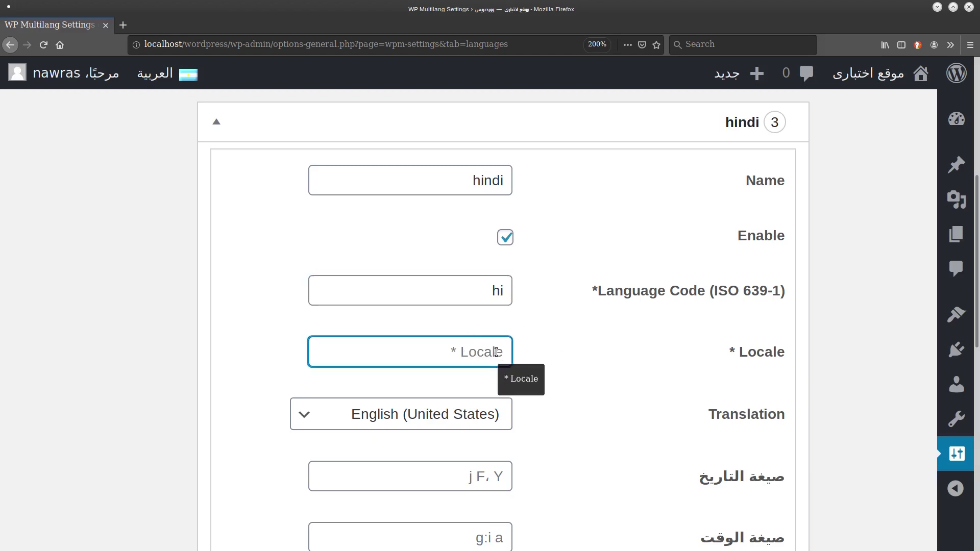
pyautogui.write('l')
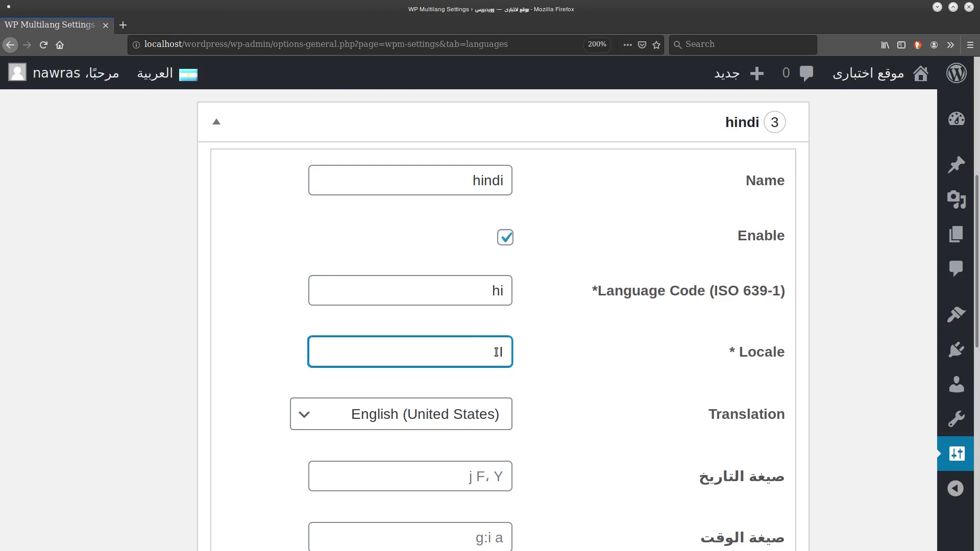
pyautogui.click(339, 412)
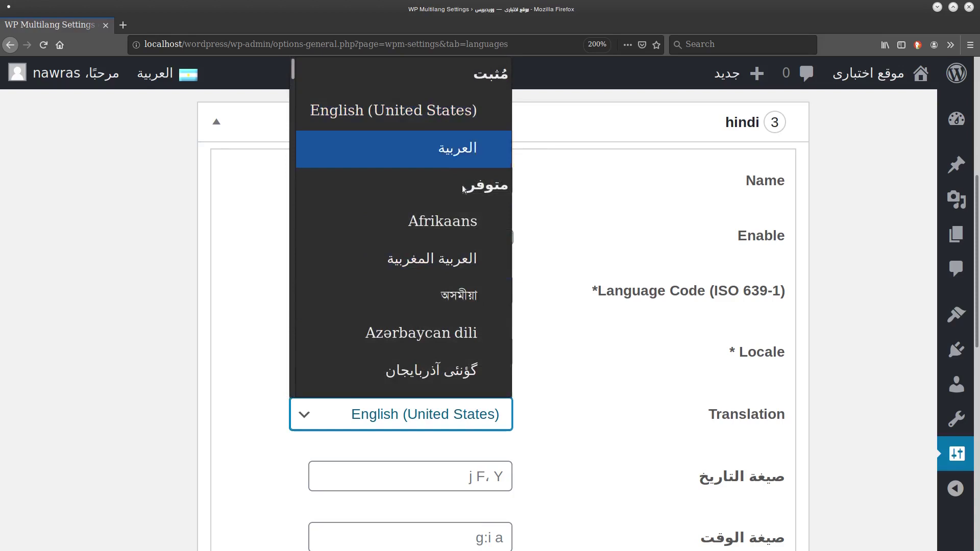
pyautogui.scroll(-3, 165, 425)
pyautogui.scroll(-1, 165, 425)
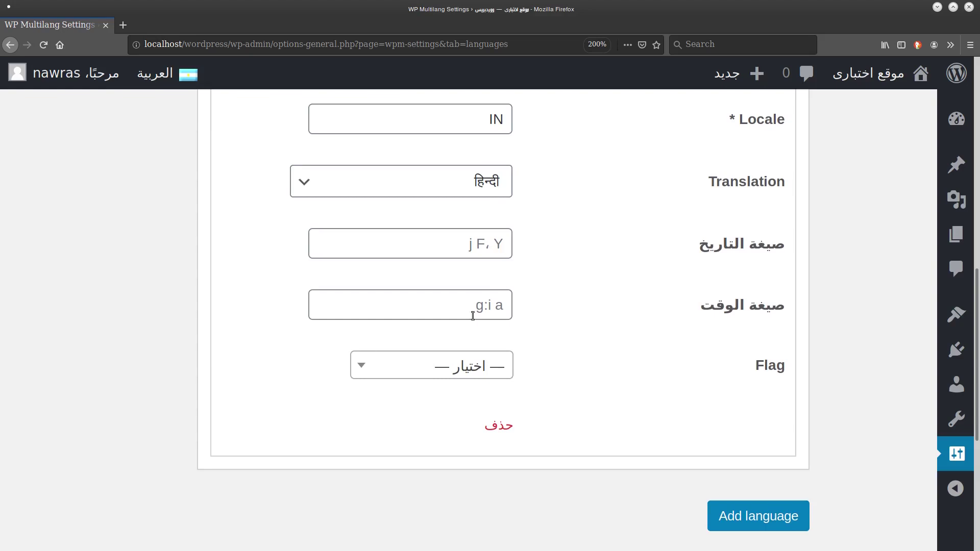
pyautogui.click(456, 378)
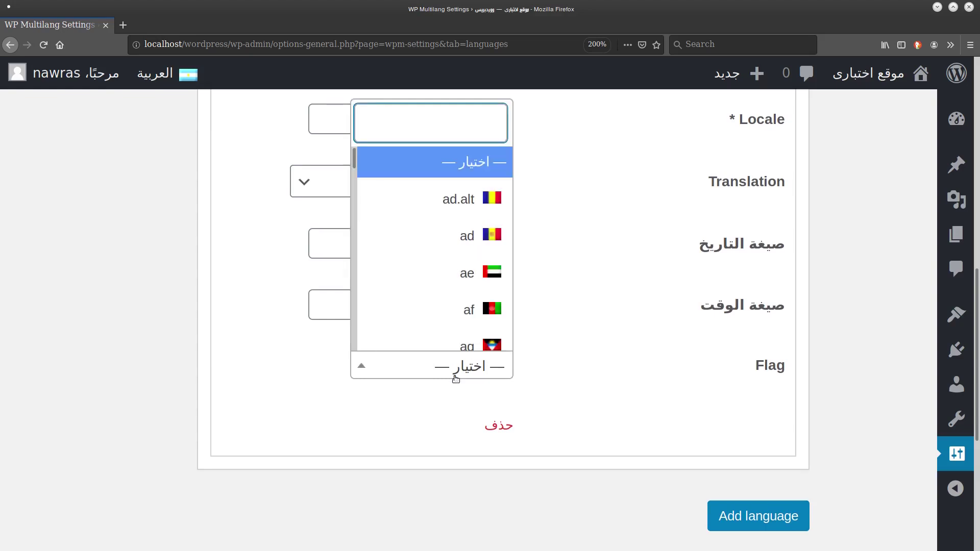
pyautogui.write('IN')
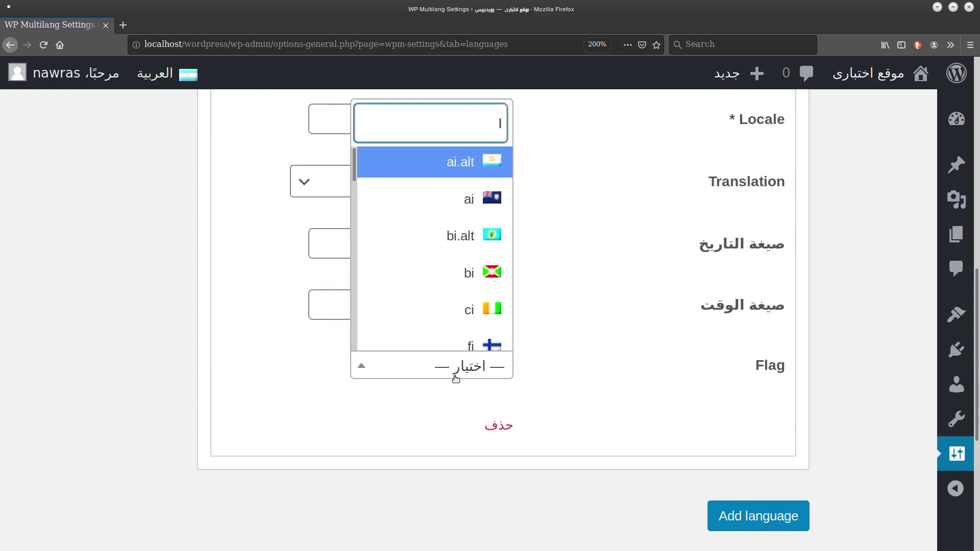
pyautogui.click(469, 333)
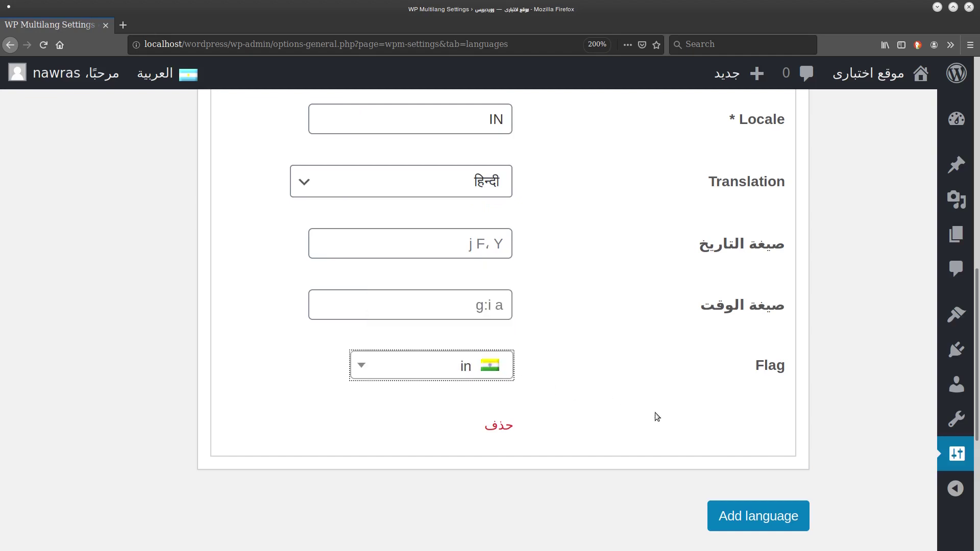
pyautogui.click(830, 392)
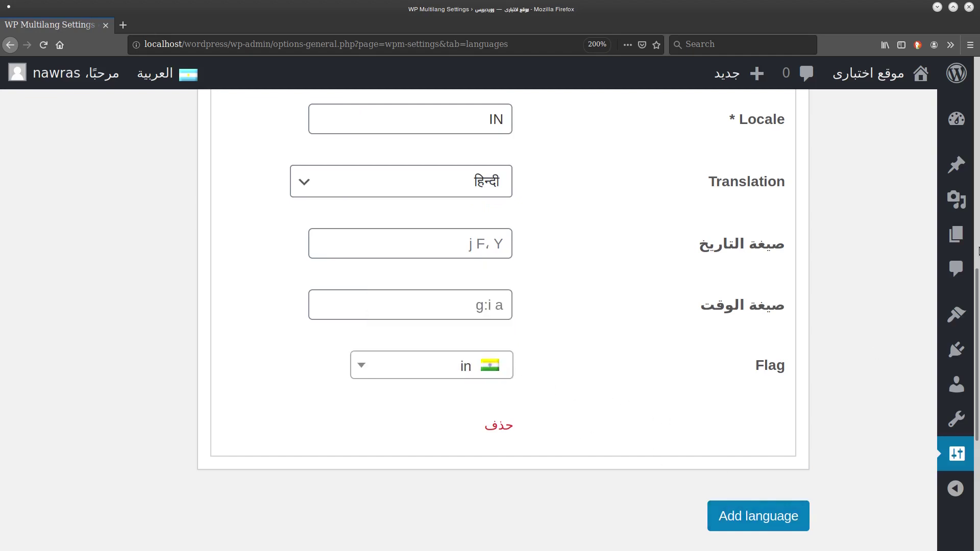
pyautogui.scroll(-4, 979, 251)
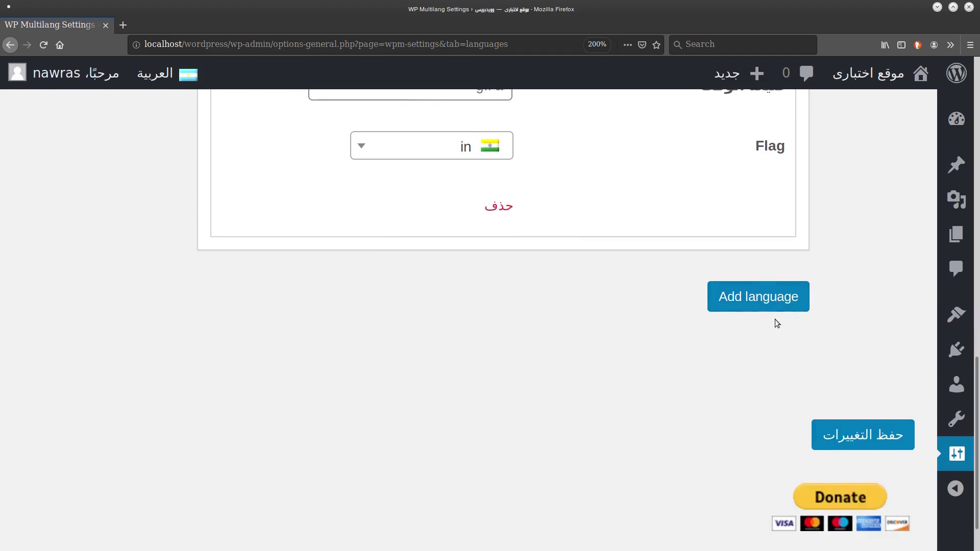
# Save the new hindi language and expand the Arabic language's settings.
pyautogui.click(867, 435)
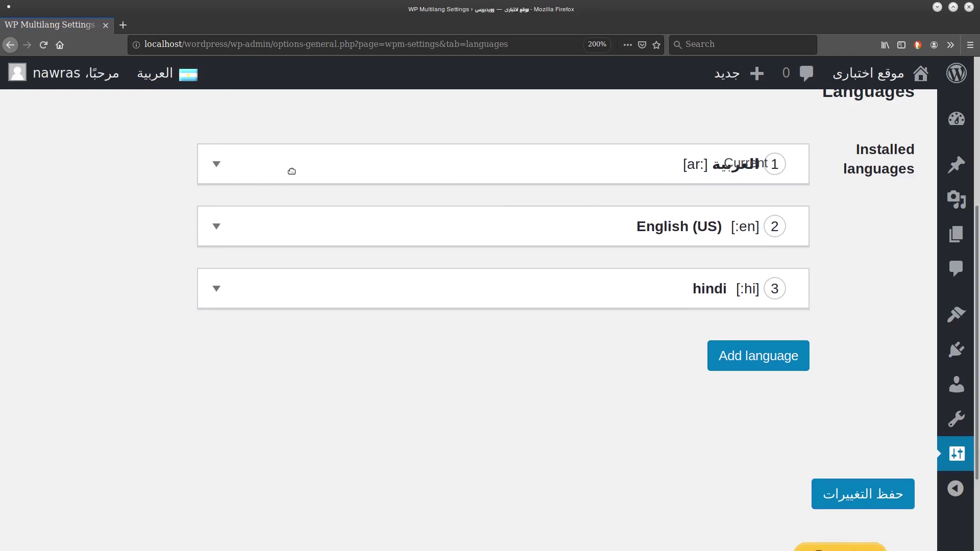
pyautogui.click(217, 164)
pyautogui.scroll(-2, 174, 249)
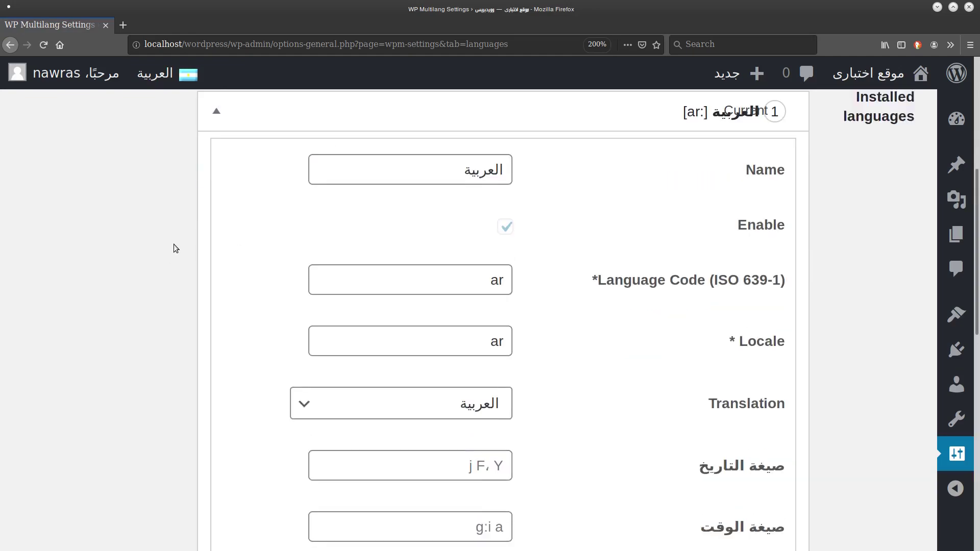
pyautogui.scroll(1, 204, 228)
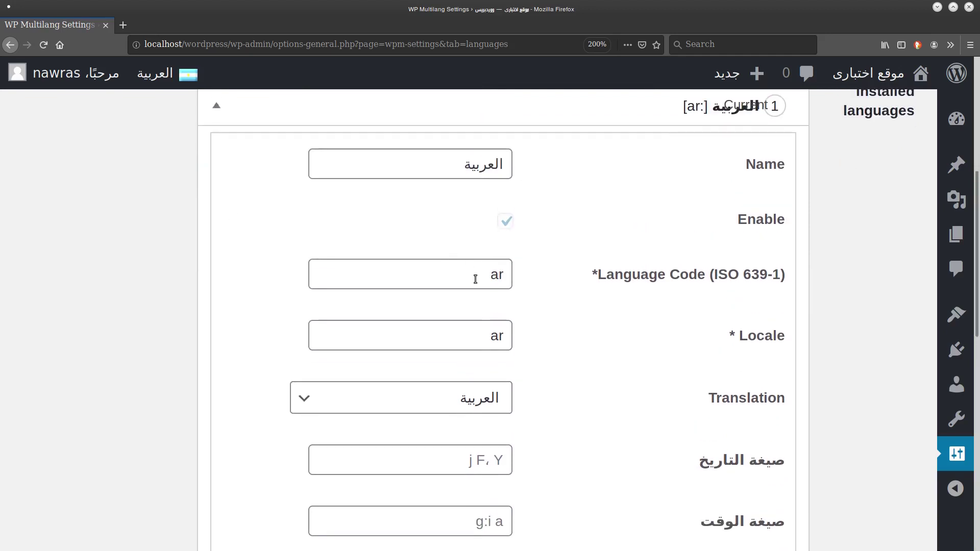
pyautogui.scroll(-5, 452, 258)
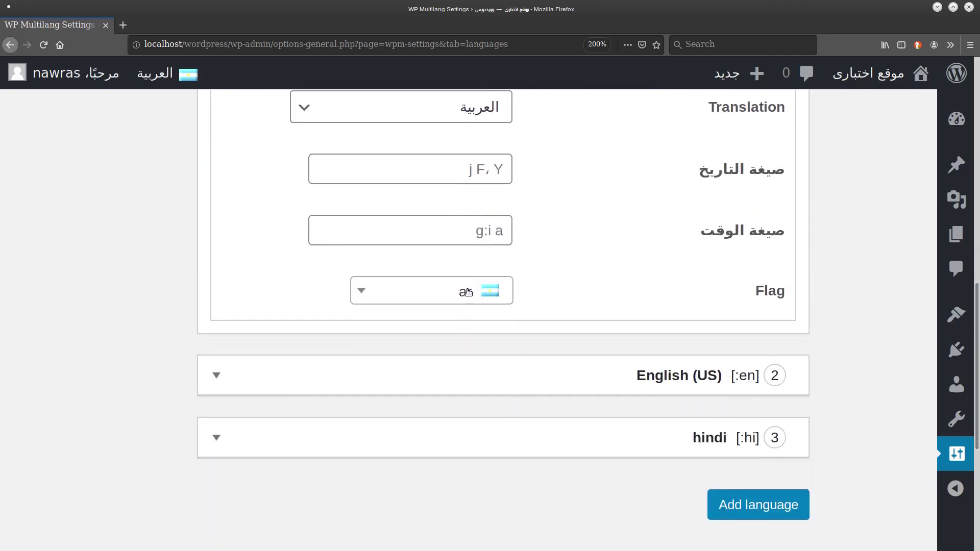
# Set Arabic's flag to arle, clearing a JO flag search along the way.
pyautogui.click(468, 292)
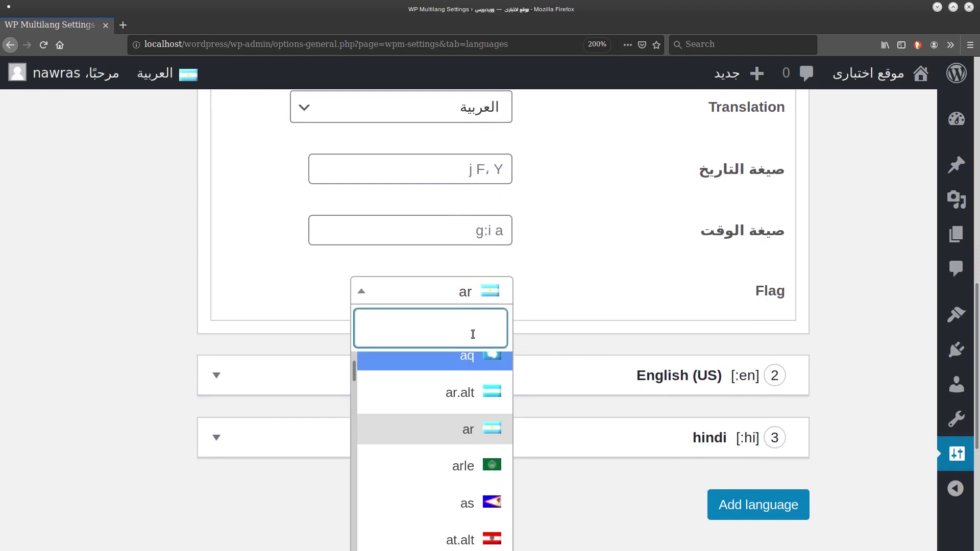
pyautogui.click(470, 467)
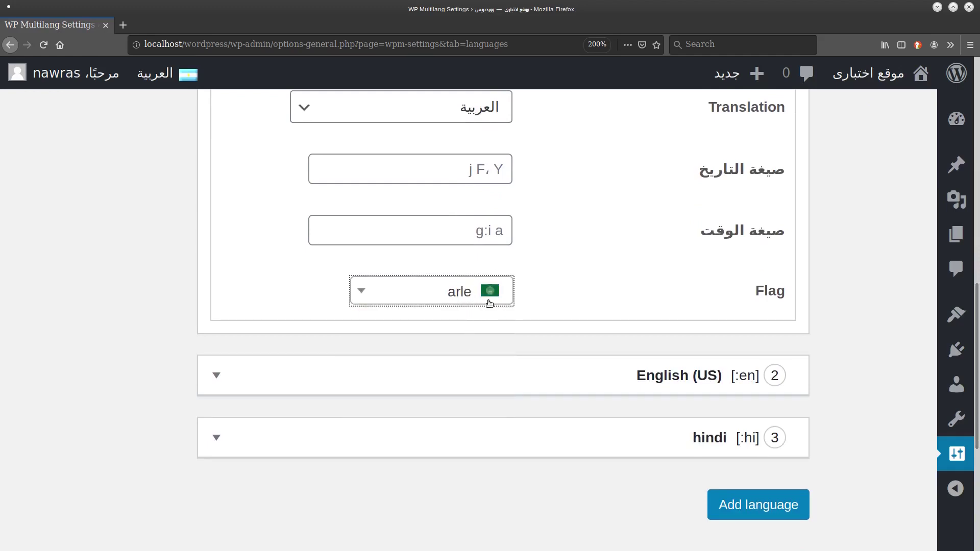
pyautogui.click(439, 298)
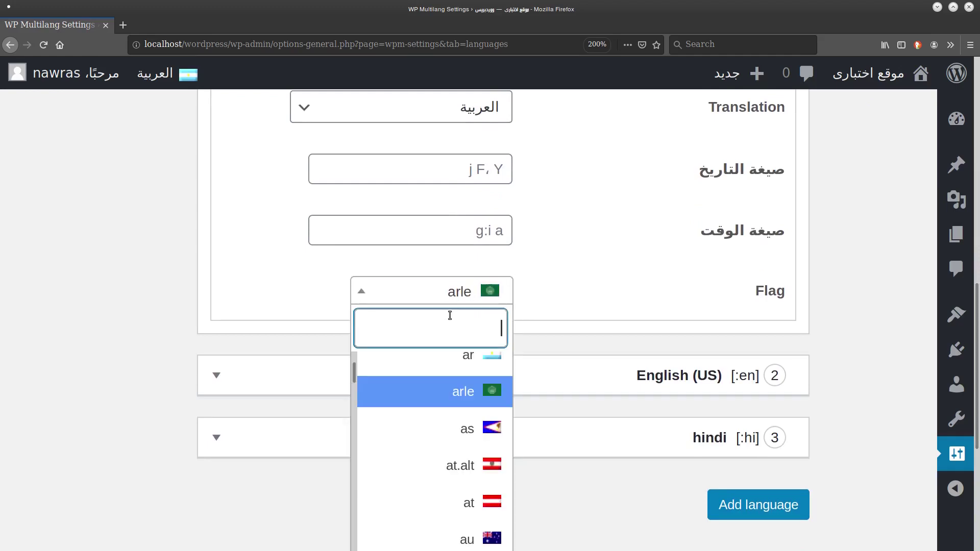
pyautogui.write('JO')
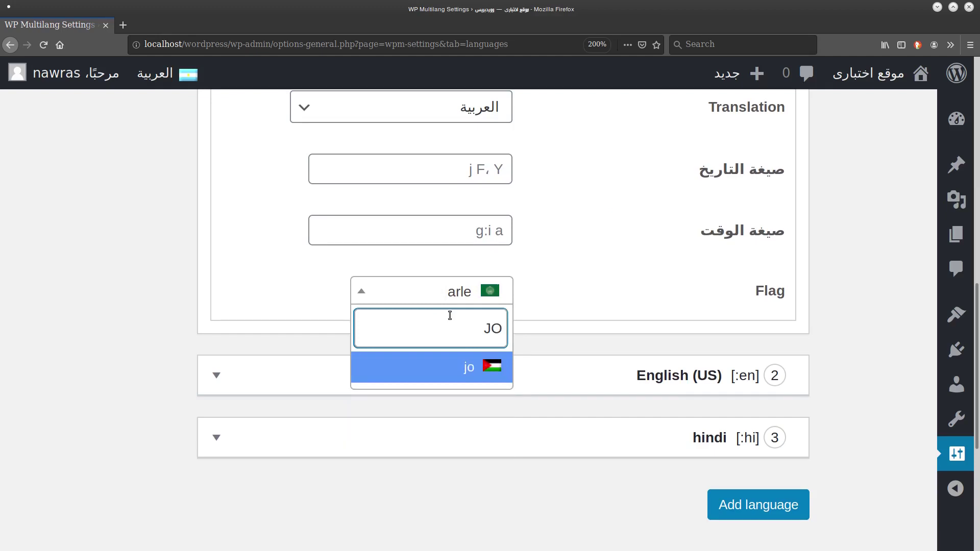
pyautogui.press('BackSpace')
pyautogui.press('BackSpace')
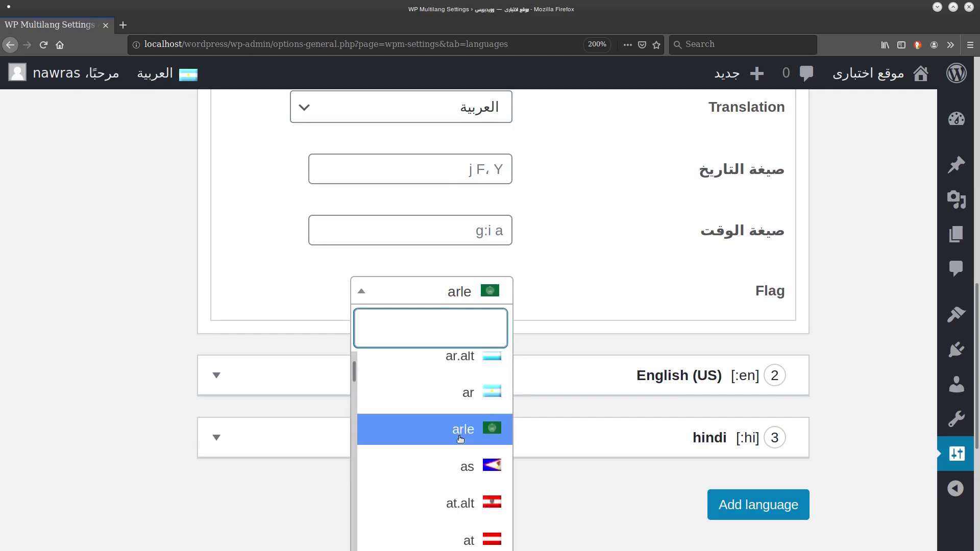
pyautogui.click(459, 436)
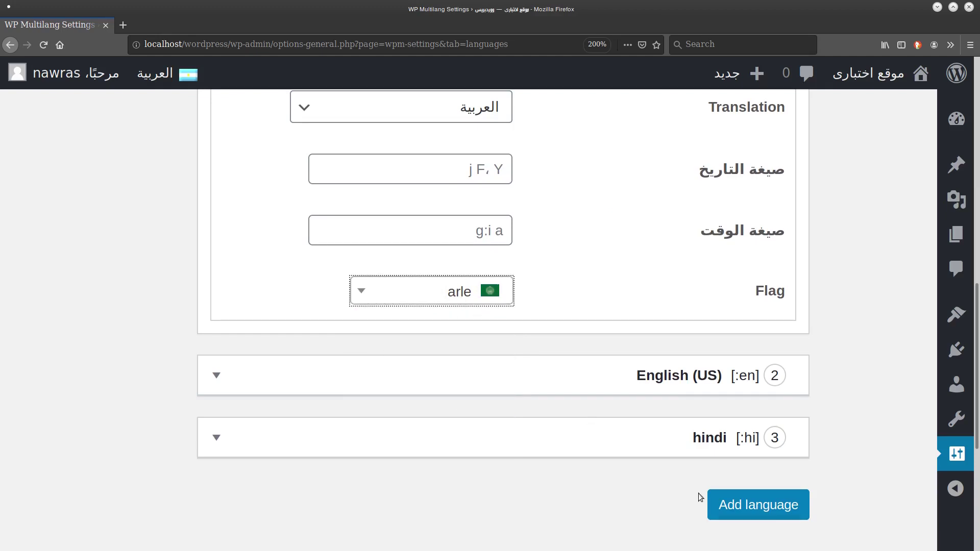
pyautogui.scroll(-5, 861, 488)
# Save the language settings with Arabic's new arle flag.
pyautogui.click(842, 385)
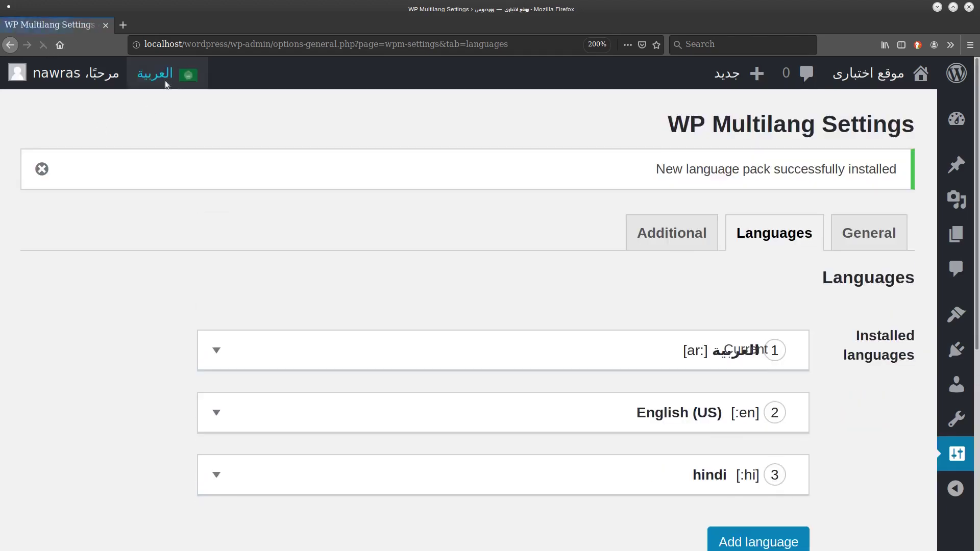
pyautogui.moveTo(161, 74)
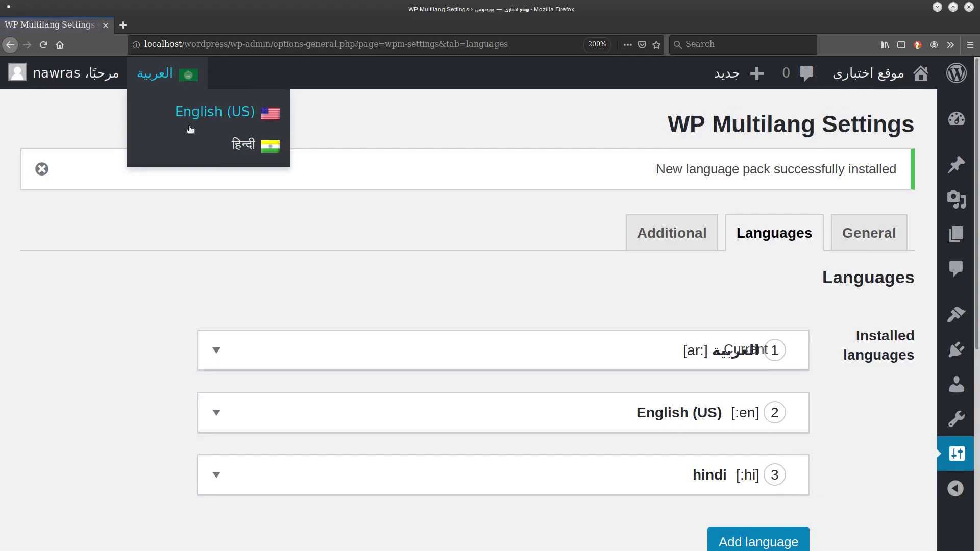
pyautogui.scroll(-1, 151, 250)
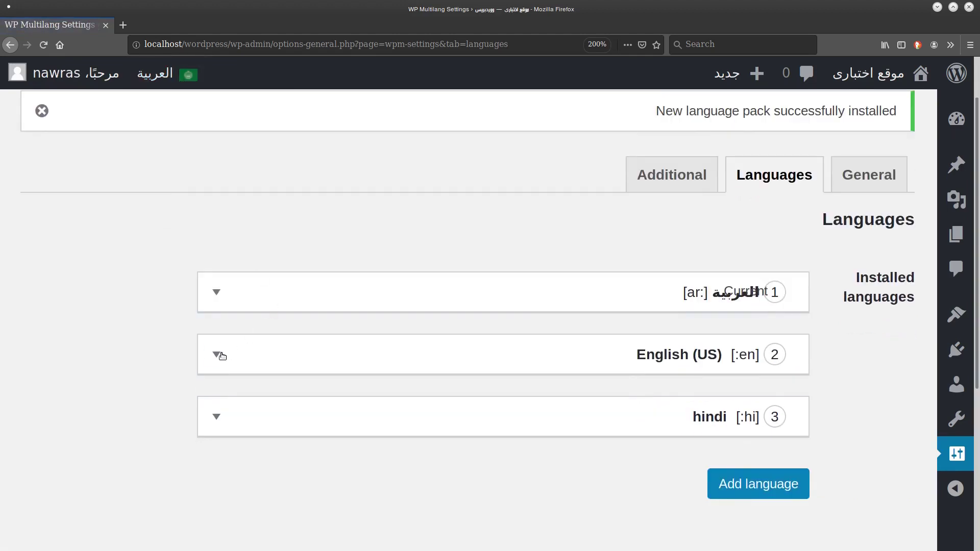
# Expand English (US) to show code en, locale en_US and the us flag, at 150% zoom.
pyautogui.click(217, 354)
pyautogui.scroll(-5, 131, 334)
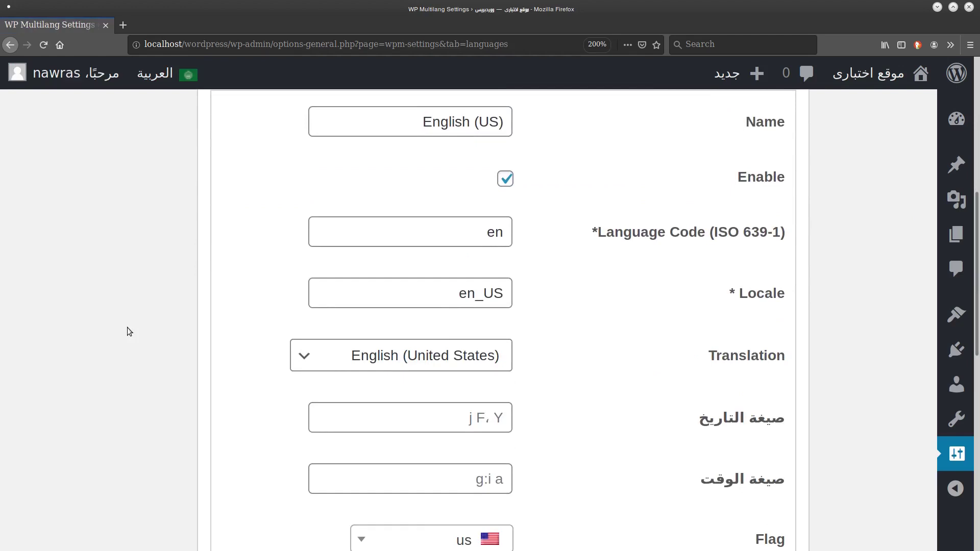
pyautogui.scroll(-1, 129, 332)
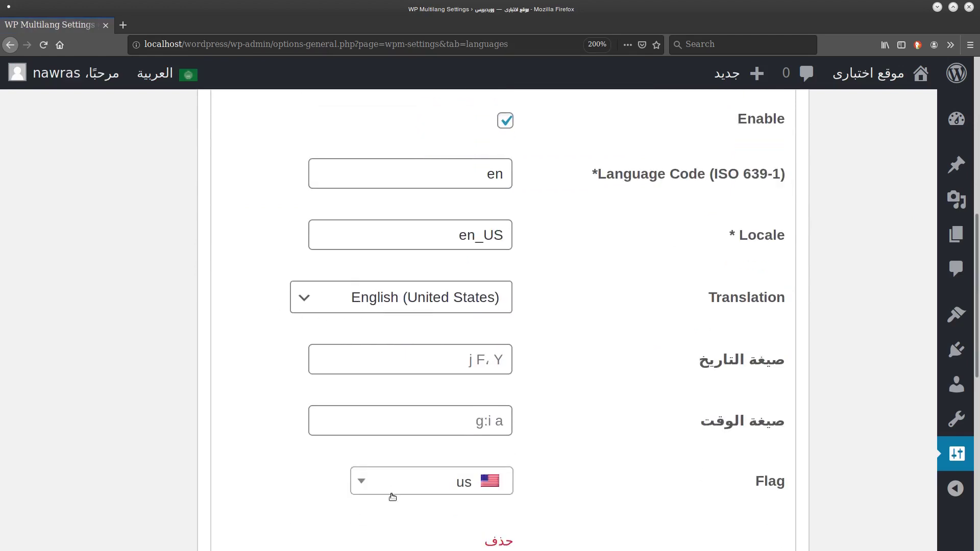
pyautogui.scroll(7, 123, 409)
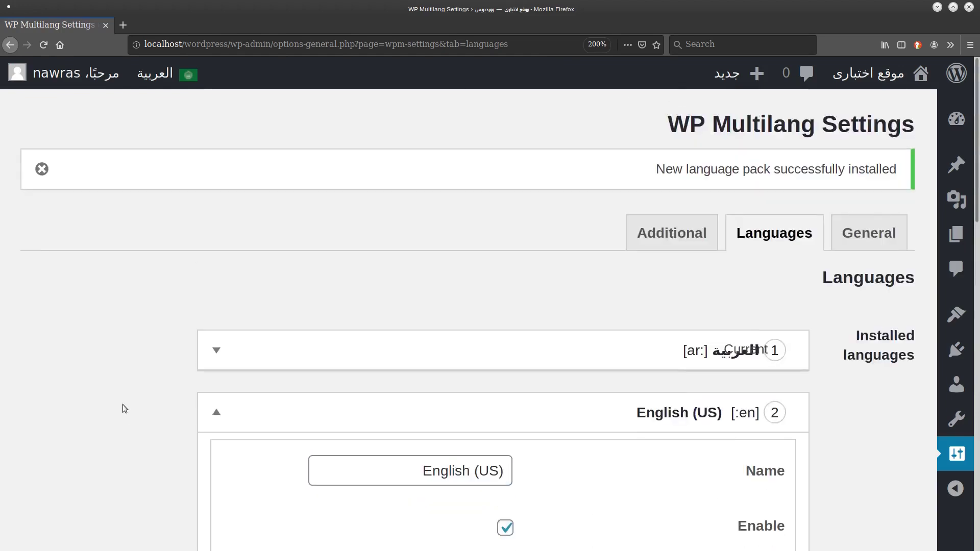
pyautogui.hotkey('ctrl', '-')
pyautogui.hotkey('ctrl', '-')
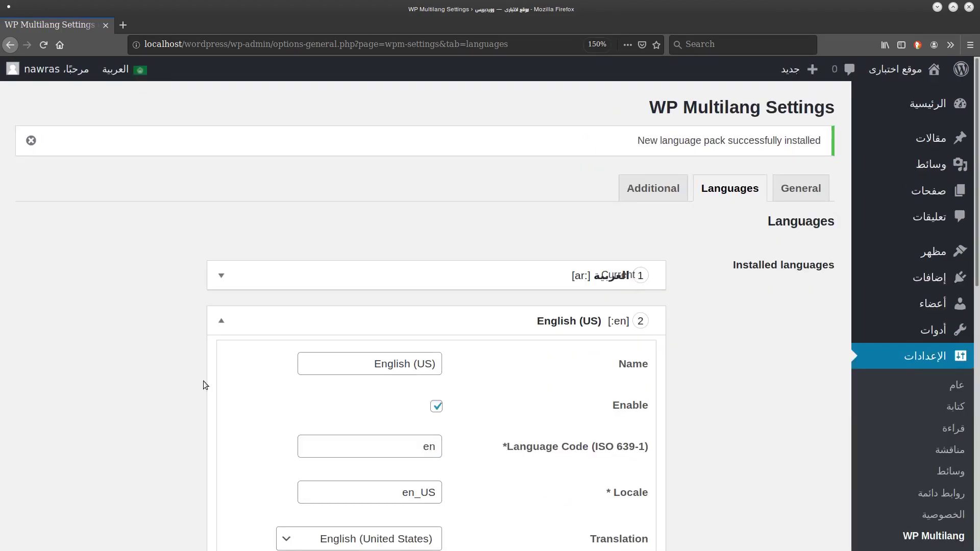
# Show the Posts list filtered to English (US), with the page zoomed to 200%.
pyautogui.click(932, 138)
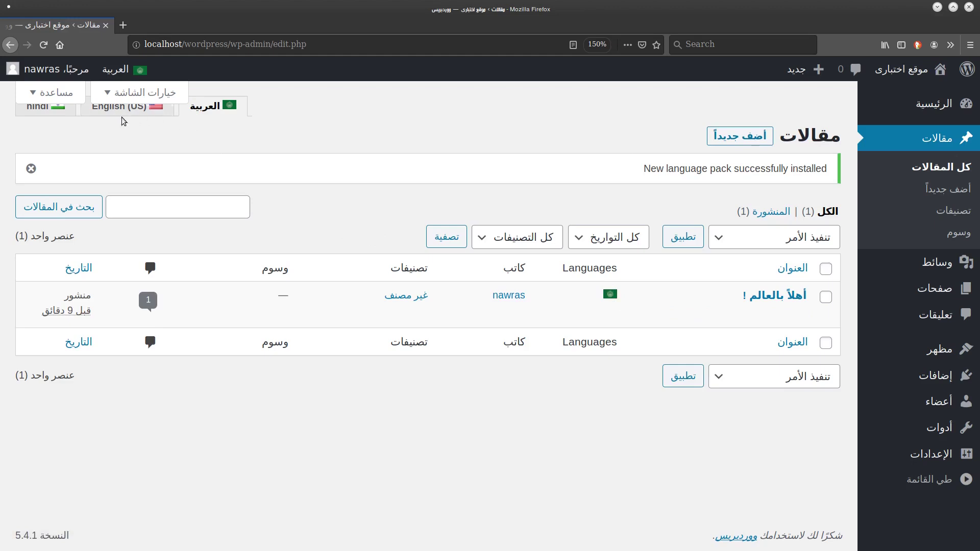
pyautogui.hotkey('ctrl', '+')
pyautogui.hotkey('ctrl', '+')
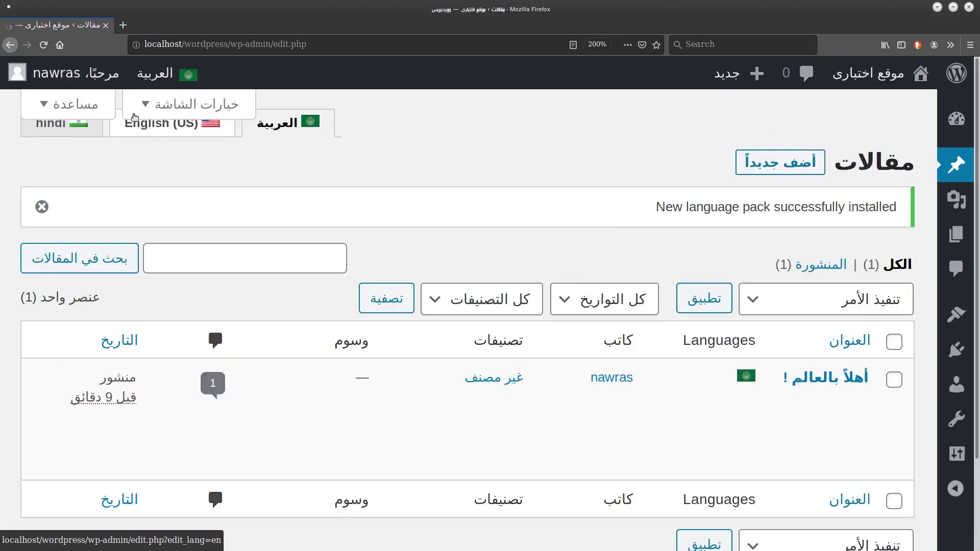
pyautogui.hotkey('ctrl', '+')
pyautogui.hotkey('ctrl', '+')
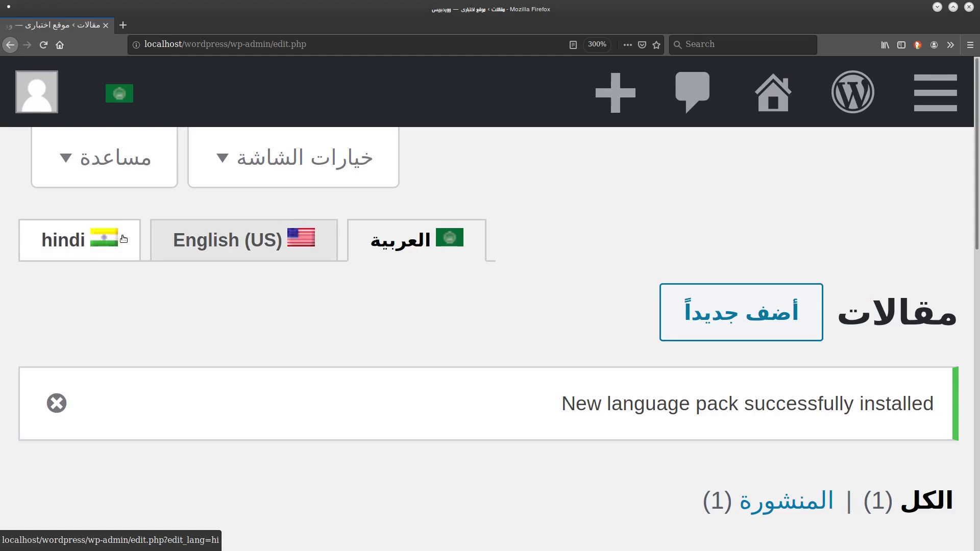
pyautogui.click(258, 240)
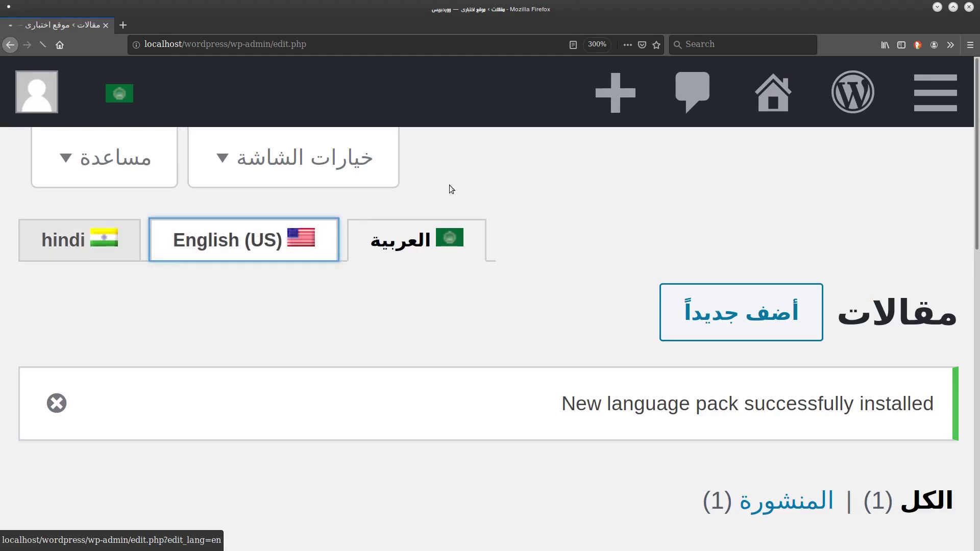
pyautogui.hotkey('ctrl', '-')
pyautogui.hotkey('ctrl', '-')
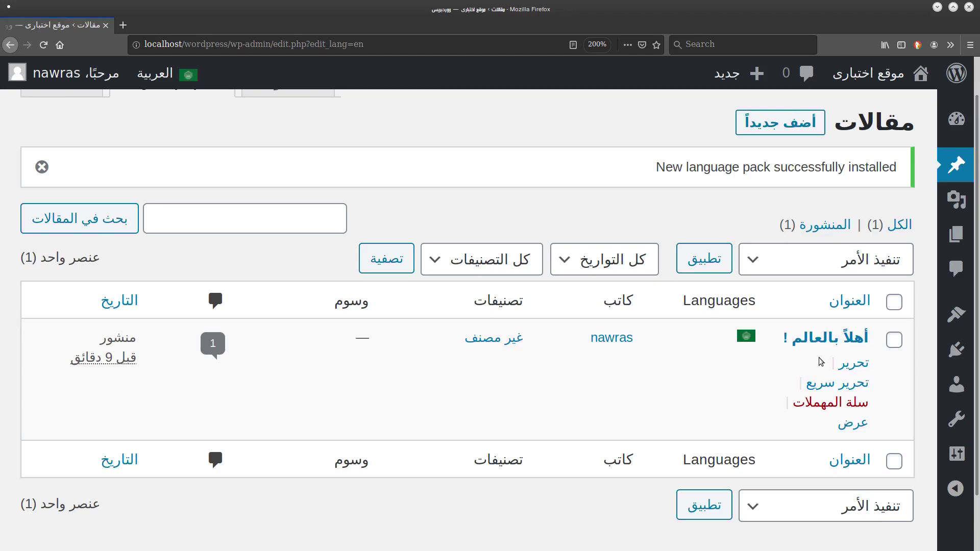
# Open the post 'أهلاً بالعالم !' in the editor, check its language choices, and go back.
pyautogui.click(856, 365)
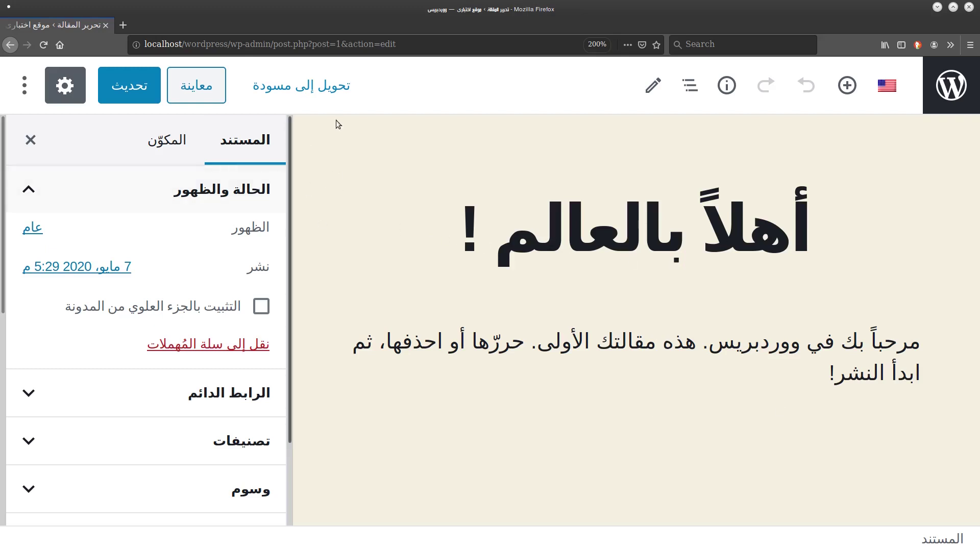
pyautogui.click(888, 86)
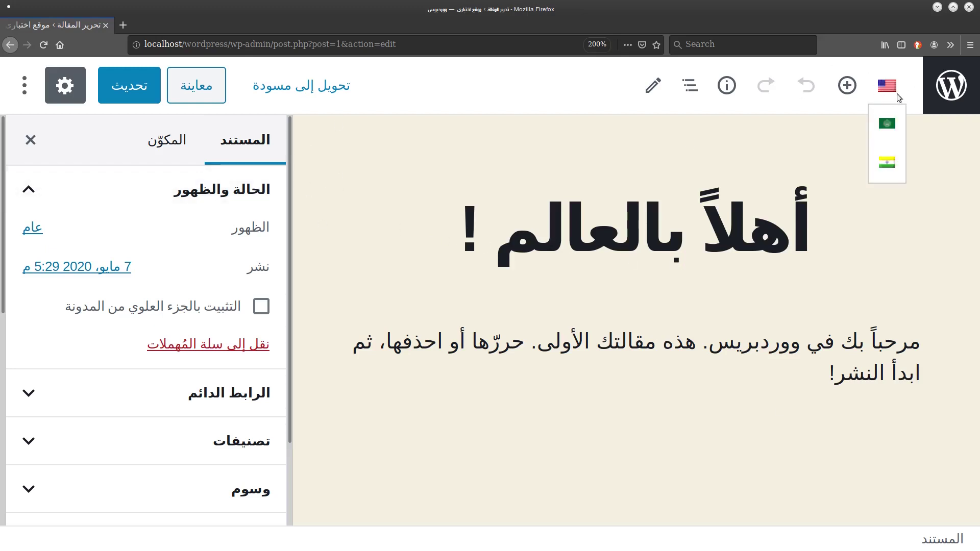
pyautogui.click(895, 88)
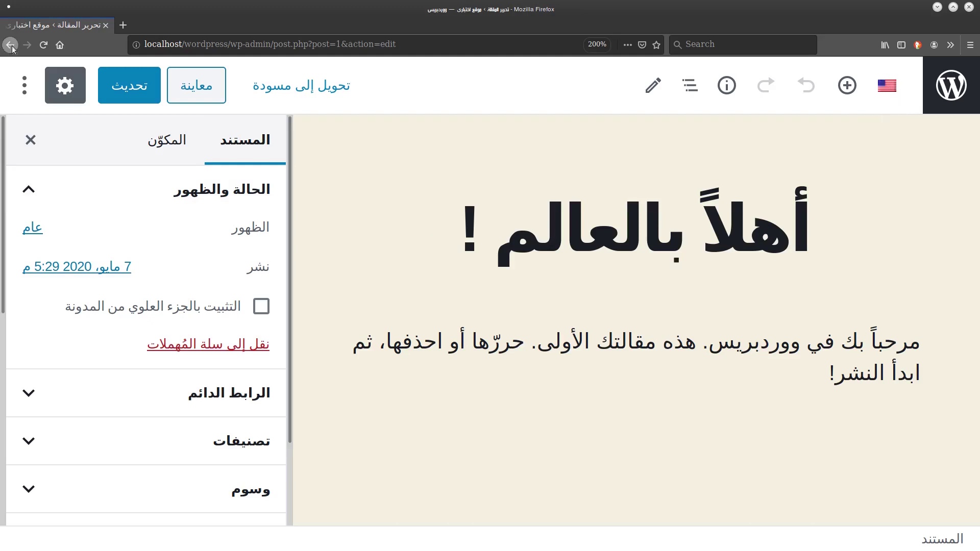
pyautogui.click(11, 46)
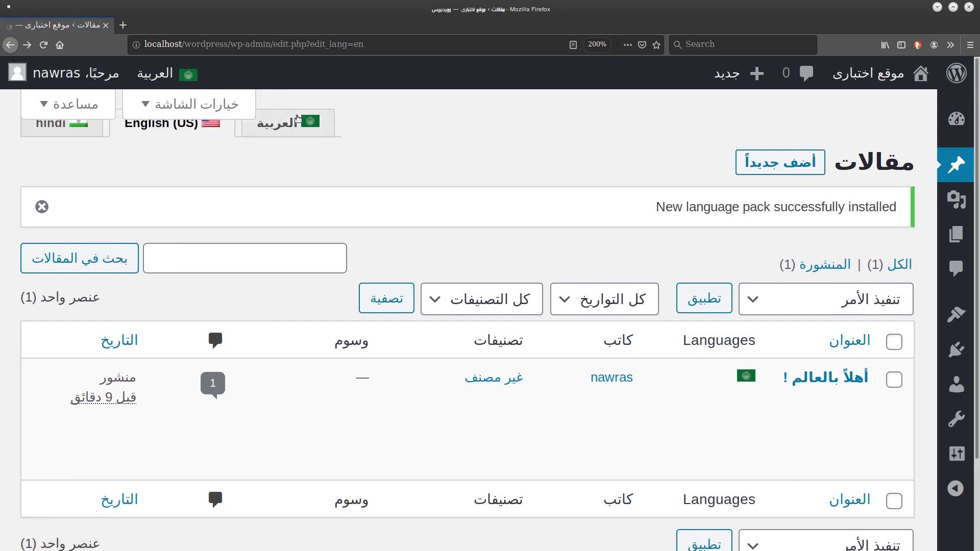
# Open the post's Hindi version and replace its Arabic title with 'Namaste'.
pyautogui.click(292, 122)
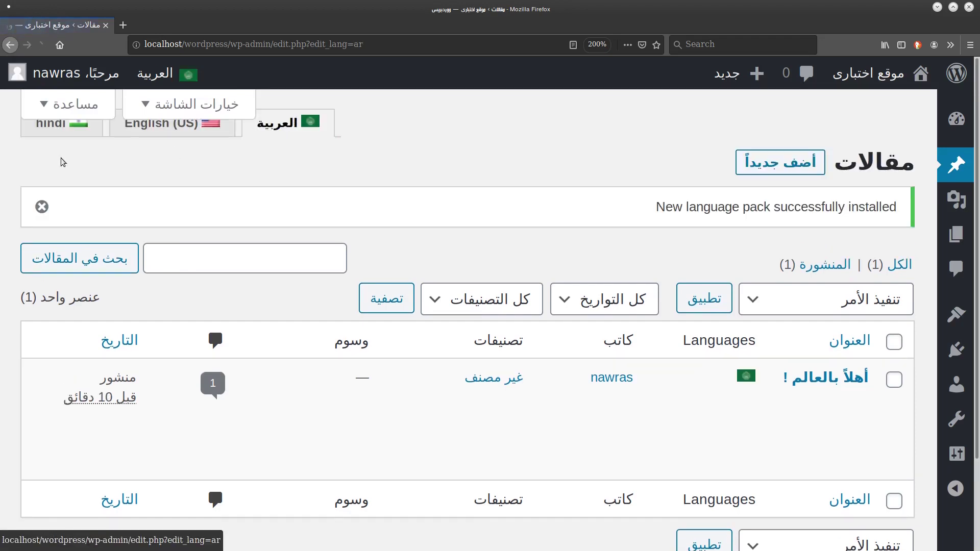
pyautogui.click(72, 126)
pyautogui.click(859, 404)
pyautogui.click(888, 86)
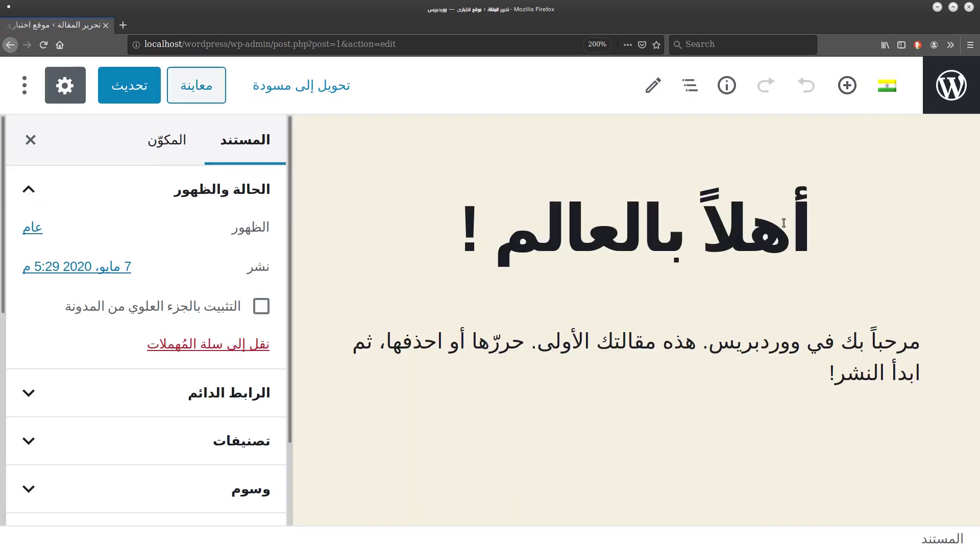
pyautogui.click(594, 230)
pyautogui.moveTo(462, 230); pyautogui.dragTo(977, 255)
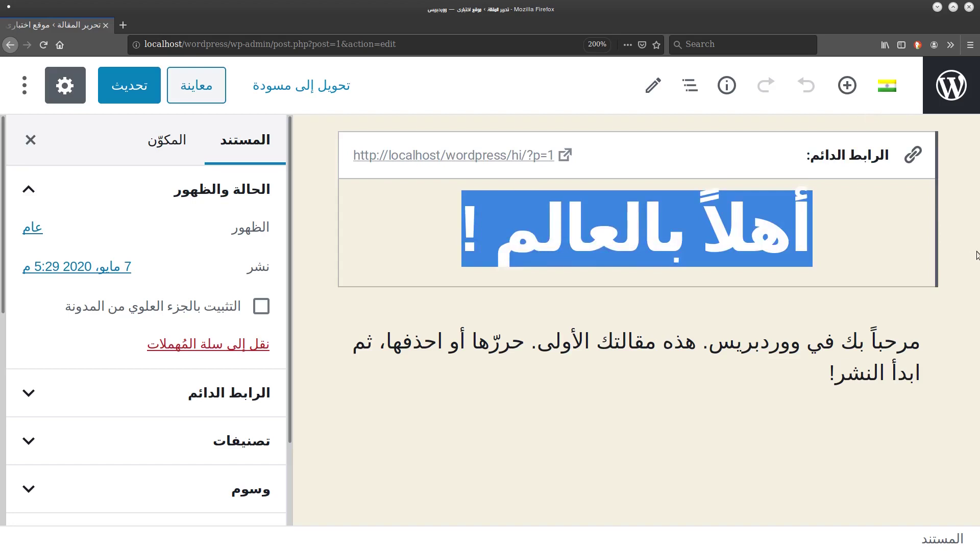
pyautogui.press('BackSpace')
pyautogui.write('Namaste')
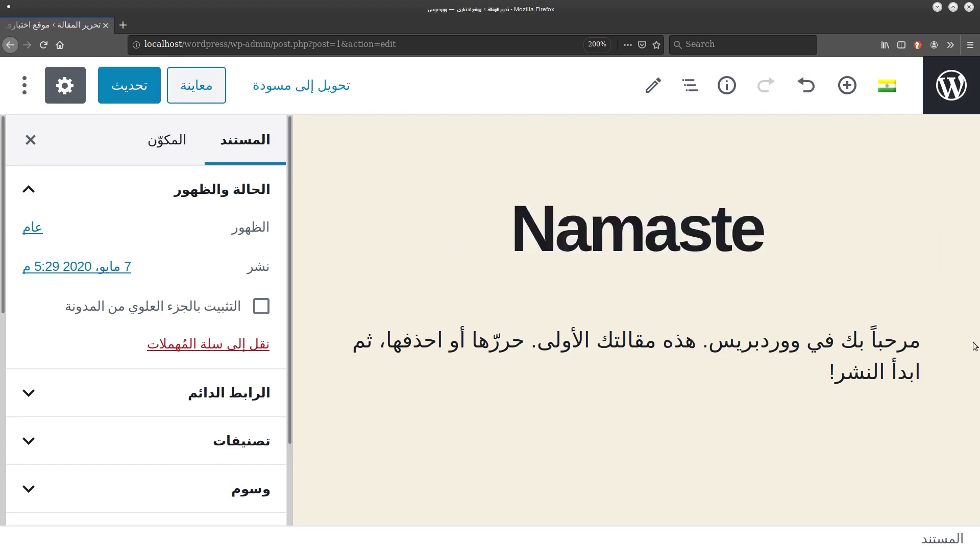
# Replace the paragraph with 'Aap kaise ho?', update, and switch the editor to English.
pyautogui.click(862, 383)
pyautogui.press('BackSpace')
pyautogui.doubleClick(852, 364)
pyautogui.hotkey('ctrl', 'a')
pyautogui.press('BackSpace')
pyautogui.write('App')
pyautogui.press('BackSpace')
pyautogui.press('BackSpace')
pyautogui.write('ap kaise ho?')
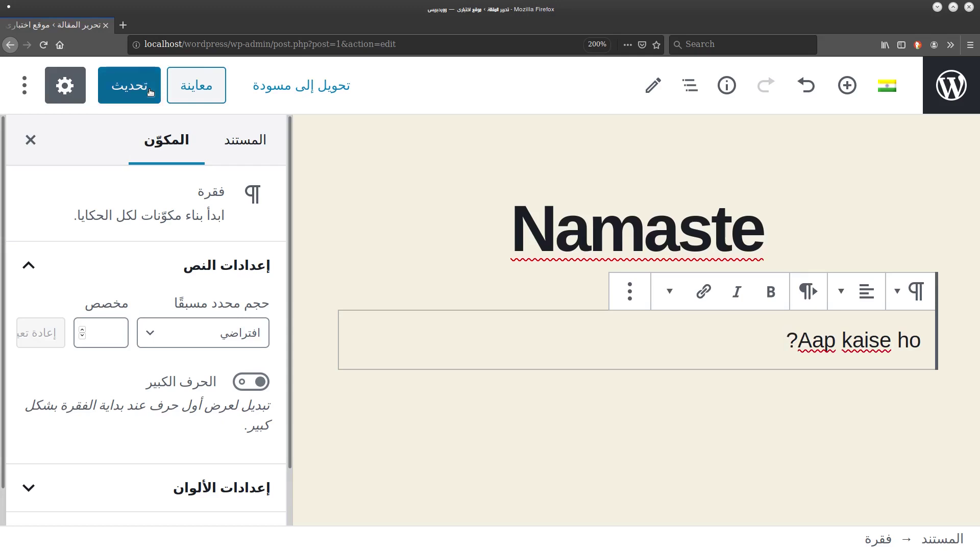
pyautogui.click(129, 85)
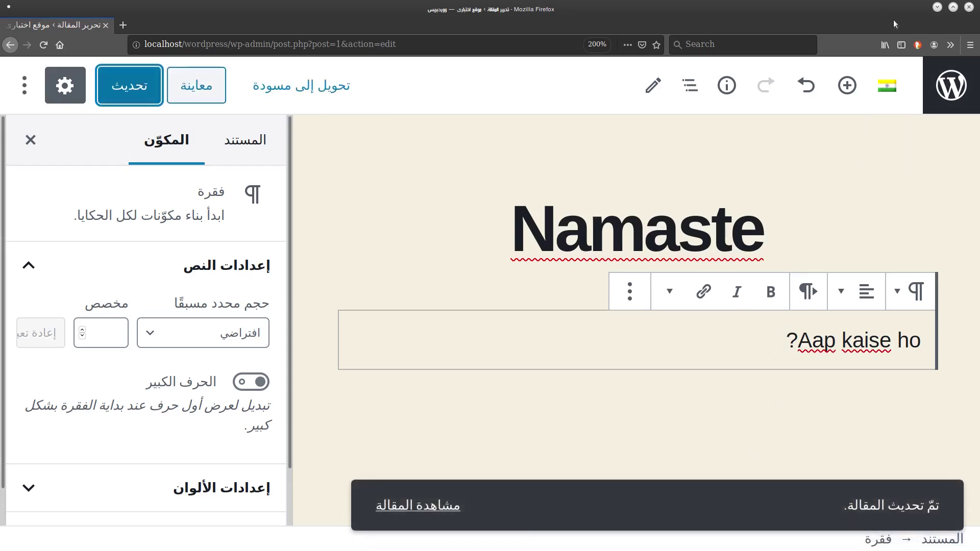
pyautogui.moveTo(888, 86)
pyautogui.click(887, 161)
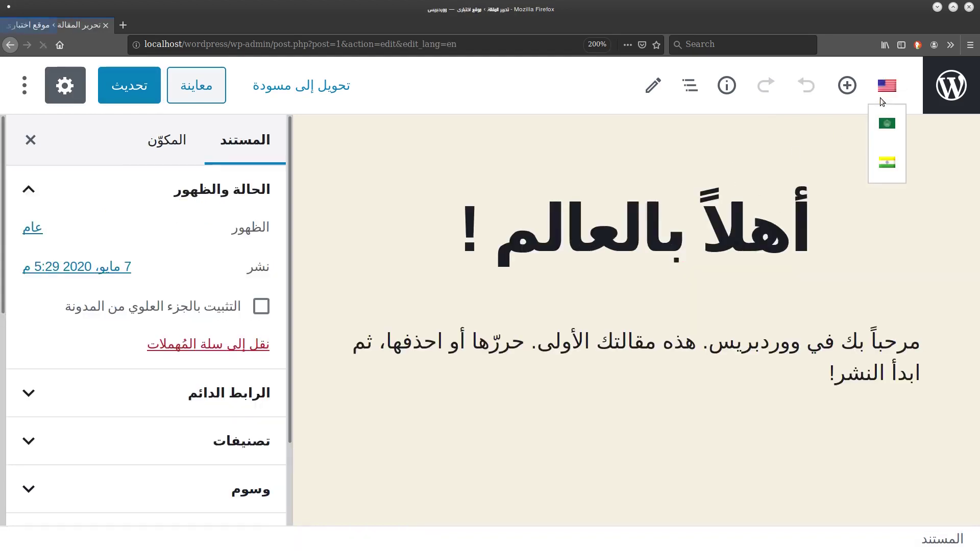
# Retitle the English version 'Hello WOrld', set its paragraph to 'How are you?', and update.
pyautogui.tripleClick(694, 227)
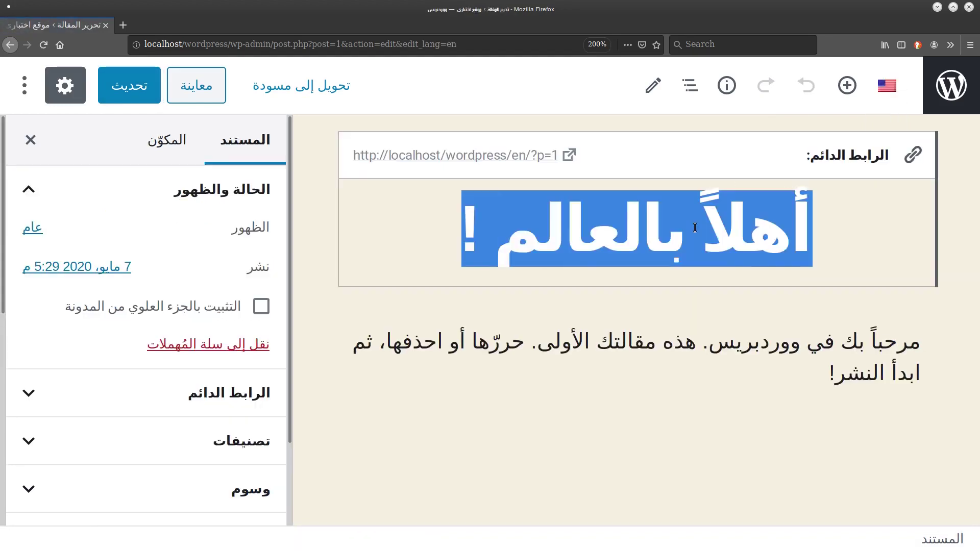
pyautogui.press('BackSpace')
pyautogui.write('Hello')
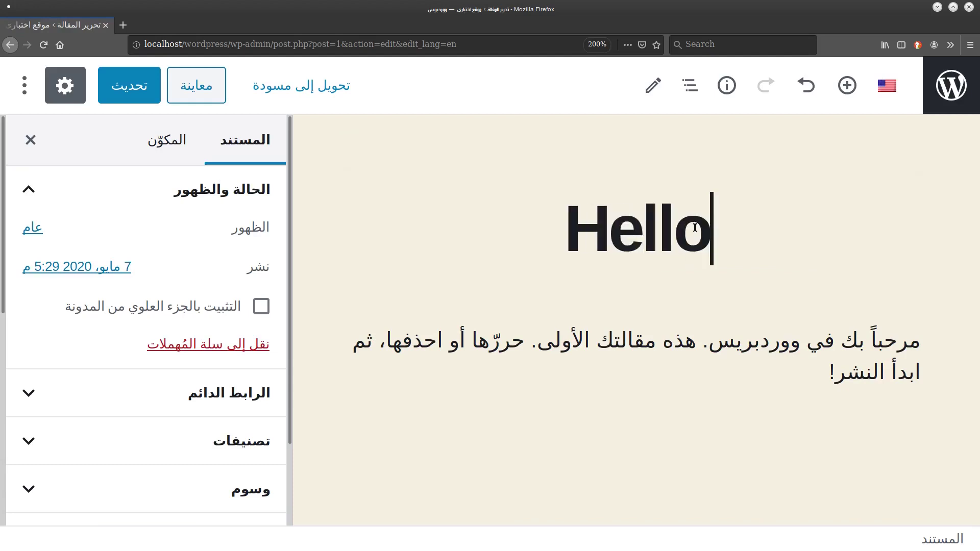
pyautogui.write(' WOrld')
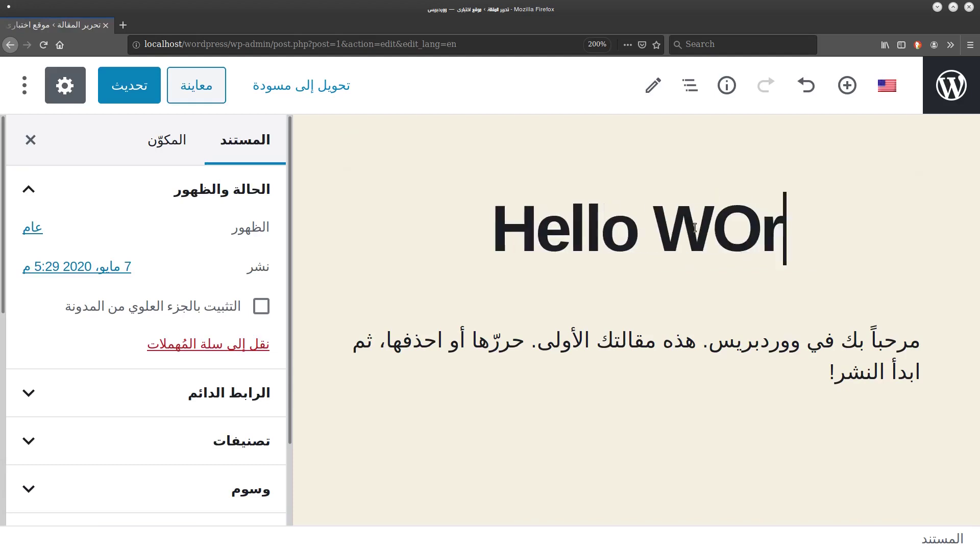
pyautogui.tripleClick(785, 335)
pyautogui.write('How')
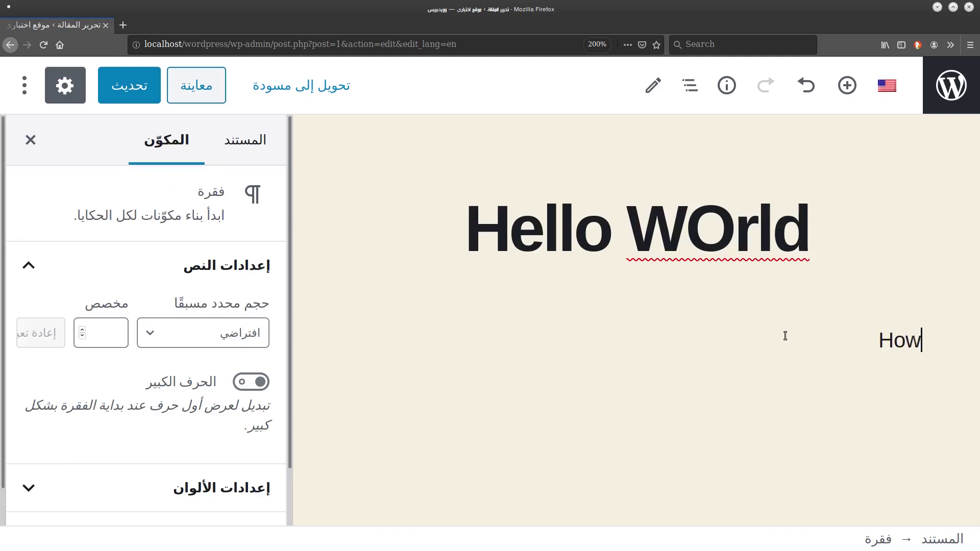
pyautogui.write(' are you?')
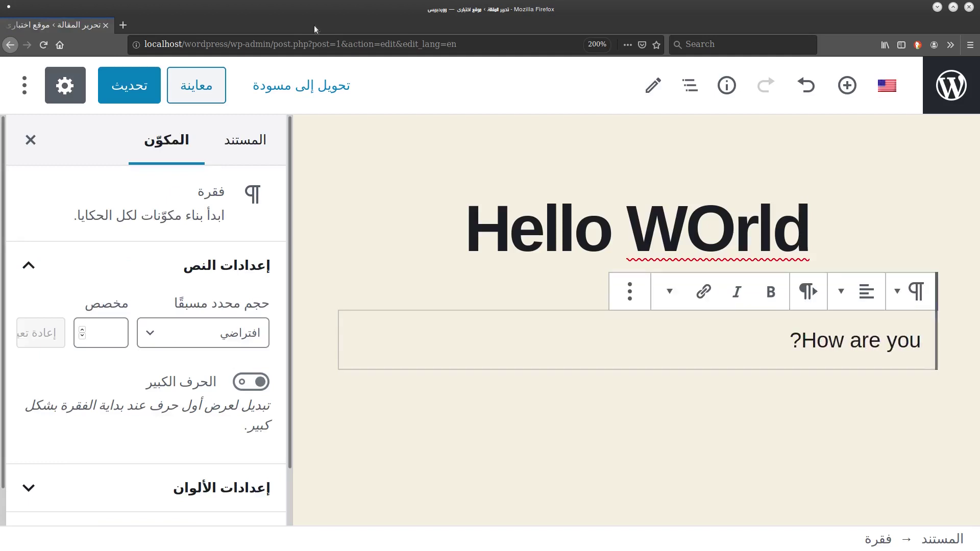
pyautogui.click(117, 84)
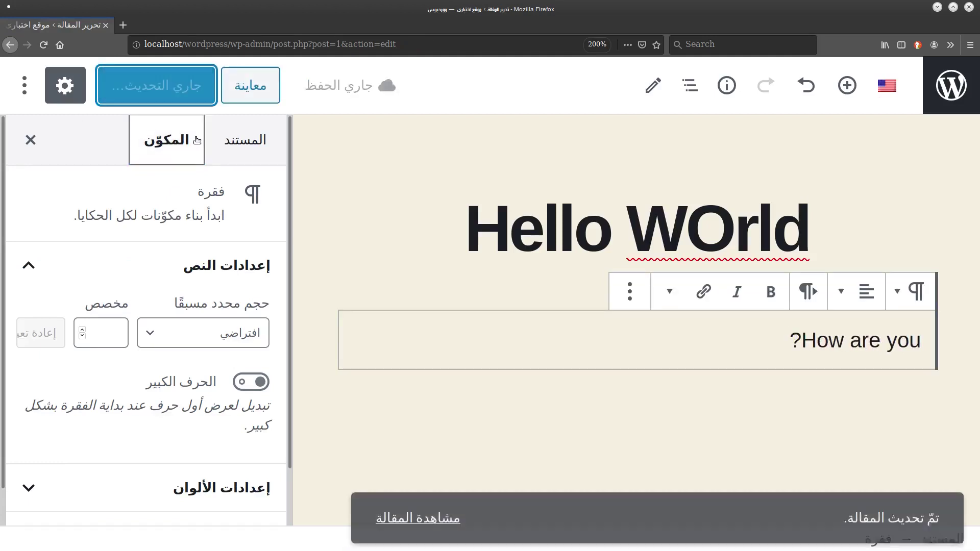
# Turn off Fullscreen mode in the editor options.
pyautogui.click(24, 86)
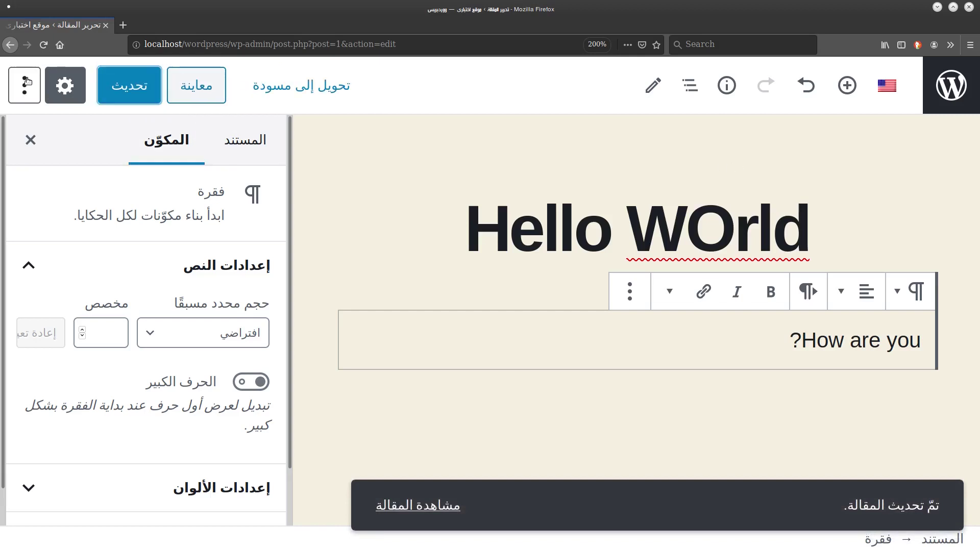
pyautogui.click(146, 297)
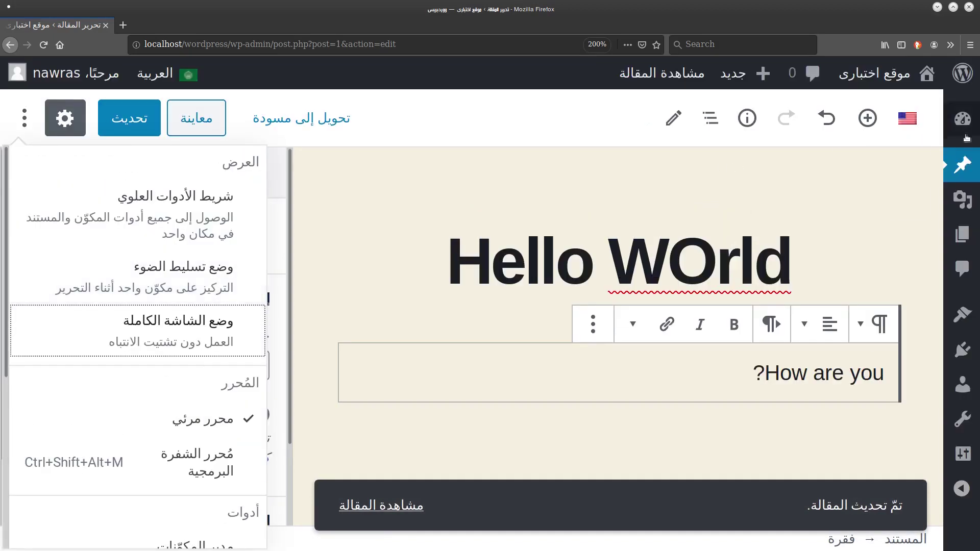
pyautogui.hotkey('ctrl', '-')
pyautogui.hotkey('ctrl', '-')
# Open All Posts and filter the list by Hindi, then by Arabic.
pyautogui.click(945, 167)
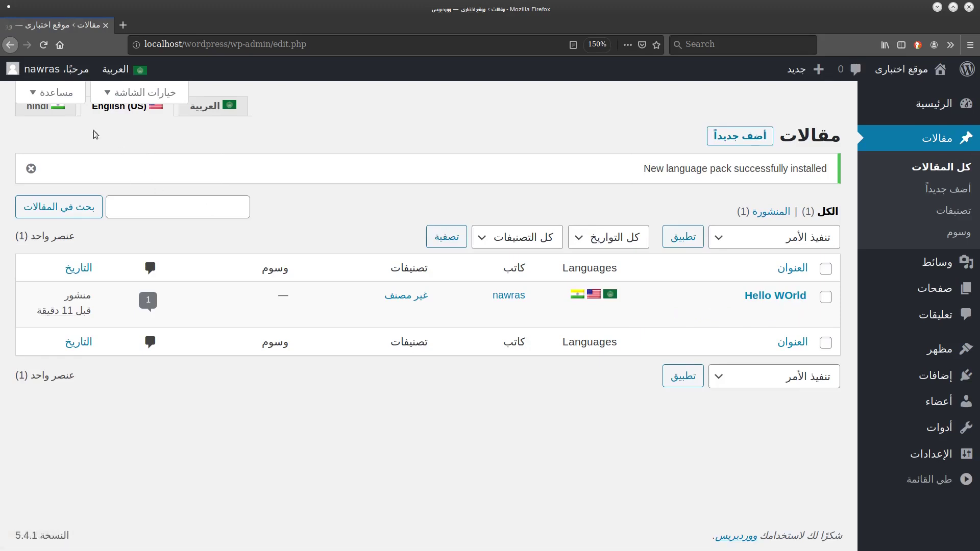
pyautogui.click(57, 110)
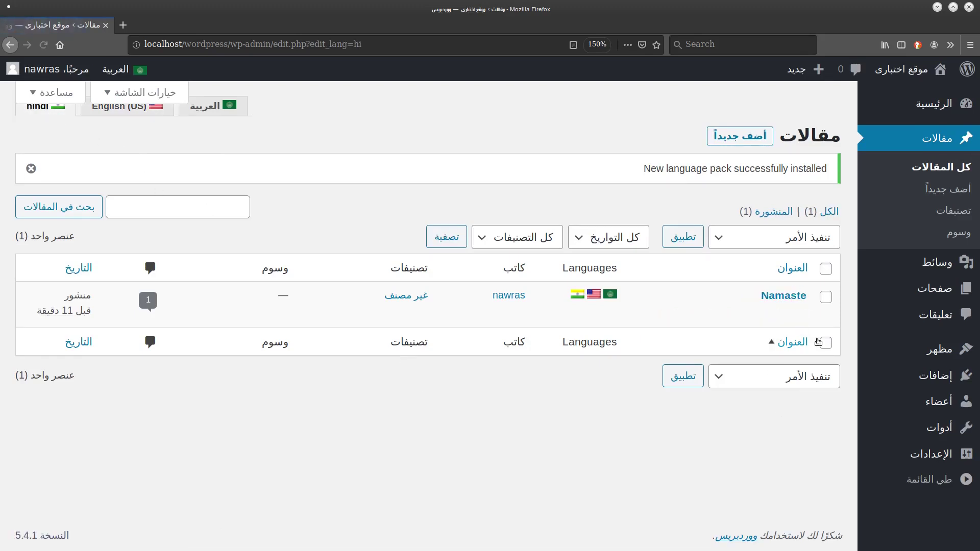
pyautogui.click(212, 106)
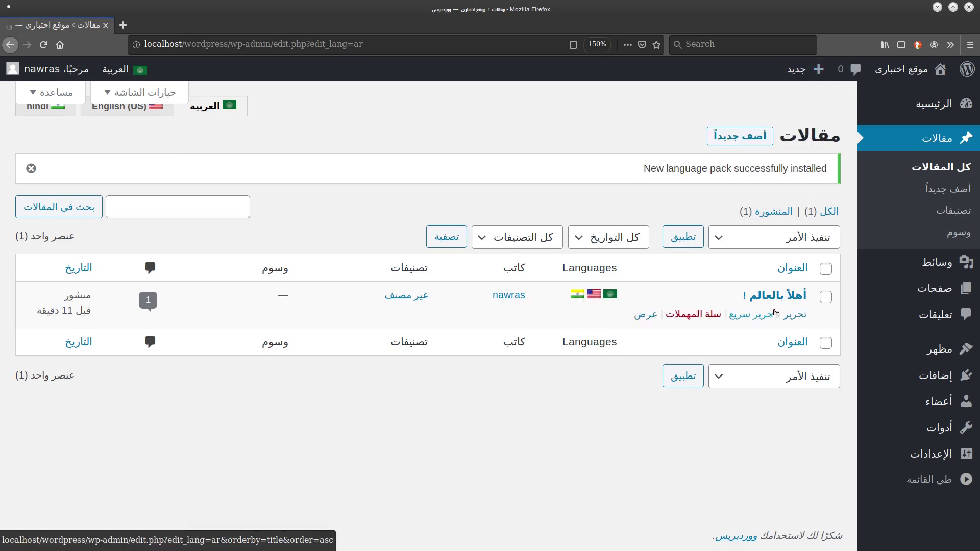
# View the Arabic post 'أهلاً بالعالم !' on the site, then return to the posts list.
pyautogui.click(655, 315)
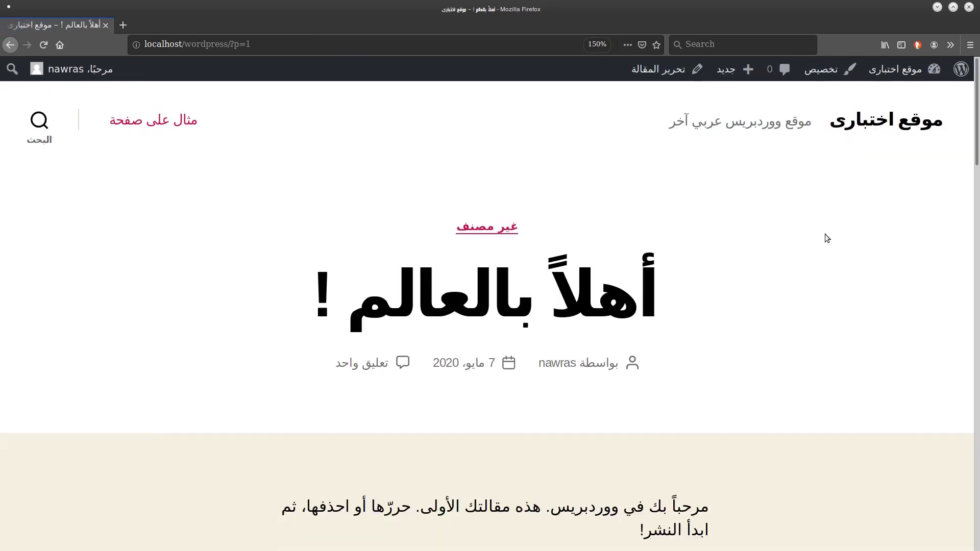
pyautogui.scroll(-15, 869, 192)
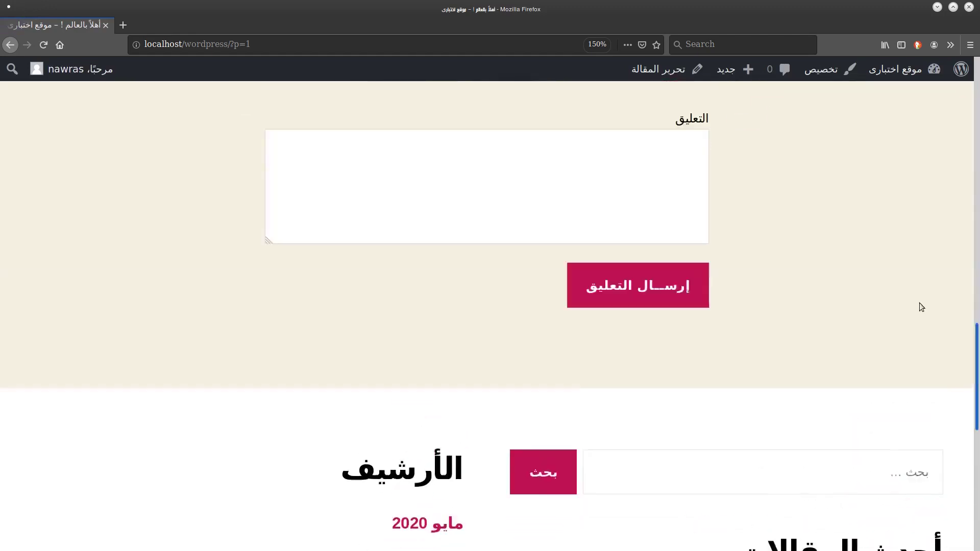
pyautogui.scroll(15, 919, 220)
pyautogui.click(10, 45)
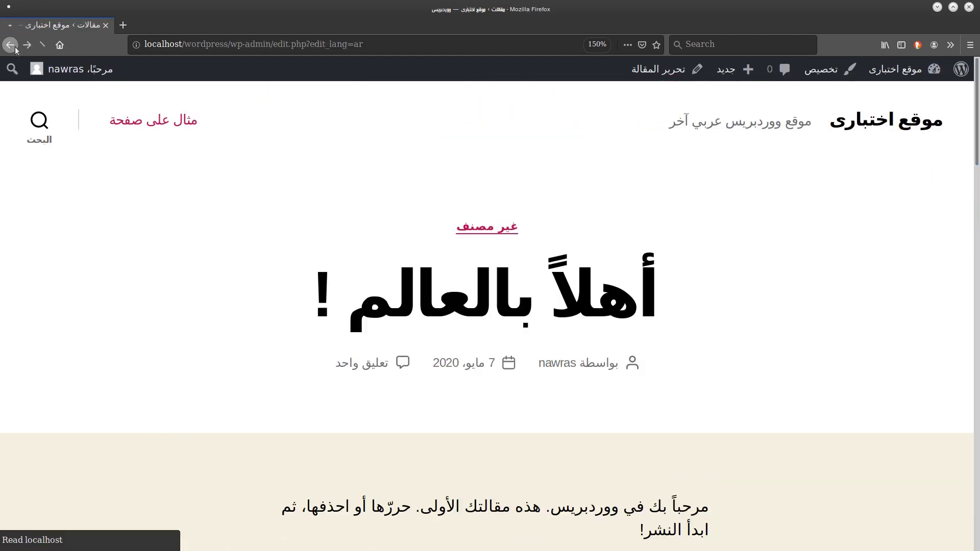
pyautogui.moveTo(907, 361)
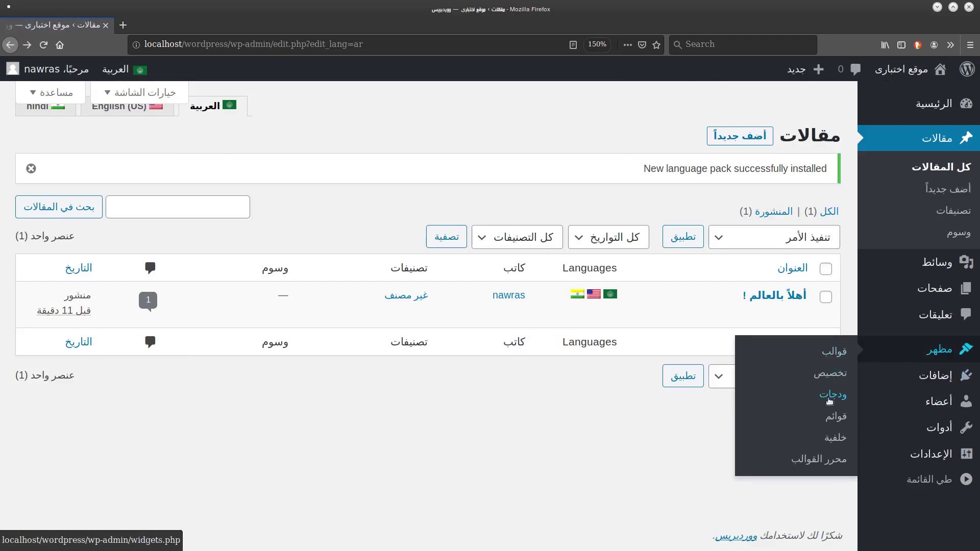
# Add a Language Switcher widget to Footer #1 and title it اللغات.
pyautogui.click(834, 395)
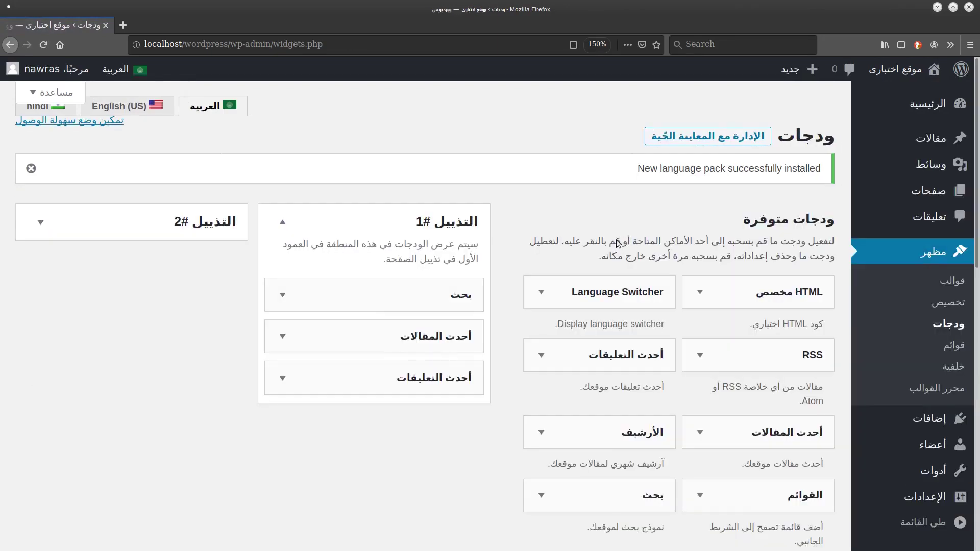
pyautogui.scroll(-3, 590, 241)
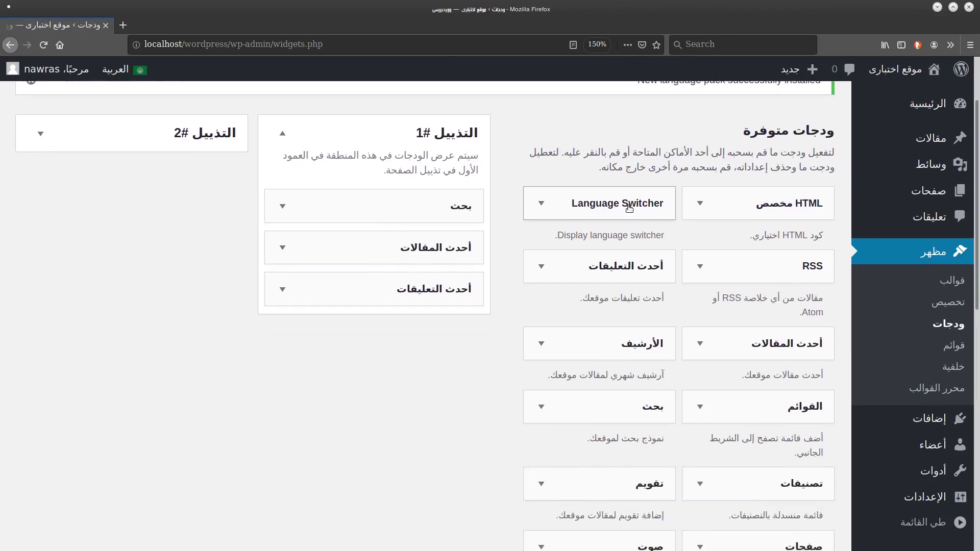
pyautogui.moveTo(612, 197); pyautogui.dragTo(373, 206)
pyautogui.doubleClick(432, 261)
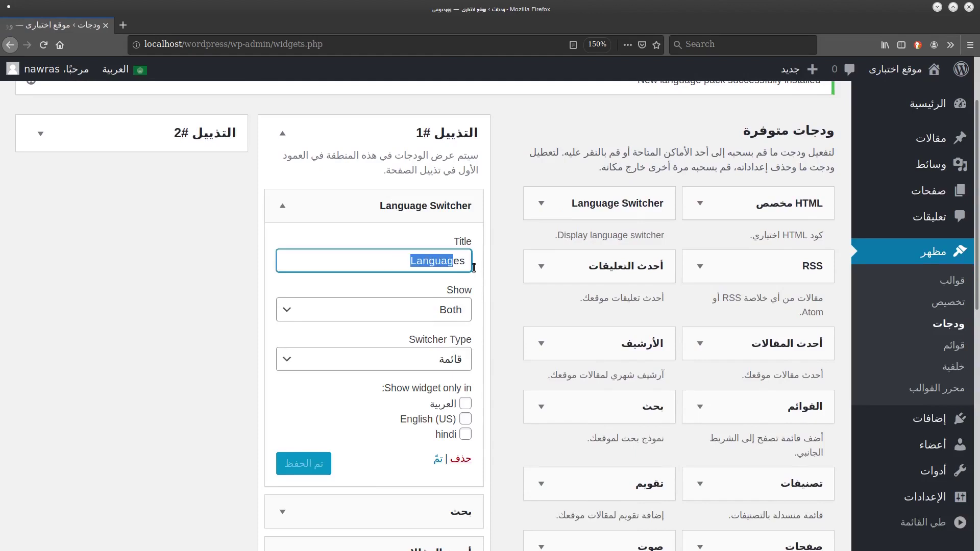
pyautogui.write('h')
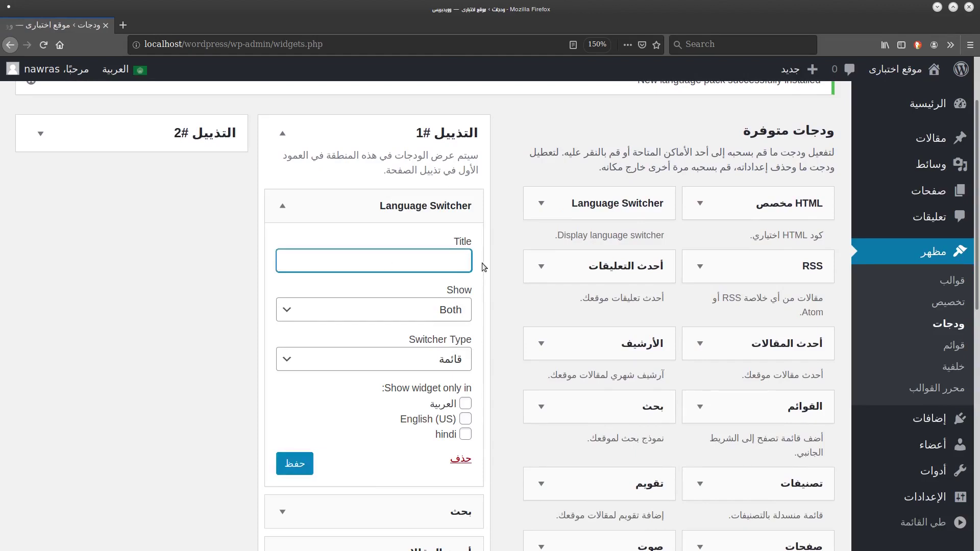
pyautogui.write('اللغات')
# Show the widget for العربية and English (US), save it, and open the site front end.
pyautogui.scroll(-3, 483, 267)
pyautogui.click(466, 315)
pyautogui.click(466, 329)
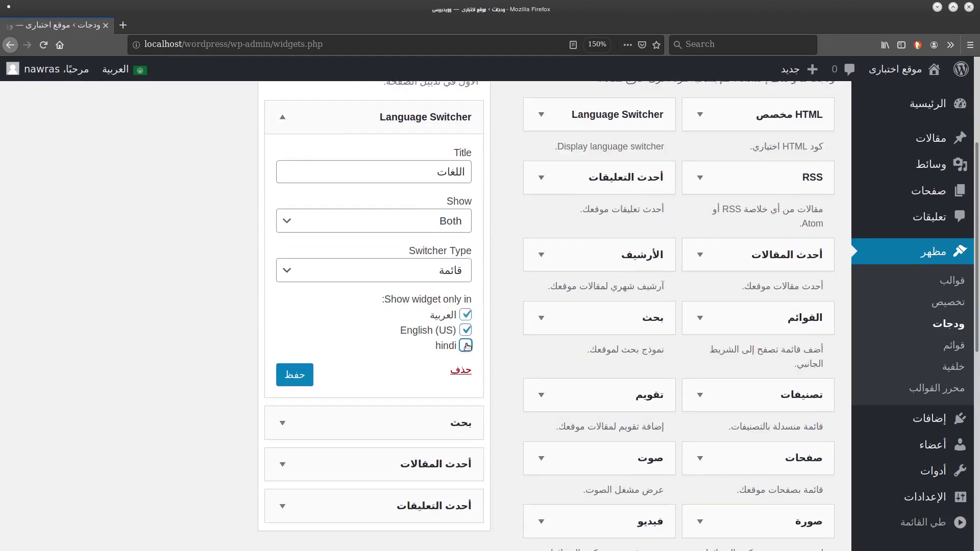
pyautogui.click(296, 374)
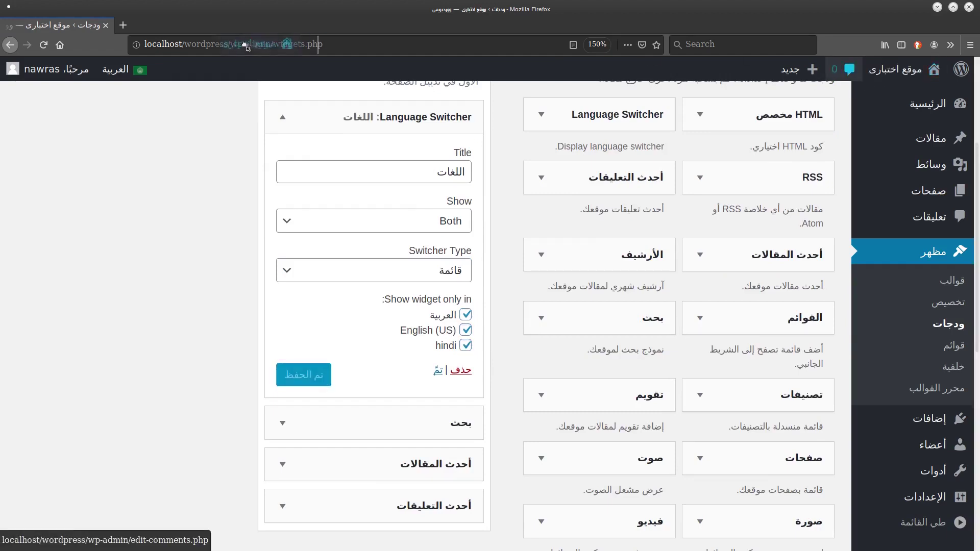
pyautogui.click(898, 69)
# Open the Arabic post from the home page and switch it to its hindi version.
pyautogui.scroll(5, 900, 249)
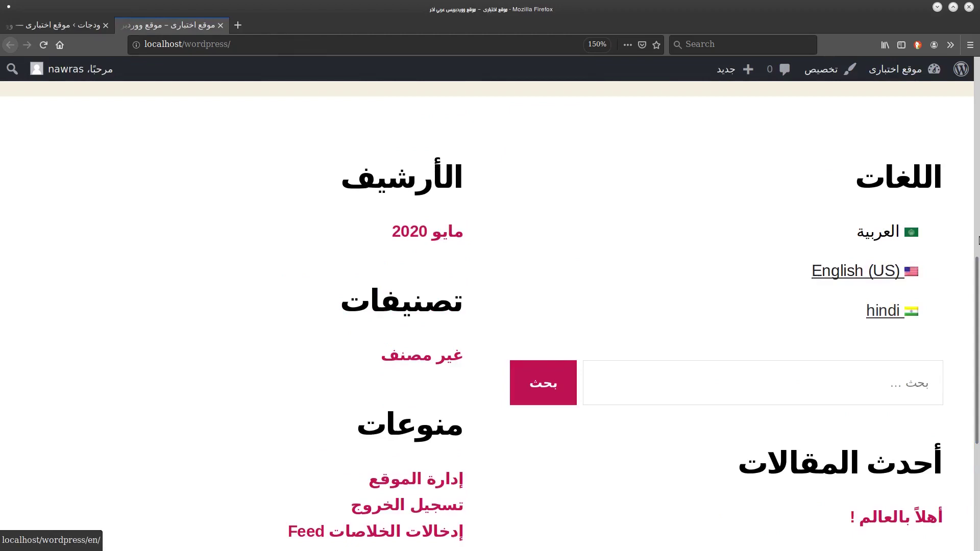
pyautogui.click(975, 74)
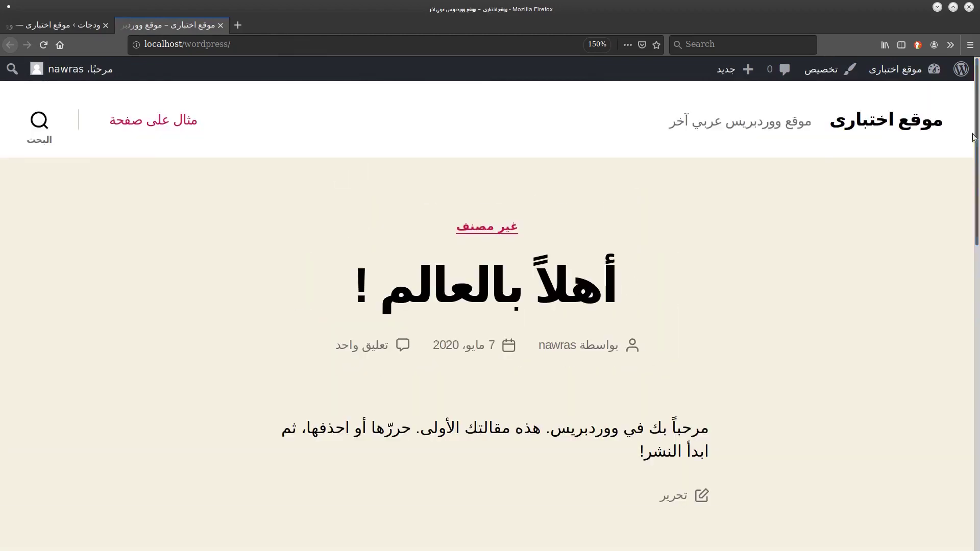
pyautogui.click(566, 289)
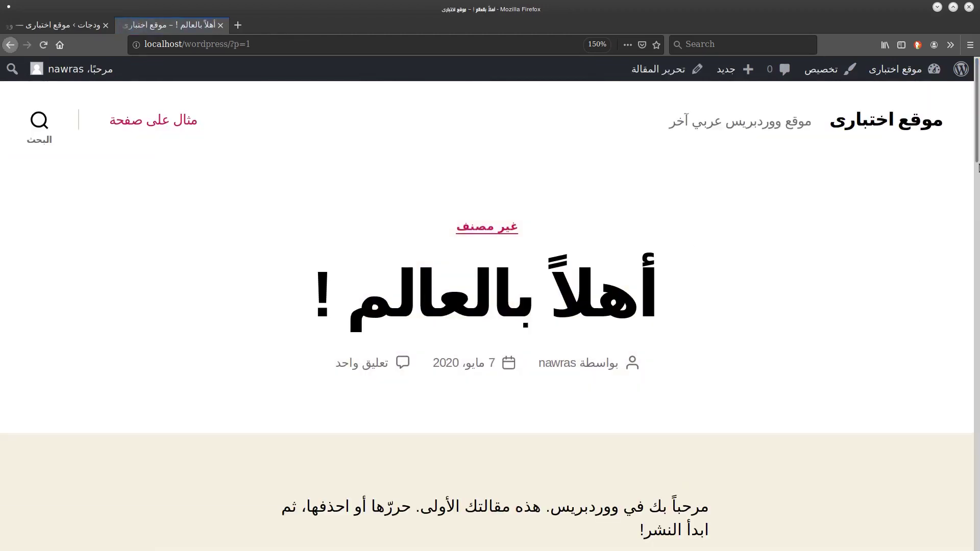
pyautogui.scroll(-10, 922, 256)
pyautogui.scroll(-8, 935, 390)
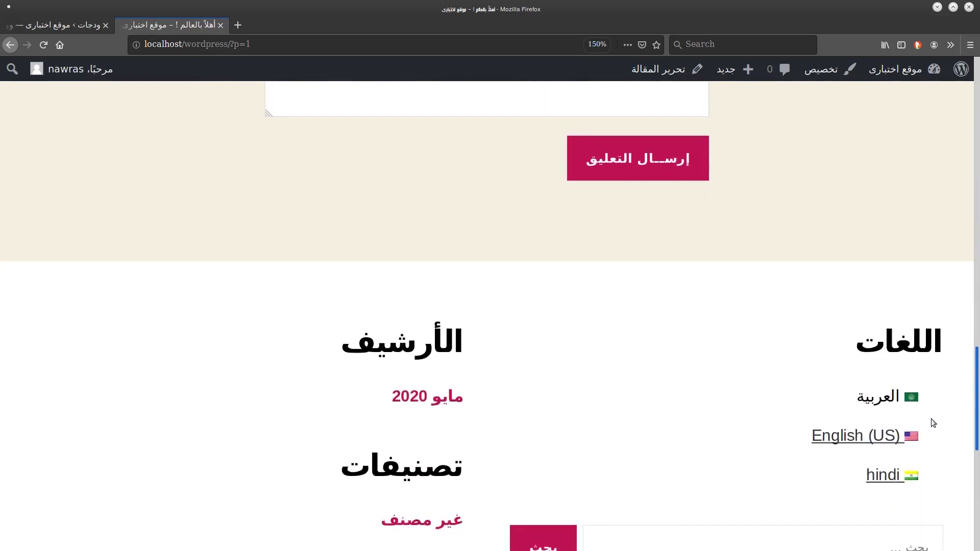
pyautogui.click(886, 476)
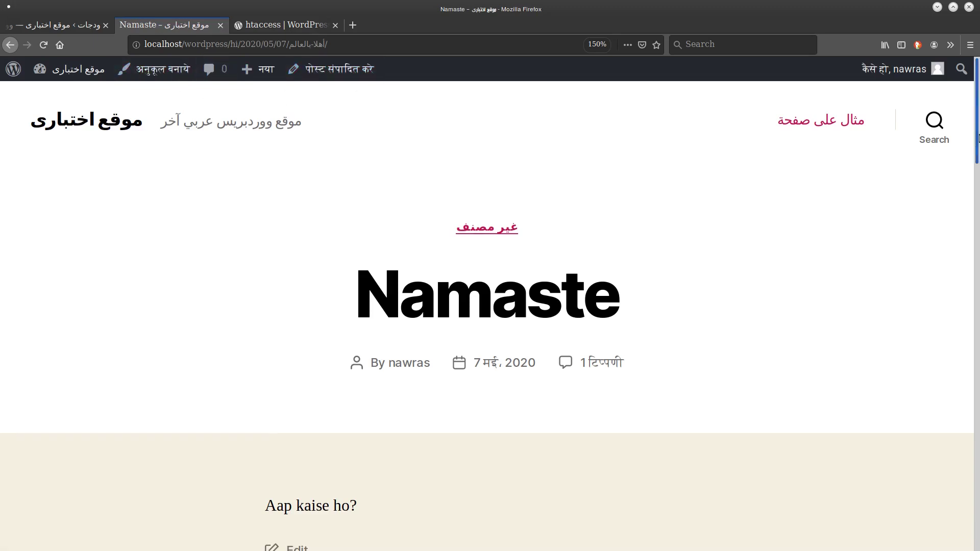
# Switch the post to its English (US) version.
pyautogui.scroll(-5, 964, 215)
pyautogui.scroll(-7, 916, 332)
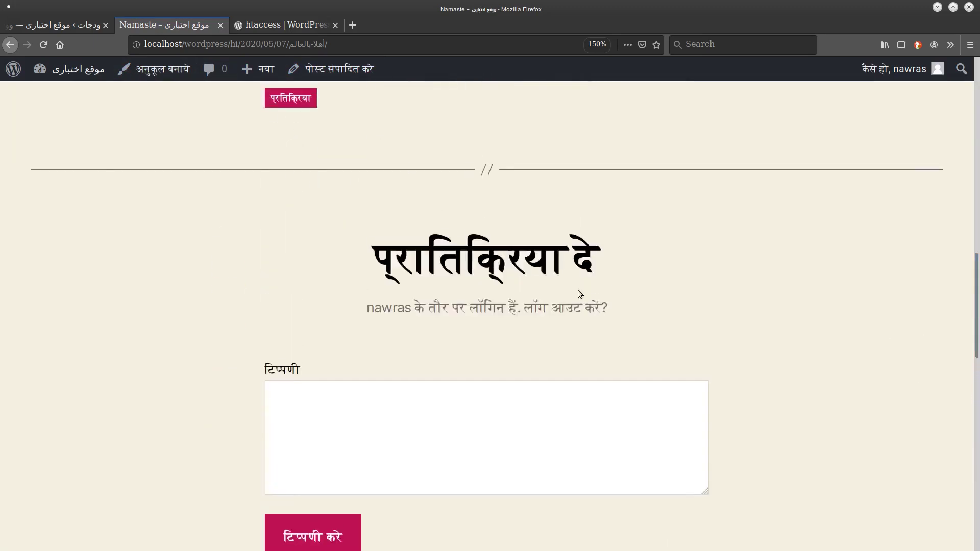
pyautogui.scroll(-8, 959, 421)
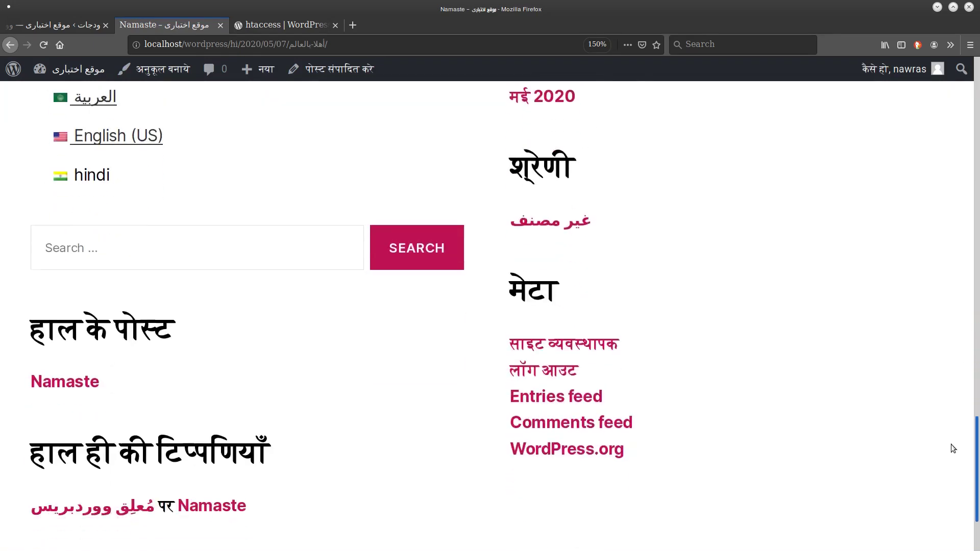
pyautogui.scroll(-1, 936, 475)
pyautogui.scroll(5, 932, 408)
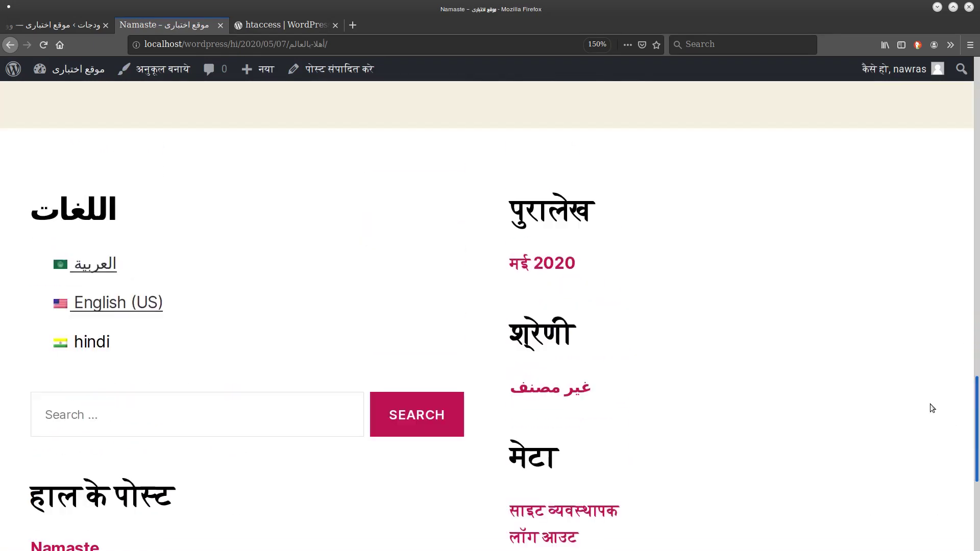
pyautogui.click(93, 305)
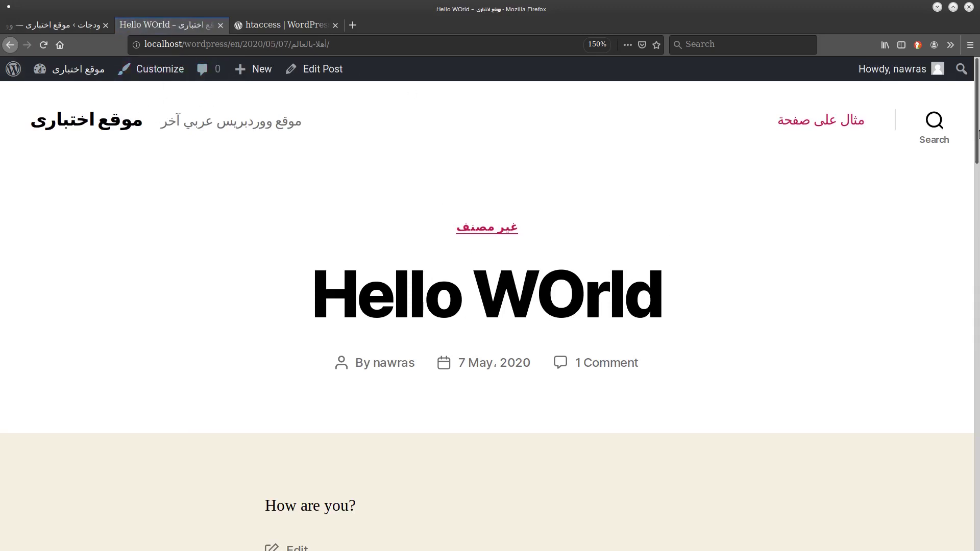
# Switch the post back to Arabic, then return to the widgets admin screen.
pyautogui.scroll(-15, 937, 266)
pyautogui.scroll(5, 899, 420)
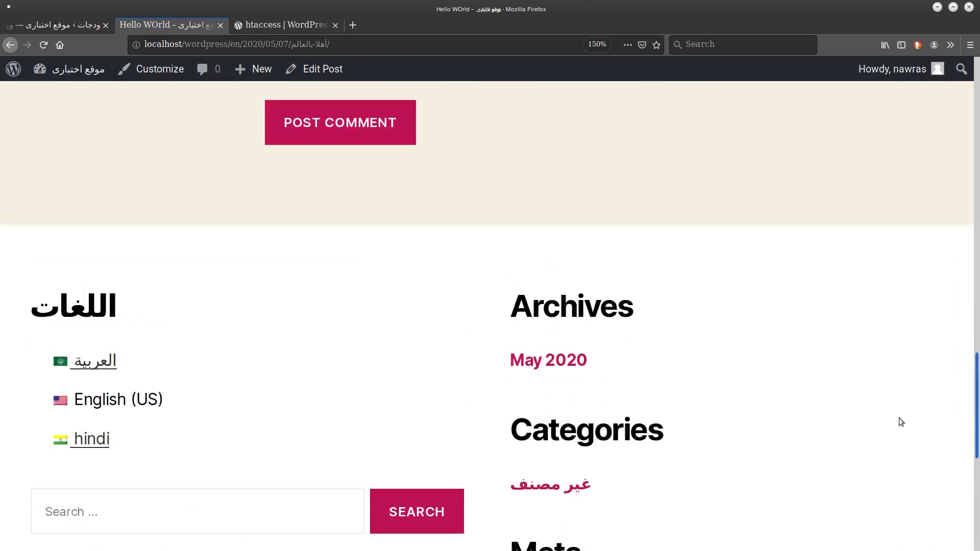
pyautogui.click(84, 391)
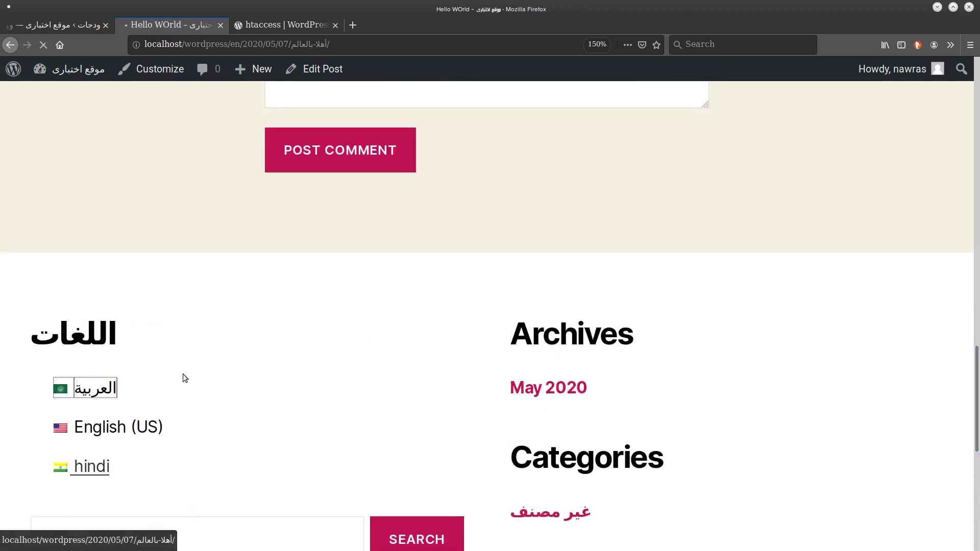
pyautogui.scroll(-5, 958, 162)
pyautogui.scroll(5, 964, 112)
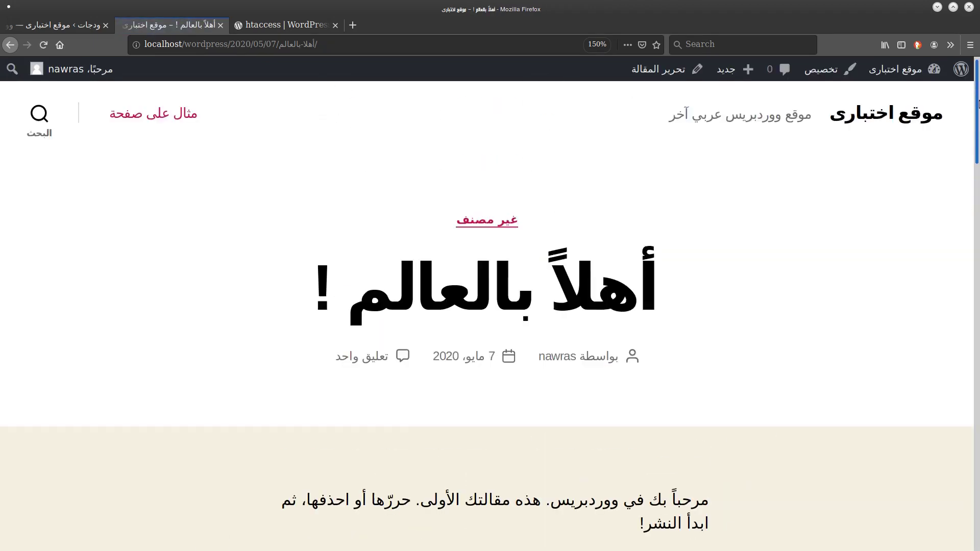
pyautogui.scroll(-15, 891, 444)
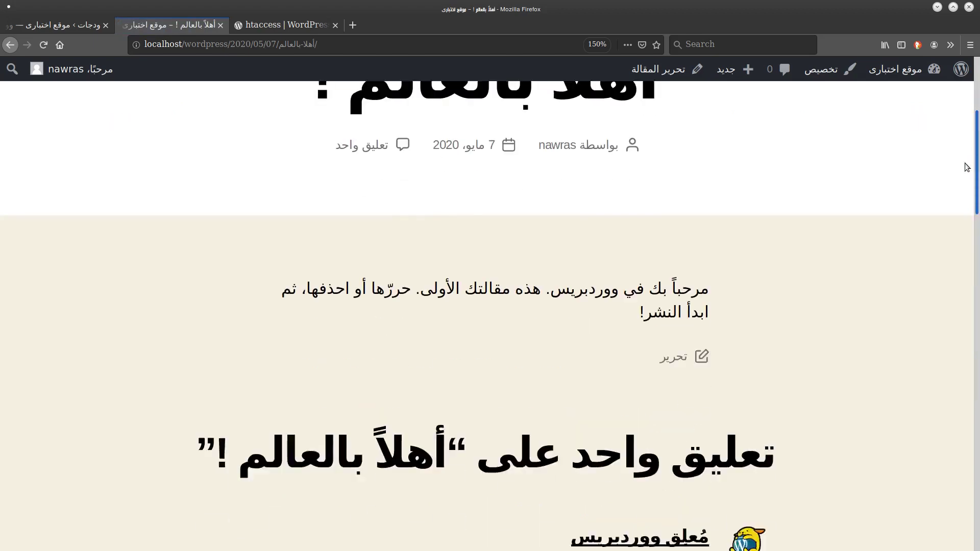
pyautogui.scroll(-4, 891, 445)
pyautogui.scroll(20, 905, 321)
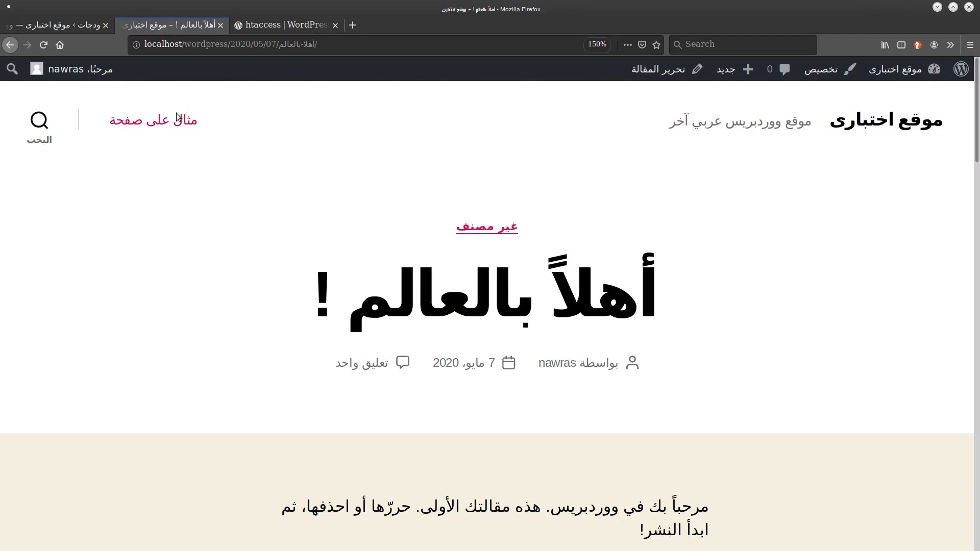
pyautogui.click(61, 24)
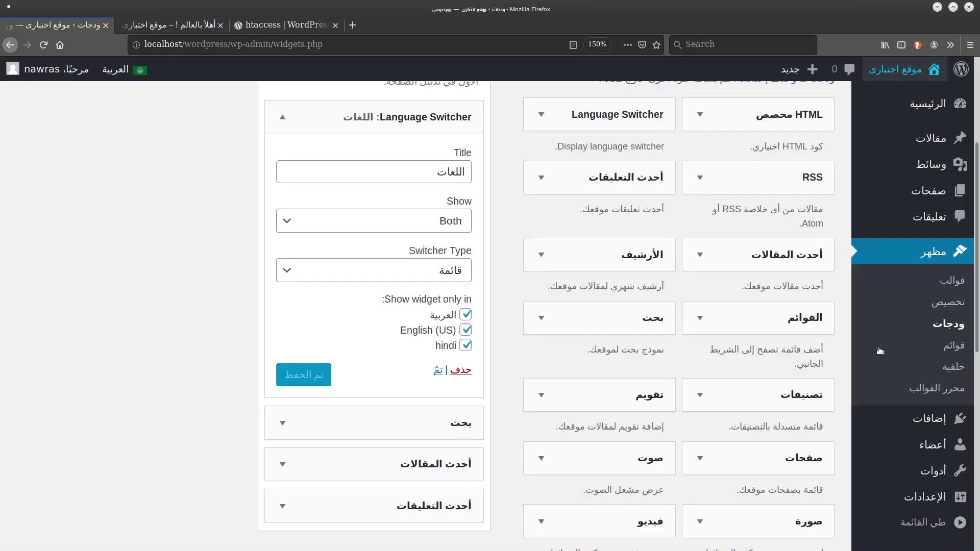
# Create a new menu named العلوية.
pyautogui.click(949, 349)
pyautogui.click(478, 356)
pyautogui.write('f')
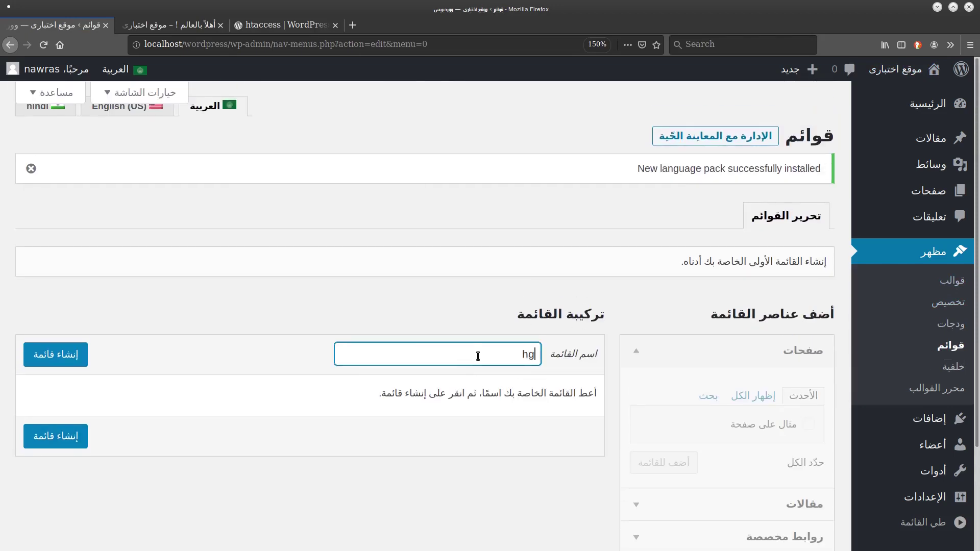
pyautogui.press('Return')
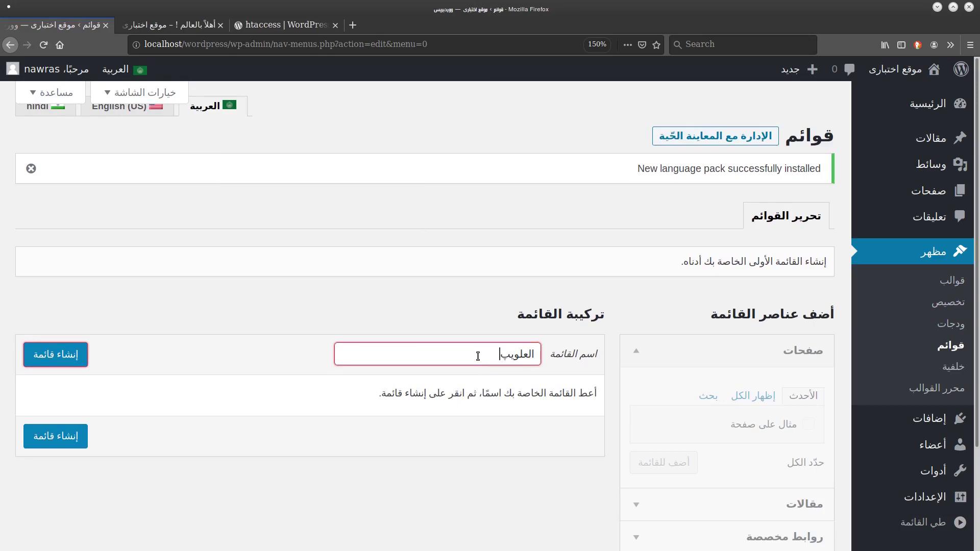
pyautogui.write('العلوية')
pyautogui.press('Return')
# Add the Languages language-switcher item to the menu and save it.
pyautogui.scroll(-3, 511, 358)
pyautogui.click(652, 453)
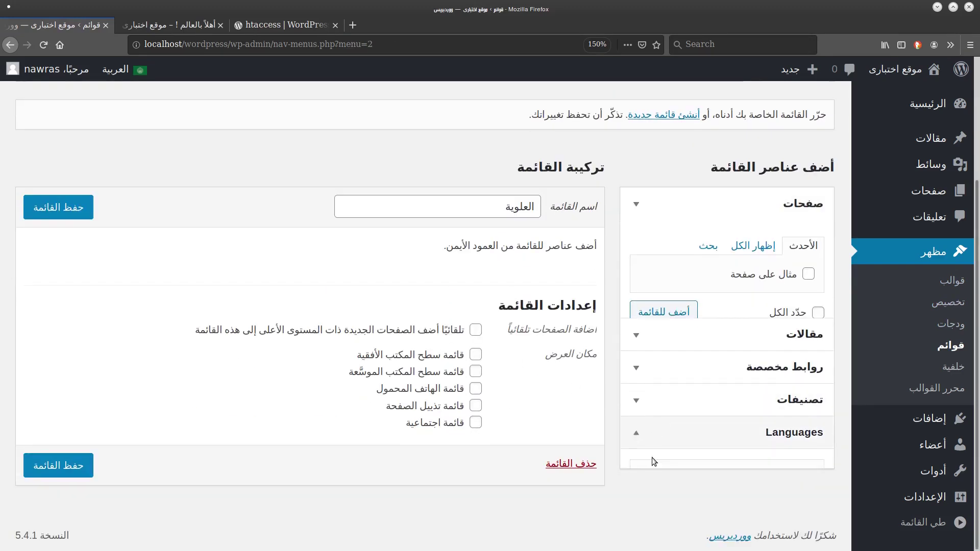
pyautogui.click(809, 391)
pyautogui.click(664, 433)
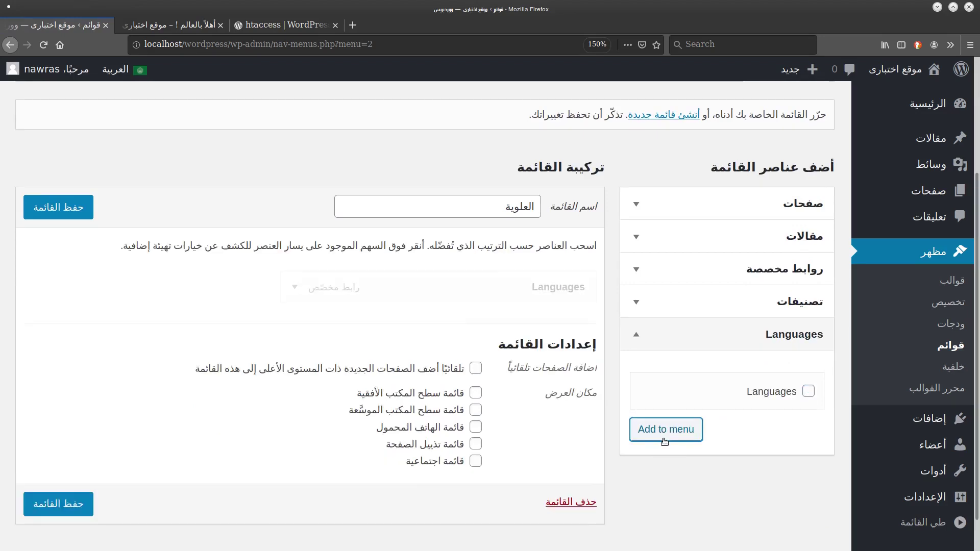
pyautogui.click(87, 213)
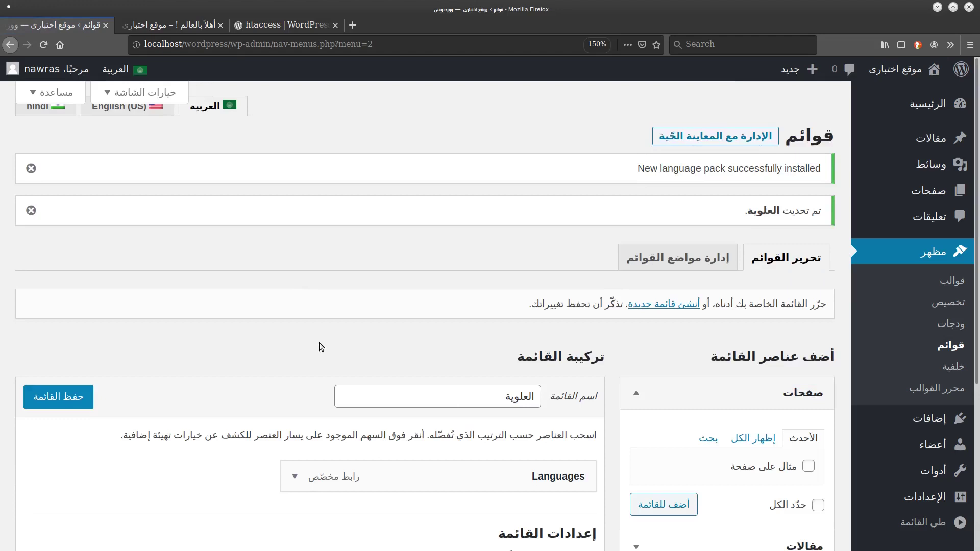
# Relabel the Languages item اللغات, show it for Arabic and hindi, and save the menu.
pyautogui.scroll(-5, 319, 343)
pyautogui.click(296, 255)
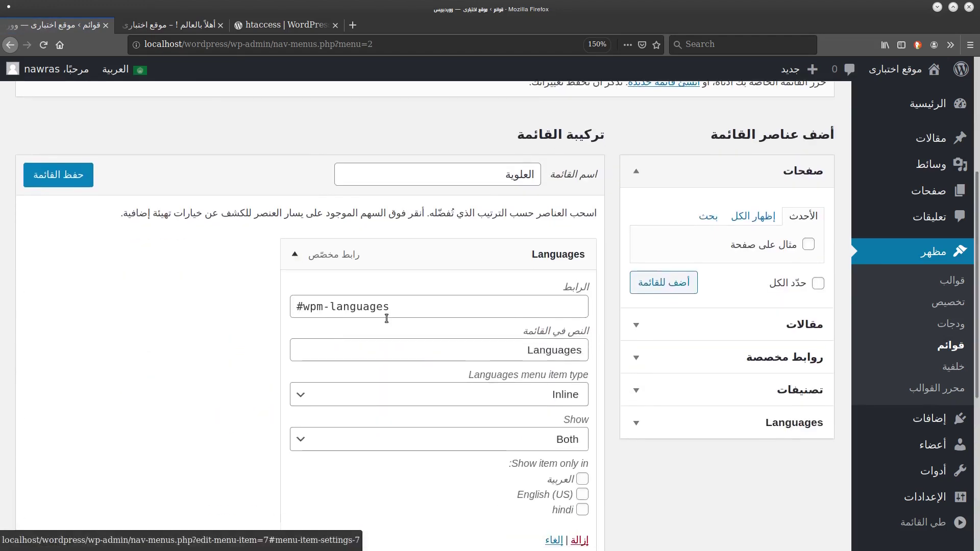
pyautogui.click(481, 351)
pyautogui.hotkey('ctrl', 'a')
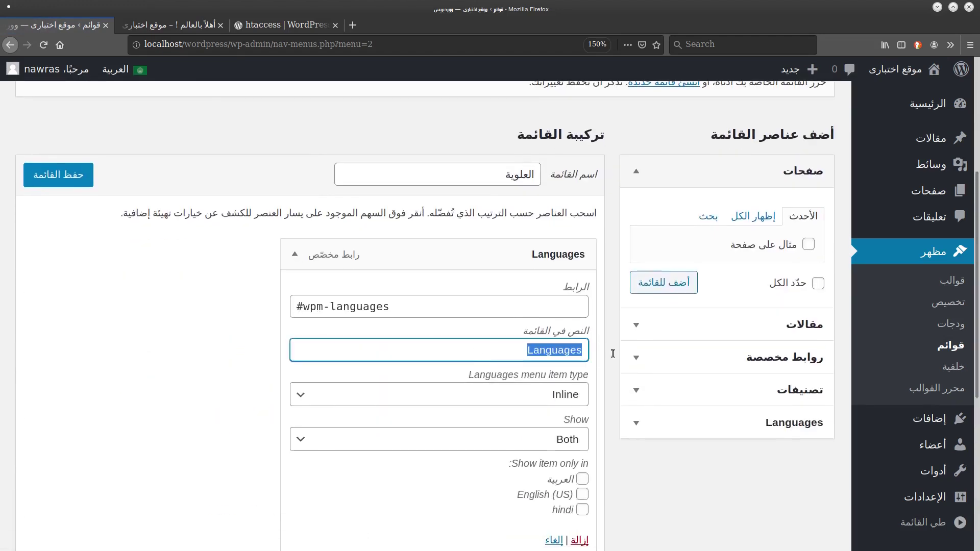
pyautogui.write('ب')
pyautogui.hotkey('ctrl', 'a')
pyautogui.write('اللغات')
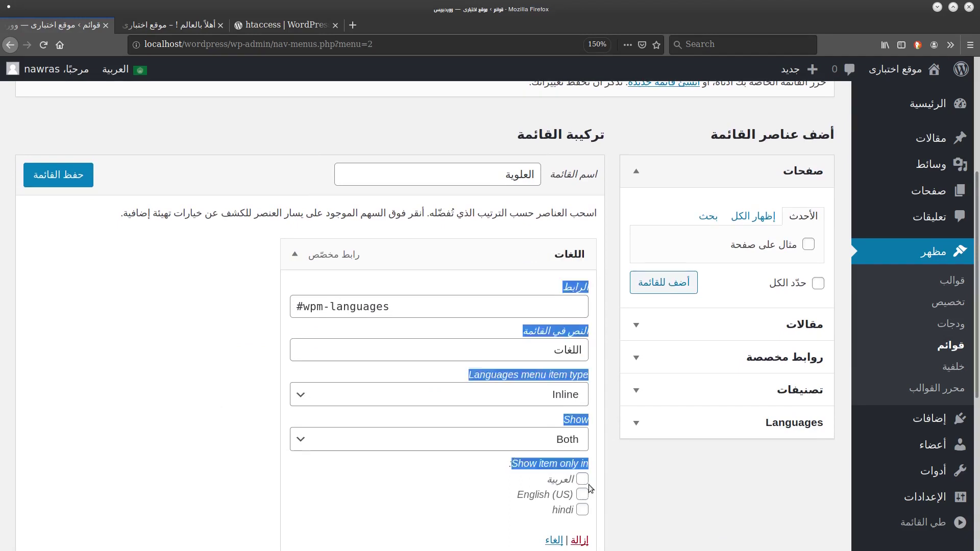
pyautogui.click(582, 480)
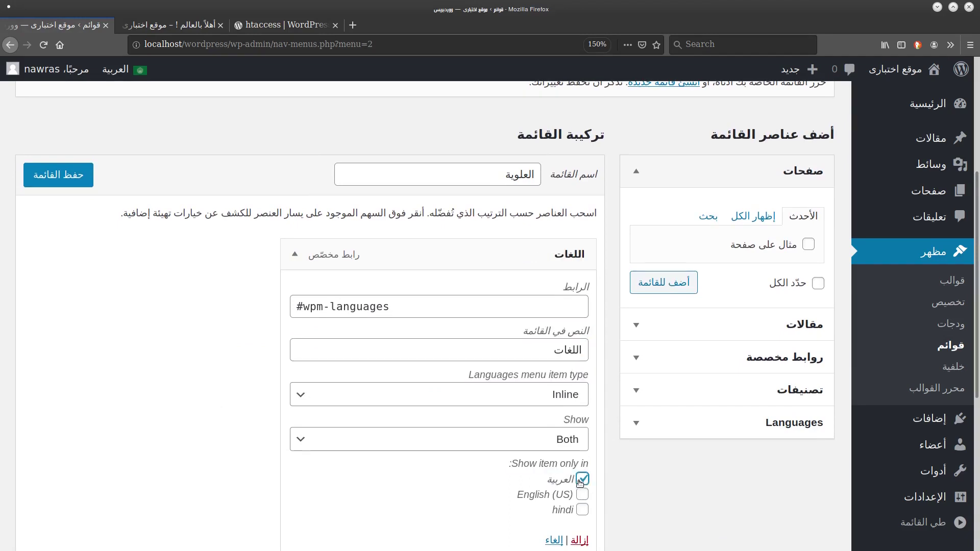
pyautogui.click(584, 510)
pyautogui.scroll(-1, 632, 522)
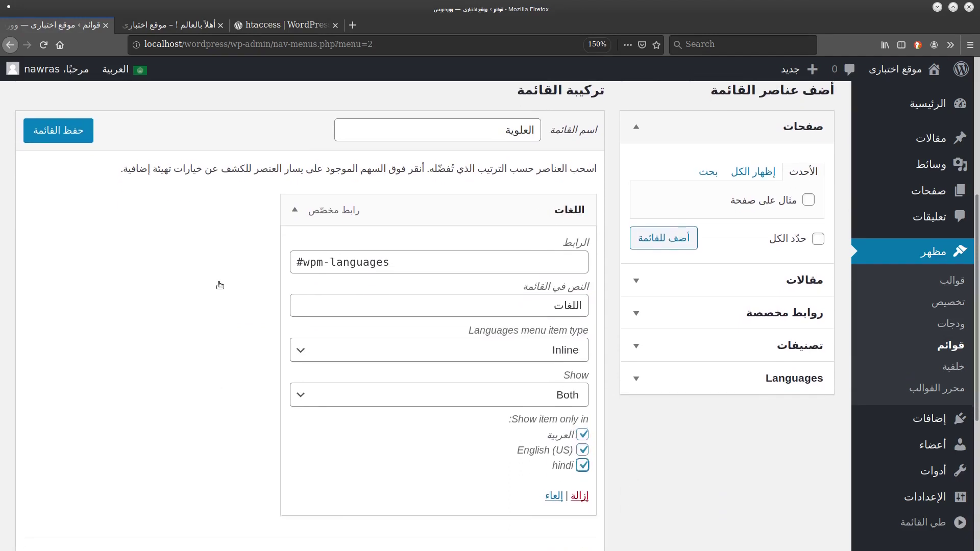
pyautogui.click(58, 131)
# Assign the العلوية menu to the desktop horizontal location.
pyautogui.click(169, 25)
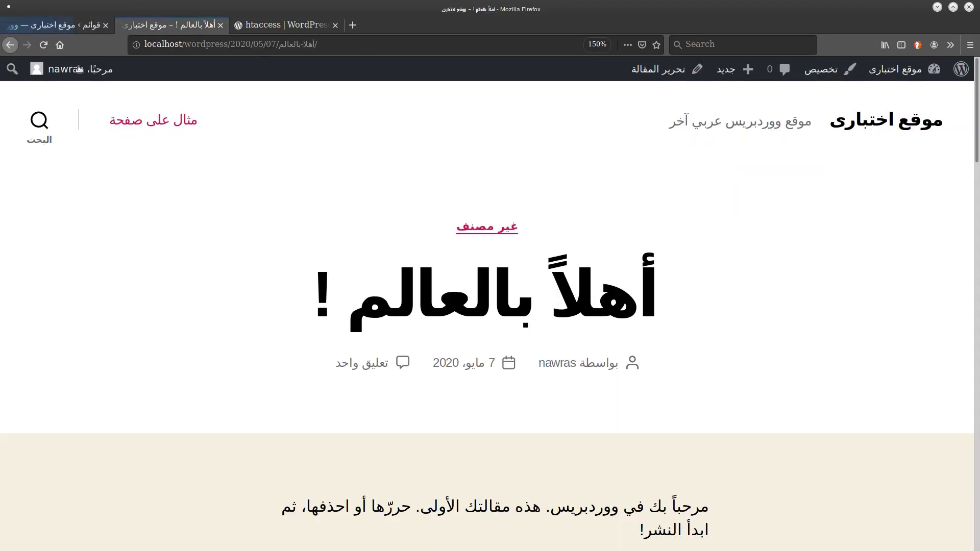
pyautogui.hotkey('ctrl', 'pageup')
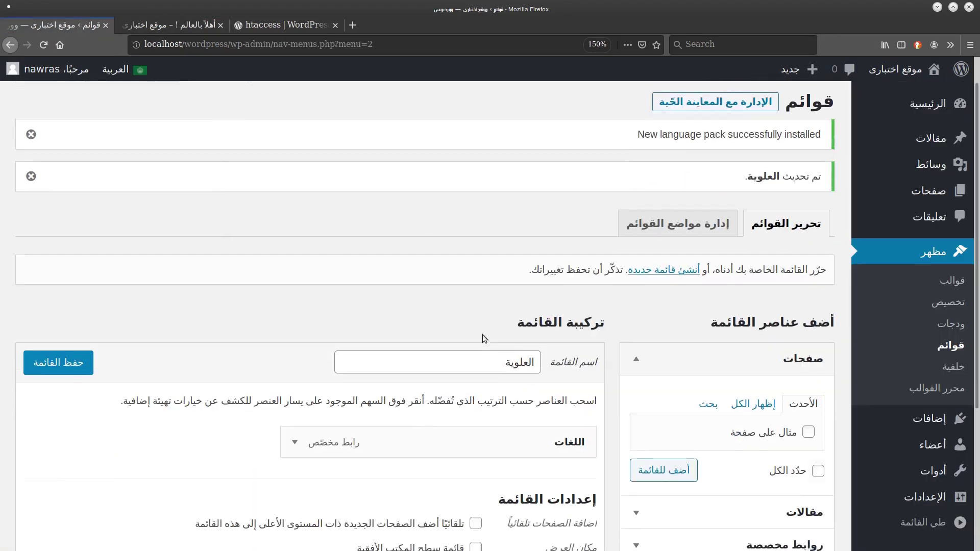
pyautogui.scroll(-5, 482, 335)
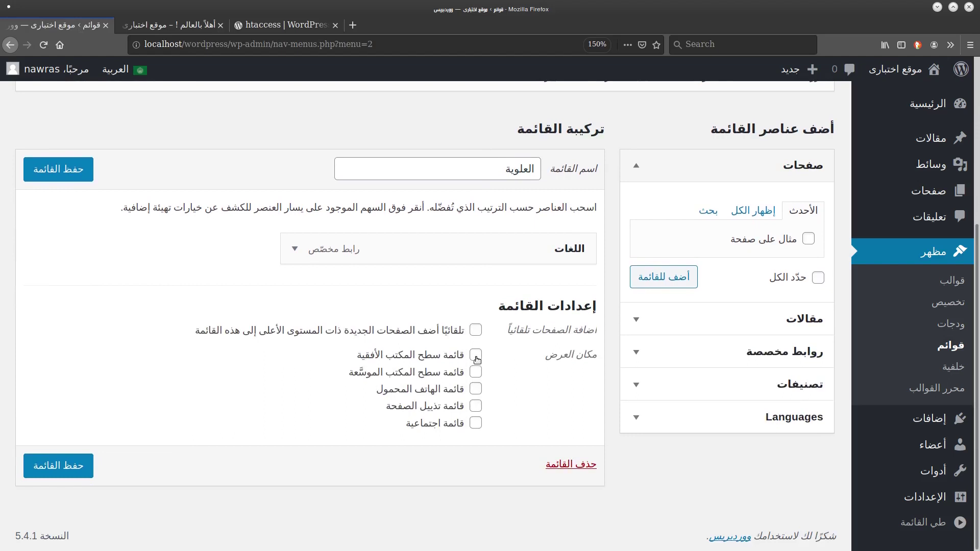
pyautogui.click(476, 355)
# Test the header language links, switching the post to English, Hindi and back to Arabic.
pyautogui.hotkey('ctrl', 'Tab')
pyautogui.click(293, 126)
pyautogui.click(193, 122)
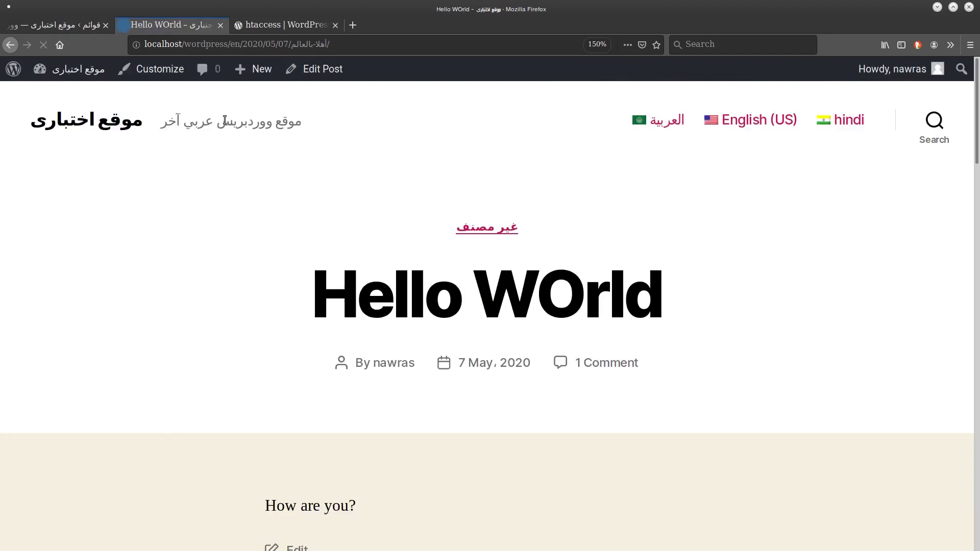
pyautogui.click(847, 121)
pyautogui.scroll(-10, 501, 204)
pyautogui.scroll(10, 213, 201)
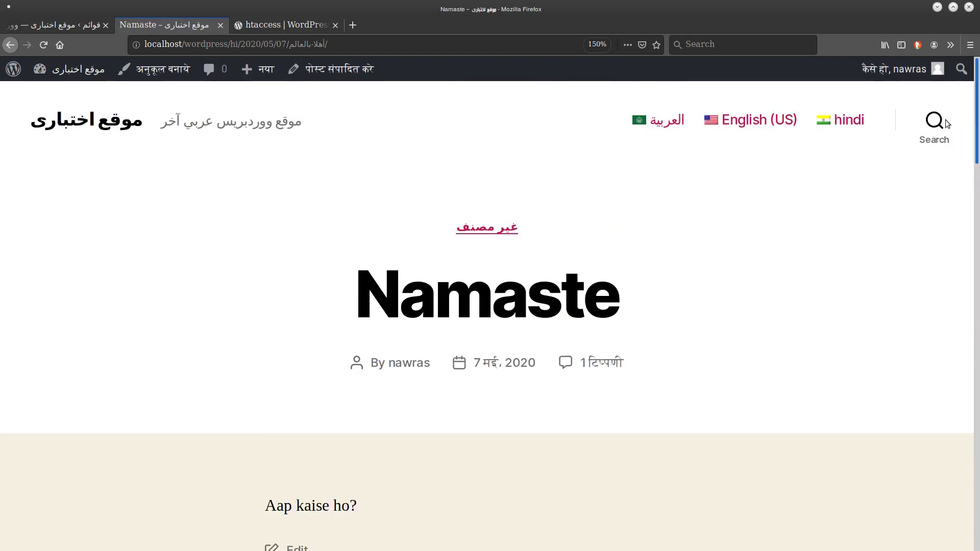
pyautogui.click(651, 120)
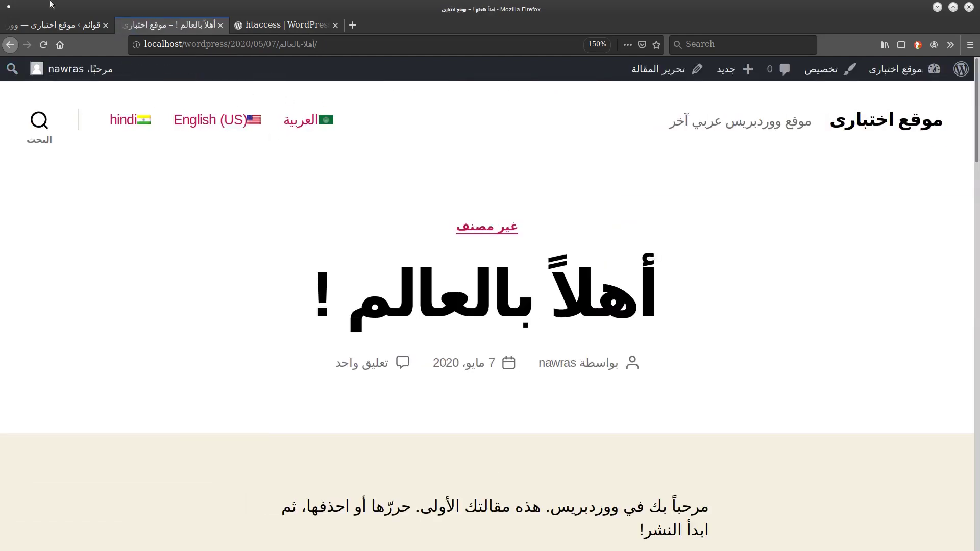
pyautogui.click(59, 21)
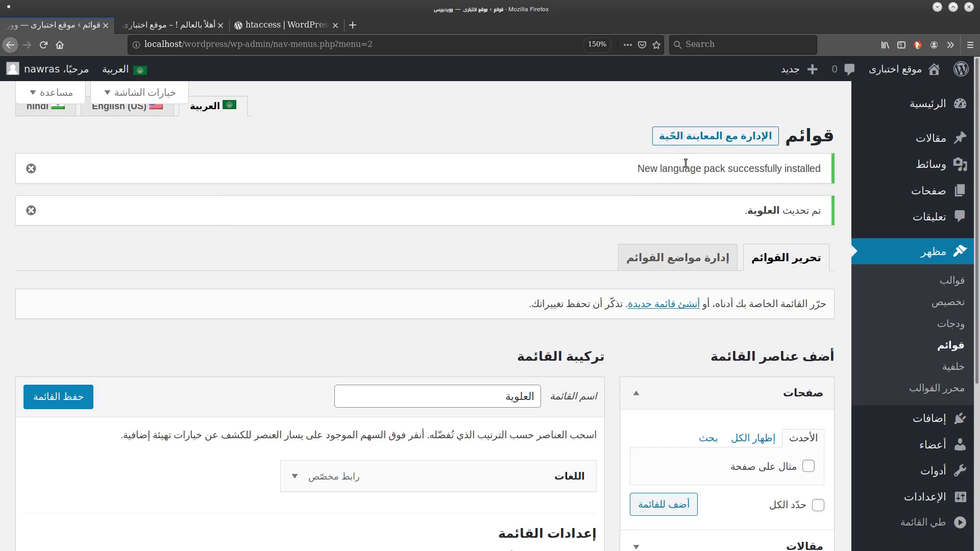
# Browse the post categories, post tags and all pages lists.
pyautogui.moveTo(893, 143)
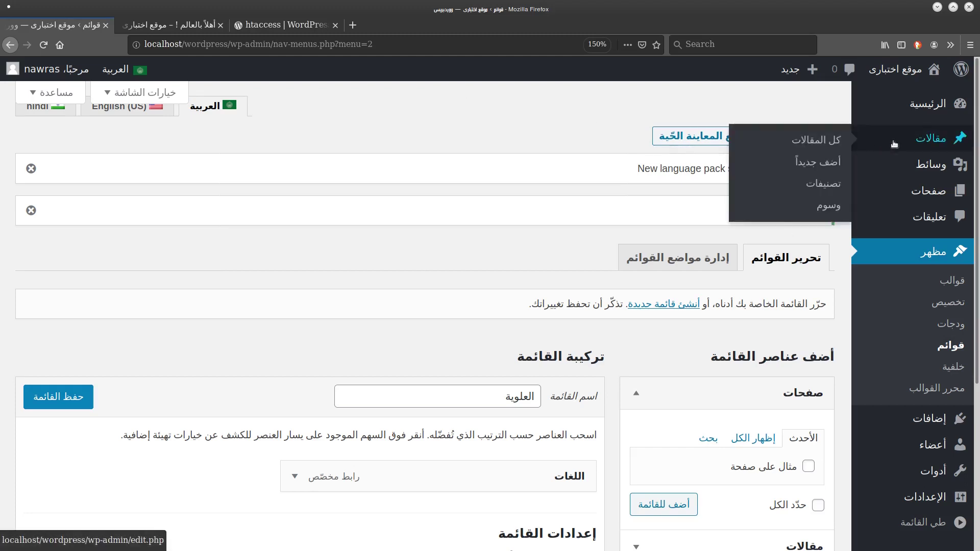
pyautogui.click(821, 184)
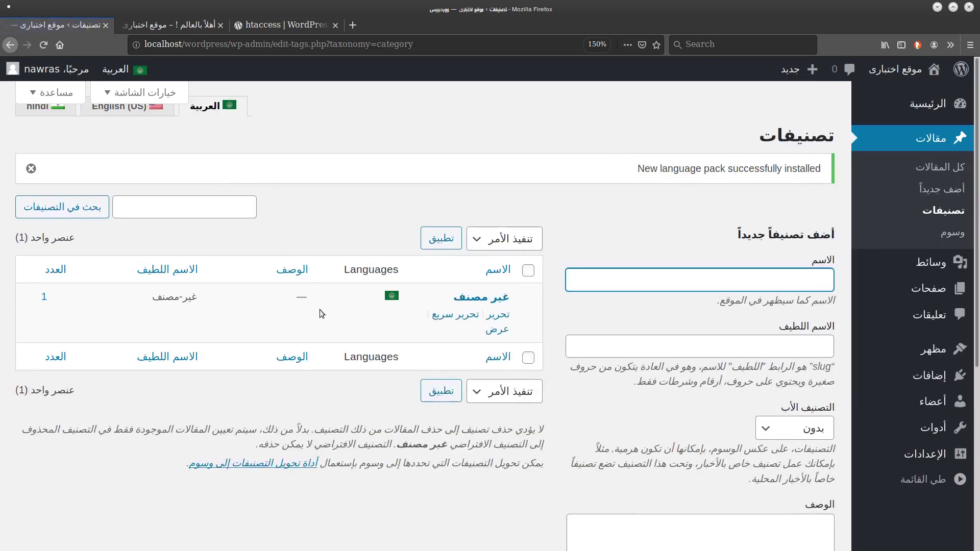
pyautogui.moveTo(946, 251)
pyautogui.click(951, 233)
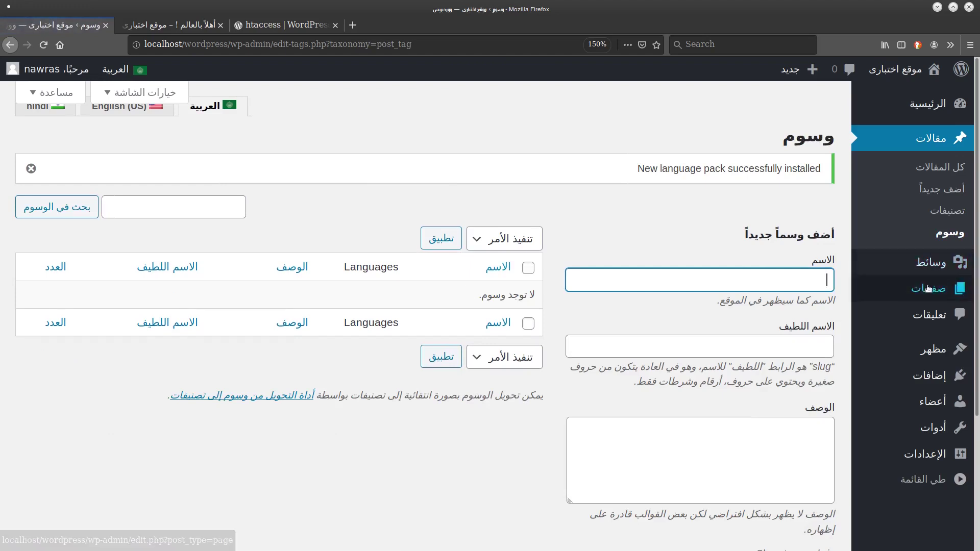
pyautogui.click(844, 292)
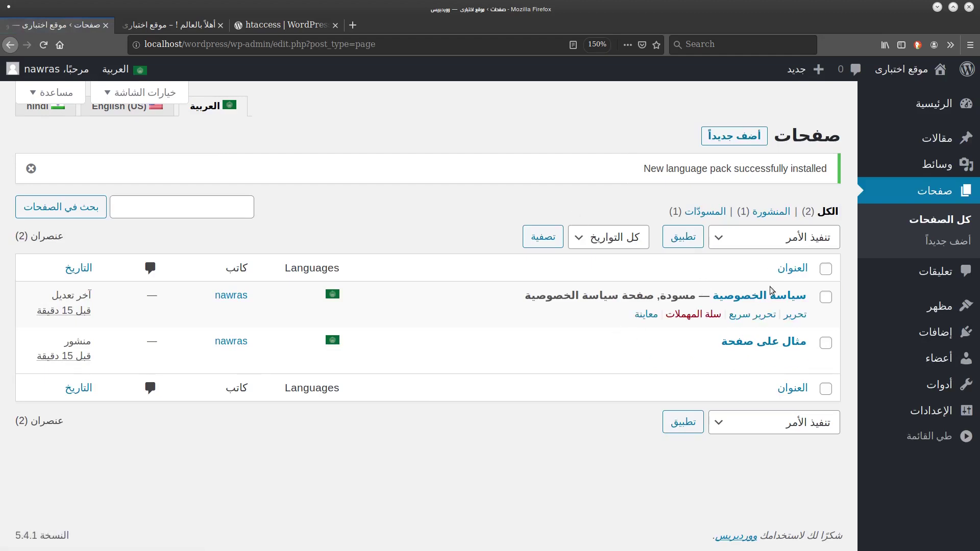
# View the amazon.jpg details in the media library, then close them.
pyautogui.click(939, 164)
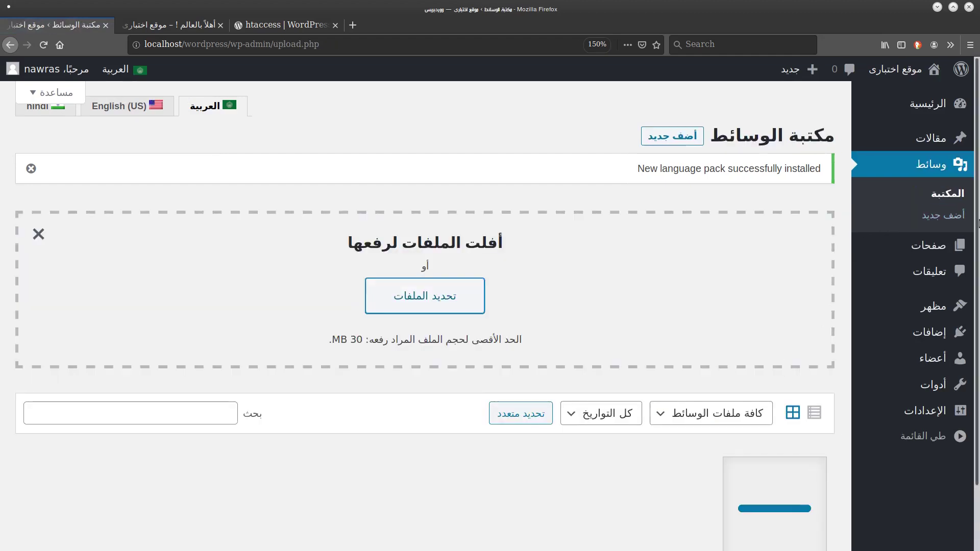
pyautogui.click(796, 419)
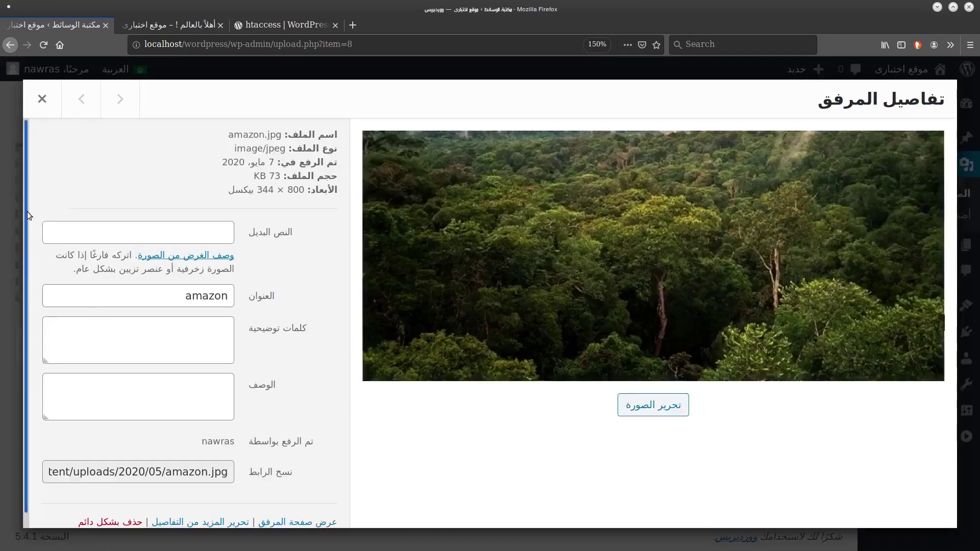
pyautogui.moveTo(26, 212); pyautogui.dragTo(74, 364)
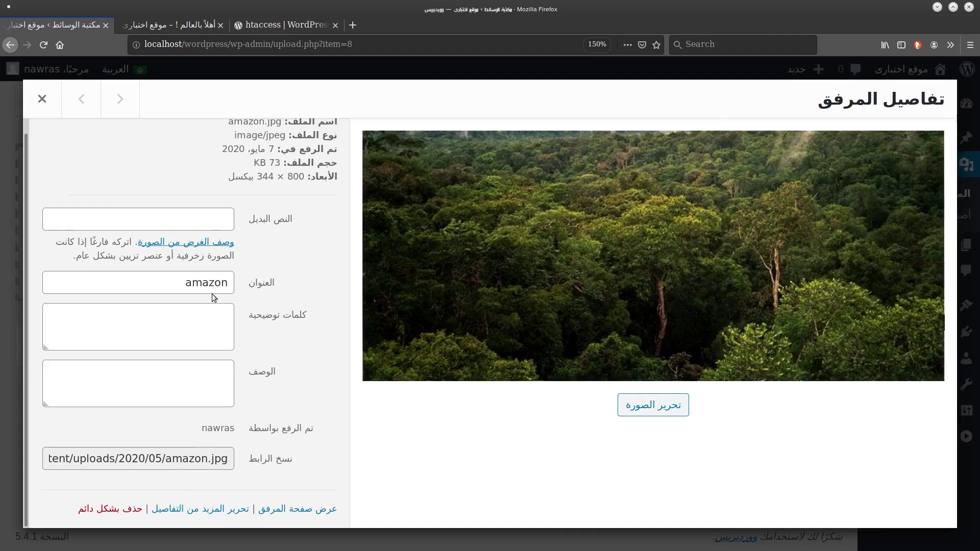
pyautogui.click(42, 99)
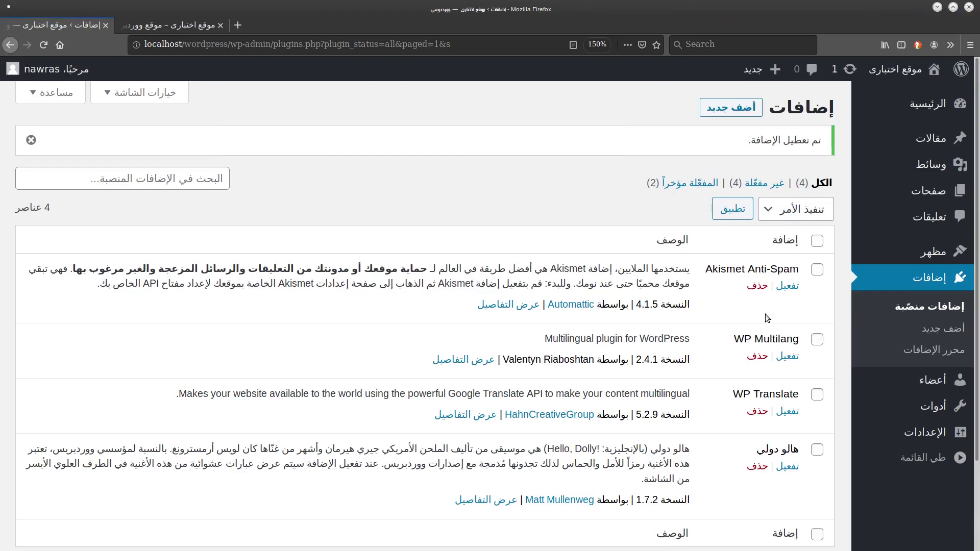
# Check the post on the site, then move the Plugins page into its own window.
pyautogui.click(178, 25)
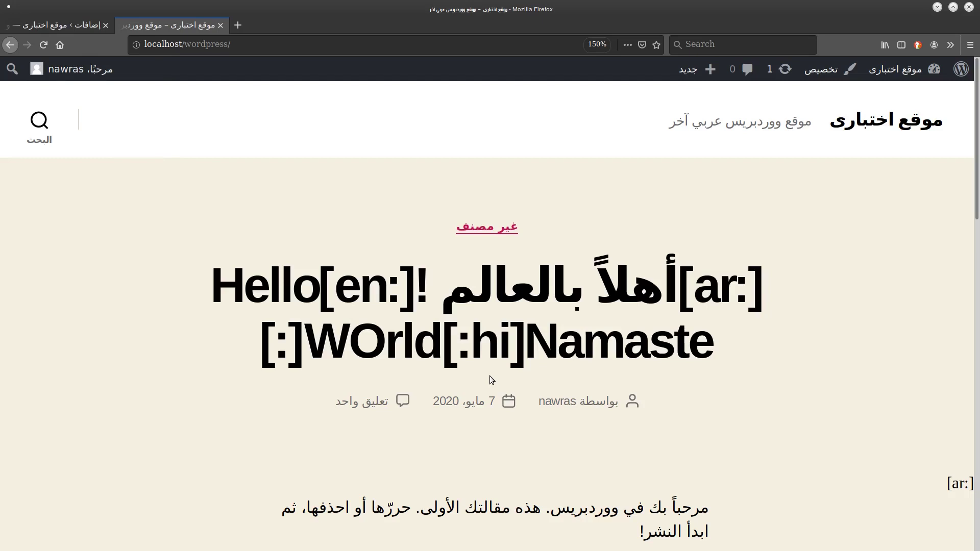
pyautogui.click(978, 327)
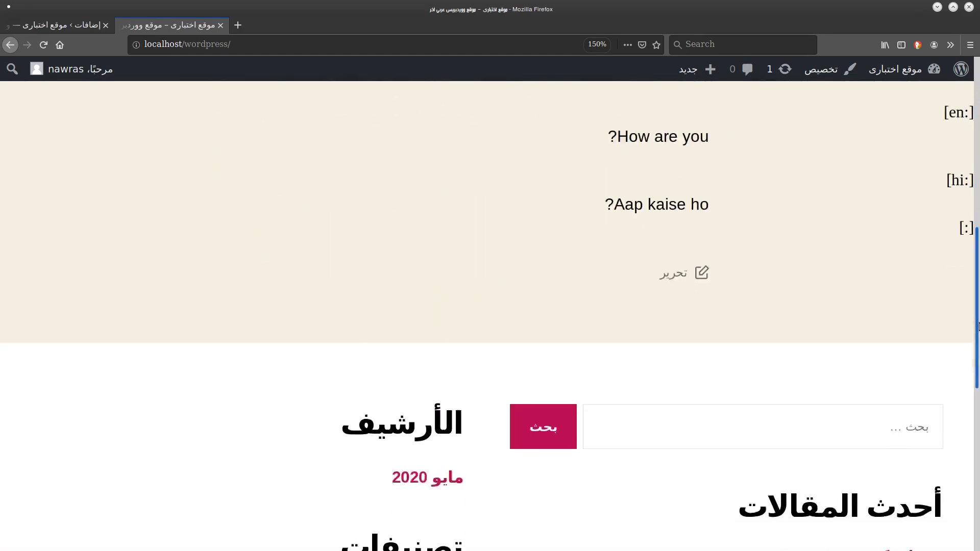
pyautogui.scroll(-10, 948, 438)
pyautogui.scroll(20, 941, 476)
pyautogui.scroll(-20, 884, 422)
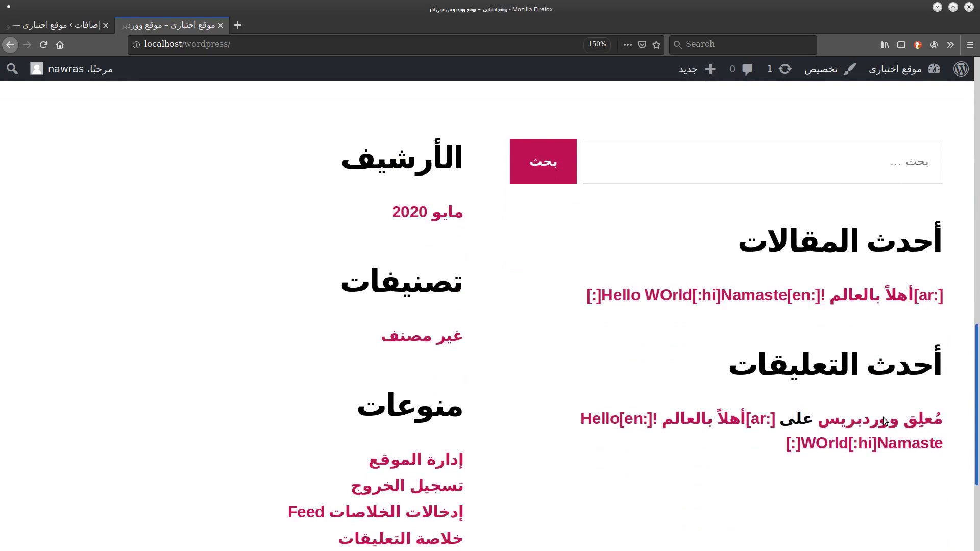
pyautogui.scroll(10, 969, 104)
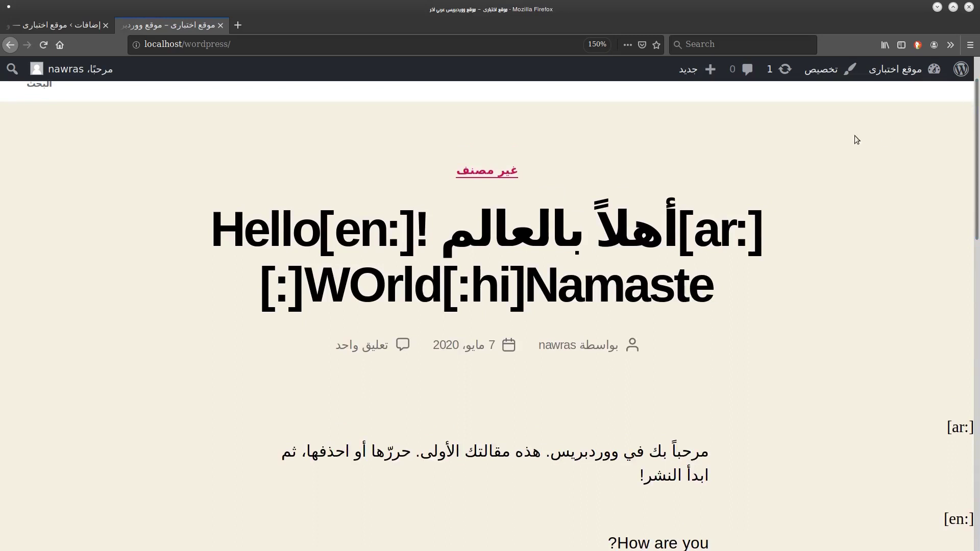
pyautogui.moveTo(82, 25); pyautogui.dragTo(352, 118)
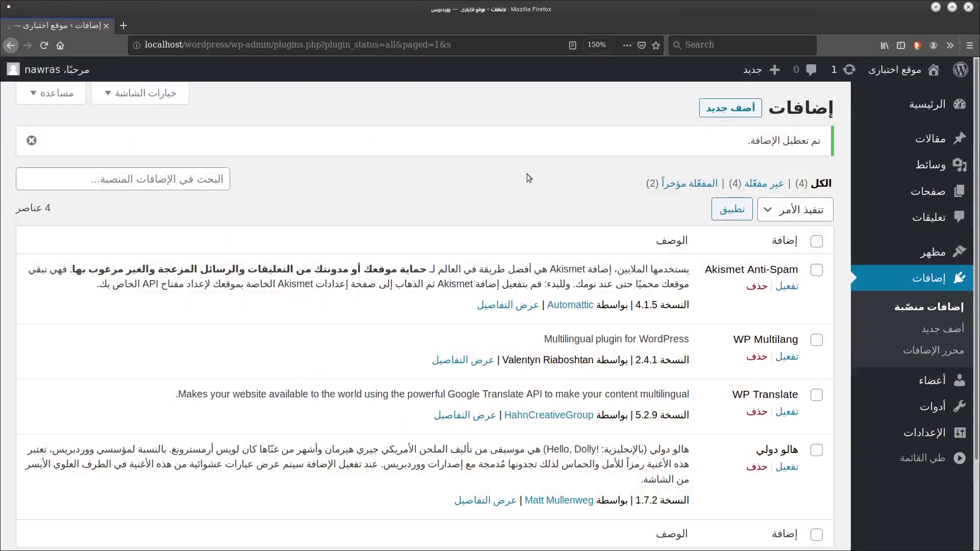
pyautogui.scroll(-3, 529, 177)
# Activate WP Multilang, save its settings, and open the site front page in a new tab.
pyautogui.click(786, 268)
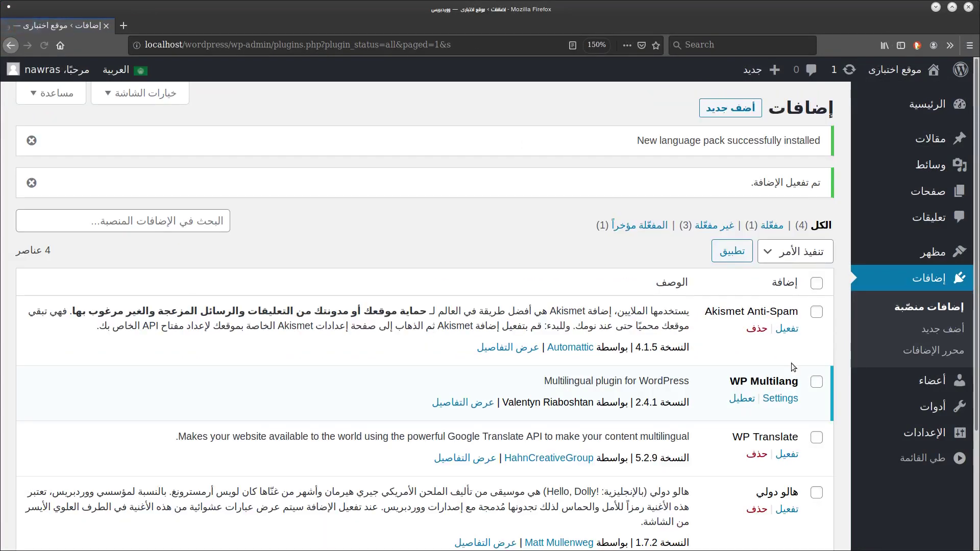
pyautogui.click(792, 403)
pyautogui.scroll(-3, 737, 434)
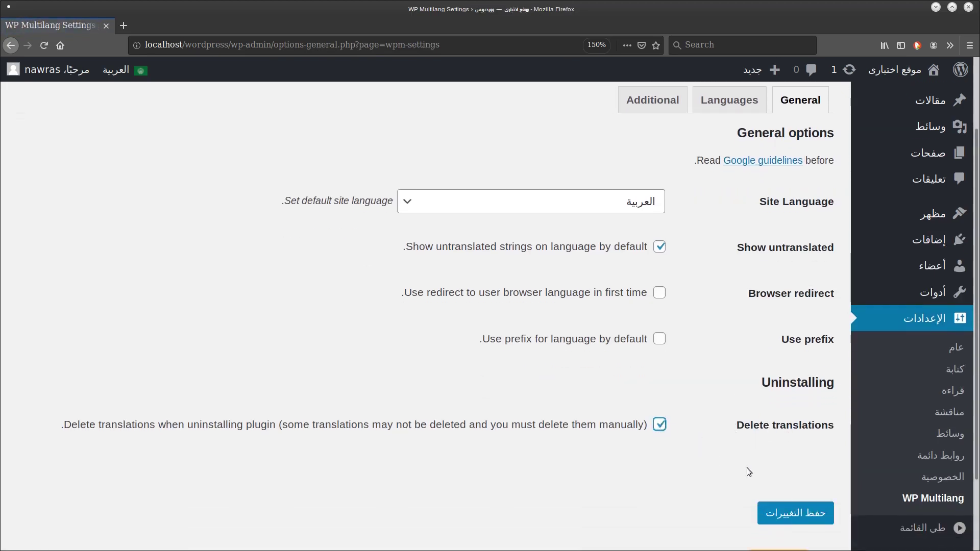
pyautogui.click(780, 513)
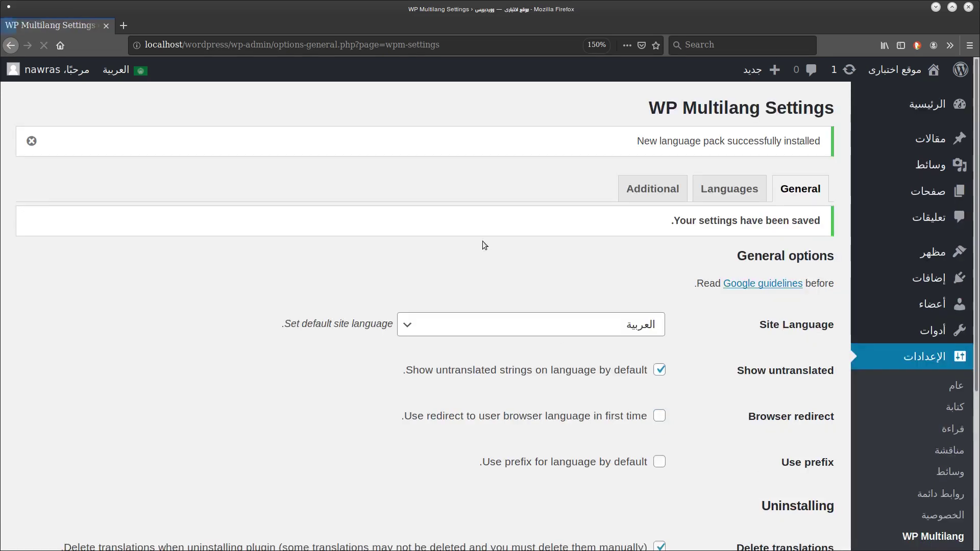
pyautogui.middleClick(842, 70)
pyautogui.click(130, 29)
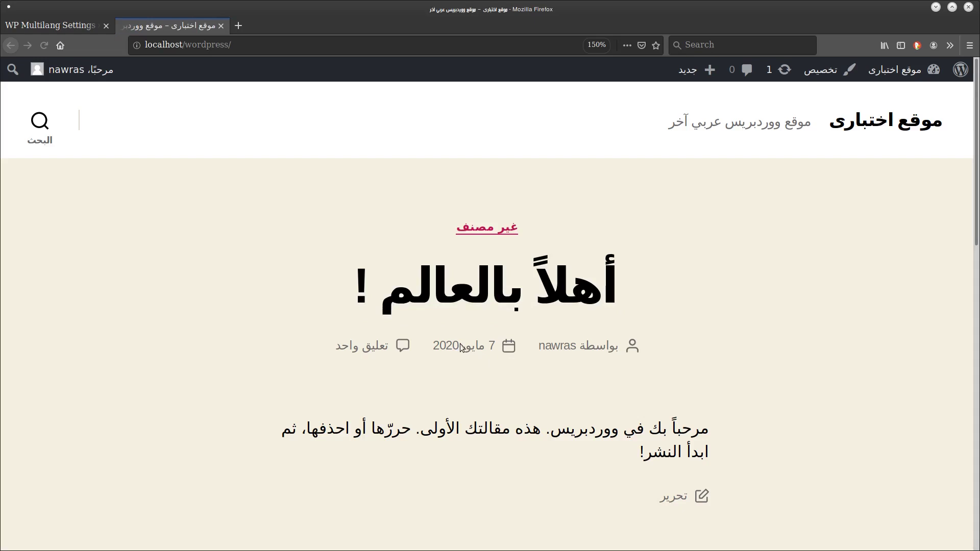
# Go to the installed plugins list, then reload the front page to check the post title.
pyautogui.click(33, 25)
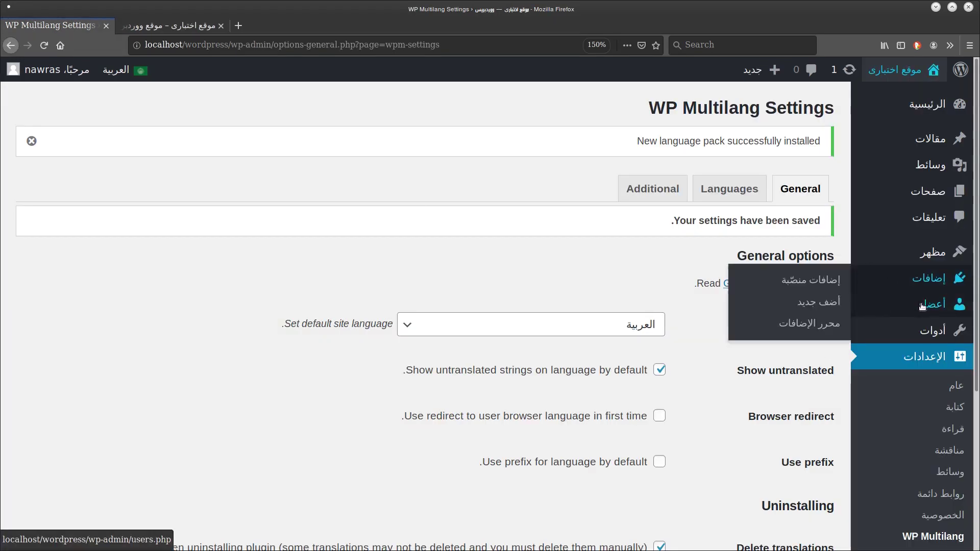
pyautogui.click(857, 283)
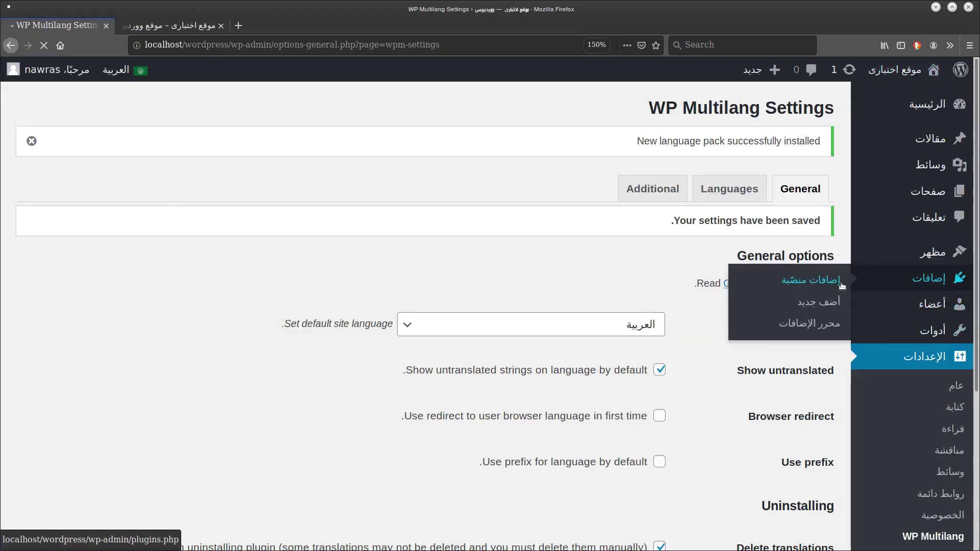
pyautogui.click(168, 26)
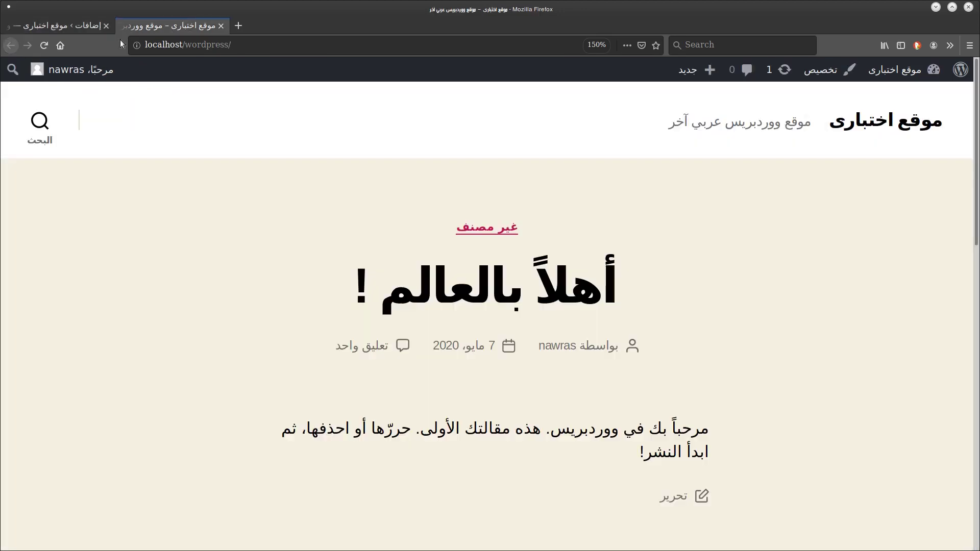
pyautogui.click(43, 45)
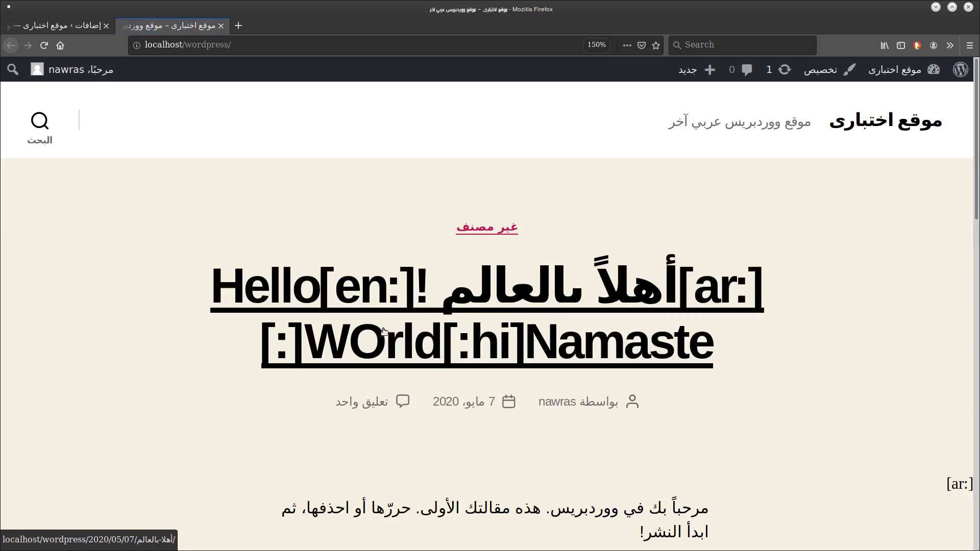
pyautogui.scroll(-3, 386, 332)
pyautogui.scroll(-6, 386, 332)
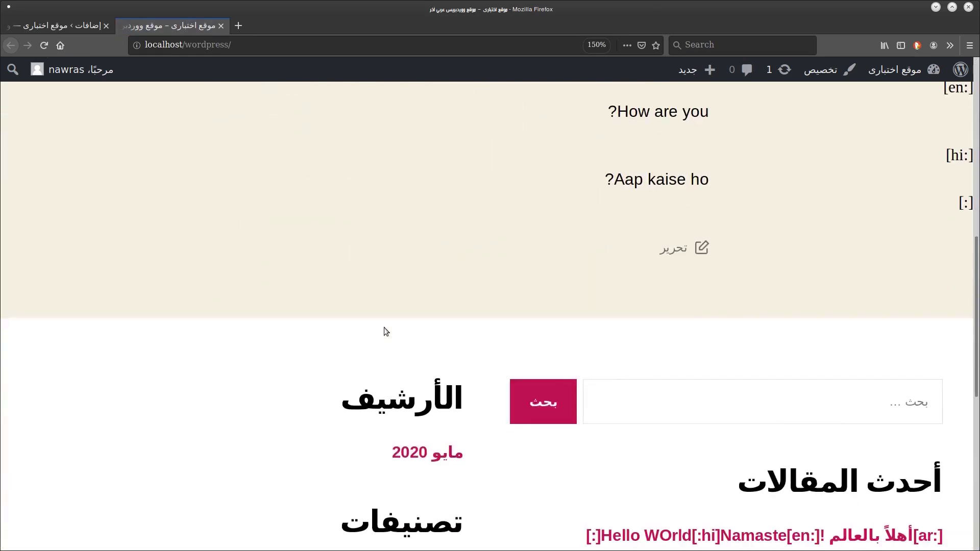
pyautogui.scroll(9, 386, 332)
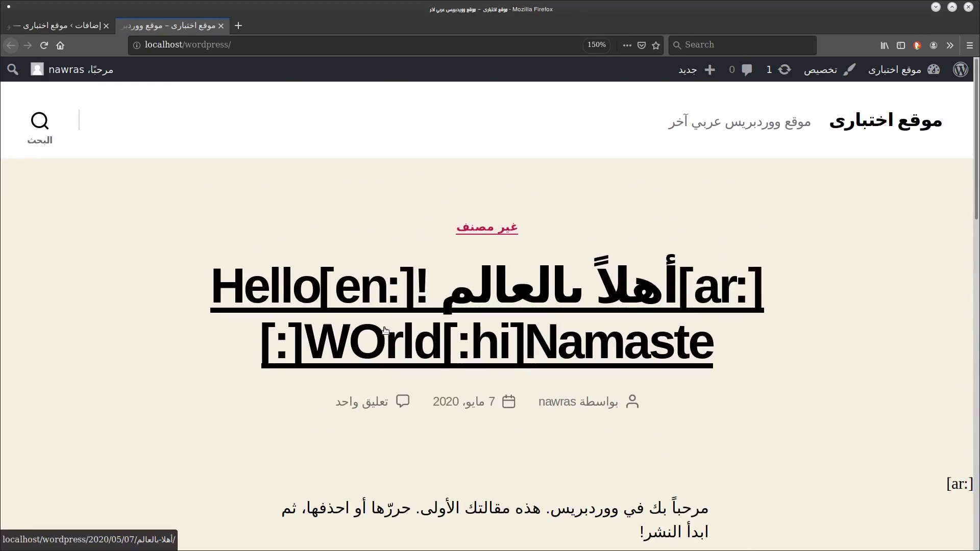
# Confirm the WP Multilang deleted notice on Plugins, then return to the front page.
pyautogui.hotkey('ctrl', 'pageup')
pyautogui.moveTo(673, 339); pyautogui.dragTo(774, 339)
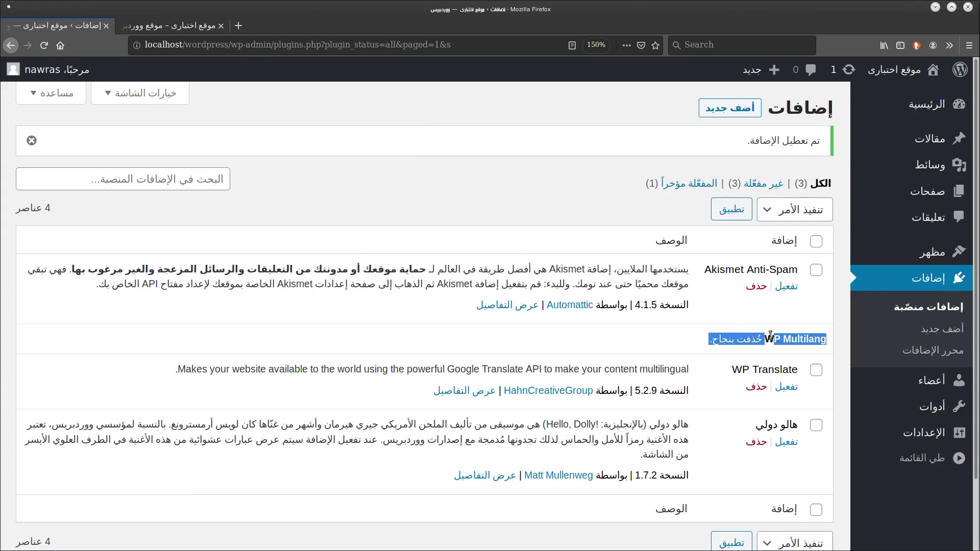
pyautogui.click(174, 26)
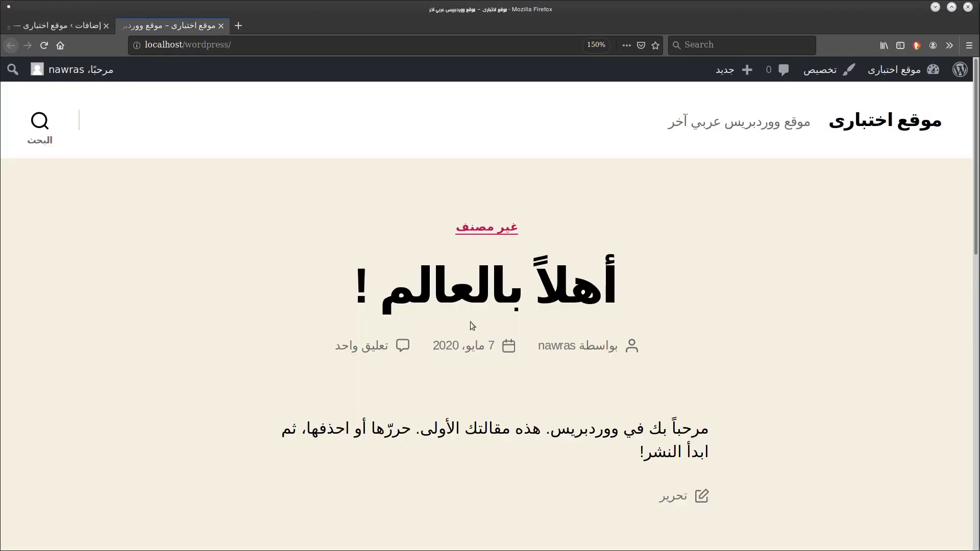
pyautogui.moveTo(976, 249); pyautogui.dragTo(906, 160)
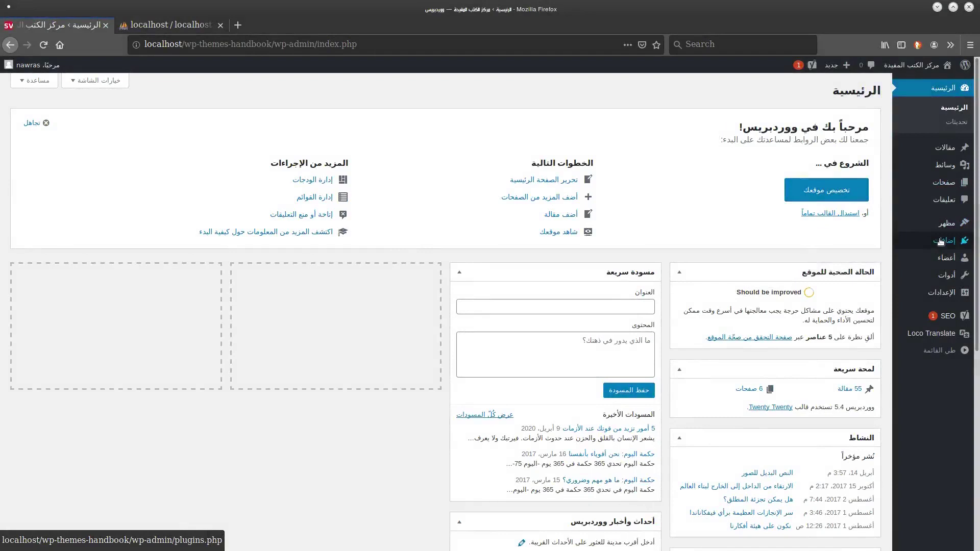
# Open Plugins > Add New on the wp-themes-handbook site and focus the plugin search box.
pyautogui.moveTo(944, 240)
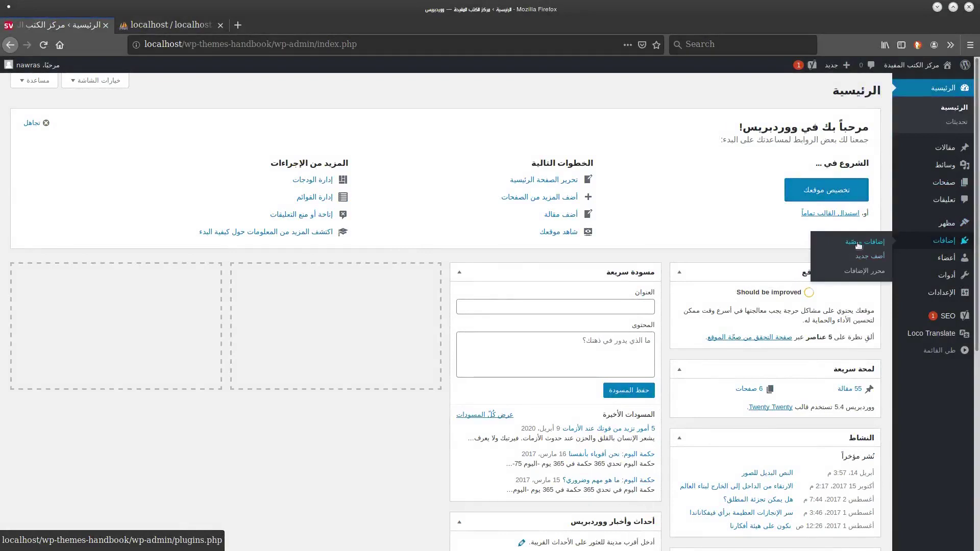
pyautogui.click(861, 255)
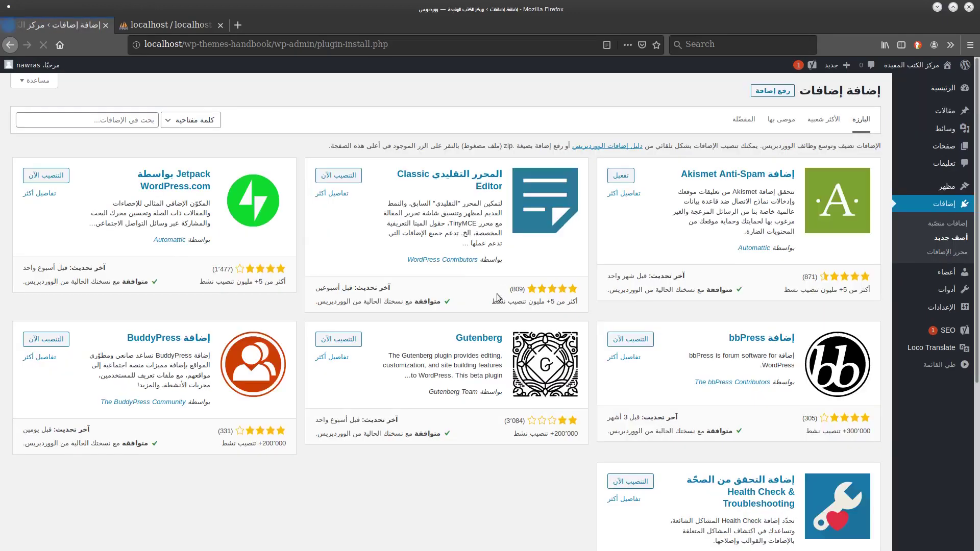
pyautogui.click(131, 117)
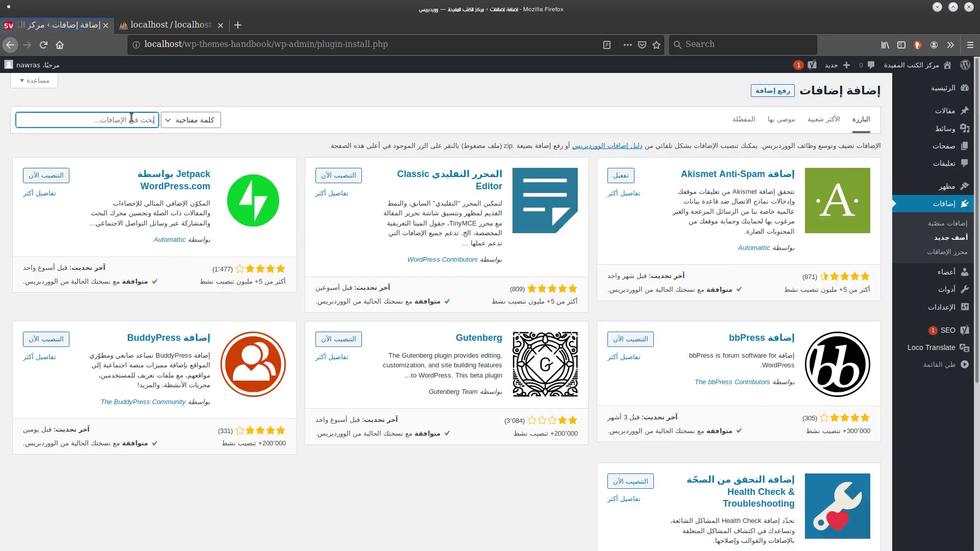
# Zoom the page to 150%, search for 'polylang', then install and activate Polylang.
pyautogui.hotkey('ctrl', '+')
pyautogui.hotkey('ctrl', '+')
pyautogui.hotkey('ctrl', '+')
pyautogui.hotkey('ctrl', '+')
pyautogui.write('p')
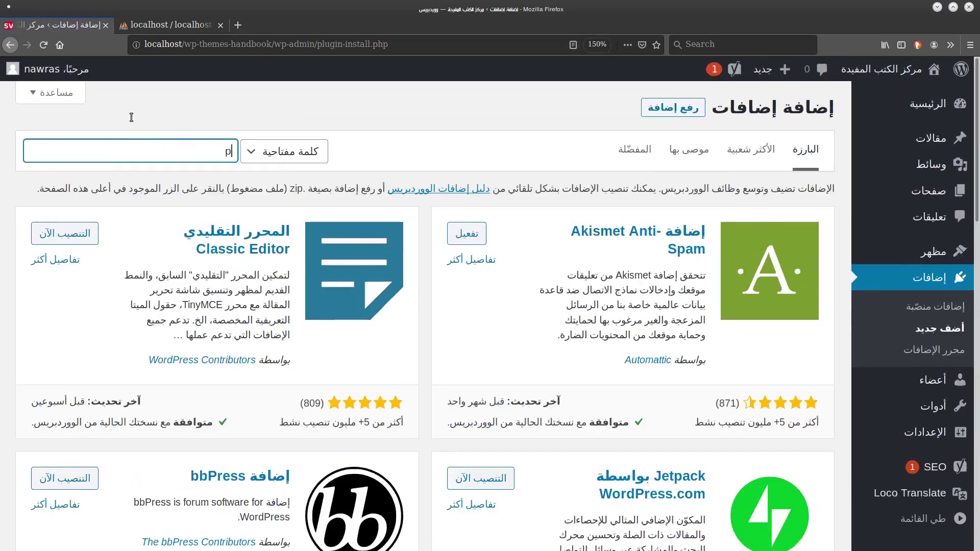
pyautogui.write('olylang')
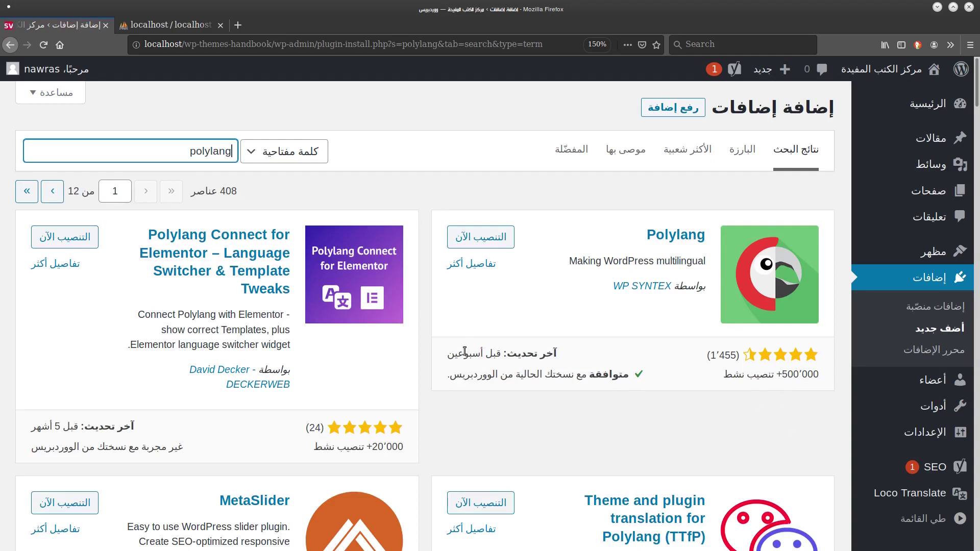
pyautogui.click(583, 369)
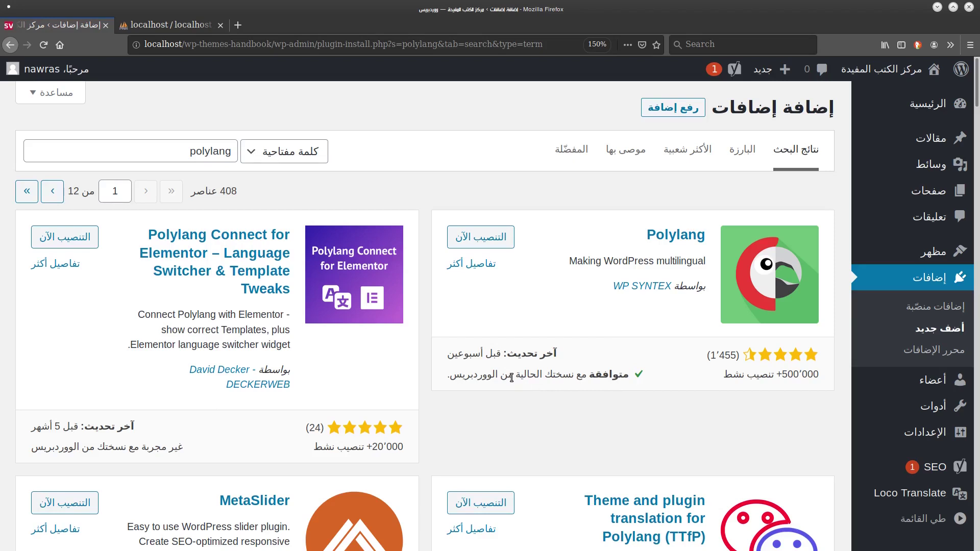
pyautogui.click(483, 242)
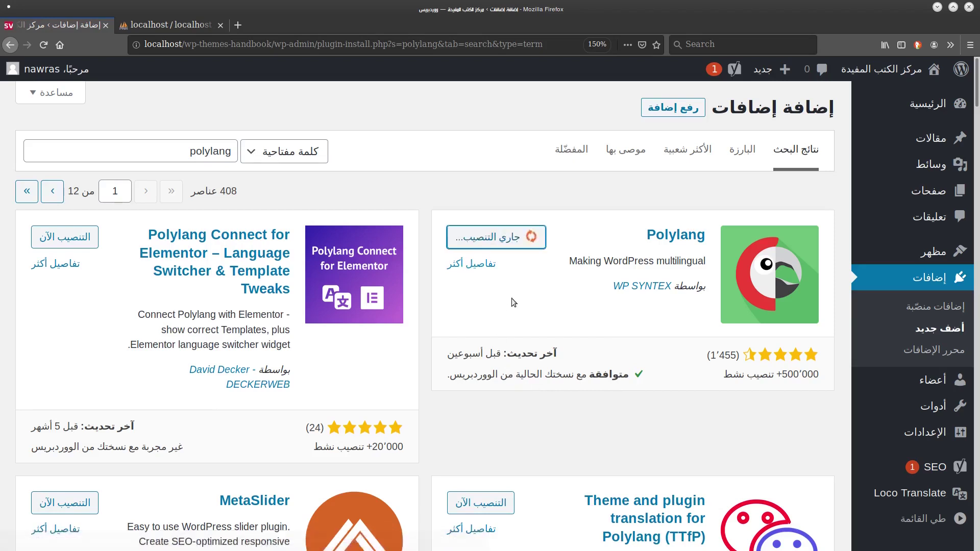
pyautogui.click(490, 238)
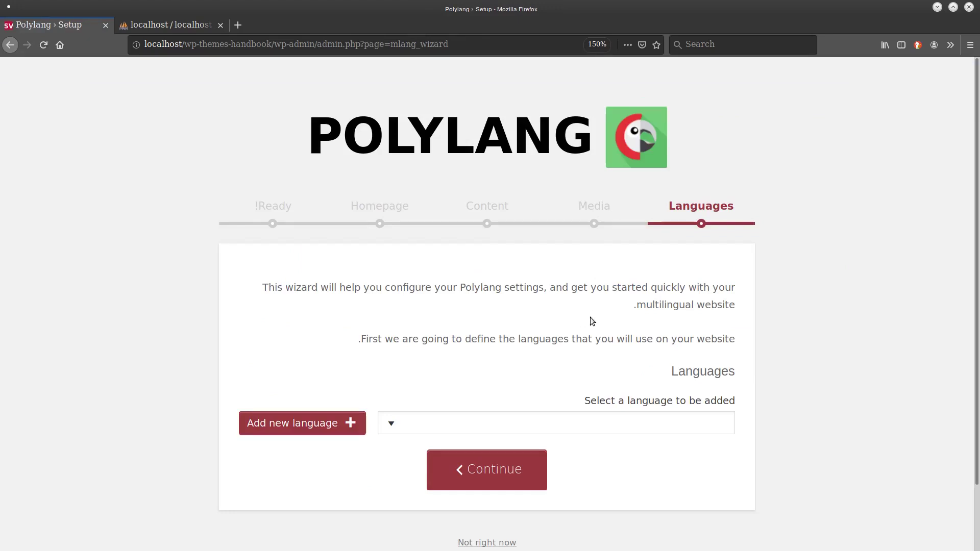
# Add Arabic (ar) and English (en_US) to the wizard's language list.
pyautogui.scroll(-2, 591, 318)
pyautogui.scroll(-1, 590, 321)
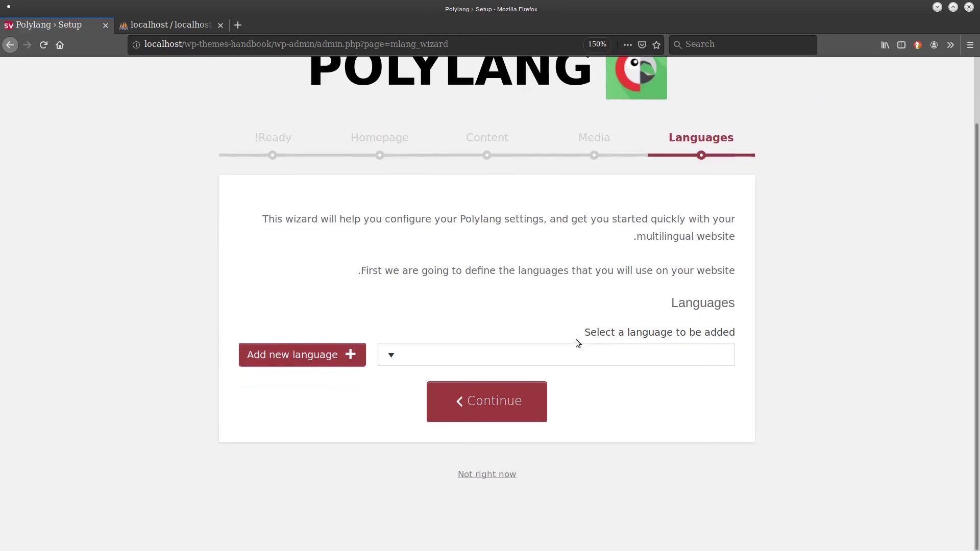
pyautogui.click(384, 355)
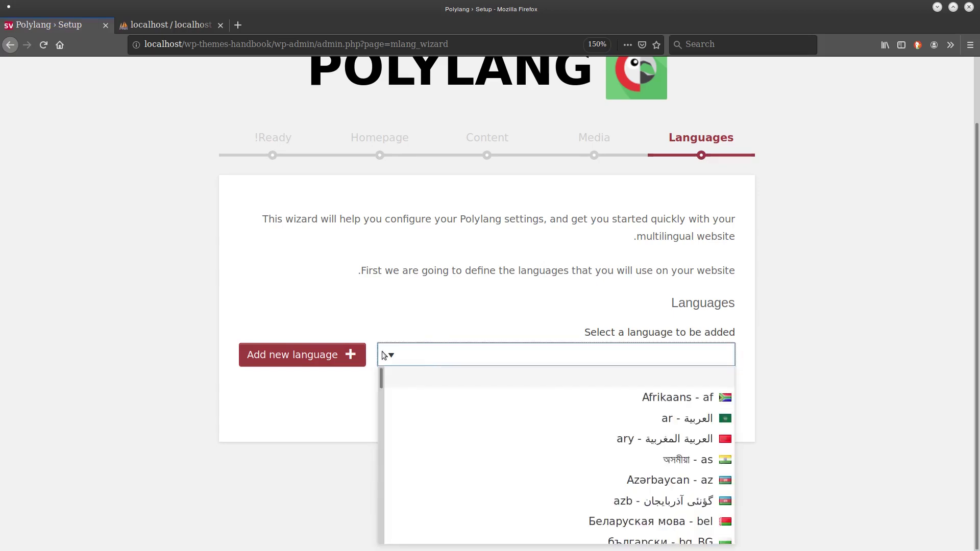
pyautogui.click(481, 419)
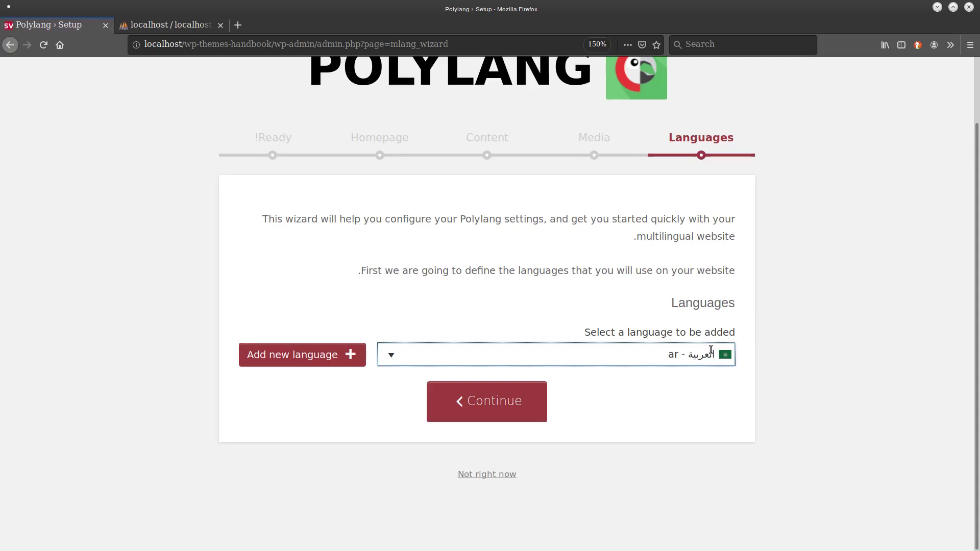
pyautogui.click(288, 358)
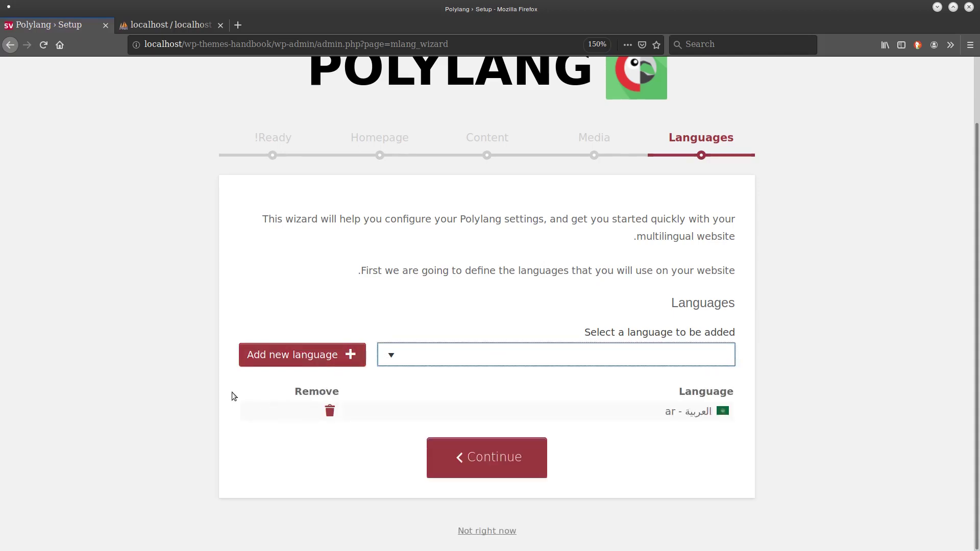
pyautogui.click(482, 352)
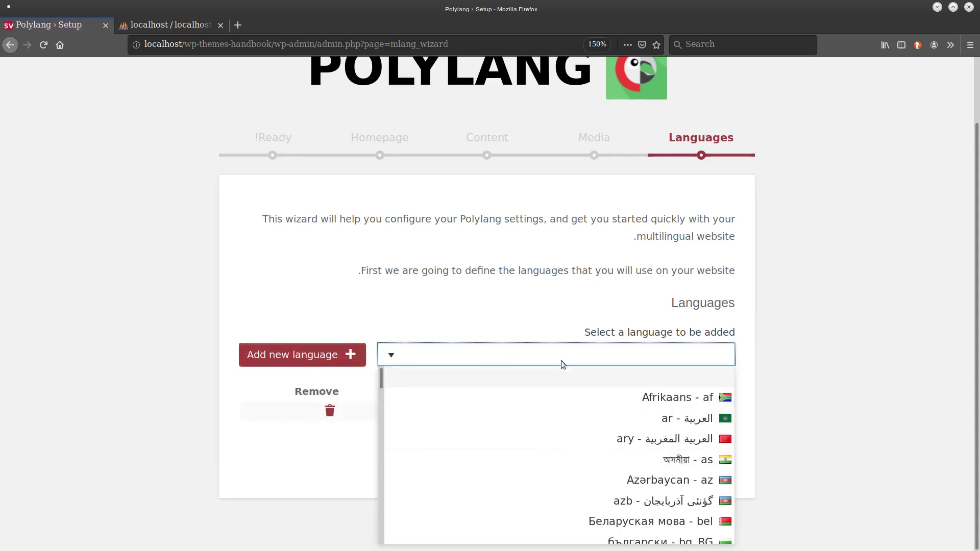
pyautogui.press('d')
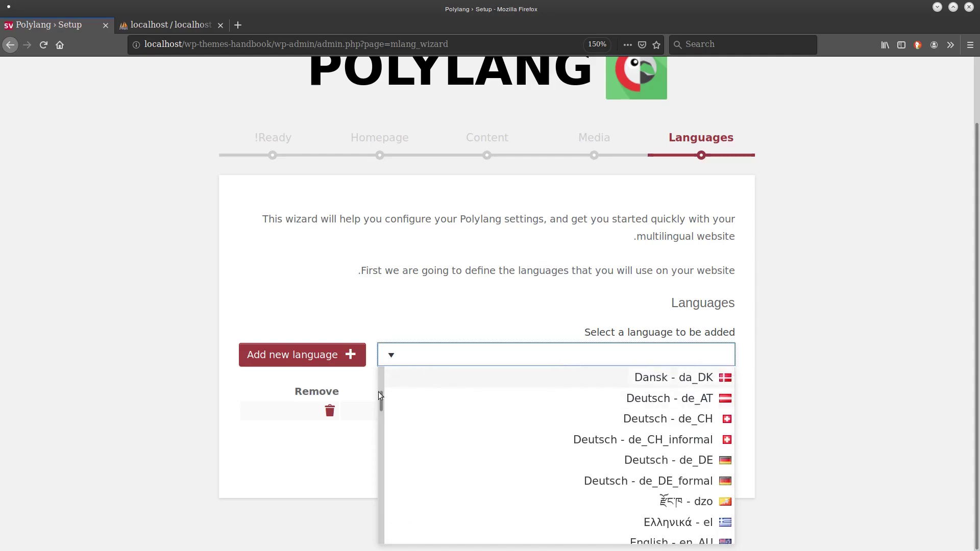
pyautogui.moveTo(380, 401); pyautogui.dragTo(381, 415)
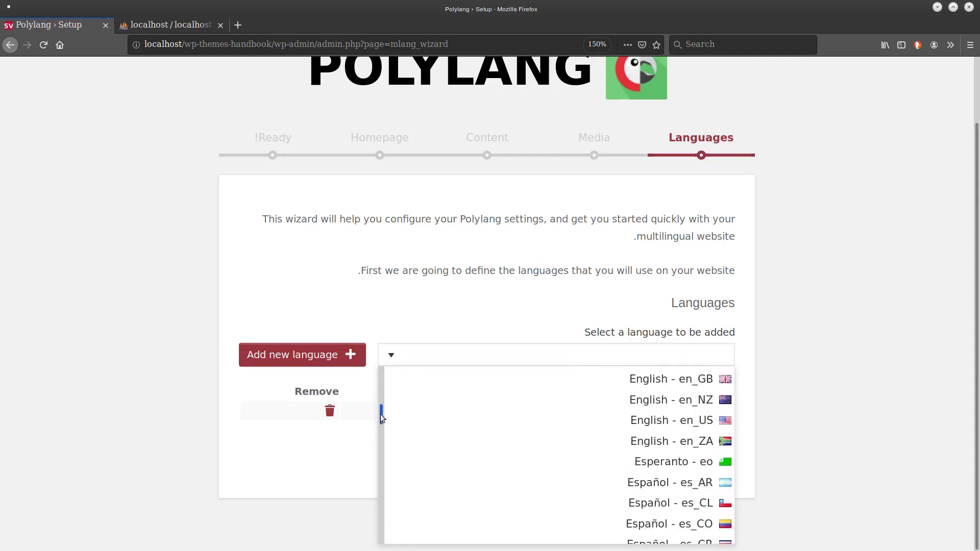
pyautogui.click(638, 420)
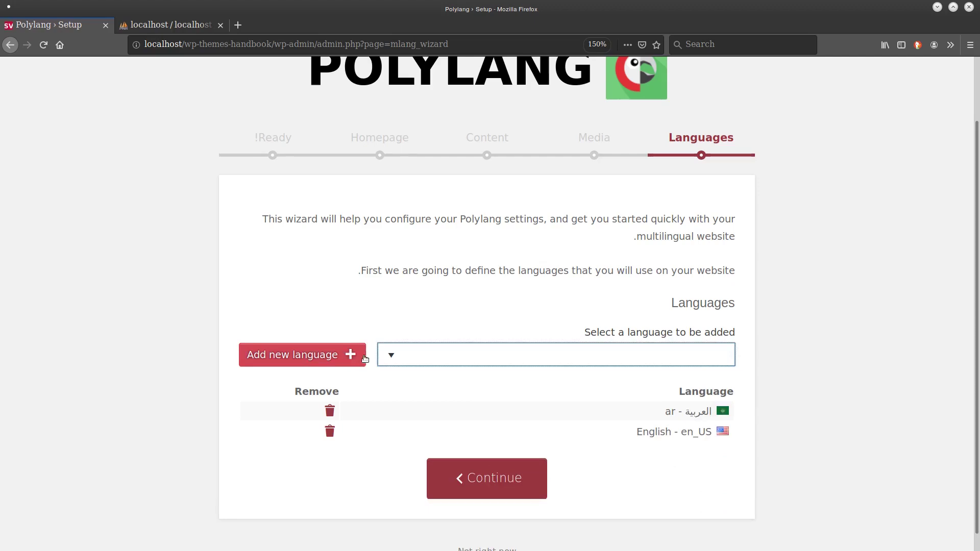
# Search the language dropdown for fa_IR and add it to the list.
pyautogui.click(655, 354)
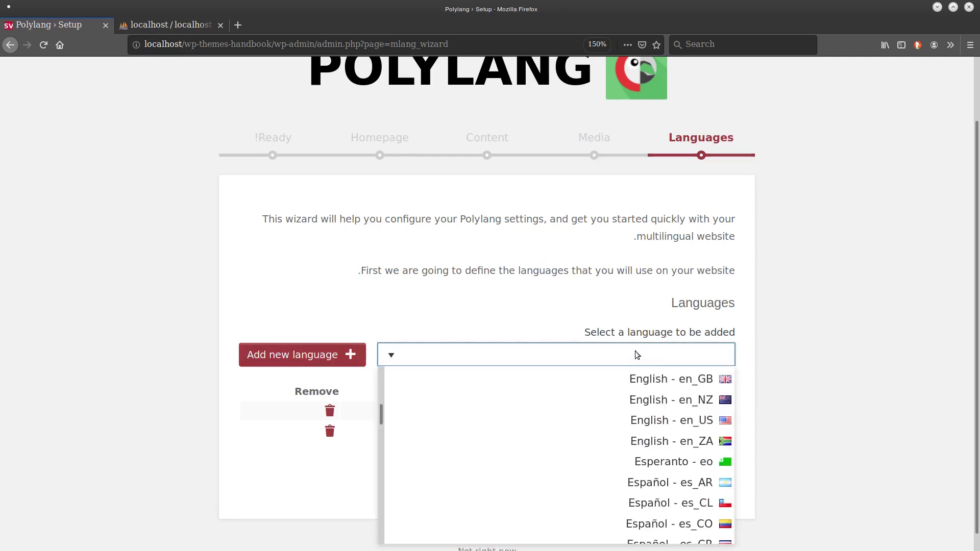
pyautogui.press('p')
pyautogui.press('r')
pyautogui.press('s')
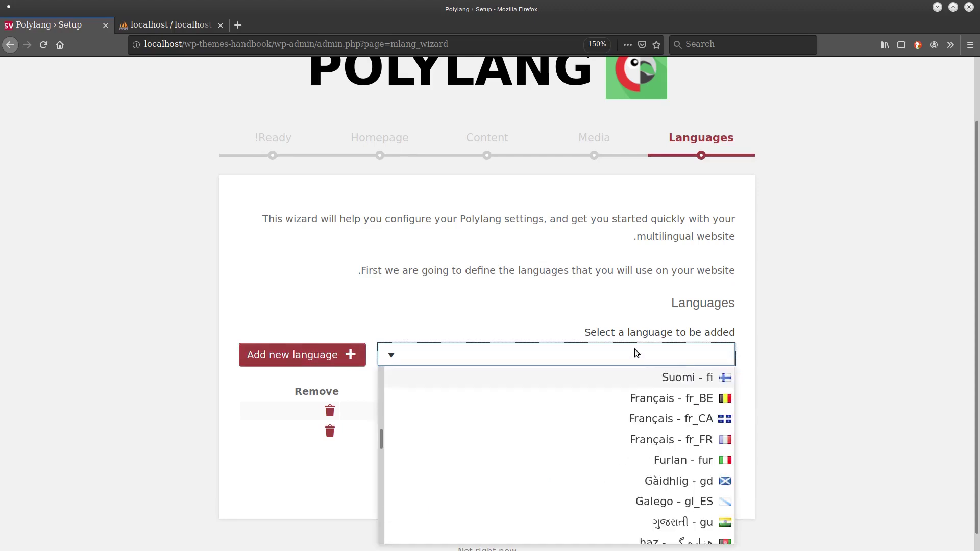
pyautogui.scroll(-10, 527, 452)
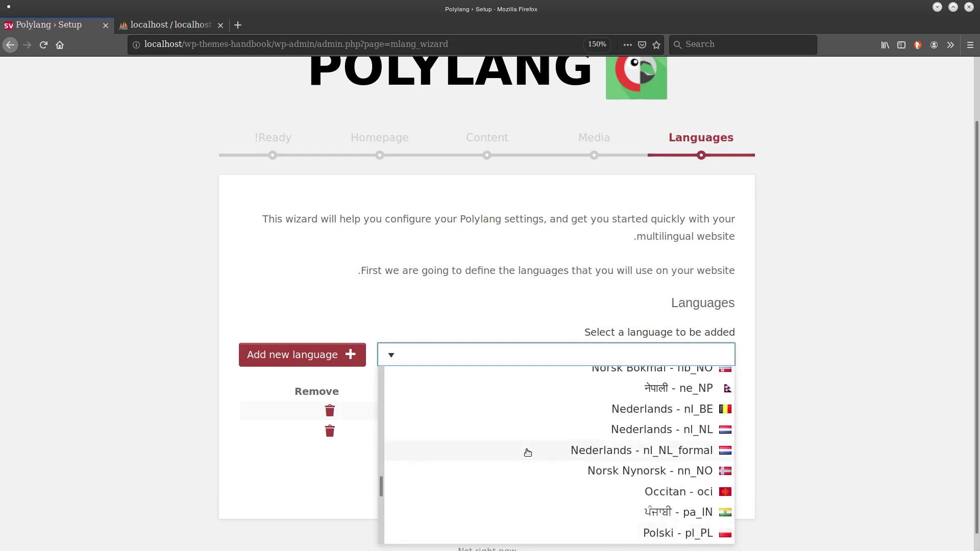
pyautogui.click(376, 488)
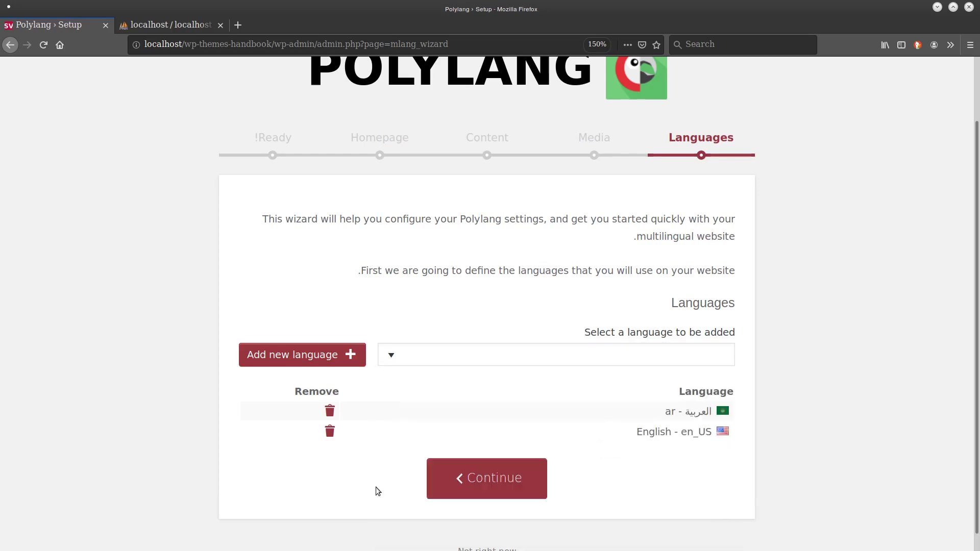
pyautogui.click(394, 359)
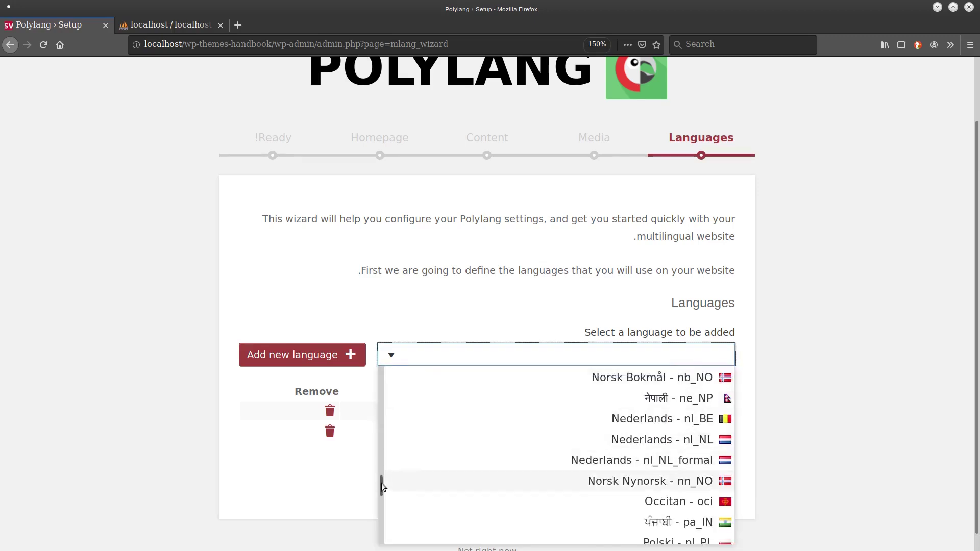
pyautogui.moveTo(381, 483); pyautogui.dragTo(550, 433)
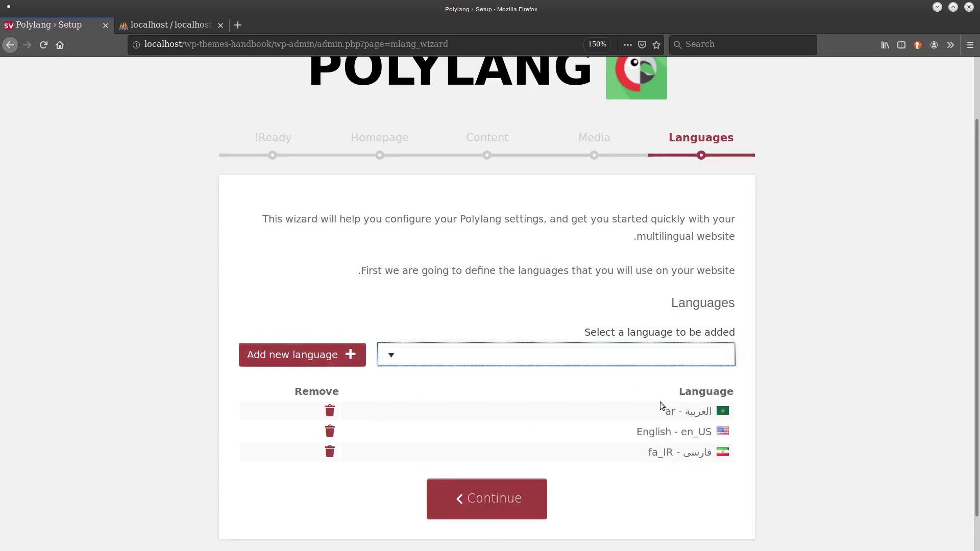
# Choose Español - es_AR and add it as another site language.
pyautogui.click(495, 354)
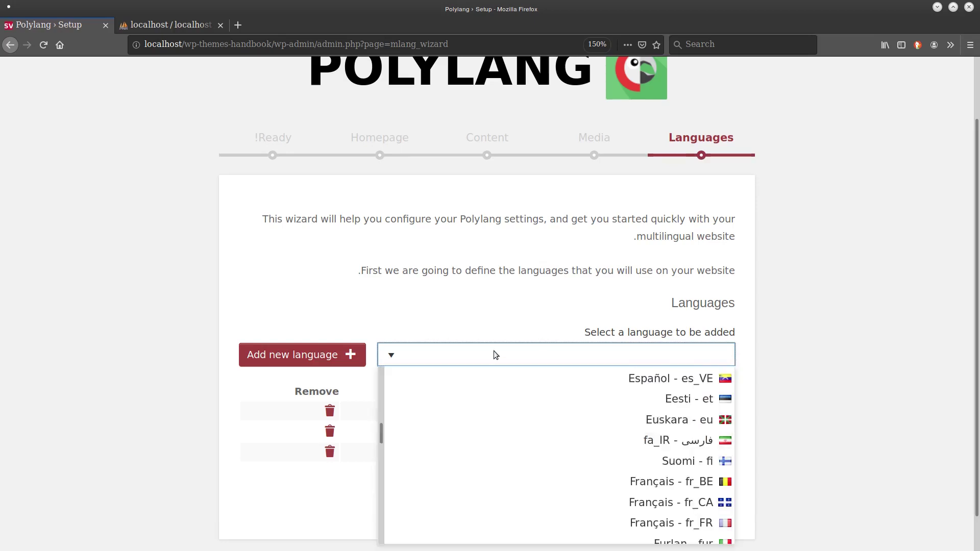
pyautogui.scroll(-15, 494, 351)
pyautogui.scroll(20, 405, 429)
pyautogui.scroll(-2, 381, 416)
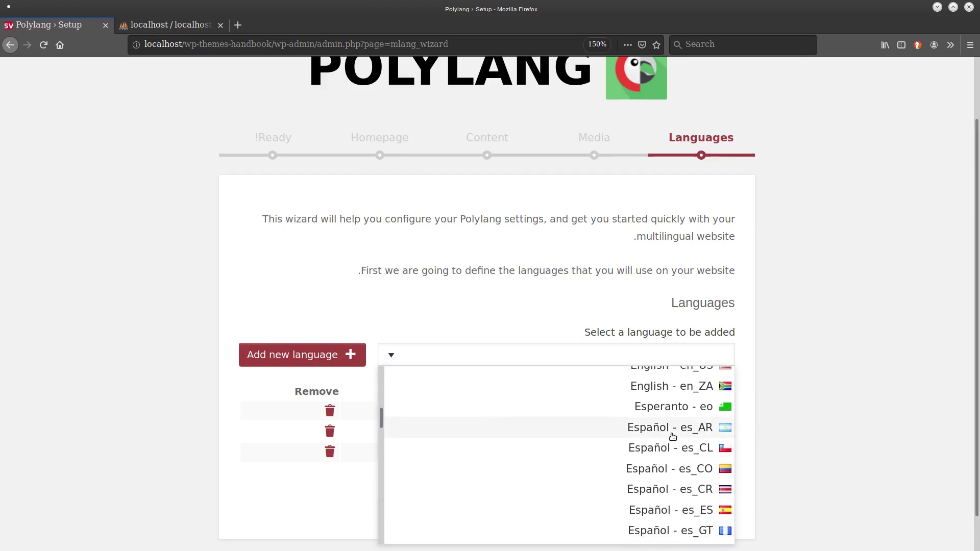
pyautogui.click(673, 437)
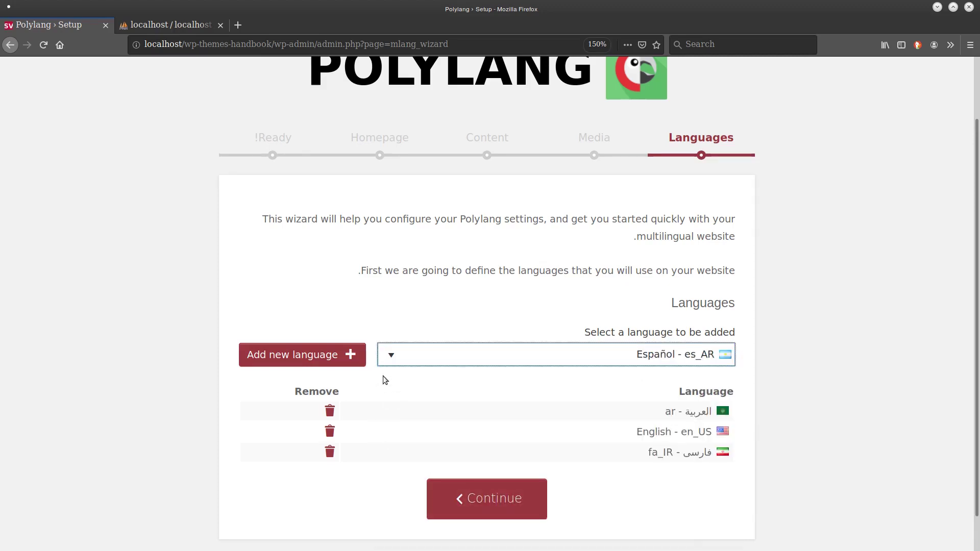
pyautogui.click(347, 359)
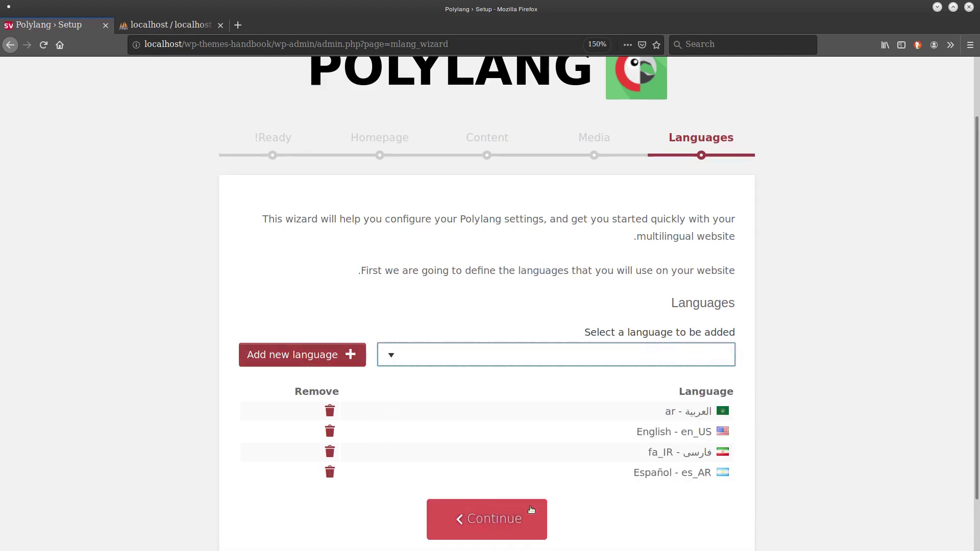
# Move past Languages, keep 'Allow Polylang translate media' on, and continue past the Media step.
pyautogui.click(481, 524)
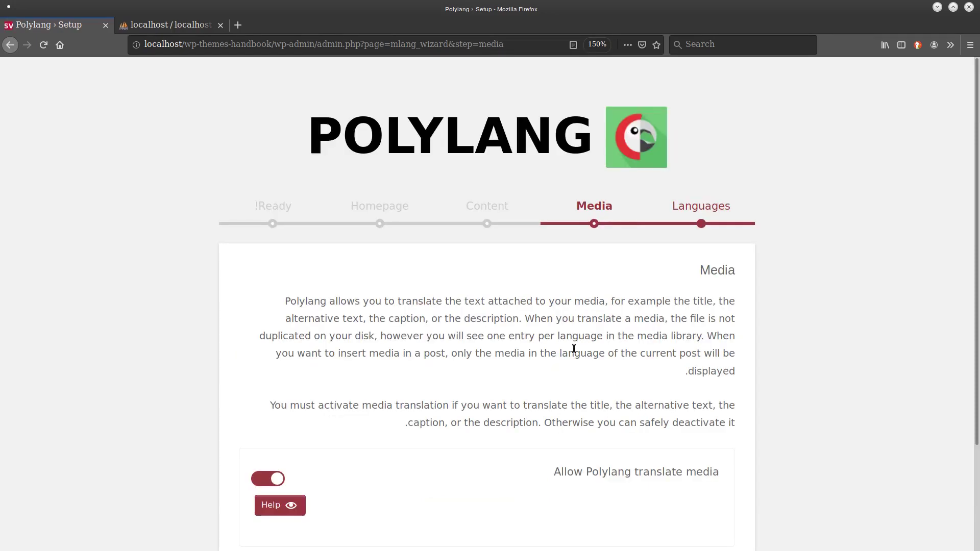
pyautogui.hotkey('ctrl', '+')
pyautogui.hotkey('ctrl', '+')
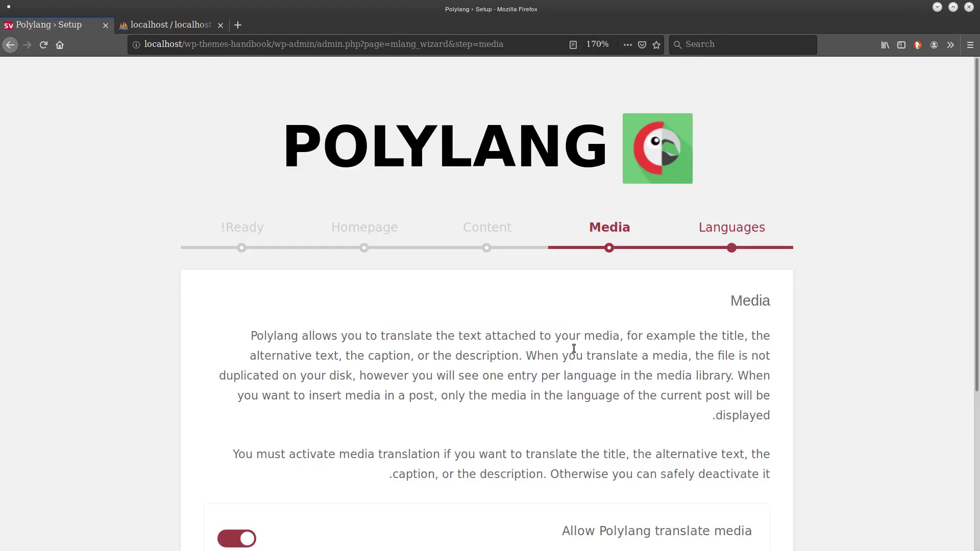
pyautogui.scroll(-5, 574, 348)
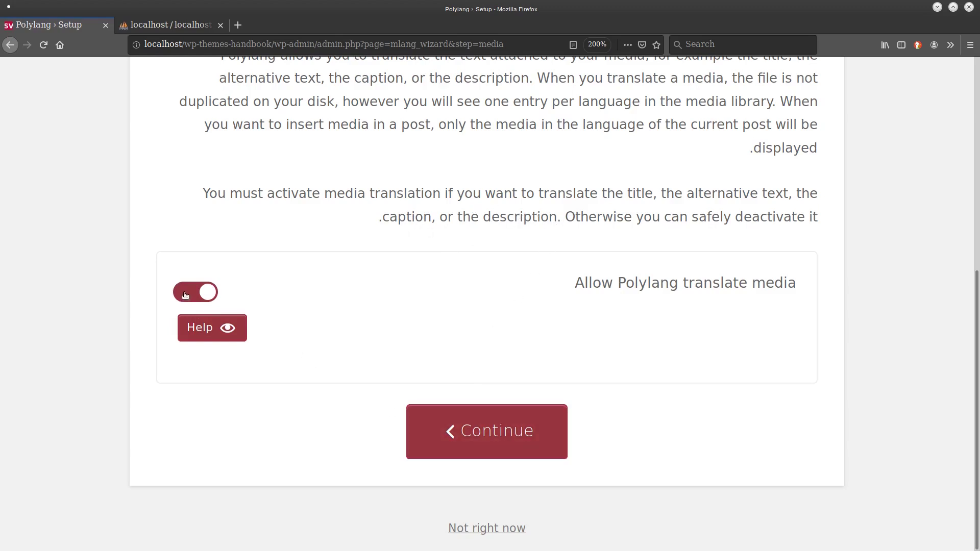
pyautogui.click(494, 438)
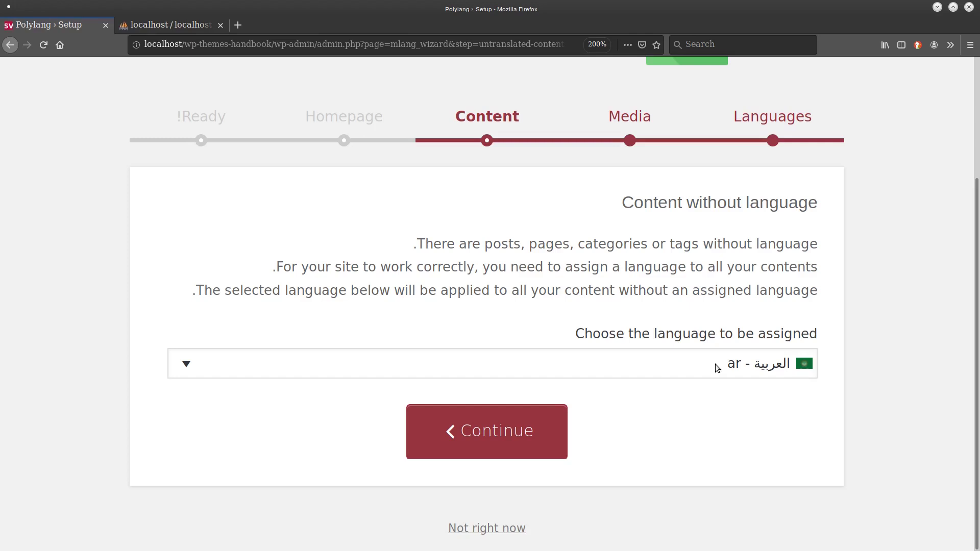
# Assign ar to content without a language and continue to the Homepage step.
pyautogui.click(473, 429)
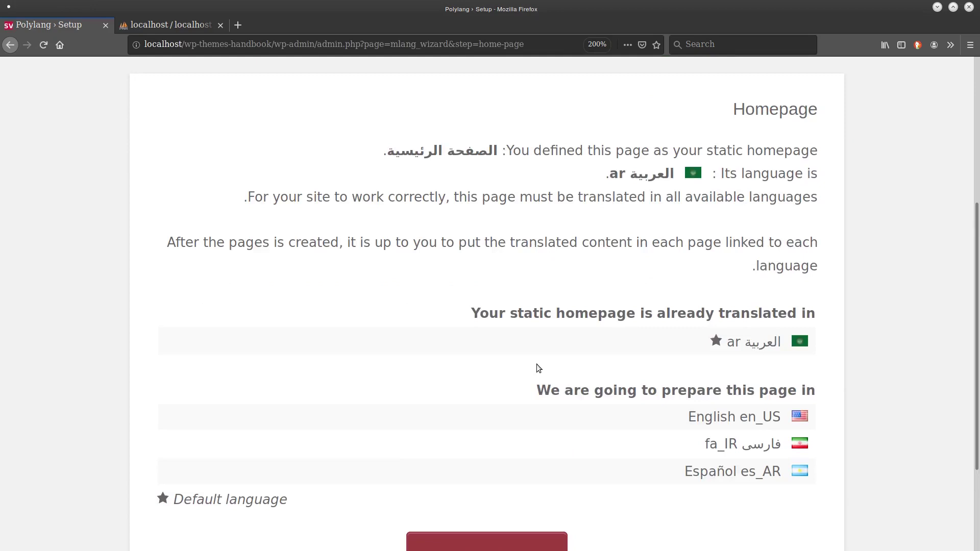
pyautogui.scroll(2, 537, 364)
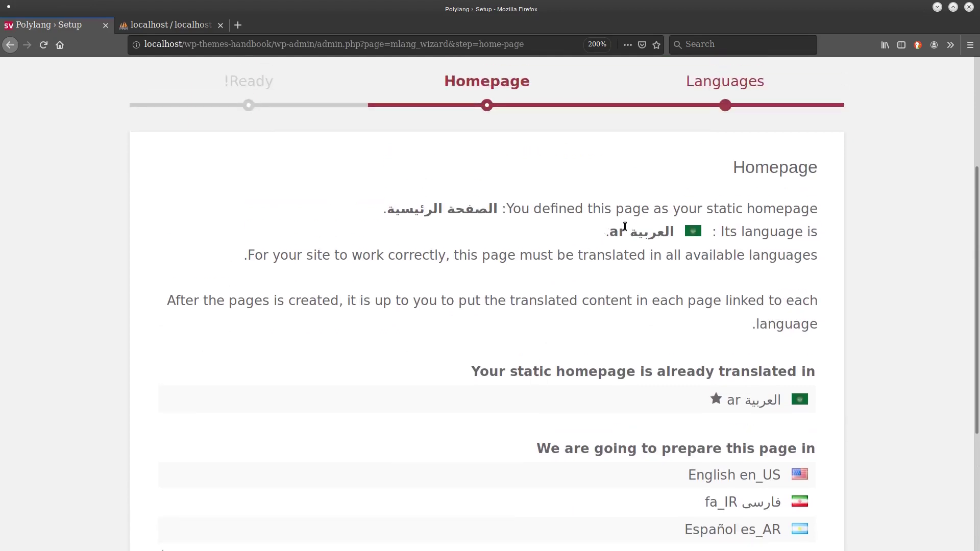
pyautogui.scroll(-2, 674, 214)
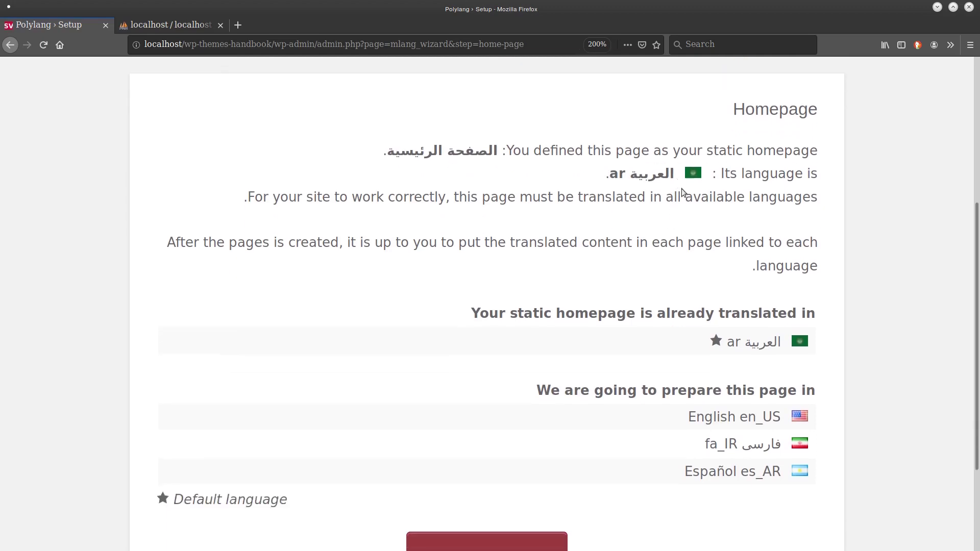
pyautogui.scroll(-2, 689, 200)
pyautogui.scroll(-1, 699, 209)
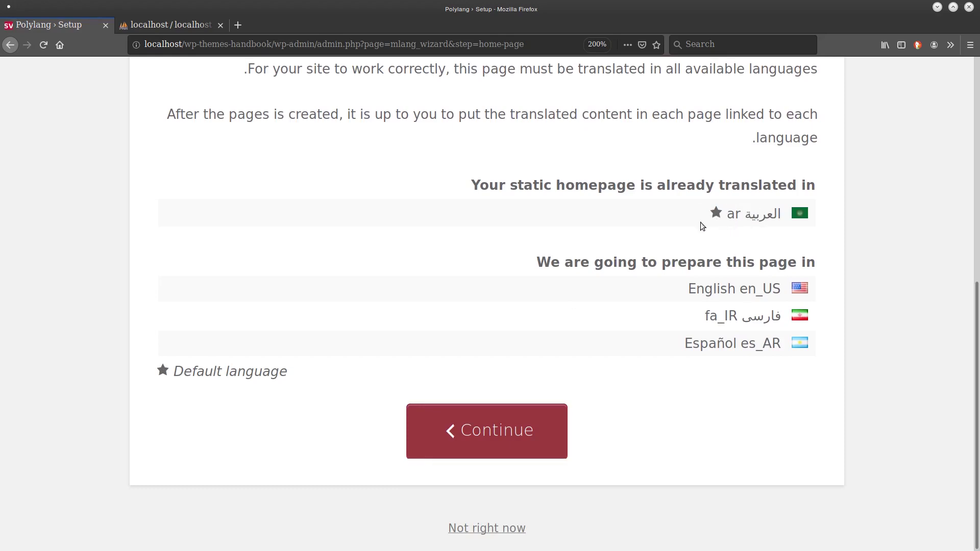
# Accept the homepage step, review the Ready page's next steps, and return to the dashboard.
pyautogui.click(468, 435)
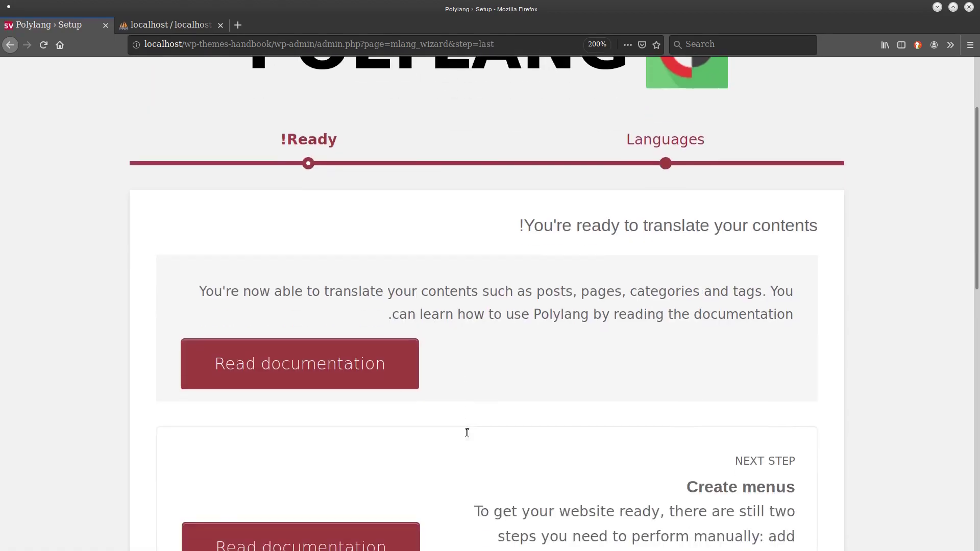
pyautogui.scroll(1, 467, 433)
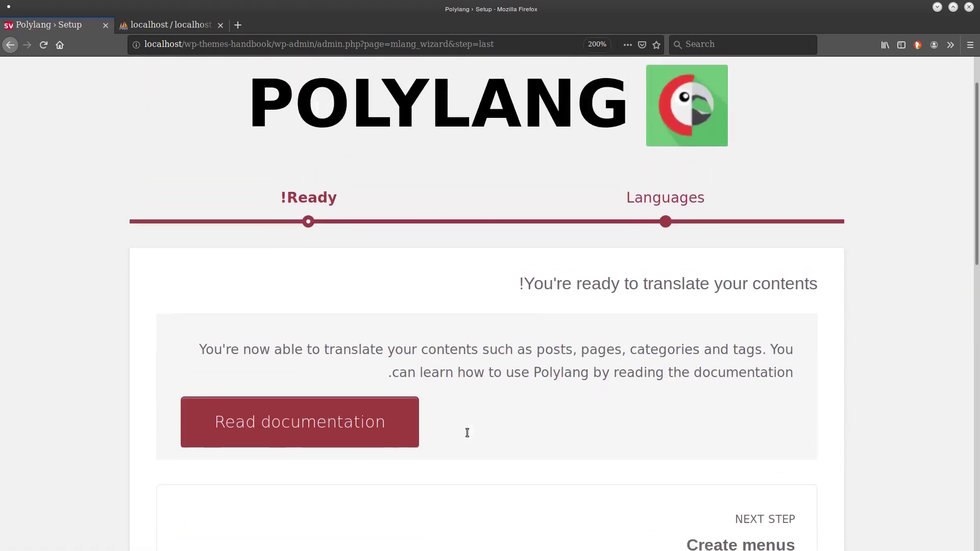
pyautogui.scroll(-4, 468, 433)
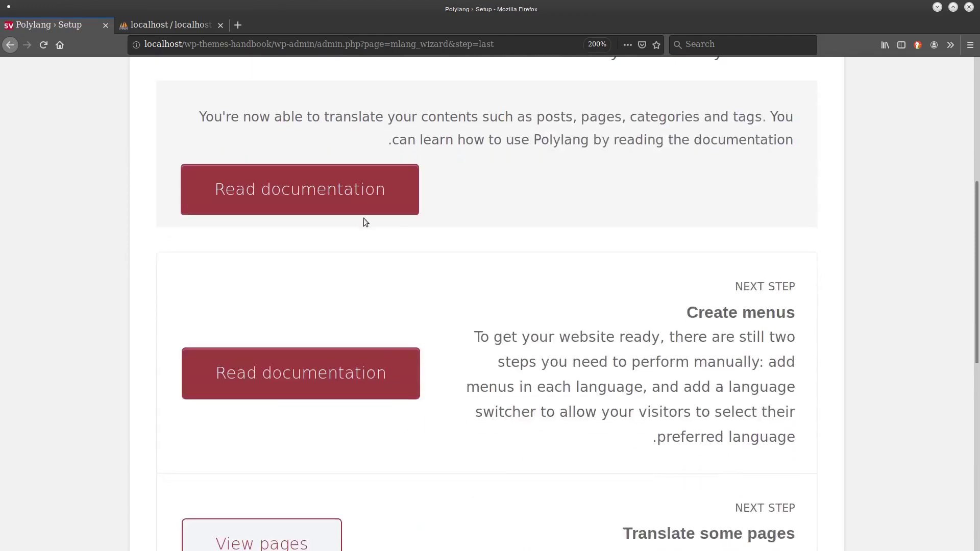
pyautogui.scroll(-6, 364, 218)
pyautogui.scroll(1, 364, 218)
pyautogui.scroll(3, 365, 220)
pyautogui.scroll(-2, 366, 219)
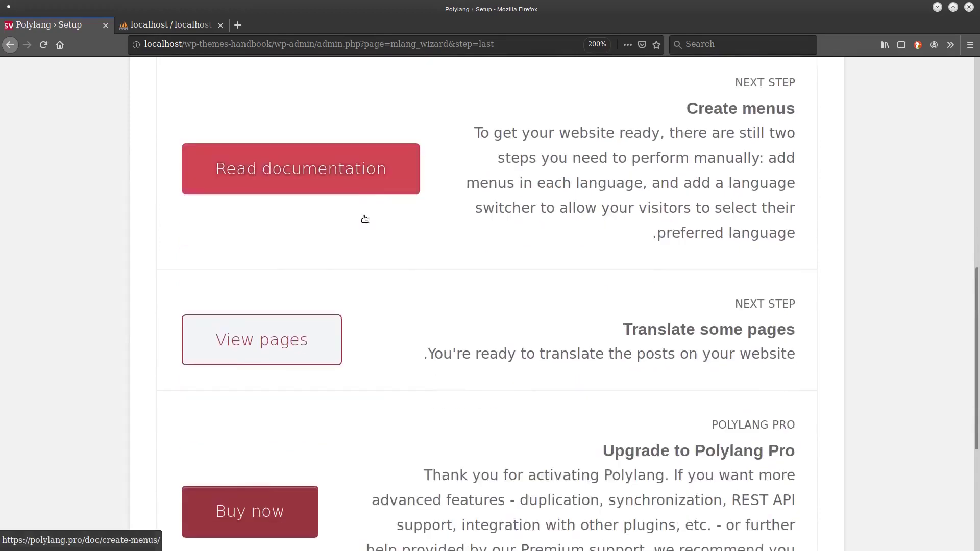
pyautogui.scroll(1, 366, 219)
pyautogui.scroll(1, 365, 219)
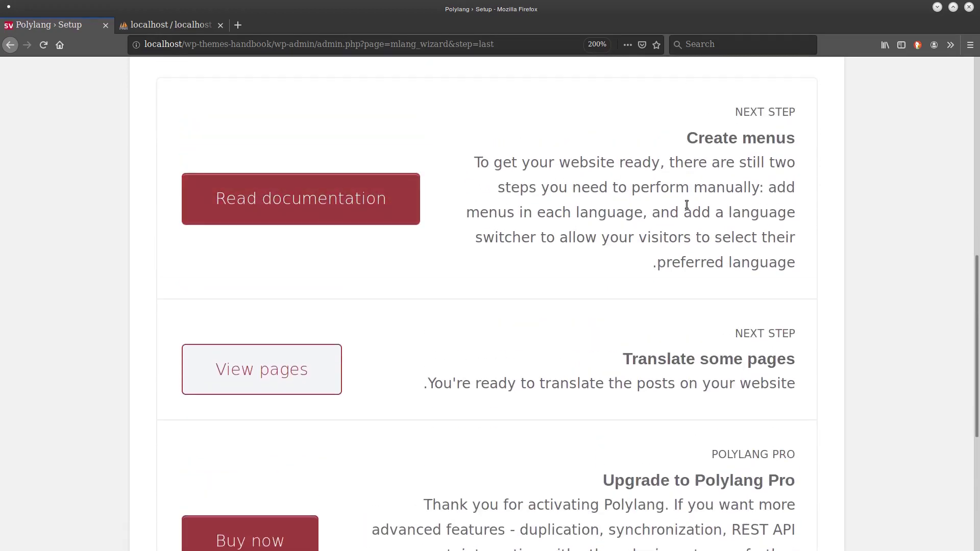
pyautogui.scroll(-5, 688, 204)
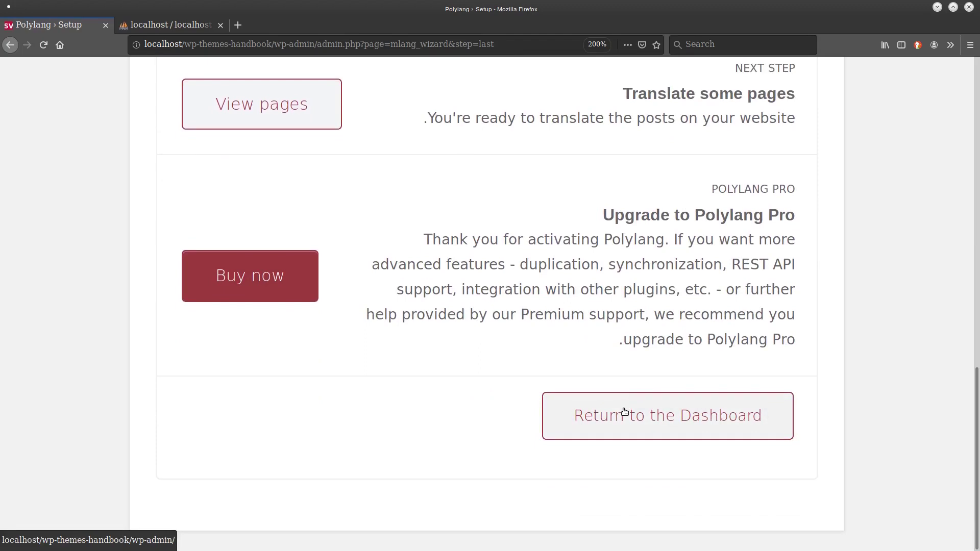
pyautogui.click(614, 422)
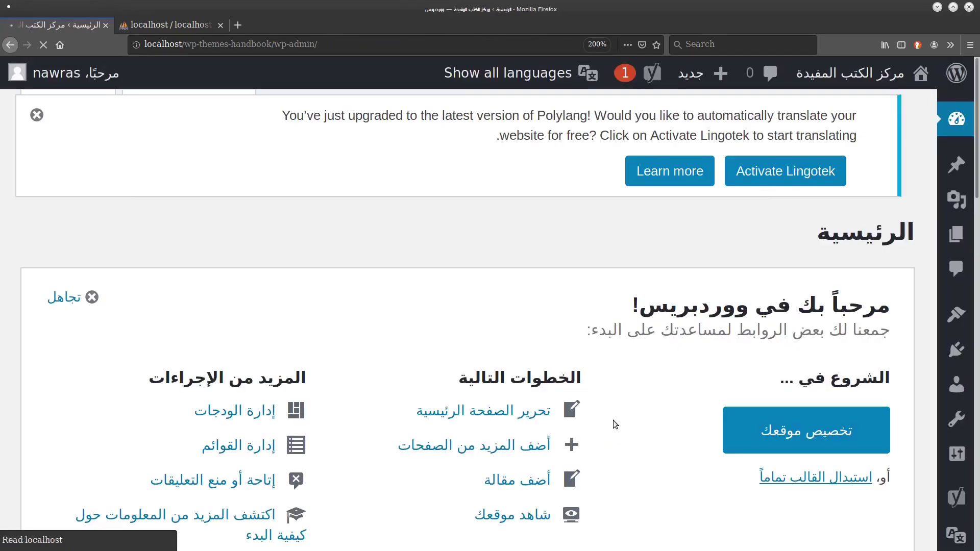
# Reset the zoom and open Polylang's Languages page from the admin sidebar.
pyautogui.hotkey('ctrl', '-')
pyautogui.hotkey('ctrl', '-')
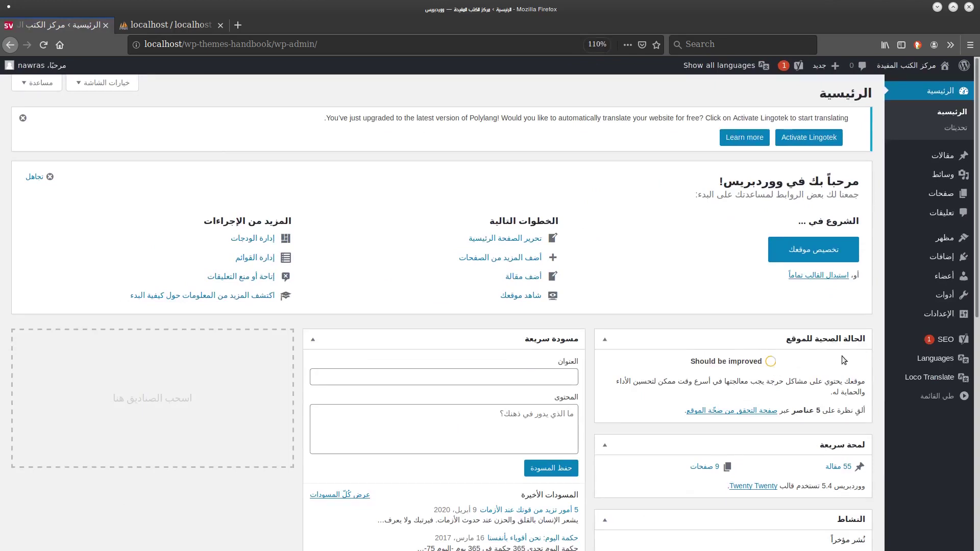
pyautogui.moveTo(935, 359)
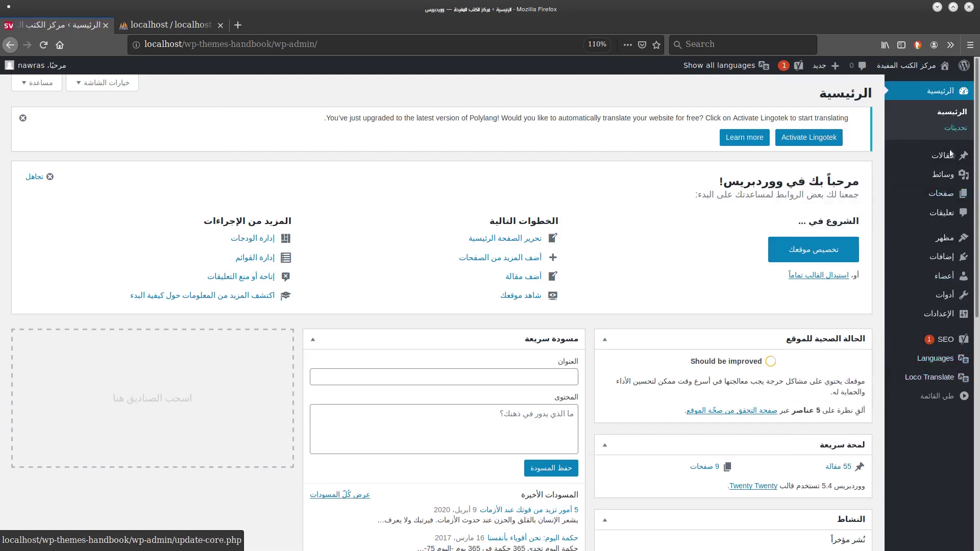
pyautogui.click(916, 362)
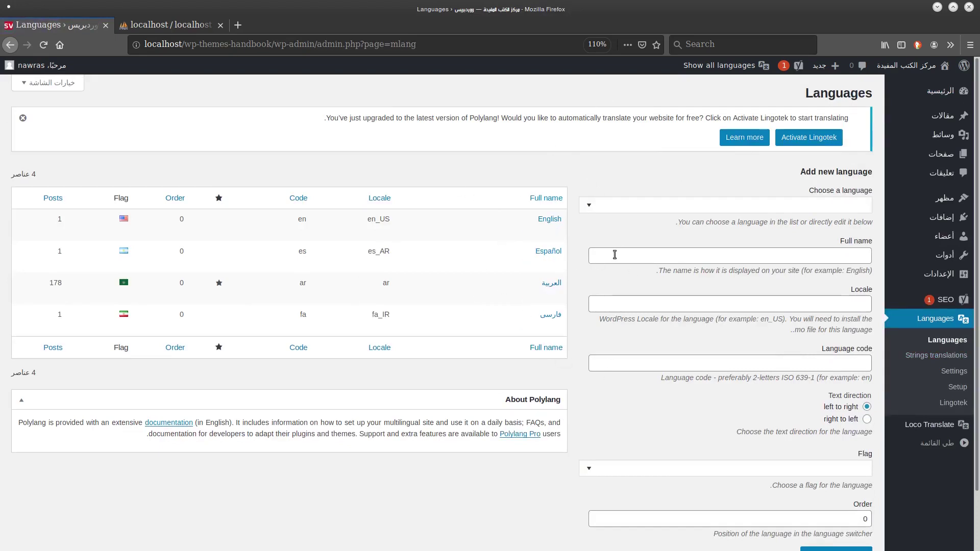
# Select Hindi (hi_IN) as the new language in the add-language form.
pyautogui.click(805, 206)
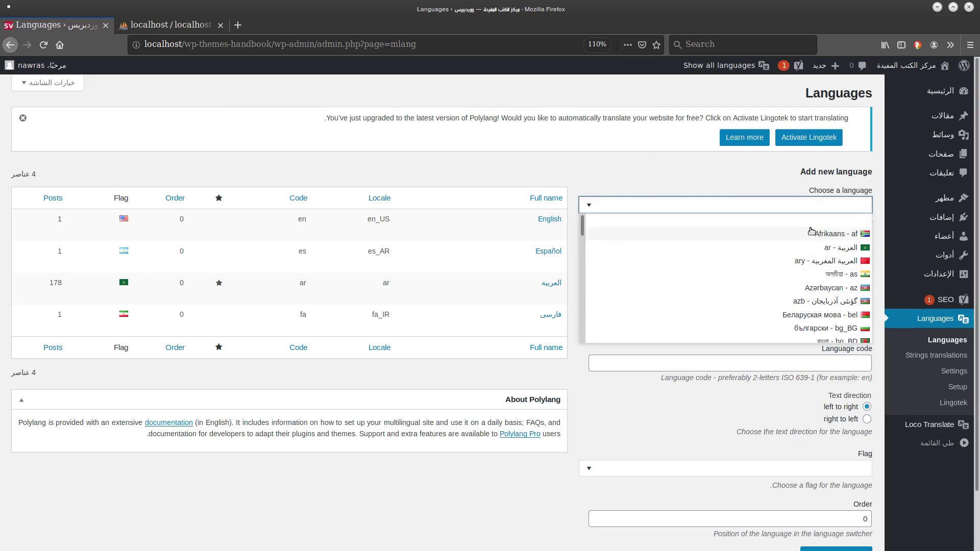
pyautogui.scroll(-10, 810, 232)
pyautogui.click(840, 324)
pyautogui.click(717, 420)
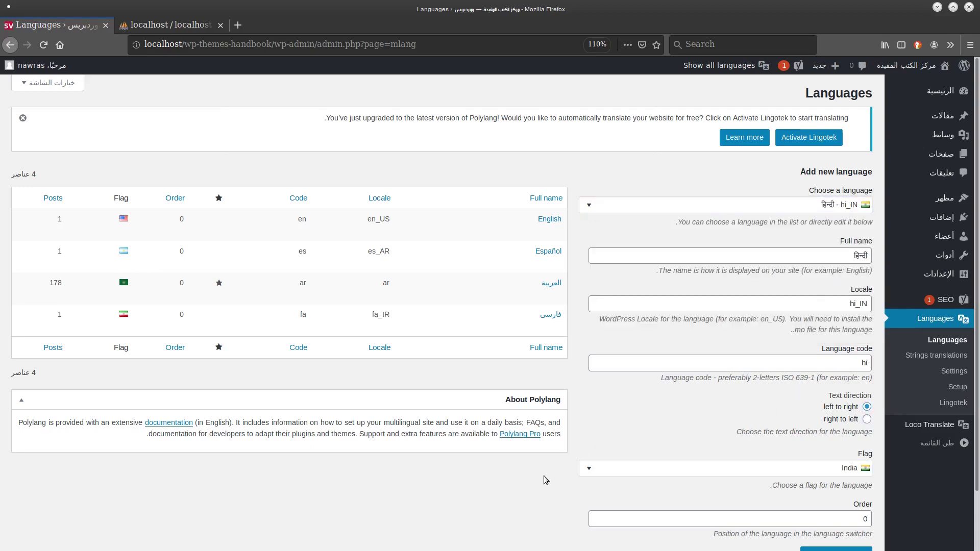
pyautogui.scroll(-2, 545, 480)
pyautogui.hotkey('ctrl', '+')
pyautogui.hotkey('ctrl', '+')
pyautogui.hotkey('ctrl', '+')
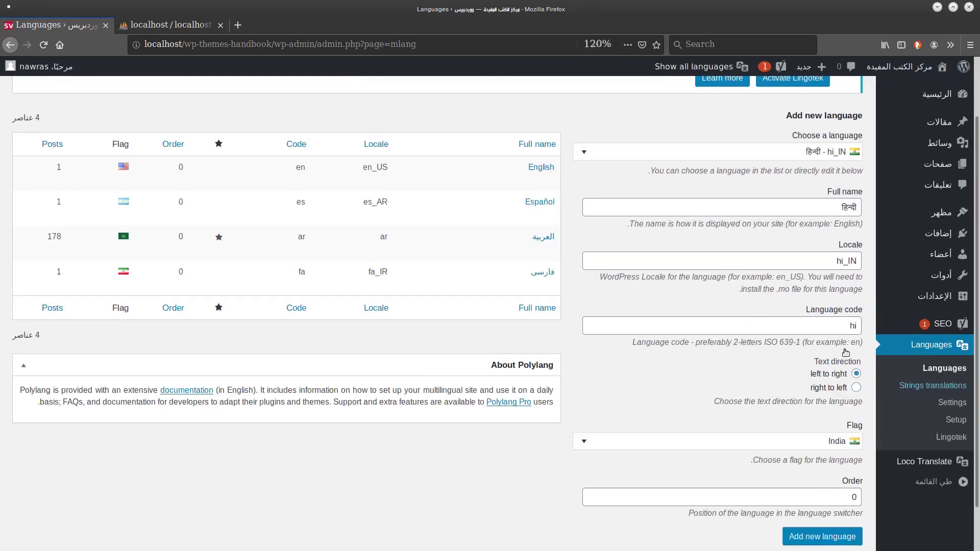
pyautogui.hotkey('ctrl', '+')
pyautogui.hotkey('ctrl', '+')
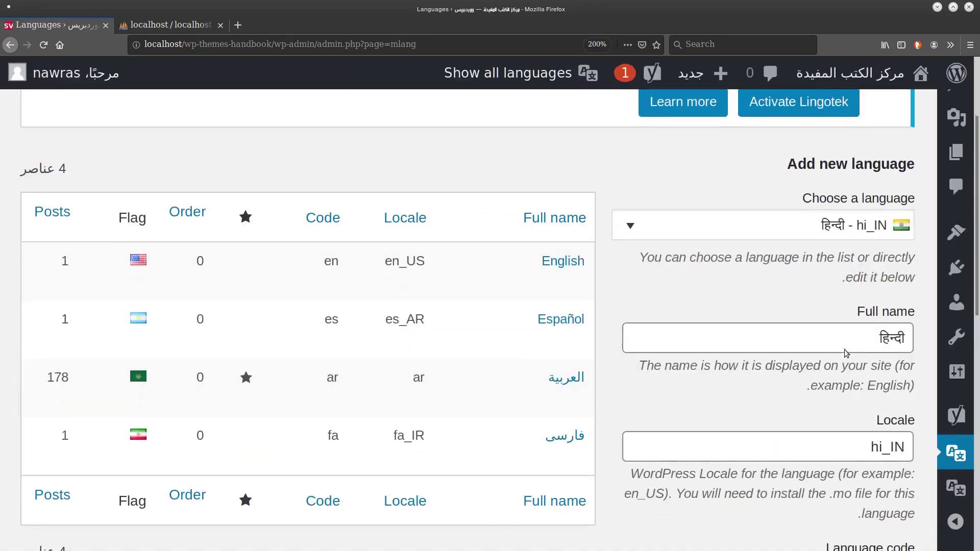
pyautogui.scroll(-2, 846, 353)
pyautogui.scroll(-4, 847, 353)
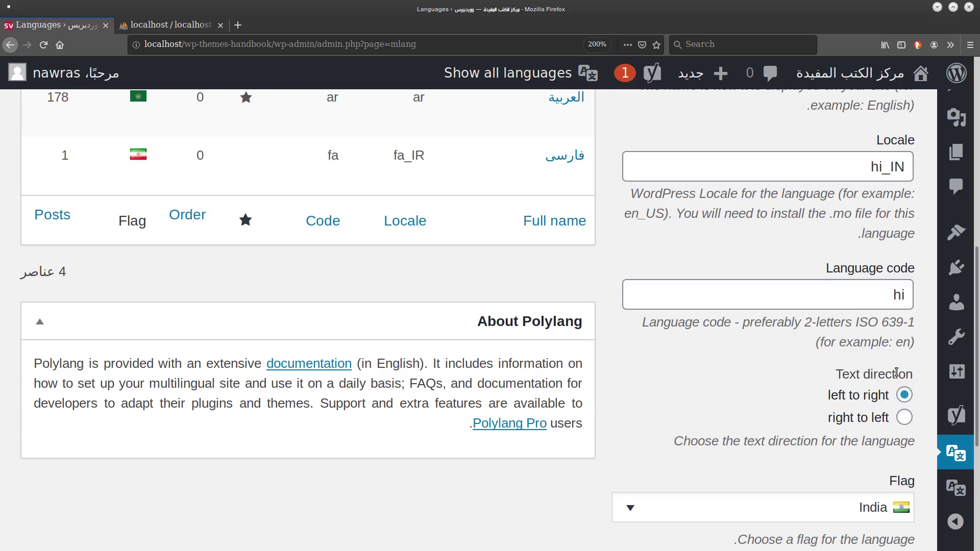
# Keep left-to-right text direction and the India flag, add Hindi, then open Strings translations.
pyautogui.click(773, 397)
pyautogui.press('Down')
pyautogui.press('Up')
pyautogui.scroll(-1, 695, 468)
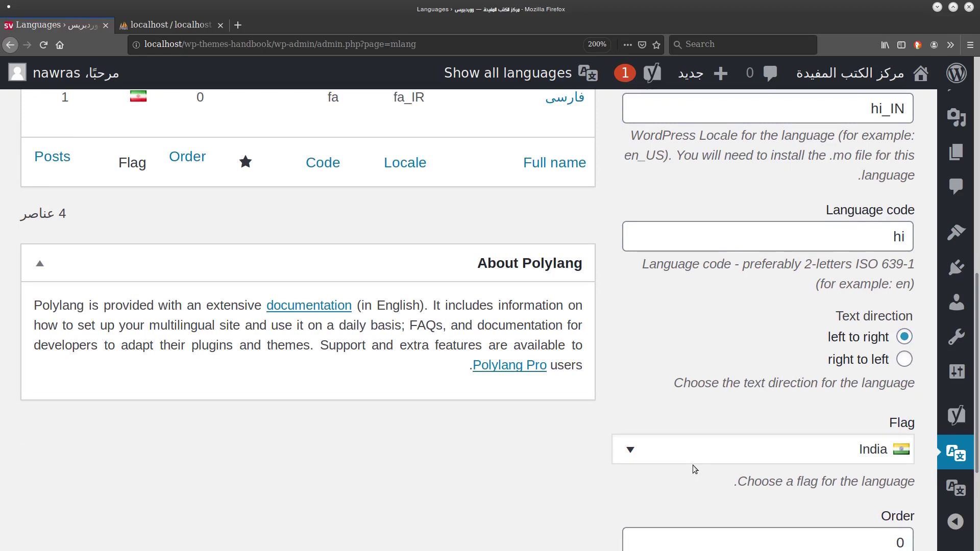
pyautogui.press('Tab')
pyautogui.press('Down')
pyautogui.press('Up')
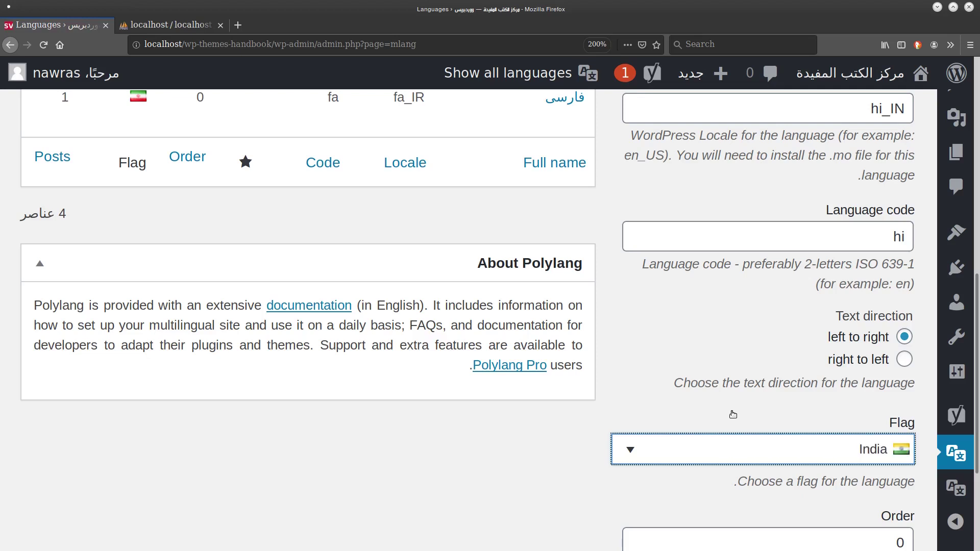
pyautogui.click(557, 469)
pyautogui.scroll(-2, 558, 470)
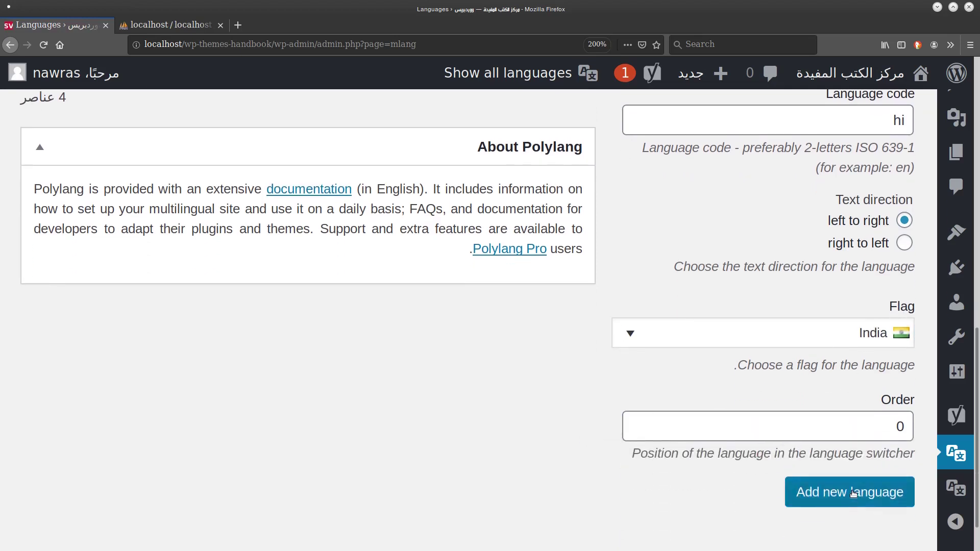
pyautogui.click(853, 496)
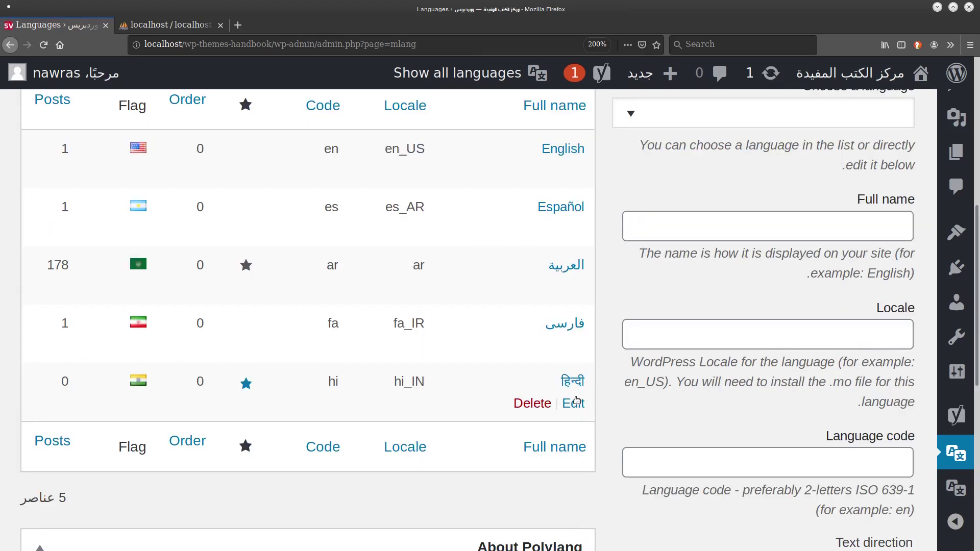
pyautogui.hotkey('ctrl', '-')
pyautogui.hotkey('ctrl', '-')
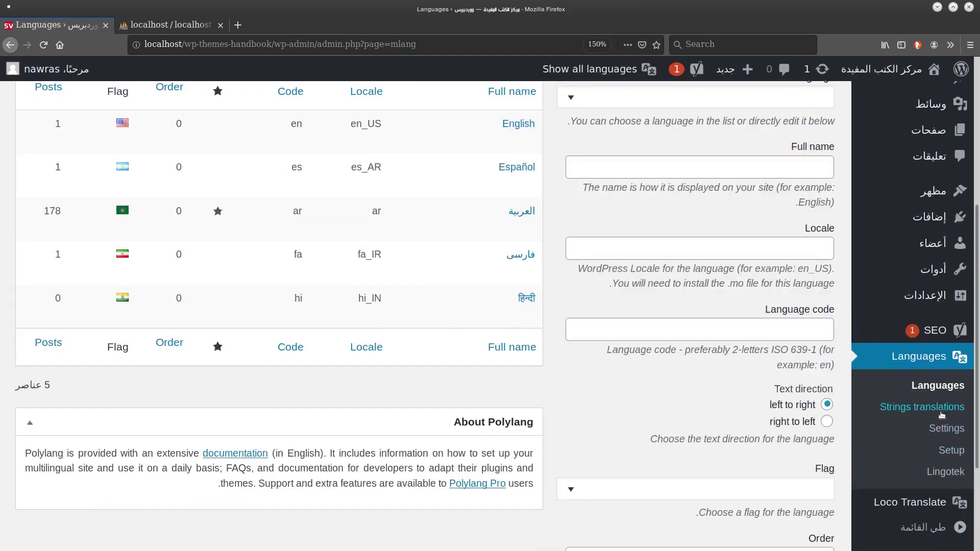
pyautogui.click(911, 408)
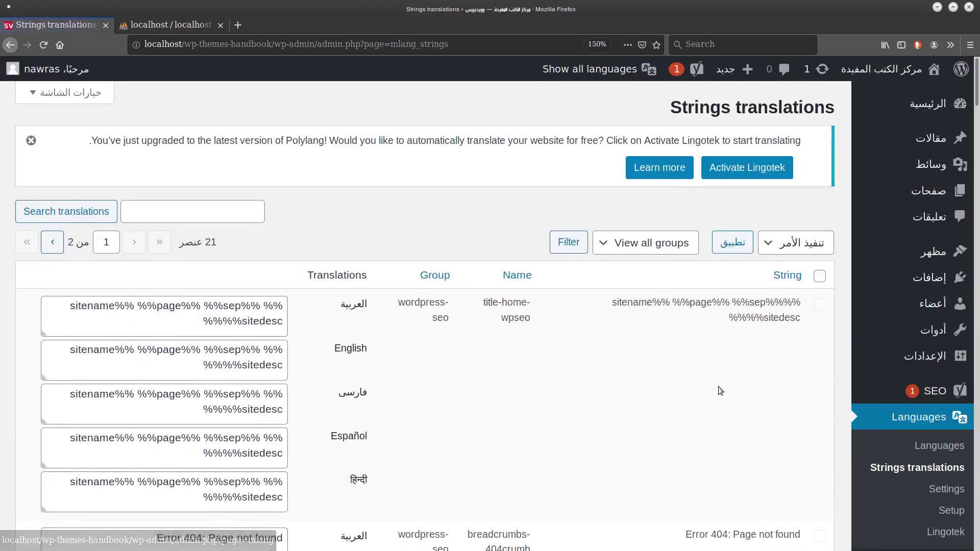
# Open the Polylang Settings page and its modules table.
pyautogui.scroll(-8, 457, 231)
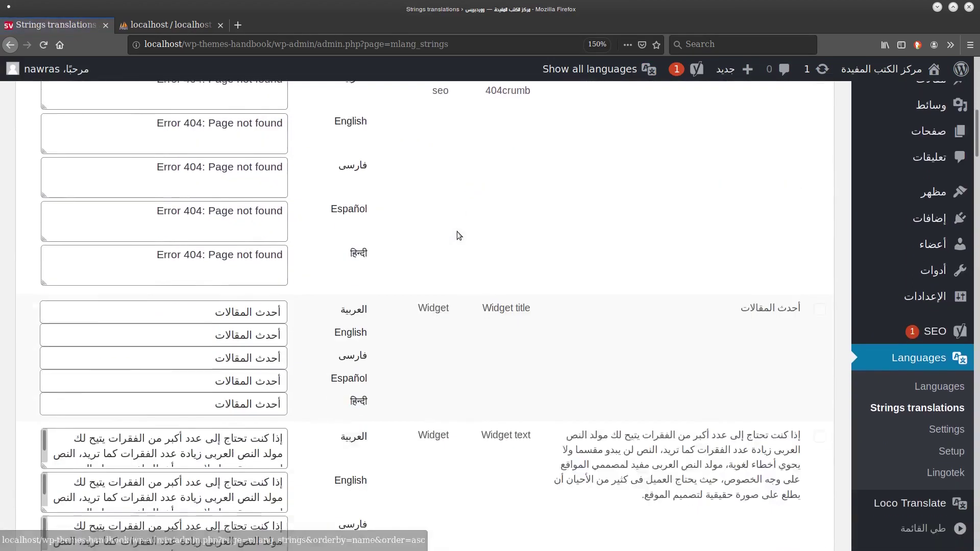
pyautogui.scroll(-2, 458, 231)
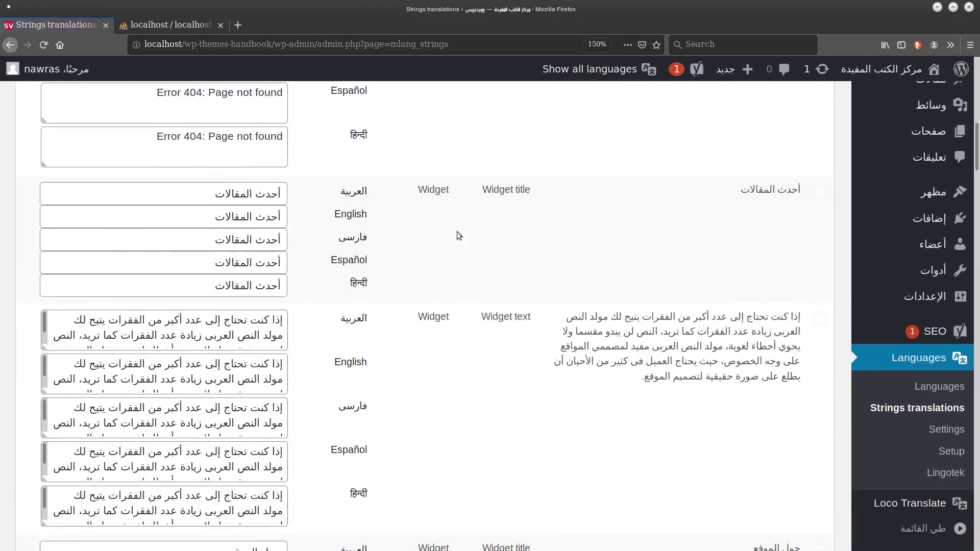
pyautogui.click(942, 428)
pyautogui.scroll(-4, 525, 188)
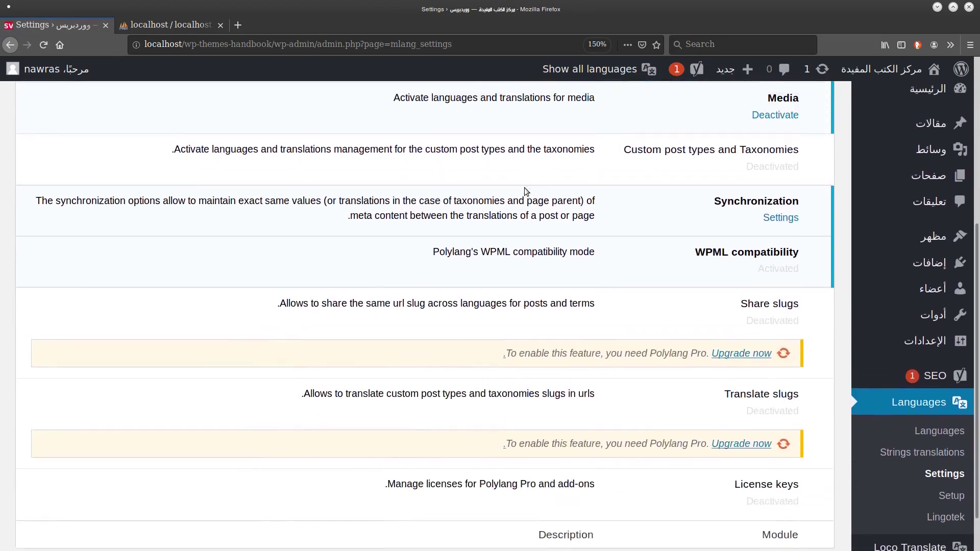
pyautogui.scroll(4, 525, 189)
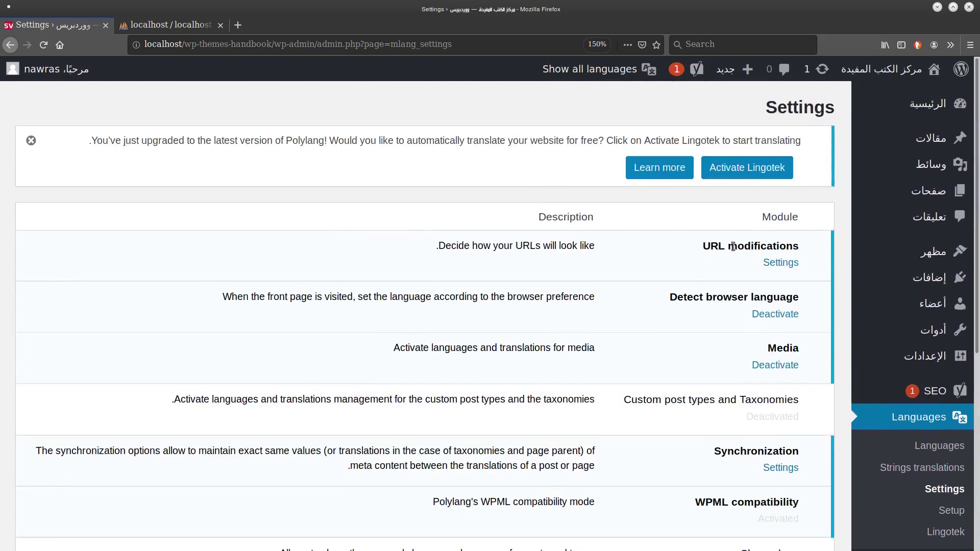
pyautogui.moveTo(703, 247); pyautogui.dragTo(806, 249)
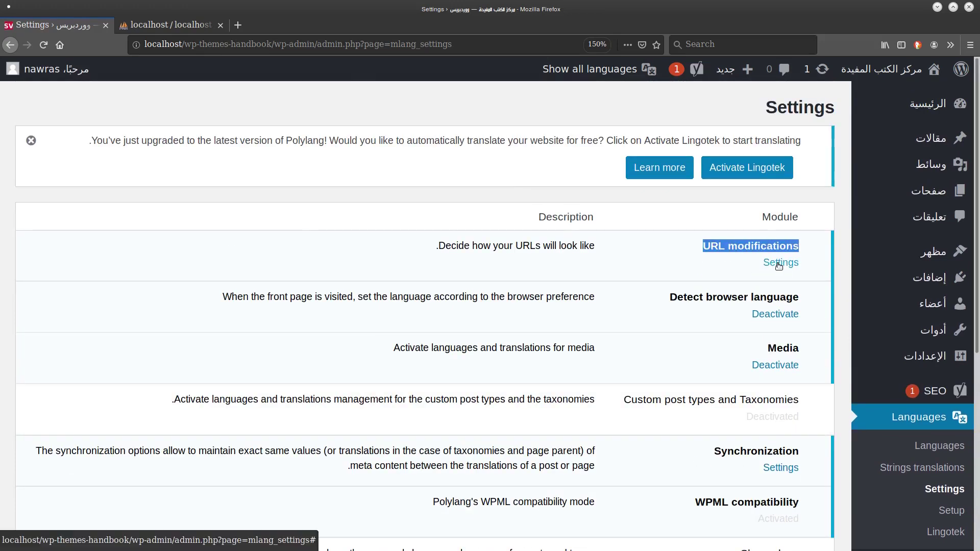
pyautogui.click(686, 269)
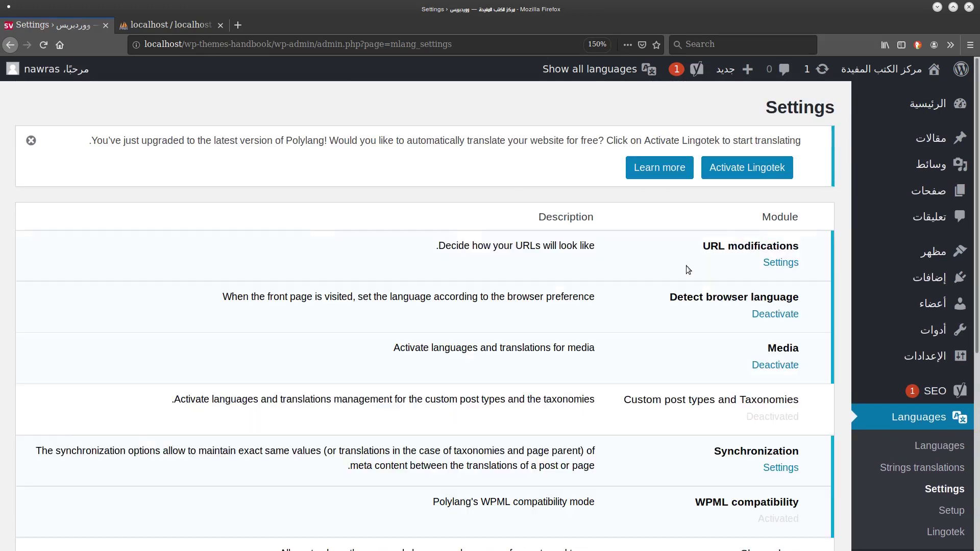
# Inspect the URL modifications options and cancel without changing anything.
pyautogui.click(789, 264)
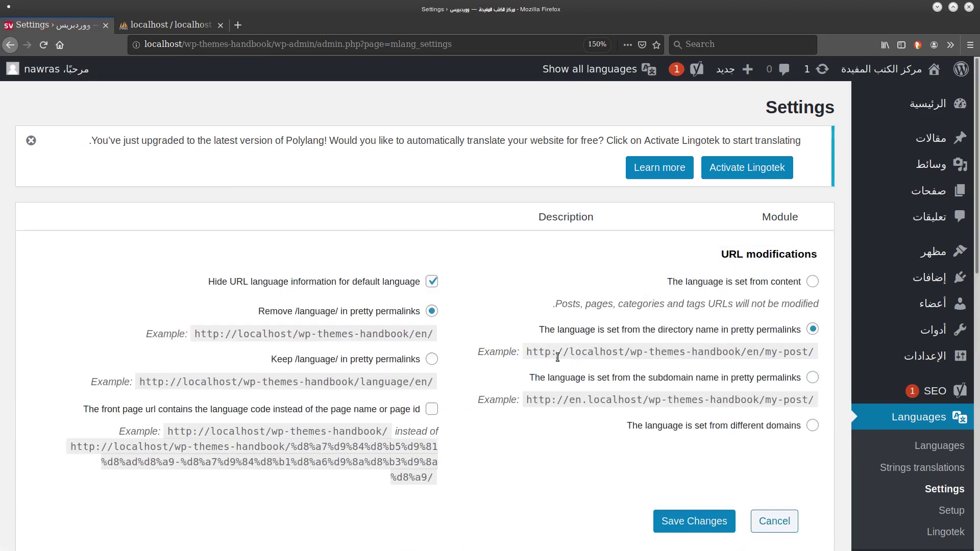
pyautogui.moveTo(552, 355); pyautogui.dragTo(752, 352)
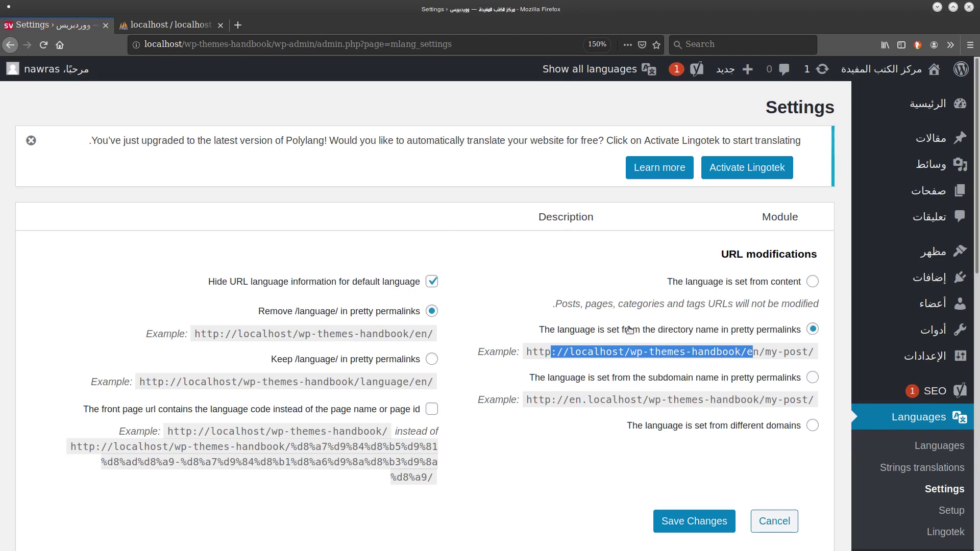
pyautogui.click(772, 513)
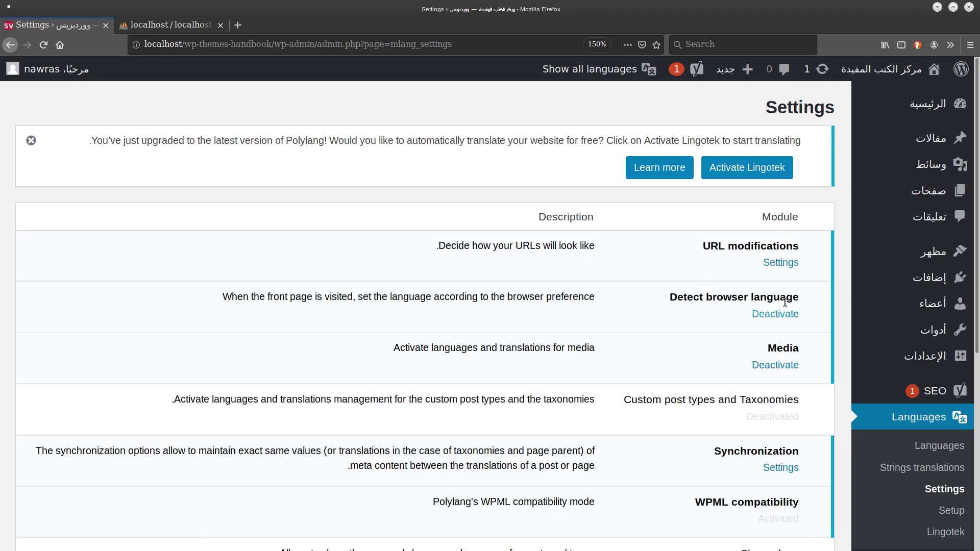
pyautogui.click(778, 264)
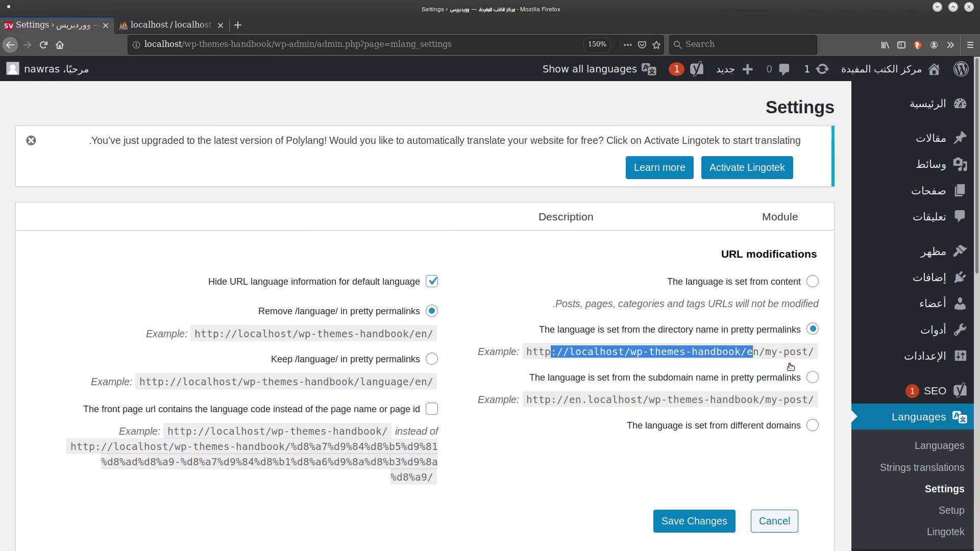
pyautogui.click(771, 521)
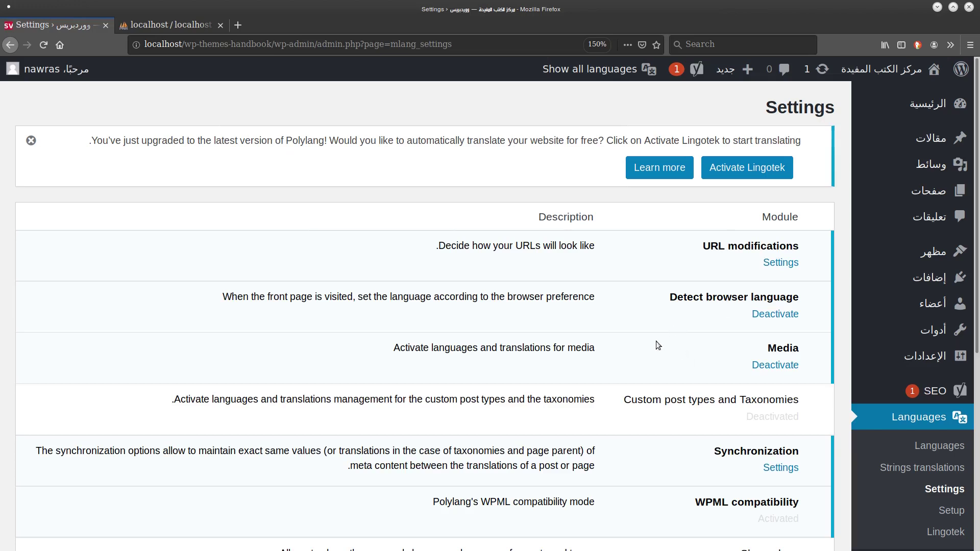
# Review the remaining modules, visit the setup wizard, and return to Settings.
pyautogui.scroll(-3, 662, 327)
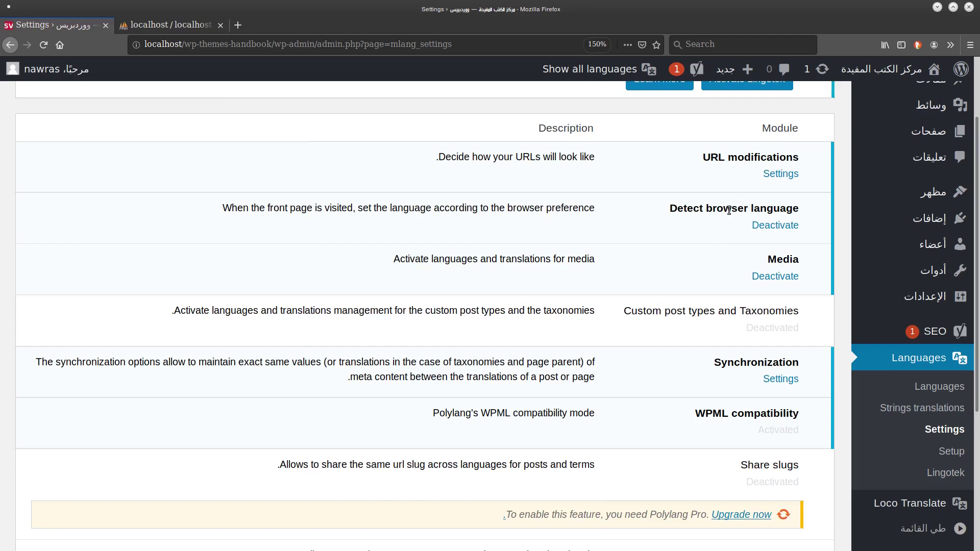
pyautogui.scroll(-1, 729, 210)
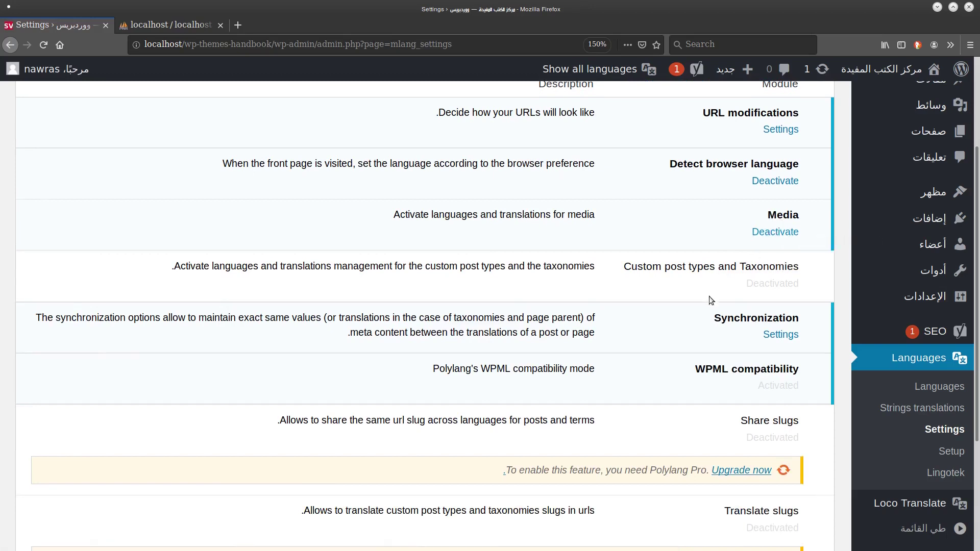
pyautogui.scroll(-4, 712, 300)
pyautogui.moveTo(709, 299); pyautogui.dragTo(492, 488)
pyautogui.click(491, 464)
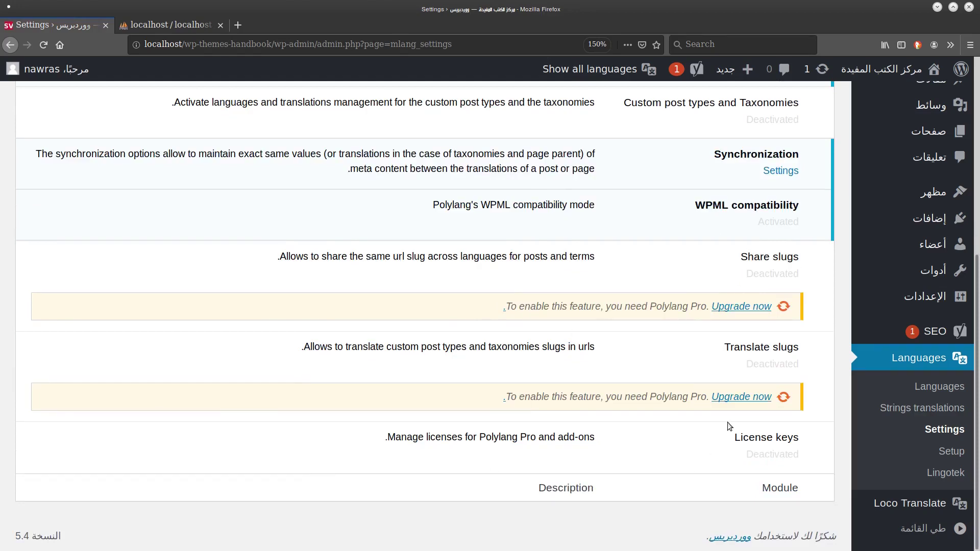
pyautogui.click(944, 453)
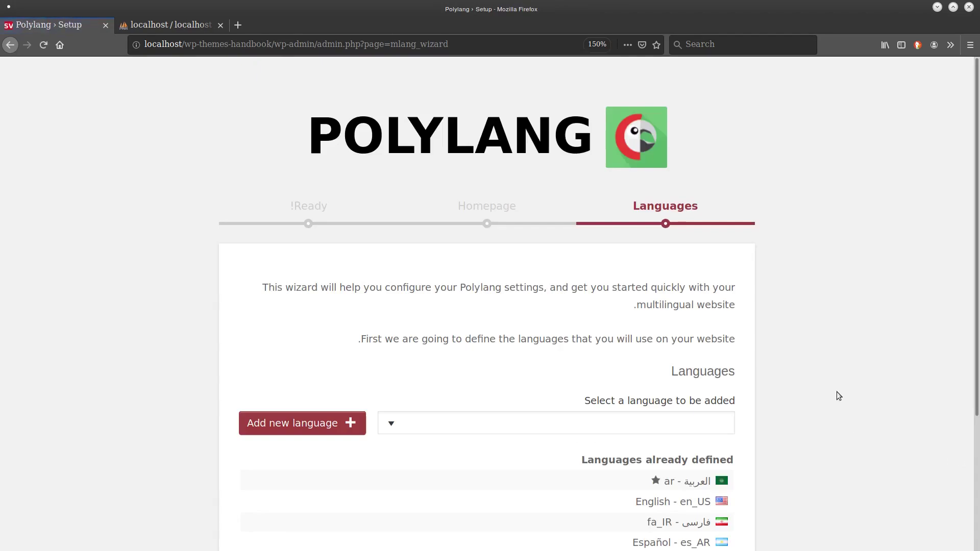
pyautogui.click(12, 48)
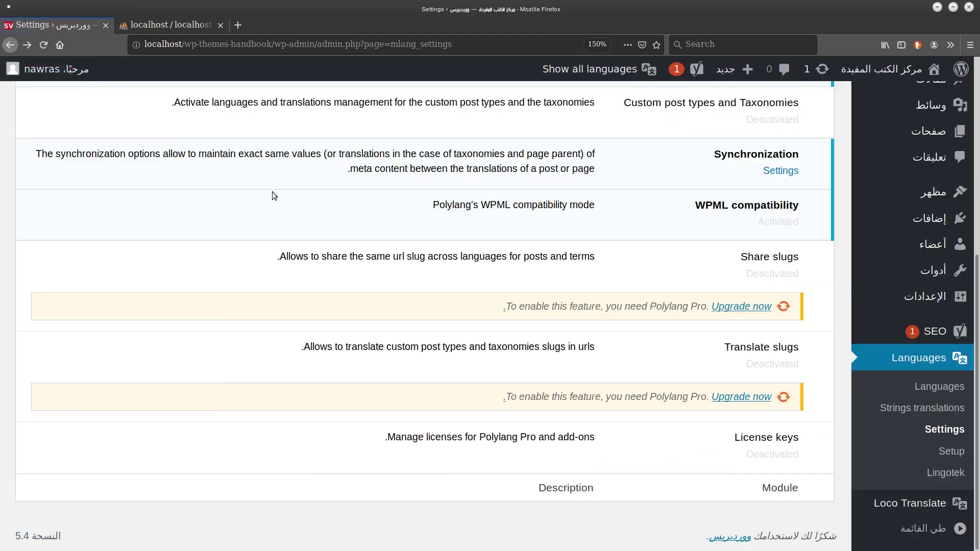
pyautogui.scroll(6, 272, 192)
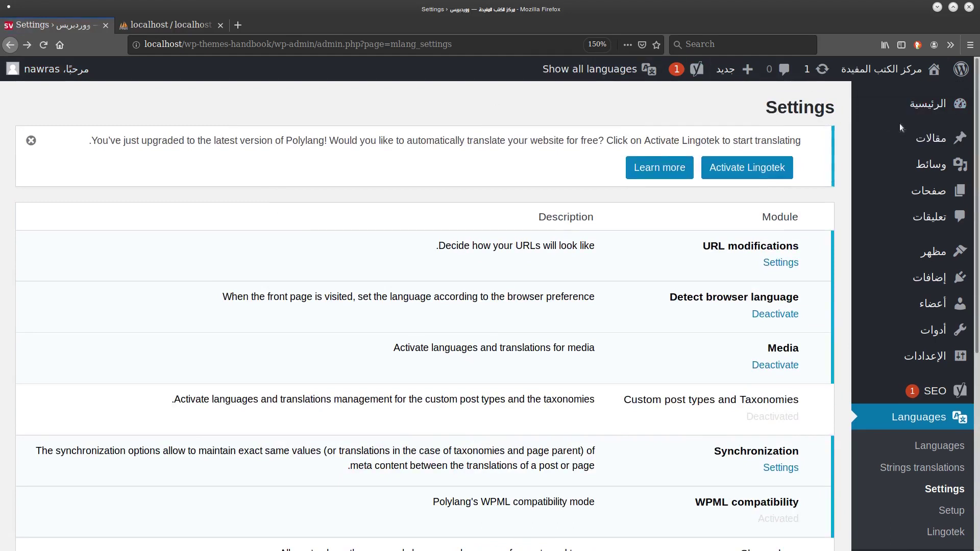
pyautogui.moveTo(903, 130)
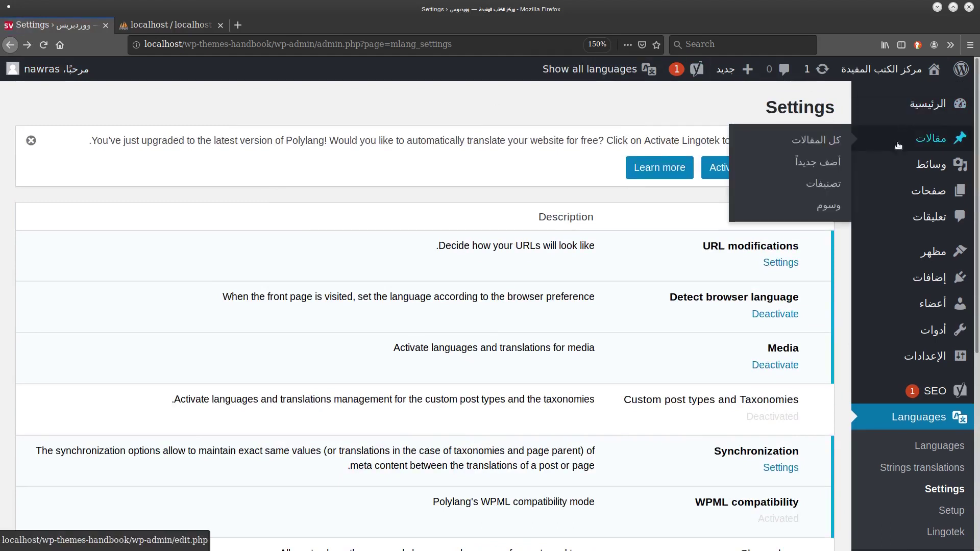
# Start a new post titled 'مقالة باللغة العربية'.
pyautogui.click(834, 139)
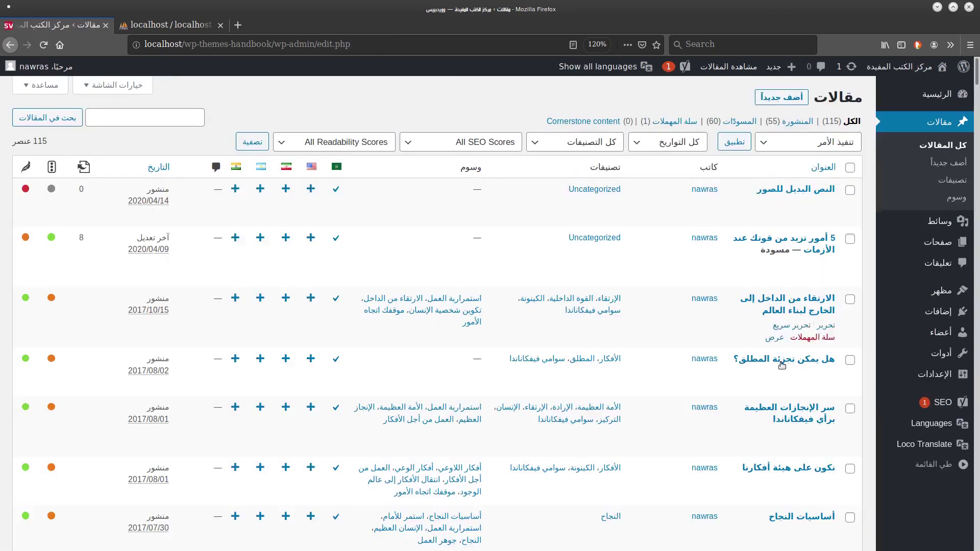
pyautogui.click(781, 97)
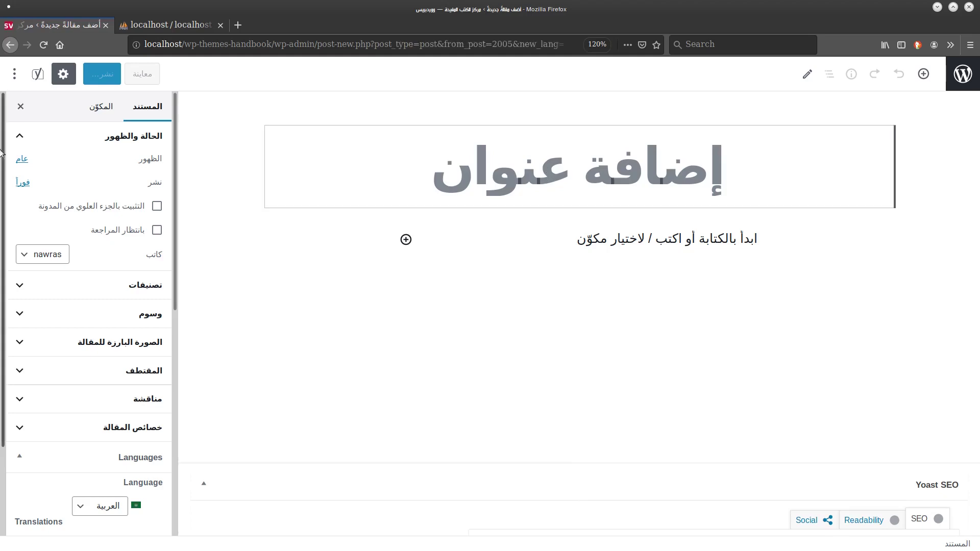
pyautogui.scroll(-3, 2, 337)
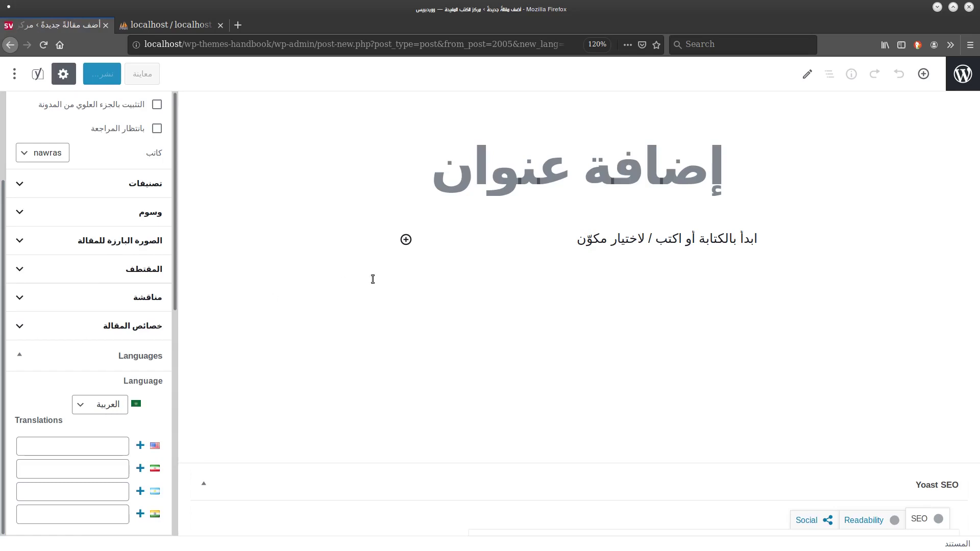
pyautogui.click(682, 153)
pyautogui.write('Ir')
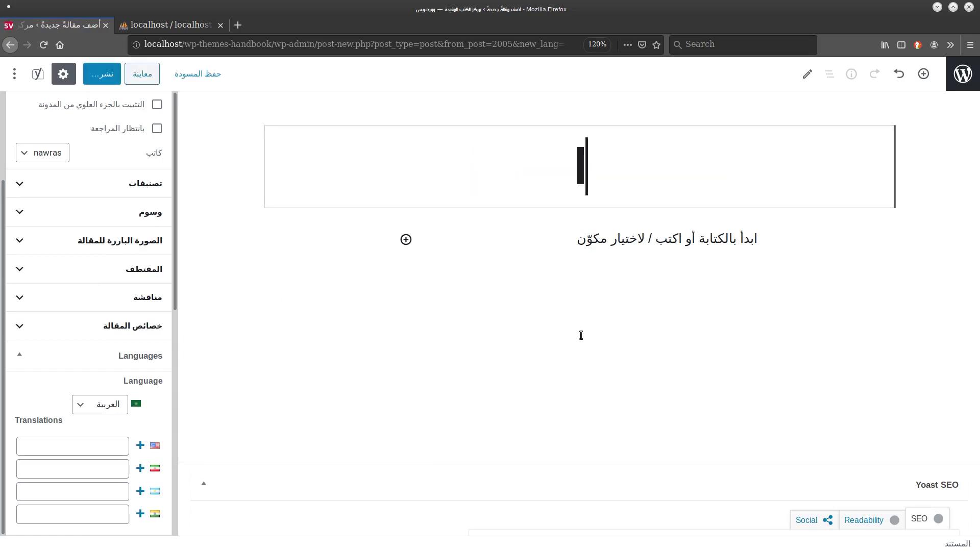
pyautogui.press('BackSpace')
pyautogui.press('BackSpace')
pyautogui.write('مقال')
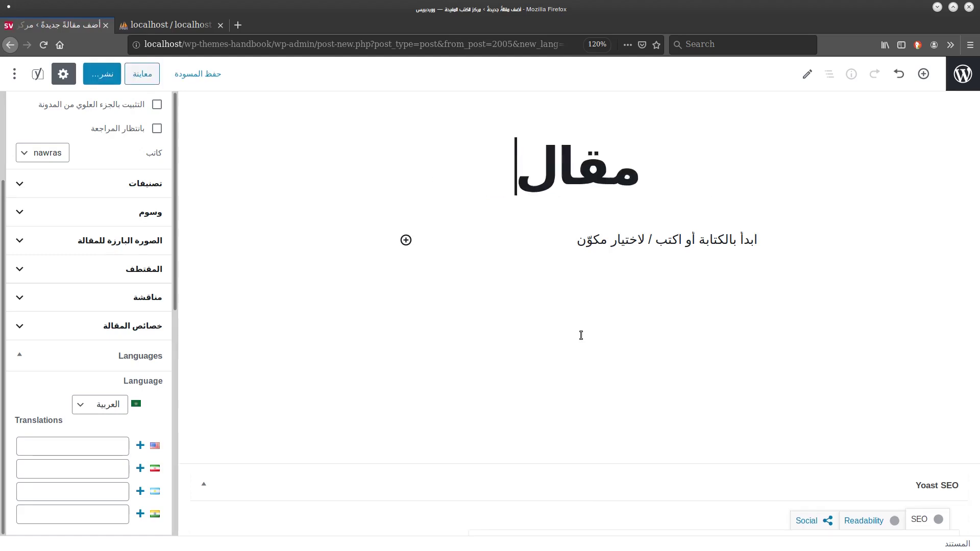
pyautogui.write('ة باللغة العربية')
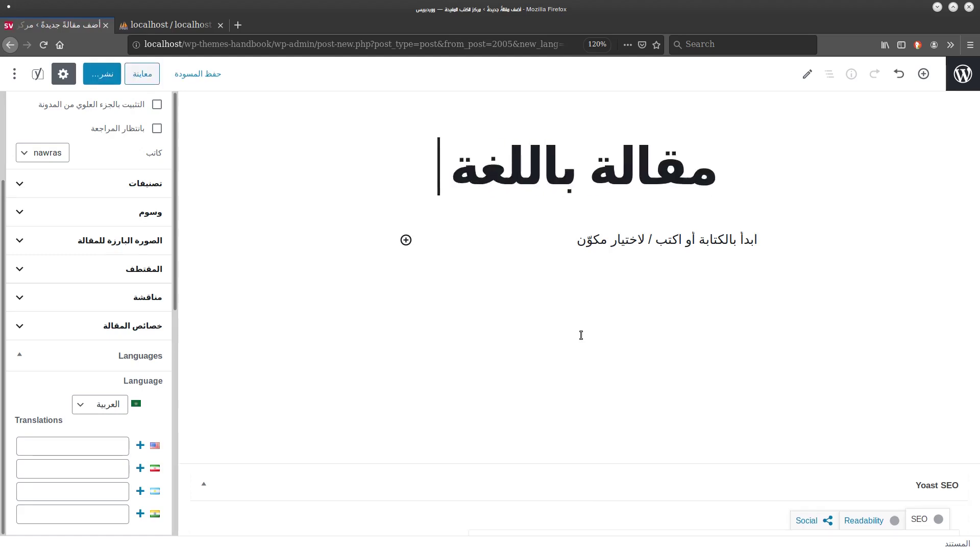
# Write the body 'نص المقالة يكون هنا' and publish the post.
pyautogui.click(663, 235)
pyautogui.write('نص المقالة يكون هنا')
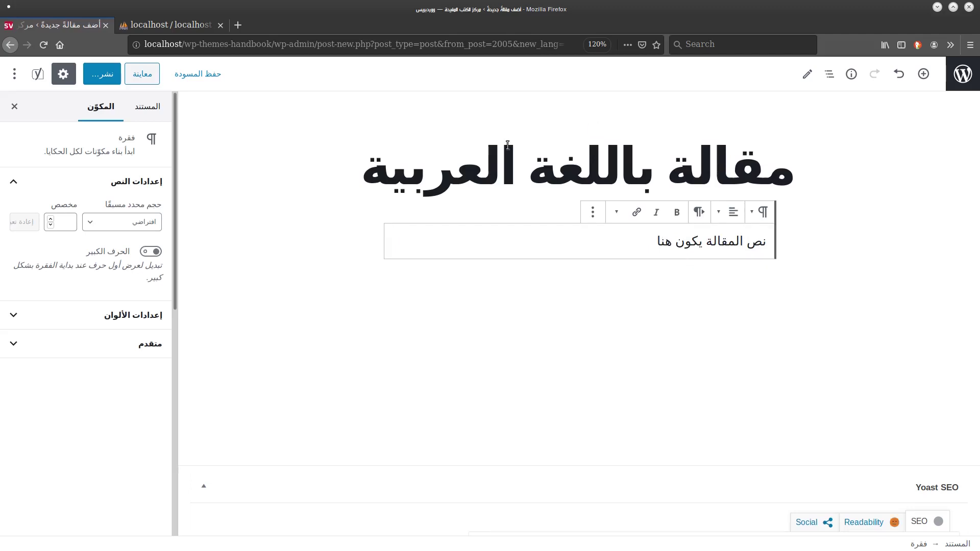
pyautogui.click(106, 80)
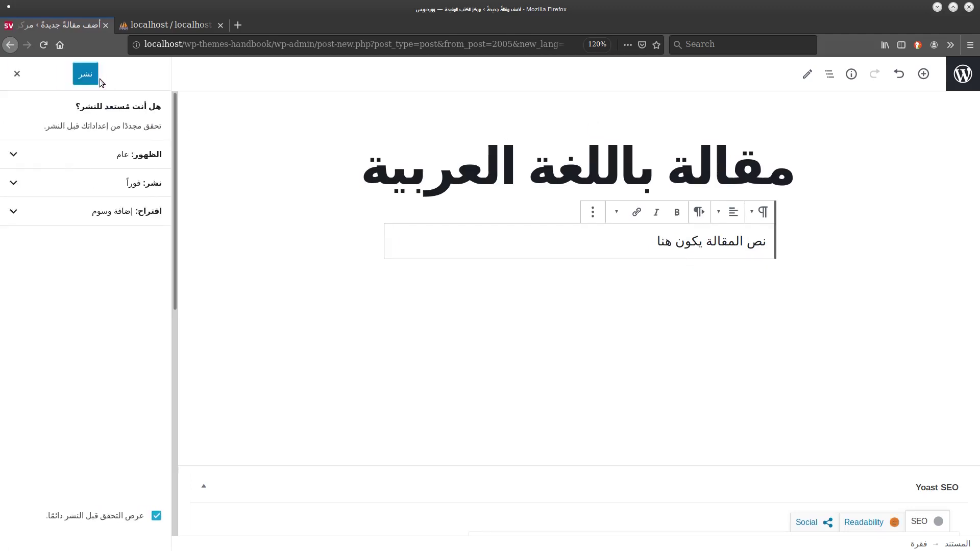
pyautogui.click(97, 78)
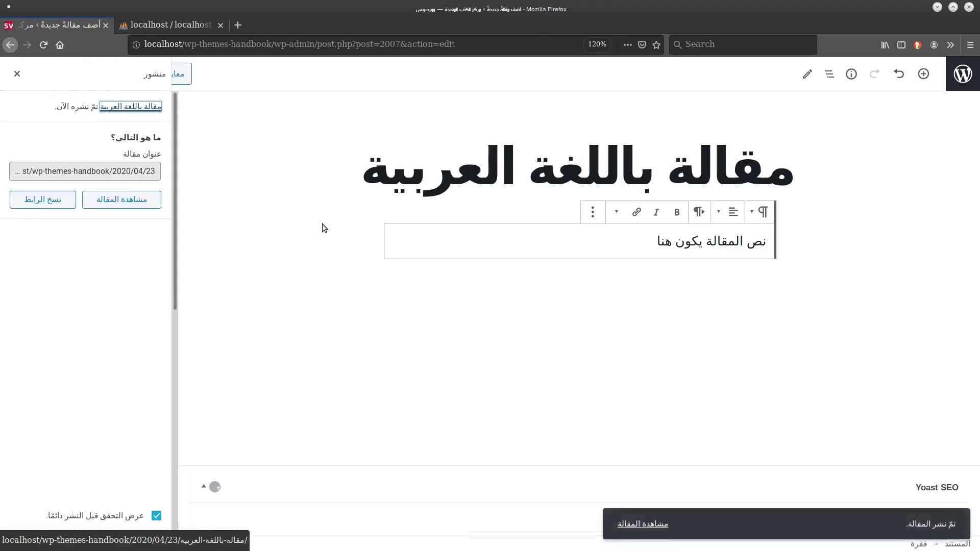
# View the live Arabic post, then return to the editor and close the publish panel.
pyautogui.click(634, 516)
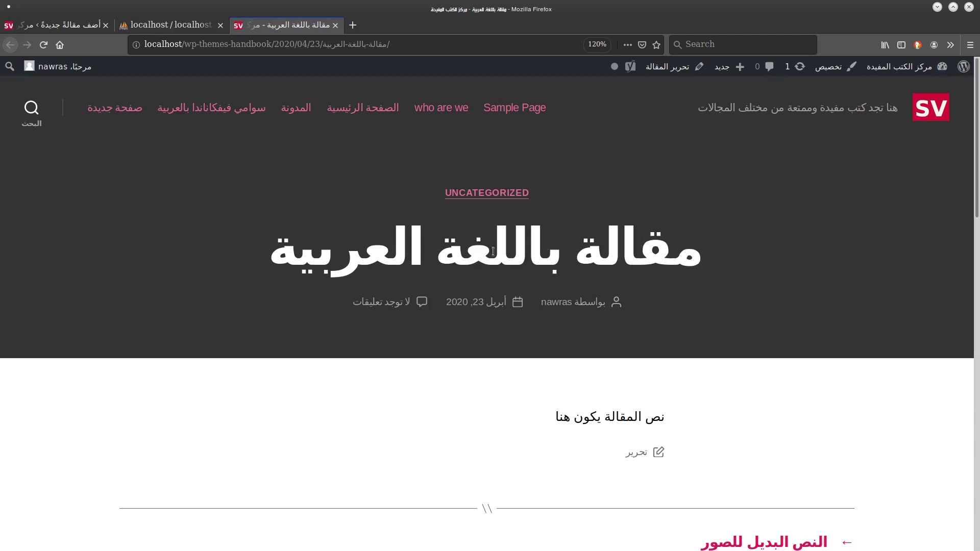
pyautogui.moveTo(664, 419); pyautogui.dragTo(556, 420)
pyautogui.click(56, 24)
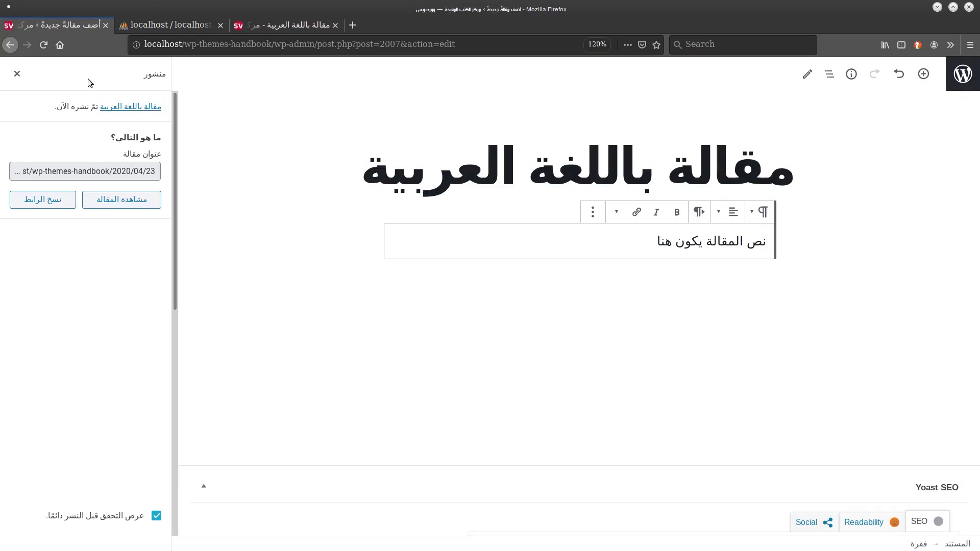
pyautogui.click(17, 77)
pyautogui.click(147, 106)
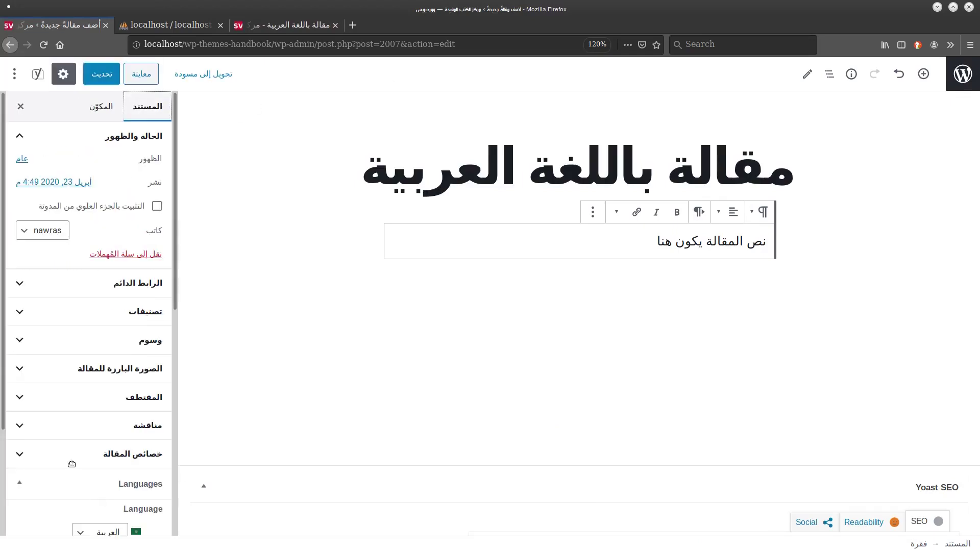
# Create the English translation and title it 'article title in english'.
pyautogui.scroll(-1, 2, 181)
pyautogui.scroll(-3, 1, 181)
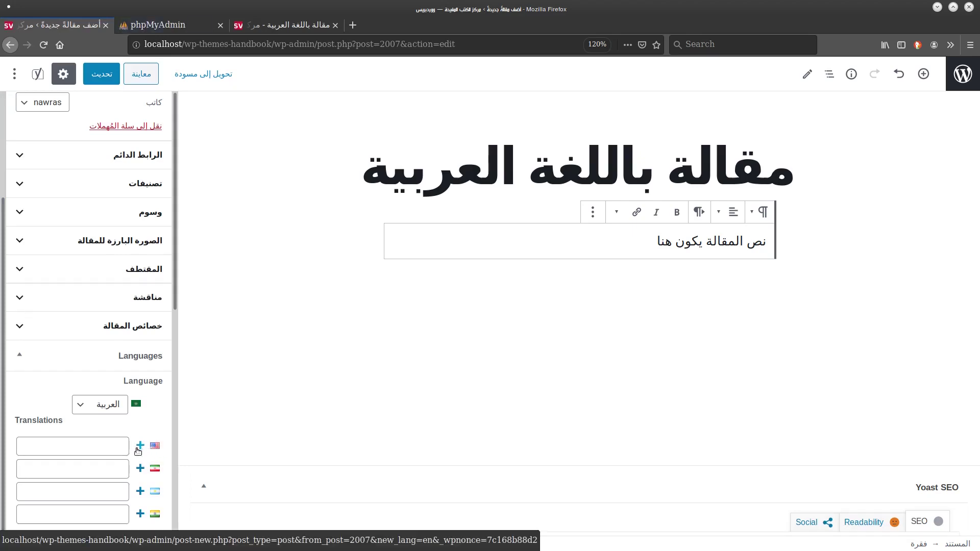
pyautogui.click(141, 448)
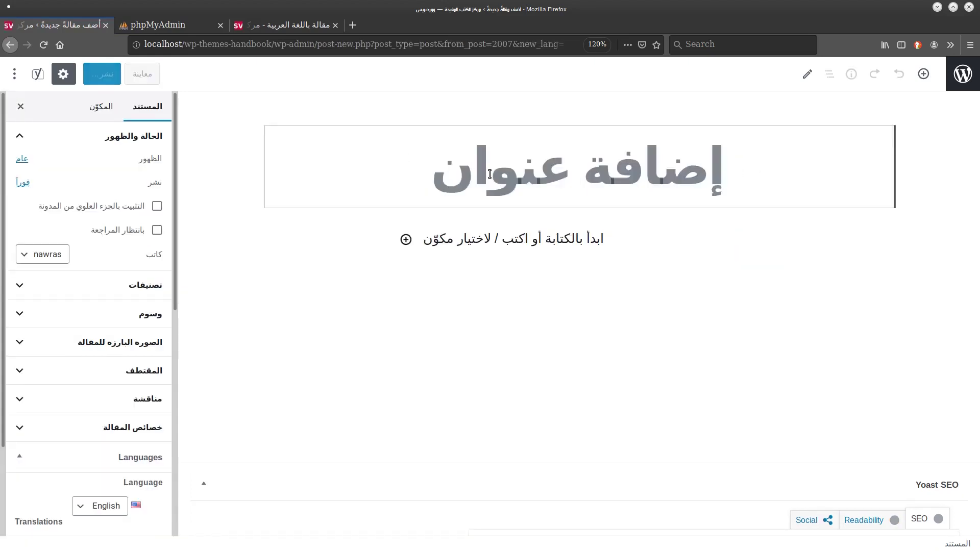
pyautogui.write('ب')
pyautogui.press('BackSpace')
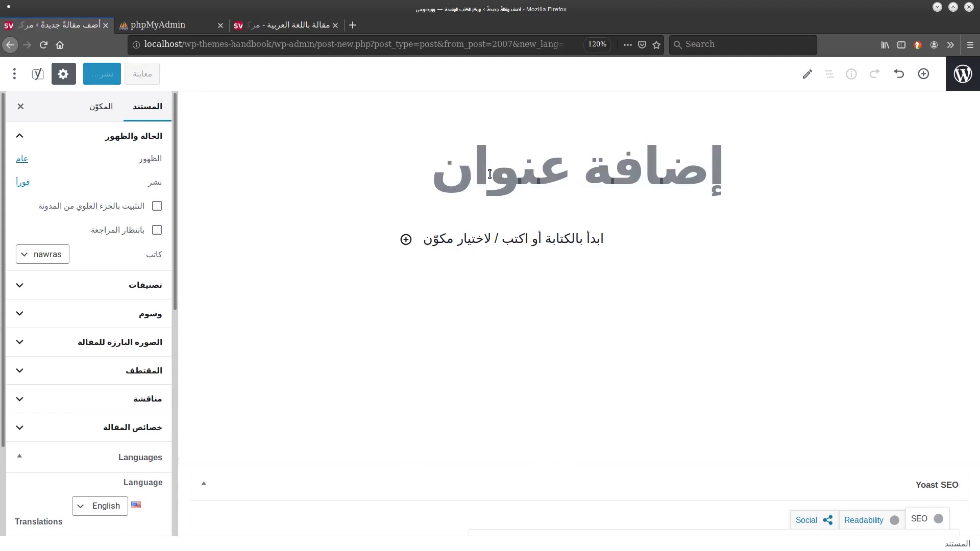
pyautogui.write('e')
pyautogui.press('BackSpace')
pyautogui.write('article title in e')
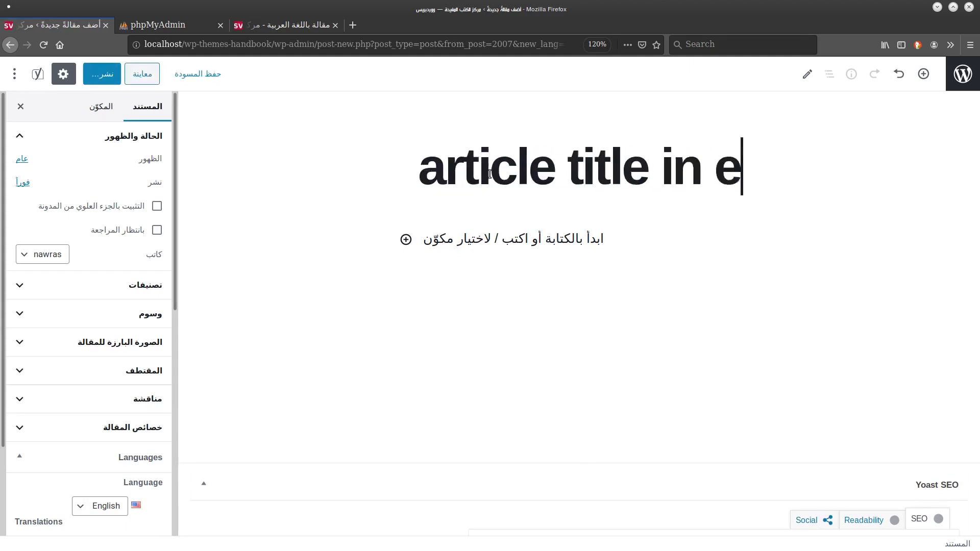
pyautogui.write('nglish')
# Add the body 'here is a text in english', publish it, and return to the Arabic post.
pyautogui.click(512, 237)
pyautogui.write('here is a text in engl')
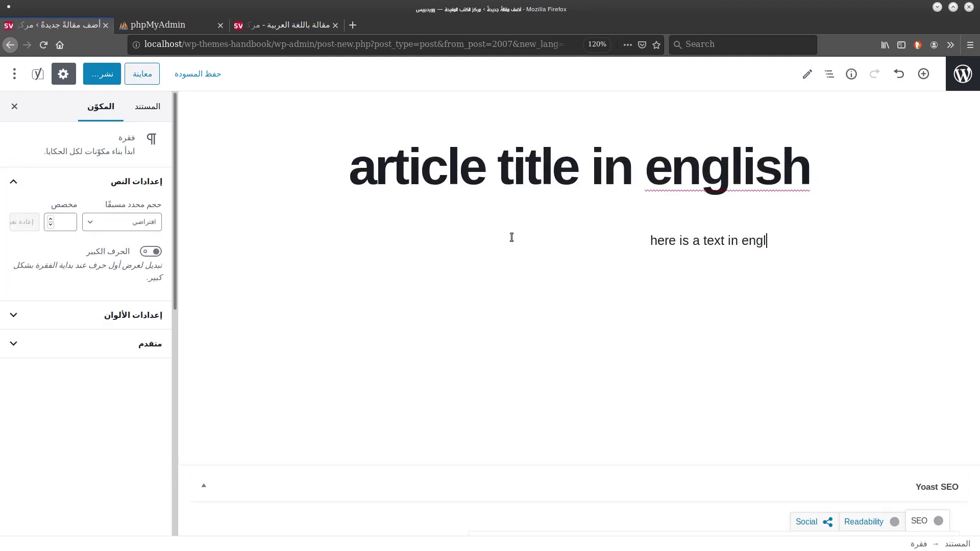
pyautogui.write('ish')
pyautogui.click(99, 80)
pyautogui.click(99, 81)
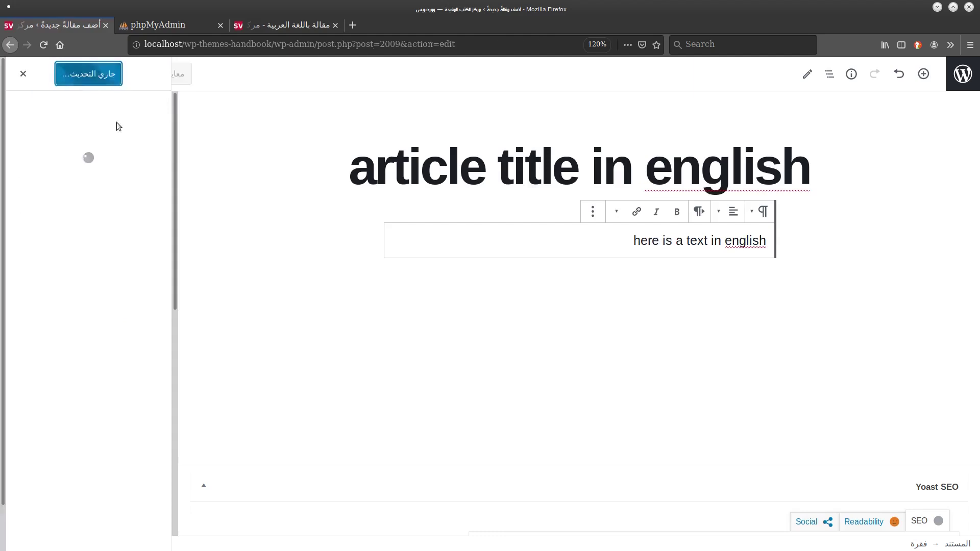
pyautogui.click(15, 74)
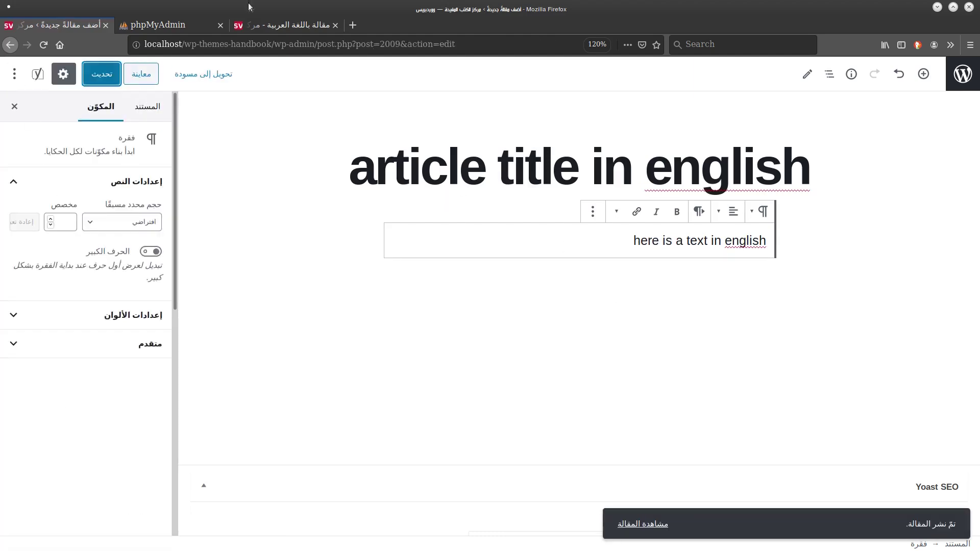
pyautogui.click(321, 32)
# Go from the live post to the dashboard's Appearance > Menus page.
pyautogui.click(483, 287)
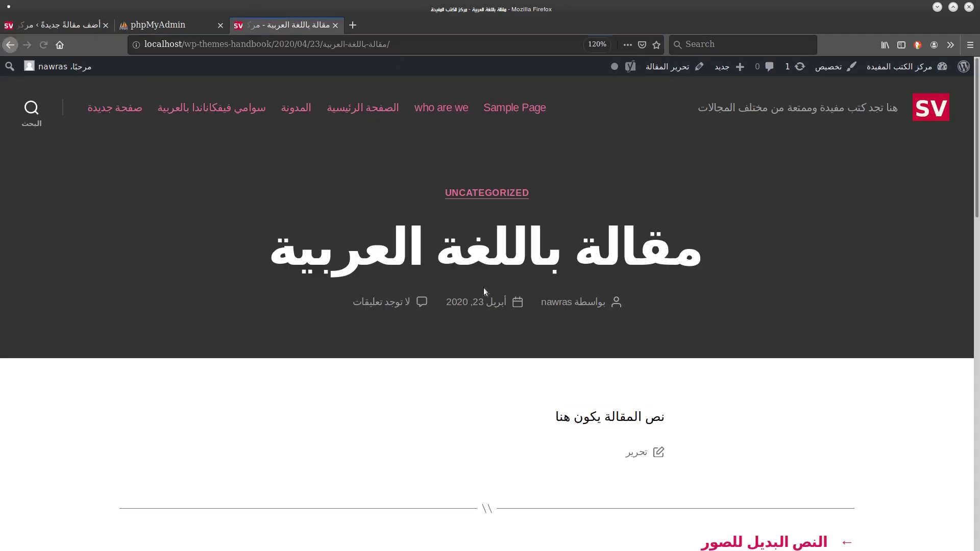
pyautogui.moveTo(978, 115); pyautogui.dragTo(918, 54)
pyautogui.moveTo(900, 66)
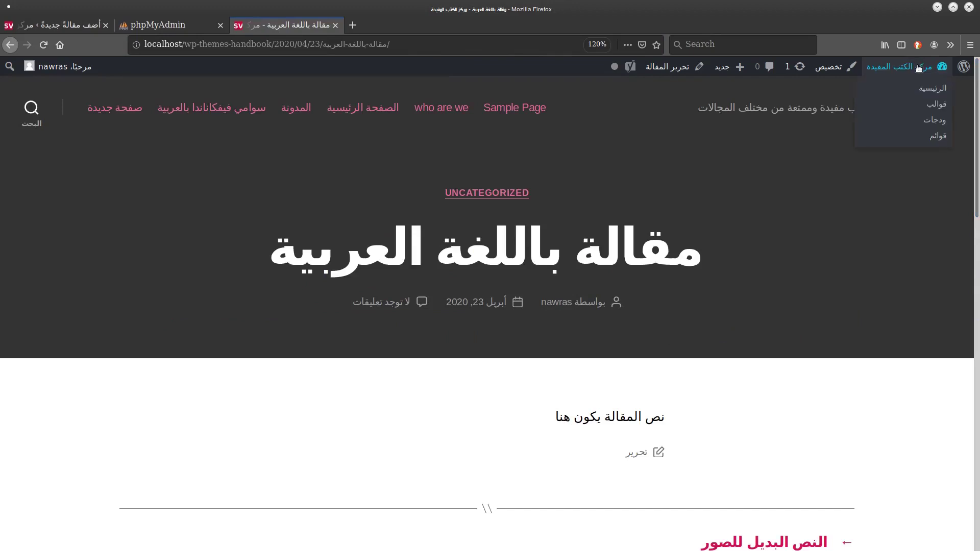
pyautogui.click(932, 88)
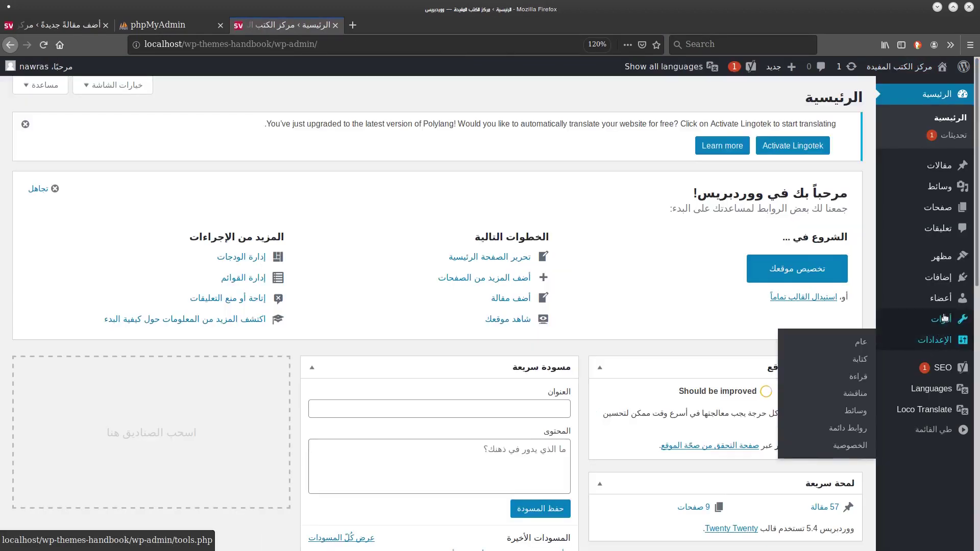
pyautogui.moveTo(943, 261)
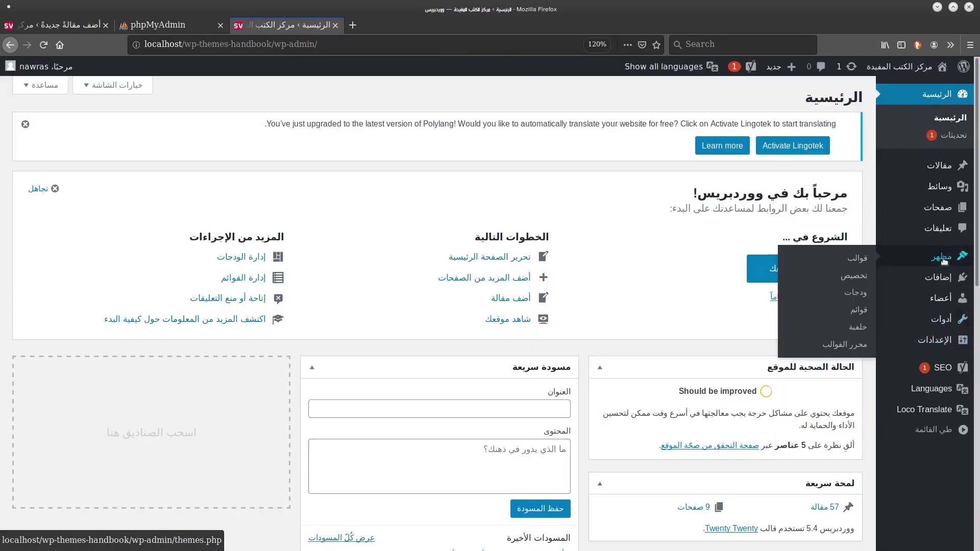
pyautogui.click(858, 309)
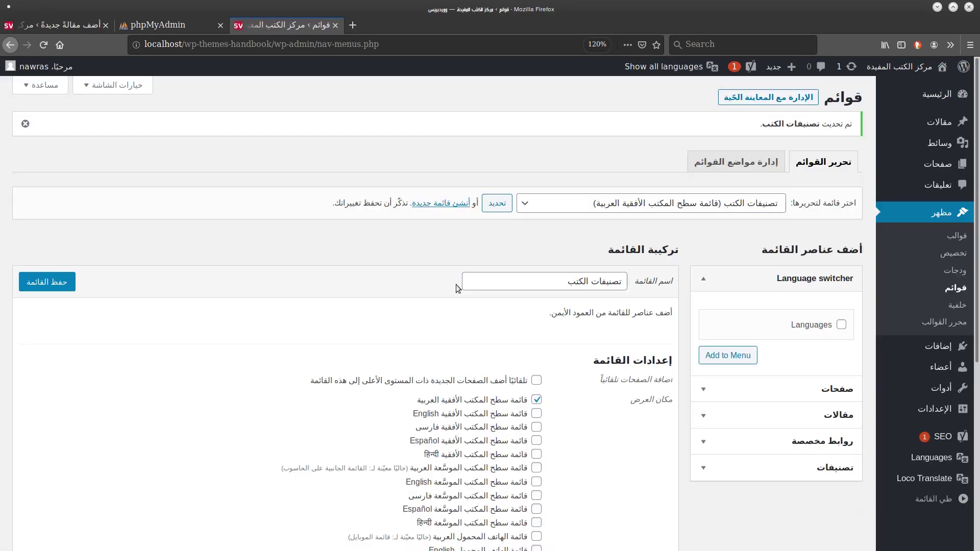
# Create a new menu named 'قائمة اللغات'.
pyautogui.click(438, 204)
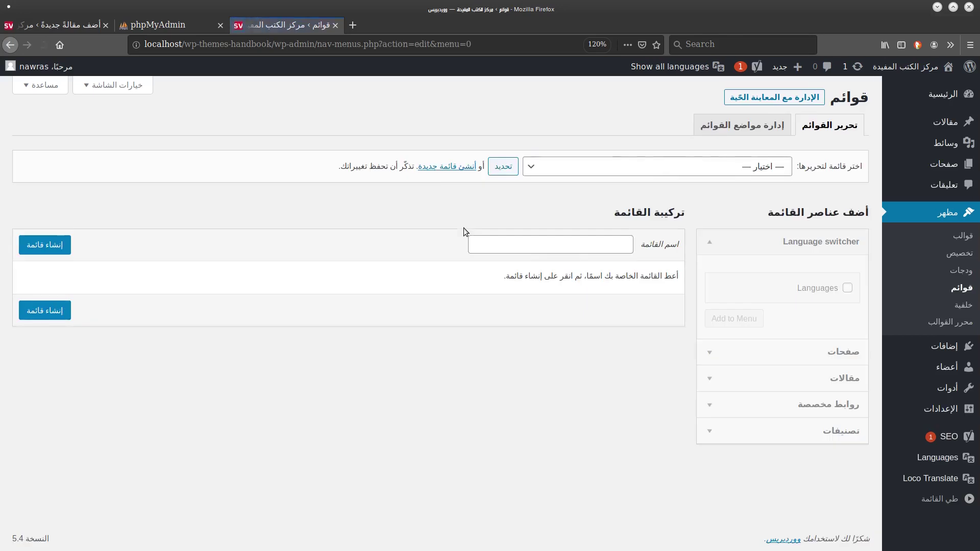
pyautogui.click(543, 244)
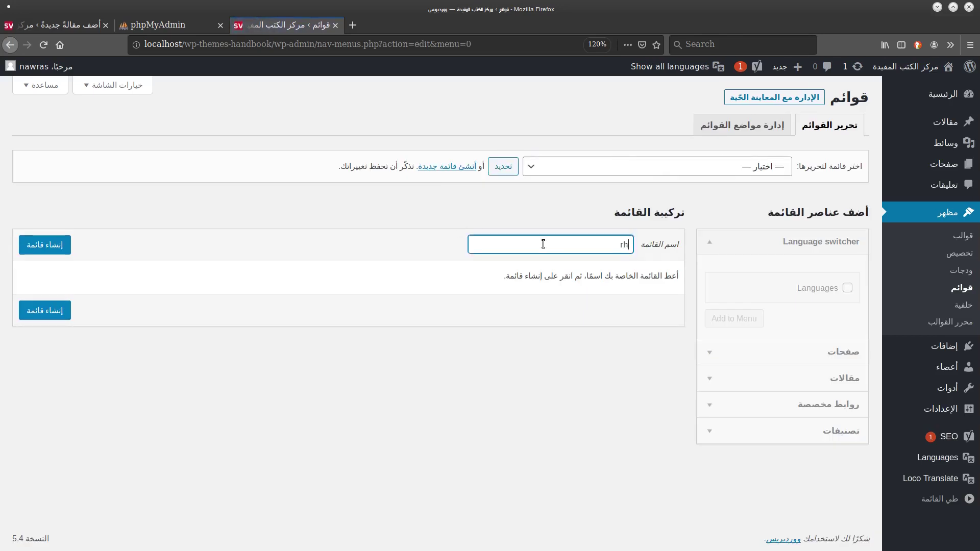
pyautogui.write('قائمة اللغات')
pyautogui.click(47, 243)
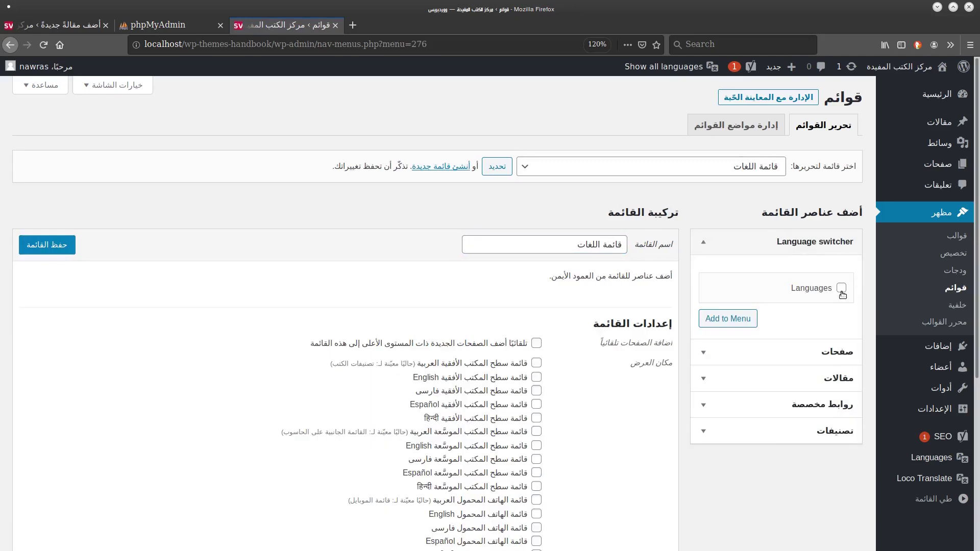
# Add the Languages switcher item to the menu and expand its display options.
pyautogui.click(841, 289)
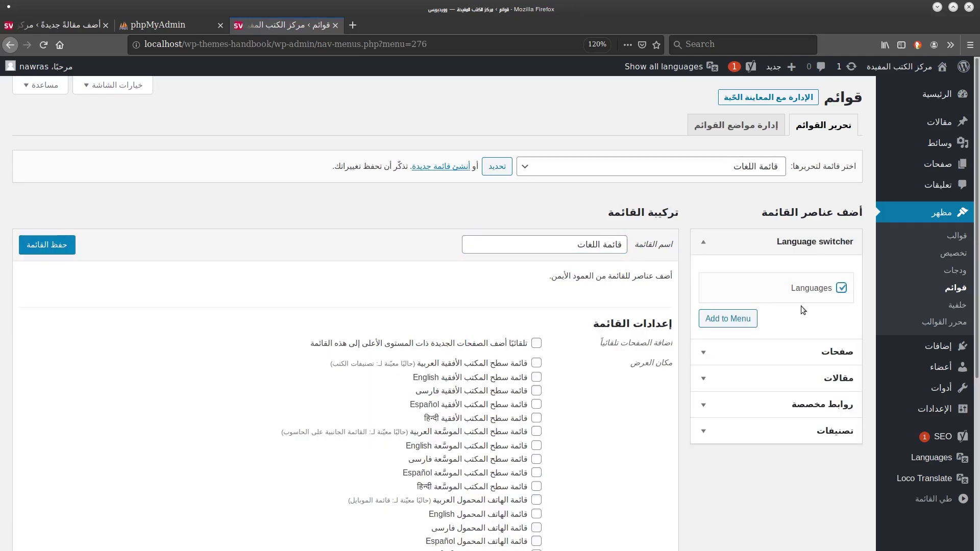
pyautogui.click(732, 321)
pyautogui.click(732, 319)
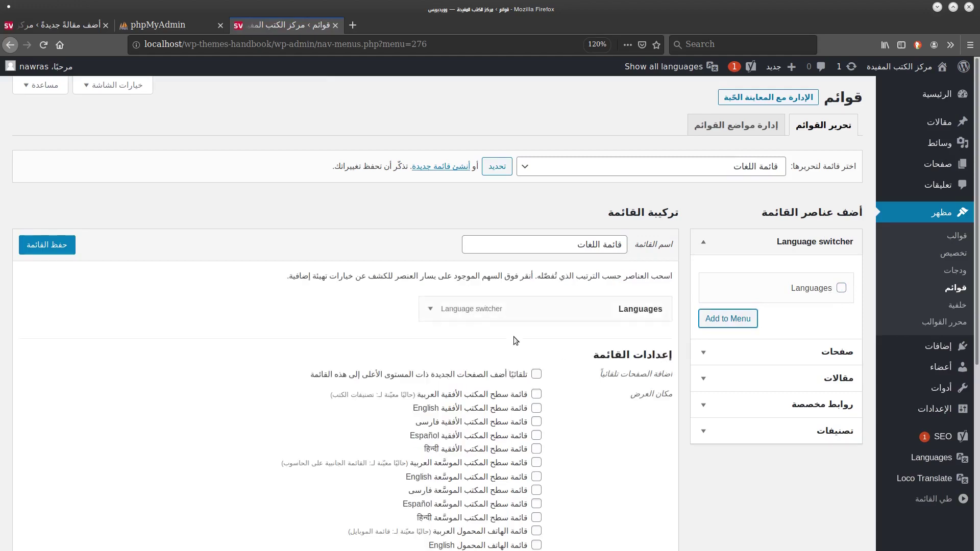
pyautogui.click(432, 312)
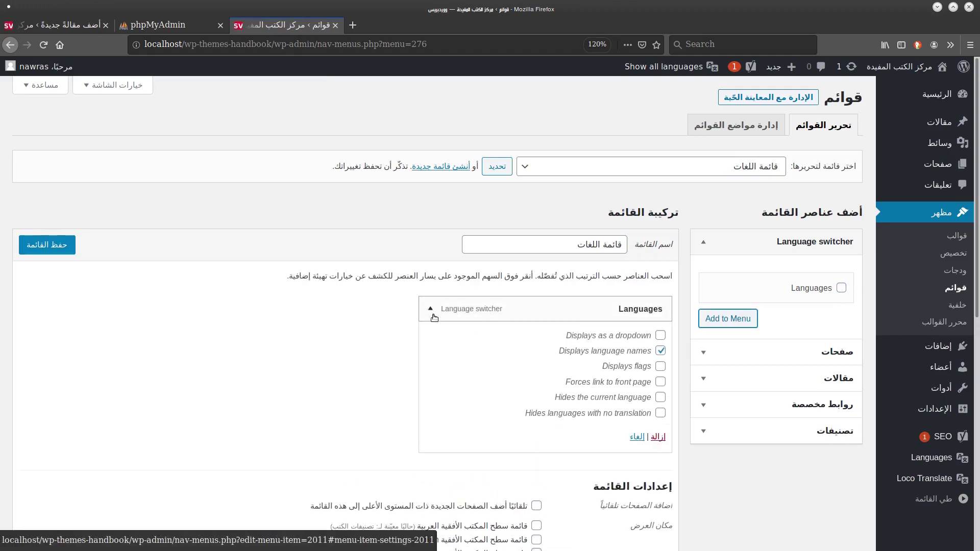
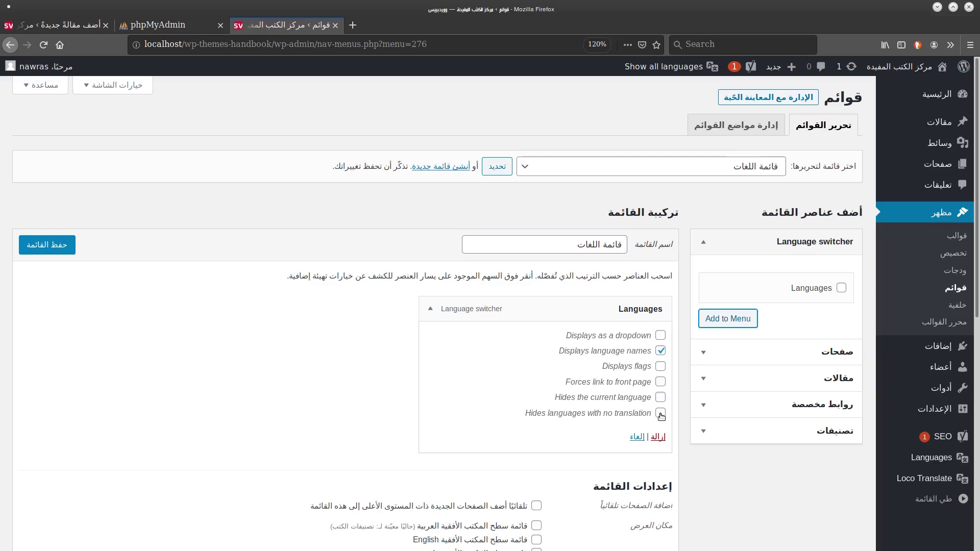
# Hide languages with no translation and assign the menu to the Arabic, English, فارسی, Español and Hindi horizontal desktop locations.
pyautogui.click(662, 412)
pyautogui.click(430, 309)
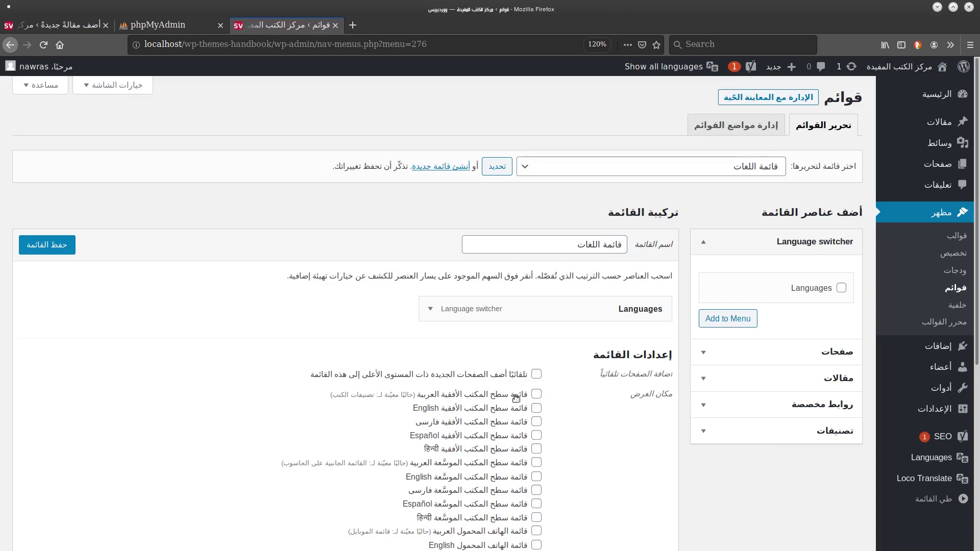
pyautogui.click(536, 395)
pyautogui.scroll(-3, 385, 348)
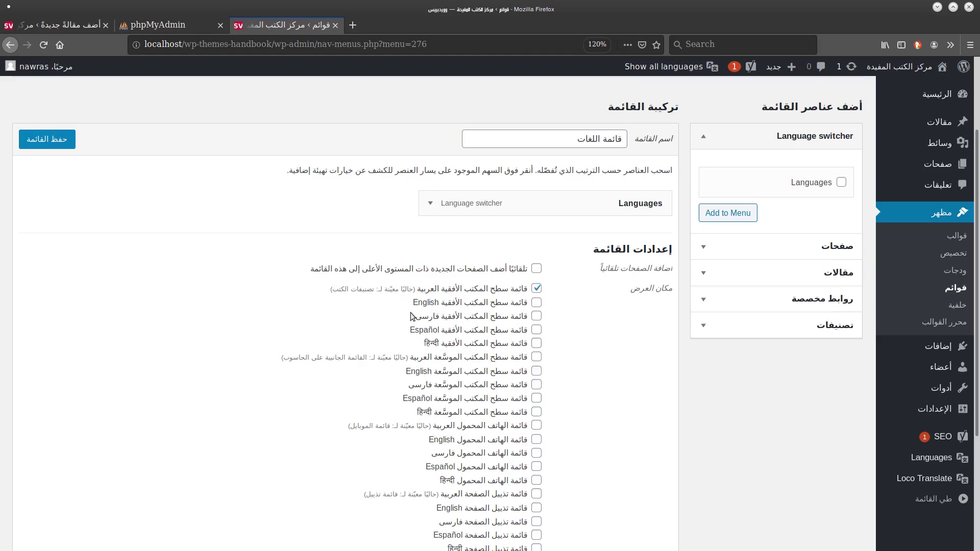
pyautogui.click(536, 304)
pyautogui.click(536, 317)
pyautogui.click(537, 331)
pyautogui.click(536, 344)
# Save the menu with its locations, then go to the All Posts list.
pyautogui.click(66, 142)
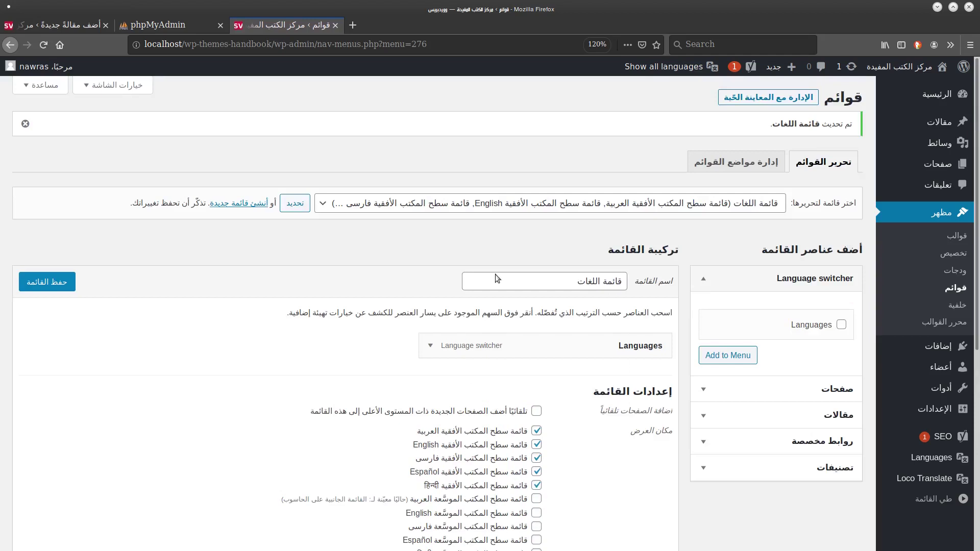
pyautogui.moveTo(900, 62)
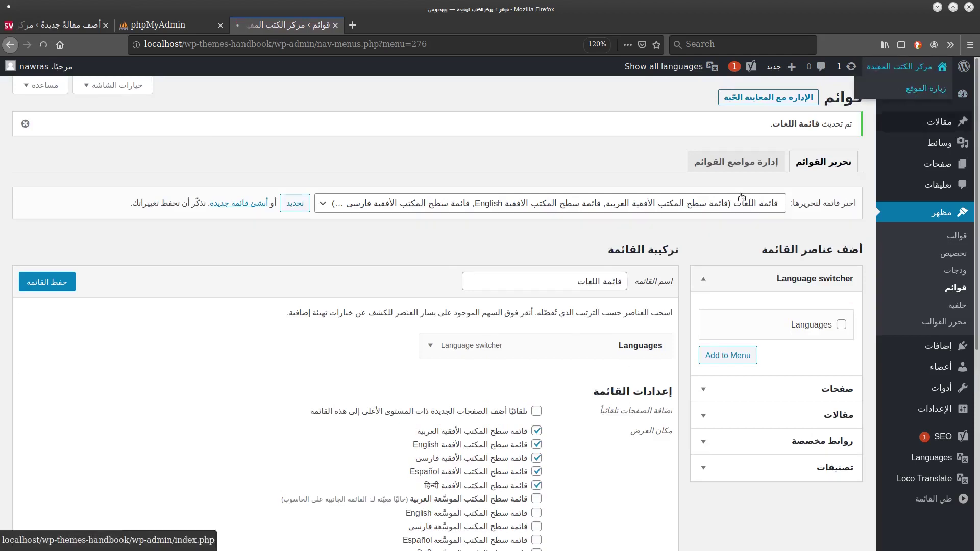
pyautogui.click(940, 121)
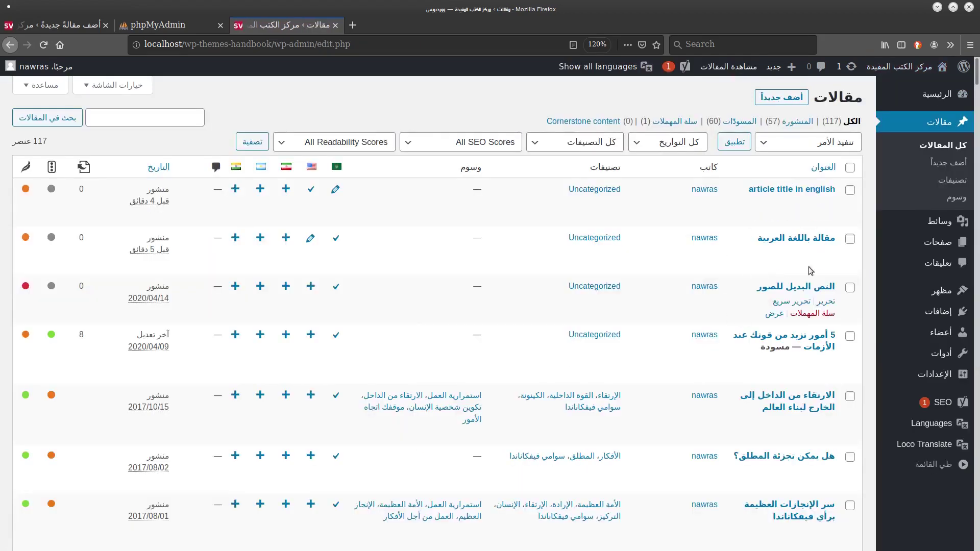
# View the Arabic post on the site, switch to its English version 'article title in english', then return to editing it.
pyautogui.click(779, 267)
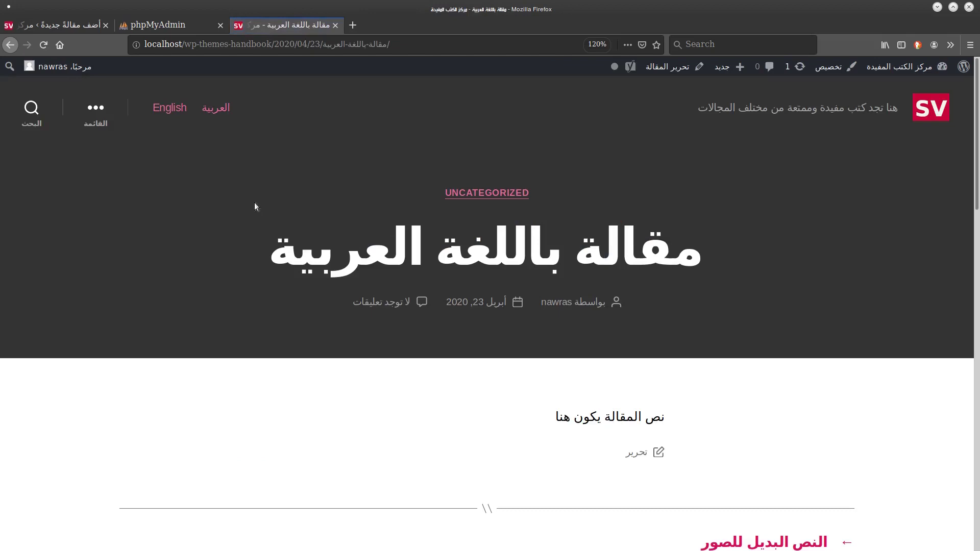
pyautogui.click(217, 110)
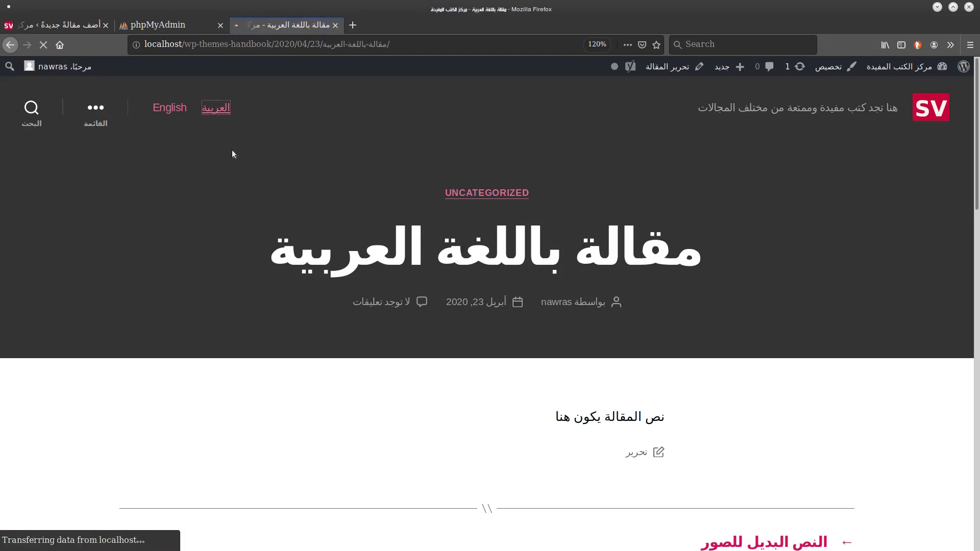
pyautogui.click(169, 108)
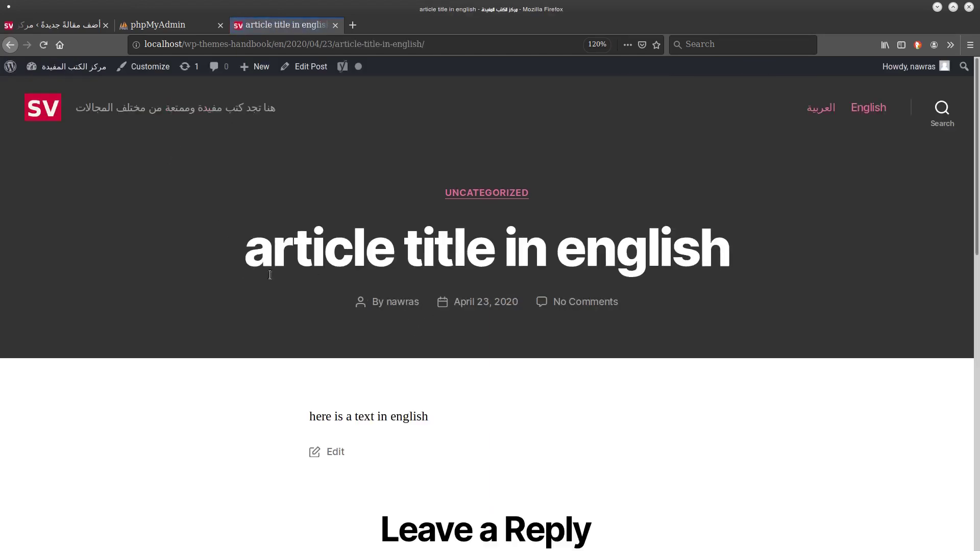
pyautogui.moveTo(270, 275); pyautogui.dragTo(768, 280)
pyautogui.scroll(-3, 767, 281)
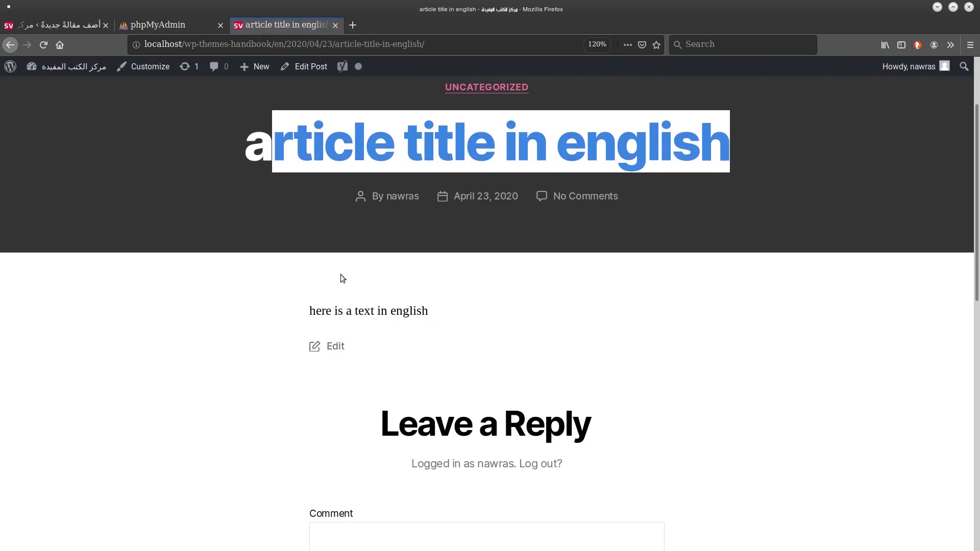
pyautogui.click(69, 29)
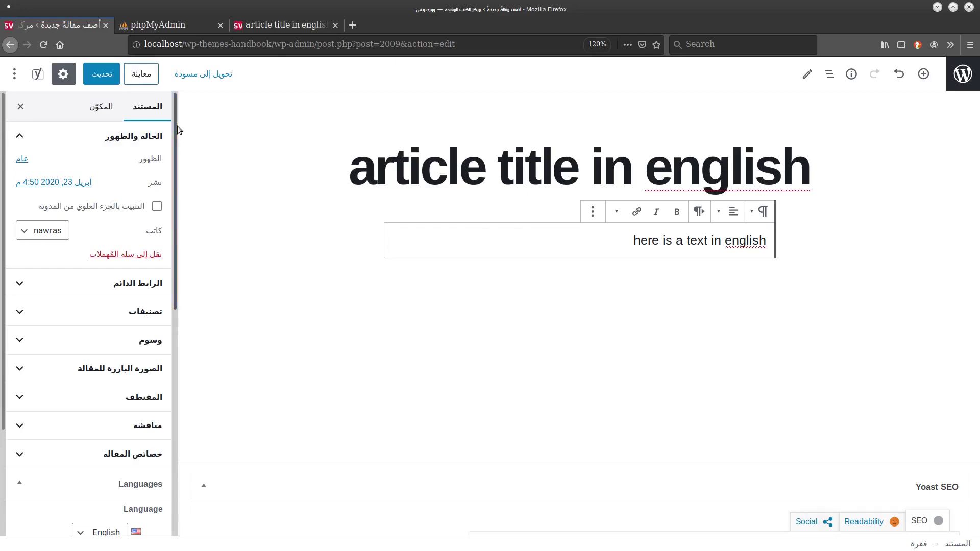
# Start a Persian translation of the post titled 'مقاله به زبان فارسی'.
pyautogui.scroll(-5, 177, 126)
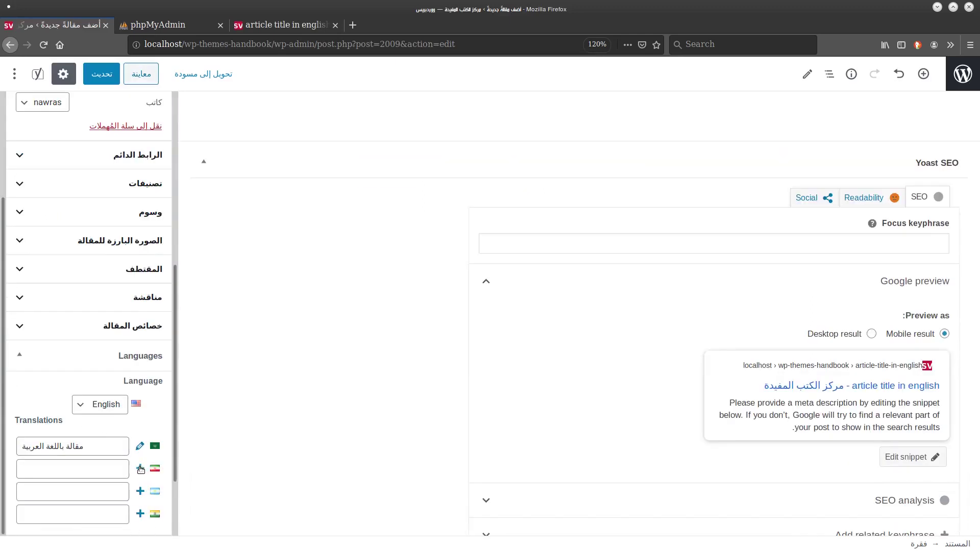
pyautogui.click(140, 468)
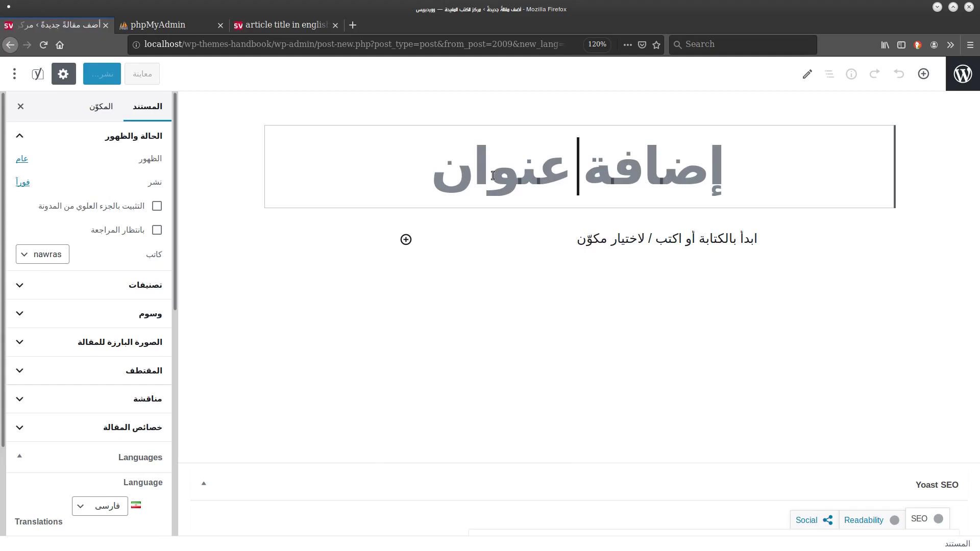
pyautogui.write('ب')
pyautogui.press('BackSpace')
pyautogui.write('f')
pyautogui.press('BackSpace')
pyautogui.write('ب')
pyautogui.press('BackSpace')
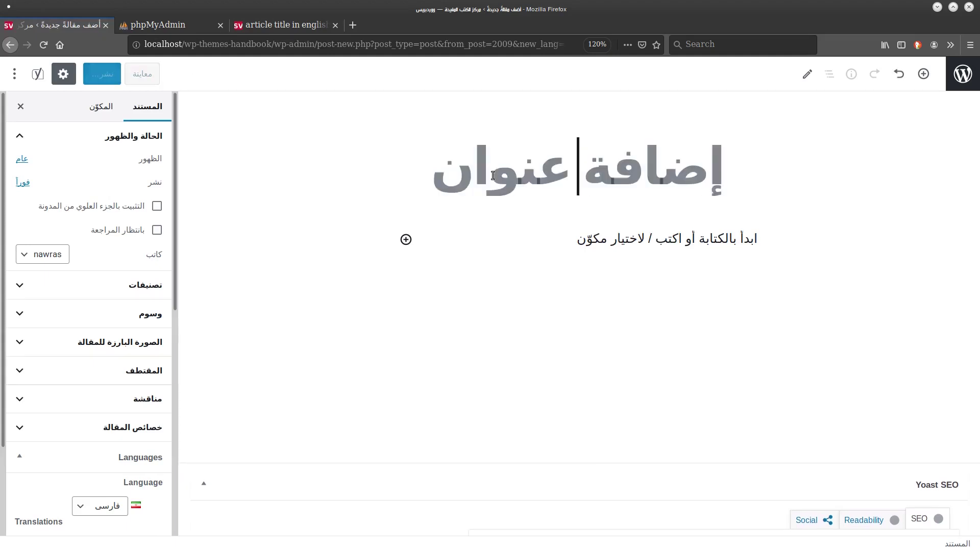
pyautogui.write('ک')
pyautogui.press('BackSpace')
pyautogui.write('مقاله به.ا')
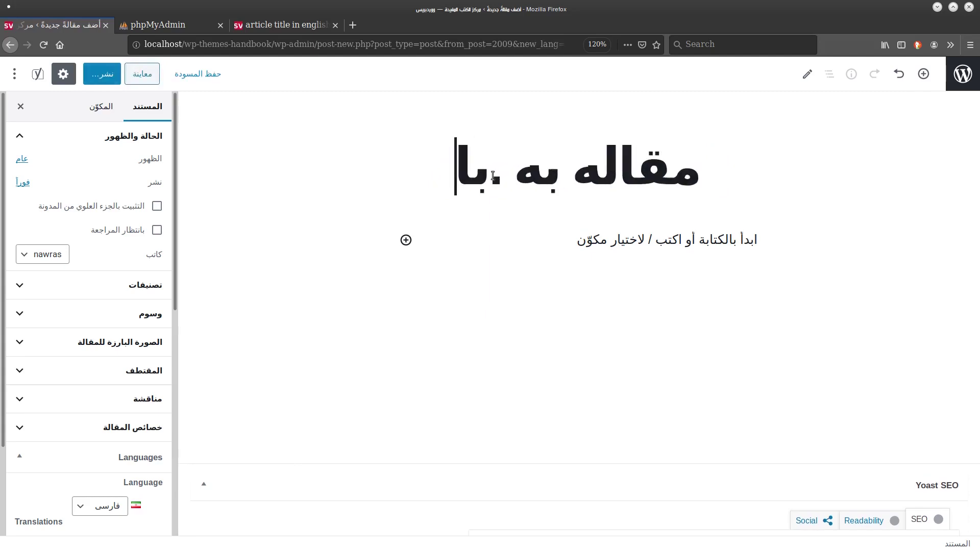
pyautogui.press('BackSpace')
pyautogui.write('زبان فارا')
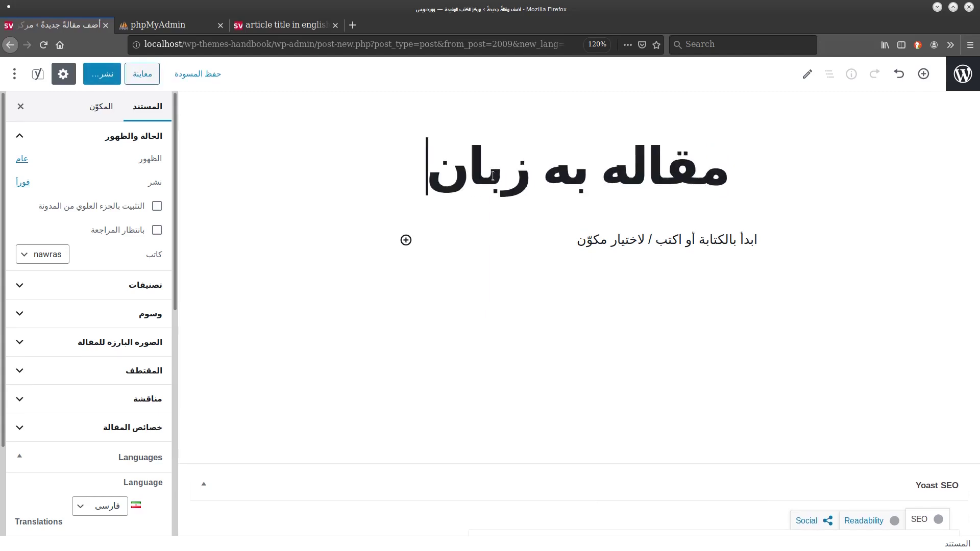
pyautogui.press('BackSpace')
pyautogui.write('سی')
# Add the body text 'متن به زبان فارسی' and publish the Persian post.
pyautogui.click(734, 243)
pyautogui.write('متن به زبان فارسی')
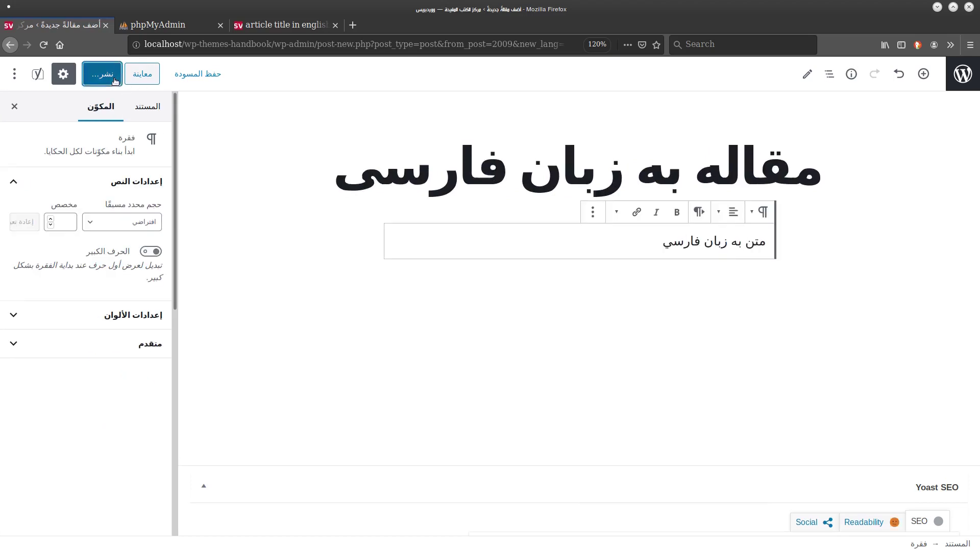
pyautogui.click(284, 25)
pyautogui.scroll(3, 526, 269)
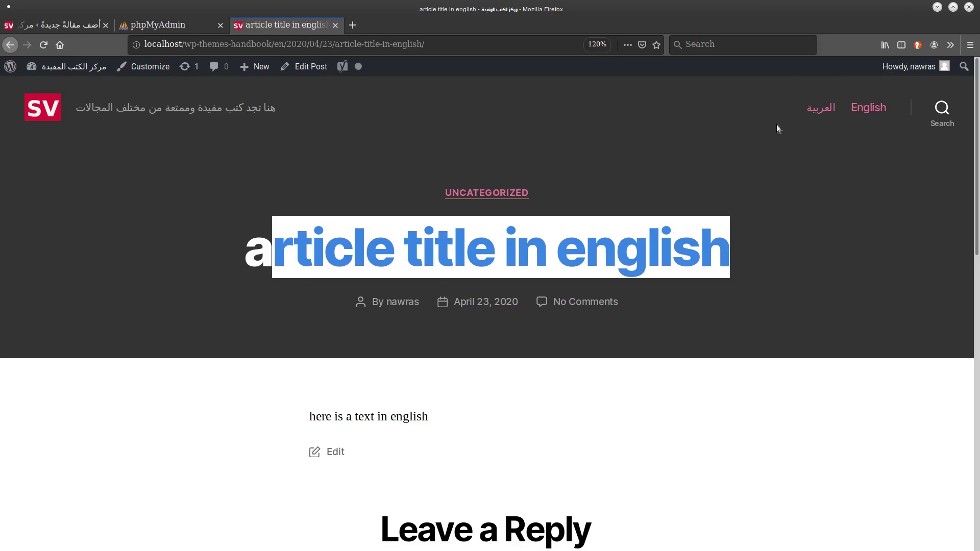
# Reload the English post and open its new فارسی version to inspect the Persian article.
pyautogui.click(403, 44)
pyautogui.press('Return')
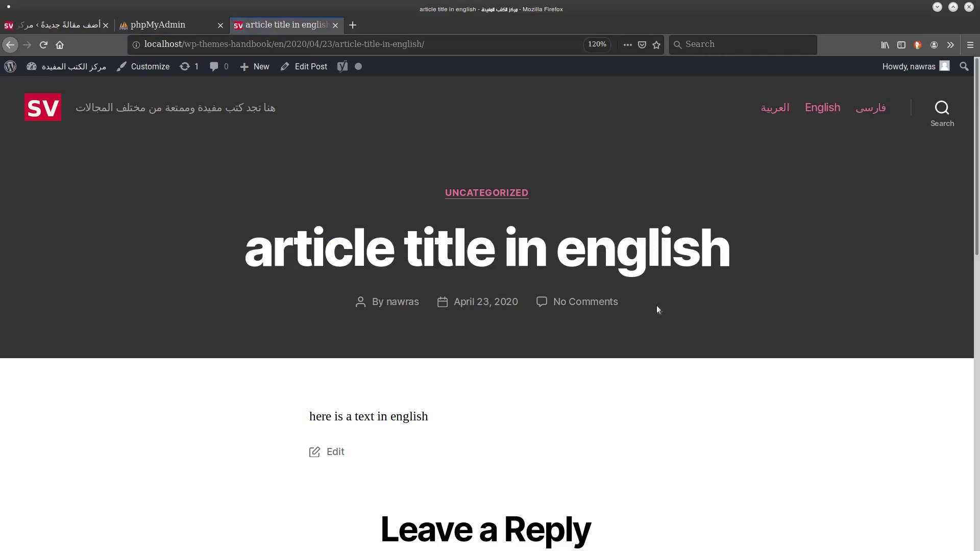
pyautogui.click(872, 108)
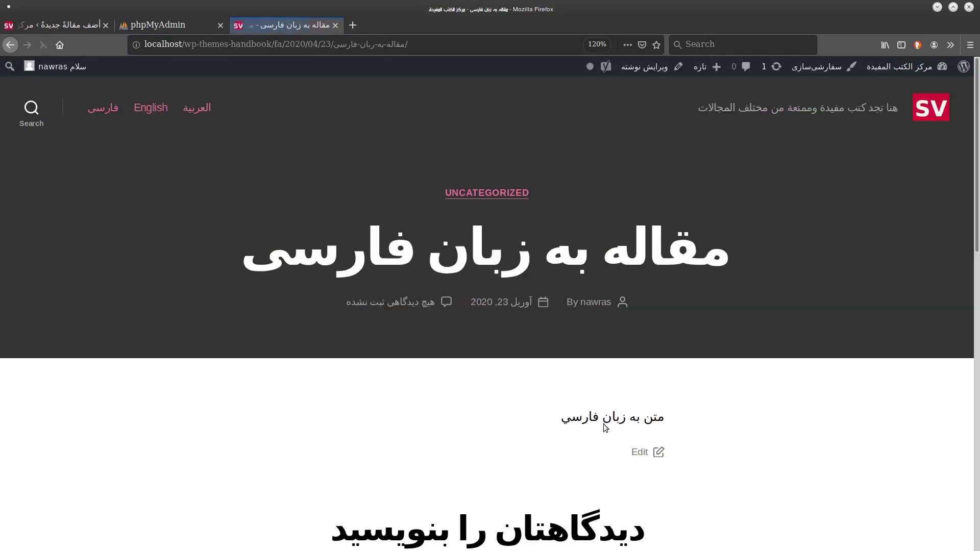
pyautogui.moveTo(721, 258); pyautogui.dragTo(161, 274)
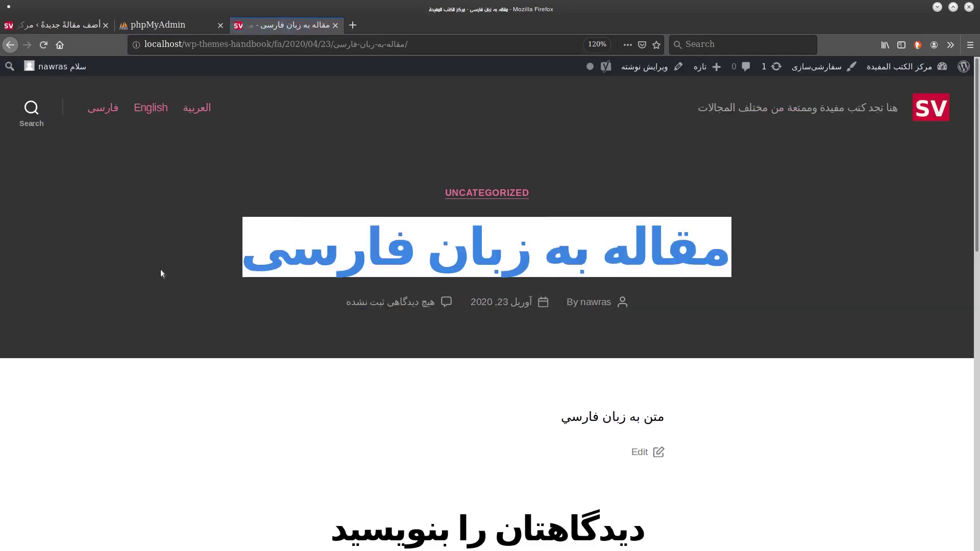
pyautogui.scroll(-10, 953, 299)
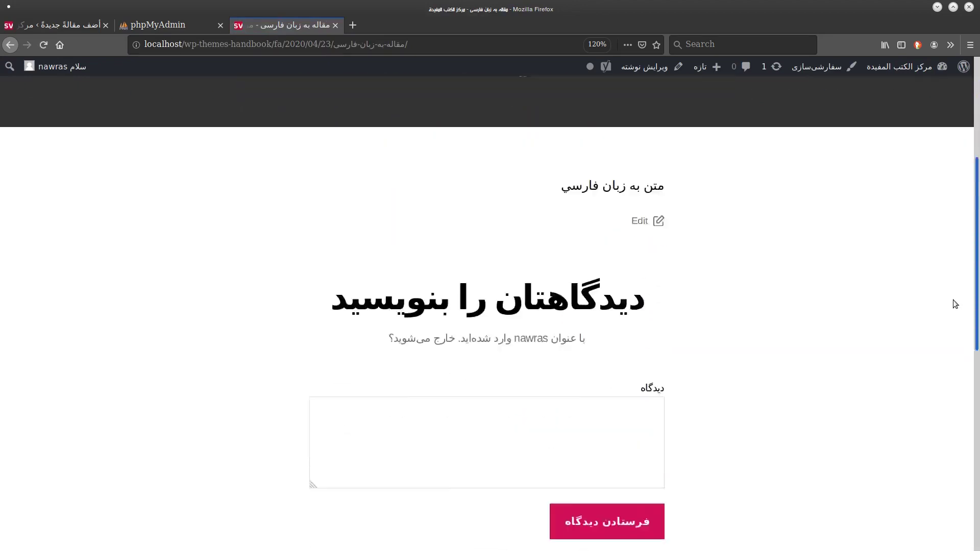
pyautogui.moveTo(976, 429); pyautogui.dragTo(978, 132)
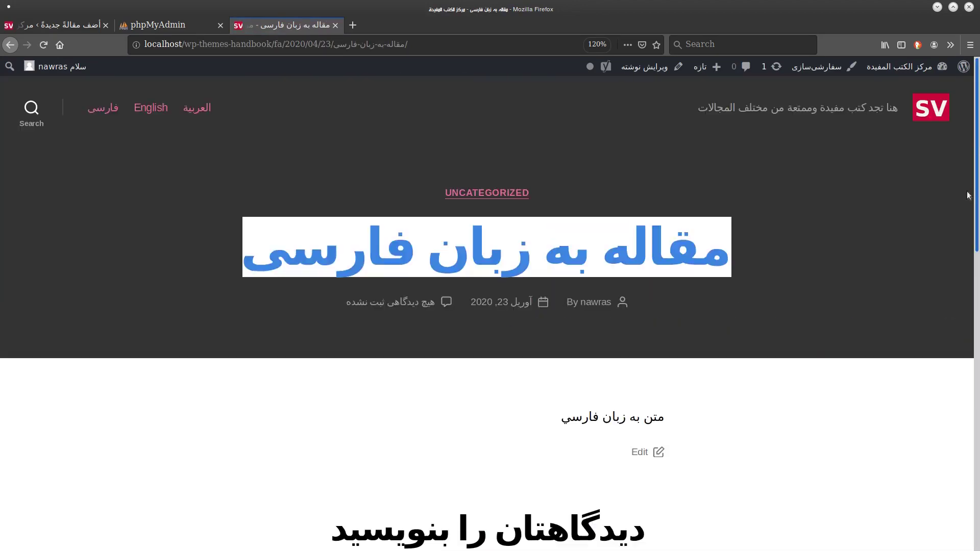
pyautogui.scroll(-2, 958, 247)
pyautogui.scroll(-2, 955, 276)
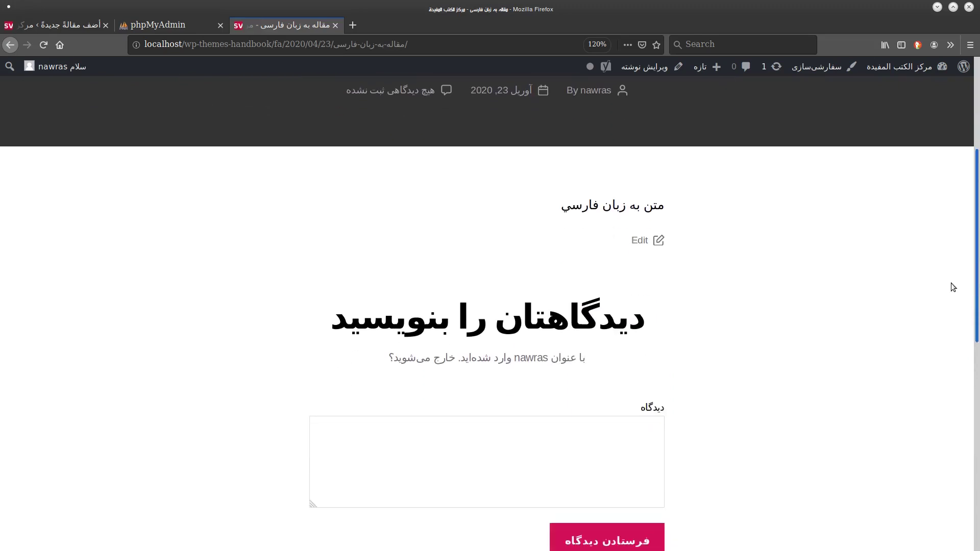
pyautogui.tripleClick(656, 334)
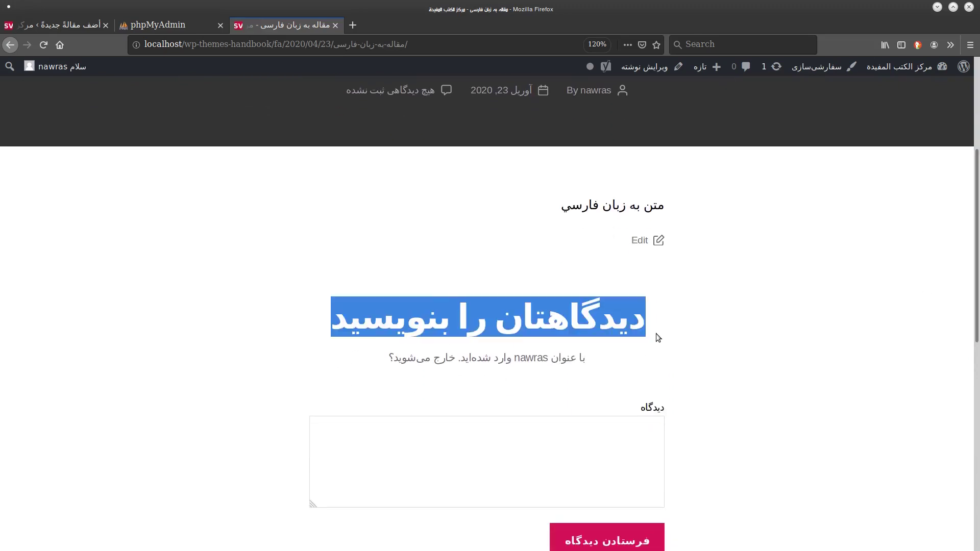
pyautogui.tripleClick(488, 367)
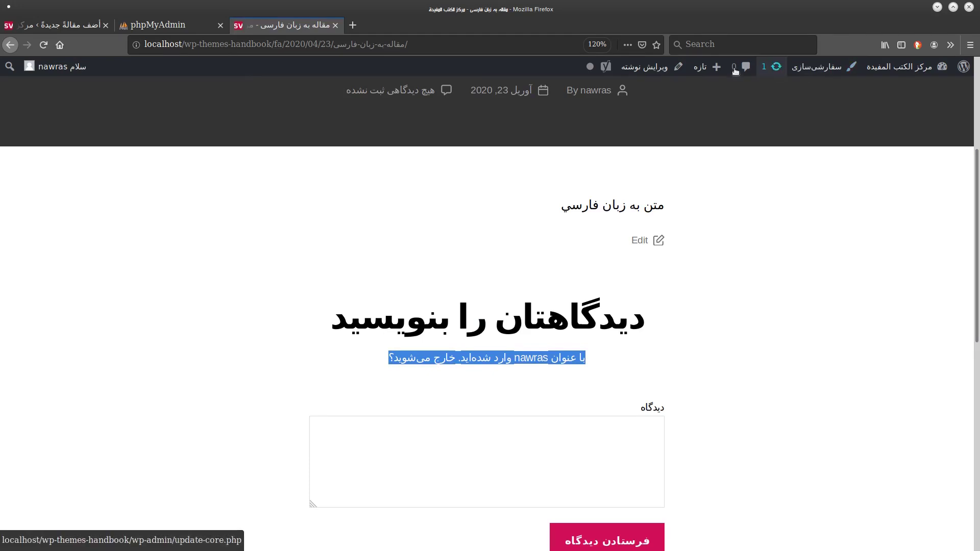
pyautogui.scroll(5, 979, 218)
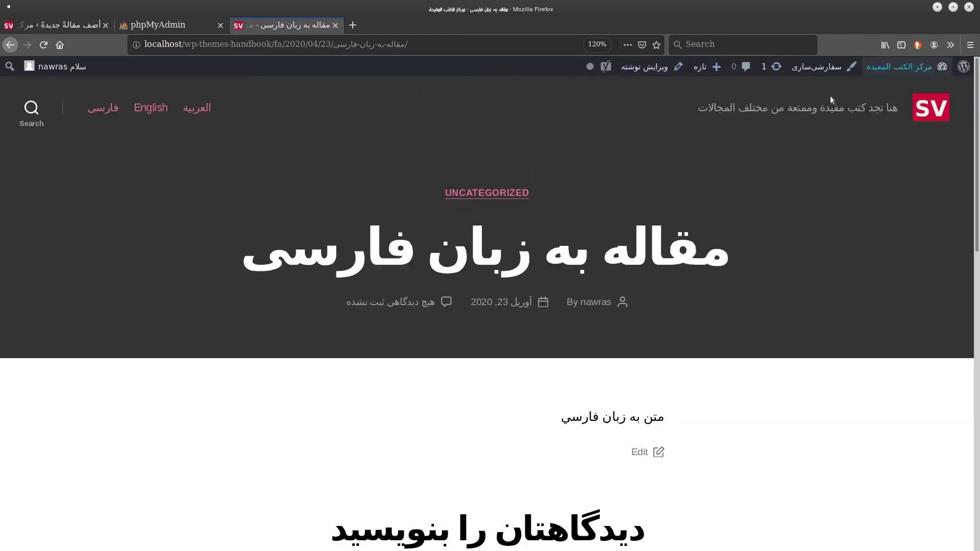
# Switch the post to English, then to its Arabic version, via the language switcher.
pyautogui.click(157, 108)
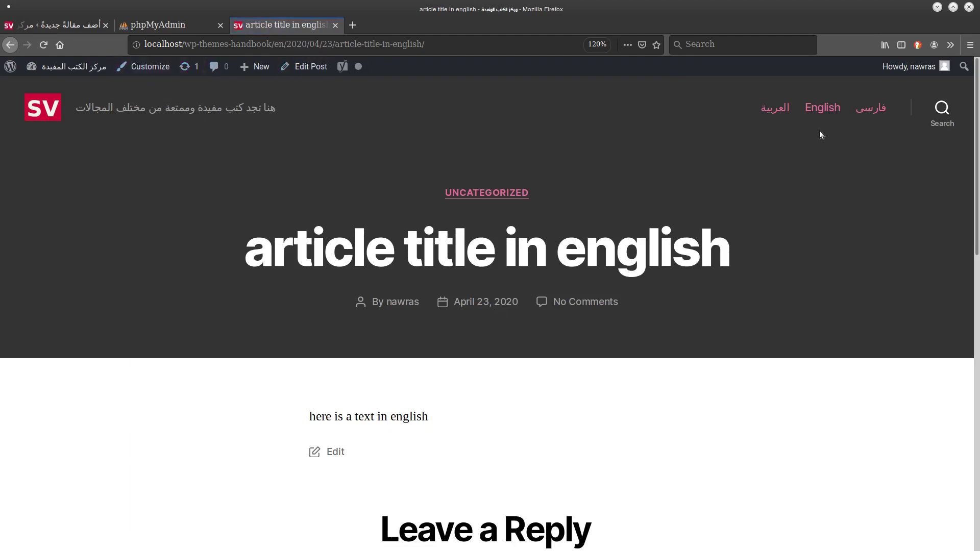
pyautogui.click(775, 108)
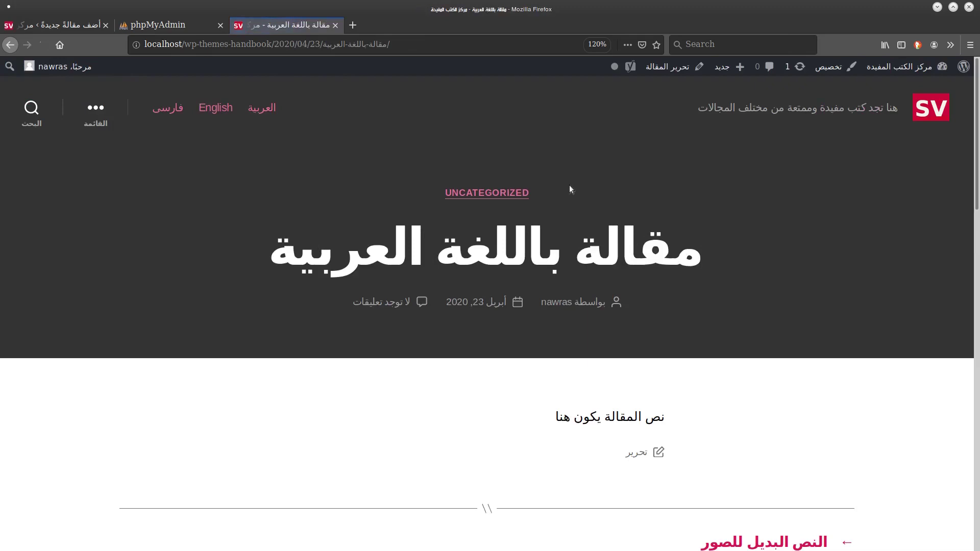
pyautogui.scroll(-6, 570, 189)
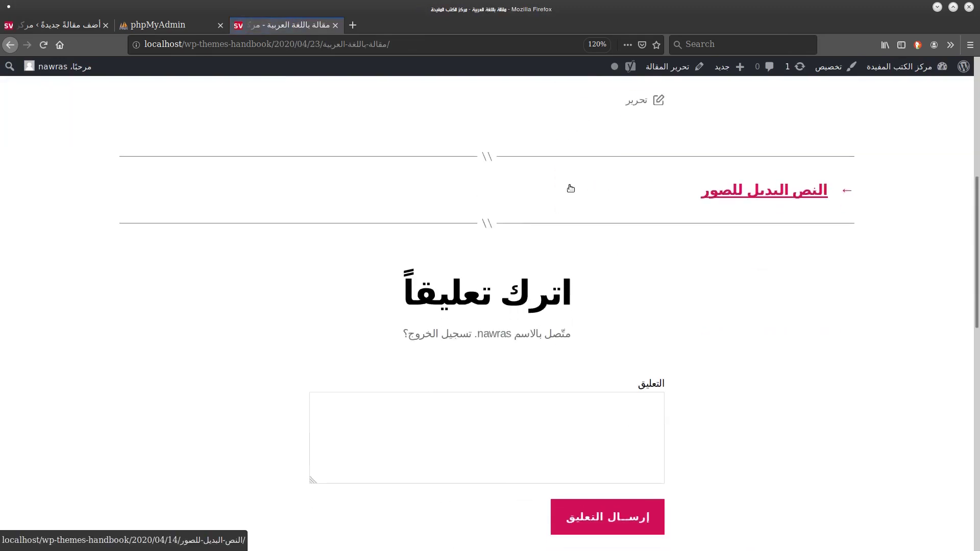
pyautogui.scroll(6, 570, 189)
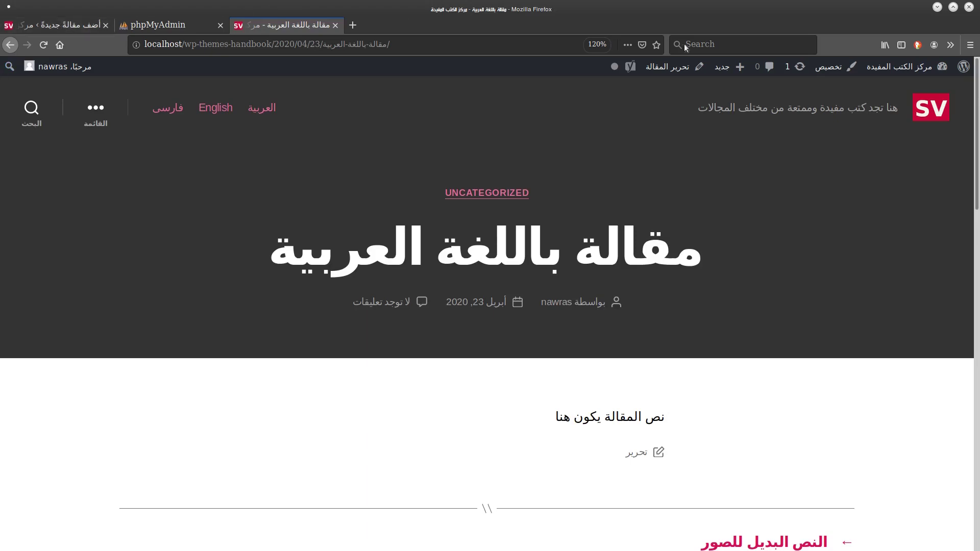
# Go to the admin Dashboard, review the All Posts list, then open All Pages.
pyautogui.click(937, 136)
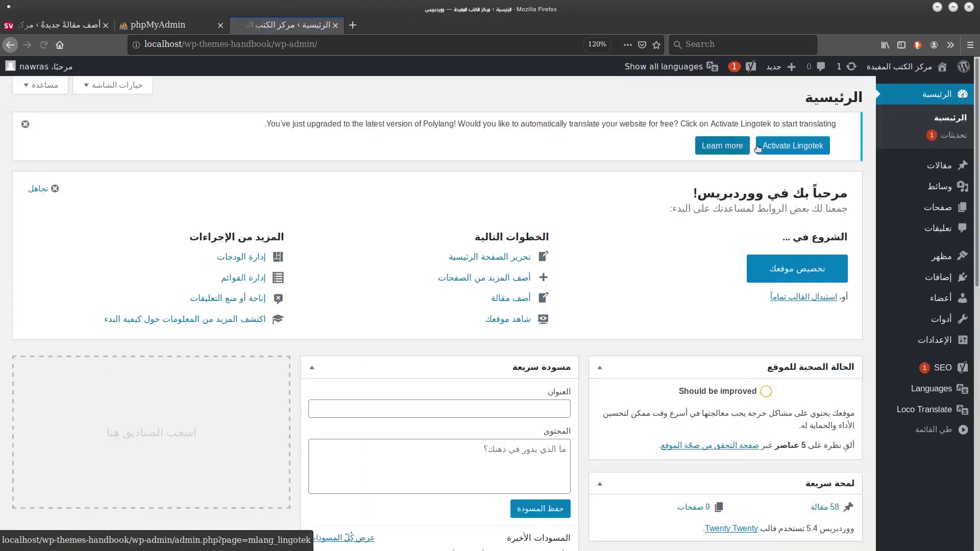
pyautogui.moveTo(900, 172)
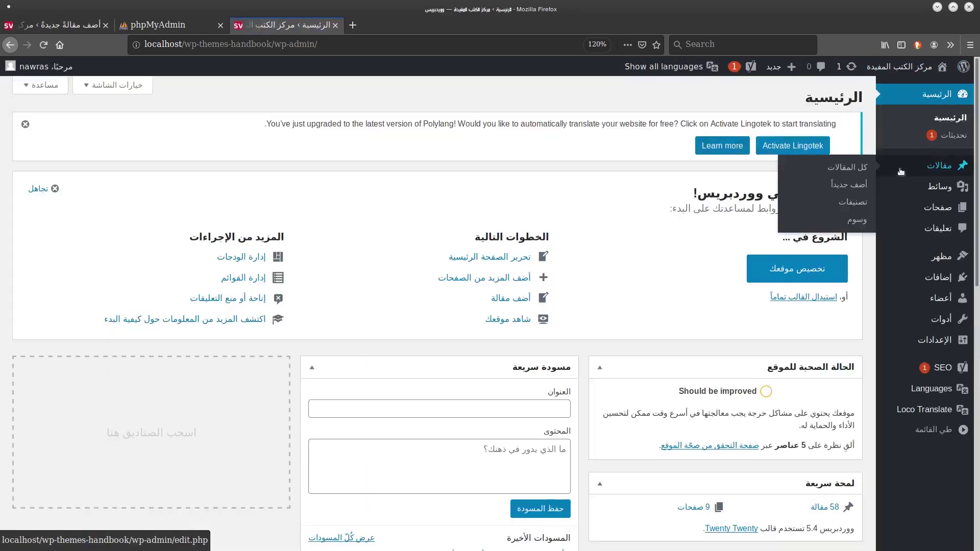
pyautogui.click(832, 167)
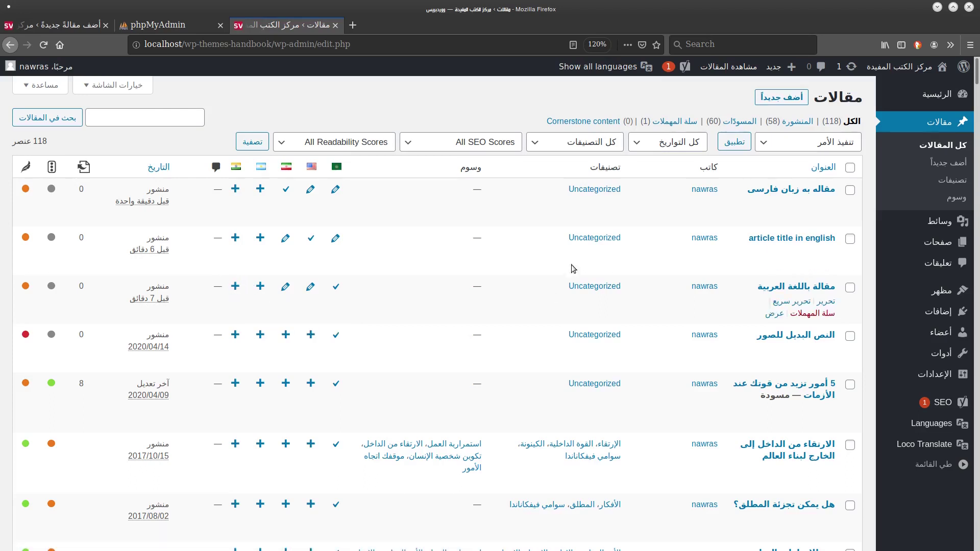
pyautogui.moveTo(933, 252)
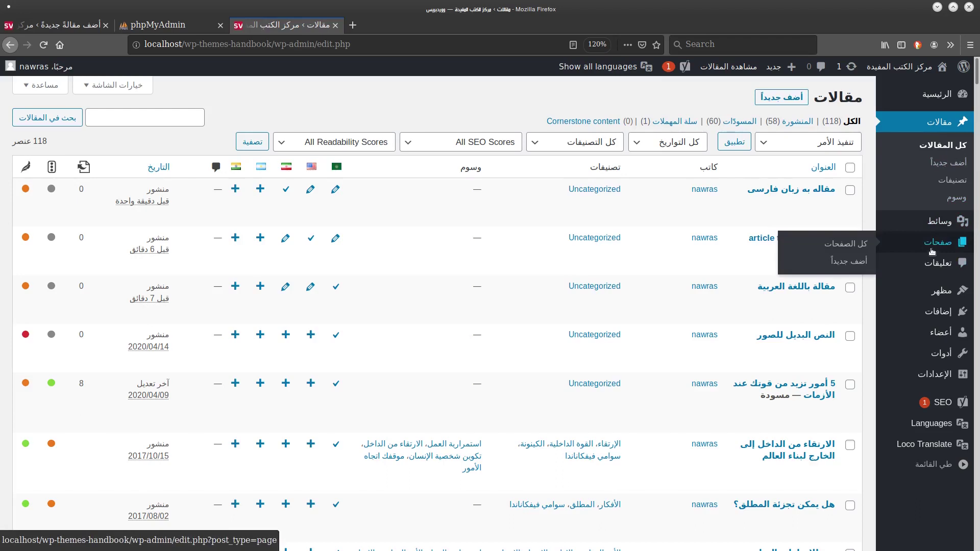
pyautogui.click(849, 244)
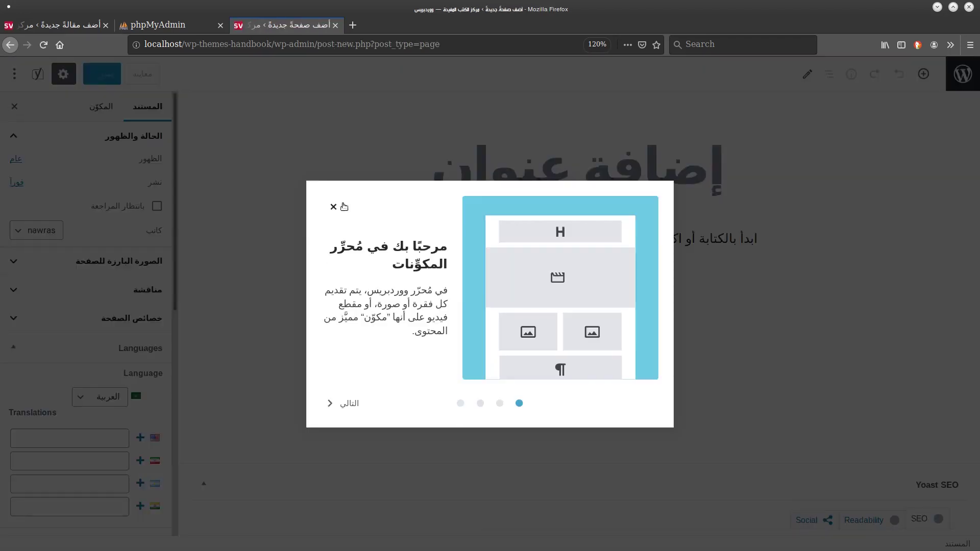
# Dismiss the editor welcome guide and go to the Posts Categories page.
pyautogui.click(334, 203)
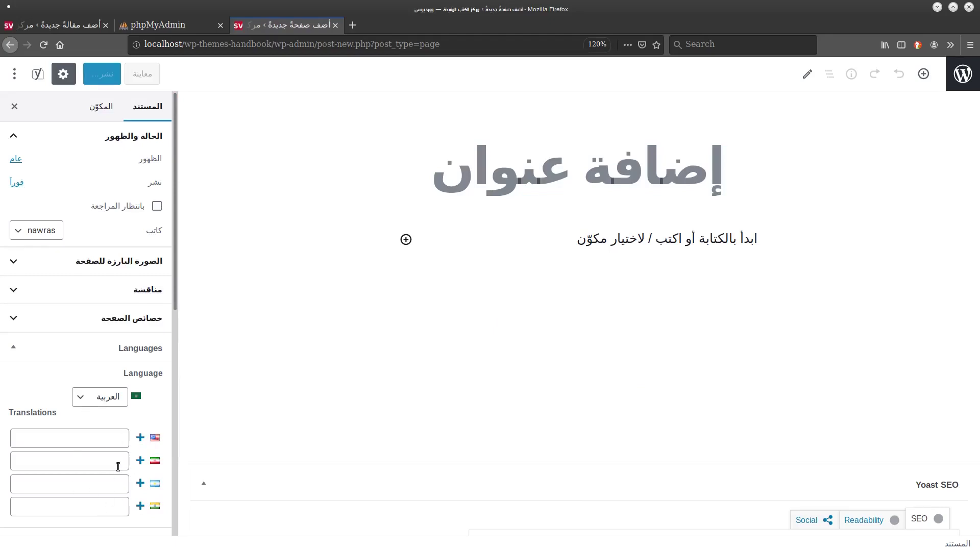
pyautogui.click(11, 45)
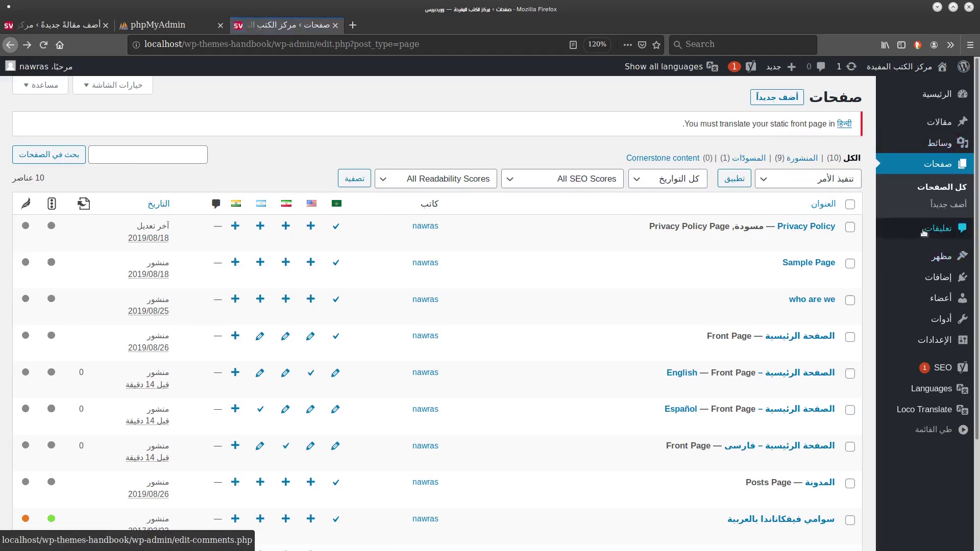
pyautogui.moveTo(940, 122)
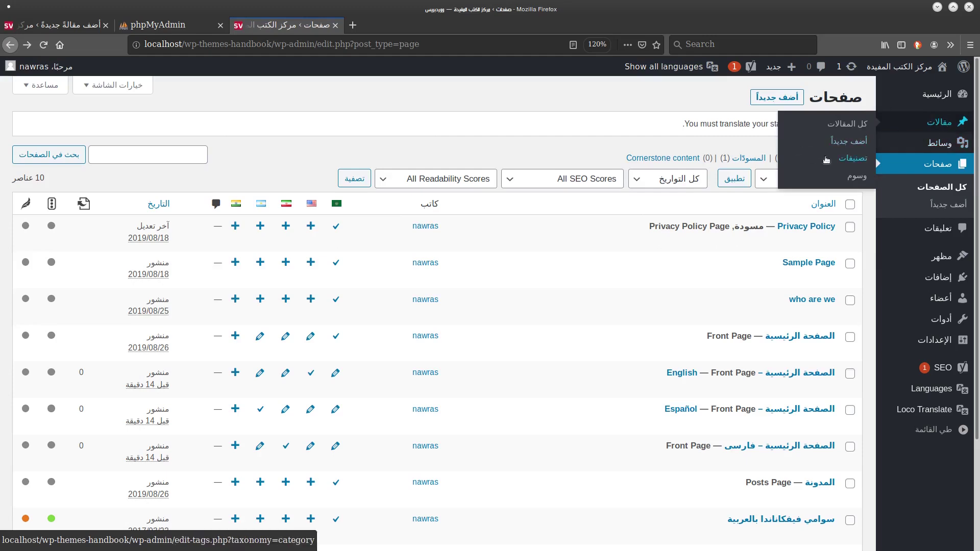
pyautogui.click(826, 160)
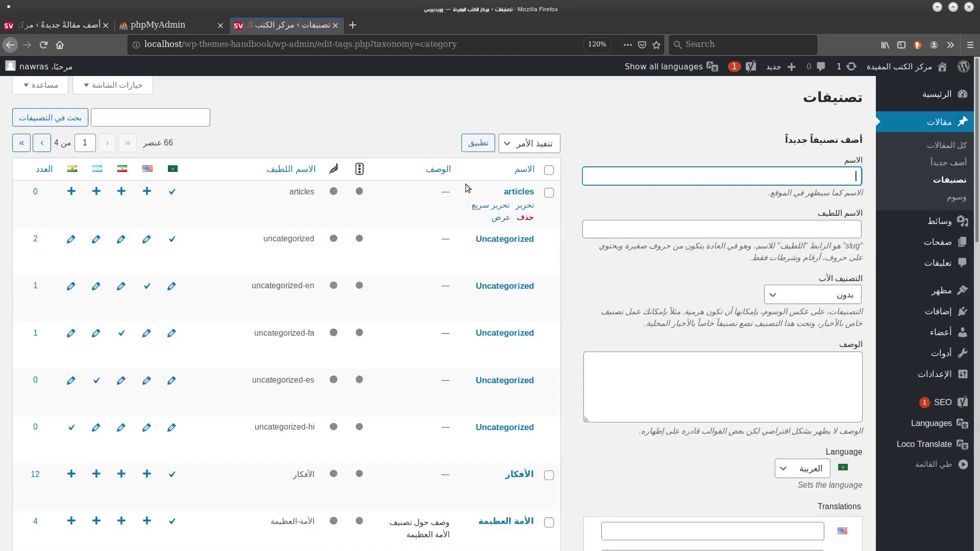
pyautogui.scroll(-5, 592, 118)
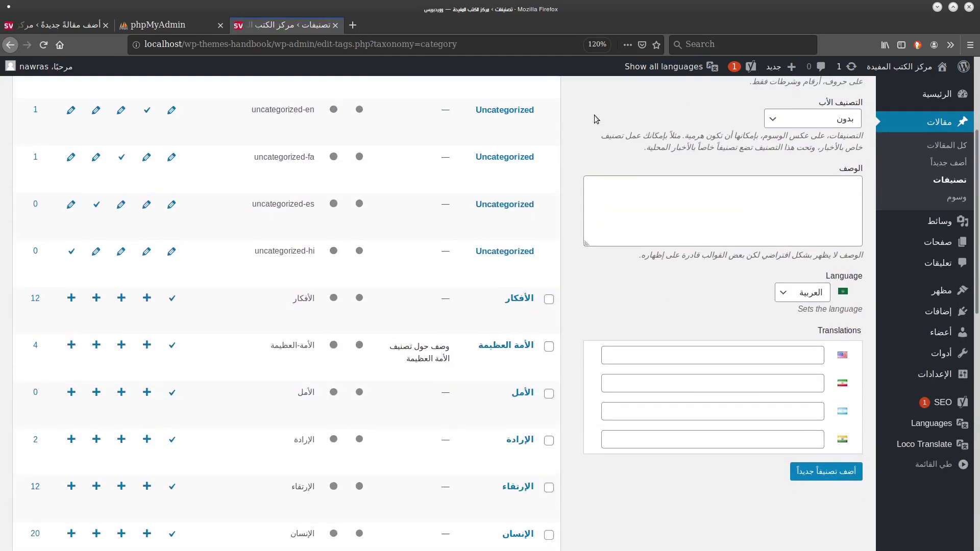
pyautogui.scroll(5, 596, 119)
# Add the Arabic category 'تصنيف جديد'.
pyautogui.click(789, 175)
pyautogui.write('ب')
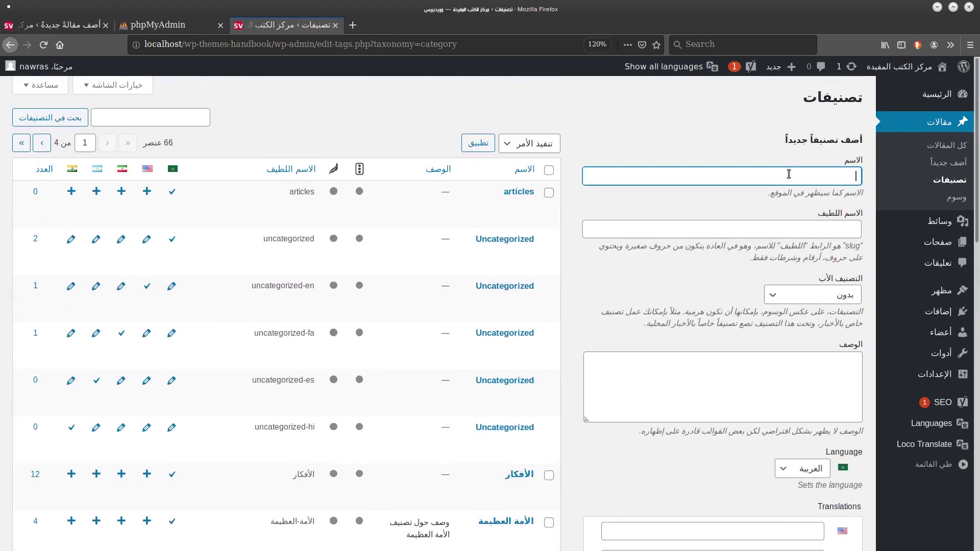
pyautogui.write('صنيف جديد')
pyautogui.scroll(-5, 978, 199)
pyautogui.scroll(5, 977, 199)
pyautogui.scroll(-10, 977, 199)
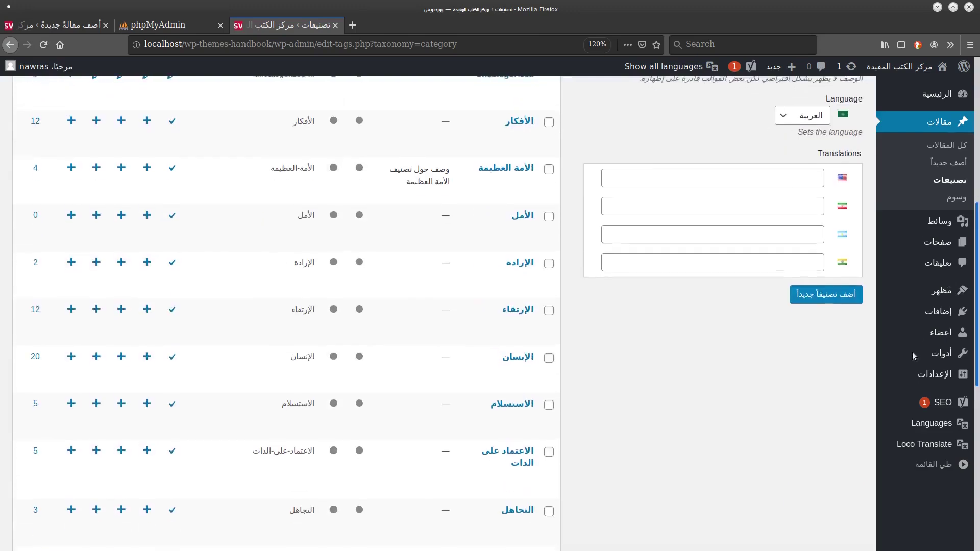
pyautogui.click(848, 298)
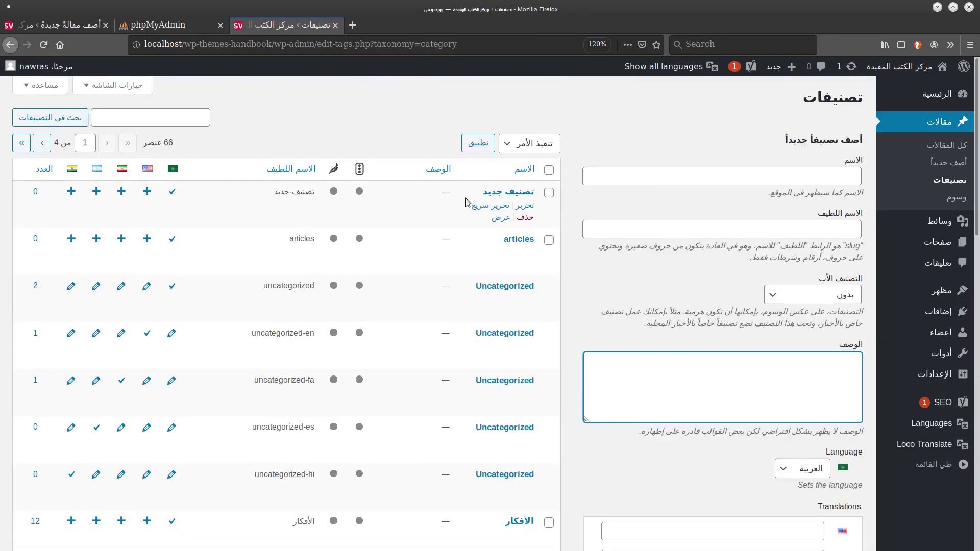
# Add its English translation category 'new category'.
pyautogui.click(147, 193)
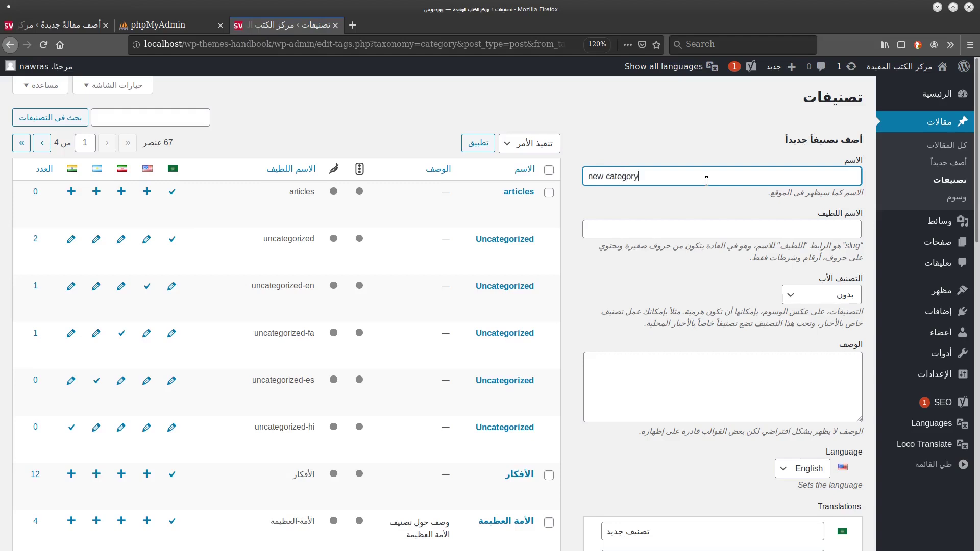
pyautogui.scroll(-7, 741, 230)
pyautogui.click(803, 286)
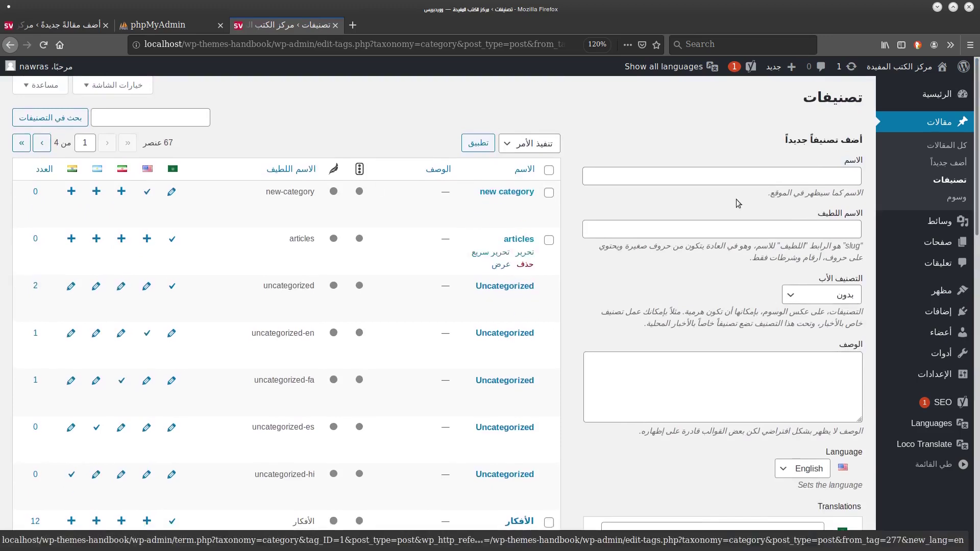
# Search categories for 'جديد', then return to the All Posts list.
pyautogui.scroll(-15, 946, 395)
pyautogui.moveTo(972, 147); pyautogui.dragTo(972, 105)
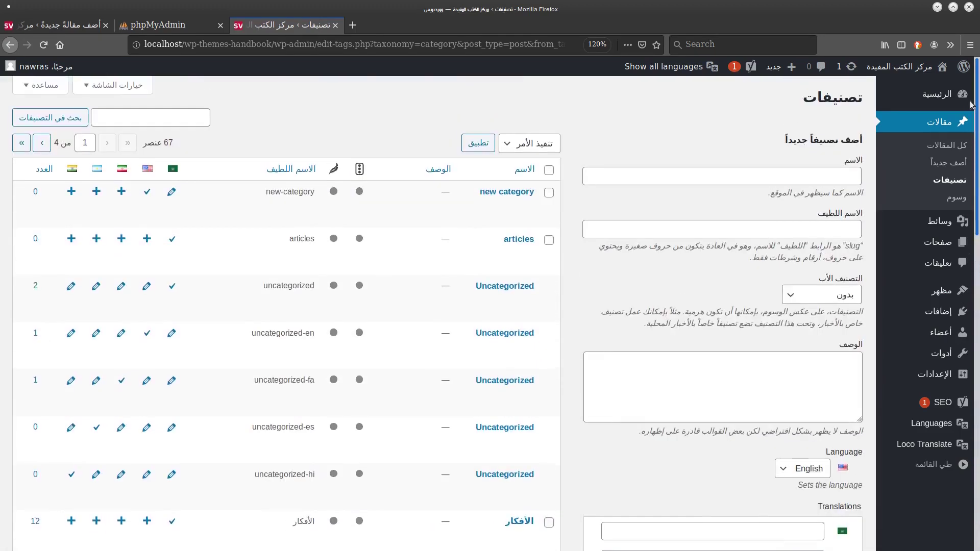
pyautogui.click(197, 124)
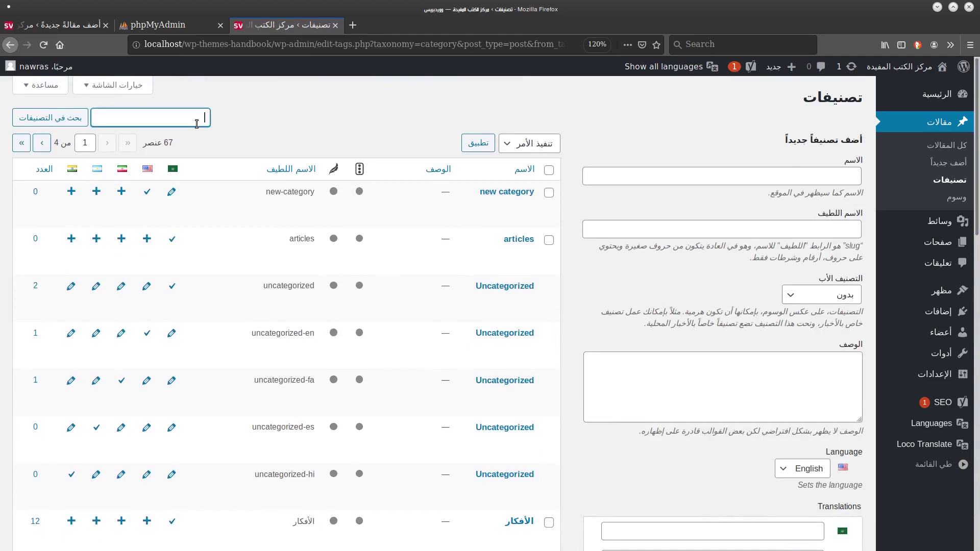
pyautogui.write('جديد')
pyautogui.press('Return')
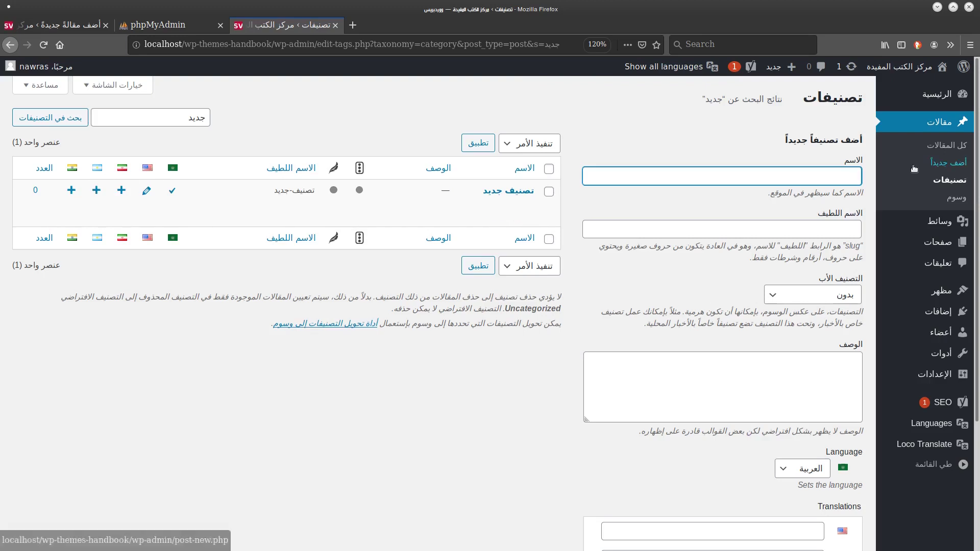
pyautogui.click(932, 144)
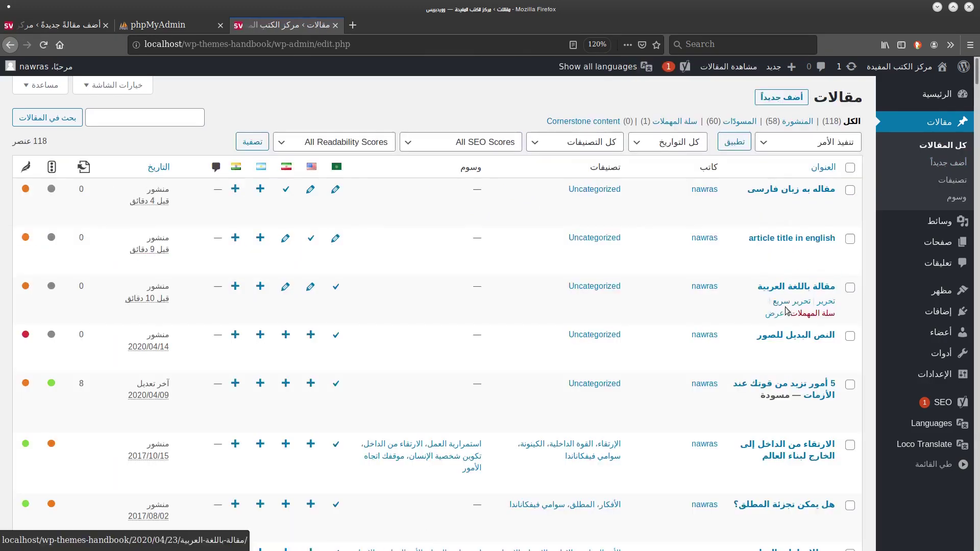
# Quick-edit the Arabic post to move it from Uncategorized to 'تصنيف جديد', update, and view it.
pyautogui.click(786, 302)
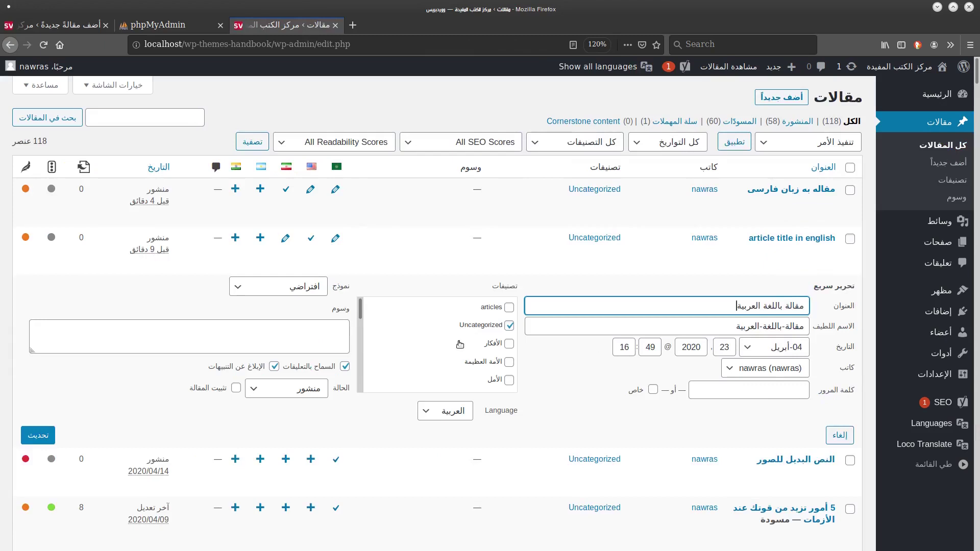
pyautogui.click(510, 326)
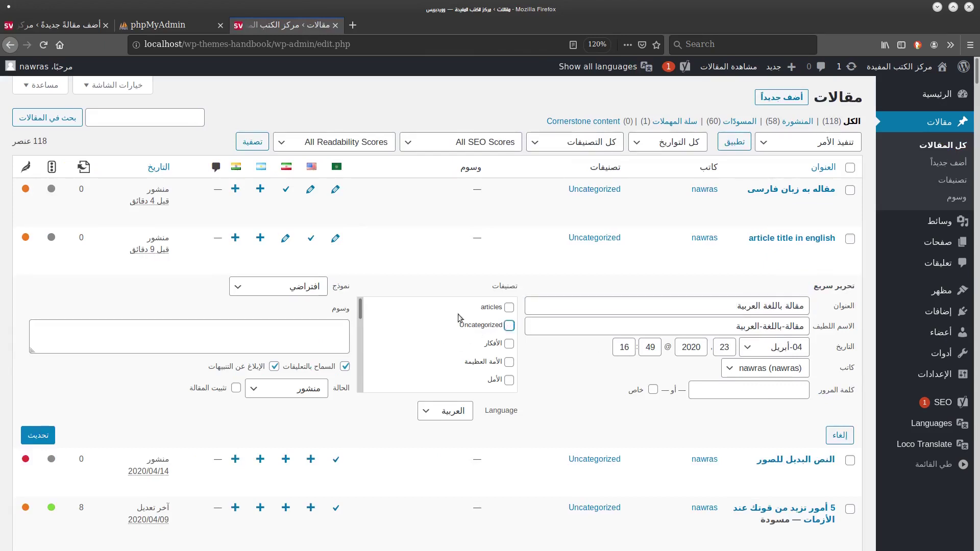
pyautogui.moveTo(359, 309); pyautogui.dragTo(355, 349)
pyautogui.click(373, 315)
pyautogui.moveTo(359, 309); pyautogui.dragTo(354, 376)
pyautogui.click(357, 332)
pyautogui.scroll(-5, 355, 357)
pyautogui.scroll(-3, 490, 337)
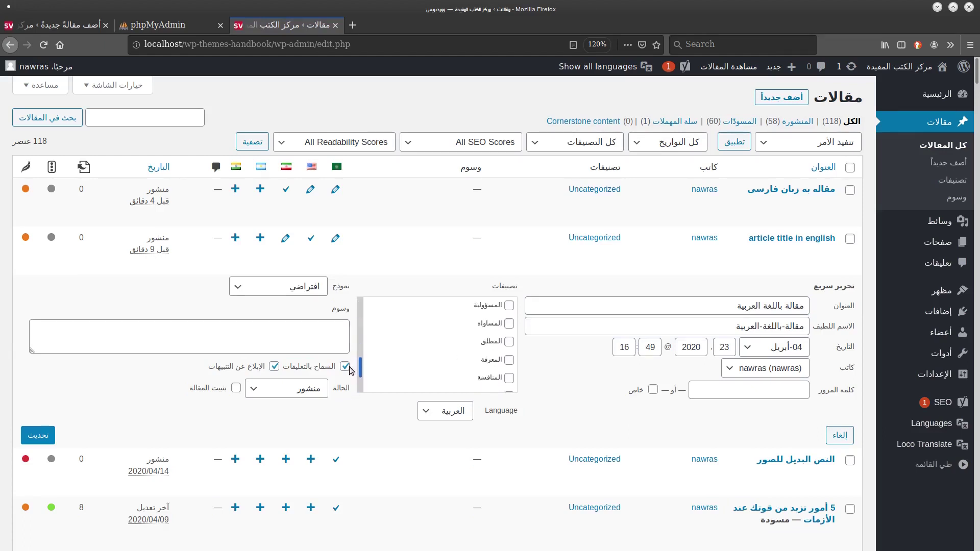
pyautogui.click(41, 435)
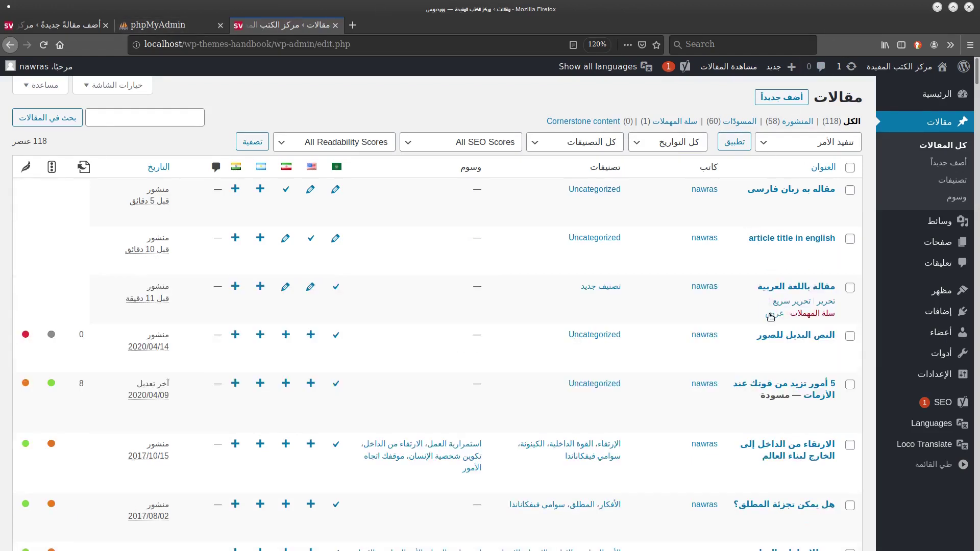
pyautogui.click(769, 314)
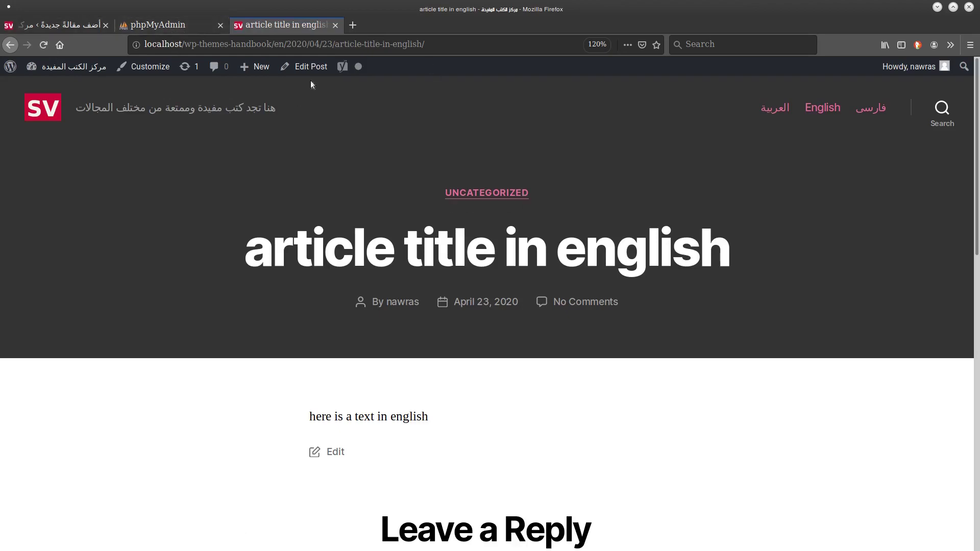
# Move the English article from Uncategorized to 'new category', update it, and view it.
pyautogui.click(307, 66)
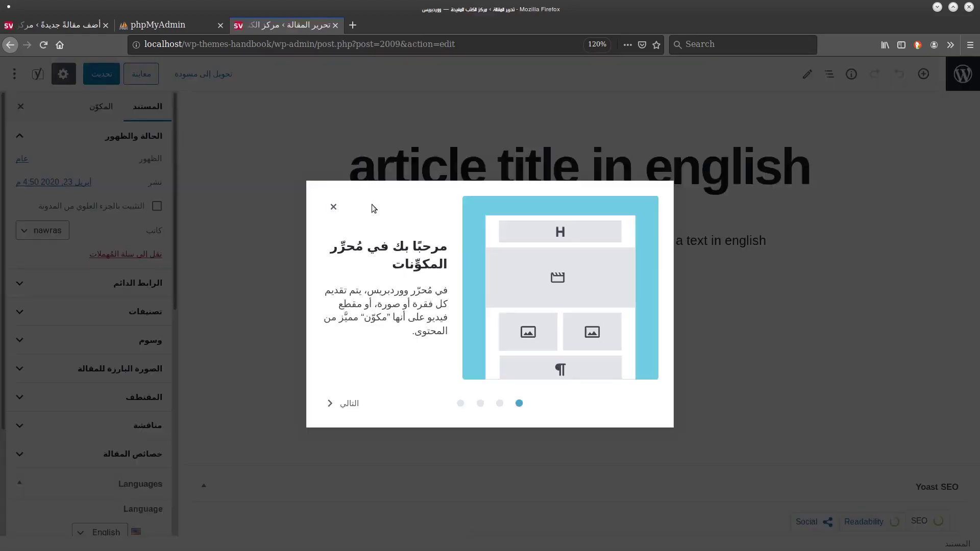
pyautogui.click(335, 208)
pyautogui.click(72, 312)
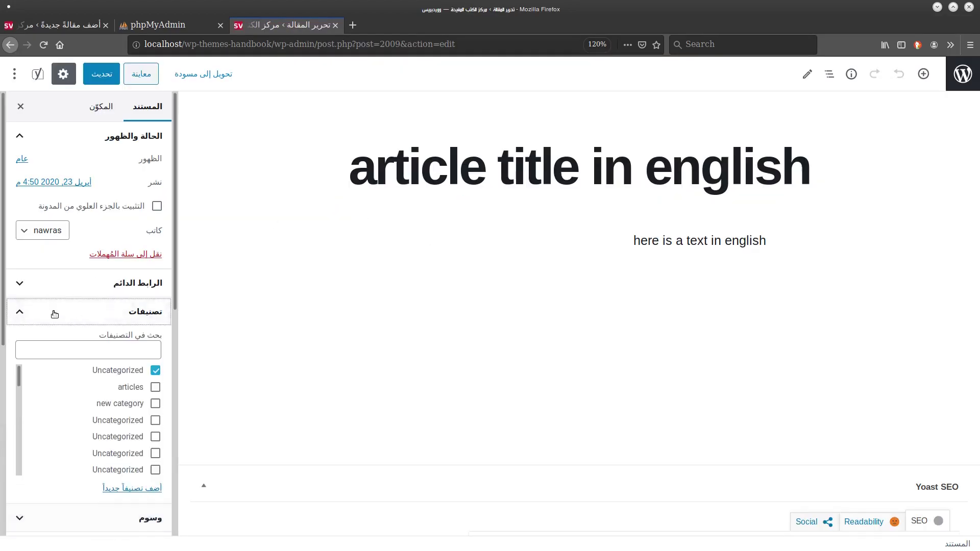
pyautogui.click(155, 371)
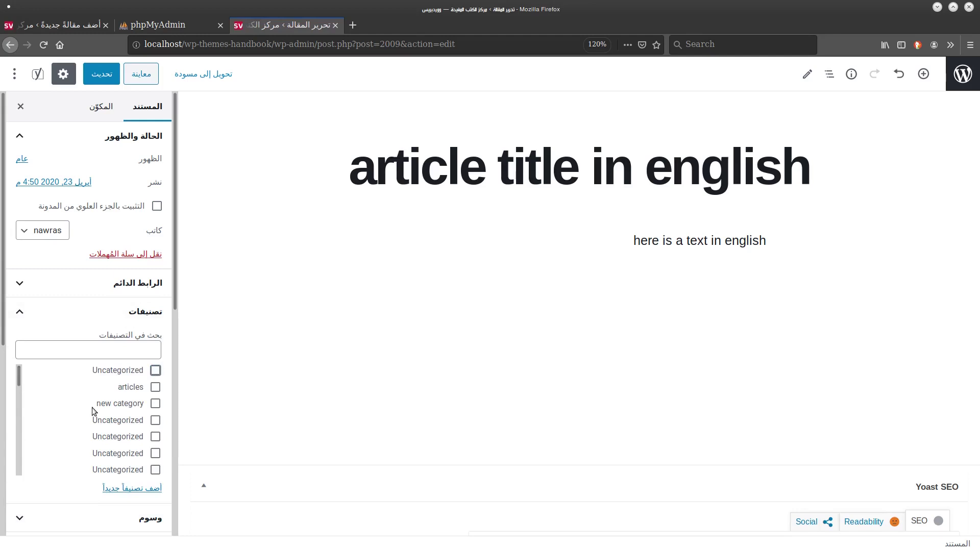
pyautogui.click(156, 403)
pyautogui.click(102, 74)
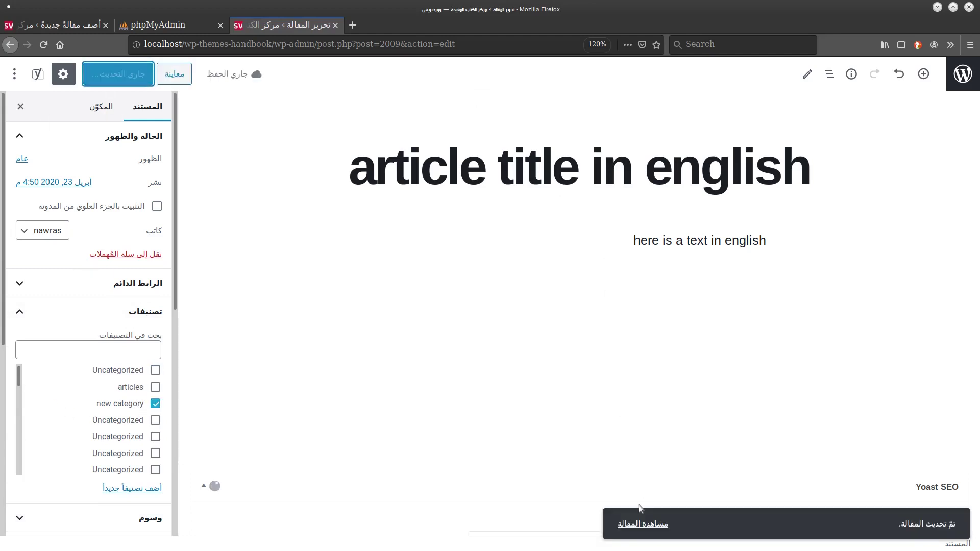
pyautogui.click(643, 524)
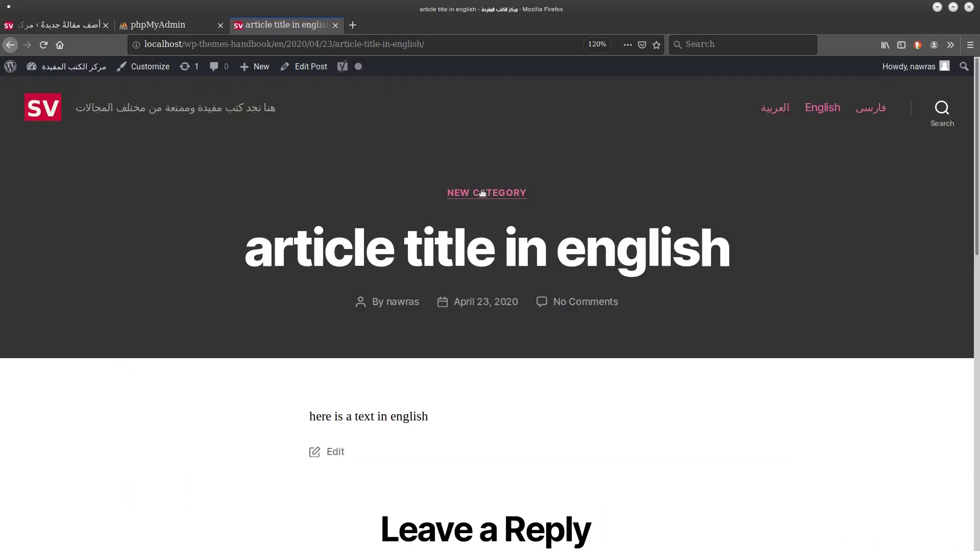
# Open the Arabic 'تصنيف جديد' archive, then switch to the English 'new category' archive.
pyautogui.click(766, 121)
pyautogui.click(472, 195)
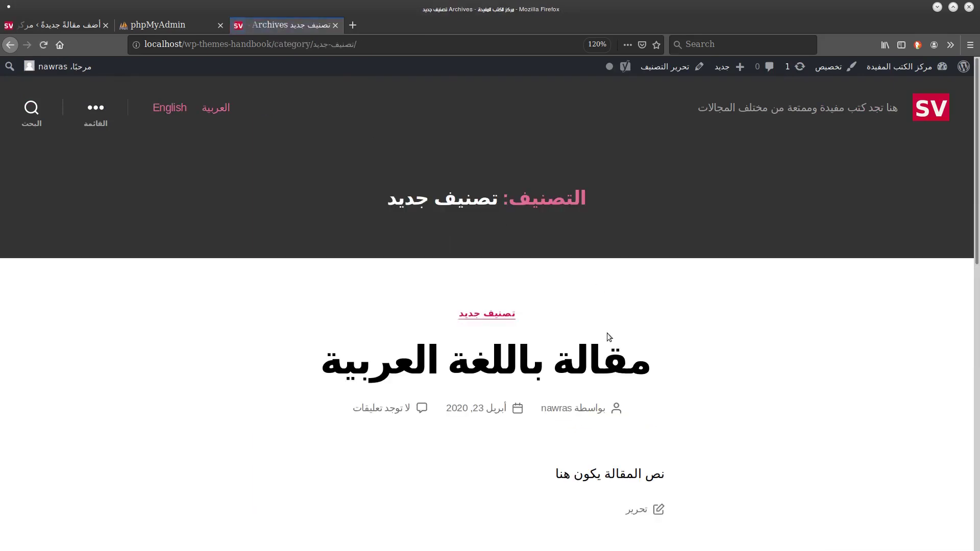
pyautogui.scroll(-5, 608, 333)
pyautogui.scroll(5, 608, 334)
pyautogui.click(185, 113)
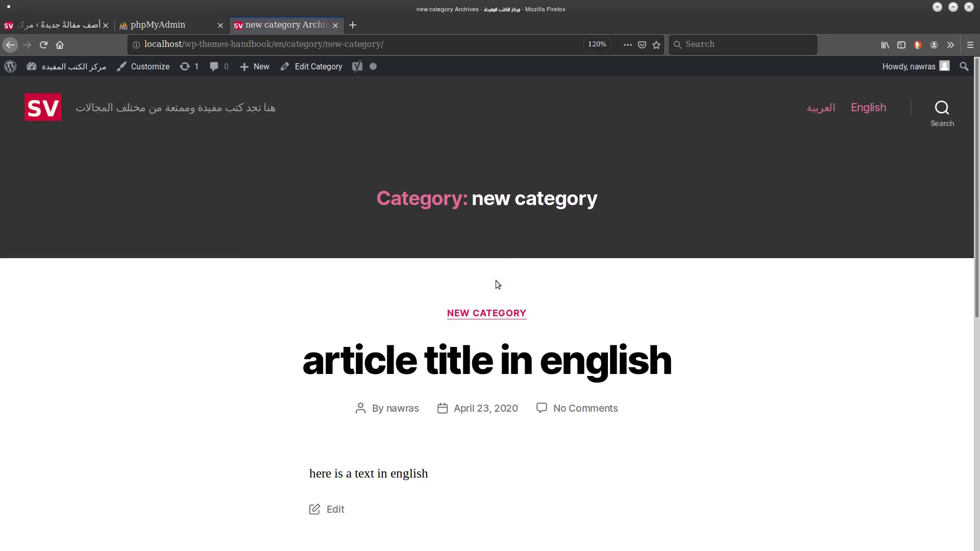
pyautogui.scroll(-1, 486, 306)
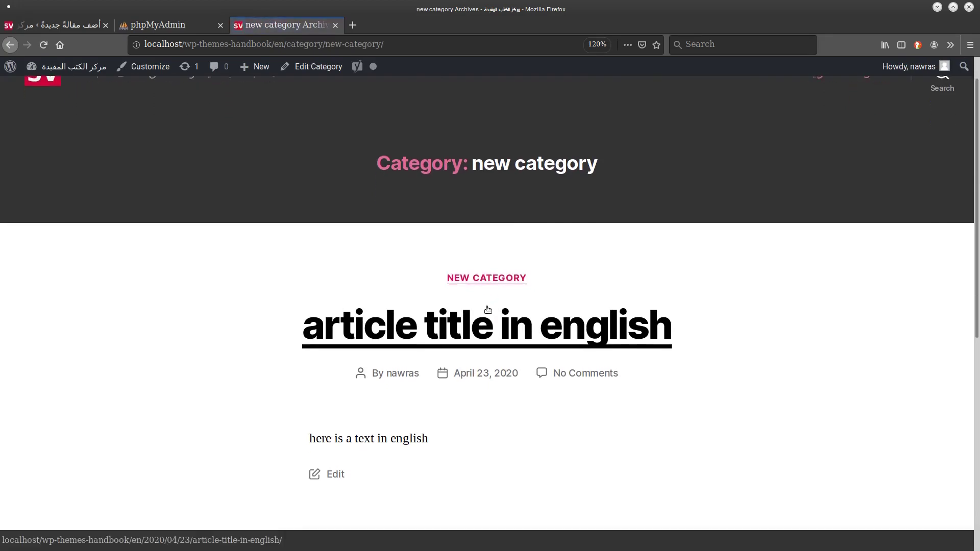
pyautogui.scroll(-4, 488, 309)
pyautogui.scroll(5, 484, 310)
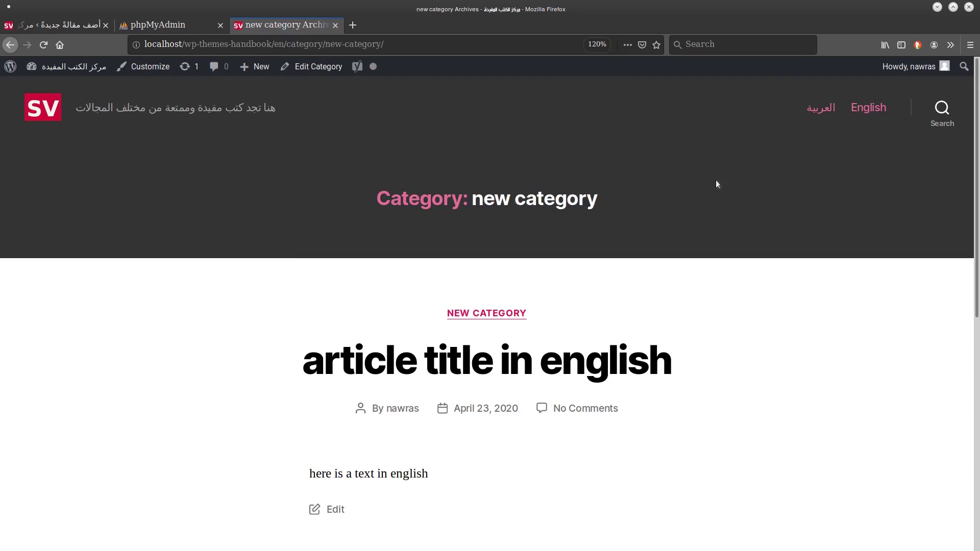
pyautogui.click(14, 31)
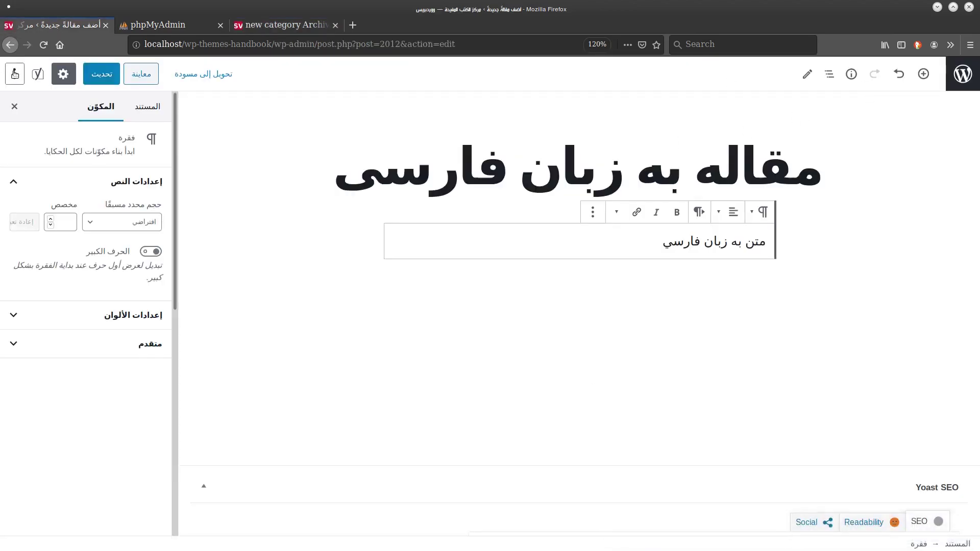
# Leave full-screen editing and add the Arabic tag 'وسم جديد' on the Tags page.
pyautogui.click(14, 75)
pyautogui.click(70, 198)
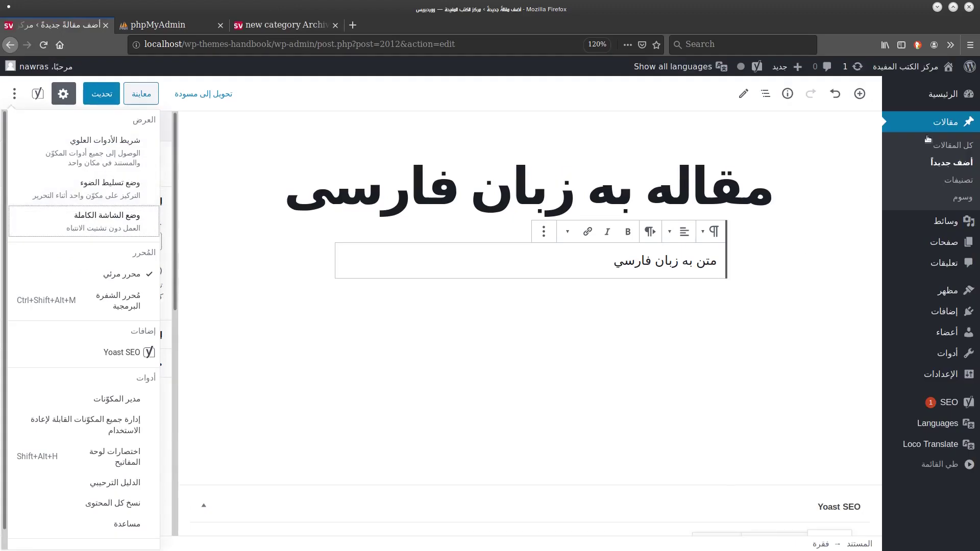
pyautogui.click(951, 211)
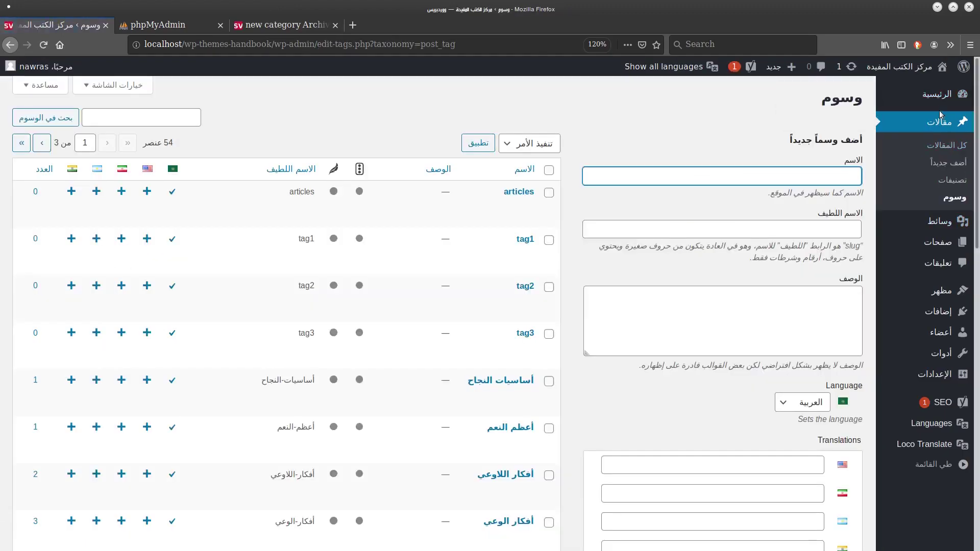
pyautogui.click(737, 190)
pyautogui.click(745, 173)
pyautogui.write('وسم جديد')
pyautogui.scroll(-4, 745, 176)
pyautogui.click(831, 347)
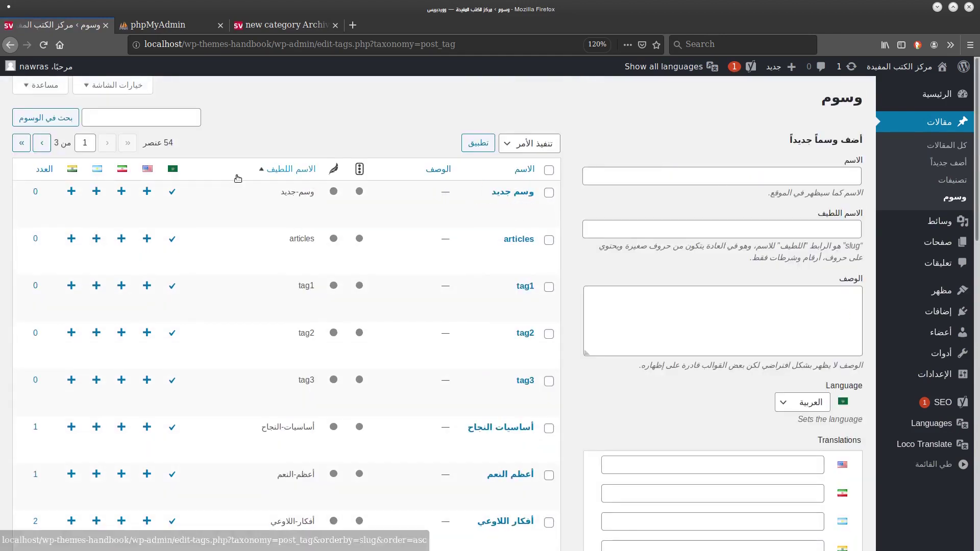
# Create and submit an English translation of the new tag.
pyautogui.click(146, 192)
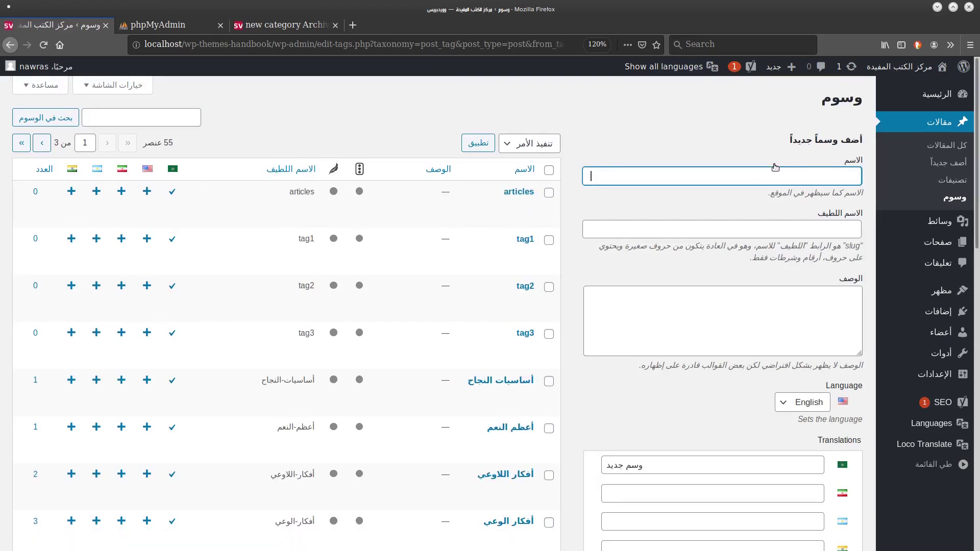
pyautogui.scroll(-5, 775, 167)
pyautogui.click(838, 295)
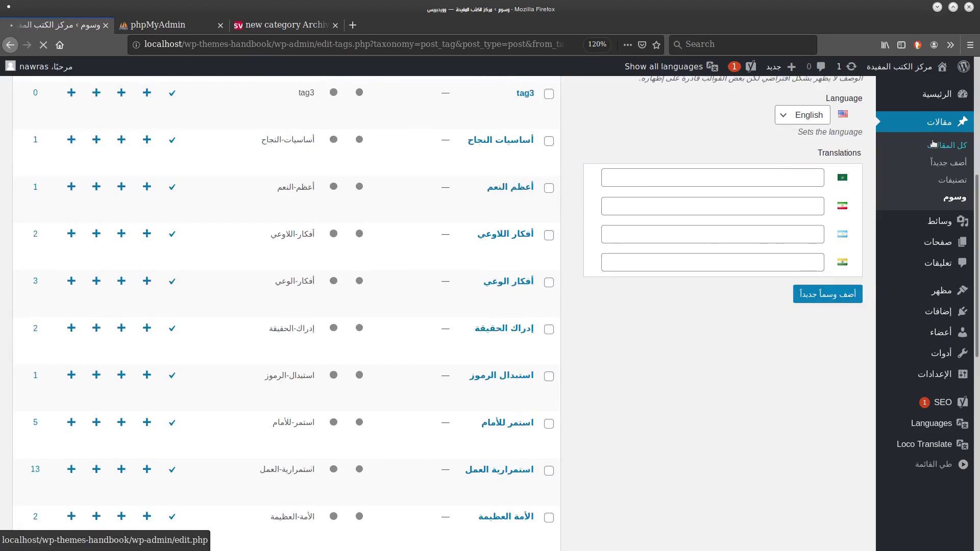
# Quick-edit the Arabic post to add the tag 'وسم جديد'.
pyautogui.click(780, 304)
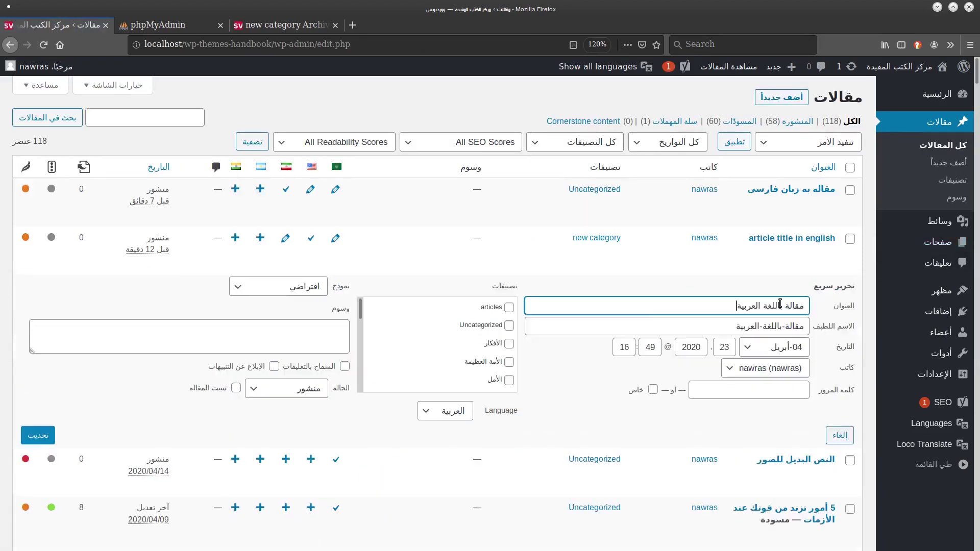
pyautogui.click(287, 341)
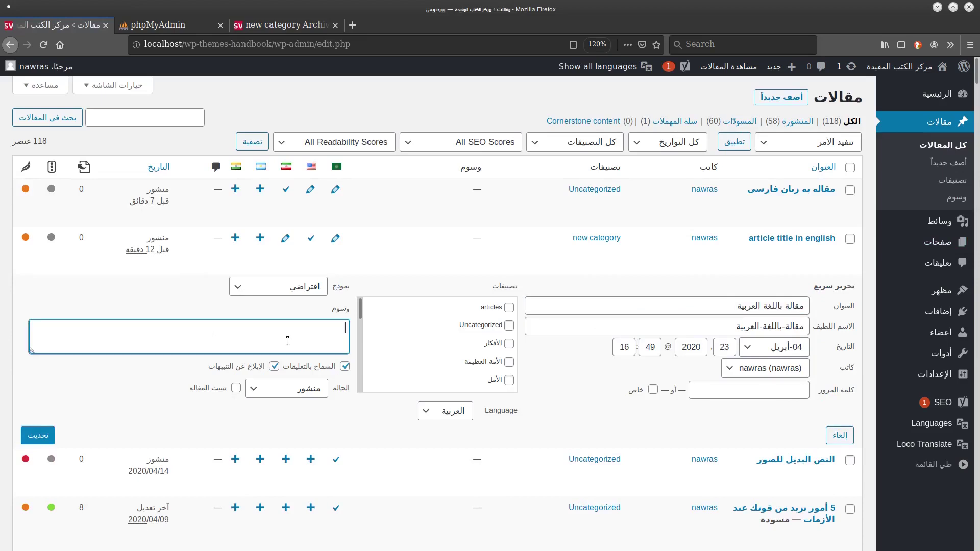
pyautogui.write('وسم جديد')
pyautogui.press('Return')
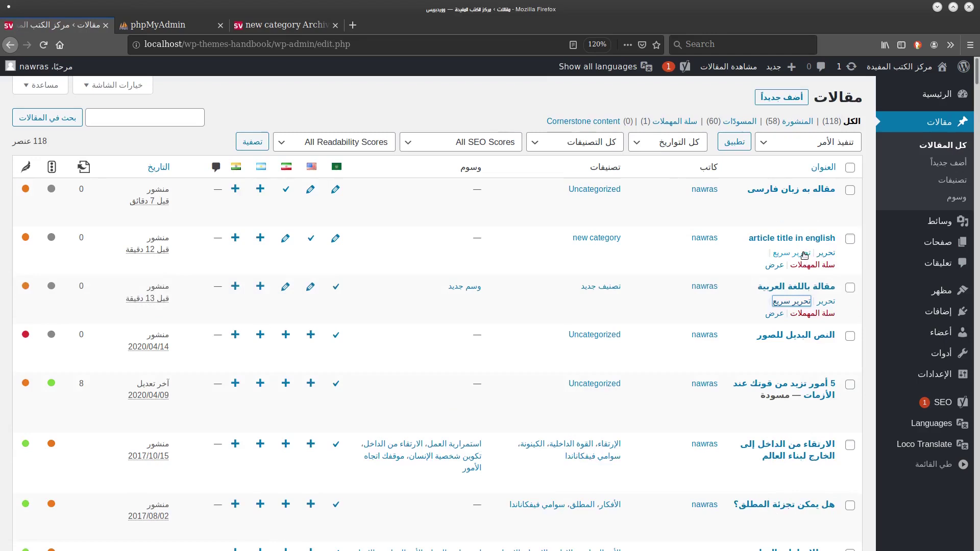
# Quick-edit the English post to add the tag 'new tag', then view the Arabic post.
pyautogui.click(804, 253)
pyautogui.click(321, 336)
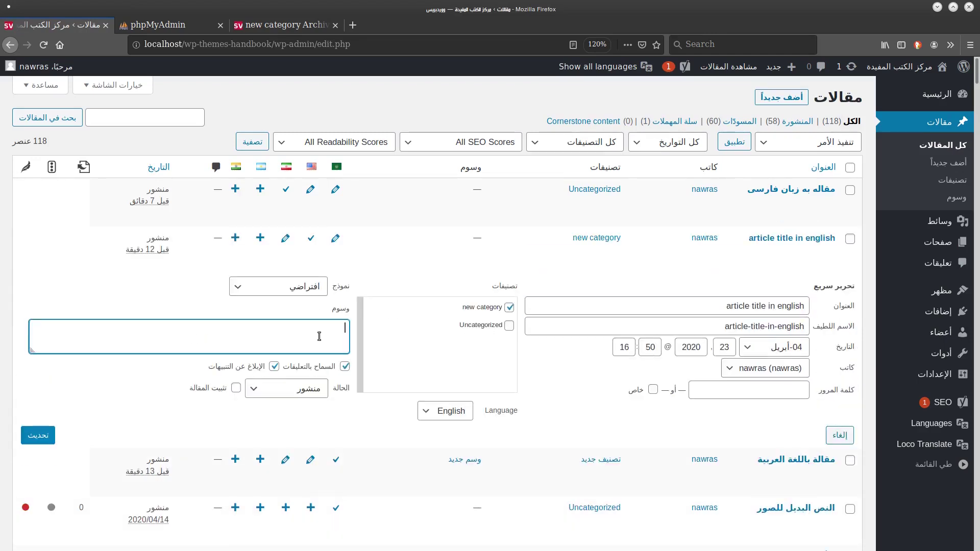
pyautogui.write('نص')
pyautogui.press('BackSpace')
pyautogui.press('BackSpace')
pyautogui.write('new tag')
pyautogui.press('Return')
pyautogui.click(774, 313)
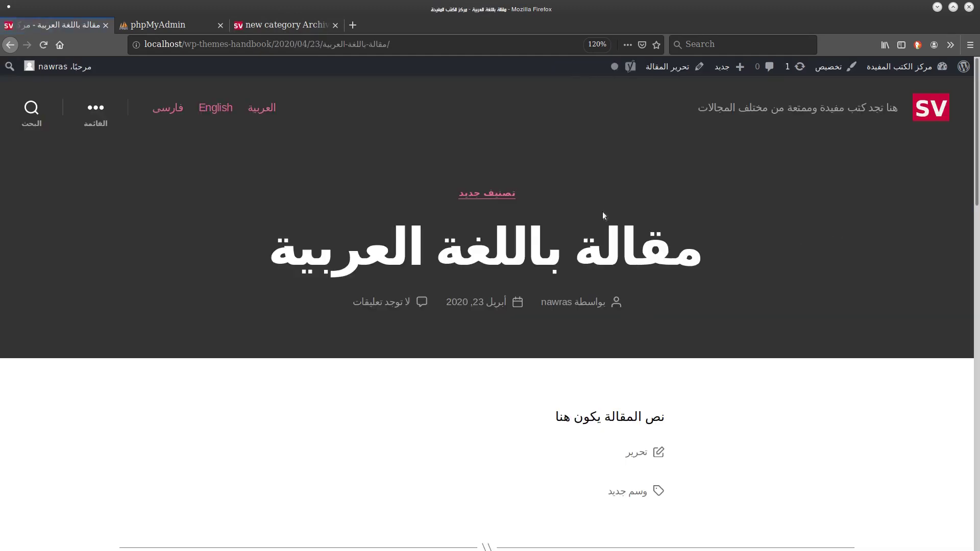
# View the وسم جديد tag archive in Arabic, then switch it to English.
pyautogui.click(636, 494)
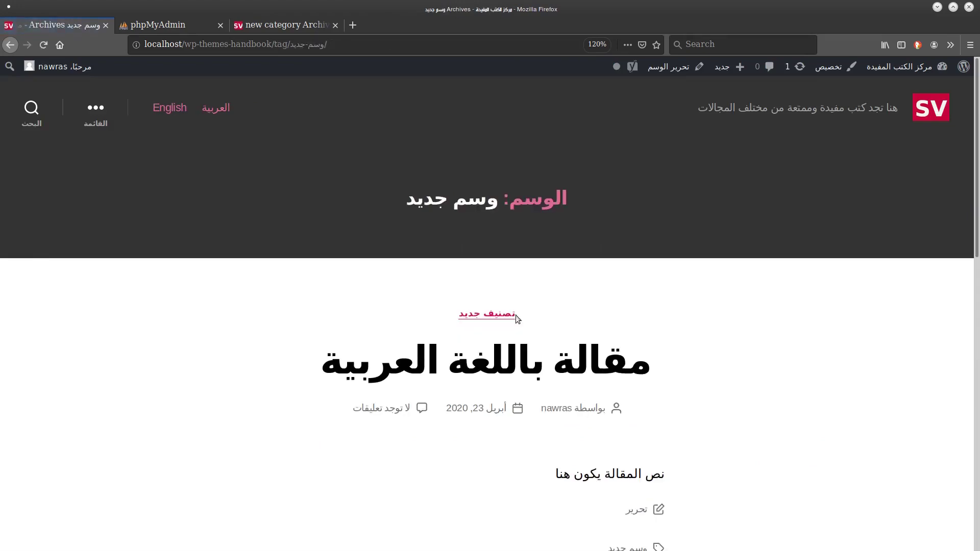
pyautogui.scroll(-9, 544, 382)
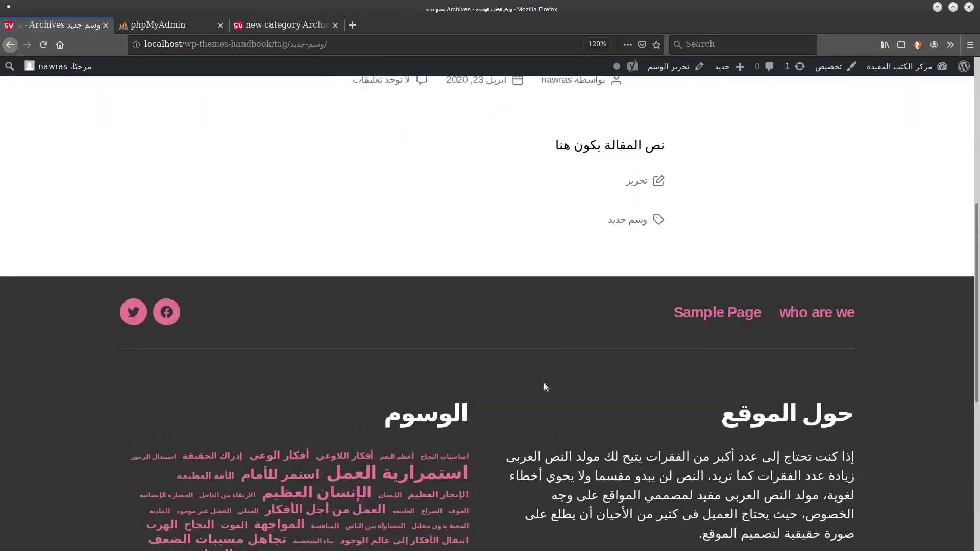
pyautogui.scroll(9, 544, 387)
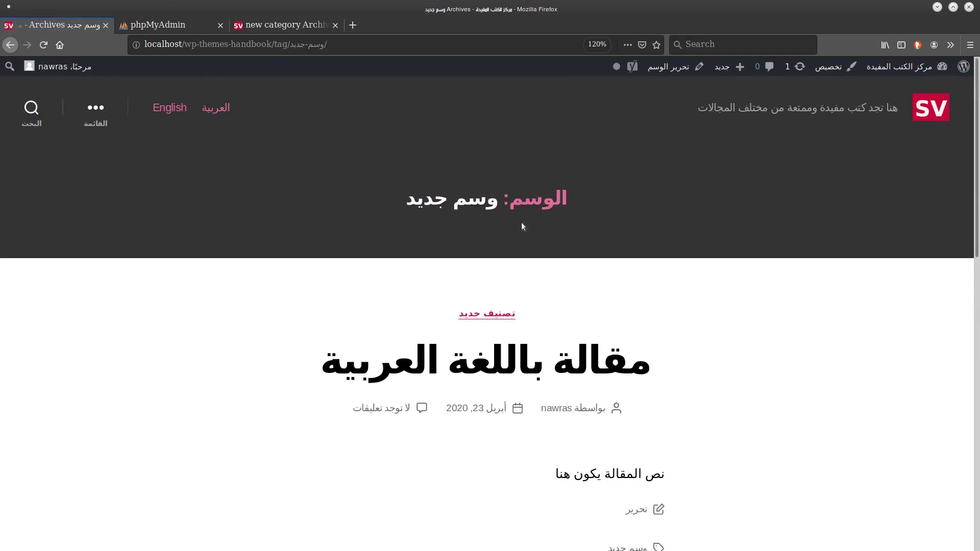
pyautogui.click(168, 107)
pyautogui.moveTo(451, 199); pyautogui.dragTo(509, 191)
pyautogui.click(509, 192)
pyautogui.scroll(-1, 447, 390)
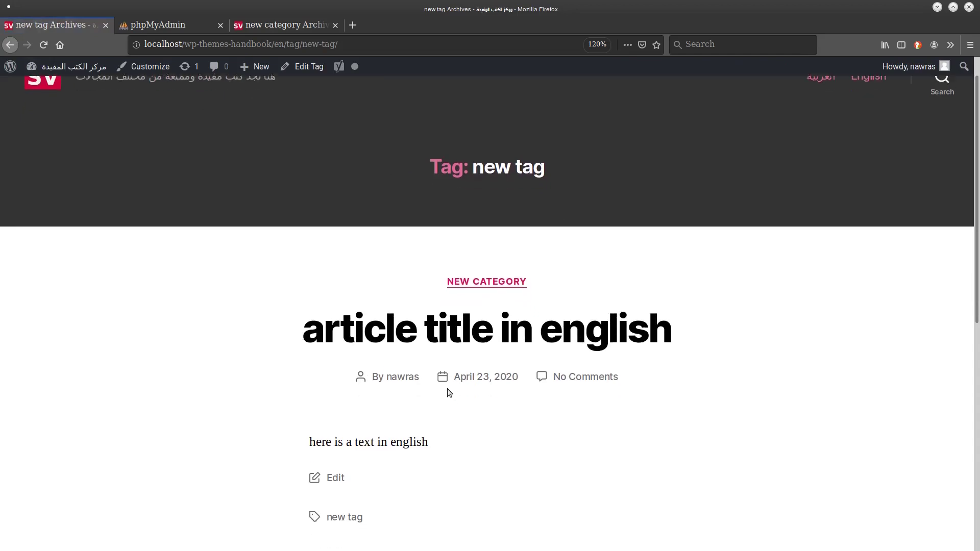
pyautogui.scroll(-5, 447, 389)
pyautogui.scroll(6, 447, 389)
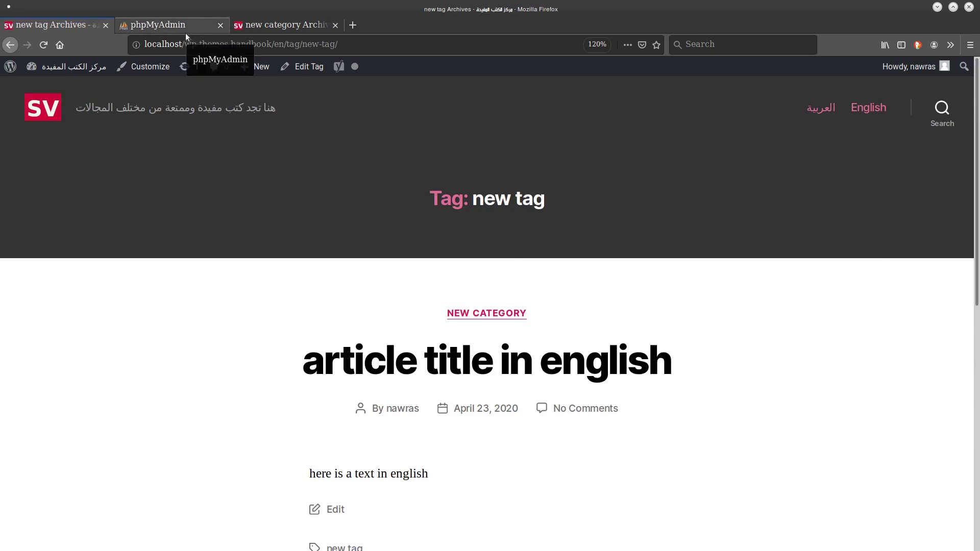
# Go back to the Arabic tag archive and return to the admin dashboard.
pyautogui.hotkey('alt', 'Left')
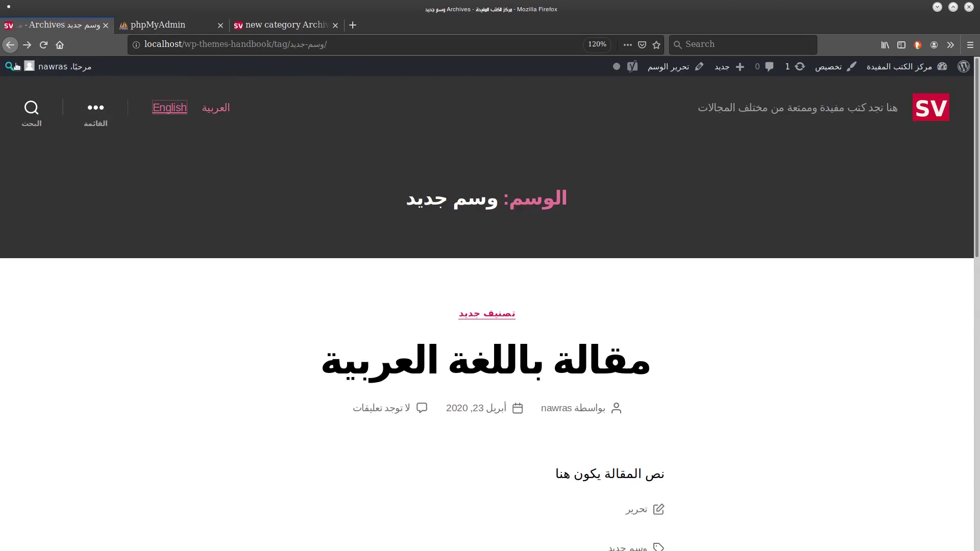
pyautogui.click(9, 48)
pyautogui.moveTo(901, 69)
pyautogui.click(901, 90)
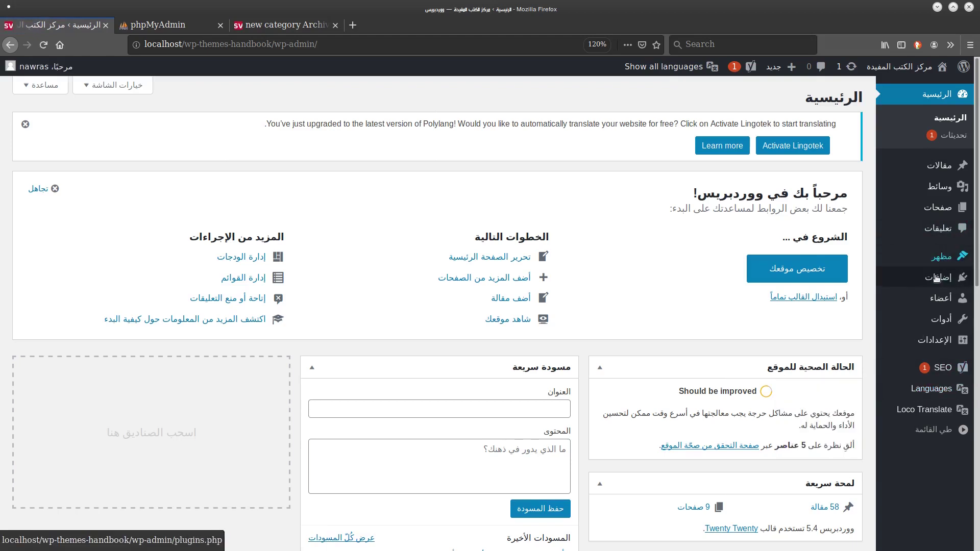
# On Widgets, expand the حول الموقع footer widget and keep it shown for all languages.
pyautogui.click(843, 299)
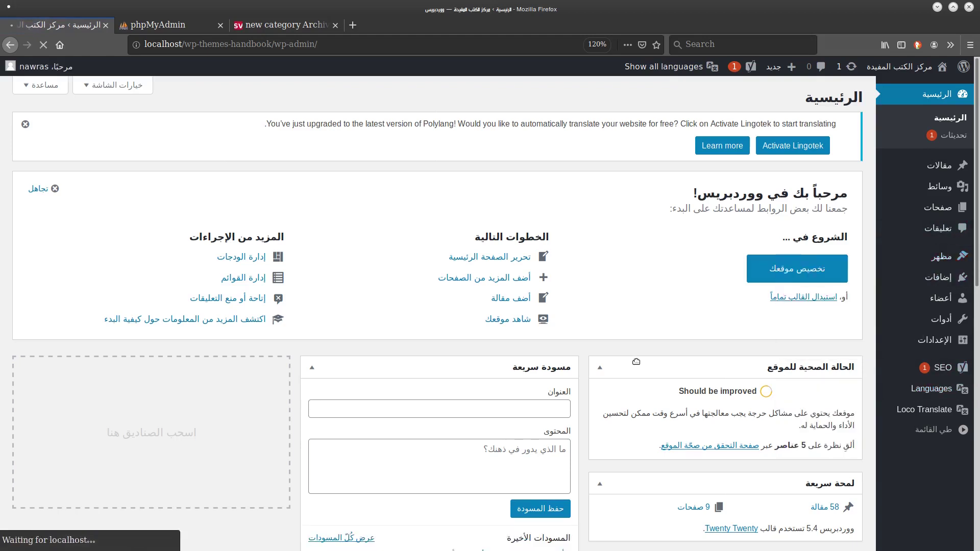
pyautogui.click(380, 193)
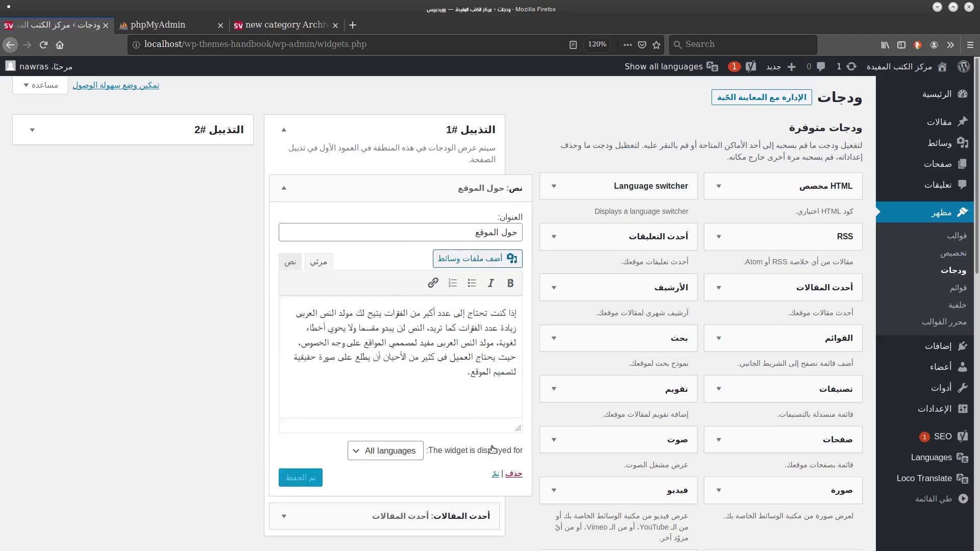
pyautogui.scroll(-2, 253, 384)
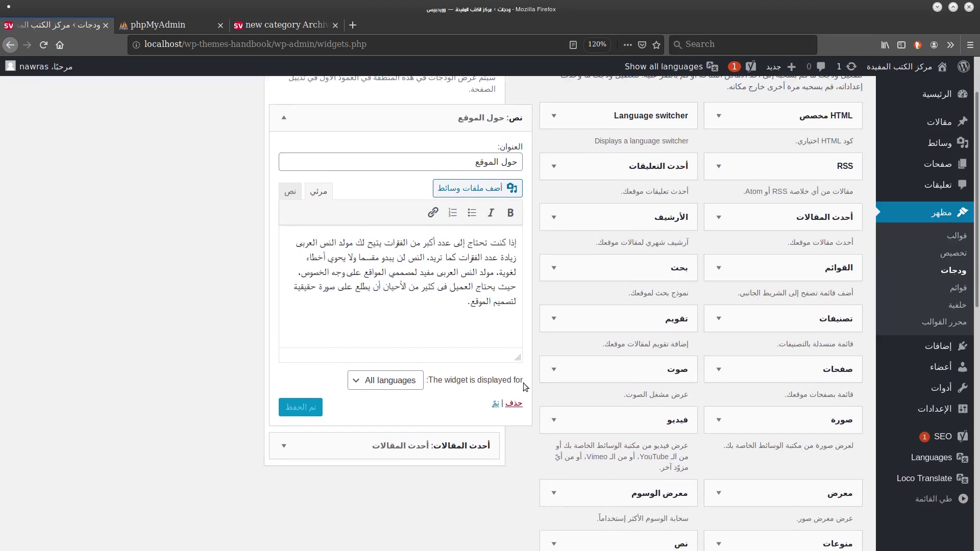
pyautogui.click(389, 384)
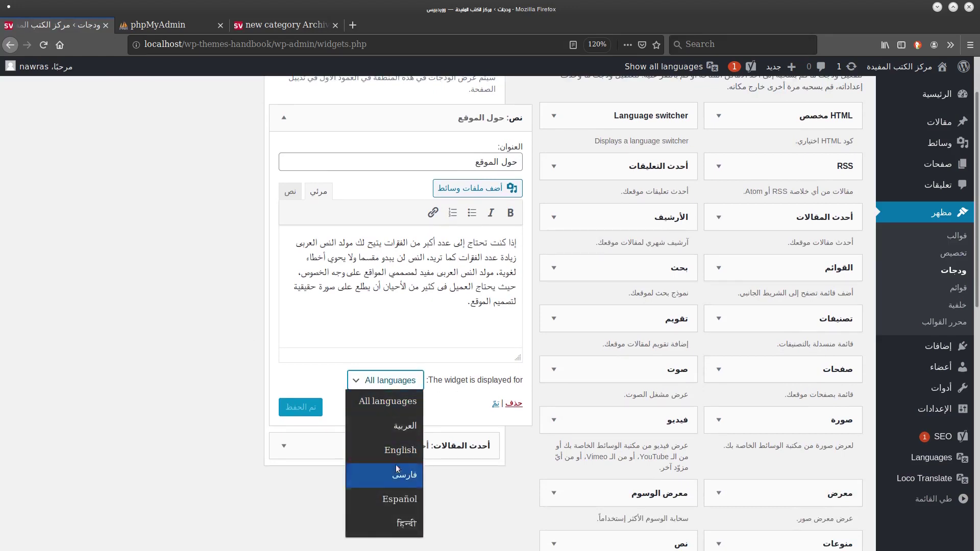
pyautogui.click(396, 407)
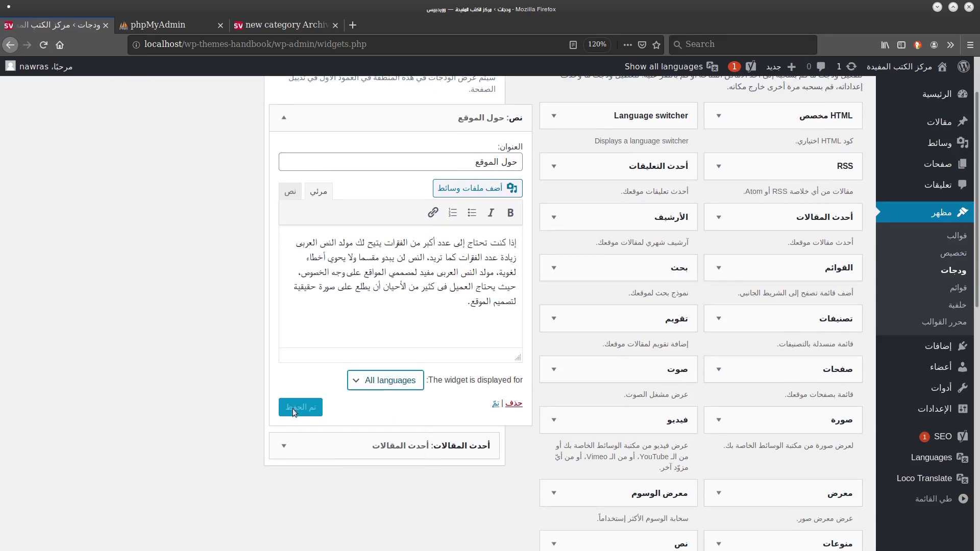
pyautogui.click(496, 404)
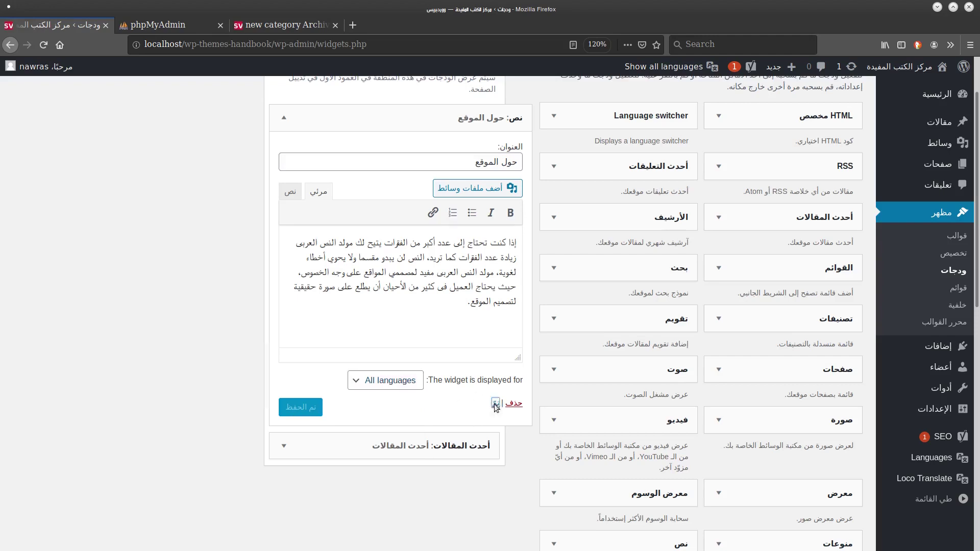
# Reopen the footer text widget and select its title and body text.
pyautogui.click(393, 125)
pyautogui.tripleClick(456, 162)
pyautogui.click(502, 225)
pyautogui.hotkey('ctrl', 'a')
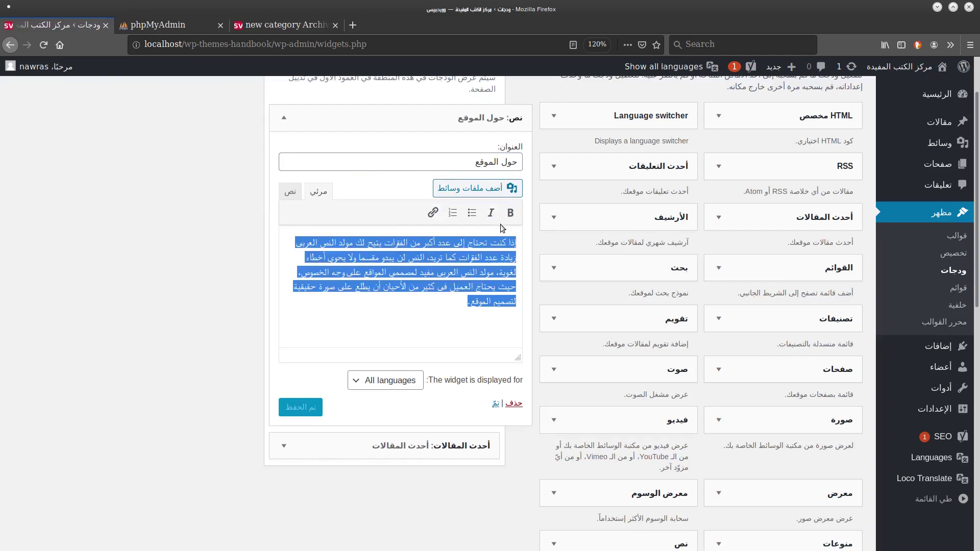
pyautogui.moveTo(934, 458)
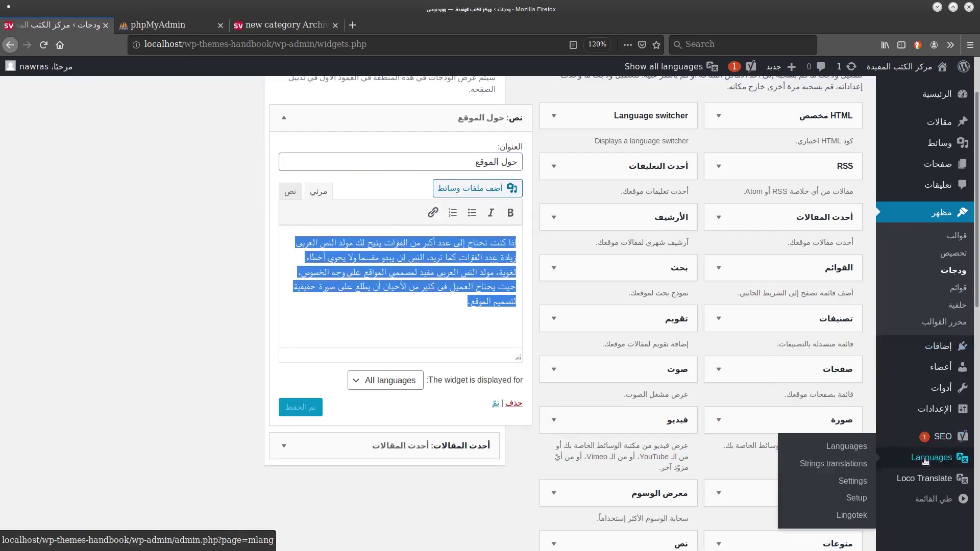
pyautogui.click(851, 463)
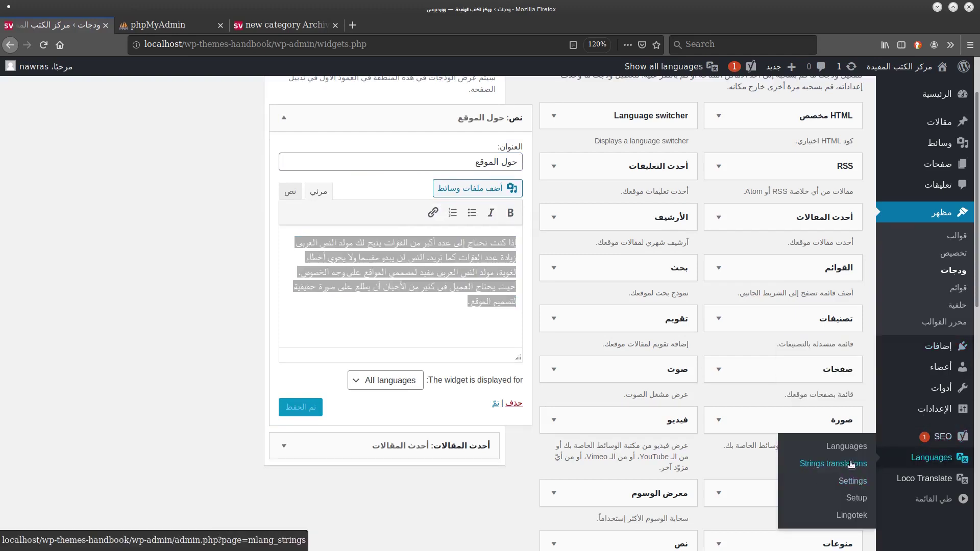
pyautogui.scroll(-5, 464, 198)
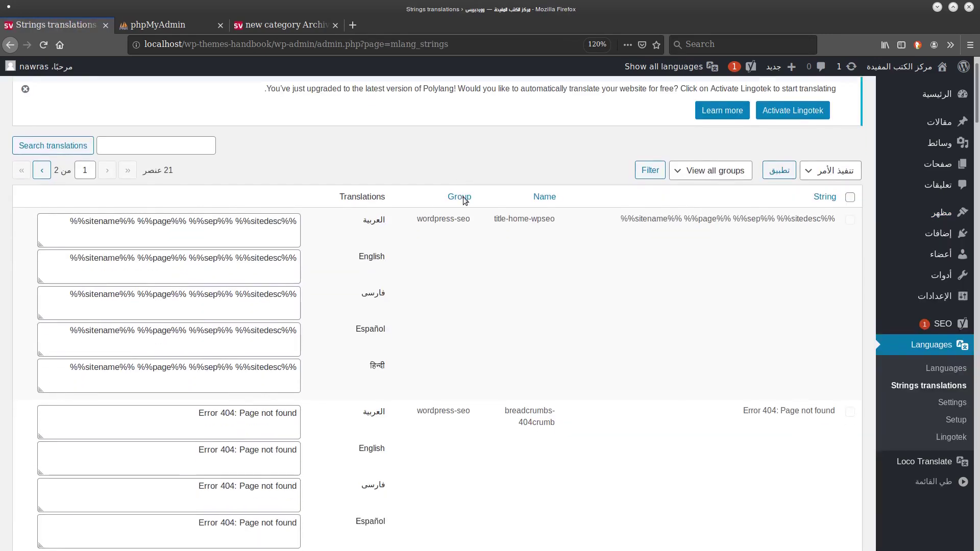
pyautogui.scroll(-17, 464, 199)
pyautogui.scroll(1, 465, 200)
pyautogui.scroll(-7, 464, 200)
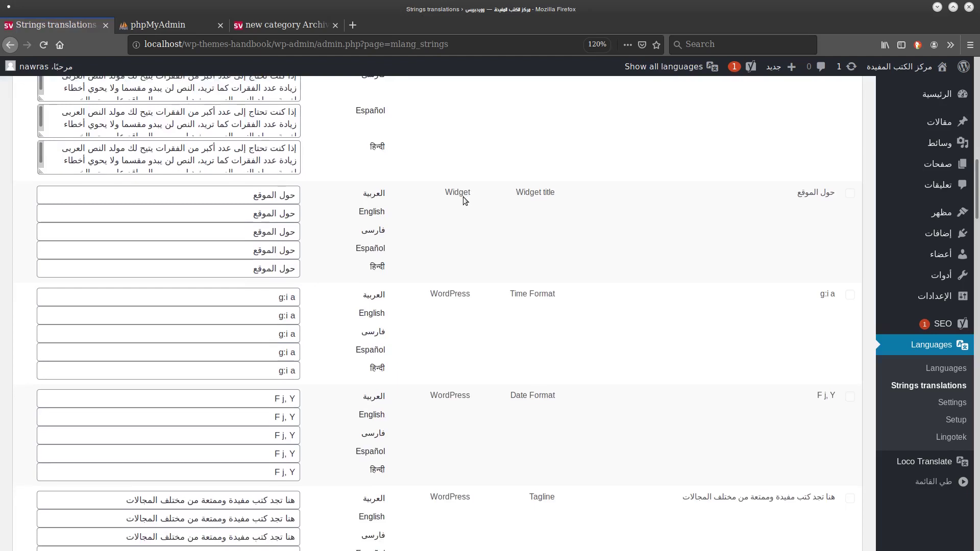
pyautogui.scroll(1, 463, 200)
pyautogui.scroll(-10, 464, 199)
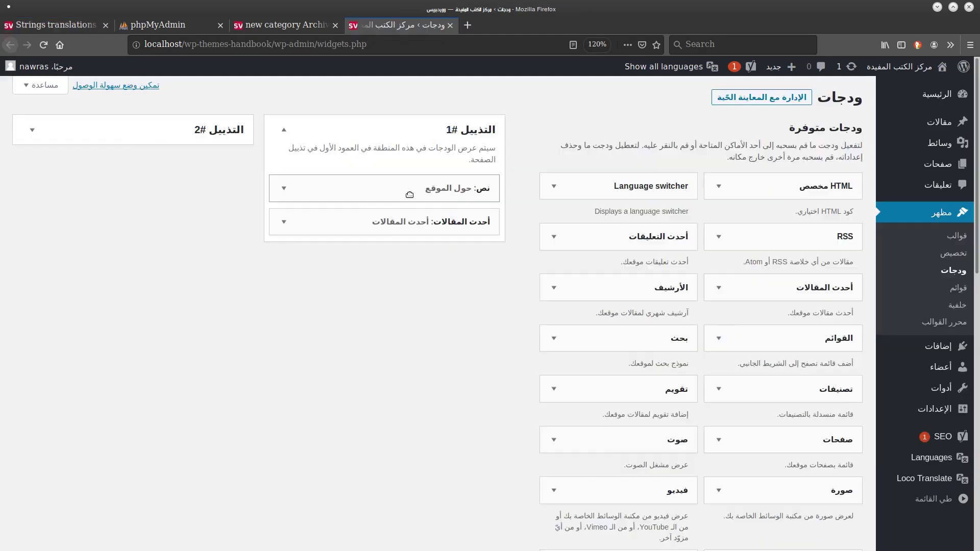
# Rewrite the footer widget's Arabic body and retitle it حول الموقع بالعربي, then return to string translations.
pyautogui.click(409, 195)
pyautogui.moveTo(439, 369); pyautogui.dragTo(535, 307)
pyautogui.press('BackSpace')
pyautogui.write('نص عربي مثا')
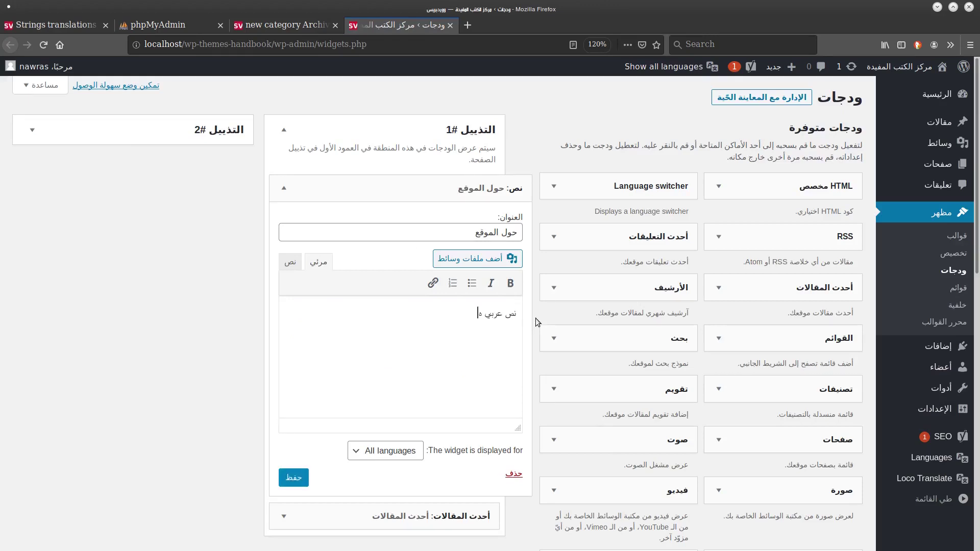
pyautogui.click(460, 235)
pyautogui.write('با')
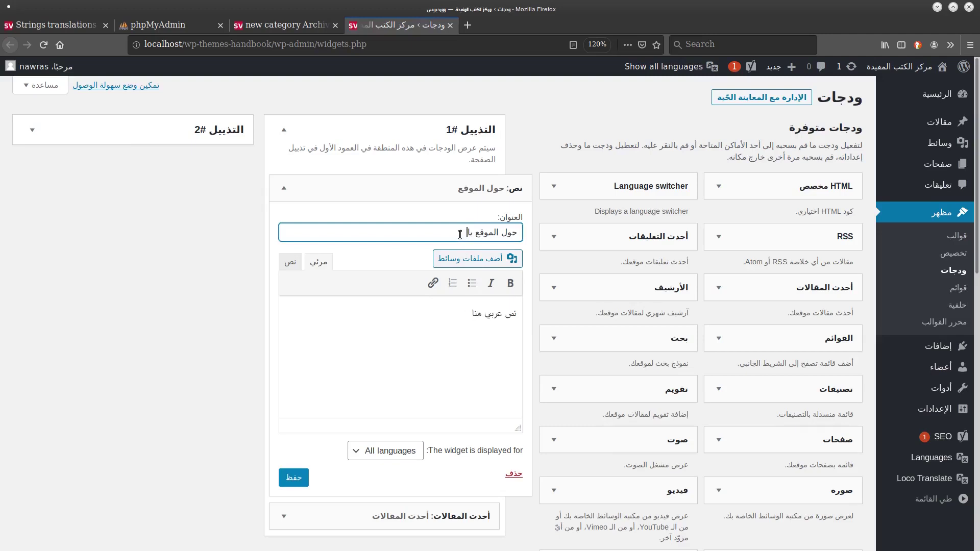
pyautogui.write('لعربي')
pyautogui.click(51, 24)
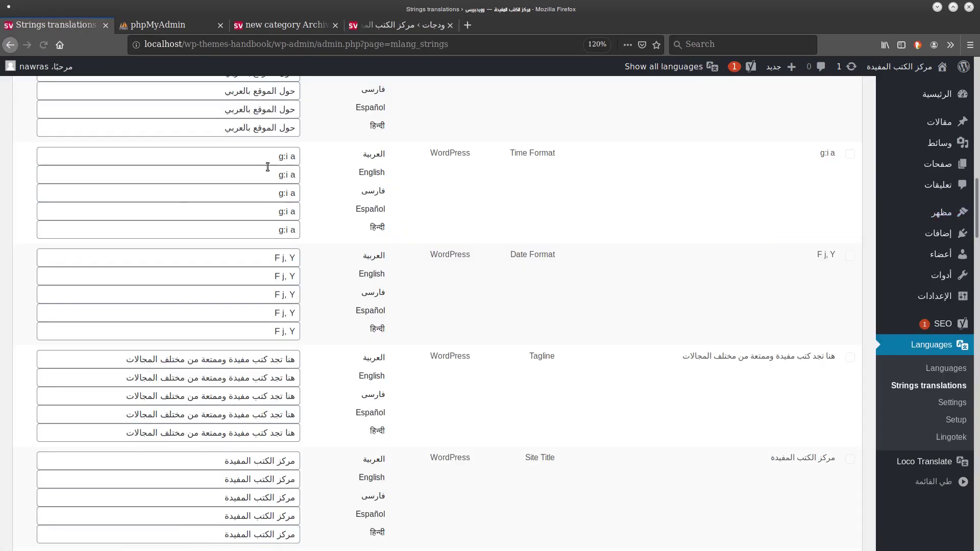
# Translate the widget title as 'about site in english' and 'درباره سایت به زبان فارسي'.
pyautogui.scroll(3, 268, 167)
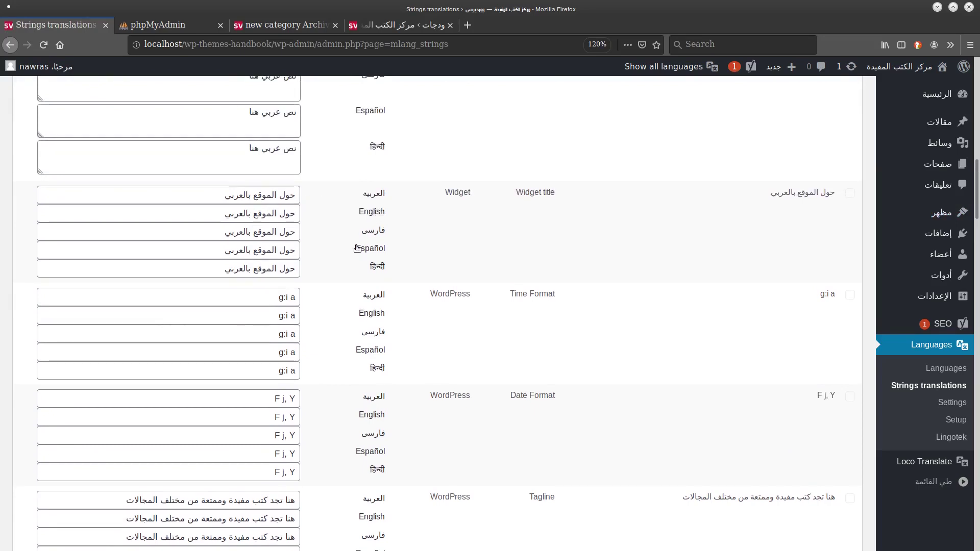
pyautogui.click(200, 214)
pyautogui.press('Tab')
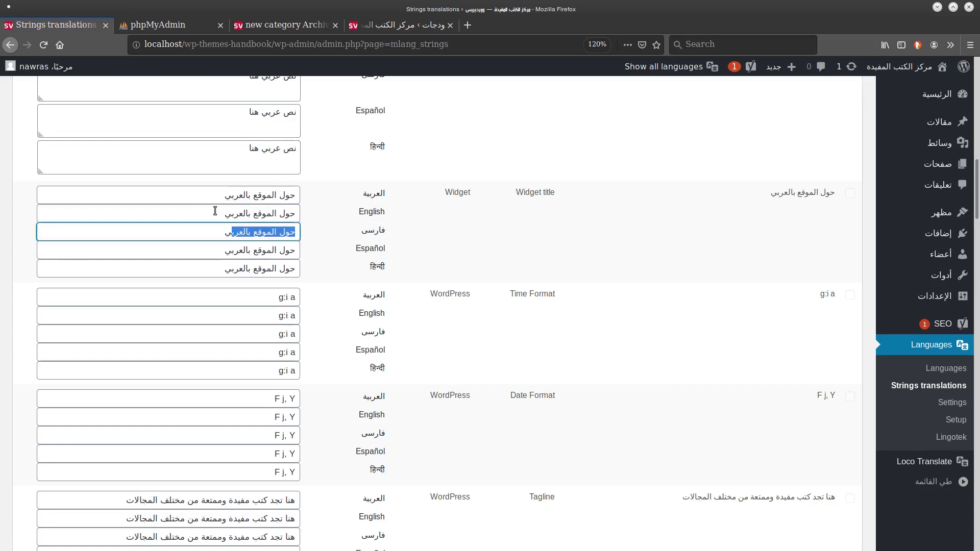
pyautogui.hotkey('shift', 'Tab')
pyautogui.press('BackSpace')
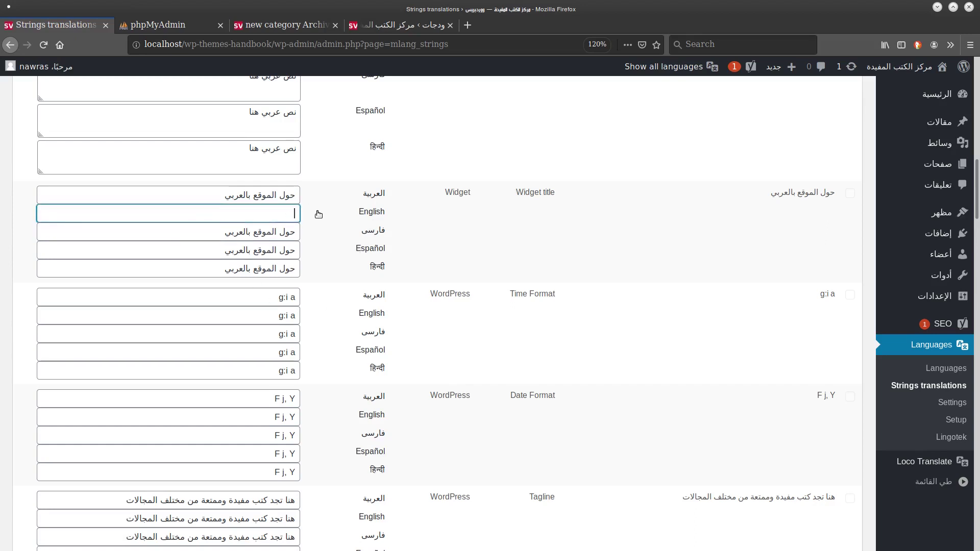
pyautogui.write('شذ')
pyautogui.press('BackSpace')
pyautogui.press('BackSpace')
pyautogui.write('about site in english')
pyautogui.press('Tab')
pyautogui.write('درباره سایت به زبان فارسي')
# Enter 'sitio web' for Spanish and 'site web in hindi' for Hindi widget titles.
pyautogui.press('Tab')
pyautogui.press('BackSpace')
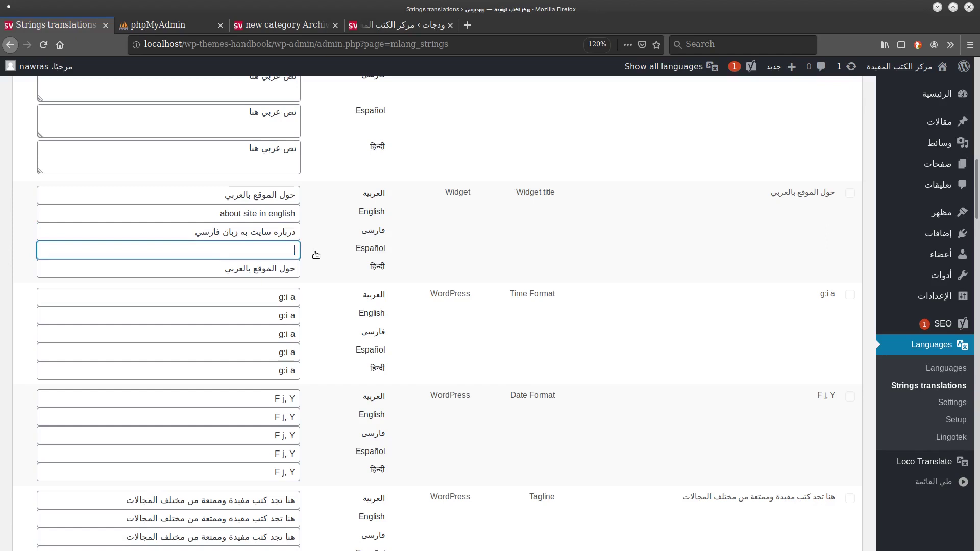
pyautogui.write('sitio web')
pyautogui.press('Tab')
pyautogui.press('BackSpace')
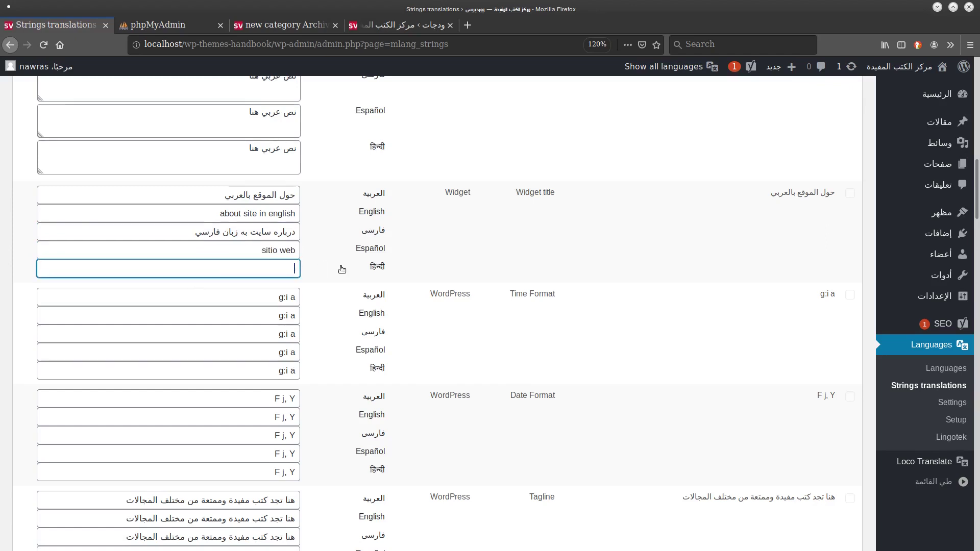
pyautogui.write('site web in hindi')
pyautogui.scroll(-3, 976, 223)
# Set the widget text to 'english text here' for English and 'متن به زبان فارسي' for Persian.
pyautogui.scroll(7, 976, 223)
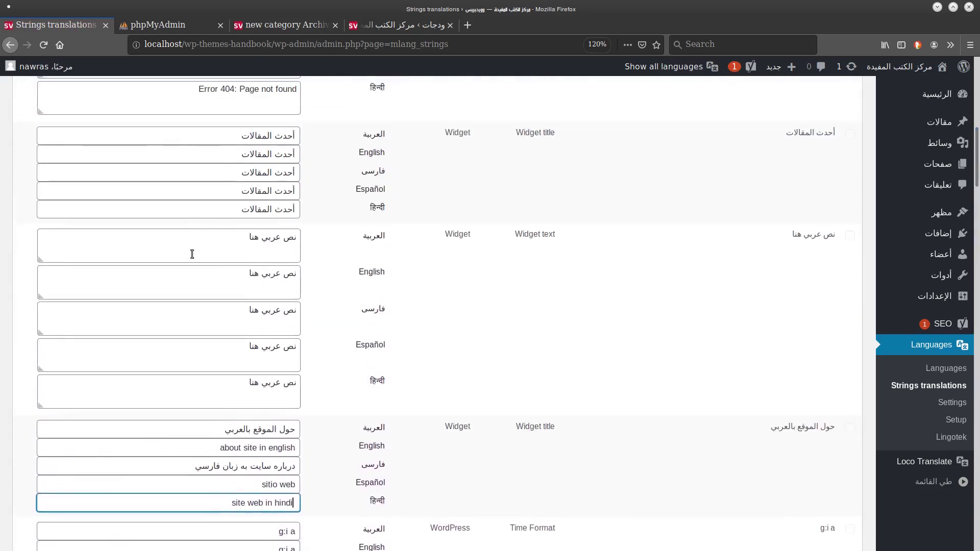
pyautogui.moveTo(230, 285); pyautogui.dragTo(325, 270)
pyautogui.write('english text here')
pyautogui.press('Tab')
pyautogui.hotkey('ctrl', 'a')
pyautogui.write('متن به زبان فارسي')
# Set the Spanish widget text translation to 'un texto'.
pyautogui.press('Tab')
pyautogui.hotkey('ctrl', 'a')
pyautogui.press('BackSpace')
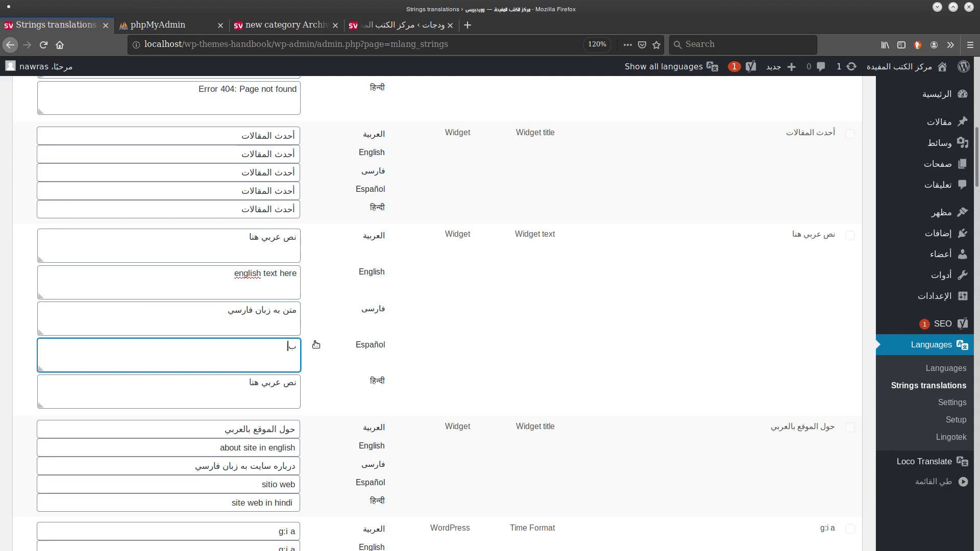
pyautogui.write('عى')
pyautogui.press('BackSpace')
pyautogui.press('BackSpace')
pyautogui.write('un texto')
# Leave the Hindi widget text blank and save the string translations.
pyautogui.click(299, 383)
pyautogui.hotkey('ctrl', 'a')
pyautogui.press('BackSpace')
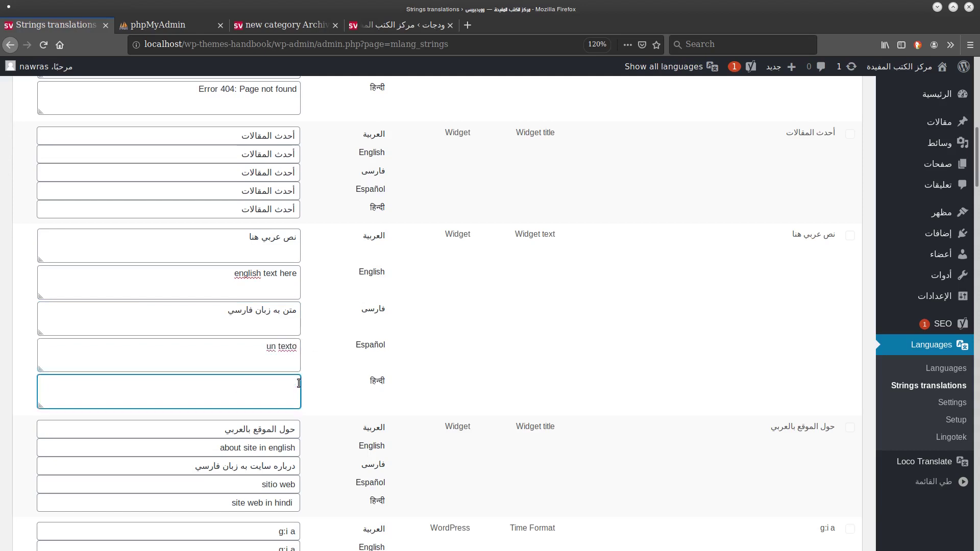
pyautogui.write('سفا')
pyautogui.press('BackSpace')
pyautogui.press('BackSpace')
pyautogui.scroll(-15, 899, 398)
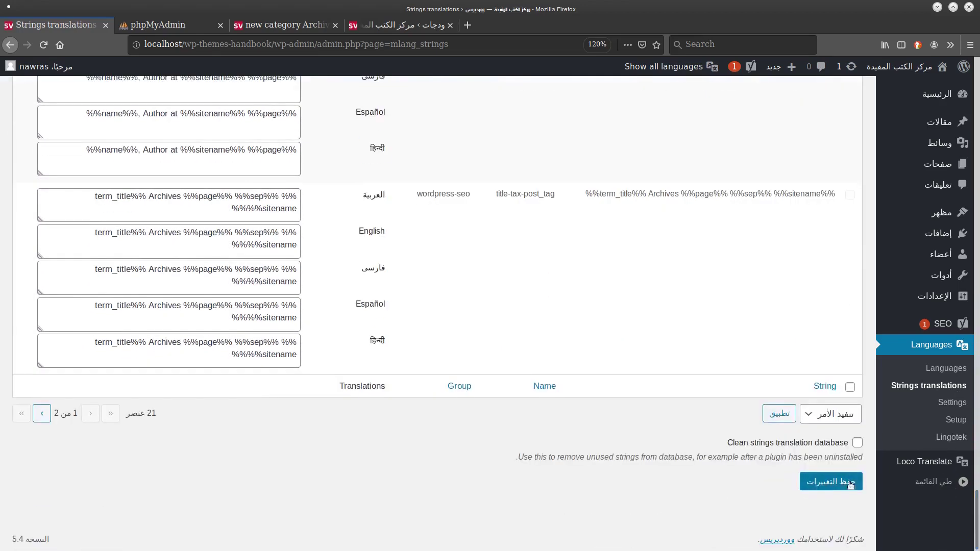
pyautogui.click(848, 484)
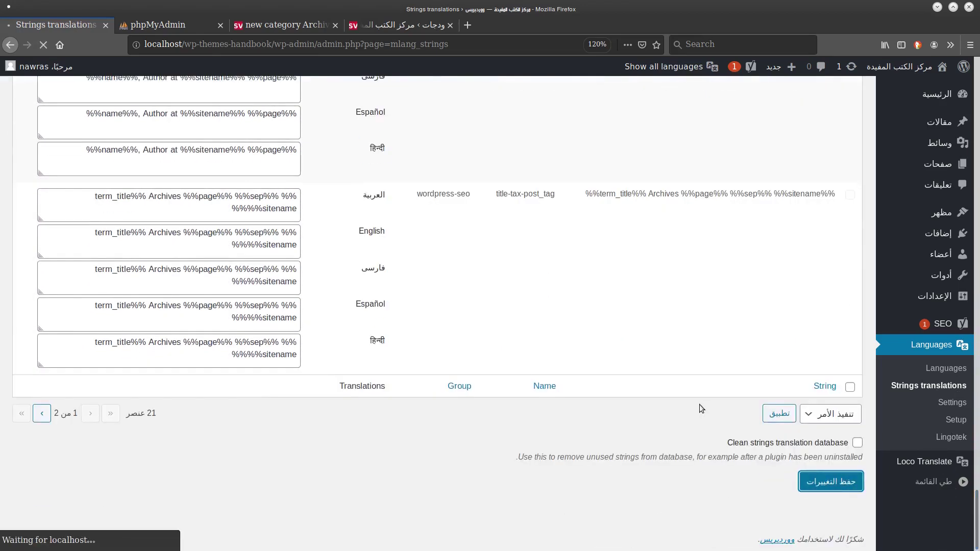
pyautogui.hotkey('ctrl', 'Tab')
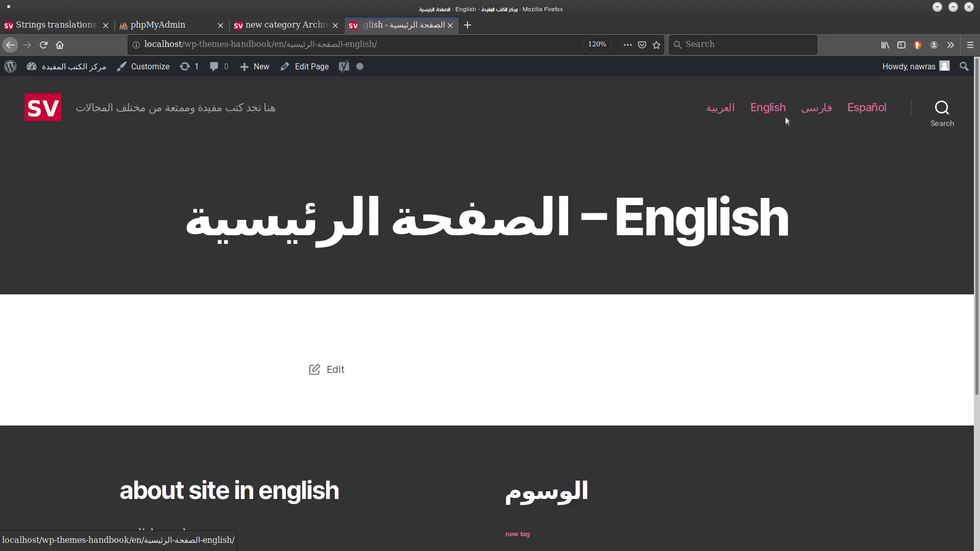
# Compare the Arabic homepage footer, then confirm the English footer shows 'about site in english'.
pyautogui.scroll(-5, 932, 295)
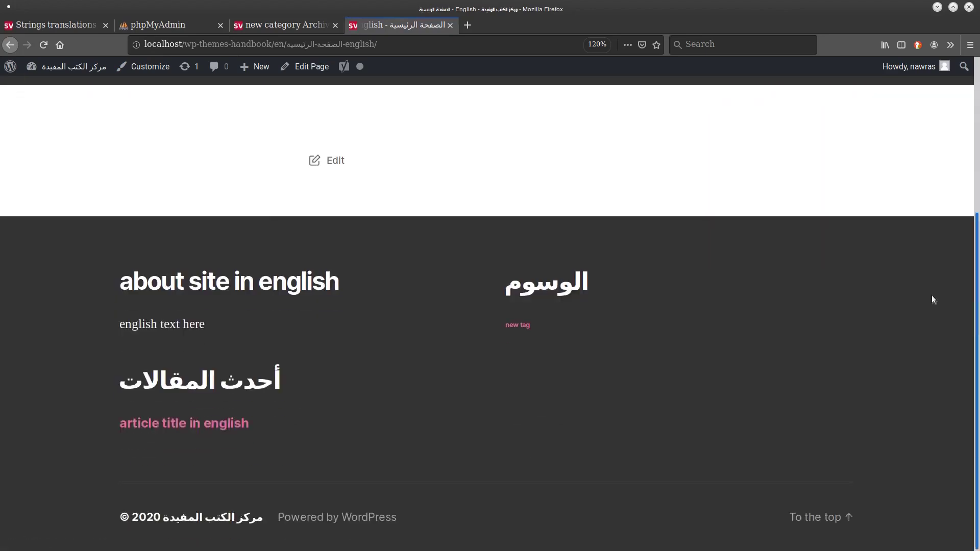
pyautogui.scroll(5, 933, 372)
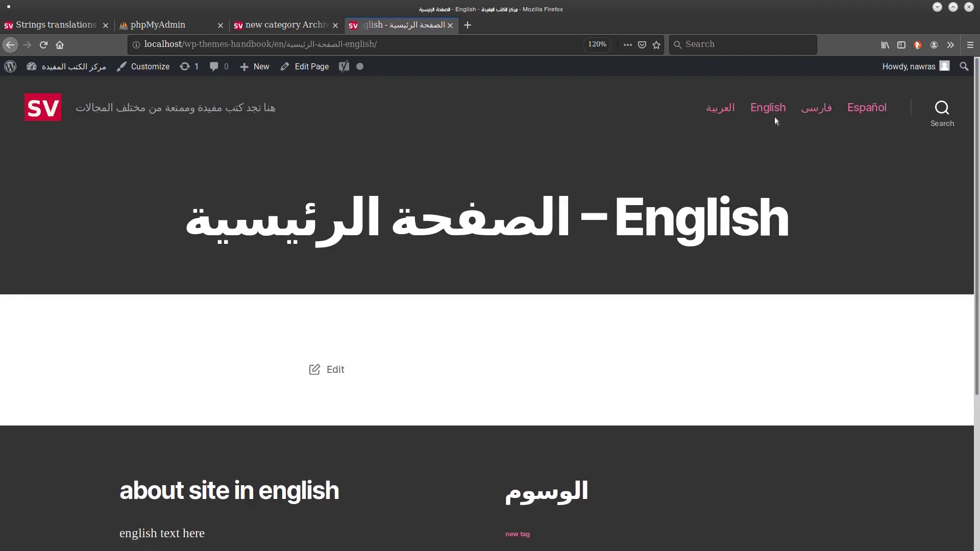
pyautogui.click(714, 116)
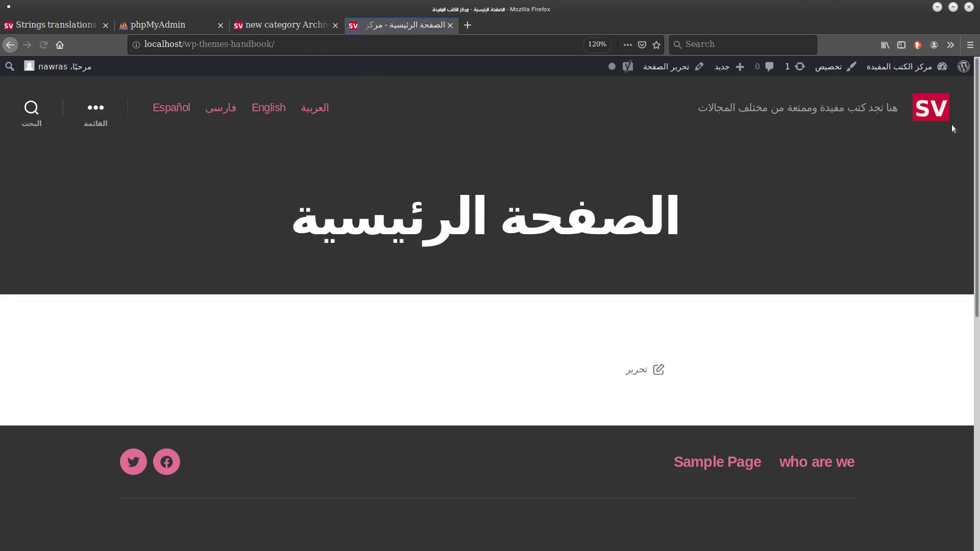
pyautogui.scroll(-5, 959, 274)
pyautogui.scroll(-3, 960, 274)
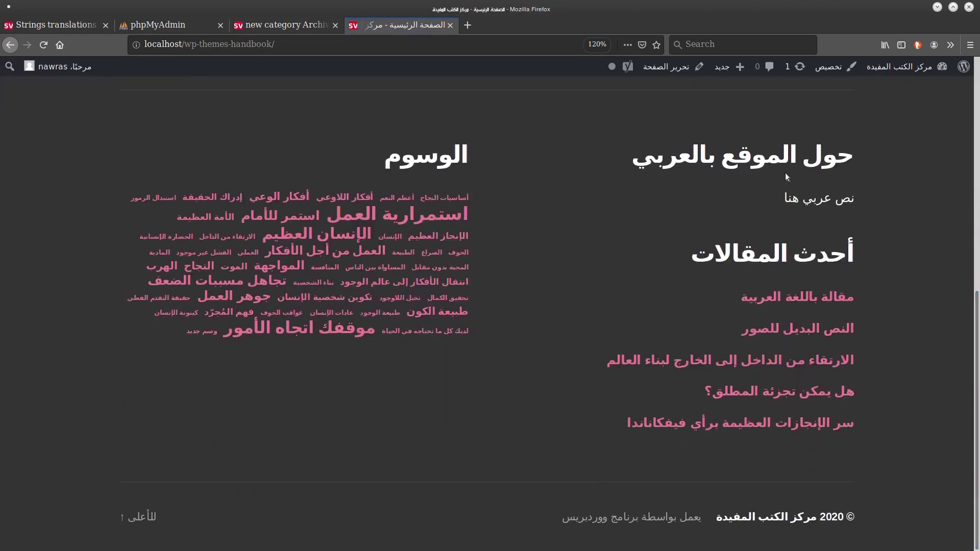
pyautogui.scroll(8, 978, 299)
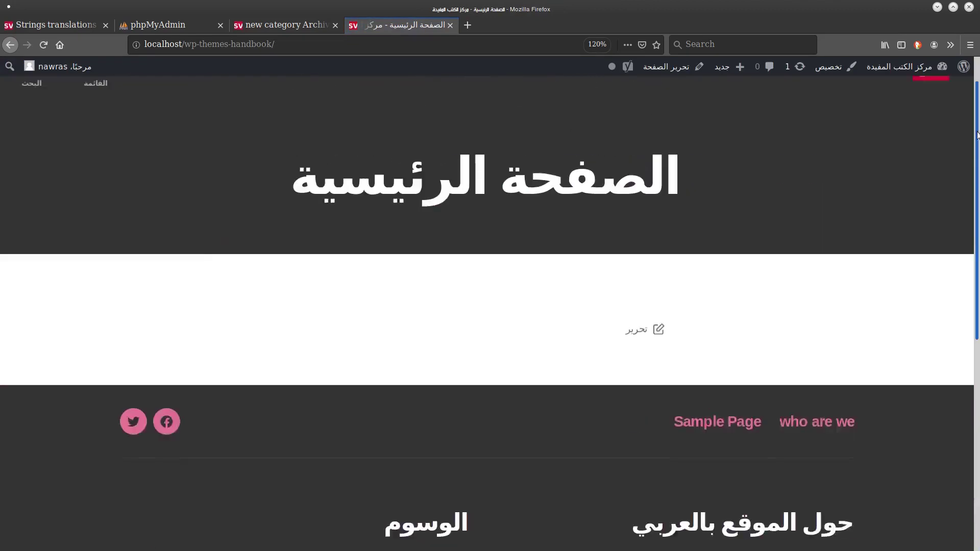
pyautogui.click(271, 106)
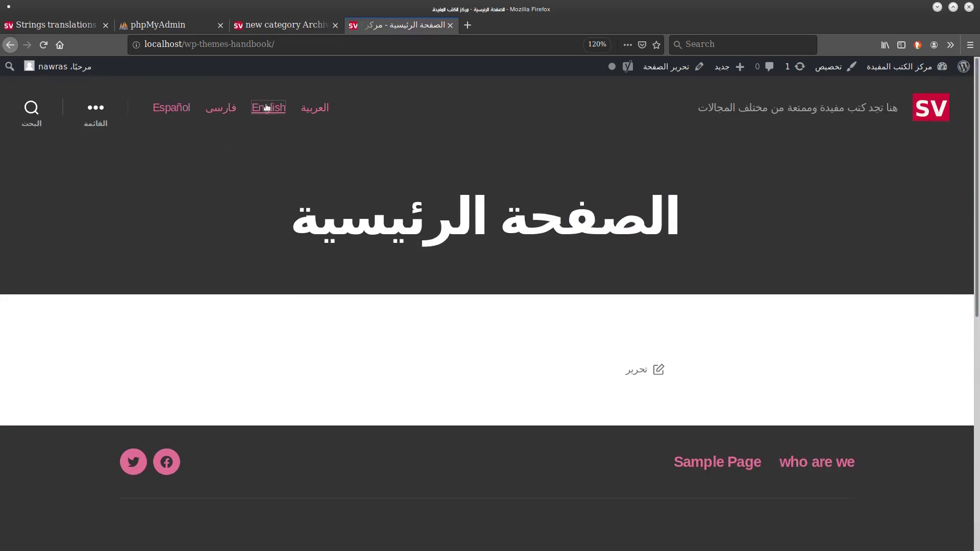
pyautogui.scroll(-5, 969, 285)
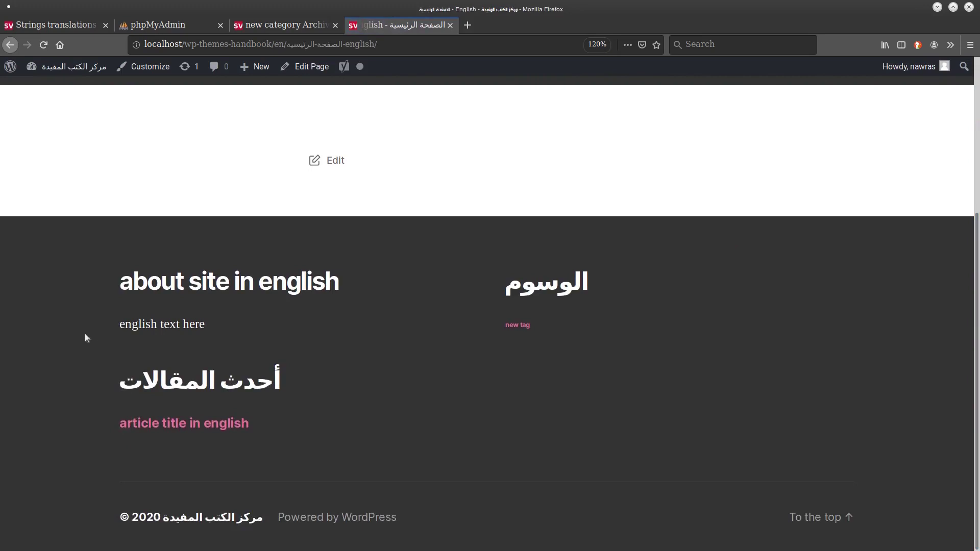
pyautogui.scroll(5, 494, 301)
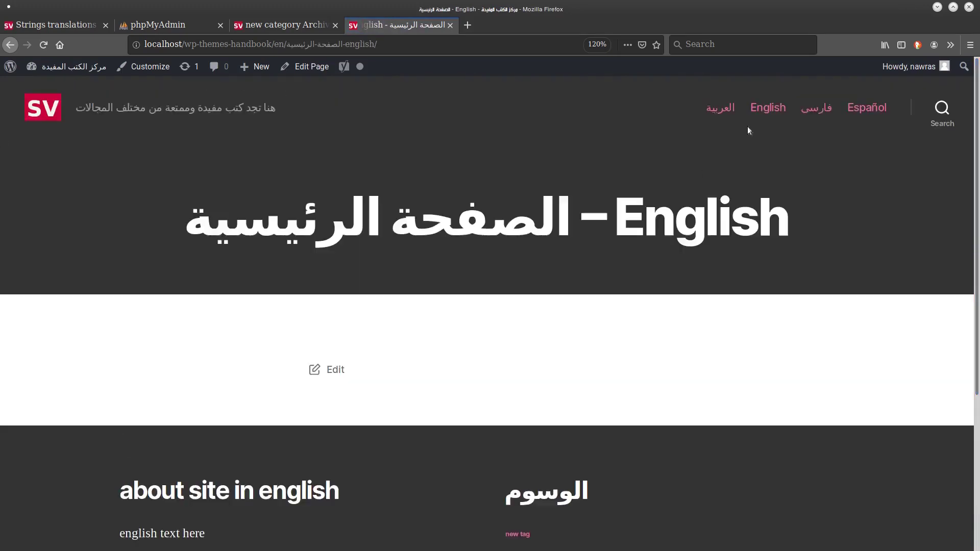
# Check the Persian and Spanish homepage footers, then return to the WordPress admin.
pyautogui.click(820, 109)
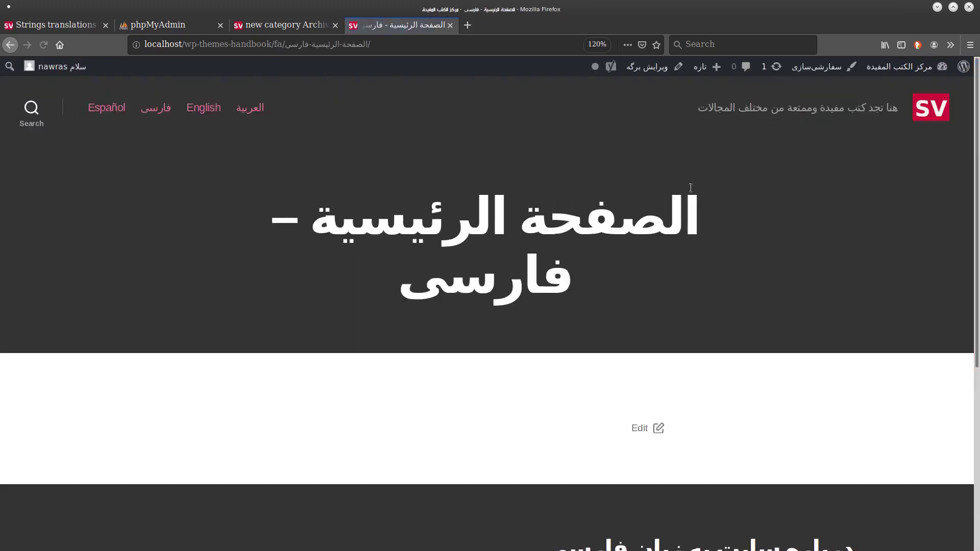
pyautogui.scroll(-5, 871, 222)
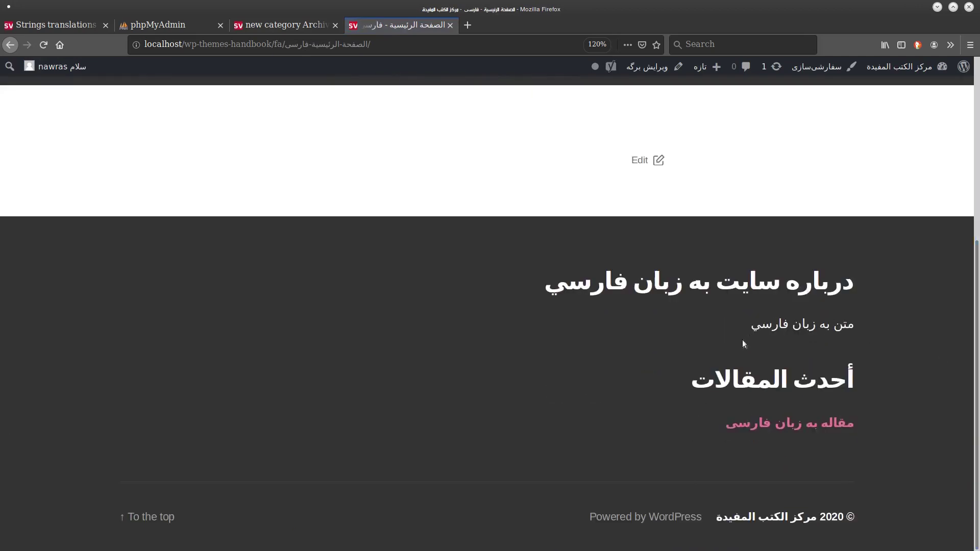
pyautogui.scroll(5, 742, 343)
pyautogui.click(109, 107)
pyautogui.scroll(-3, 978, 493)
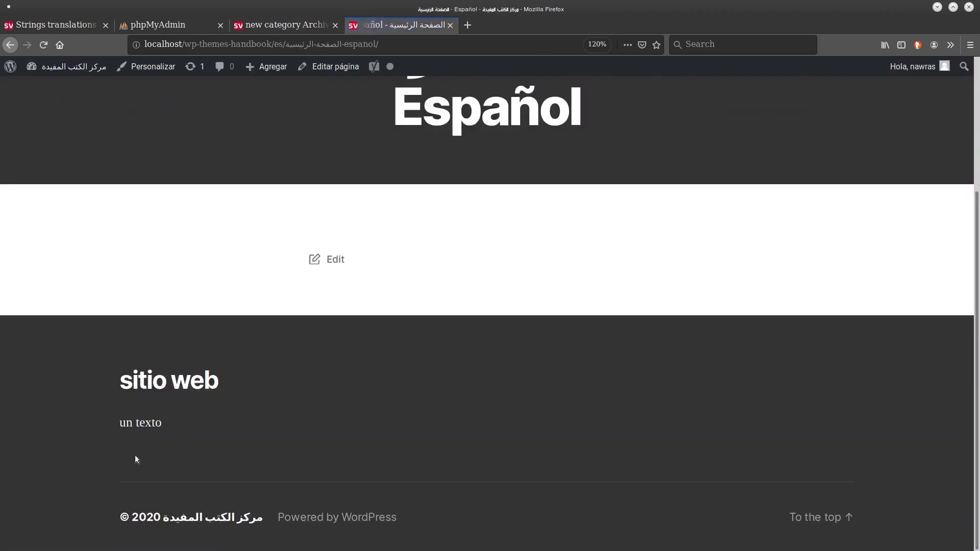
pyautogui.scroll(3, 134, 458)
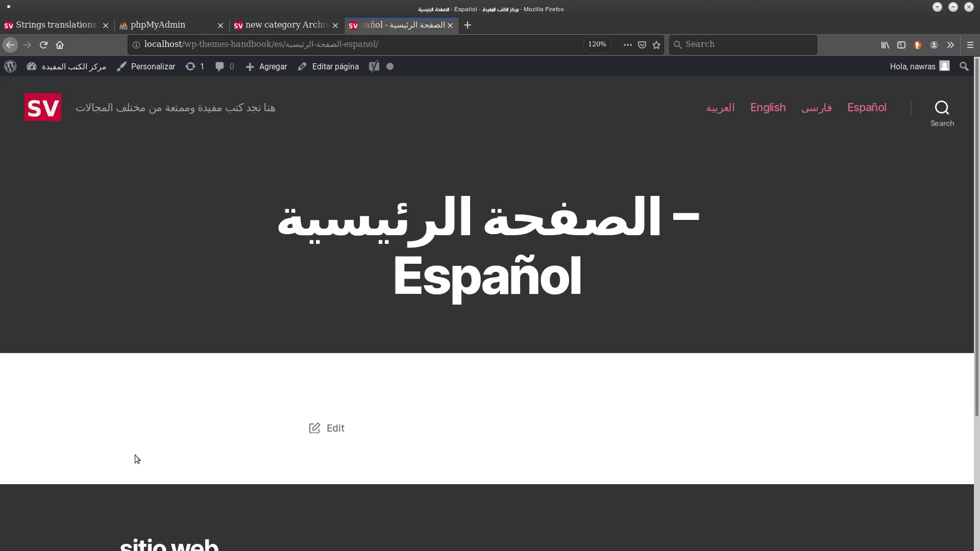
pyautogui.click(62, 25)
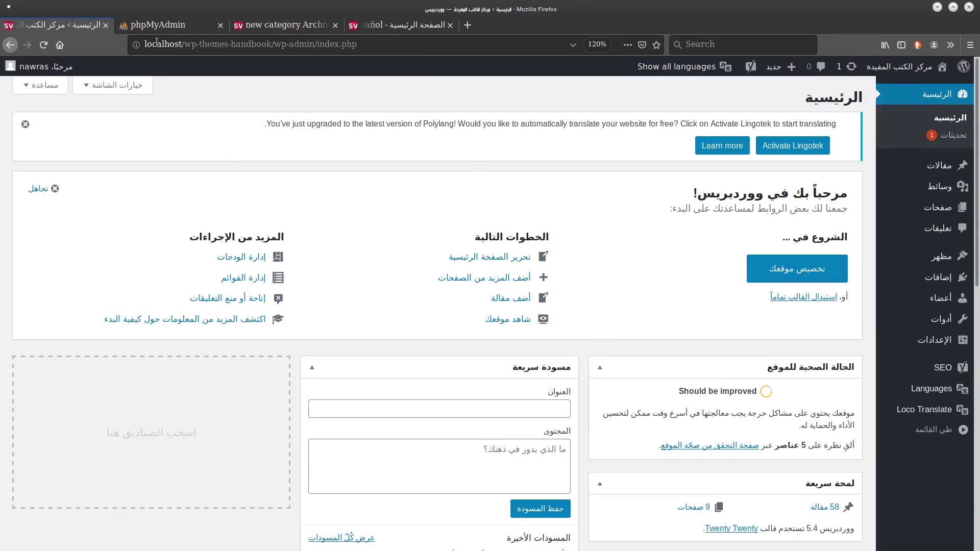
# Log in to phpMyAdmin with the root password, retrying after the access-denied error.
pyautogui.click(181, 23)
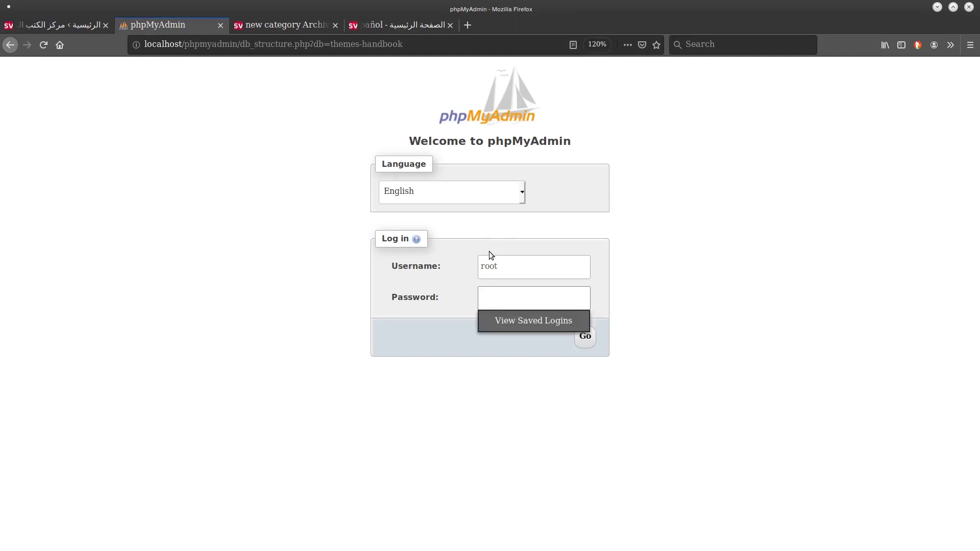
pyautogui.write('admin123')
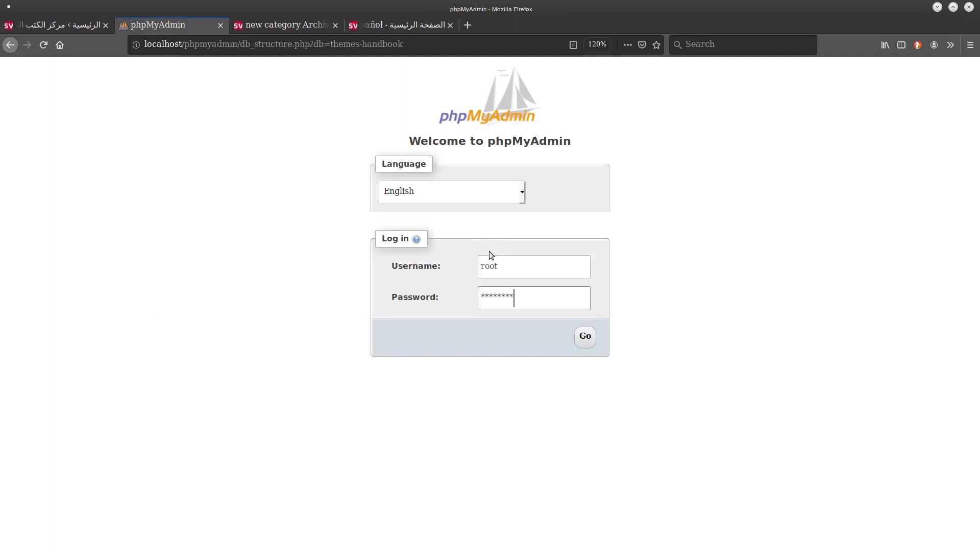
pyautogui.press('Return')
pyautogui.write('password')
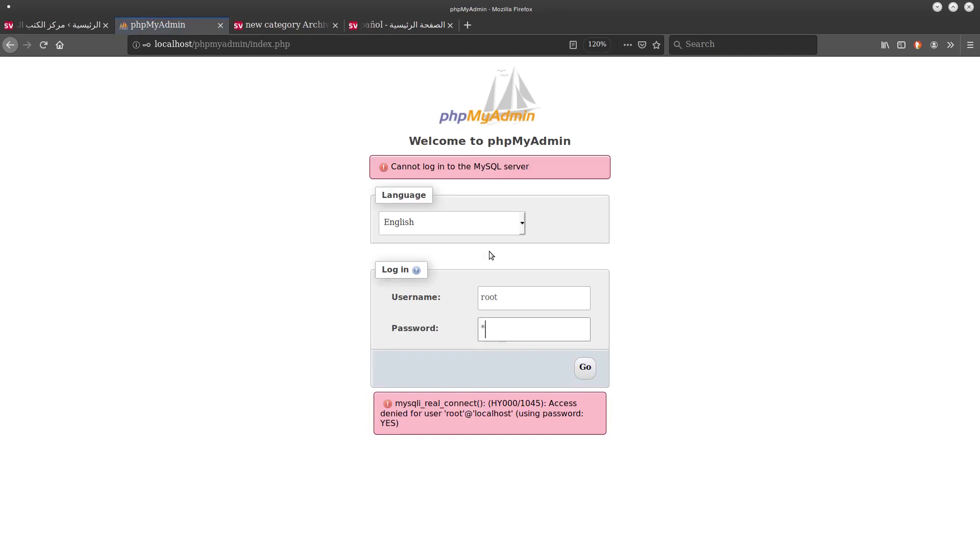
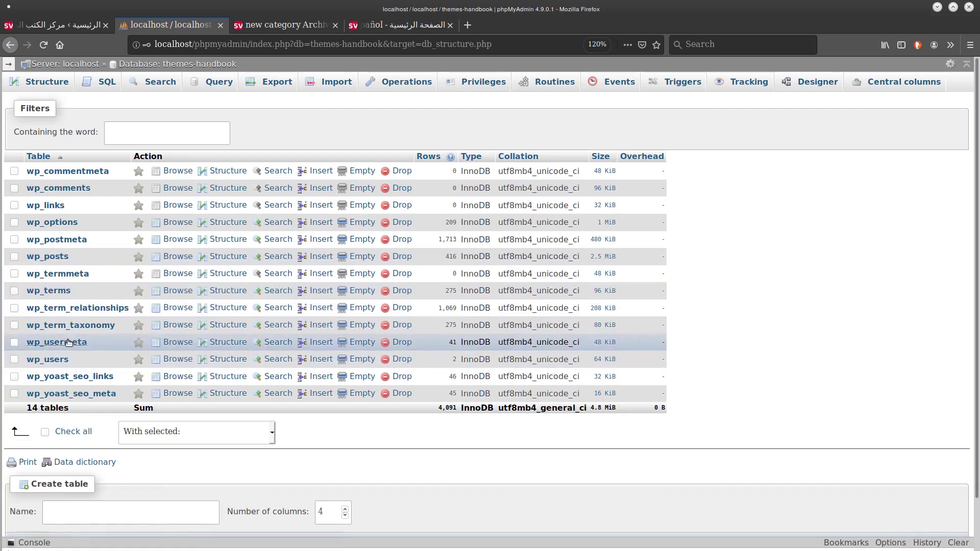
# Query wp_options for option names LIKE '%polylang%' to list its polylang rows.
pyautogui.click(62, 214)
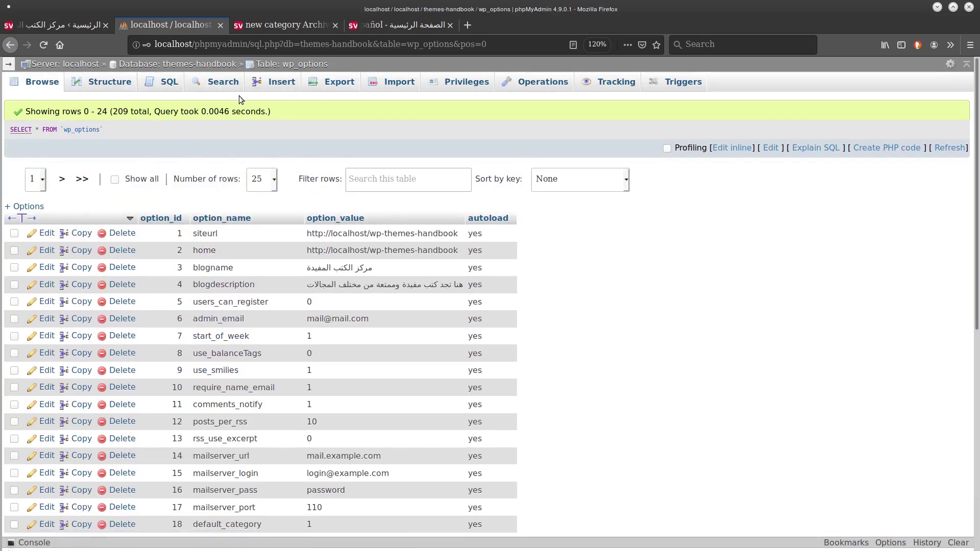
pyautogui.click(168, 83)
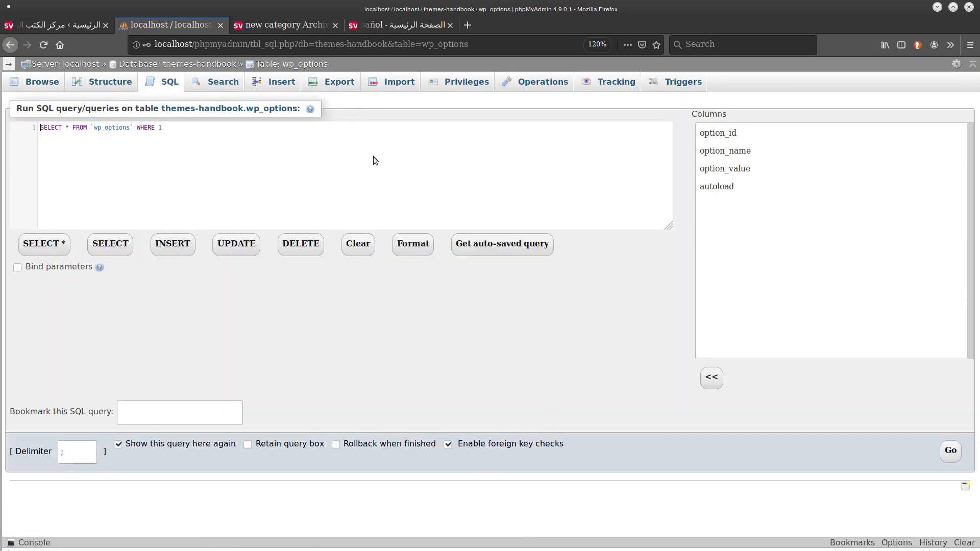
pyautogui.write('op')
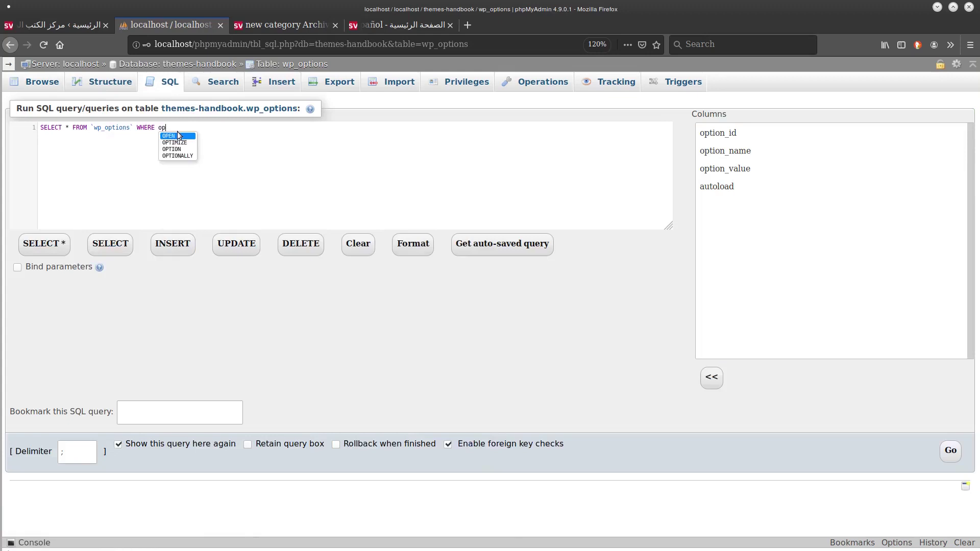
pyautogui.write('enion ')
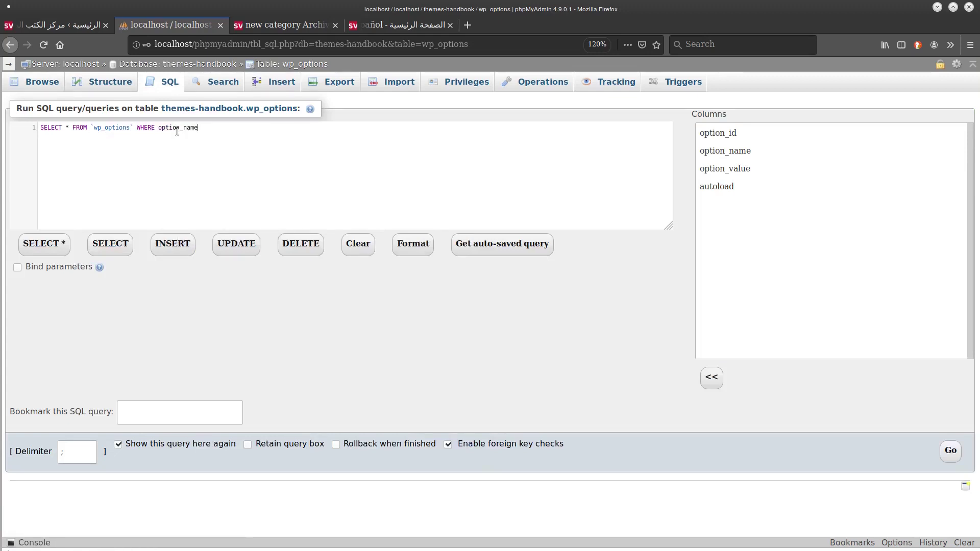
pyautogui.write(" =''")
pyautogui.write(" like '%polylang%")
pyautogui.hotkey('ctrl', 'Return')
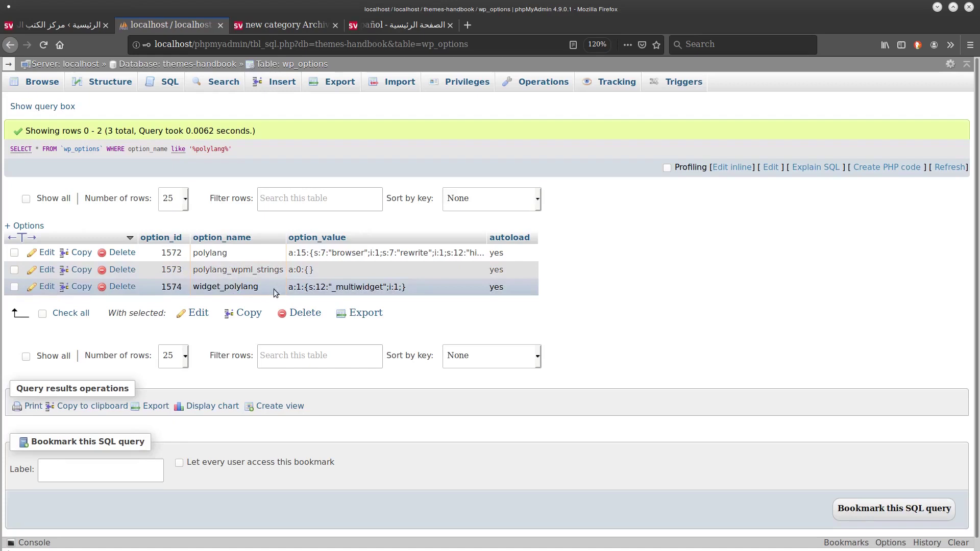
# Leave the polylang query results and return to the themes-handbook database's table list.
pyautogui.moveTo(413, 289); pyautogui.dragTo(506, 287)
pyautogui.click(397, 267)
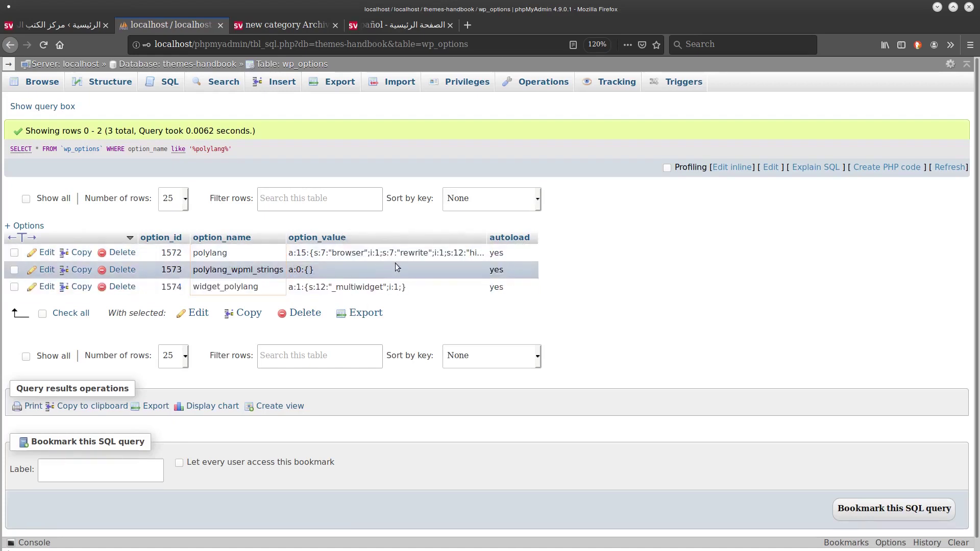
pyautogui.moveTo(322, 254); pyautogui.dragTo(484, 271)
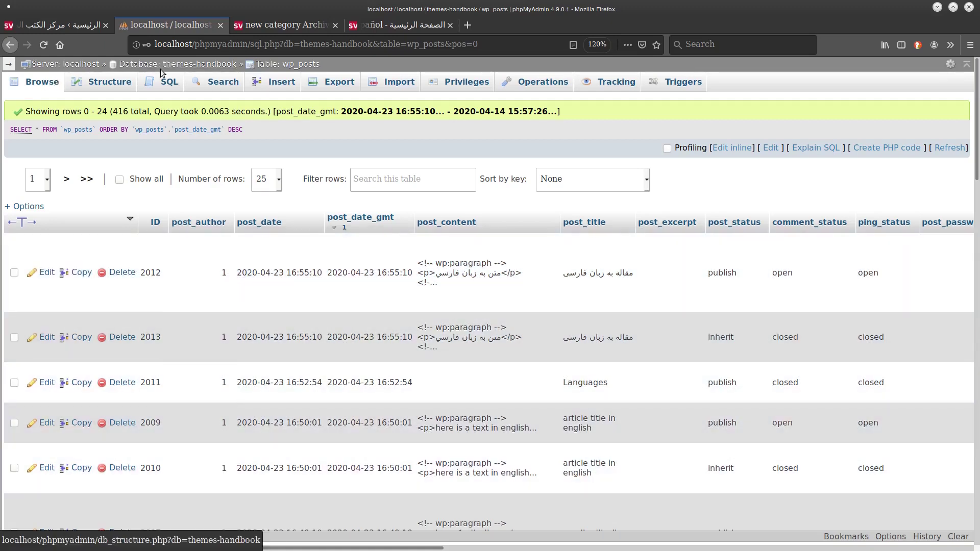
pyautogui.click(160, 65)
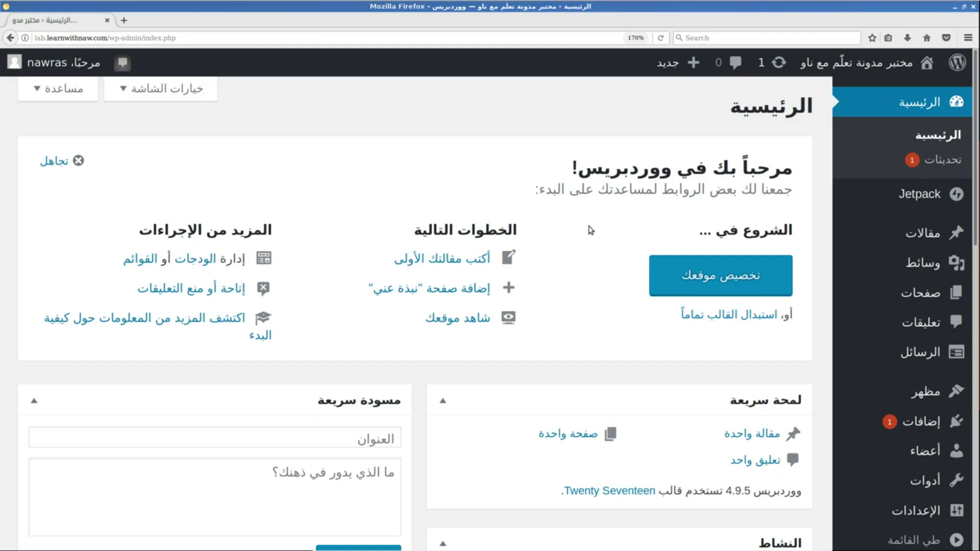
# Search the Add New plugins directory for 'translatepress'.
pyautogui.moveTo(865, 418)
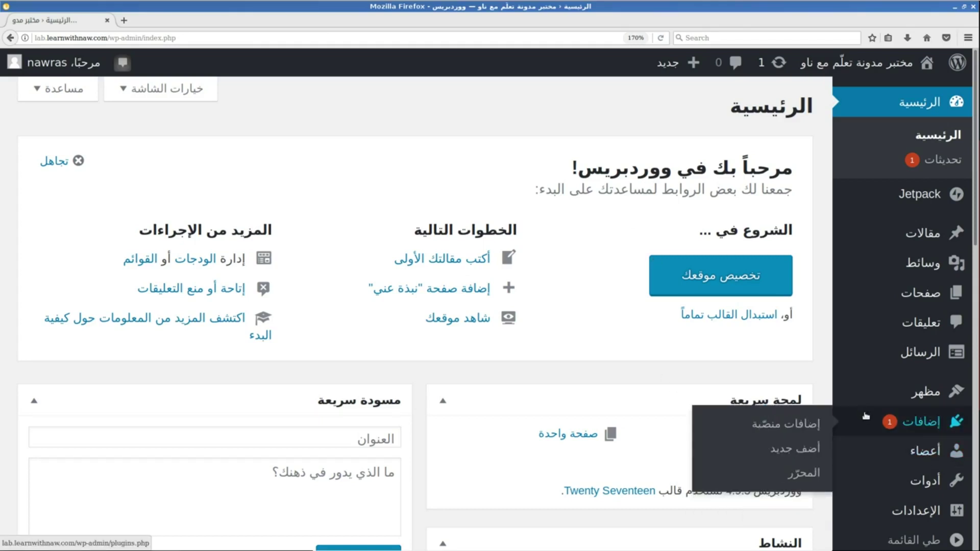
pyautogui.click(792, 460)
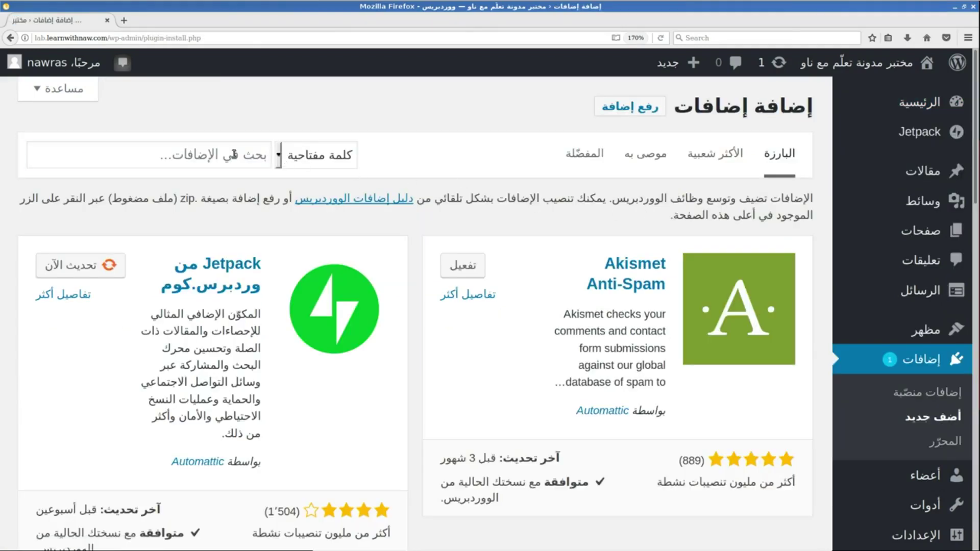
pyautogui.click(234, 154)
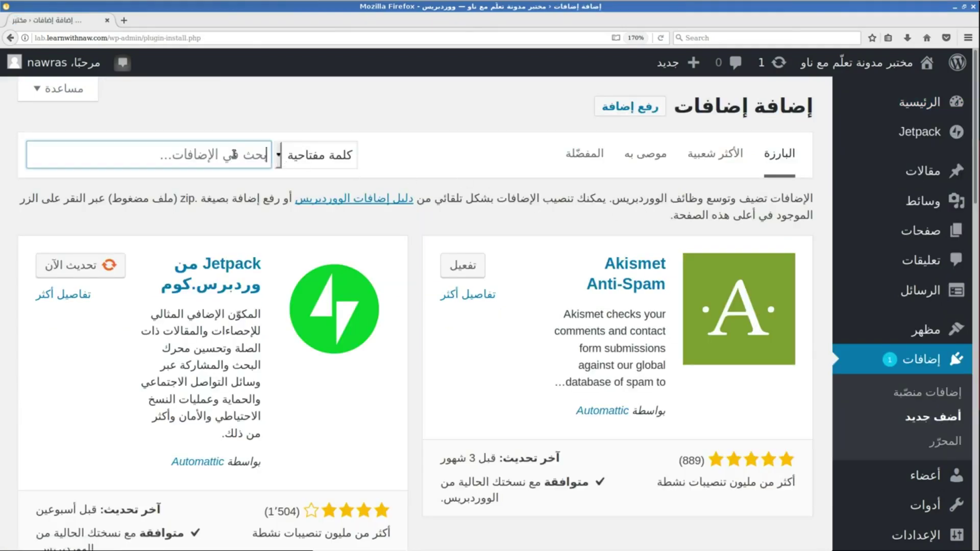
pyautogui.hotkey('ctrl', '+')
pyautogui.hotkey('ctrl', '+')
pyautogui.hotkey('ctrl', '+')
pyautogui.write('translatepress')
# Install and activate the TranslatePress plugin from the search results.
pyautogui.scroll(-5, 213, 158)
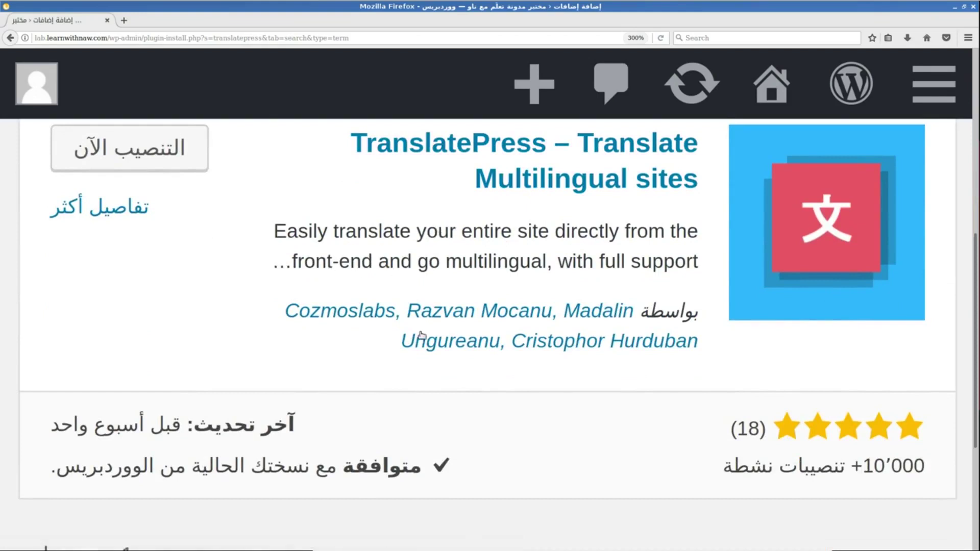
pyautogui.scroll(-2, 420, 335)
pyautogui.scroll(4, 165, 240)
pyautogui.click(165, 240)
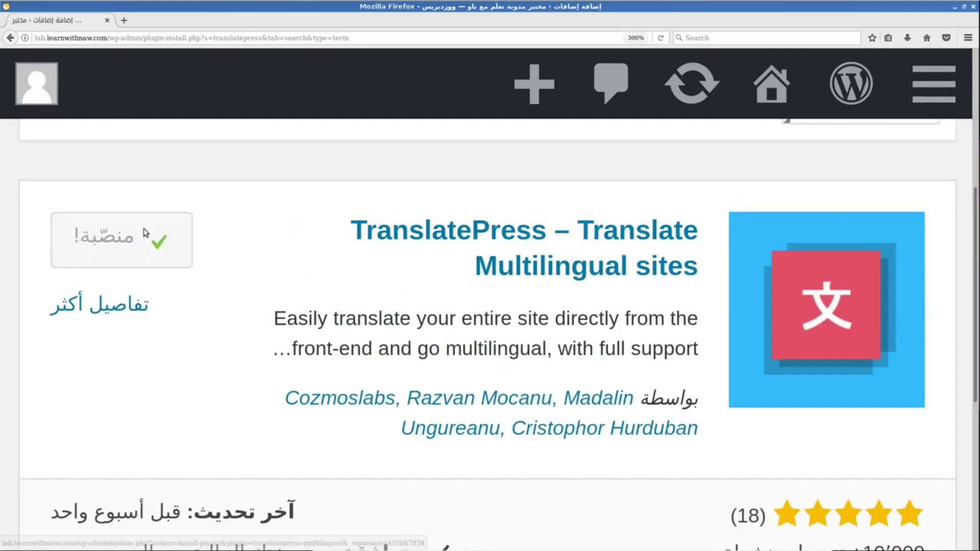
pyautogui.click(144, 240)
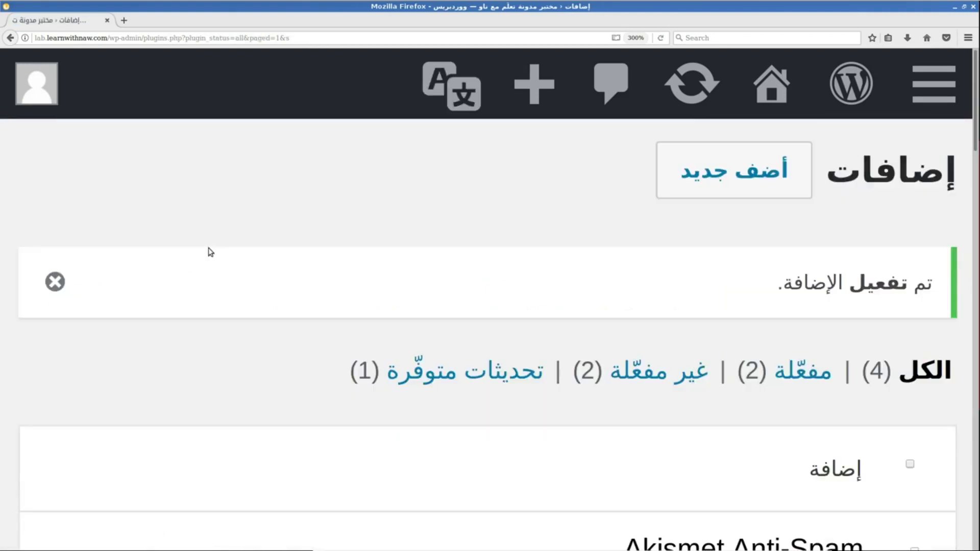
# Zoom the admin page out and open Settings > TranslatePress.
pyautogui.hotkey('ctrl', '-')
pyautogui.hotkey('ctrl', '-')
pyautogui.scroll(-5, 210, 252)
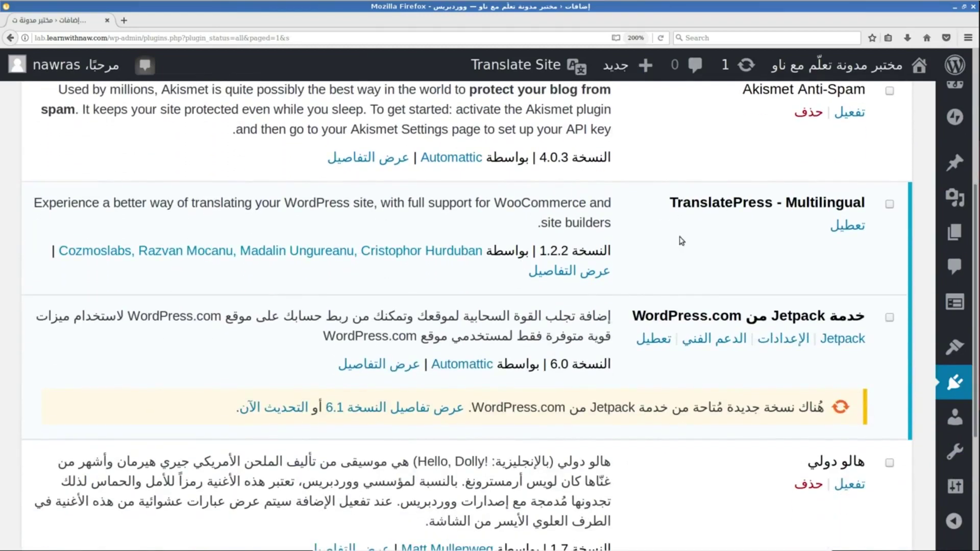
pyautogui.hotkey('ctrl', '-')
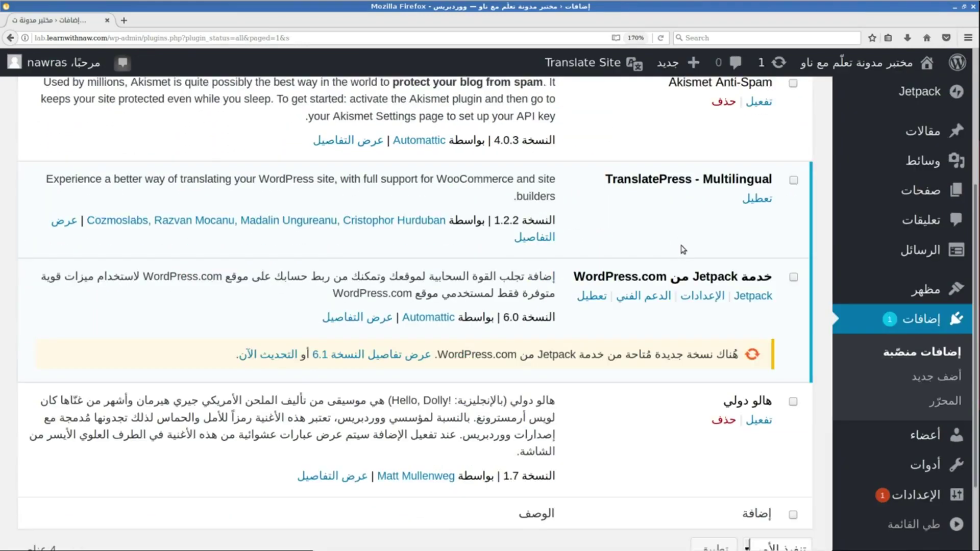
pyautogui.moveTo(870, 496)
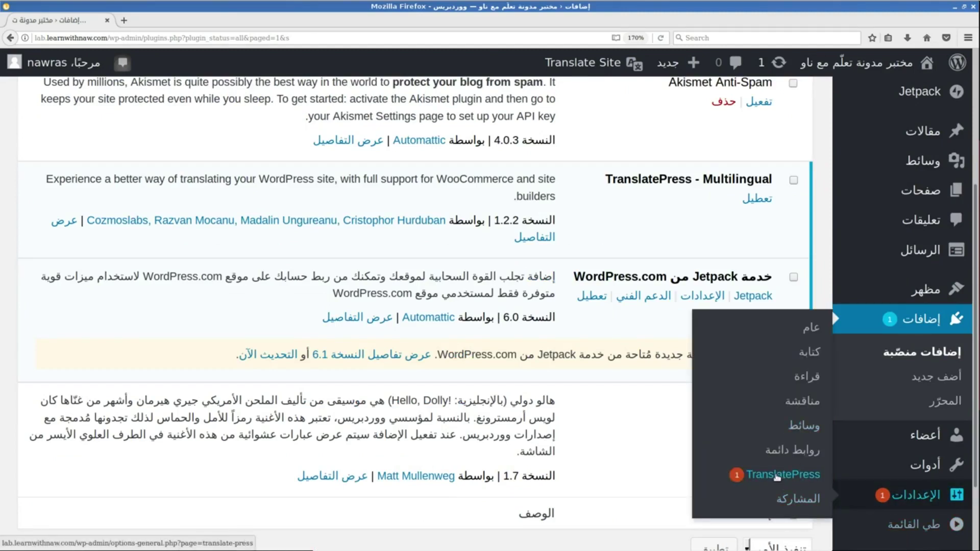
pyautogui.click(777, 477)
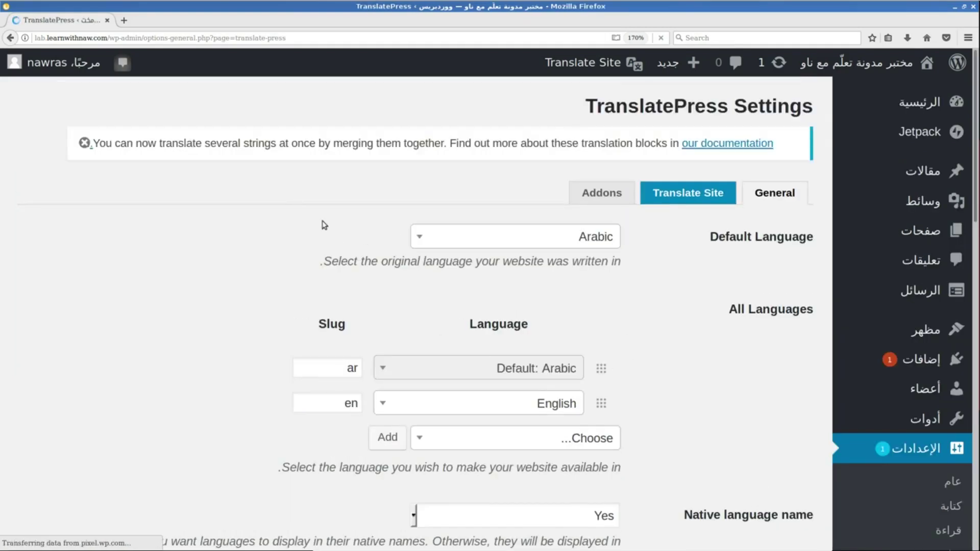
# Check the default language dropdown and keep Arabic as the site's default language.
pyautogui.hotkey('ctrl', '-')
pyautogui.hotkey('ctrl', '-')
pyautogui.hotkey('ctrl', '+')
pyautogui.hotkey('ctrl', '+')
pyautogui.hotkey('ctrl', '+')
pyautogui.hotkey('ctrl', '+')
pyautogui.hotkey('ctrl', '+')
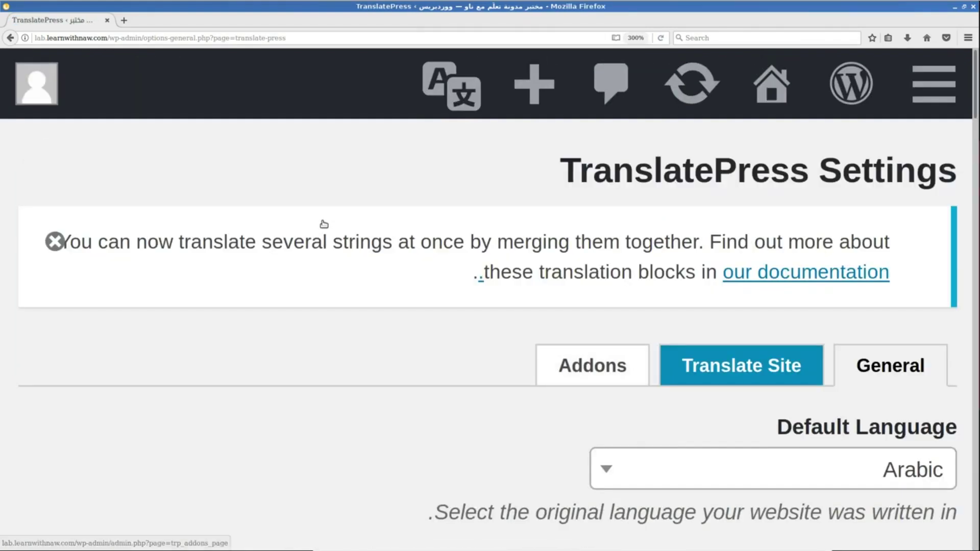
pyautogui.scroll(-1, 324, 224)
pyautogui.scroll(1, 324, 224)
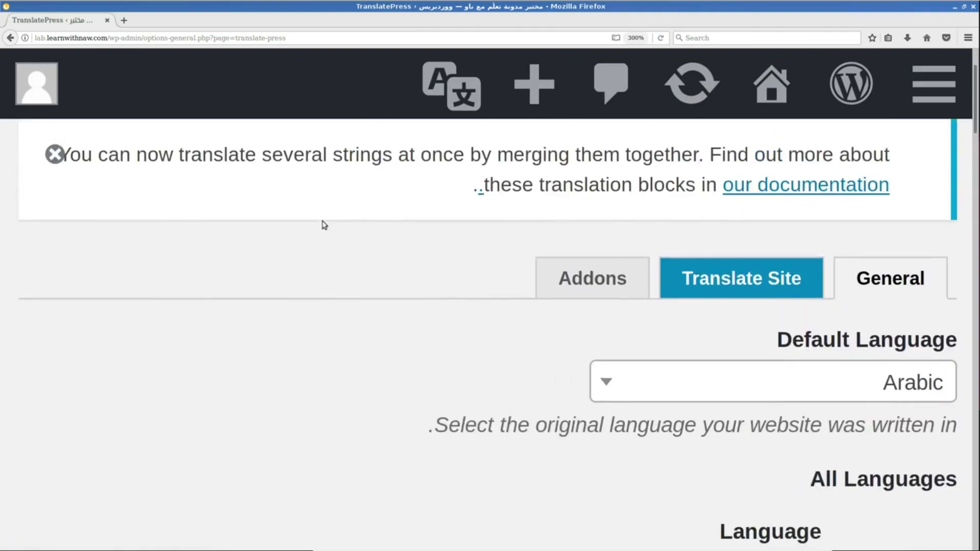
pyautogui.hotkey('ctrl', '-')
pyautogui.scroll(-1, 324, 225)
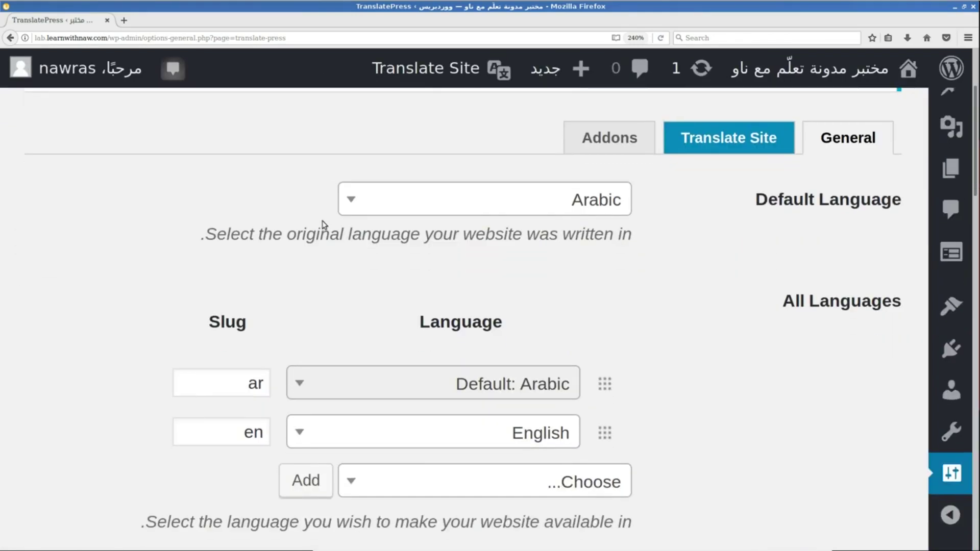
pyautogui.scroll(-1, 323, 225)
pyautogui.scroll(1, 323, 225)
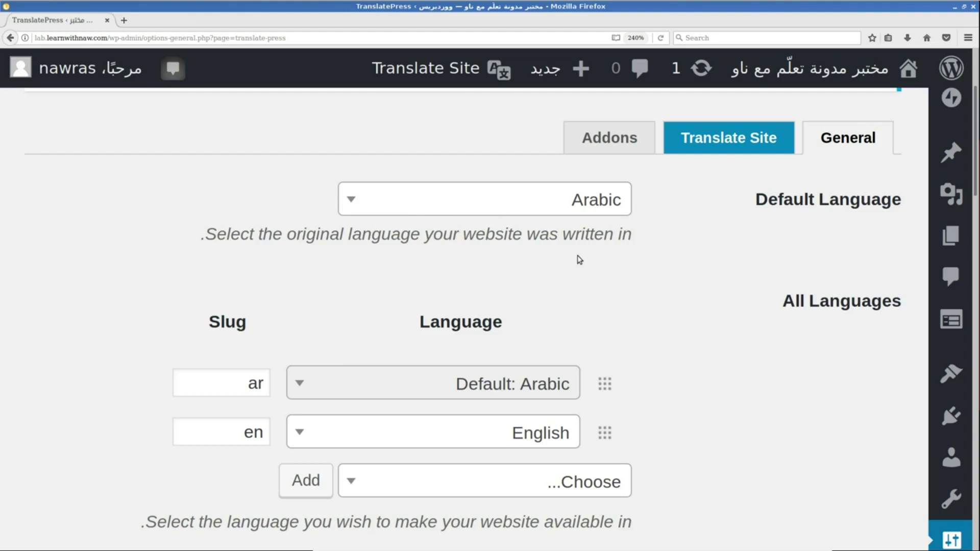
pyautogui.scroll(-3, 580, 260)
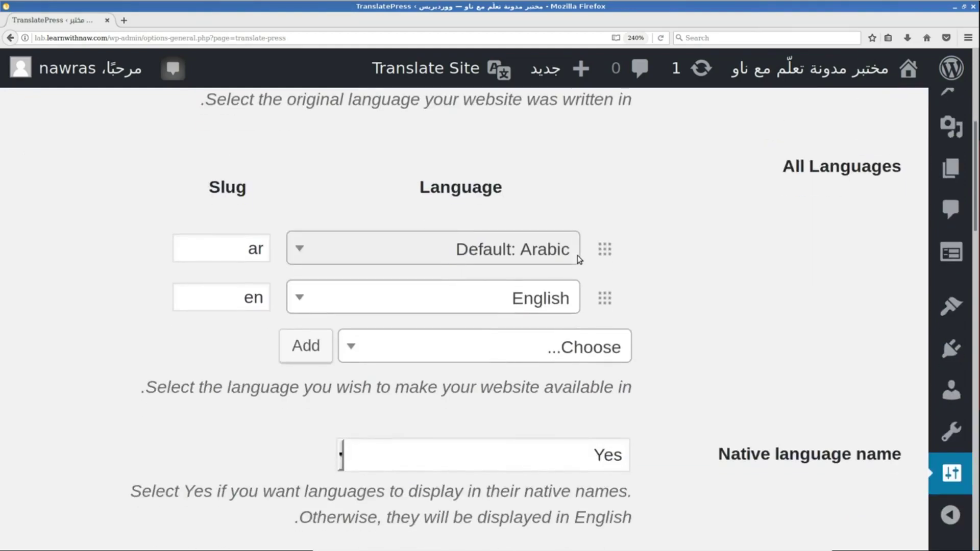
pyautogui.scroll(3, 612, 226)
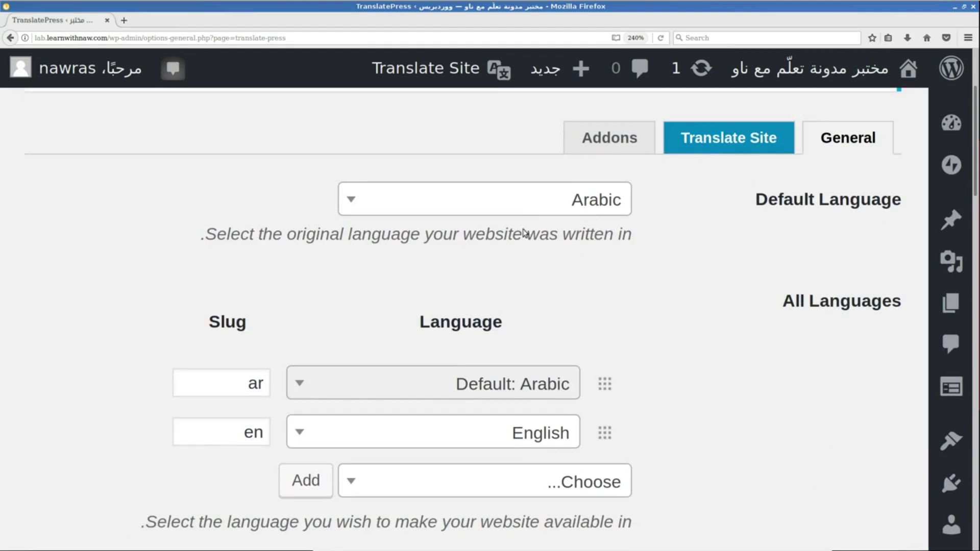
pyautogui.click(525, 199)
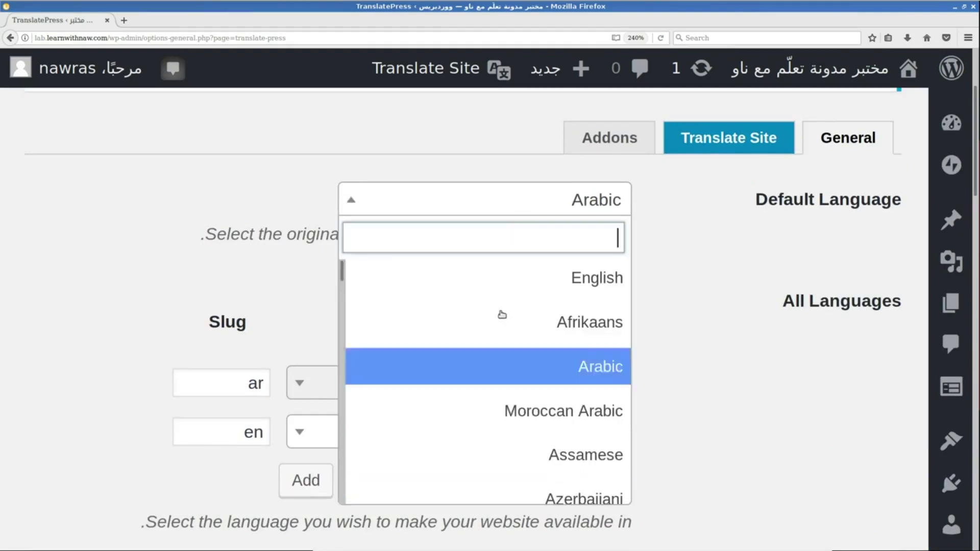
pyautogui.click(731, 263)
# Review the addable languages list, keeping English as the second site language.
pyautogui.scroll(-1, 731, 262)
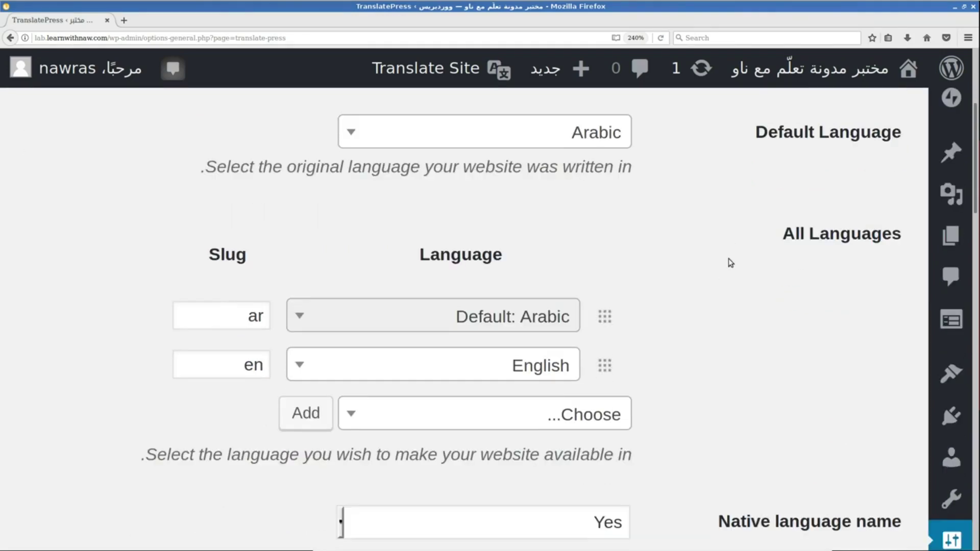
pyautogui.scroll(-1, 731, 263)
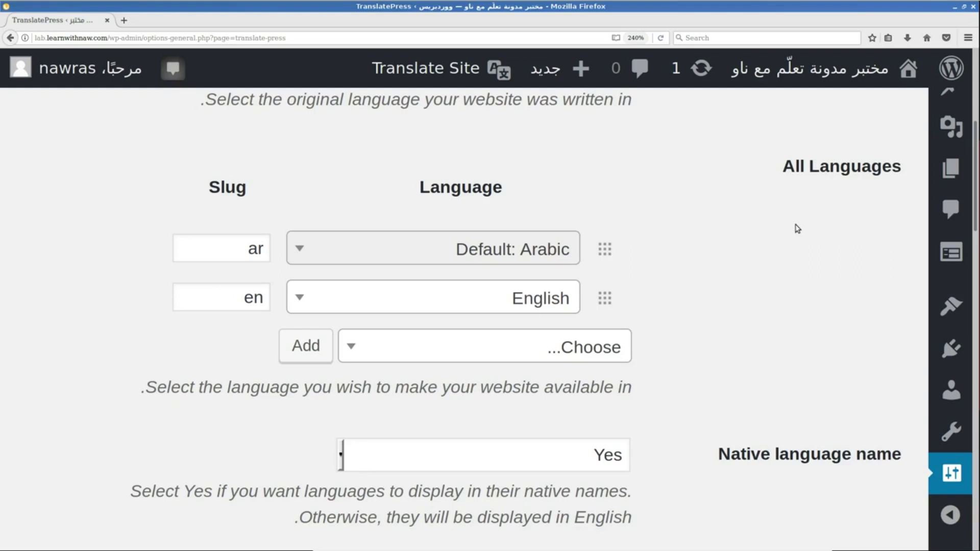
pyautogui.scroll(-1, 798, 229)
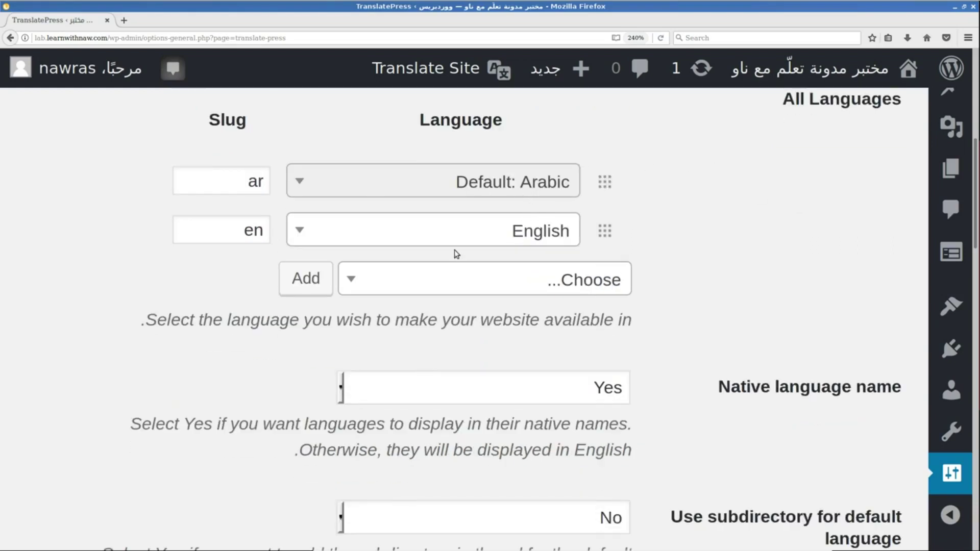
pyautogui.click(375, 288)
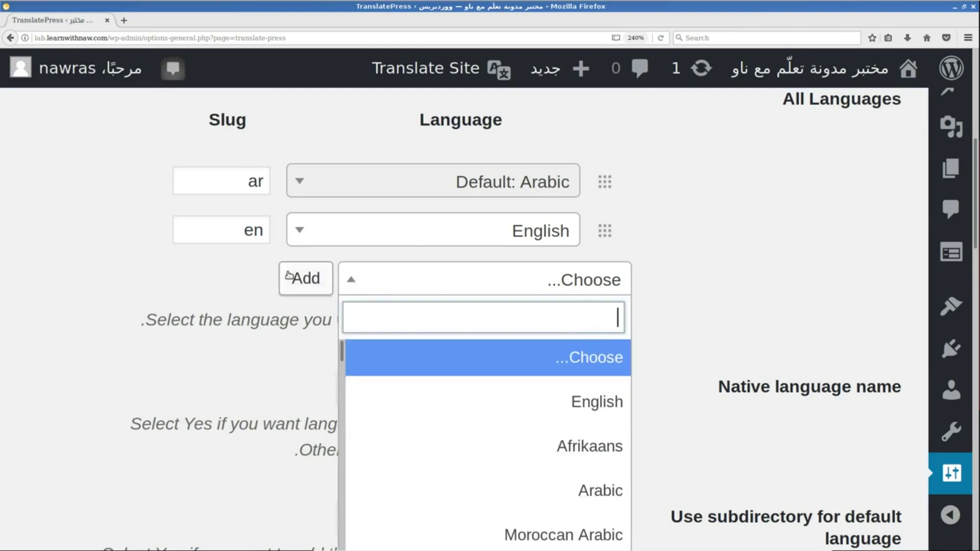
pyautogui.click(196, 288)
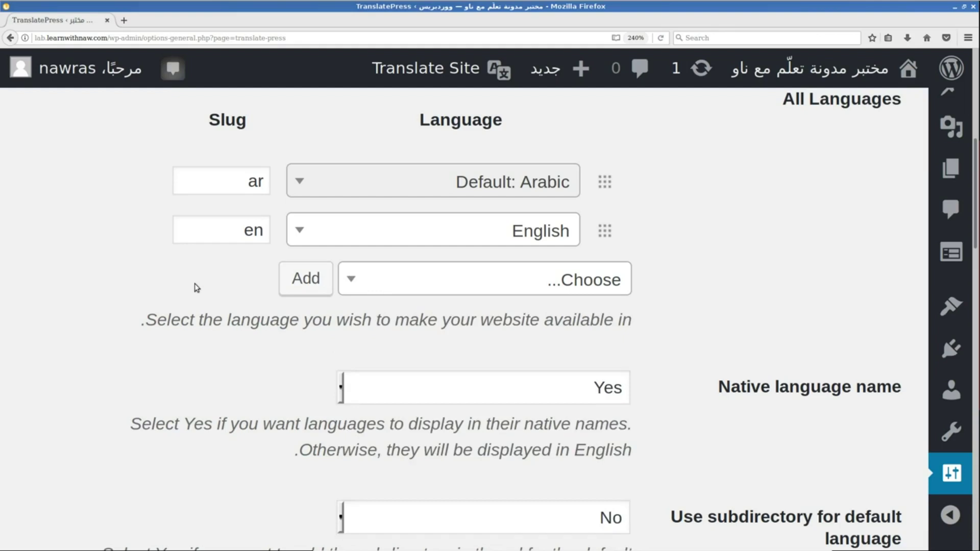
pyautogui.scroll(-3, 196, 288)
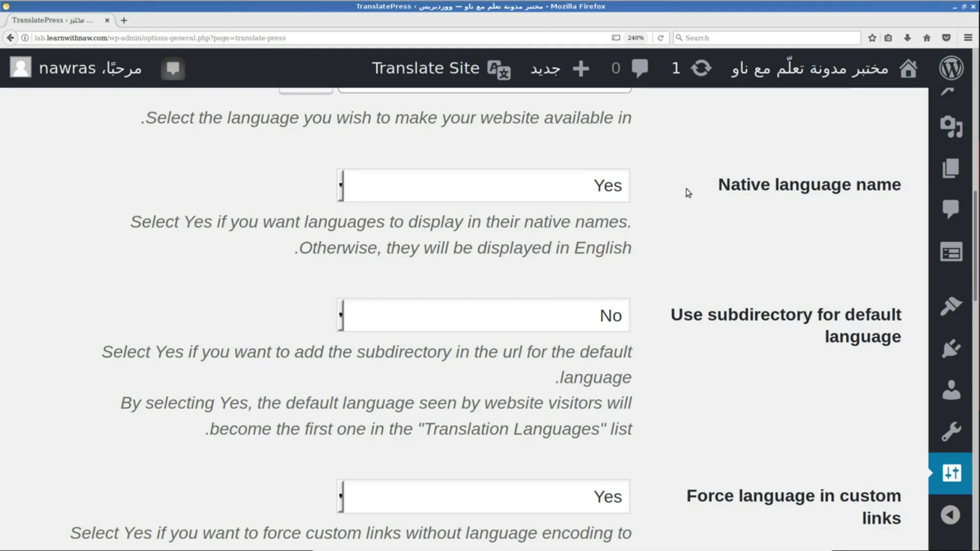
pyautogui.click(578, 184)
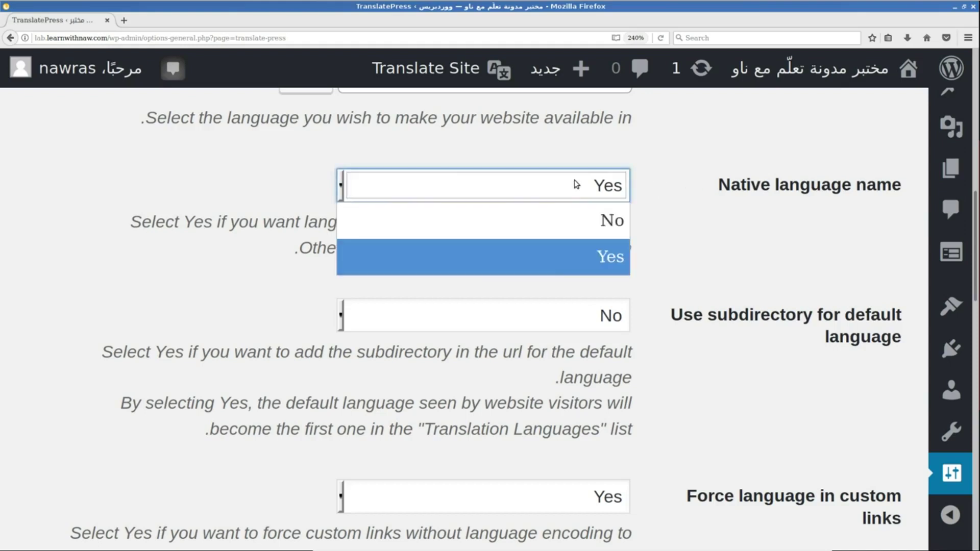
pyautogui.click(554, 263)
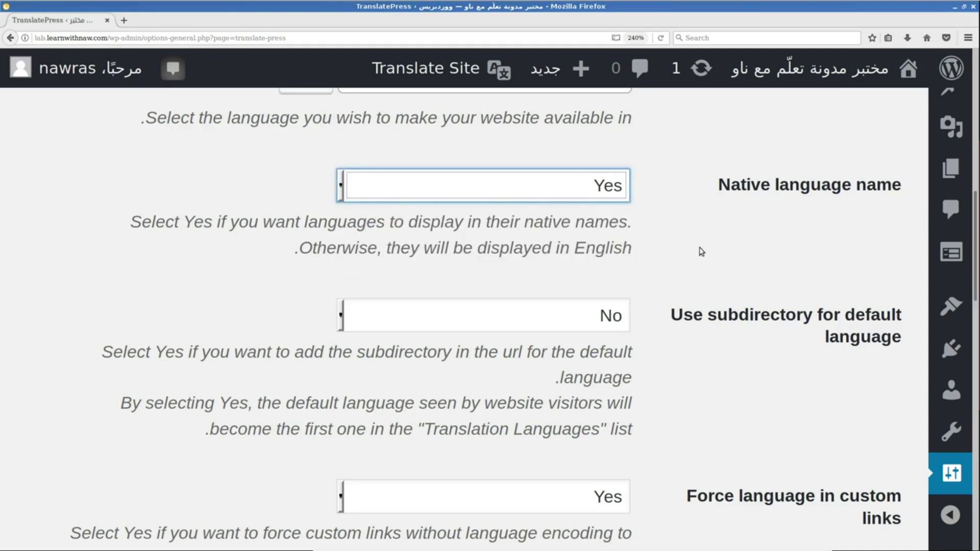
pyautogui.scroll(-1, 701, 250)
pyautogui.scroll(-1, 701, 250)
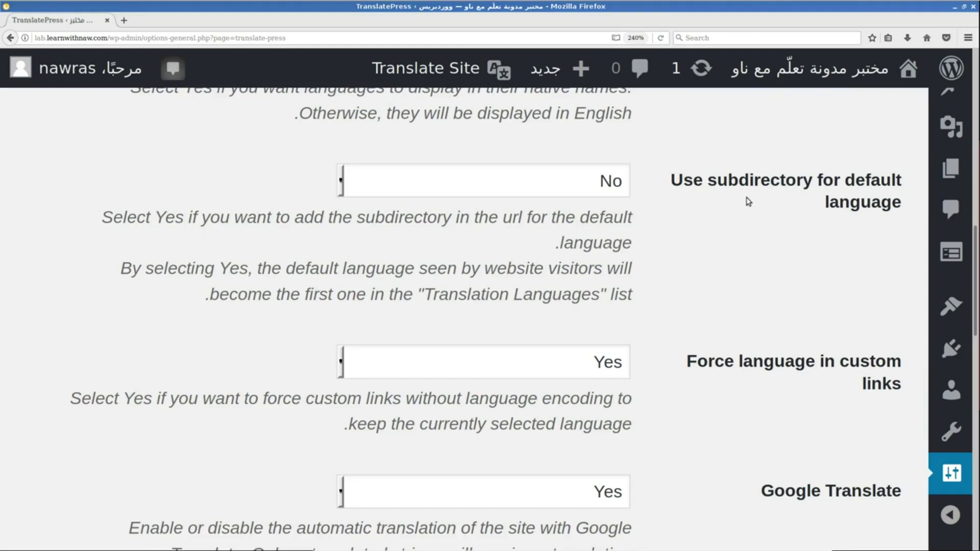
pyautogui.click(594, 183)
pyautogui.click(574, 225)
pyautogui.scroll(-3, 711, 258)
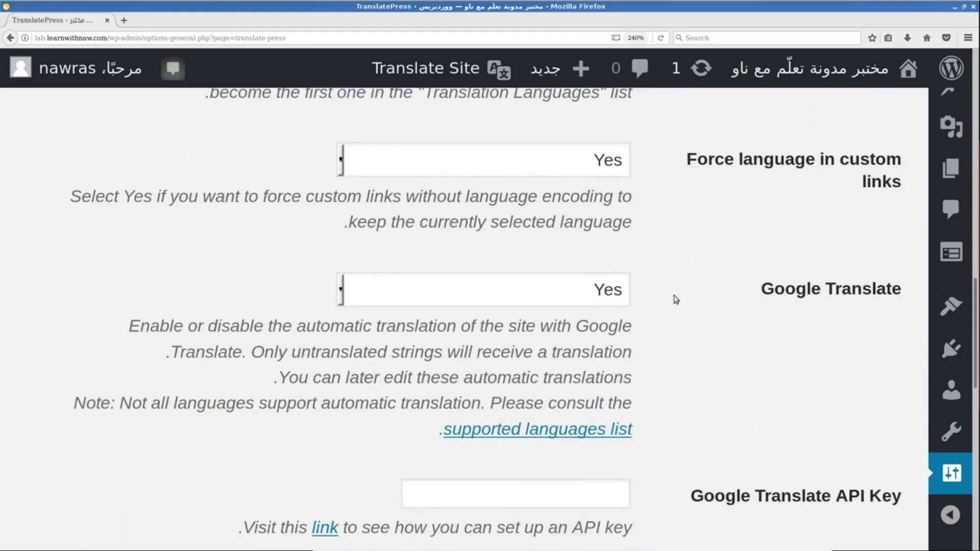
pyautogui.scroll(-1, 747, 346)
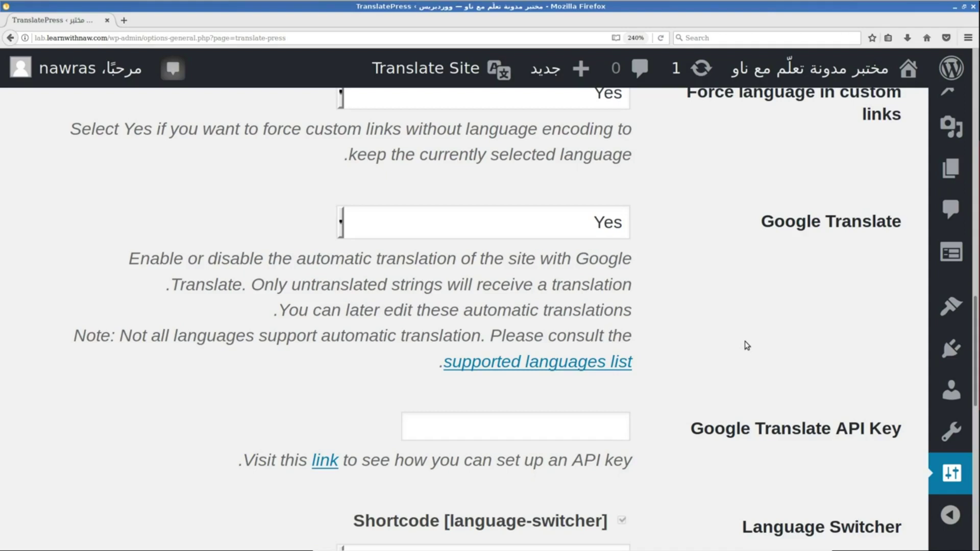
pyautogui.scroll(-1, 747, 345)
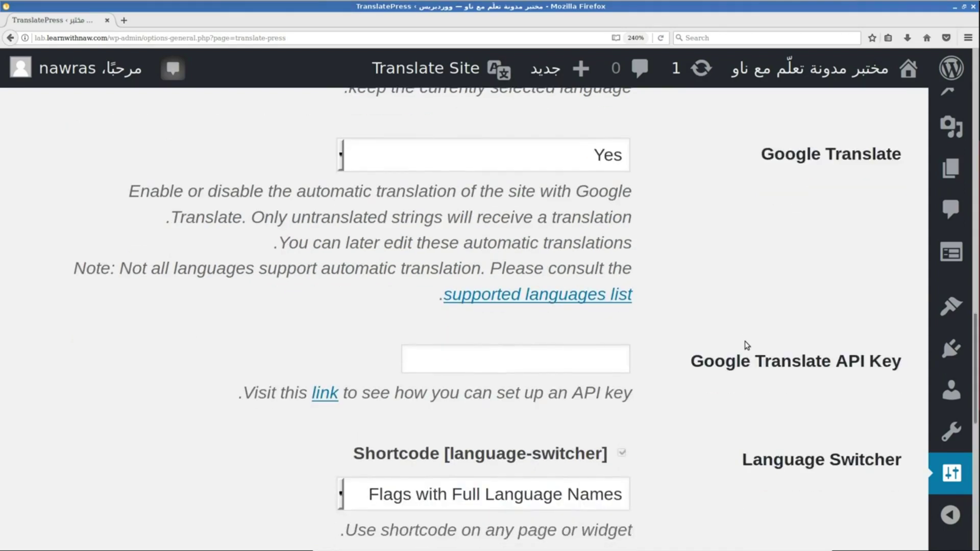
pyautogui.scroll(1, 747, 346)
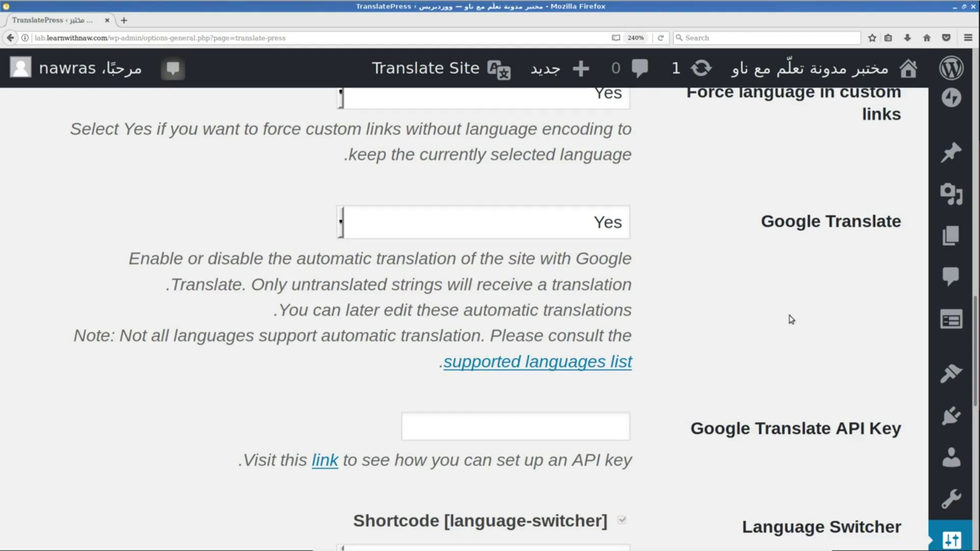
# Set automatic Google Translate to No in TranslatePress settings.
pyautogui.click(605, 234)
pyautogui.click(602, 266)
pyautogui.scroll(-5, 745, 245)
pyautogui.scroll(-2, 747, 246)
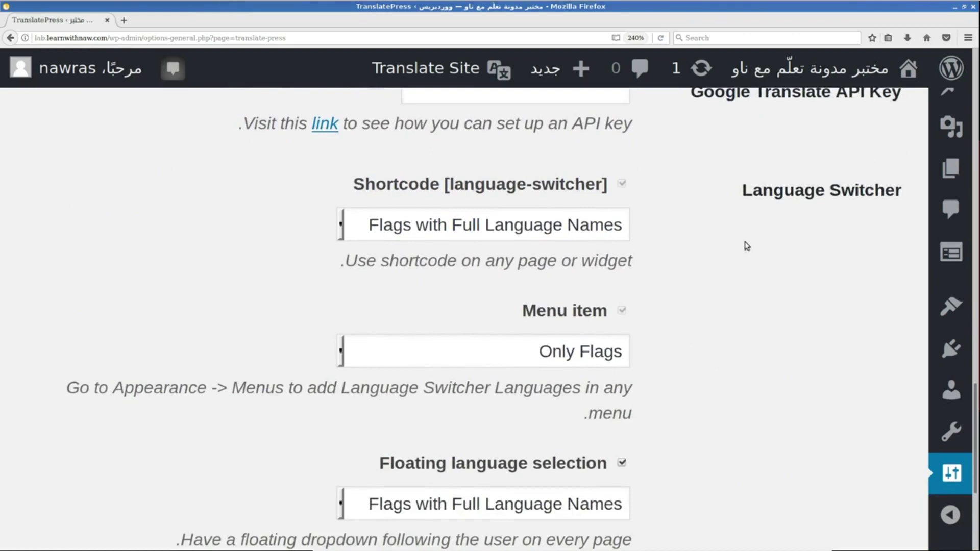
pyautogui.scroll(2, 747, 246)
pyautogui.scroll(-2, 746, 246)
pyautogui.scroll(-1, 735, 233)
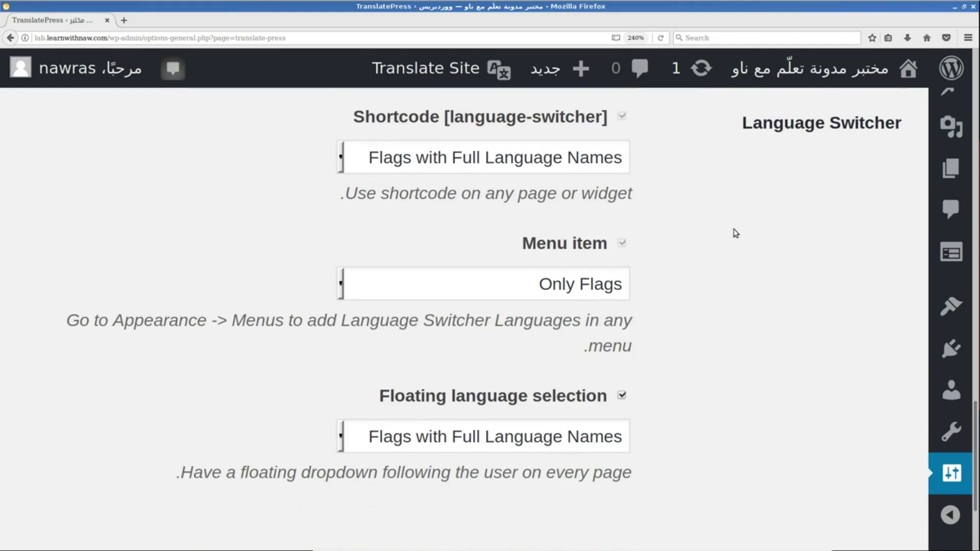
pyautogui.scroll(-2, 735, 234)
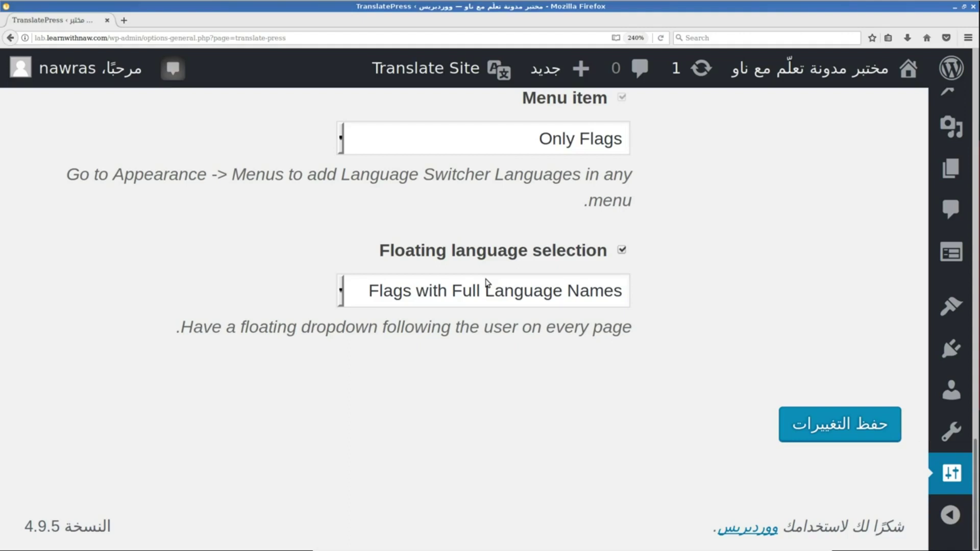
pyautogui.scroll(4, 487, 283)
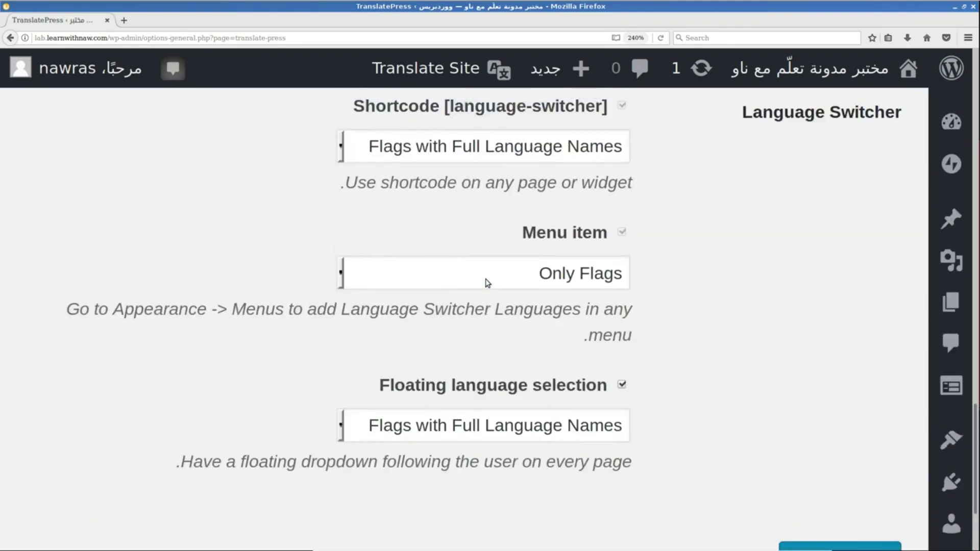
pyautogui.scroll(-4, 487, 283)
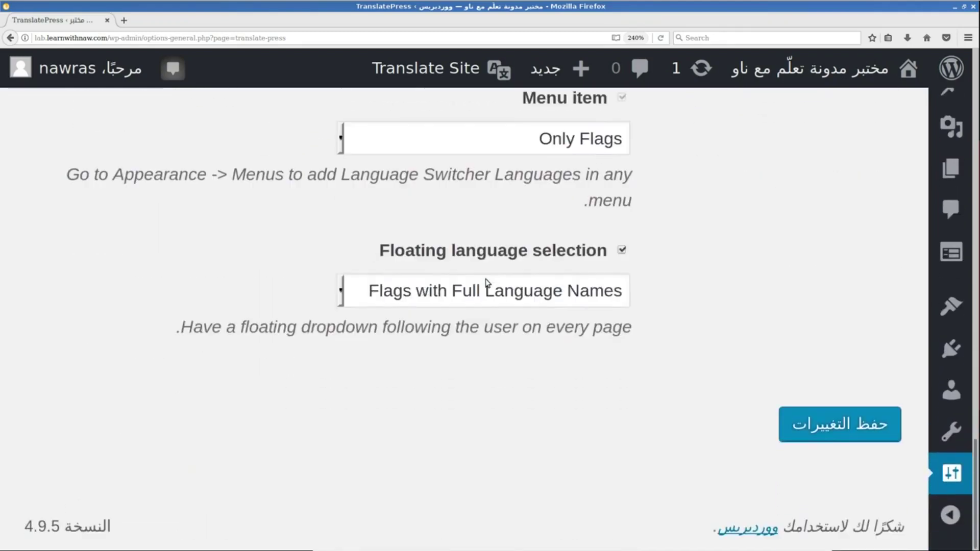
pyautogui.scroll(4, 487, 282)
pyautogui.scroll(-1, 487, 282)
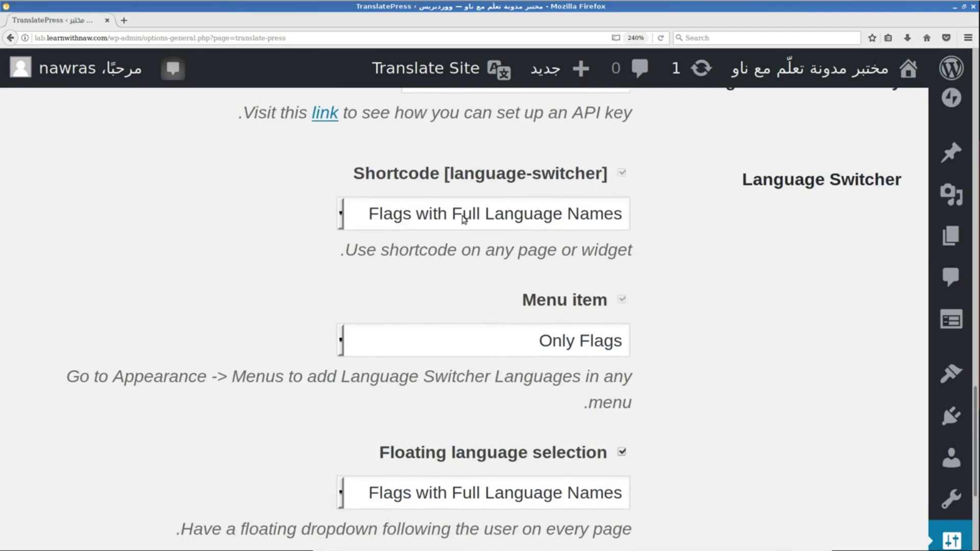
# Keep the Shortcode language switcher style at Flags with Full Language Names.
pyautogui.click(379, 226)
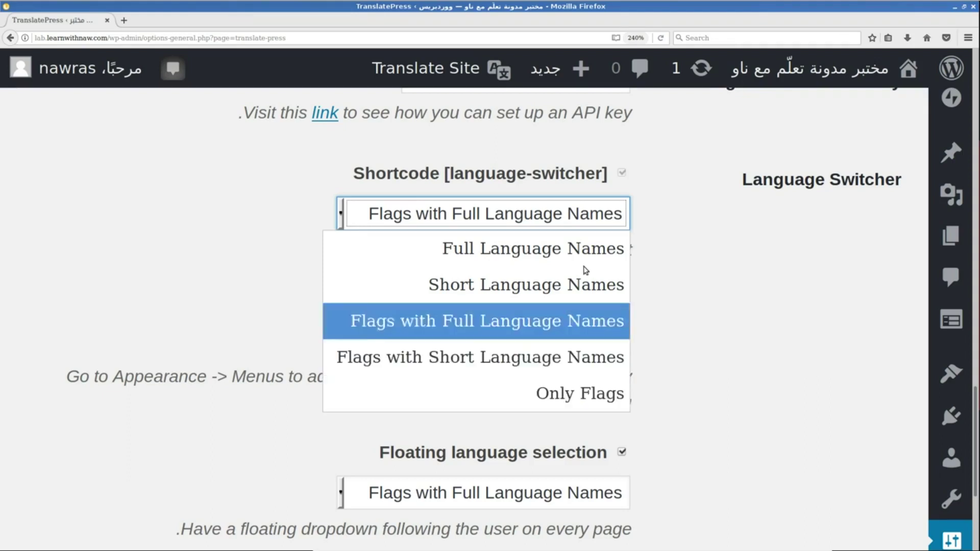
pyautogui.click(773, 201)
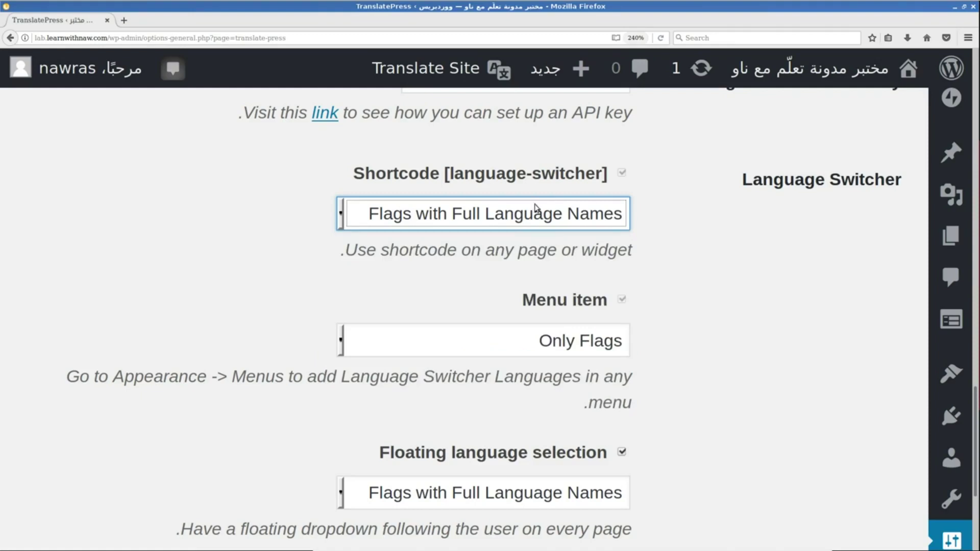
pyautogui.moveTo(440, 179); pyautogui.dragTo(354, 176)
pyautogui.click(456, 214)
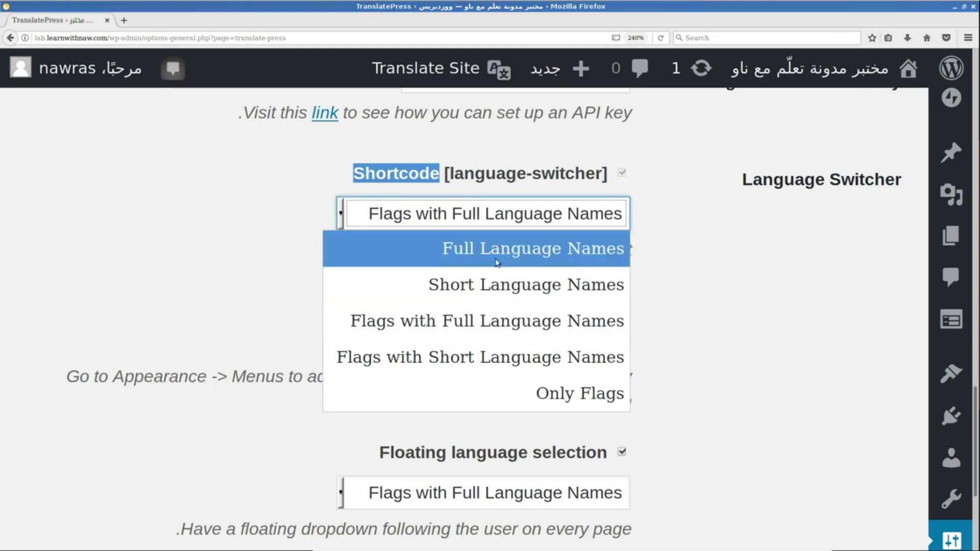
pyautogui.click(472, 321)
pyautogui.click(670, 273)
pyautogui.scroll(-2, 671, 273)
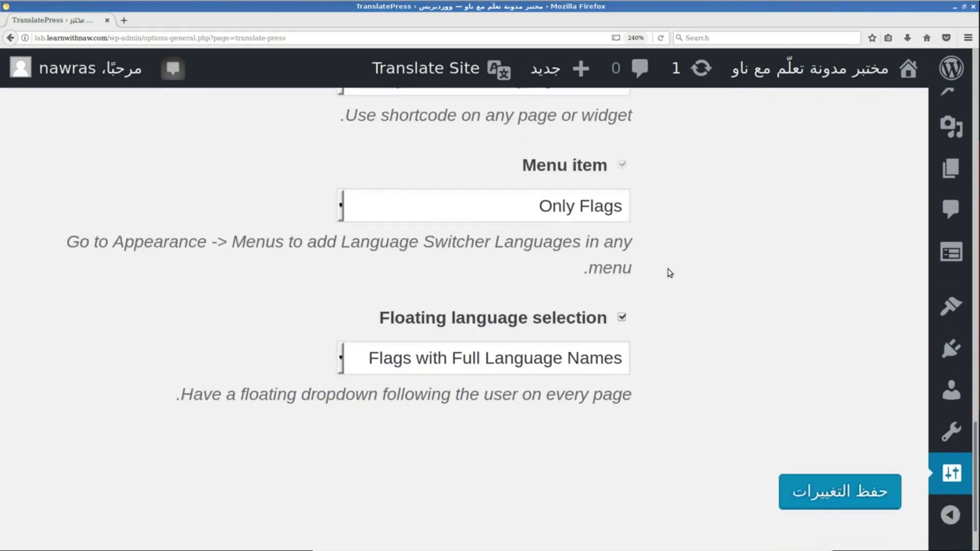
pyautogui.scroll(1, 671, 274)
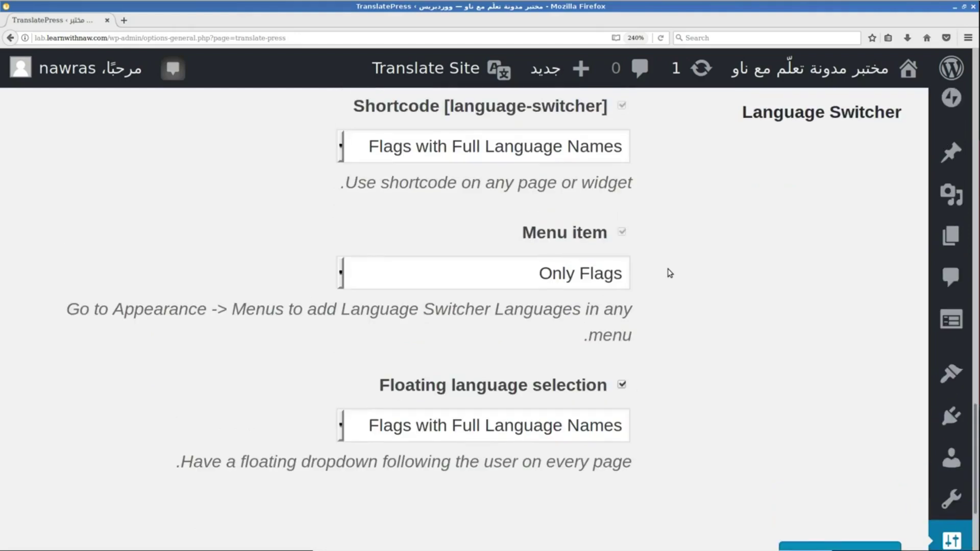
pyautogui.scroll(-1, 670, 273)
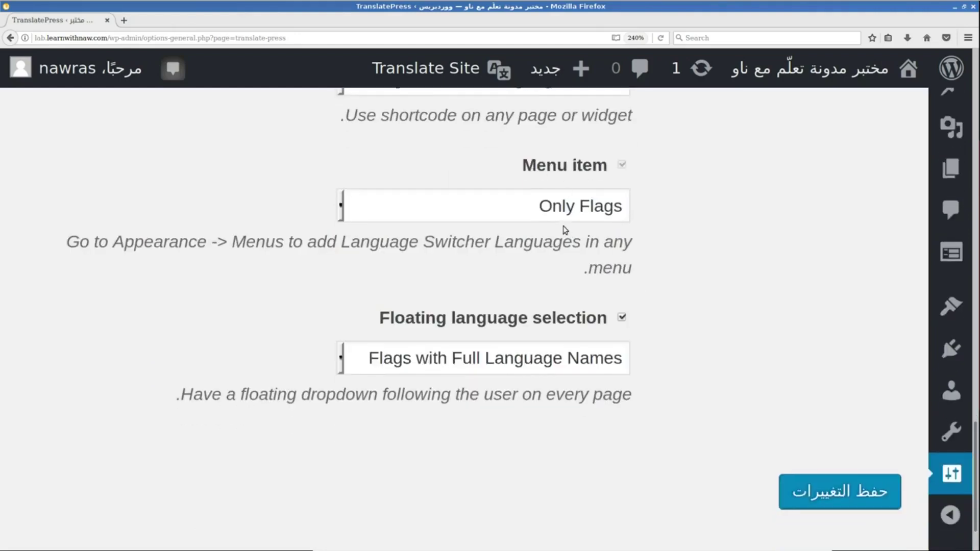
# Keep Only Flags for the menu switcher and Flags with Full Language Names floating, then save.
pyautogui.click(565, 218)
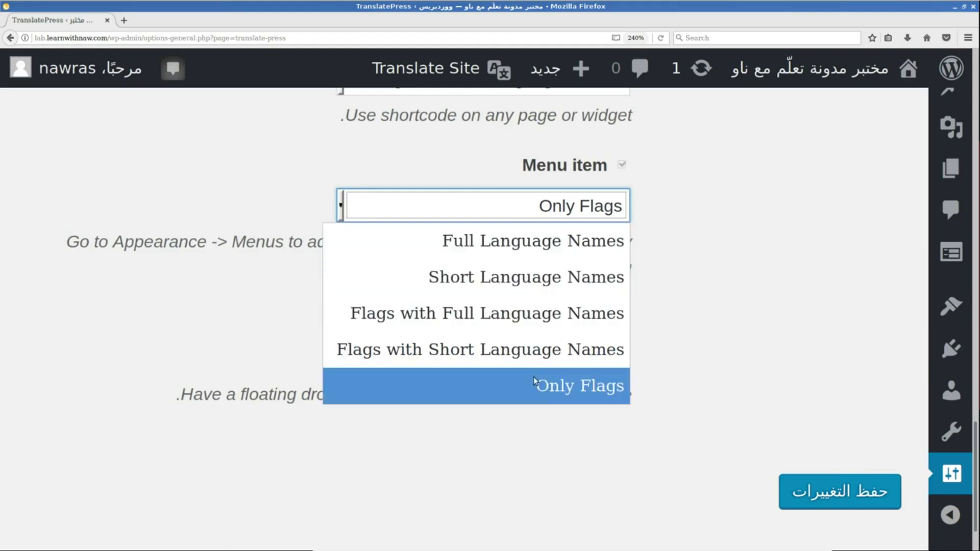
pyautogui.click(562, 394)
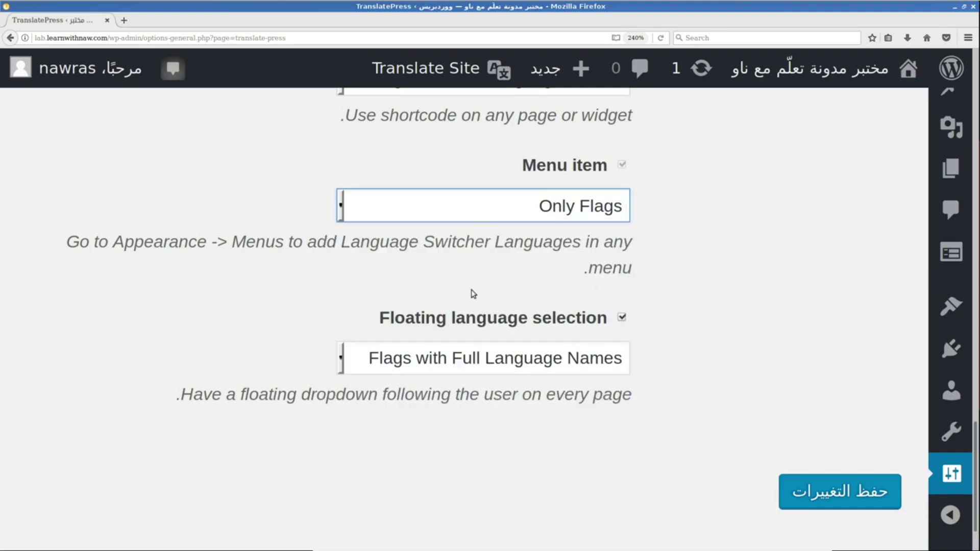
pyautogui.scroll(-2, 473, 291)
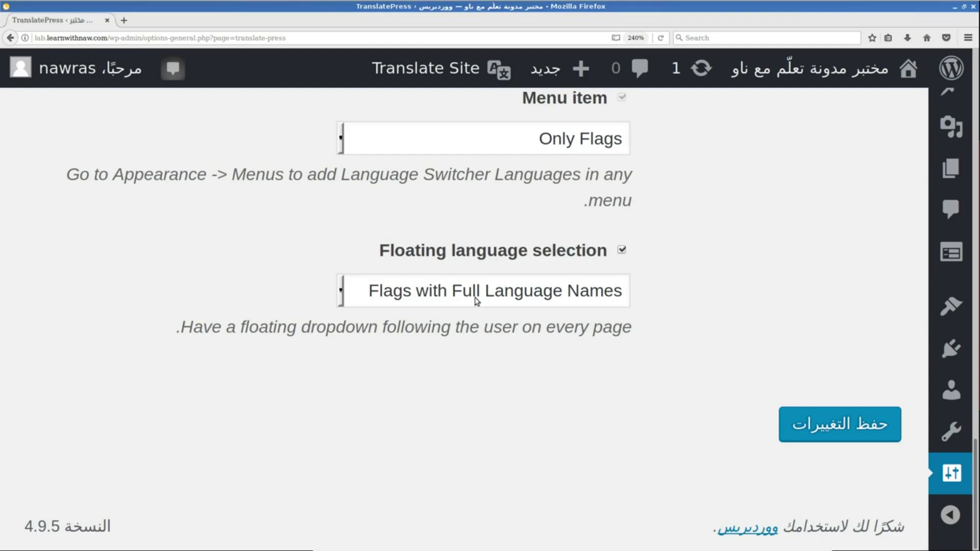
pyautogui.click(475, 301)
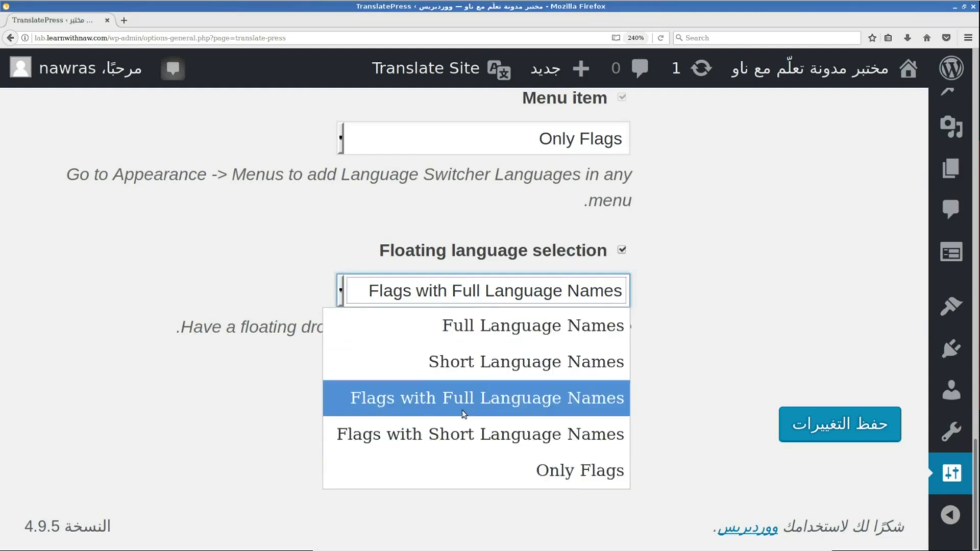
pyautogui.click(482, 417)
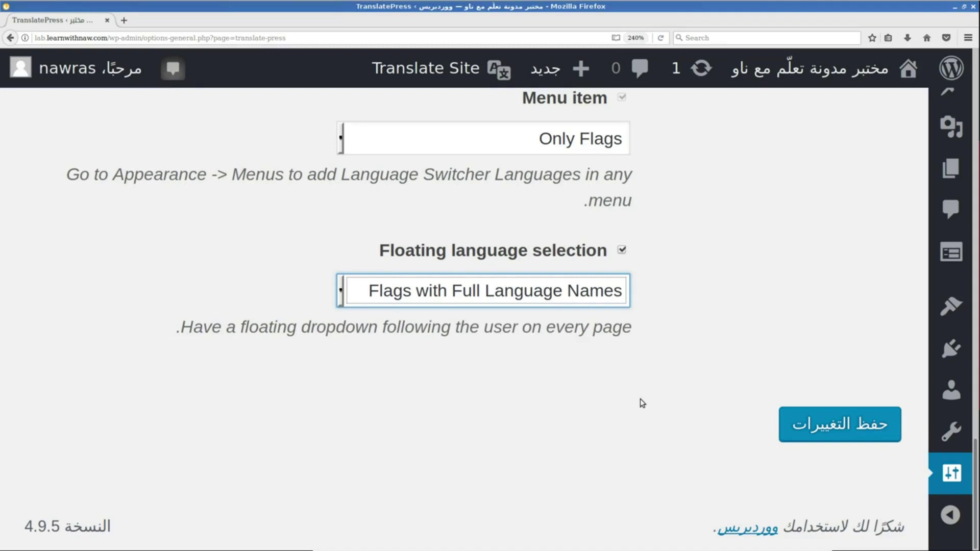
pyautogui.click(800, 435)
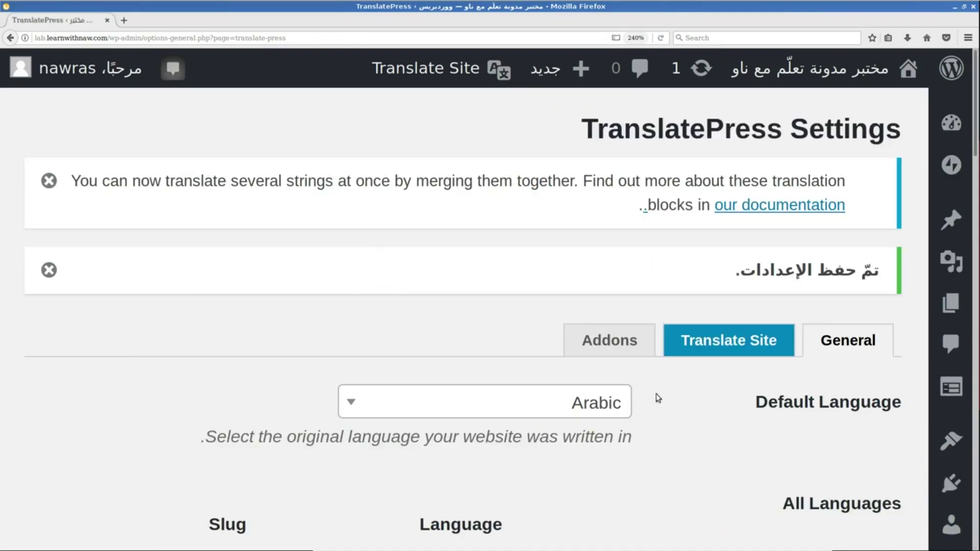
# Highlight the [language-switcher] shortcode and zoom the settings page out to fit the admin menu.
pyautogui.scroll(-1, 658, 398)
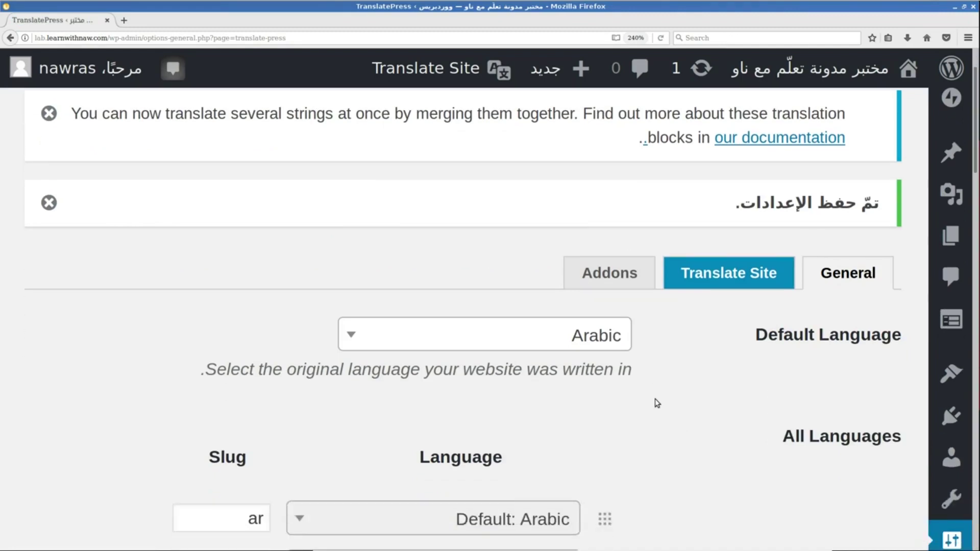
pyautogui.scroll(-1, 658, 404)
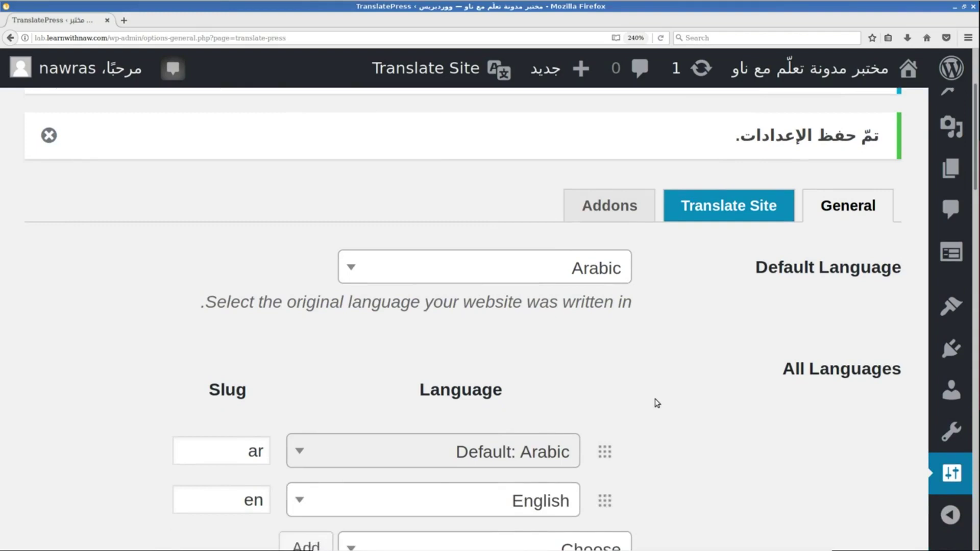
pyautogui.scroll(-15, 657, 403)
pyautogui.scroll(-1, 657, 403)
pyautogui.scroll(5, 657, 403)
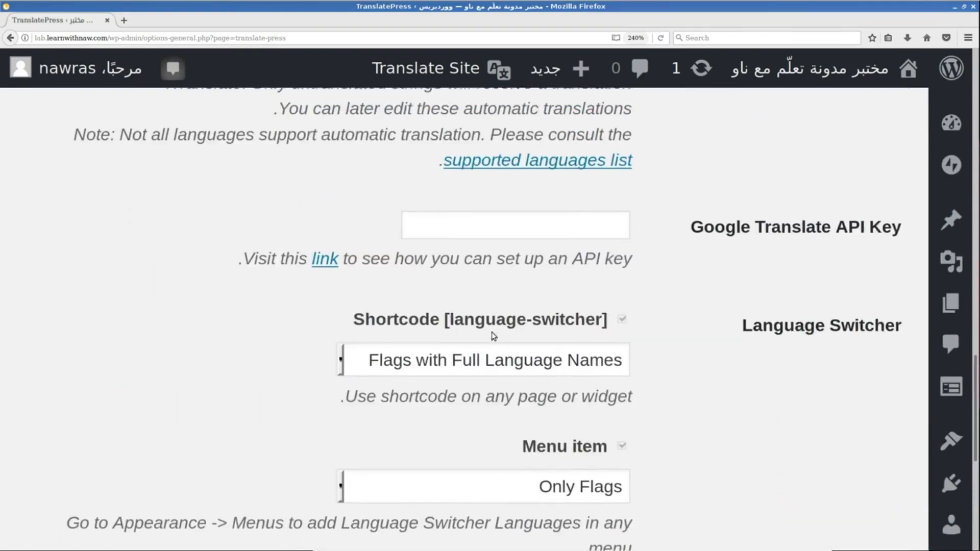
pyautogui.moveTo(444, 321); pyautogui.dragTo(609, 327)
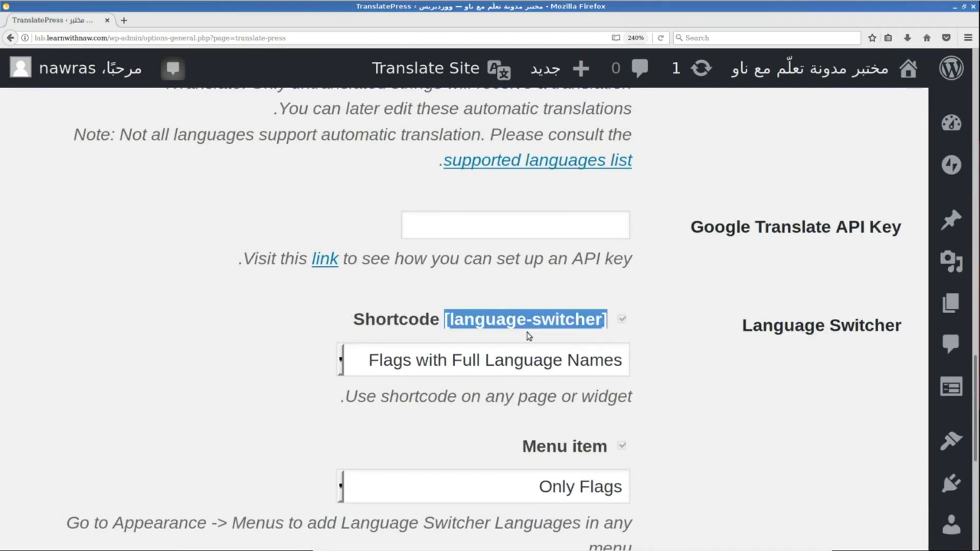
pyautogui.hotkey('ctrl', '-')
pyautogui.hotkey('ctrl', '-')
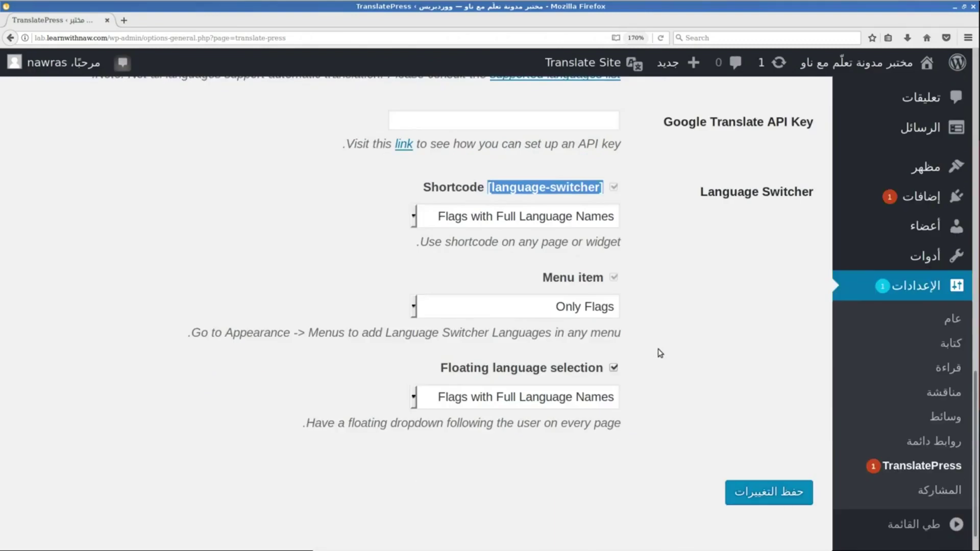
pyautogui.moveTo(823, 69); pyautogui.dragTo(160, 37)
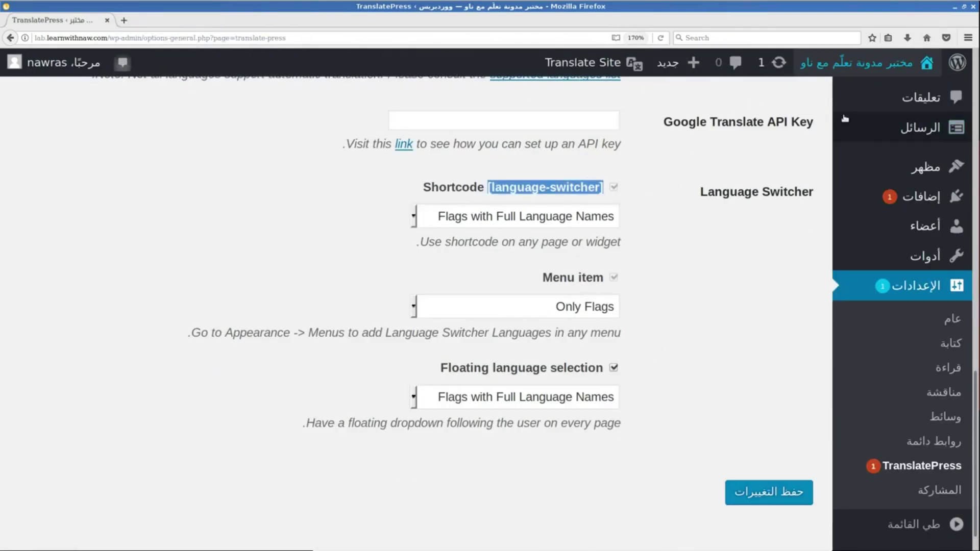
# Open the live site in a new tab and switch it to English with the floating selector.
pyautogui.rightClick(855, 59)
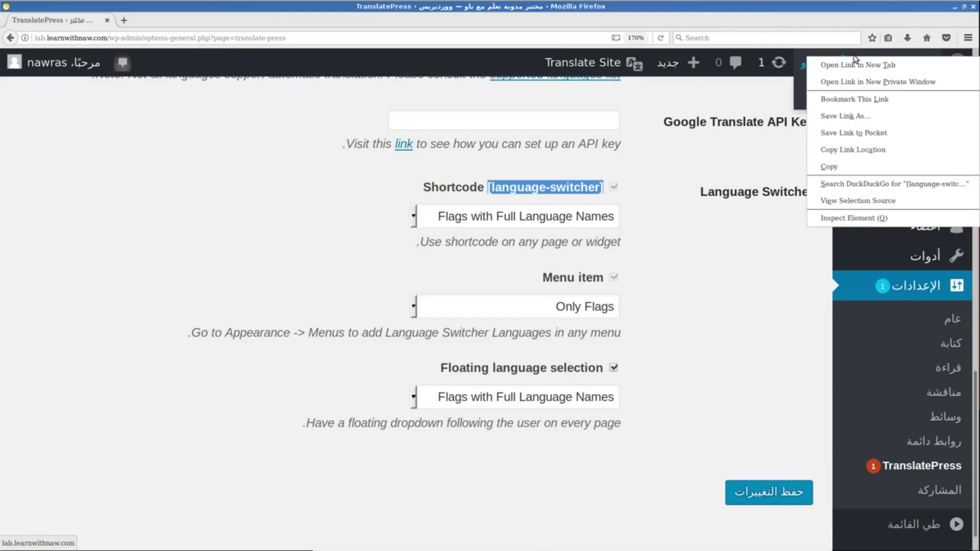
pyautogui.click(852, 64)
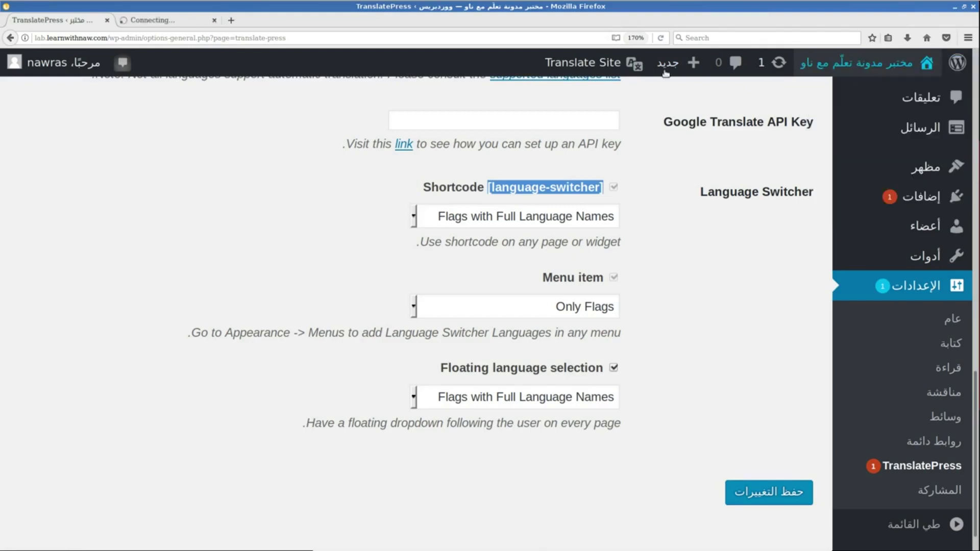
pyautogui.click(172, 21)
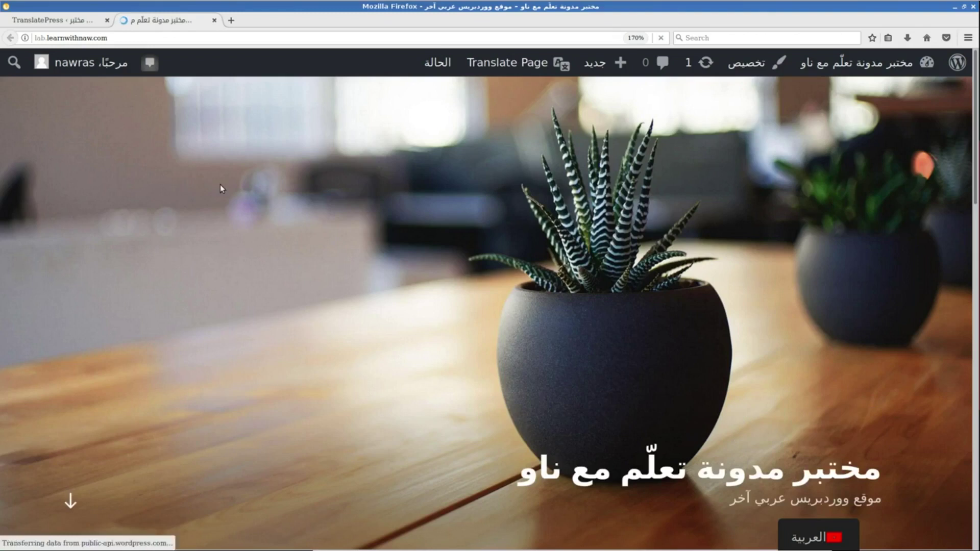
pyautogui.scroll(-10, 220, 184)
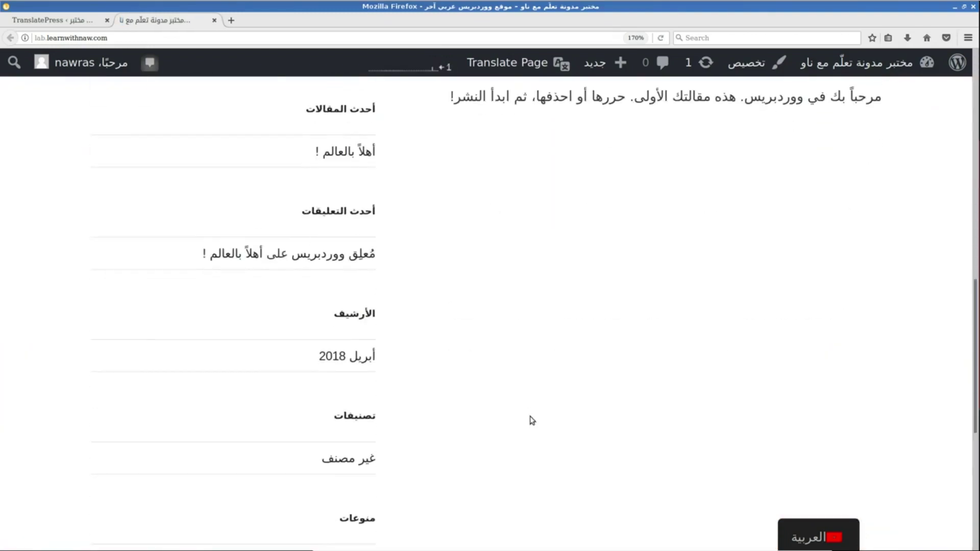
pyautogui.moveTo(800, 540)
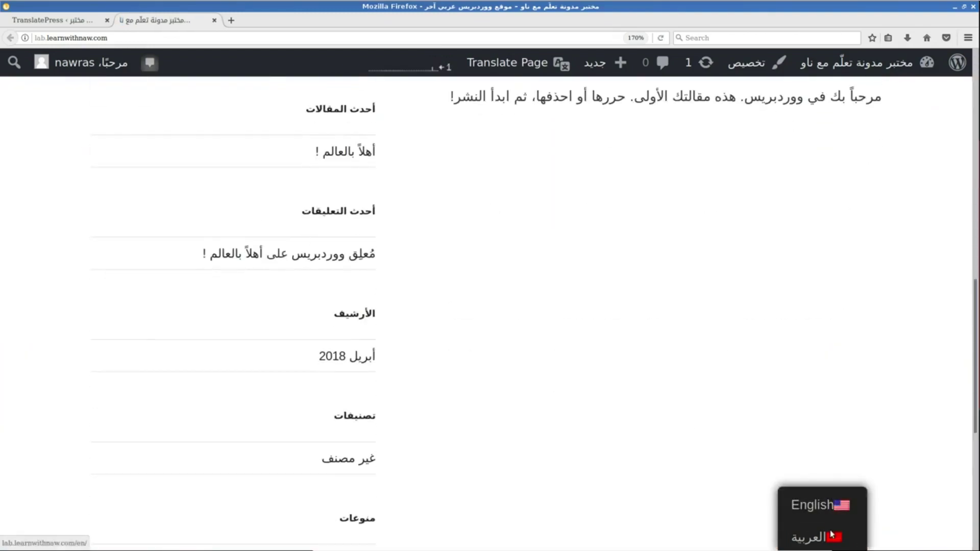
pyautogui.moveTo(845, 534)
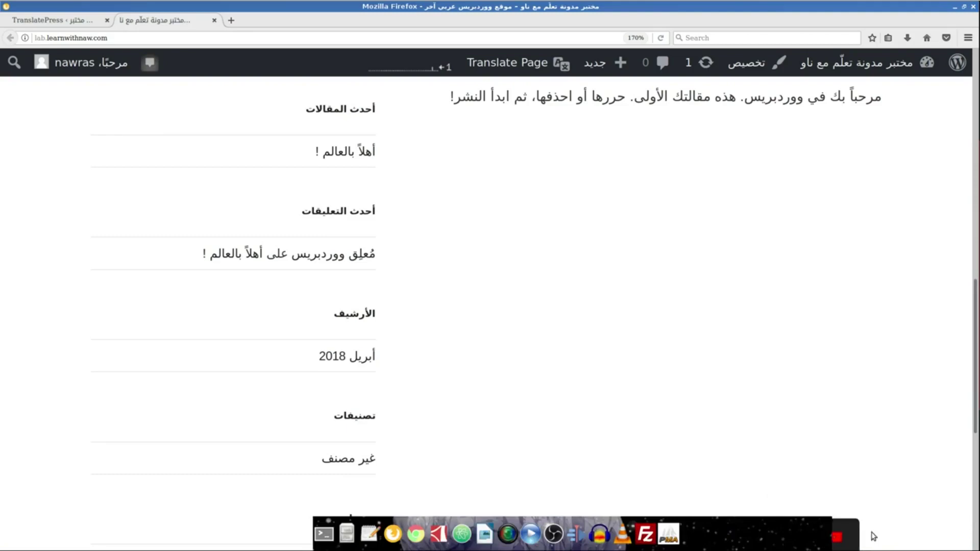
pyautogui.click(831, 503)
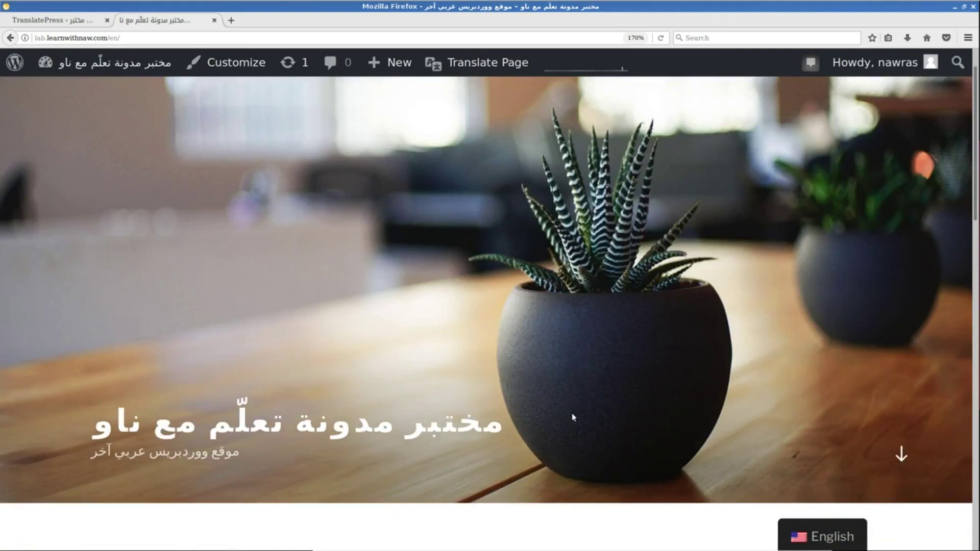
# Switch the site back to Arabic (العربية) using the floating language selector.
pyautogui.scroll(-8, 573, 418)
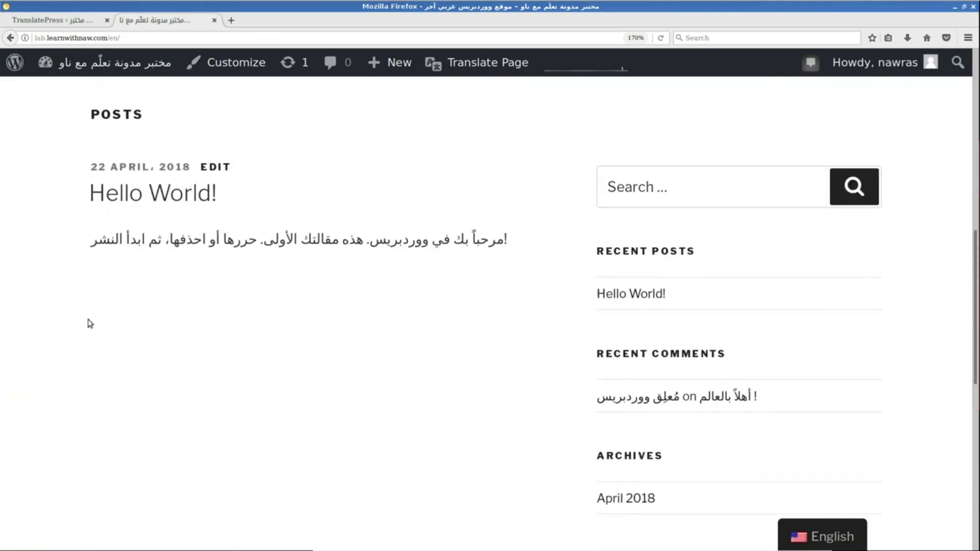
pyautogui.moveTo(812, 536)
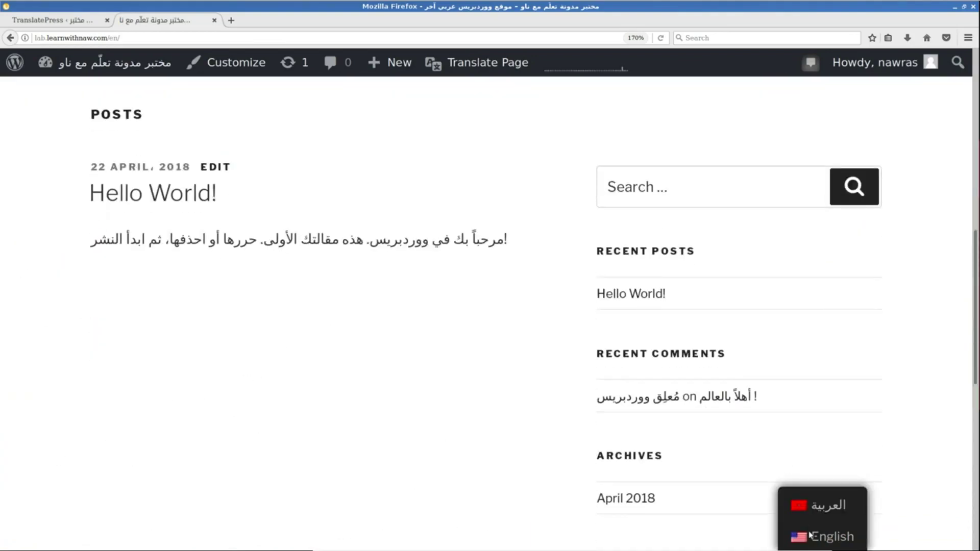
pyautogui.click(819, 506)
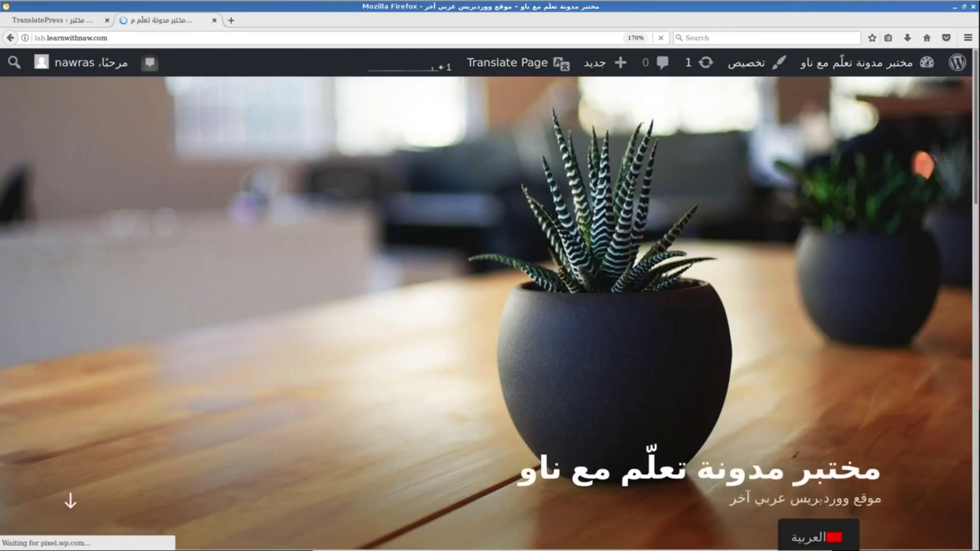
pyautogui.scroll(-8, 840, 351)
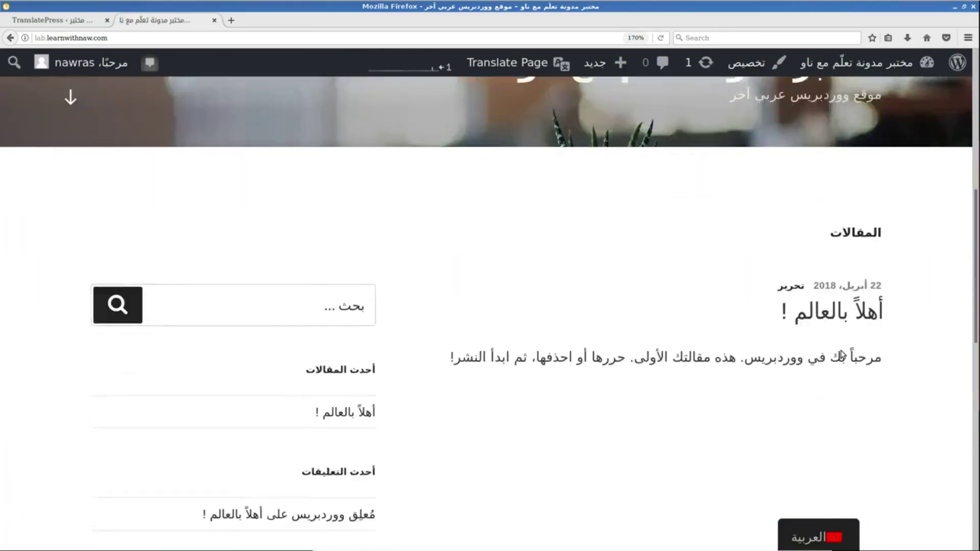
pyautogui.scroll(-10, 842, 356)
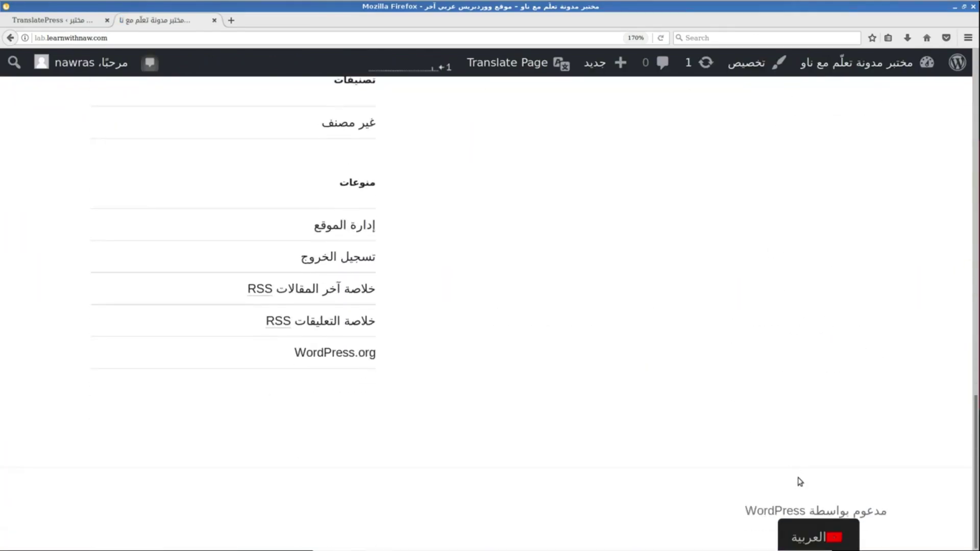
pyautogui.moveTo(832, 537)
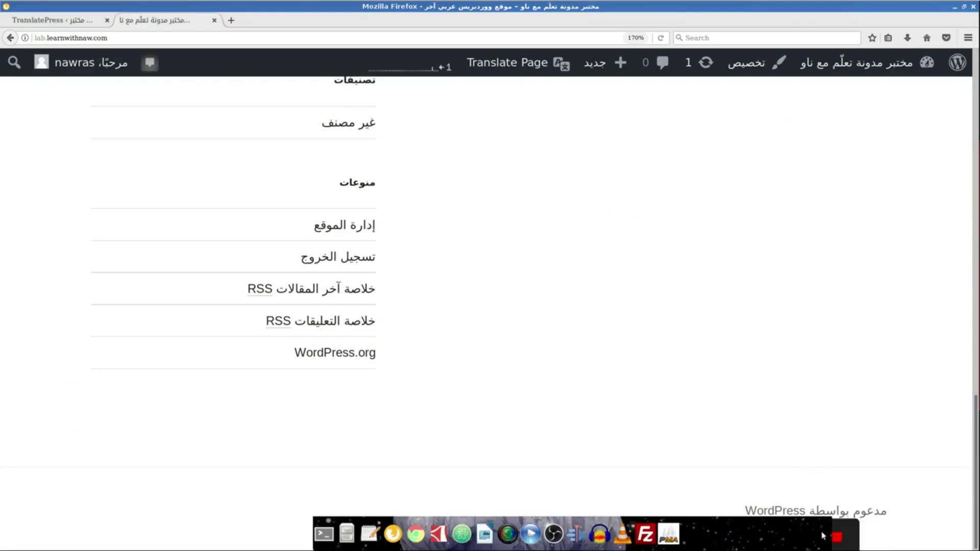
pyautogui.rightClick(86, 23)
pyautogui.click(72, 23)
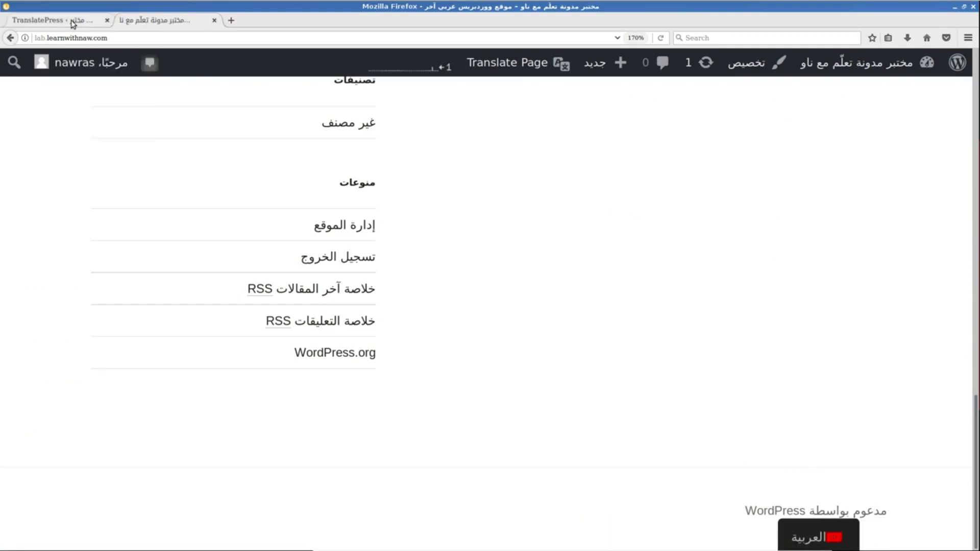
# Return to the admin tab and open Appearance > Widgets.
pyautogui.click(73, 23)
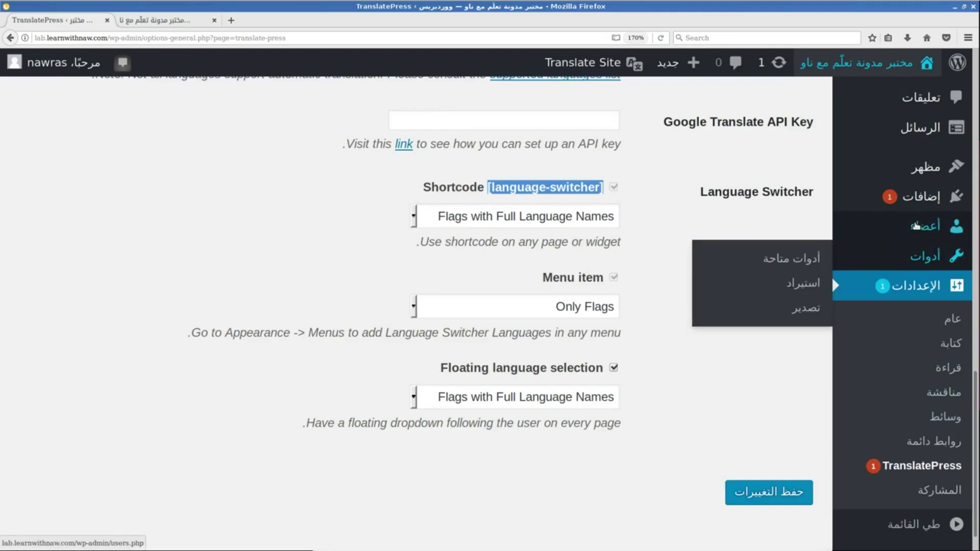
pyautogui.moveTo(924, 167)
pyautogui.click(800, 223)
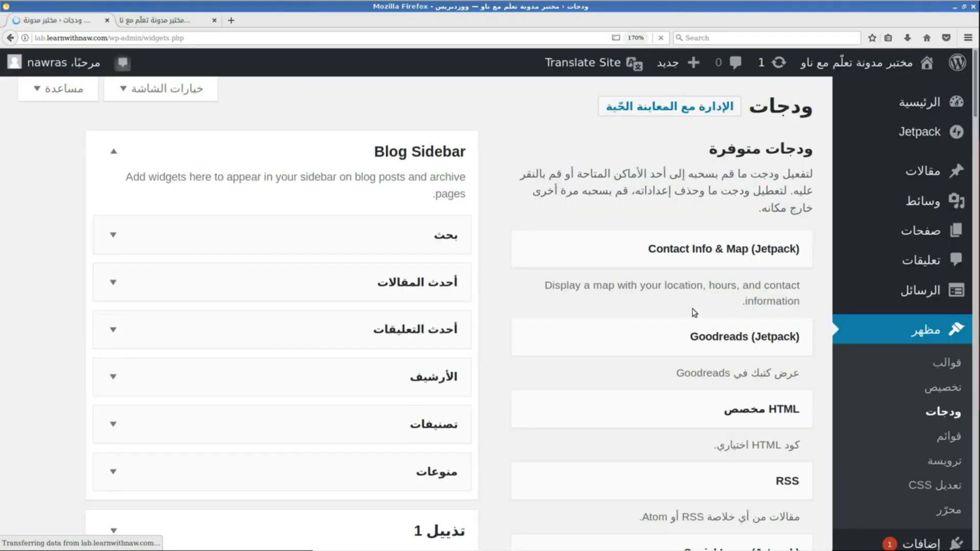
# Pick the Text widget from the available widgets list for the Blog Sidebar.
pyautogui.scroll(-2, 624, 296)
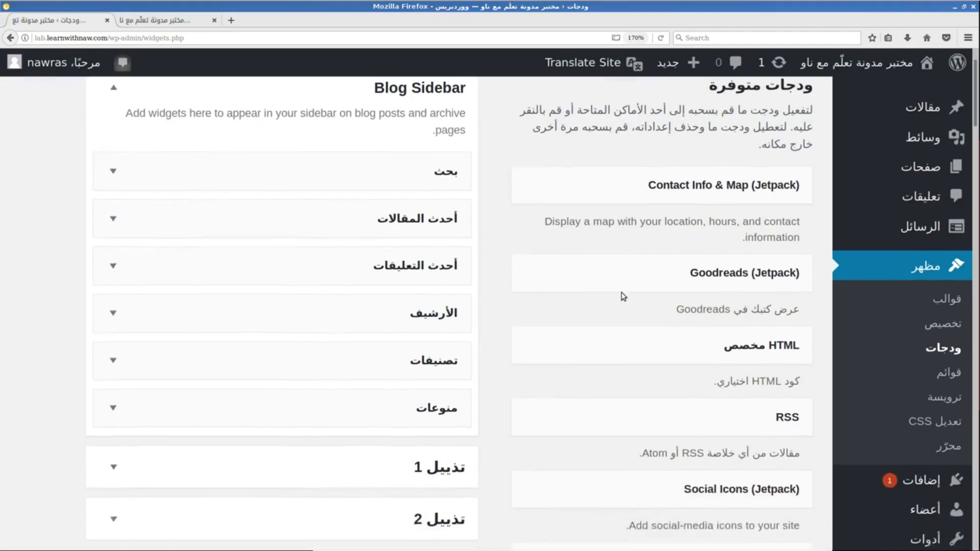
pyautogui.scroll(-10, 624, 296)
pyautogui.scroll(-10, 624, 296)
pyautogui.scroll(-7, 623, 297)
pyautogui.scroll(-4, 624, 296)
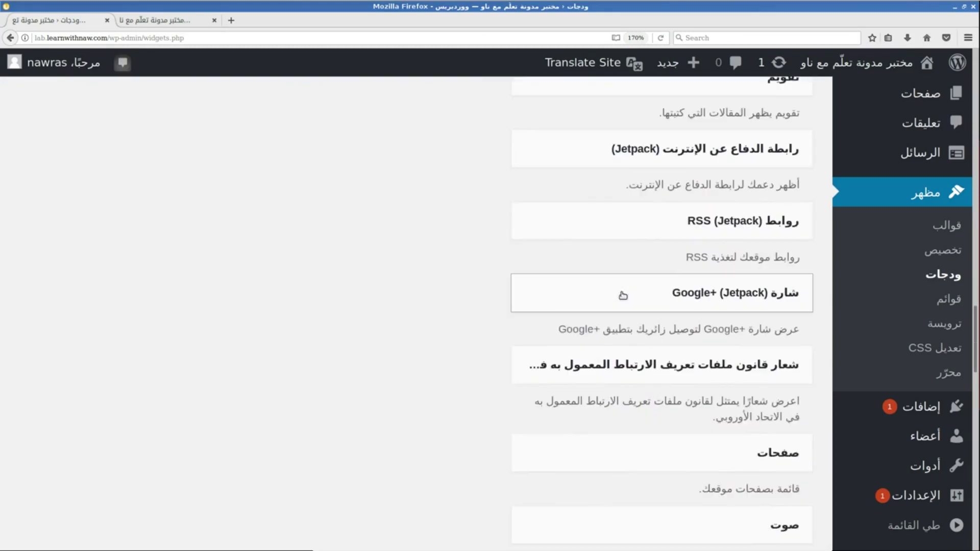
pyautogui.scroll(-1, 623, 296)
pyautogui.scroll(-6, 624, 297)
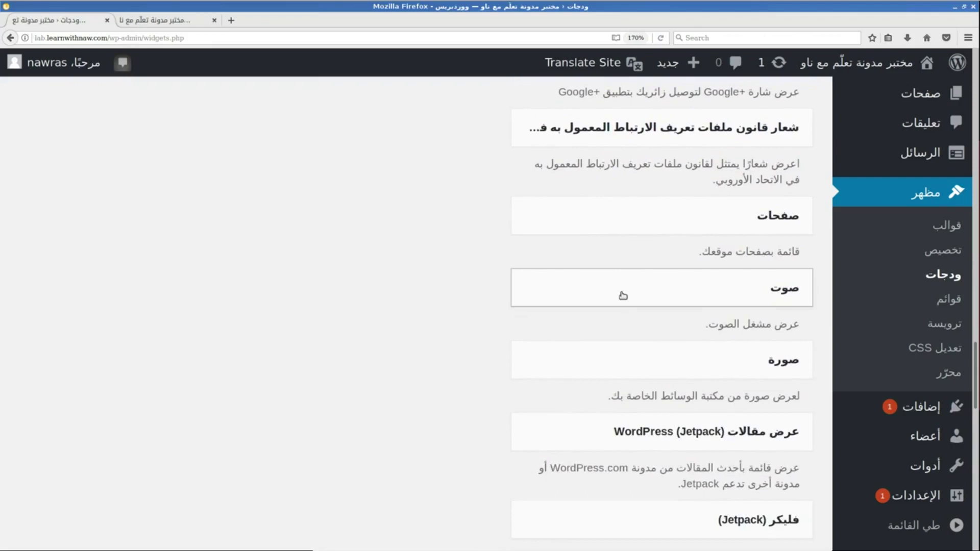
pyautogui.scroll(-8, 623, 296)
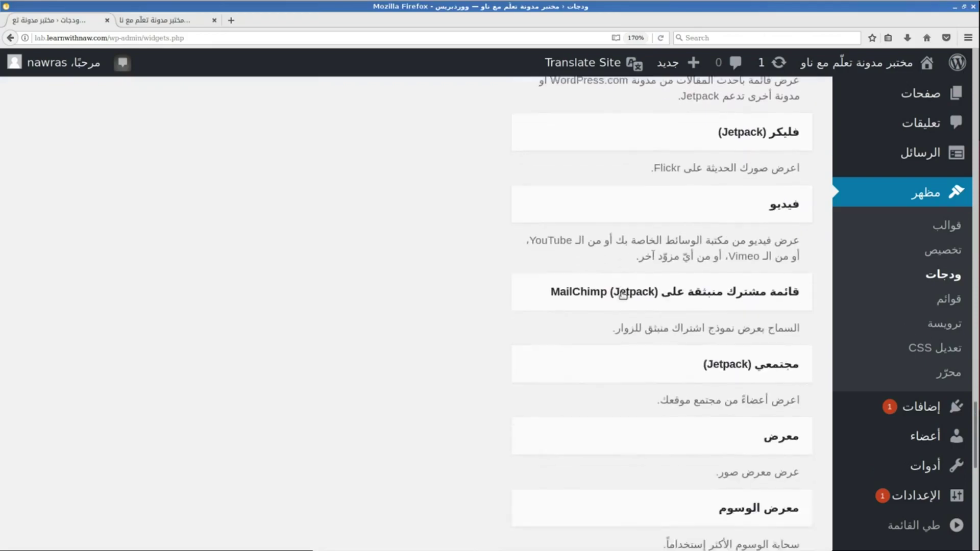
pyautogui.scroll(-3, 624, 296)
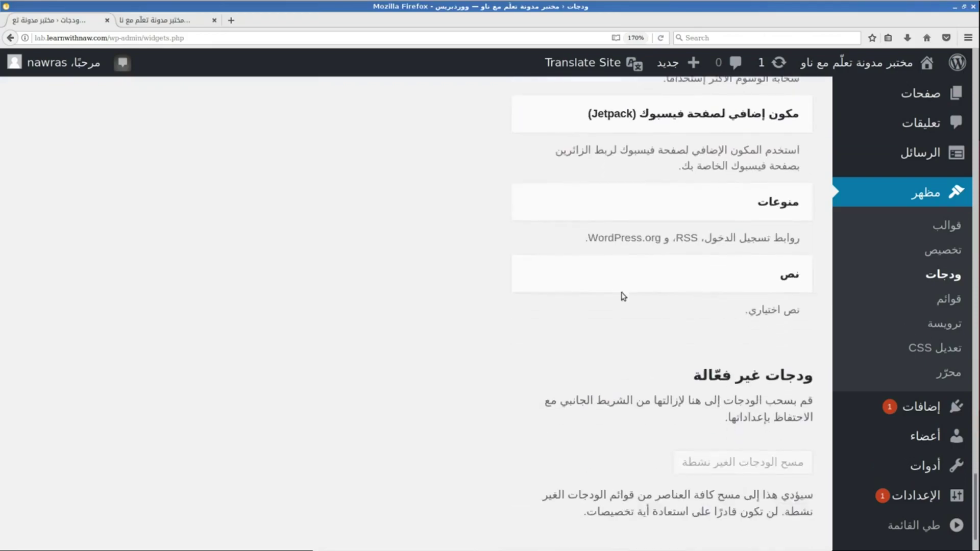
pyautogui.scroll(3, 623, 296)
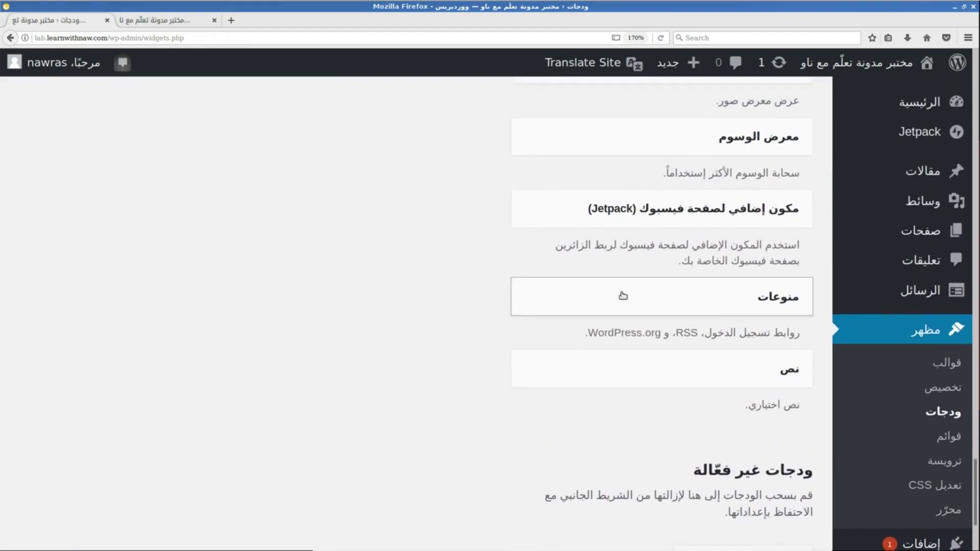
pyautogui.click(636, 376)
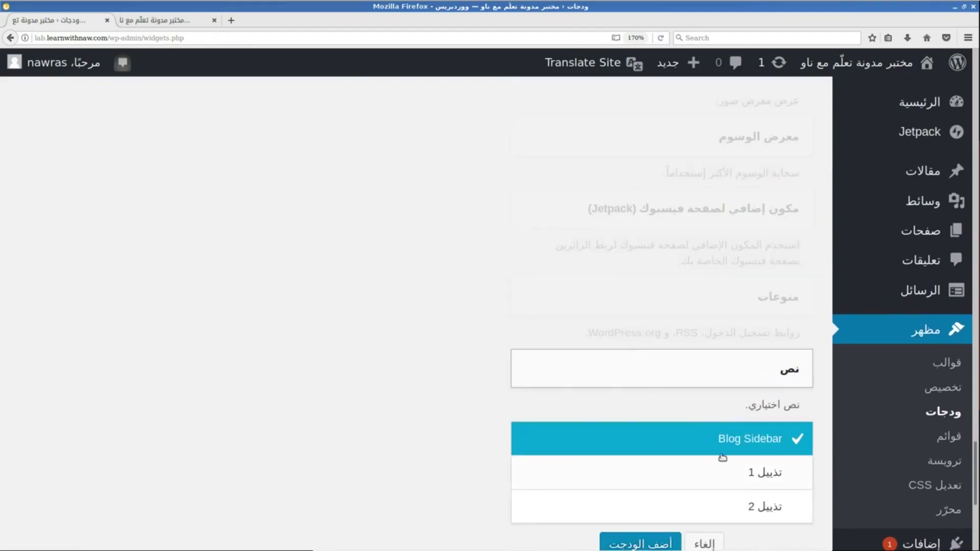
# Add the Text widget to the top of Blog Sidebar with the [language-switcher] shortcode as its body.
pyautogui.click(641, 545)
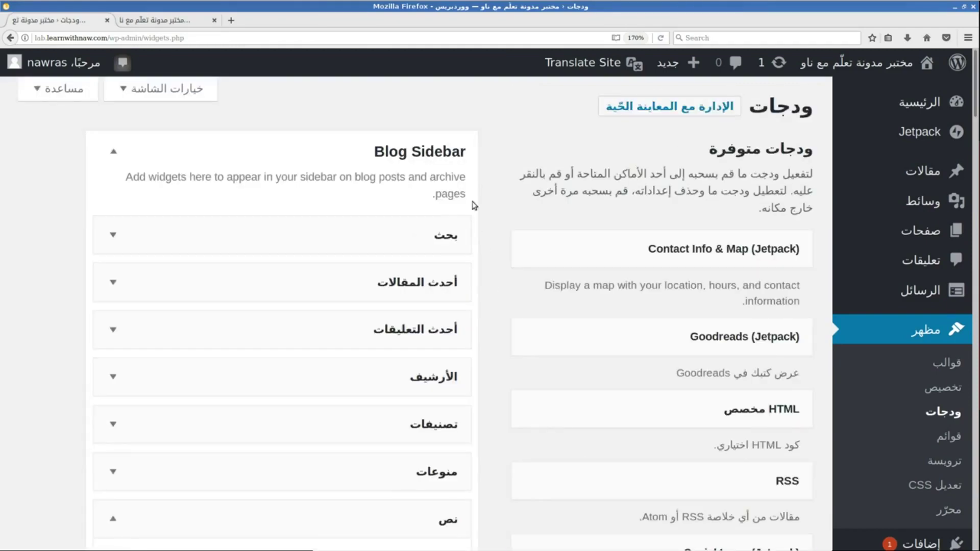
pyautogui.scroll(-1, 388, 189)
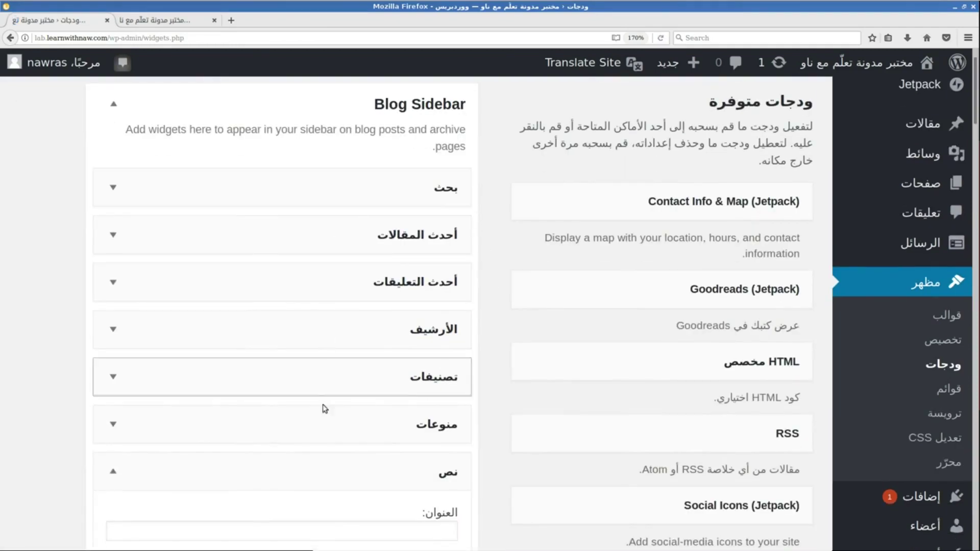
pyautogui.moveTo(313, 470); pyautogui.dragTo(332, 182)
pyautogui.click(112, 186)
pyautogui.click(260, 401)
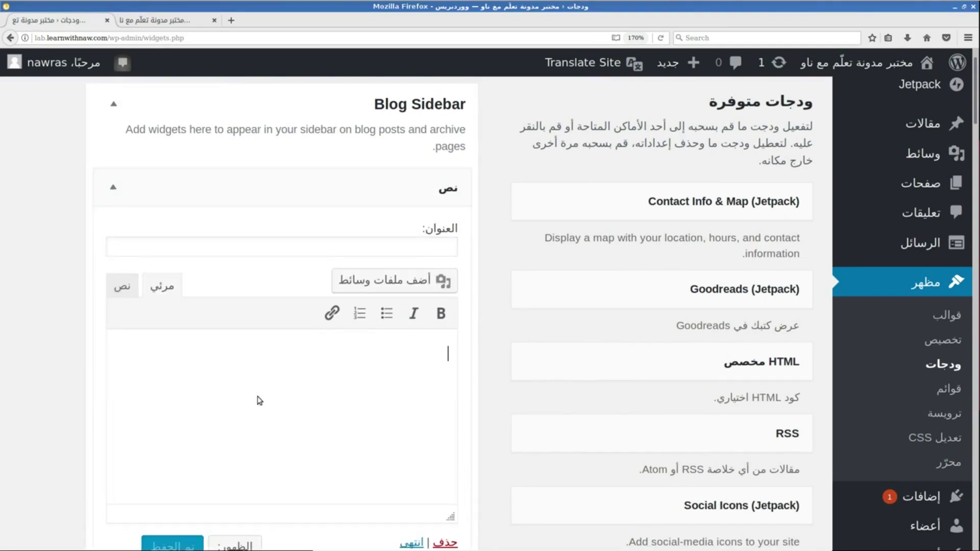
pyautogui.write('[language-switcher]')
pyautogui.moveTo(307, 363); pyautogui.dragTo(452, 361)
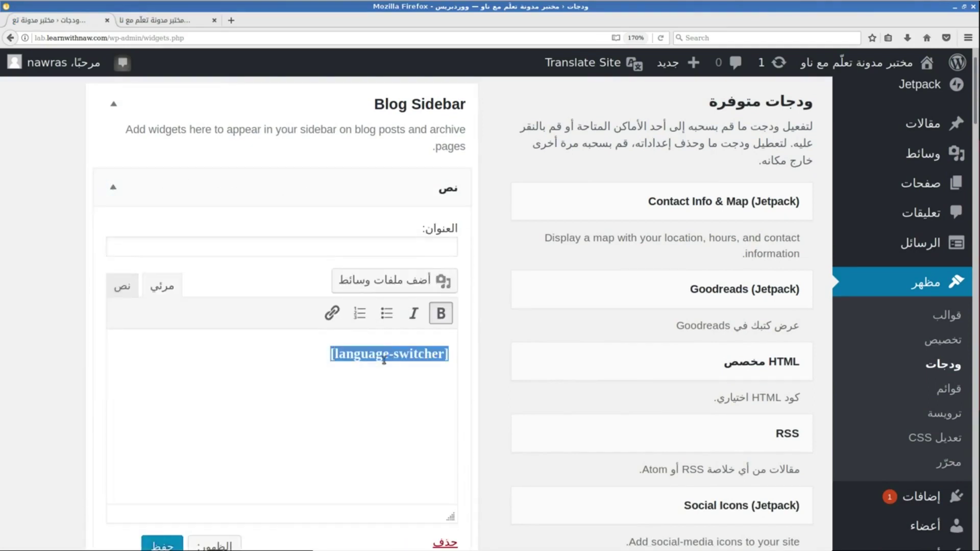
# Title the widget 'اختر لغتك' and save it.
pyautogui.click(420, 246)
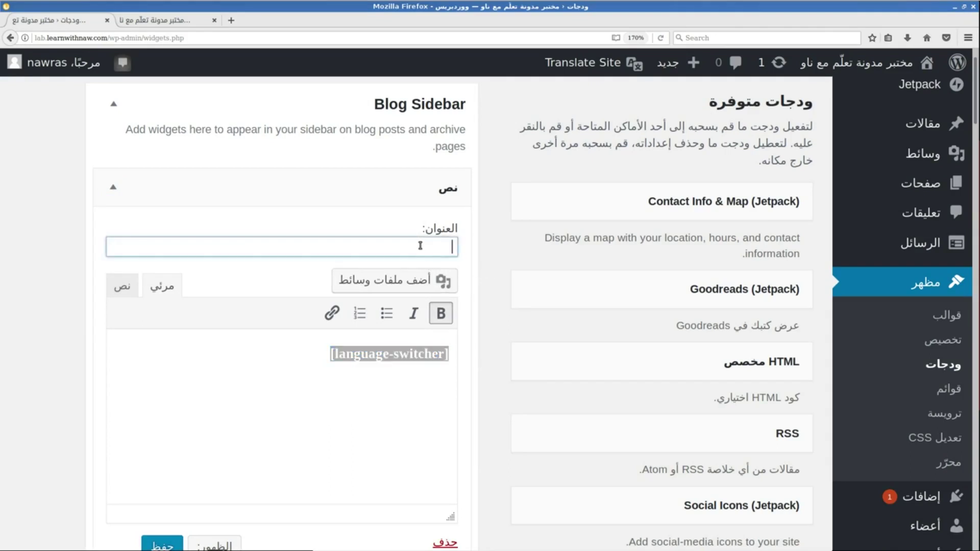
pyautogui.write('اختر ا')
pyautogui.write('غتك')
pyautogui.press('BackSpace')
pyautogui.click(157, 542)
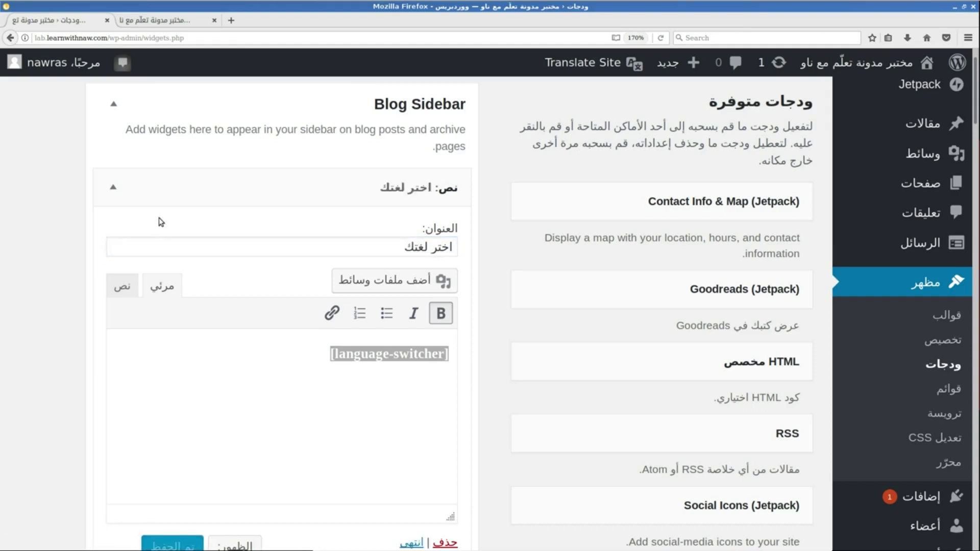
pyautogui.click(155, 22)
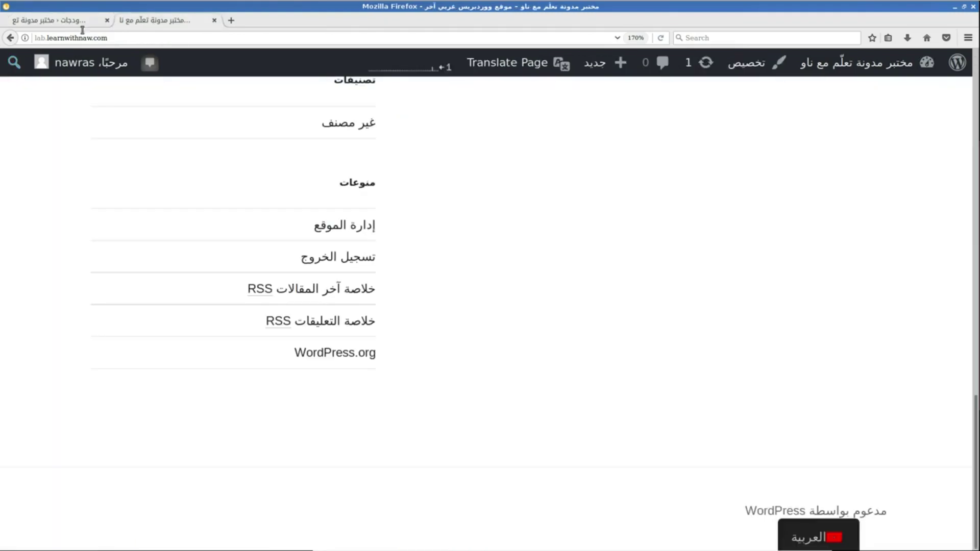
# Reload the front page and expand the sidebar language dropdown offering العربية and English.
pyautogui.click(662, 38)
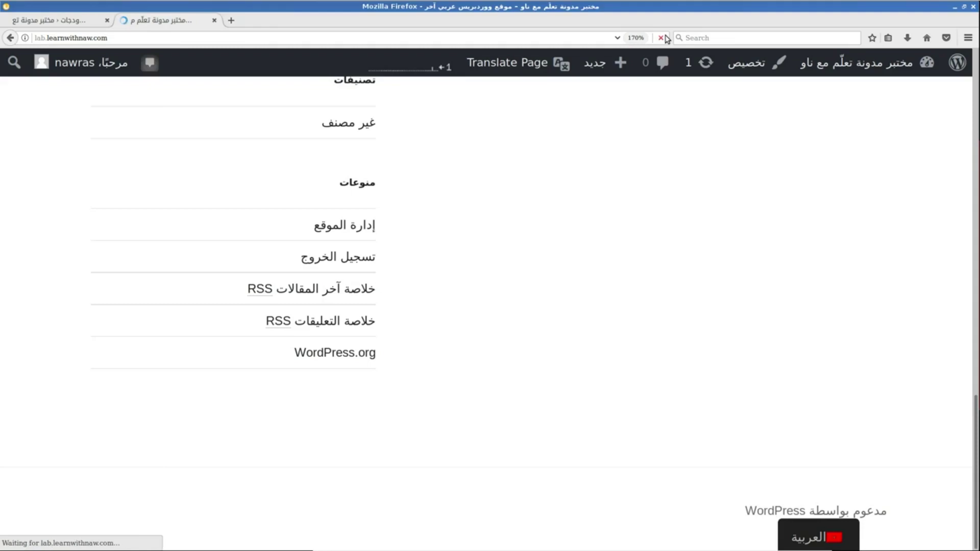
pyautogui.scroll(3, 636, 82)
pyautogui.scroll(5, 637, 82)
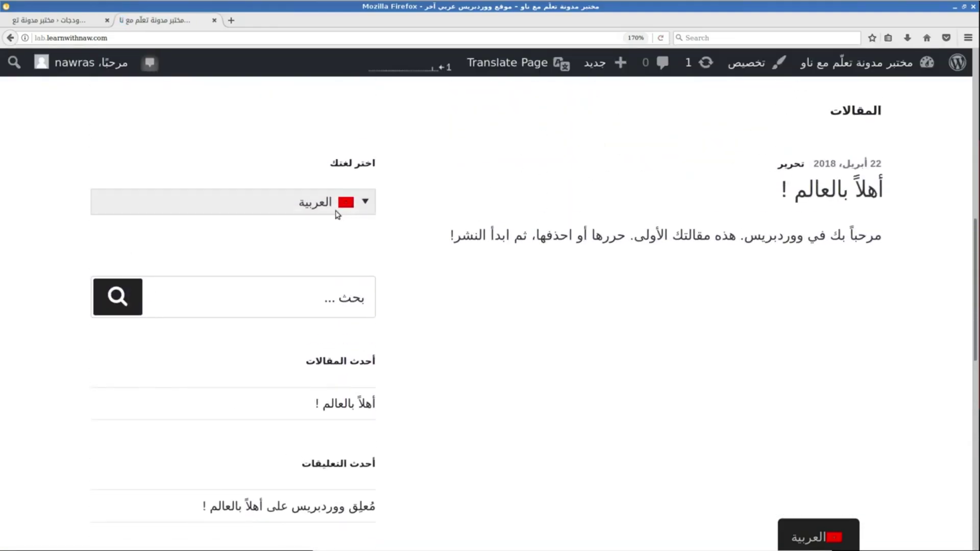
pyautogui.click(337, 214)
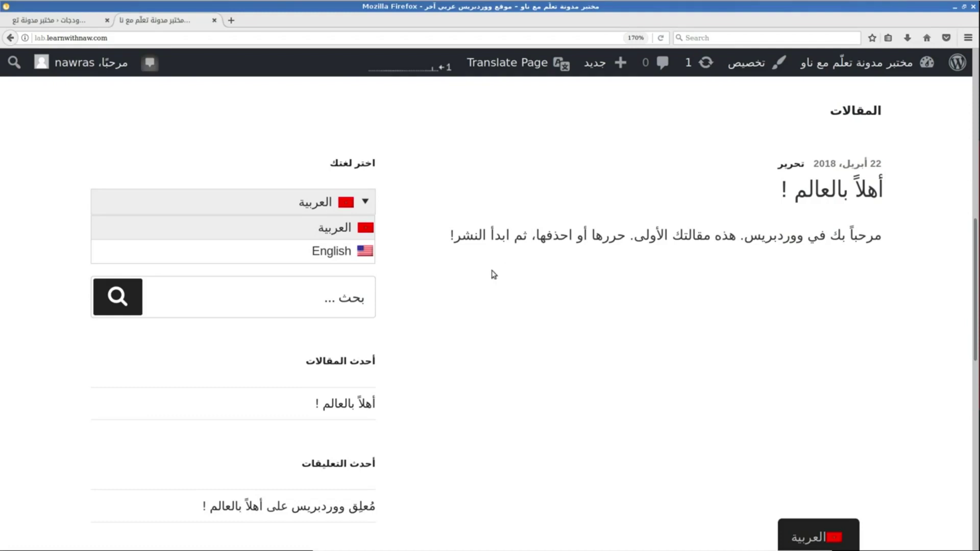
# Delete the language-switcher shortcode text widget from the sidebar widgets.
pyautogui.click(63, 28)
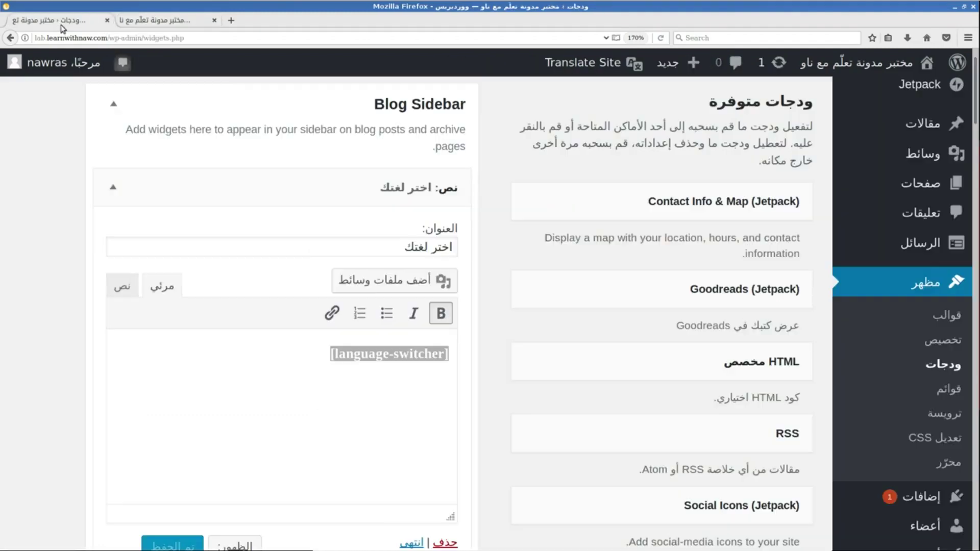
pyautogui.moveTo(318, 356); pyautogui.dragTo(441, 342)
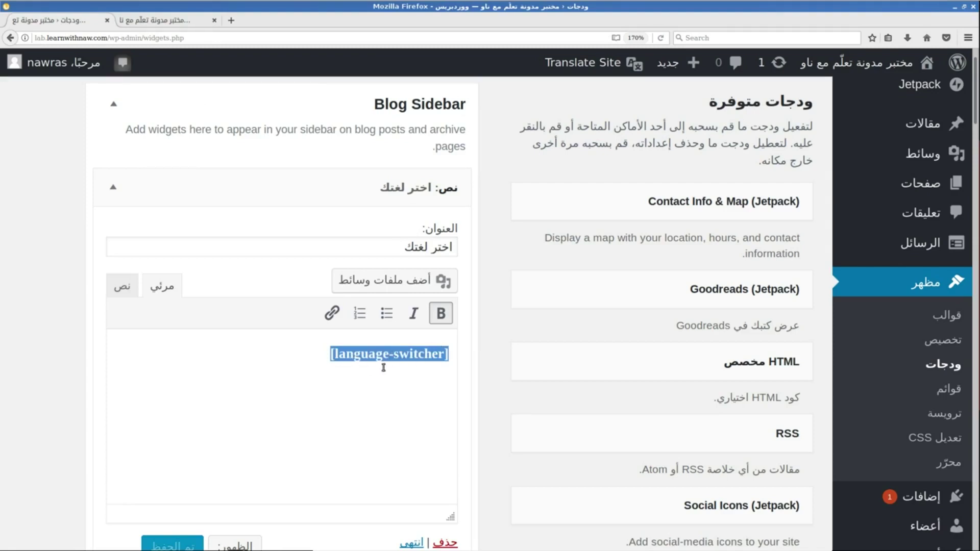
pyautogui.click(56, 324)
pyautogui.scroll(-2, 55, 324)
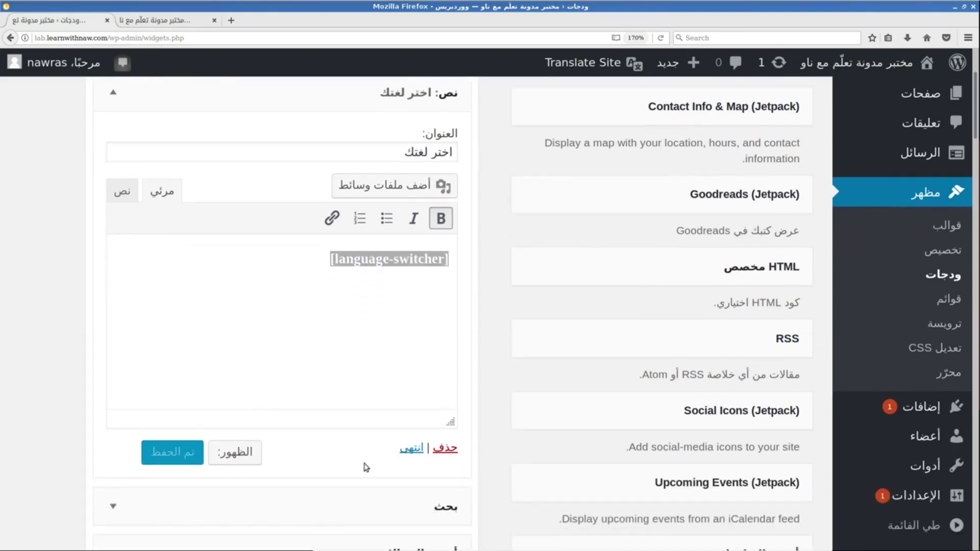
pyautogui.click(451, 453)
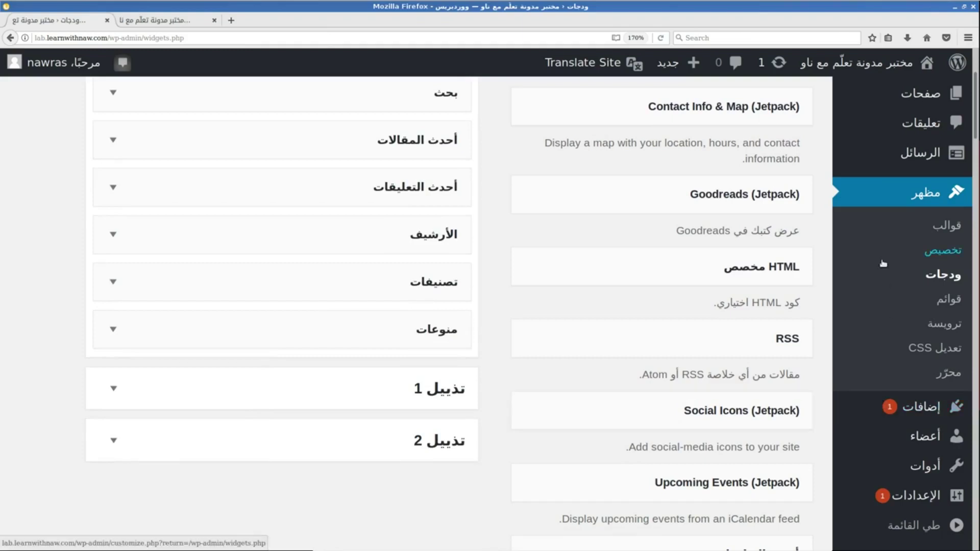
# Create a new menu named العلوية and assign it to the Top Menu location.
pyautogui.click(941, 303)
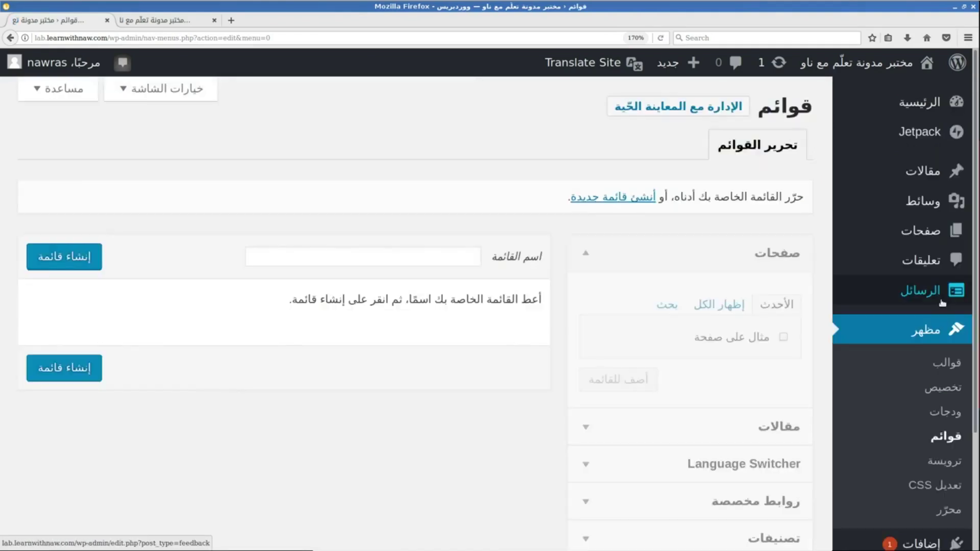
pyautogui.click(631, 251)
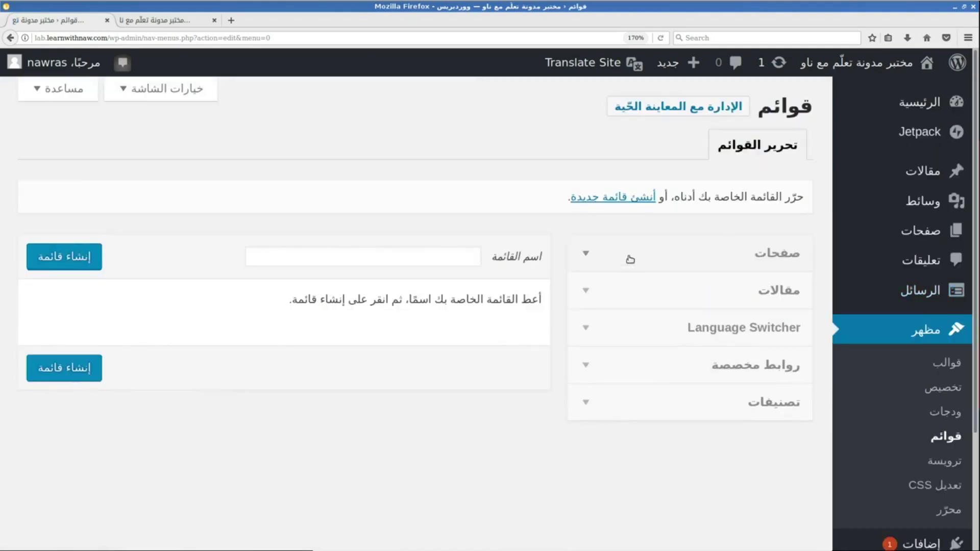
pyautogui.click(623, 197)
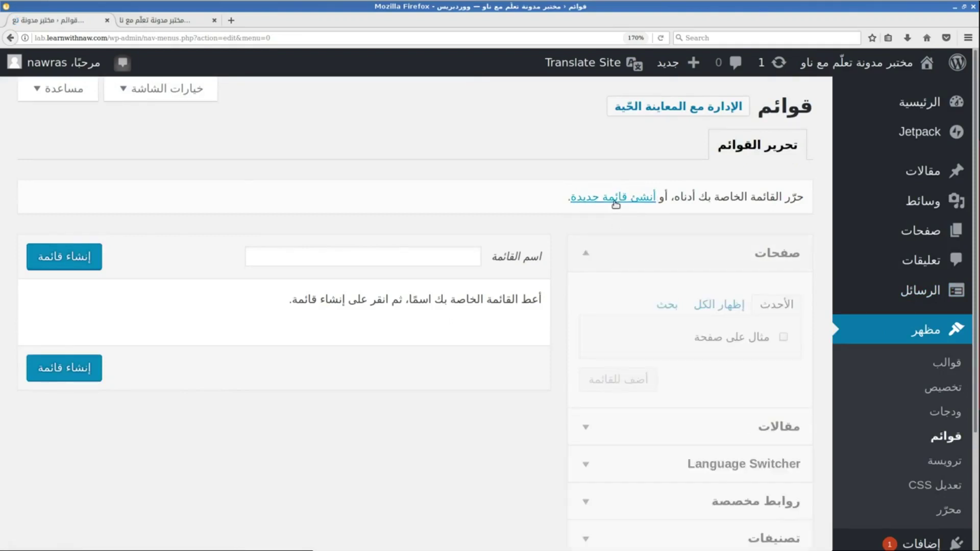
pyautogui.click(433, 262)
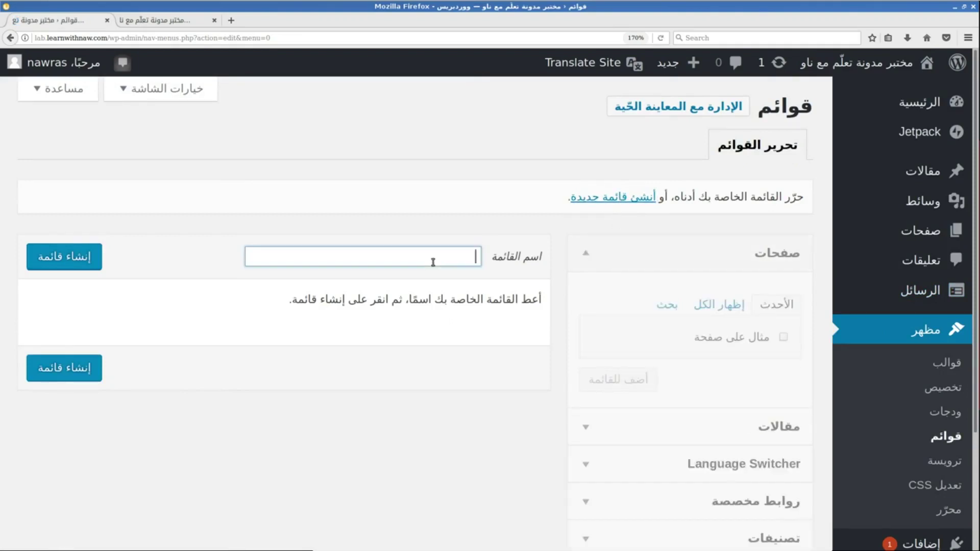
pyautogui.click(75, 260)
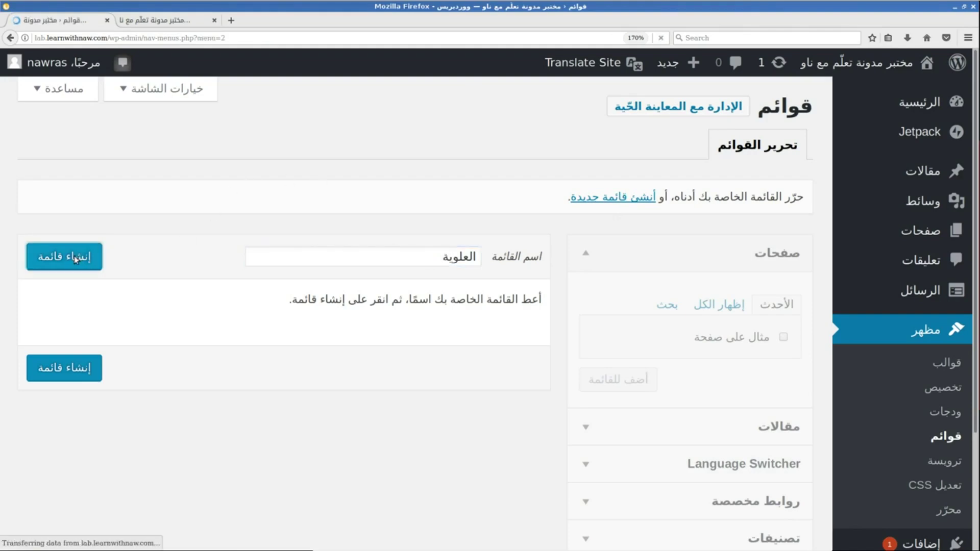
pyautogui.click(432, 455)
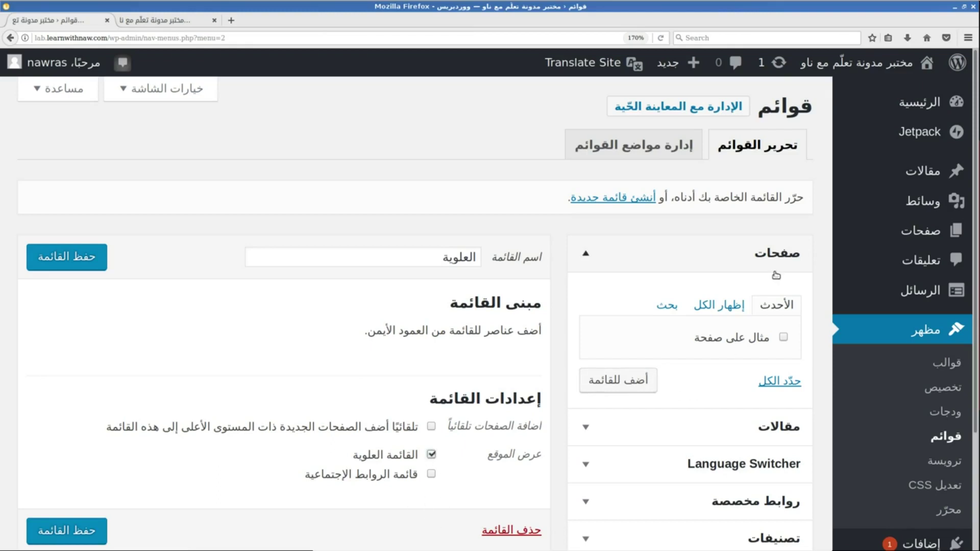
# Add Current Language, English and Arabic language-switcher items to the العلوية menu.
pyautogui.click(587, 258)
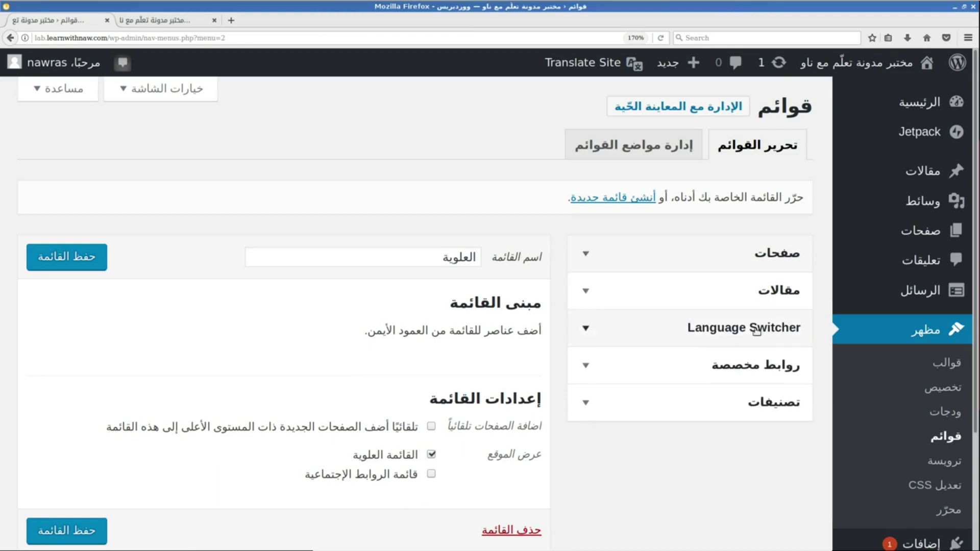
pyautogui.click(620, 336)
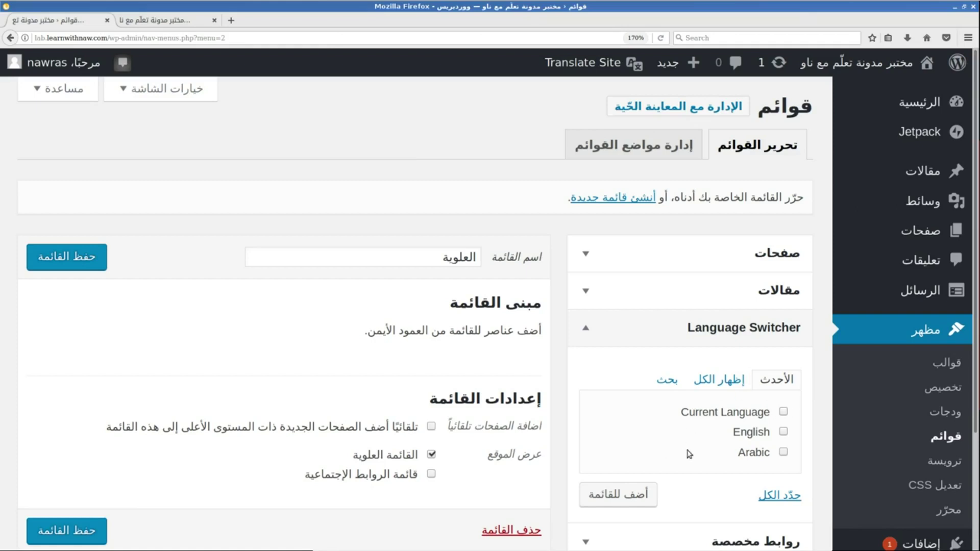
pyautogui.click(620, 494)
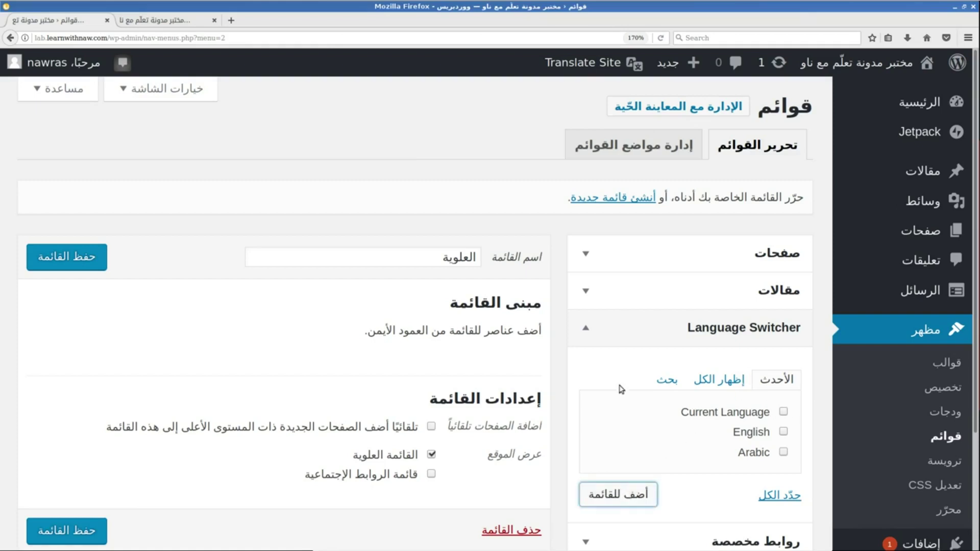
pyautogui.scroll(-2, 646, 362)
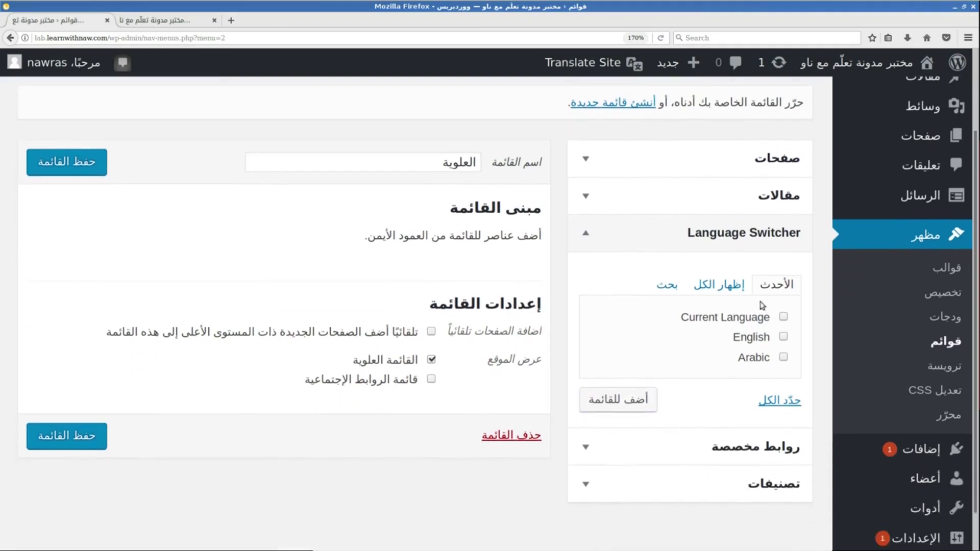
pyautogui.click(784, 317)
pyautogui.click(784, 337)
pyautogui.click(783, 356)
pyautogui.click(613, 407)
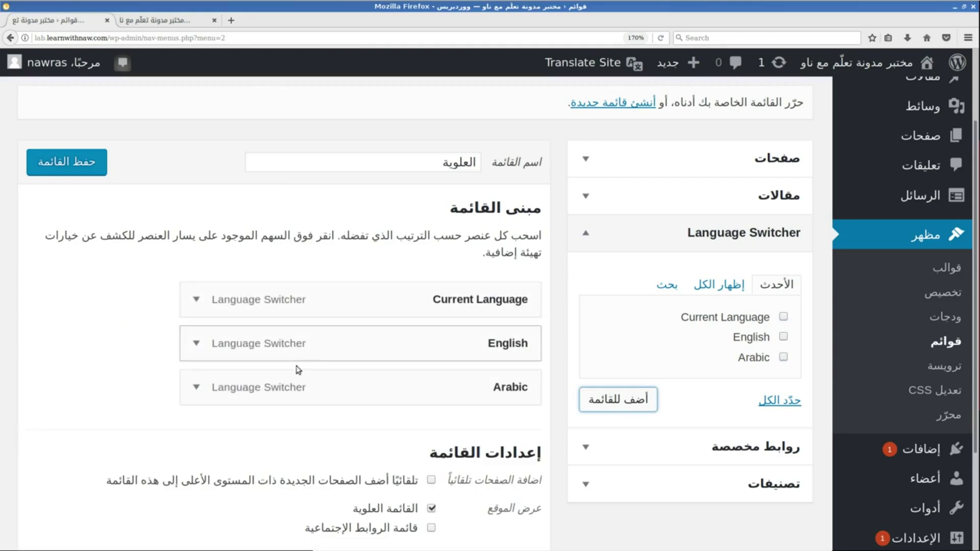
# Relabel the Arabic menu item to العربية and save the menu.
pyautogui.click(194, 300)
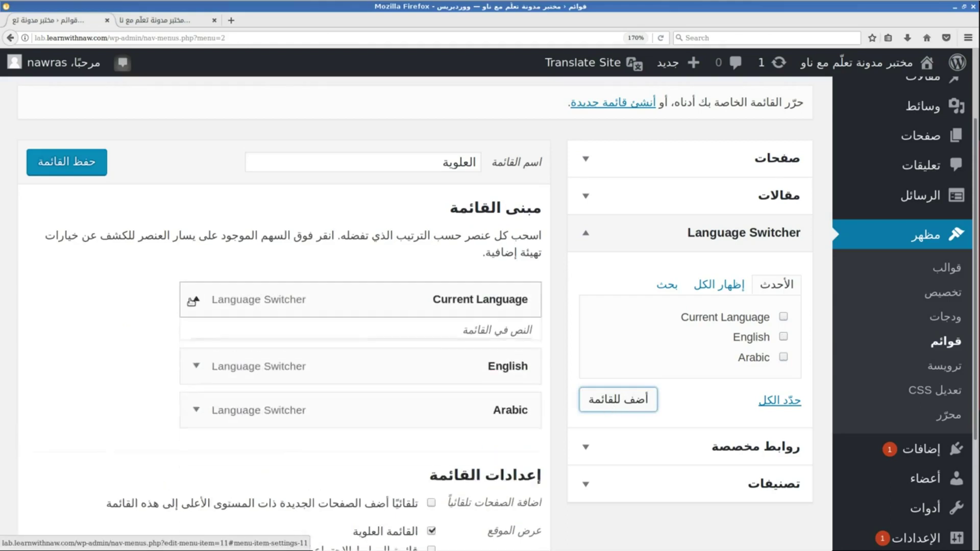
pyautogui.click(195, 301)
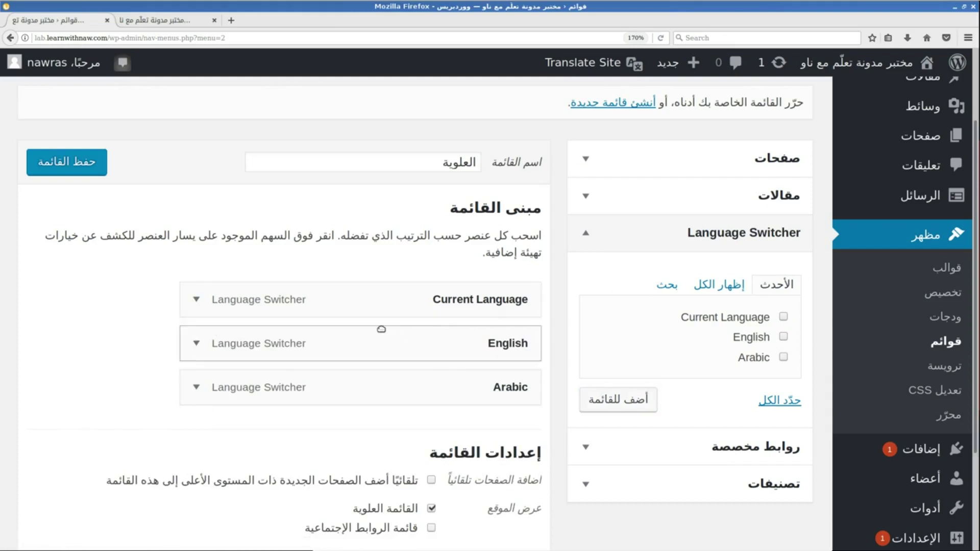
pyautogui.click(197, 342)
pyautogui.click(198, 343)
pyautogui.click(188, 385)
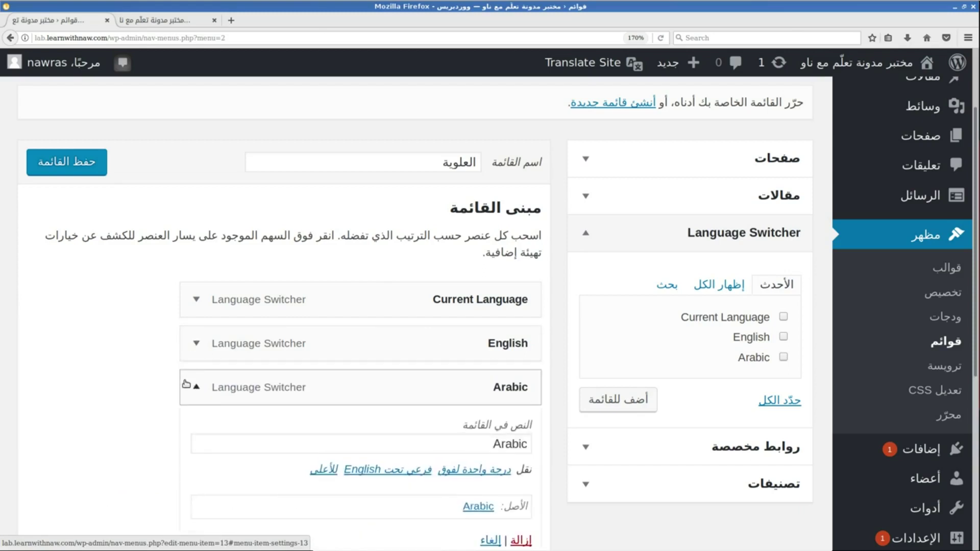
pyautogui.click(190, 386)
pyautogui.click(196, 389)
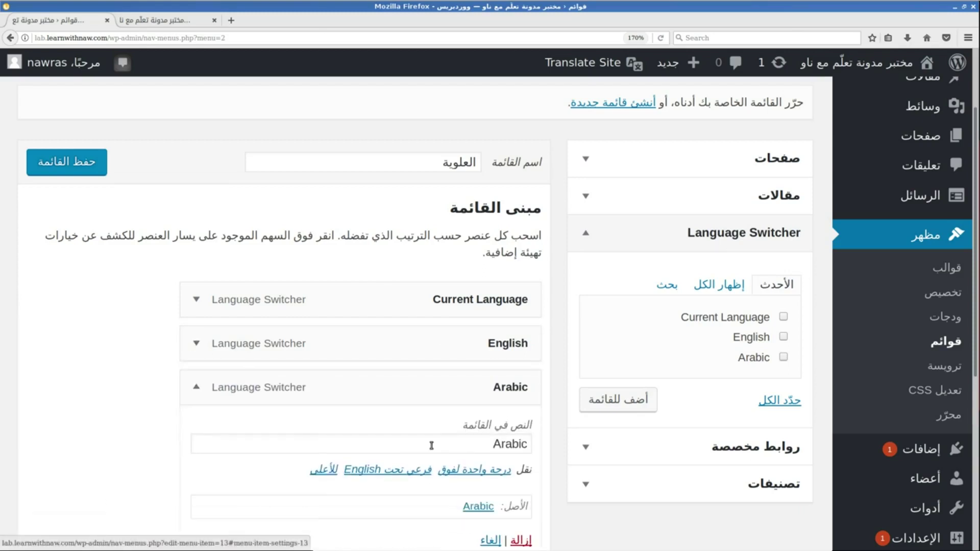
pyautogui.moveTo(460, 448); pyautogui.dragTo(574, 449)
pyautogui.write('ل')
pyautogui.press('BackSpace')
pyautogui.write('العربية')
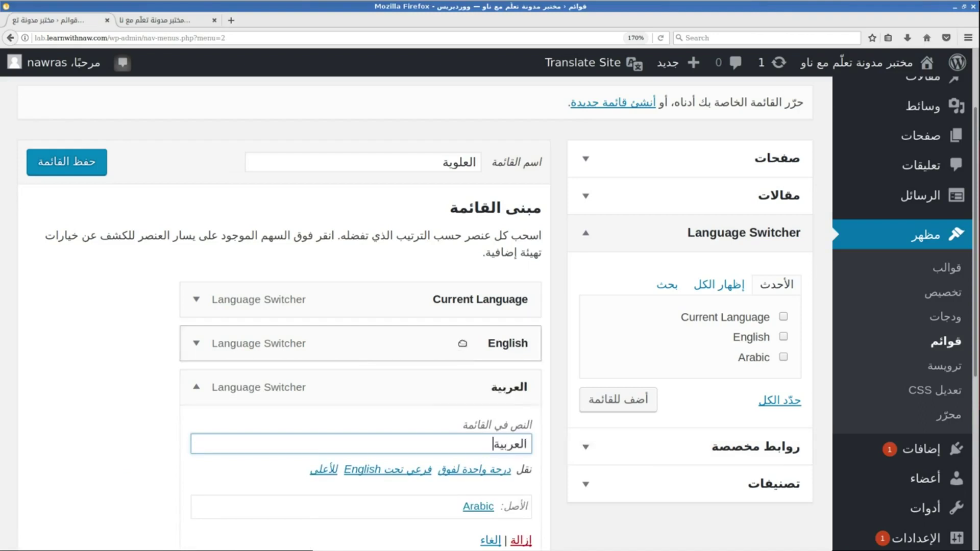
pyautogui.click(74, 160)
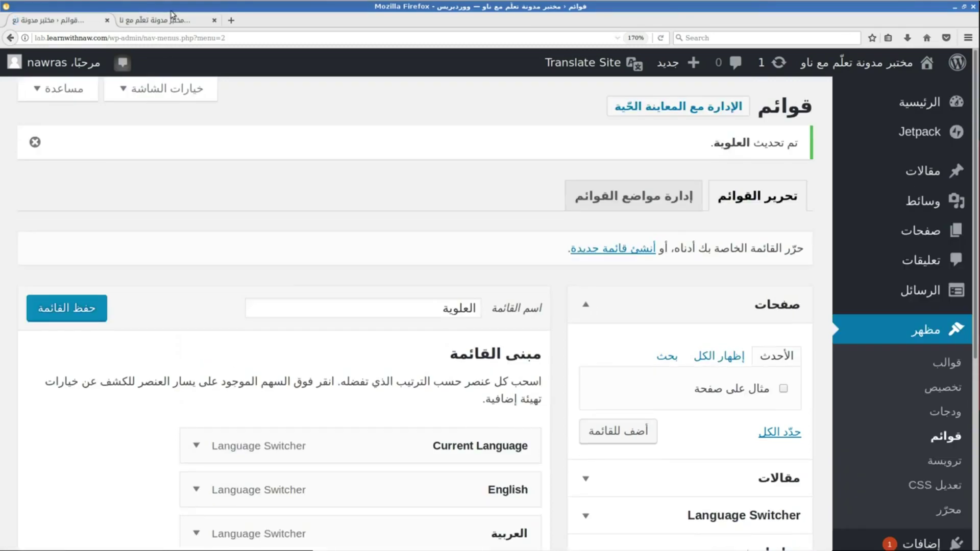
pyautogui.click(171, 14)
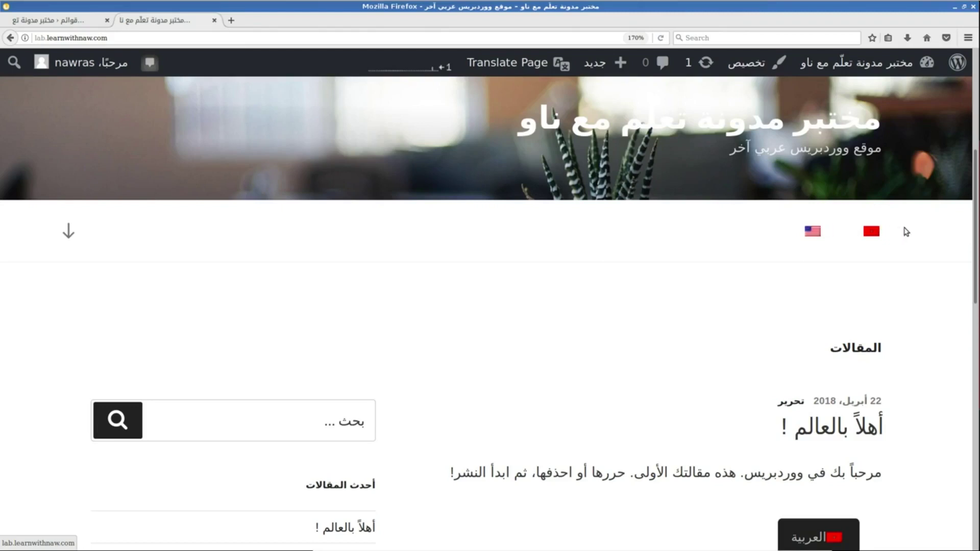
# Preview the site in English through the flag switcher, then switch back to Arabic.
pyautogui.click(811, 233)
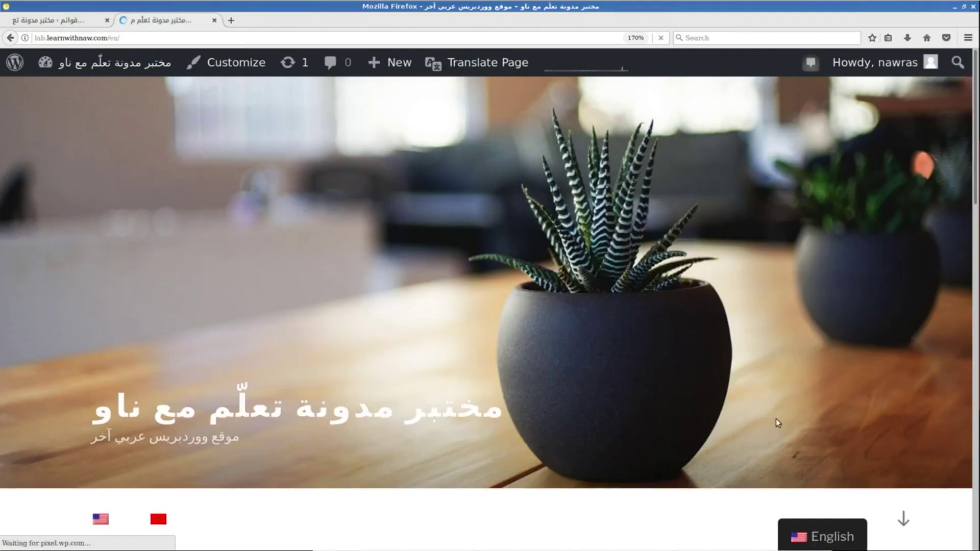
pyautogui.scroll(-3, 776, 418)
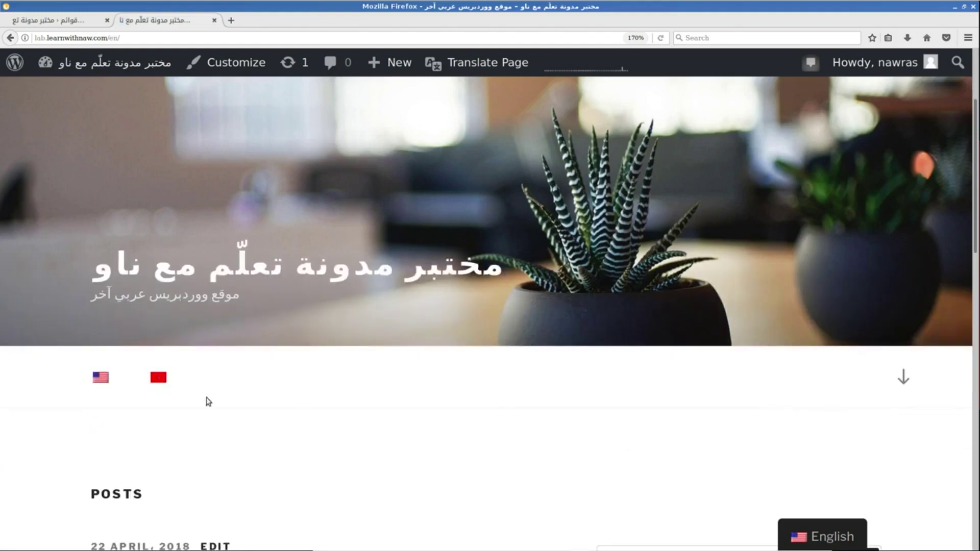
pyautogui.click(158, 378)
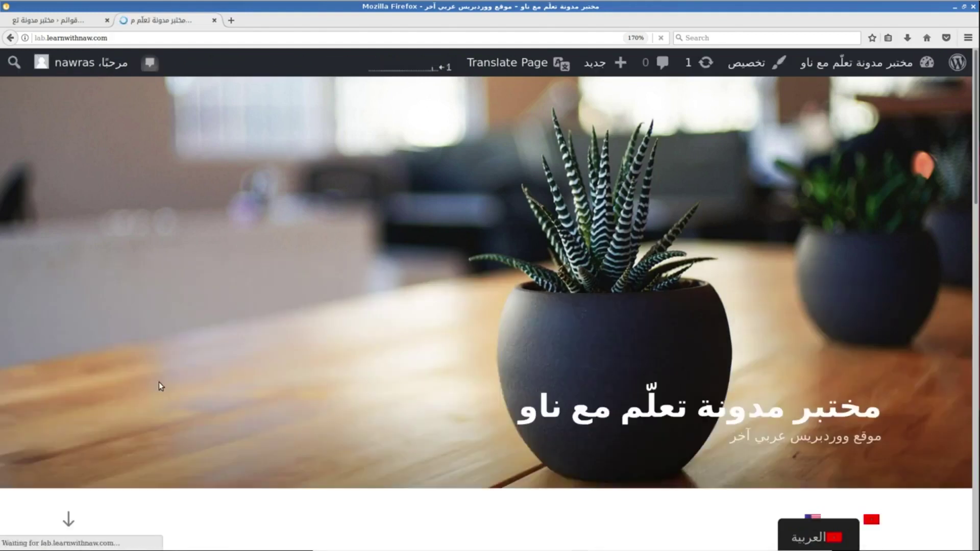
# Reload the front page with F5 to check the new flag menu switcher.
pyautogui.click(88, 22)
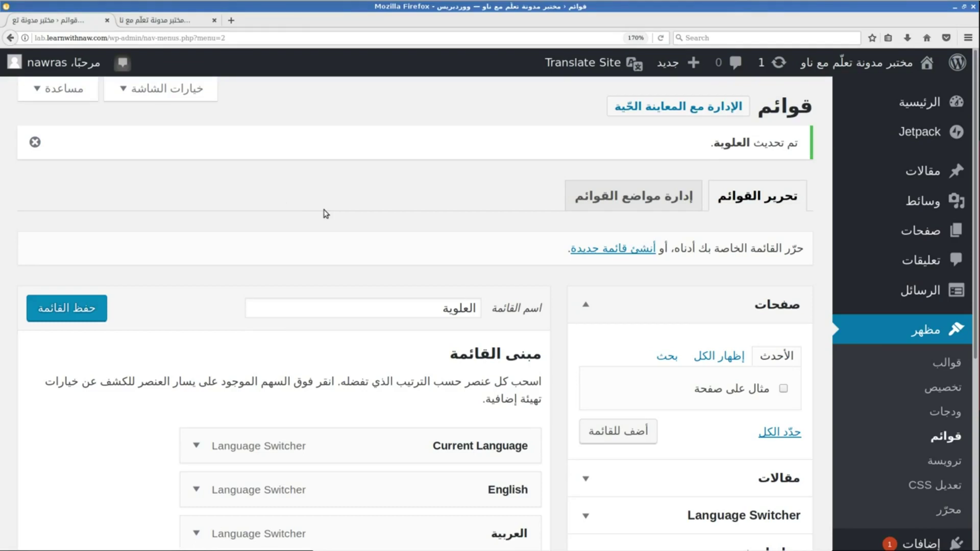
pyautogui.scroll(-5, 326, 213)
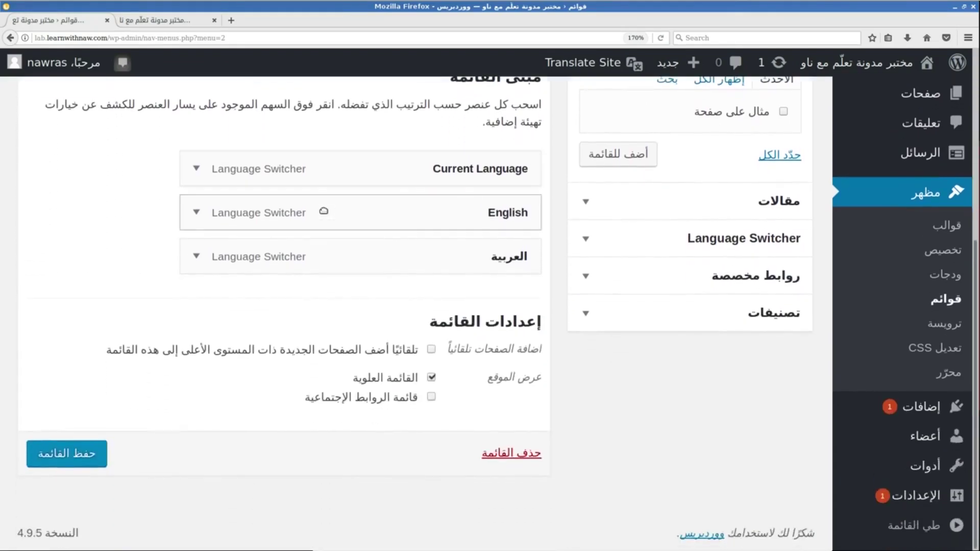
pyautogui.click(158, 20)
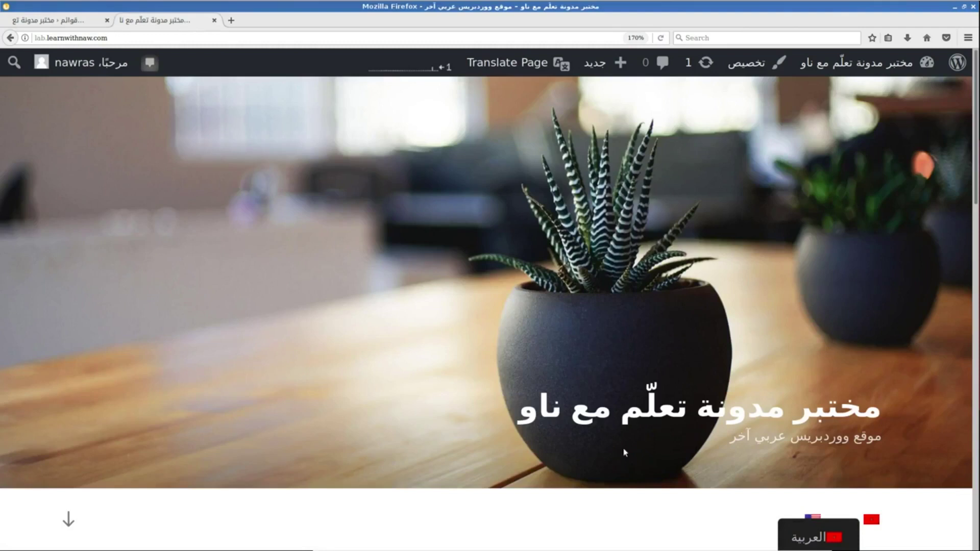
pyautogui.press('F5')
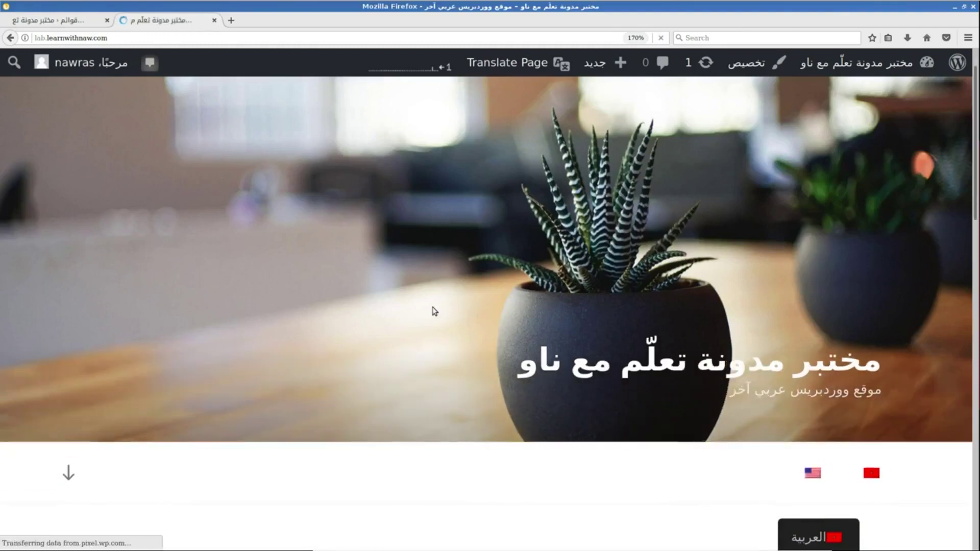
pyautogui.scroll(-3, 434, 311)
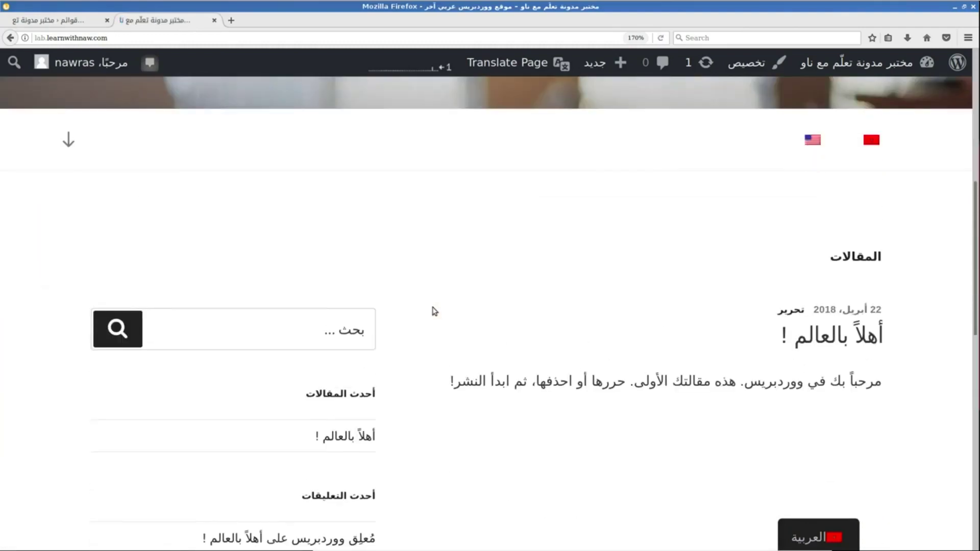
pyautogui.scroll(2, 434, 311)
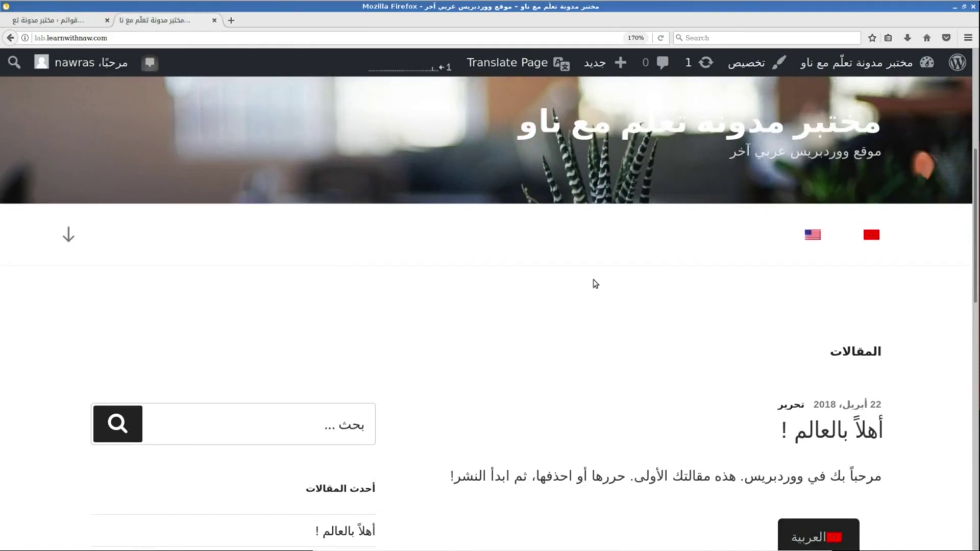
# Open the TranslatePress editor on the Arabic page and browse its translatable strings.
pyautogui.click(525, 70)
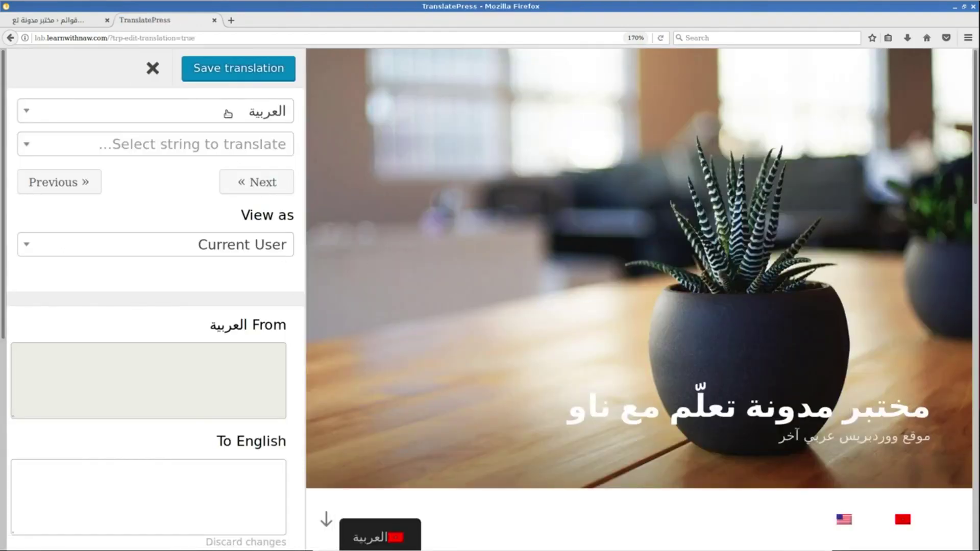
pyautogui.click(194, 106)
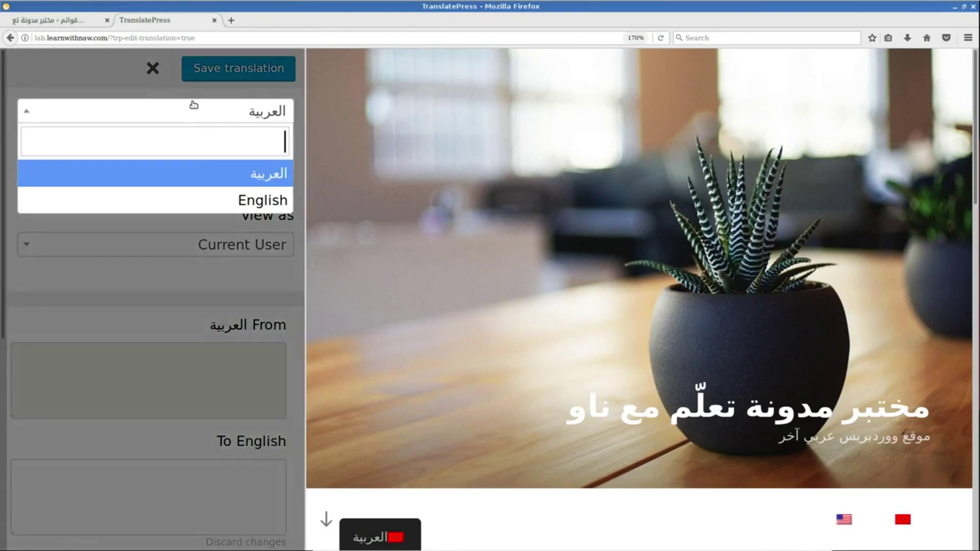
pyautogui.click(214, 174)
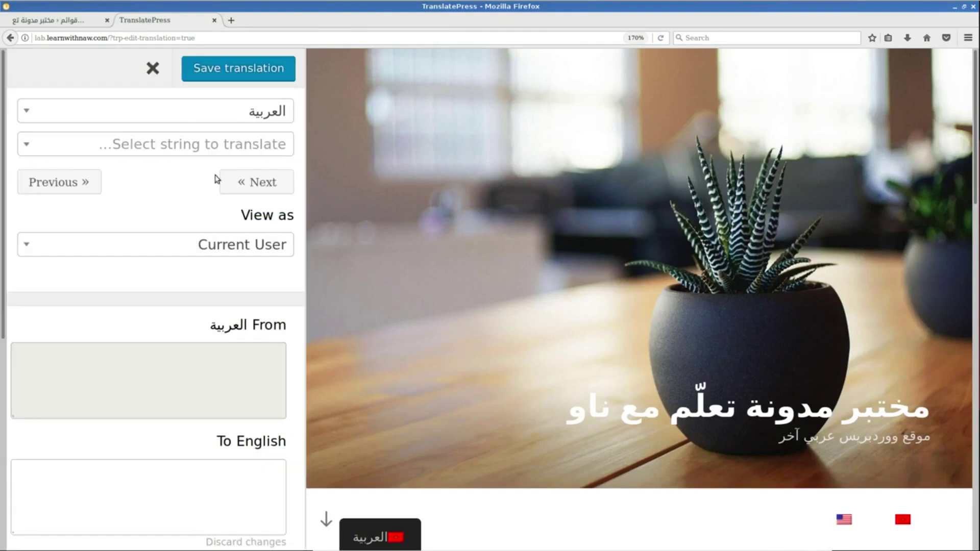
pyautogui.click(199, 148)
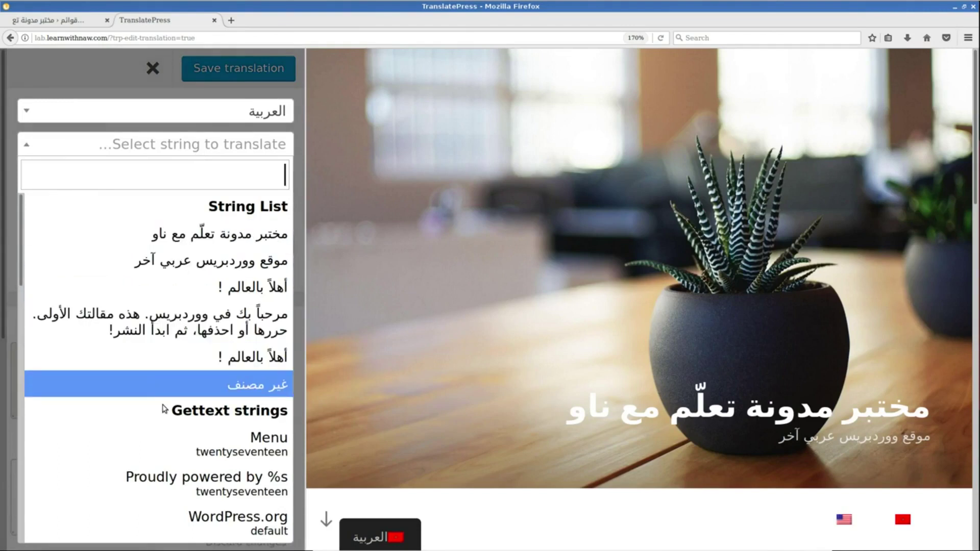
pyautogui.scroll(-5, 420, 198)
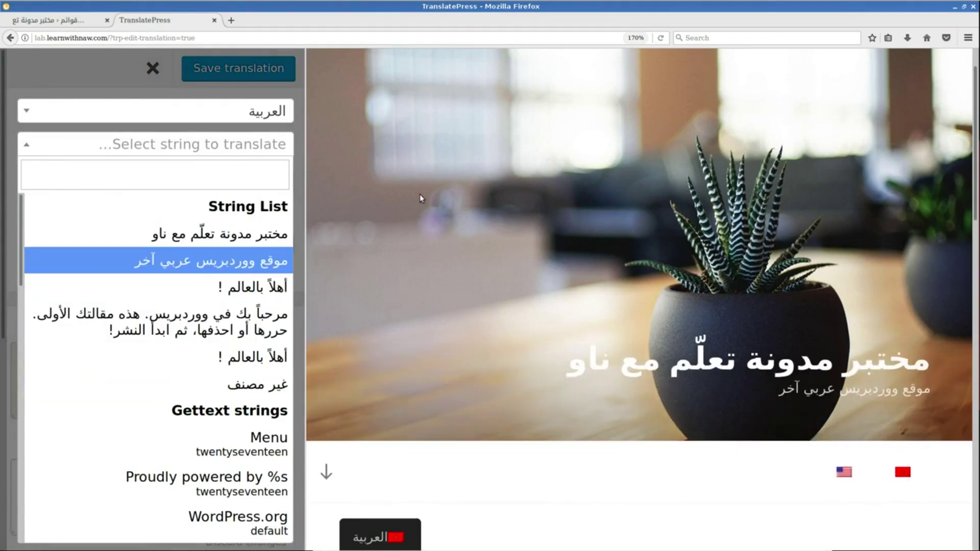
pyautogui.scroll(-6, 421, 199)
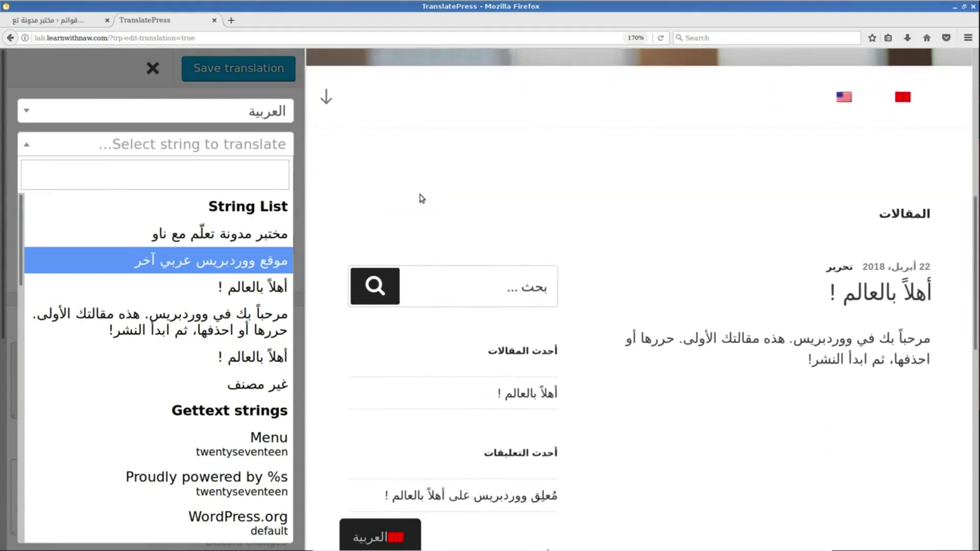
pyautogui.scroll(5, 422, 198)
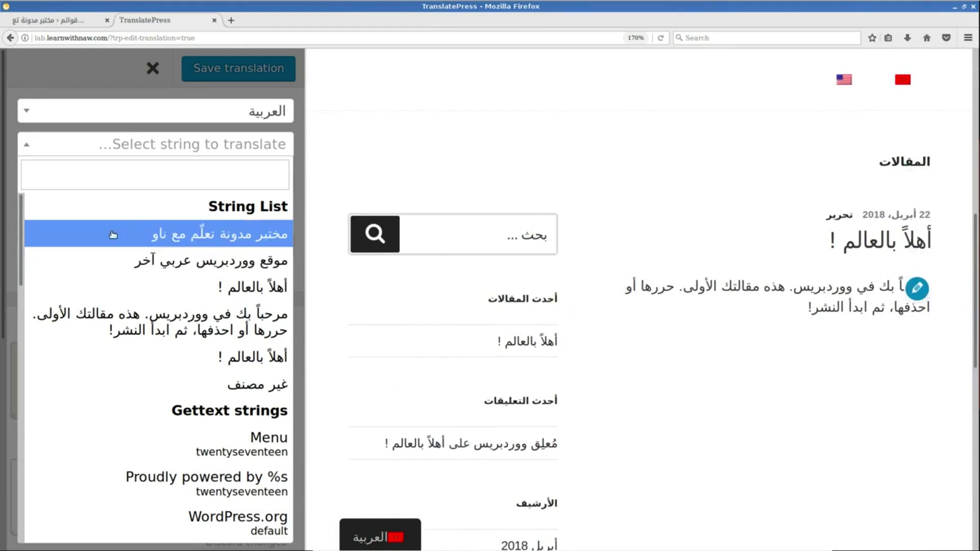
pyautogui.moveTo(22, 209)
pyautogui.mouseDown()
pyautogui.moveTo(8, 378)
pyautogui.moveTo(306, 229)
pyautogui.moveTo(706, 131)
pyautogui.mouseUp()
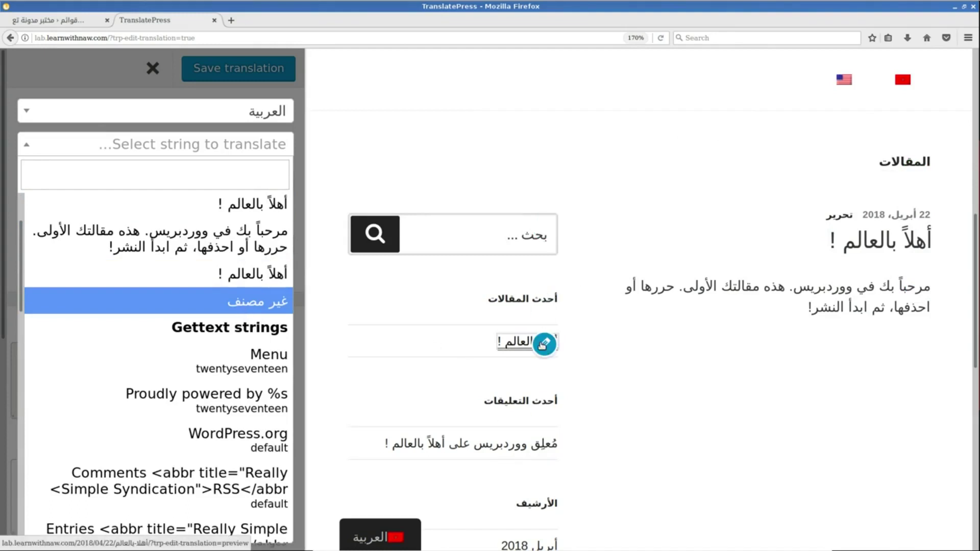
pyautogui.scroll(-5, 542, 346)
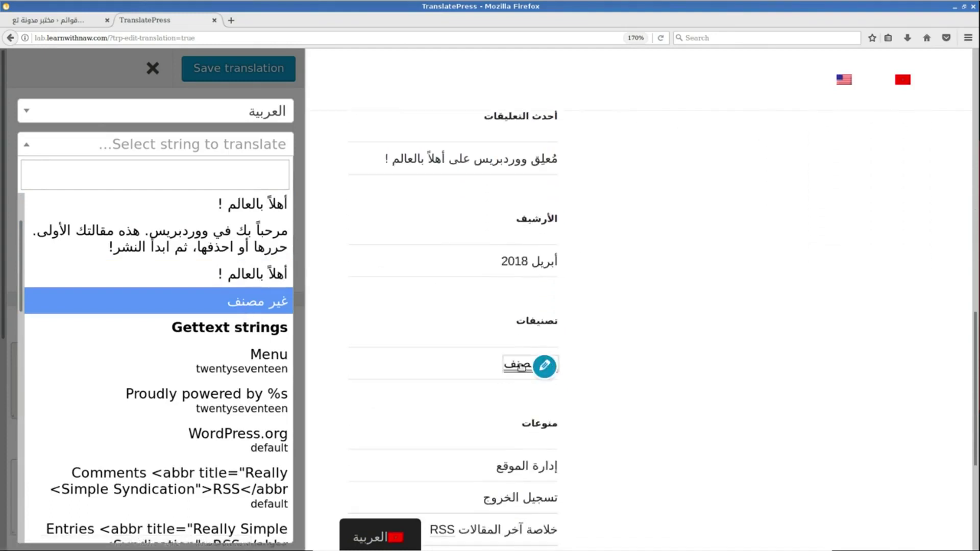
# Translate the غير مصنف string to English as 'None!', save it, and preview in English.
pyautogui.click(241, 303)
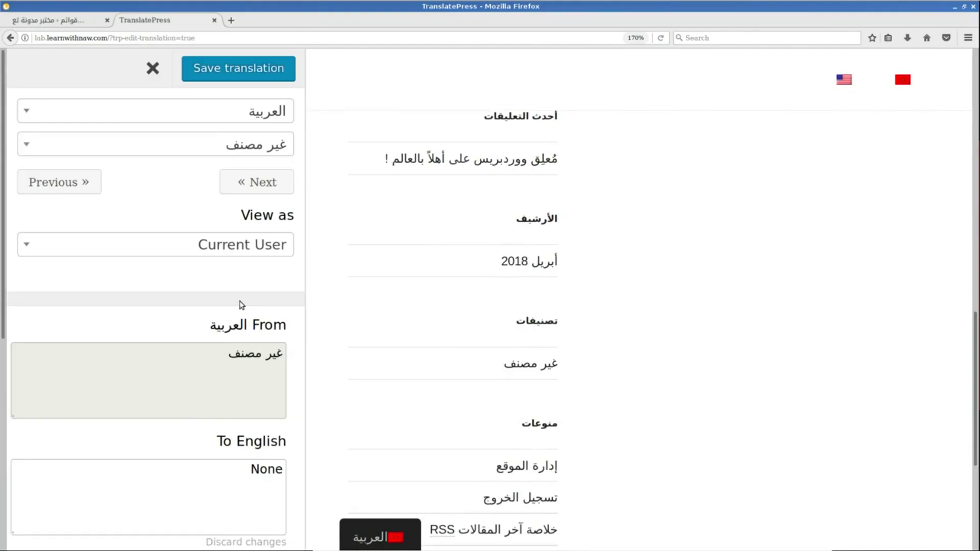
pyautogui.scroll(-3, 117, 330)
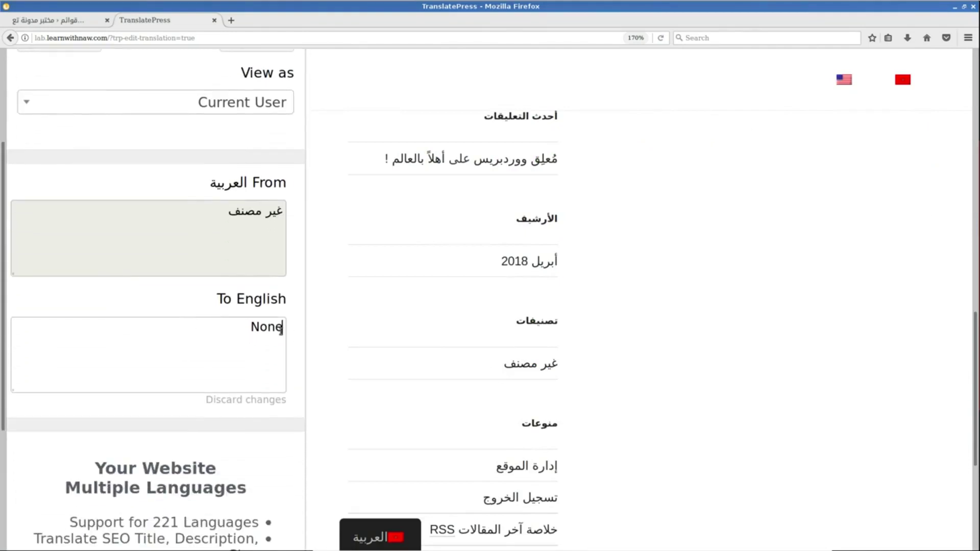
pyautogui.write('ب')
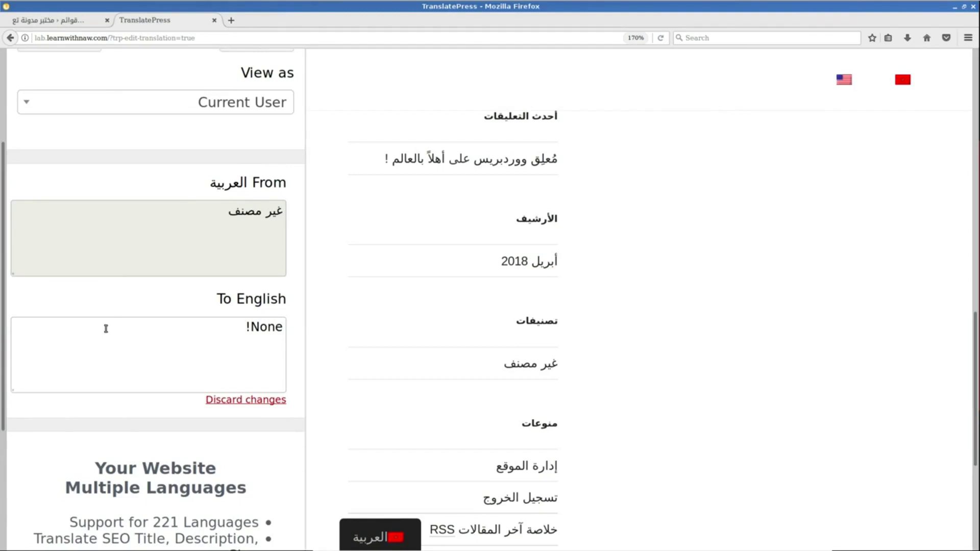
pyautogui.scroll(3, 113, 298)
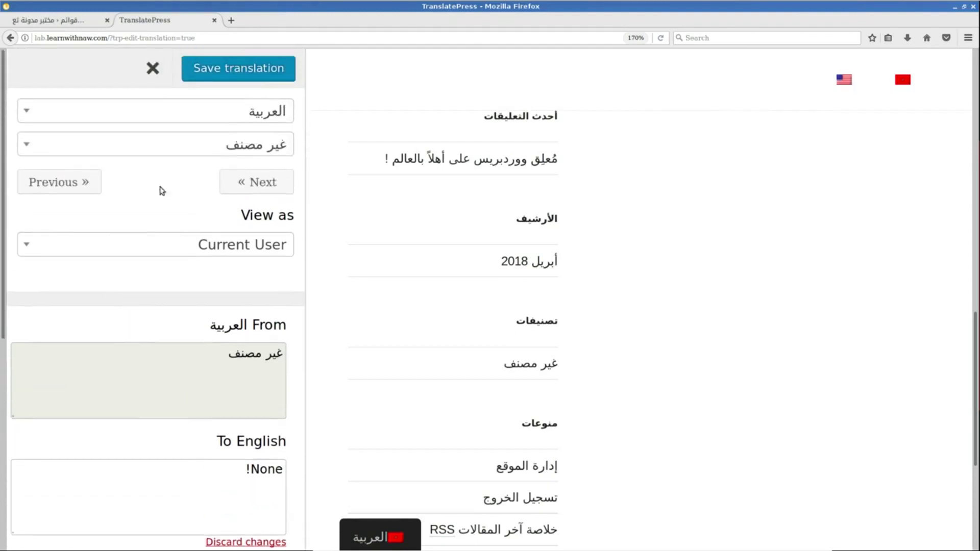
pyautogui.click(243, 68)
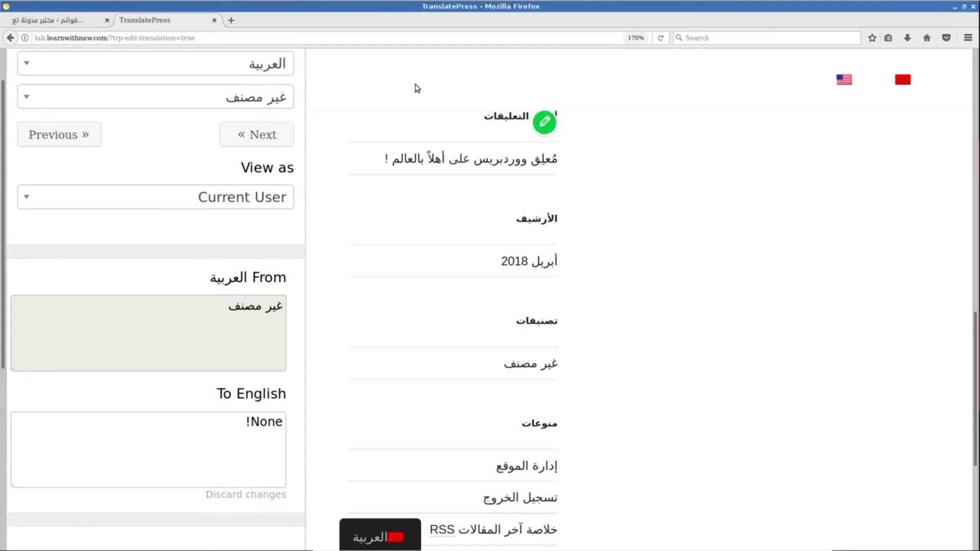
pyautogui.scroll(5, 652, 170)
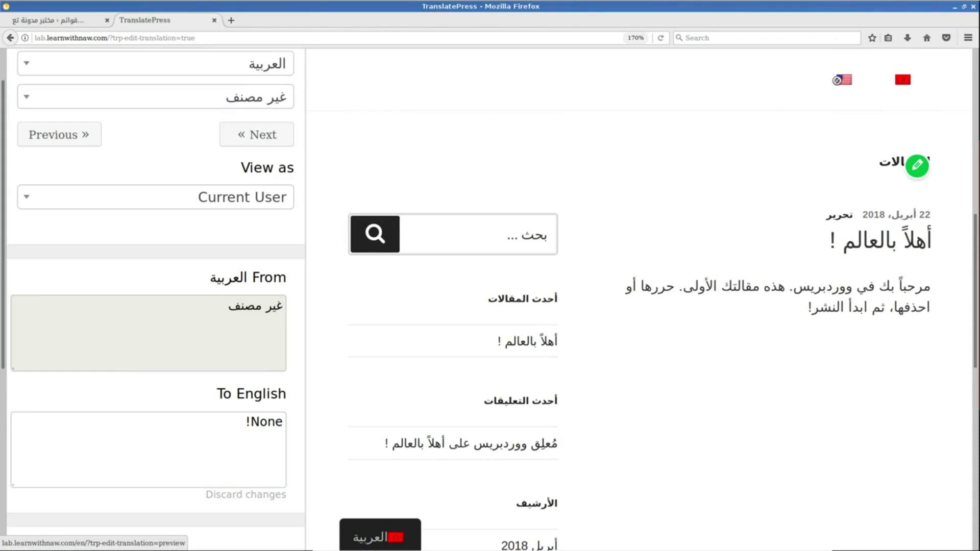
pyautogui.click(912, 81)
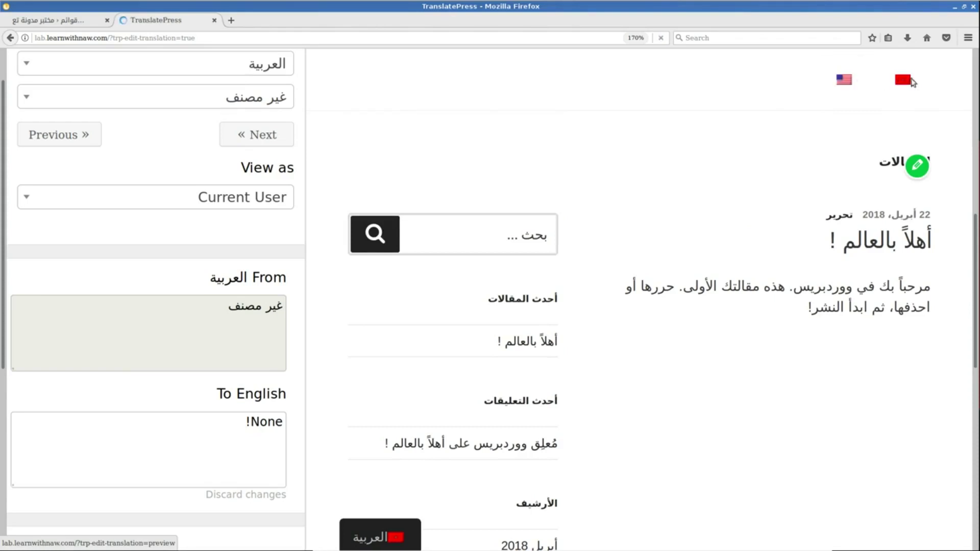
pyautogui.scroll(-8, 731, 208)
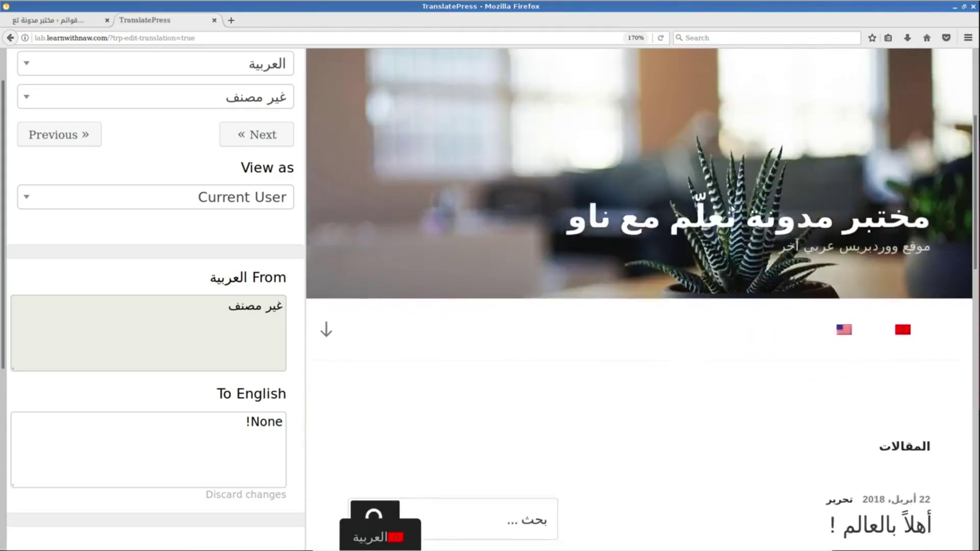
pyautogui.scroll(-6, 732, 208)
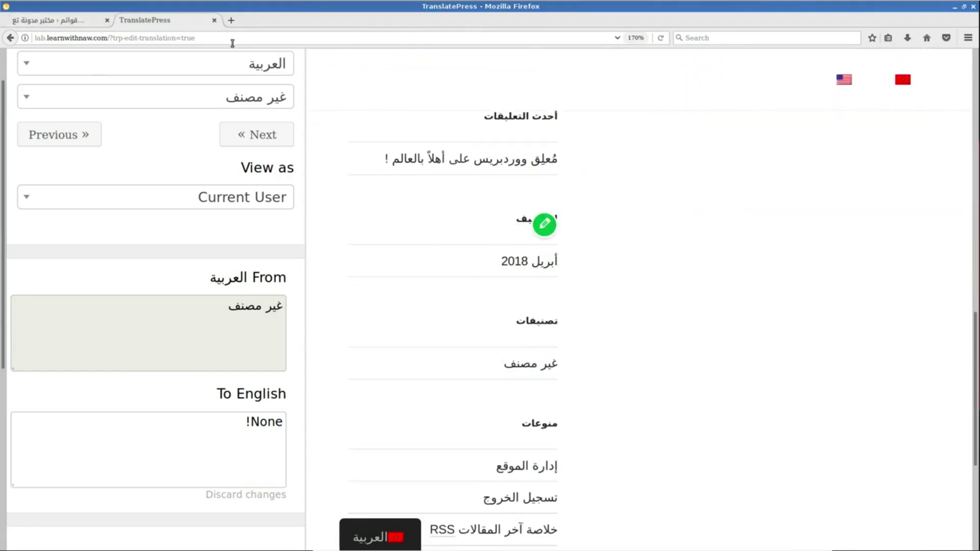
pyautogui.scroll(15, 425, 265)
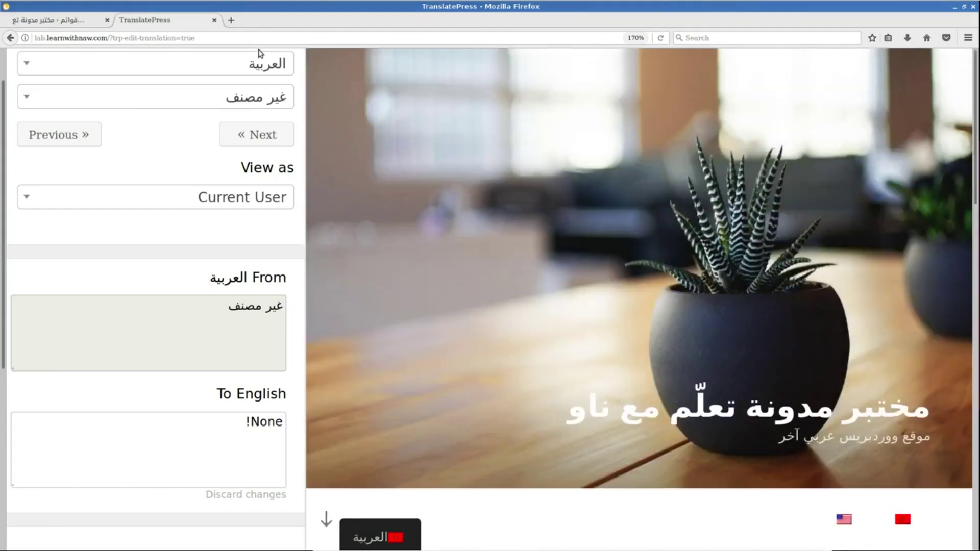
pyautogui.click(261, 53)
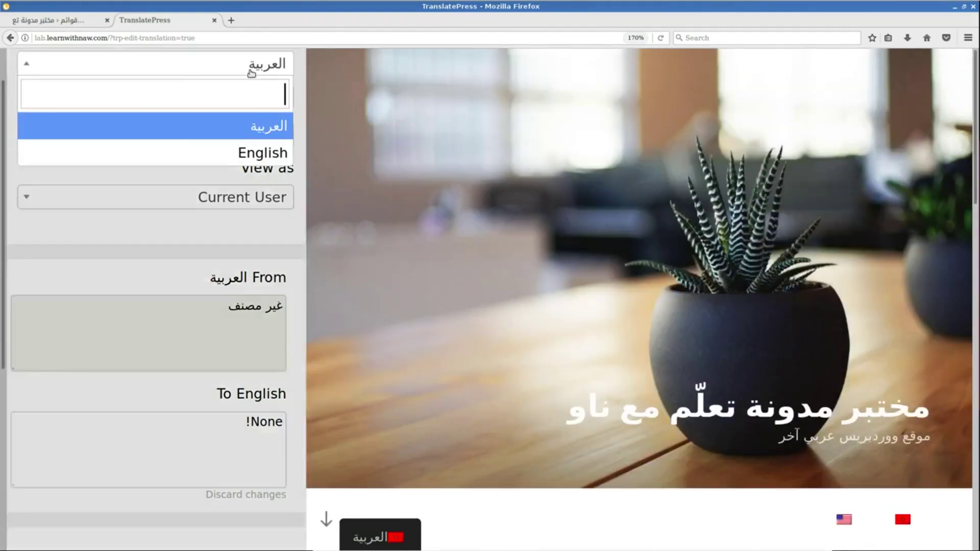
# Confirm the English preview shows the translated None! category label.
pyautogui.click(51, 151)
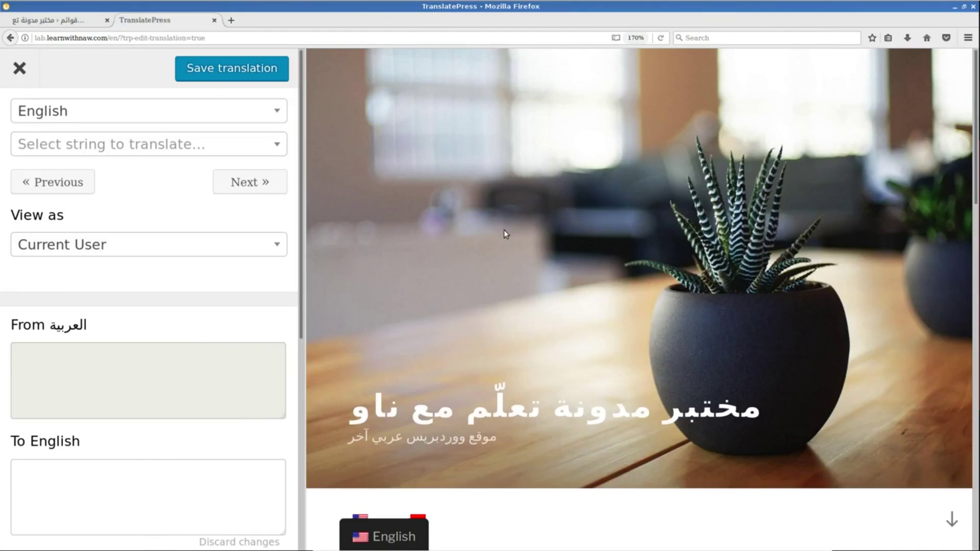
pyautogui.scroll(-10, 505, 232)
pyautogui.scroll(-4, 504, 233)
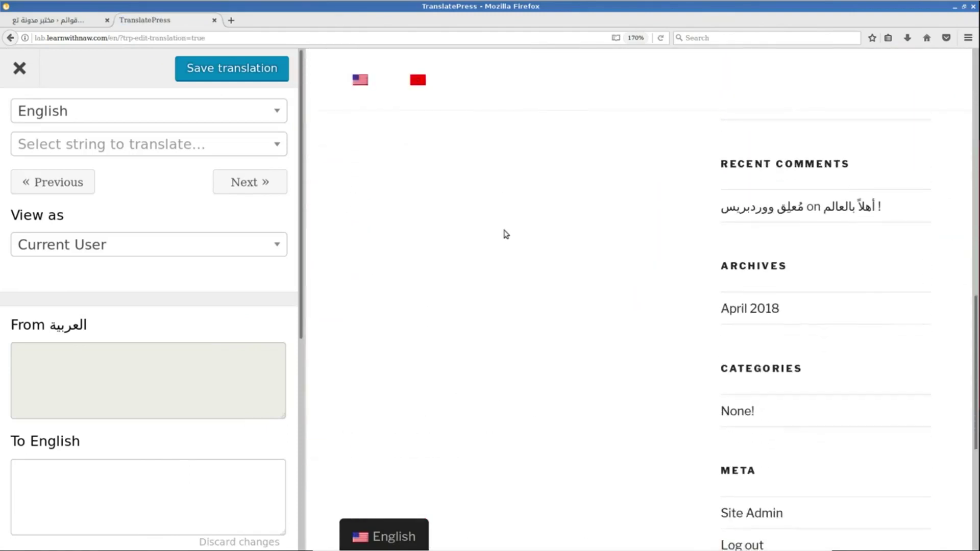
pyautogui.tripleClick(722, 271)
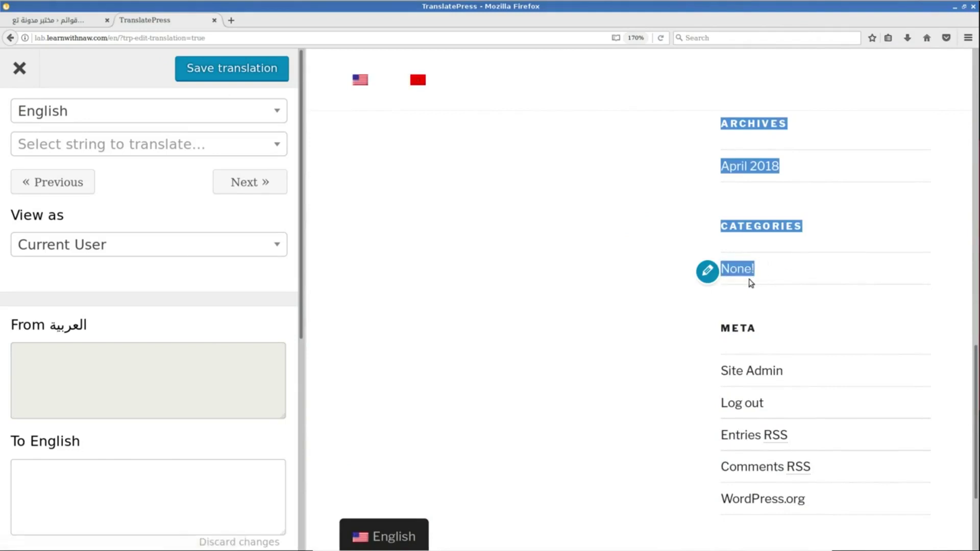
pyautogui.scroll(14, 750, 280)
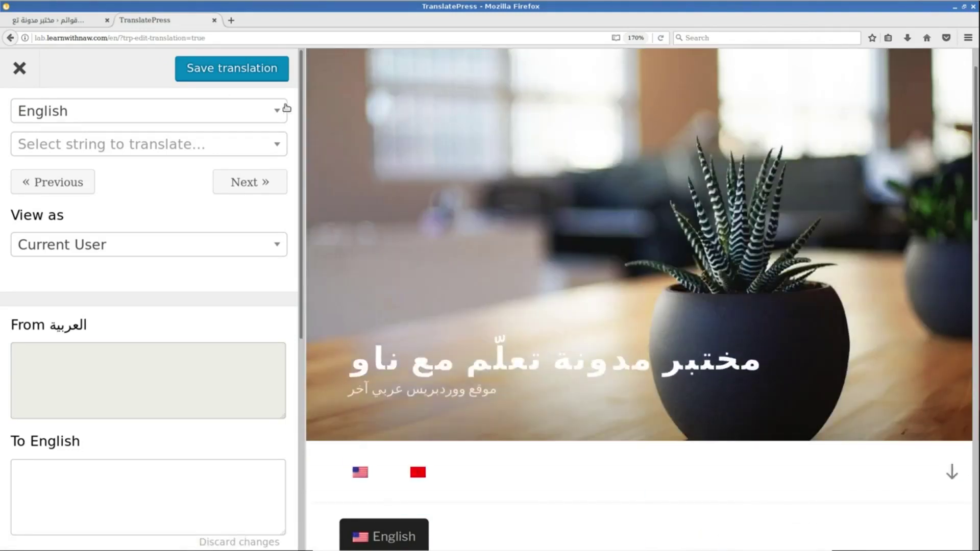
# Switch the editor back to Arabic and open the translatable string list.
pyautogui.click(287, 107)
pyautogui.click(197, 178)
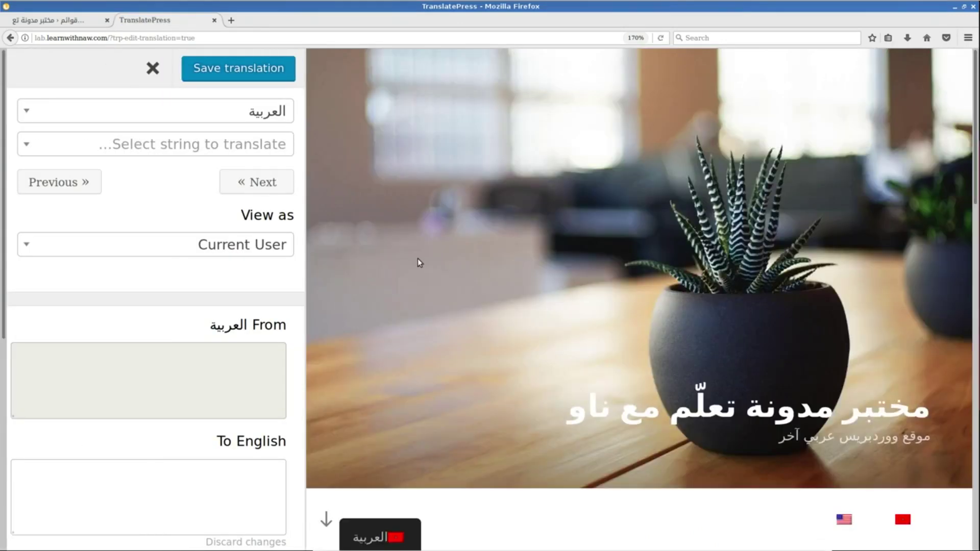
pyautogui.moveTo(578, 421)
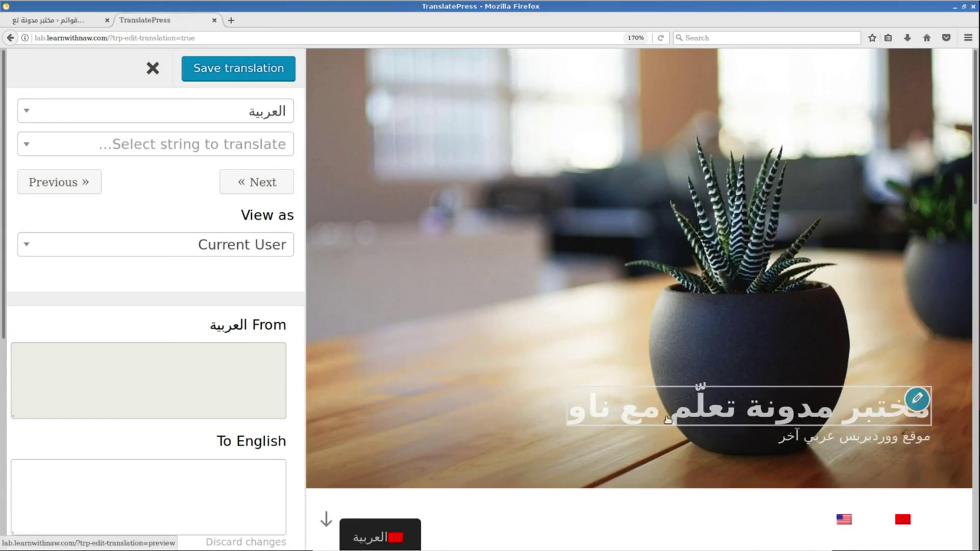
pyautogui.click(179, 144)
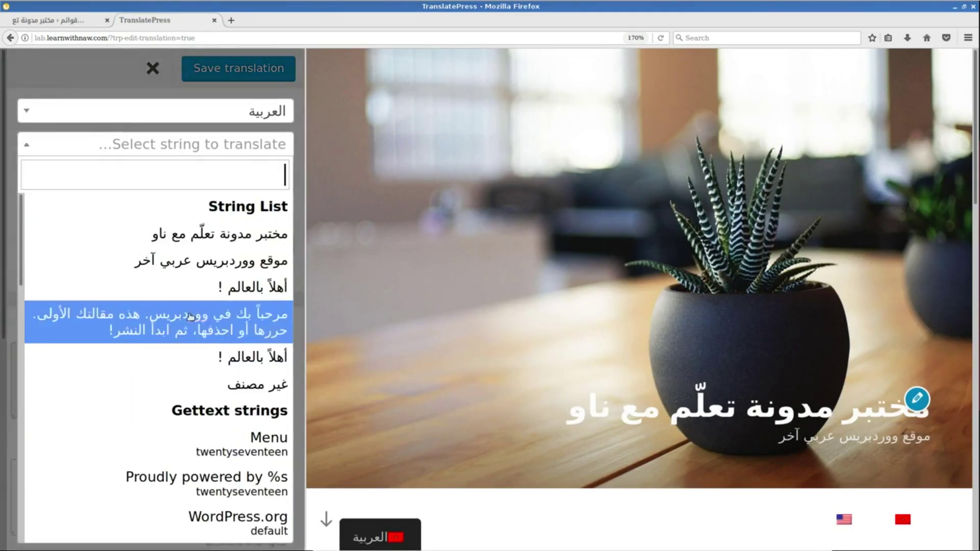
# Translate the Arabic site title to 'LWN's Lab', save it, and preview the English header.
pyautogui.click(210, 227)
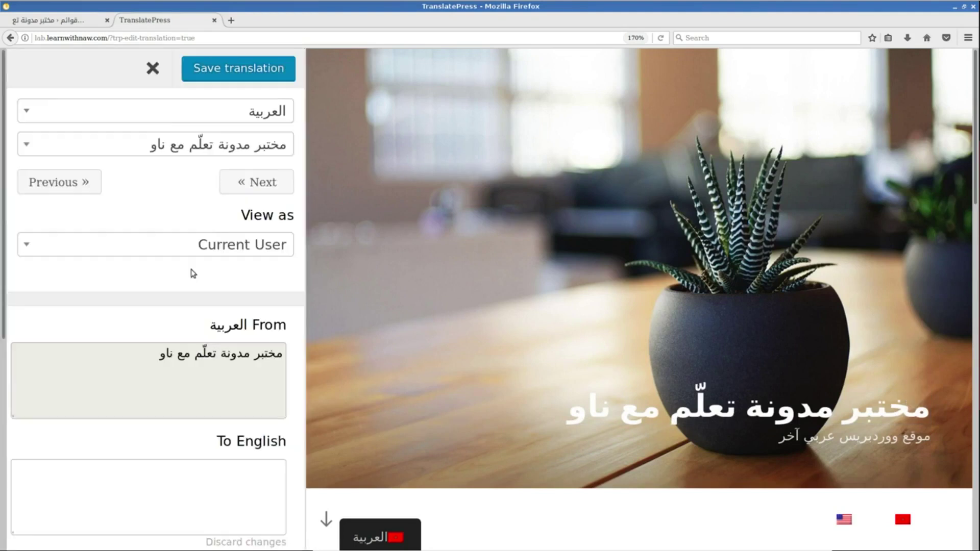
pyautogui.scroll(-3, 187, 200)
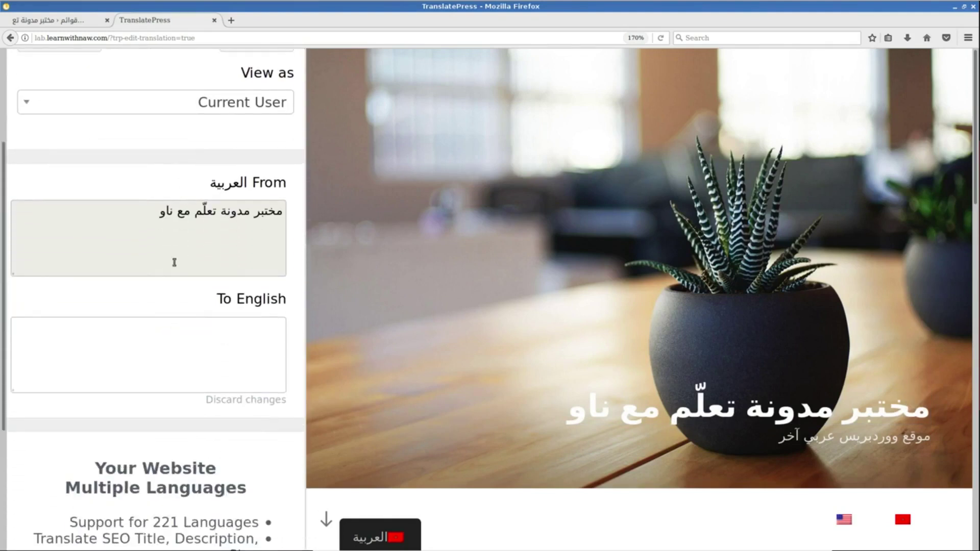
pyautogui.tripleClick(151, 216)
pyautogui.click(192, 346)
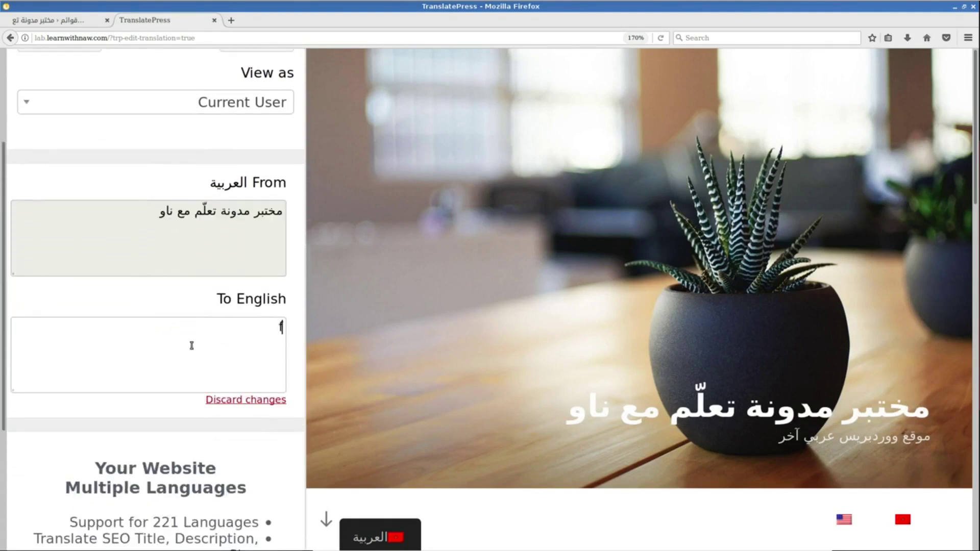
pyautogui.write("LWN's Lab")
pyautogui.scroll(3, 93, 173)
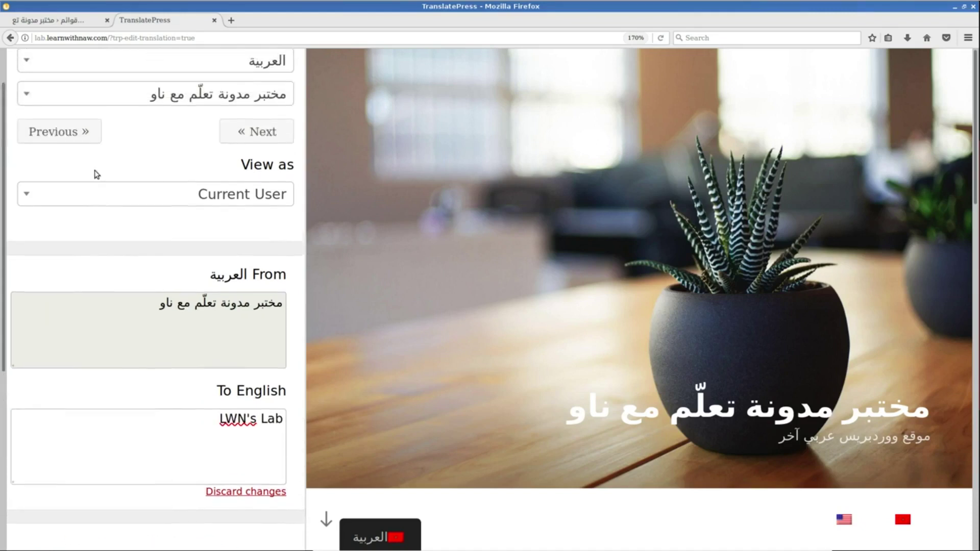
pyautogui.click(239, 76)
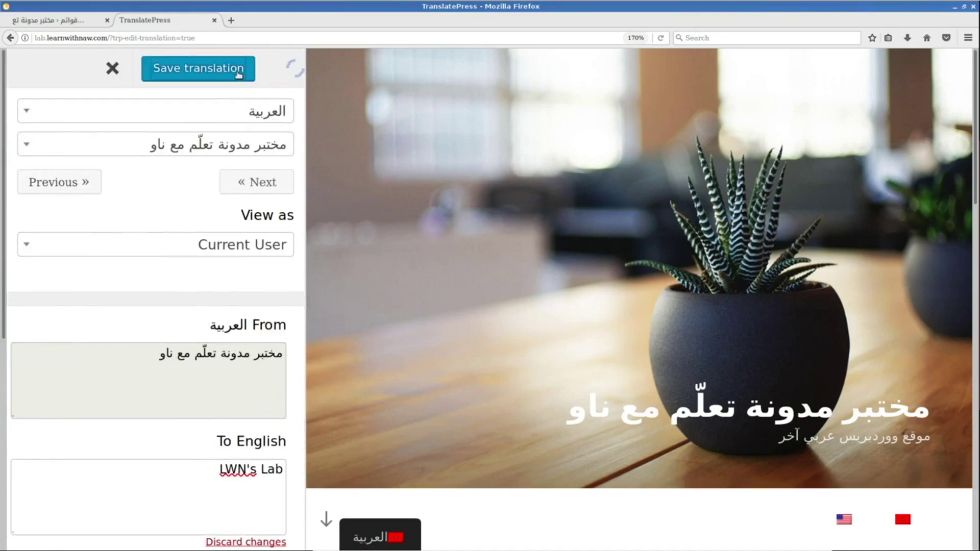
pyautogui.click(212, 111)
pyautogui.click(194, 200)
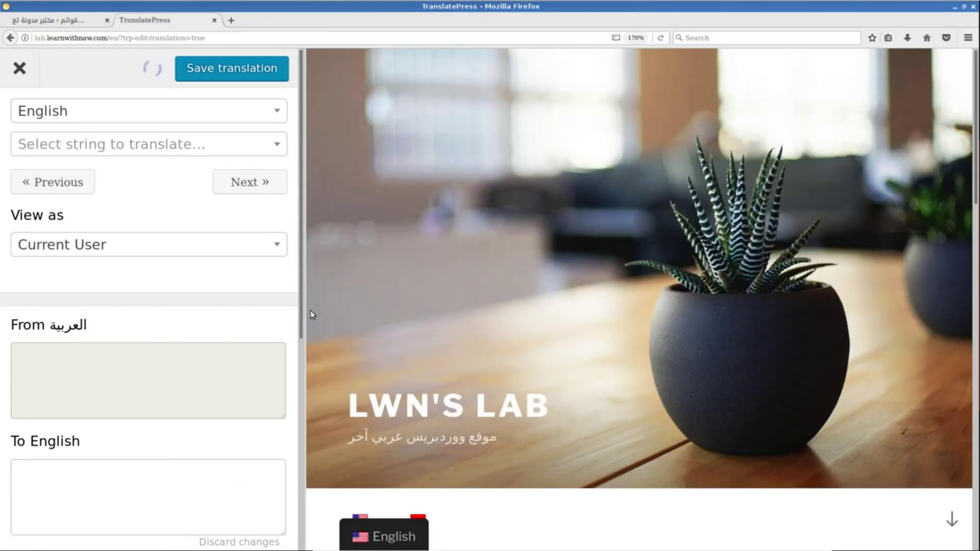
pyautogui.moveTo(397, 404)
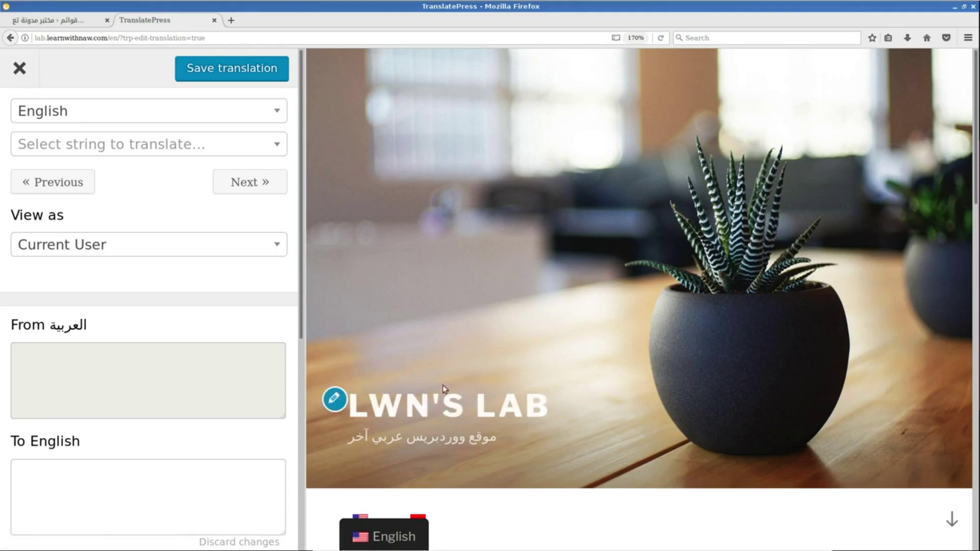
pyautogui.click(233, 116)
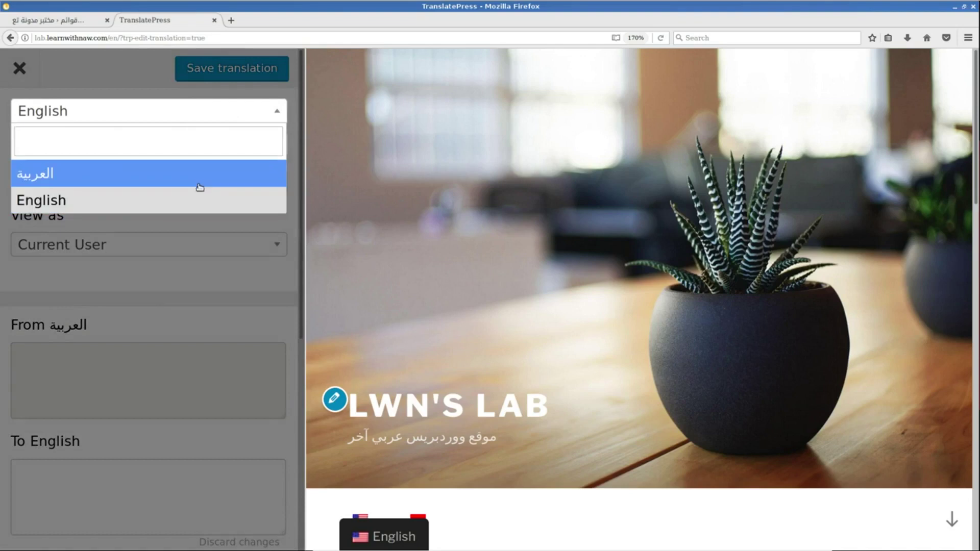
# Return the preview to Arabic, open the أهلاً بالعالم ! post and list its strings.
pyautogui.click(199, 176)
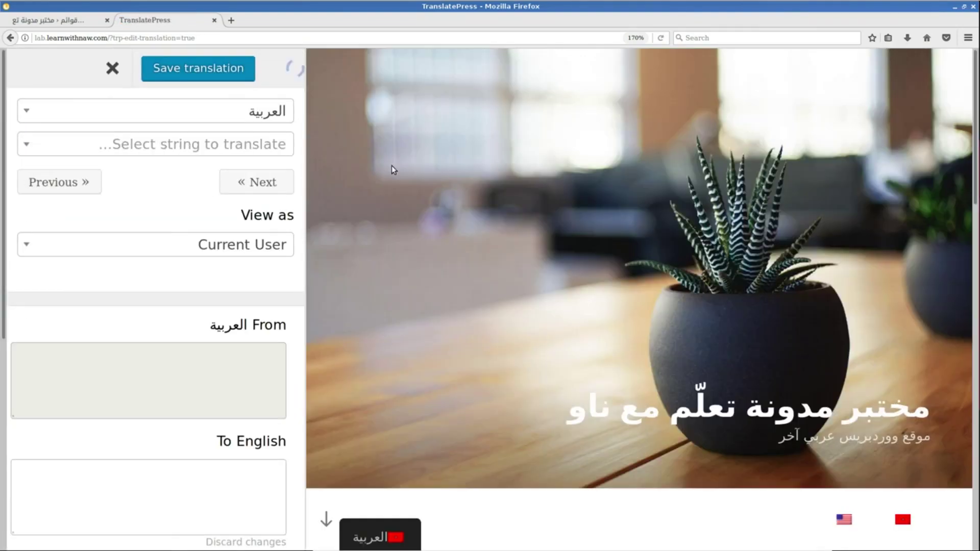
pyautogui.scroll(-8, 498, 219)
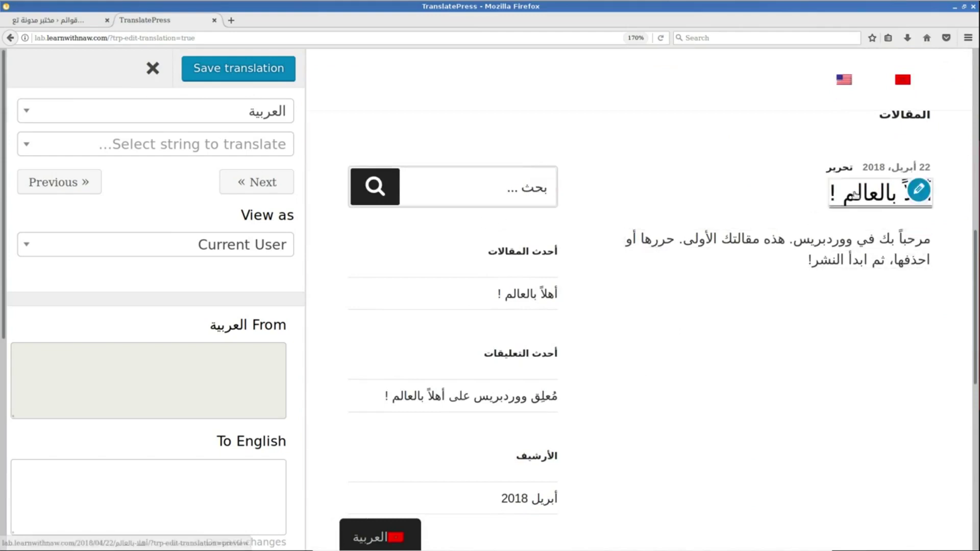
pyautogui.click(856, 197)
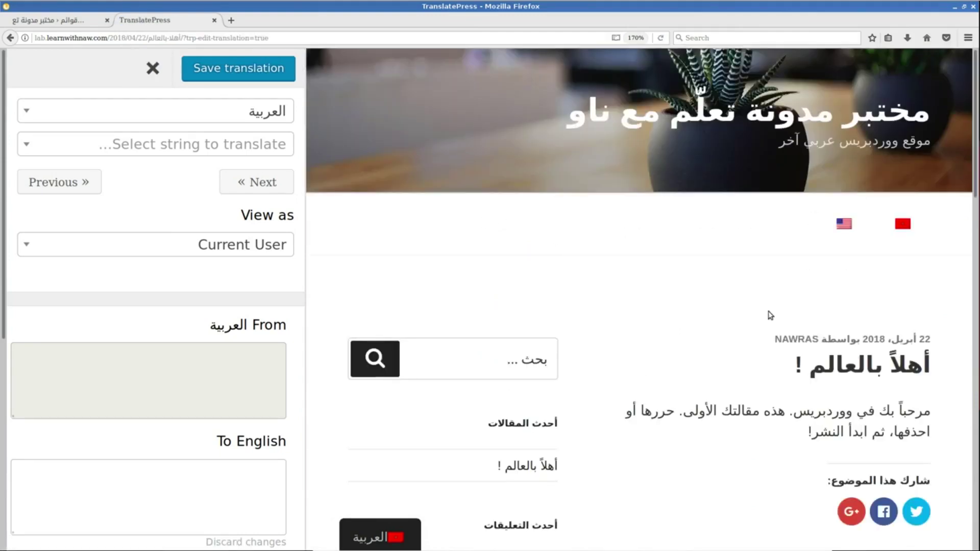
pyautogui.scroll(-4, 769, 314)
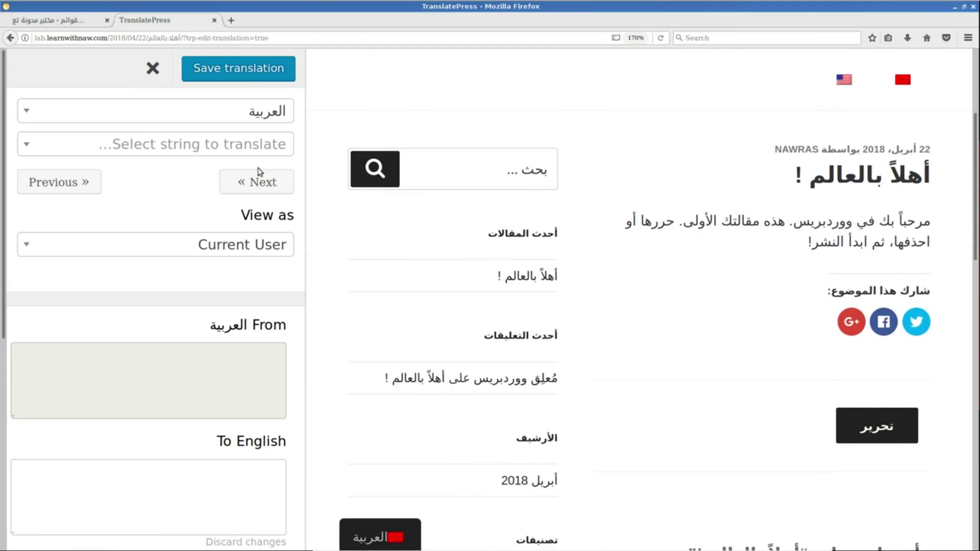
pyautogui.click(250, 149)
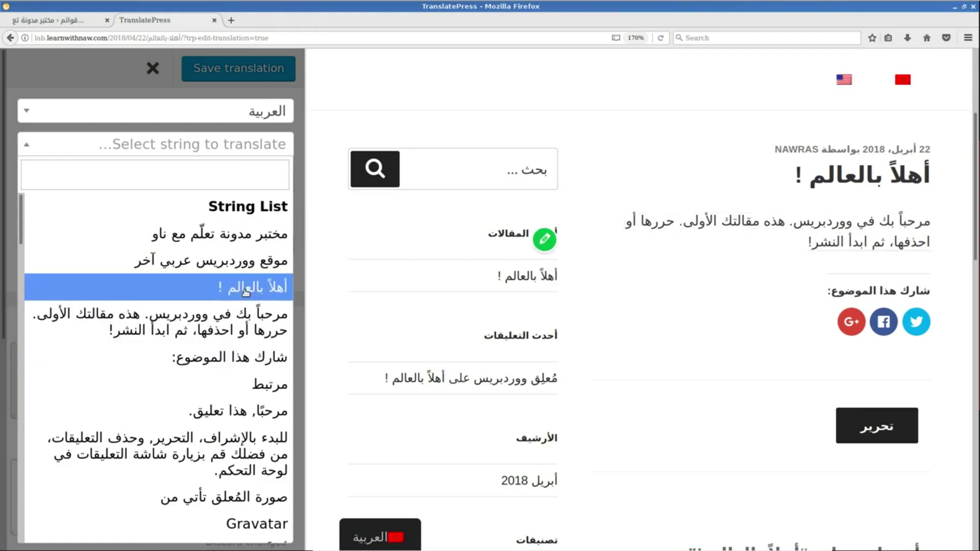
# Translate the post's welcome paragraph as 'This is english translation', save, and verify in the English preview.
pyautogui.click(214, 327)
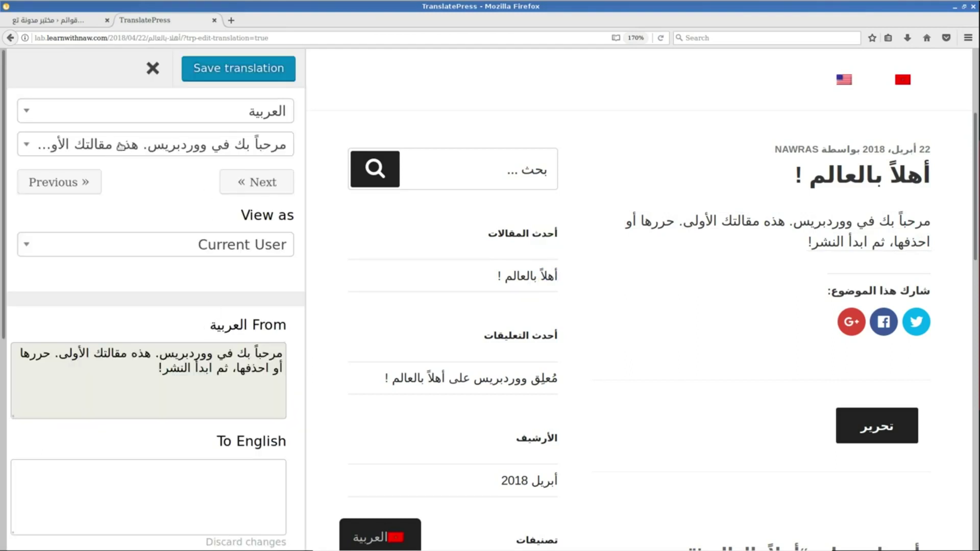
pyautogui.scroll(-5, 159, 202)
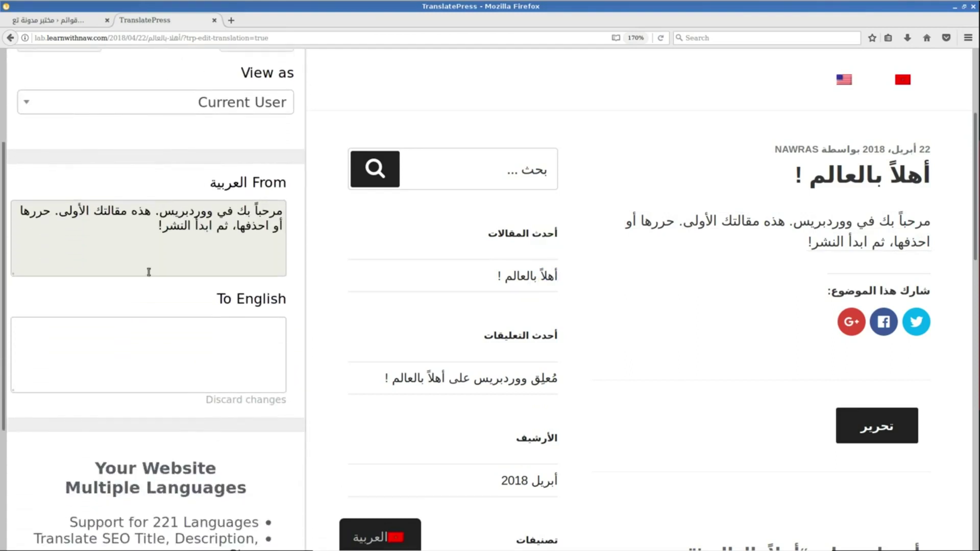
pyautogui.tripleClick(248, 211)
pyautogui.click(137, 372)
pyautogui.write('أ')
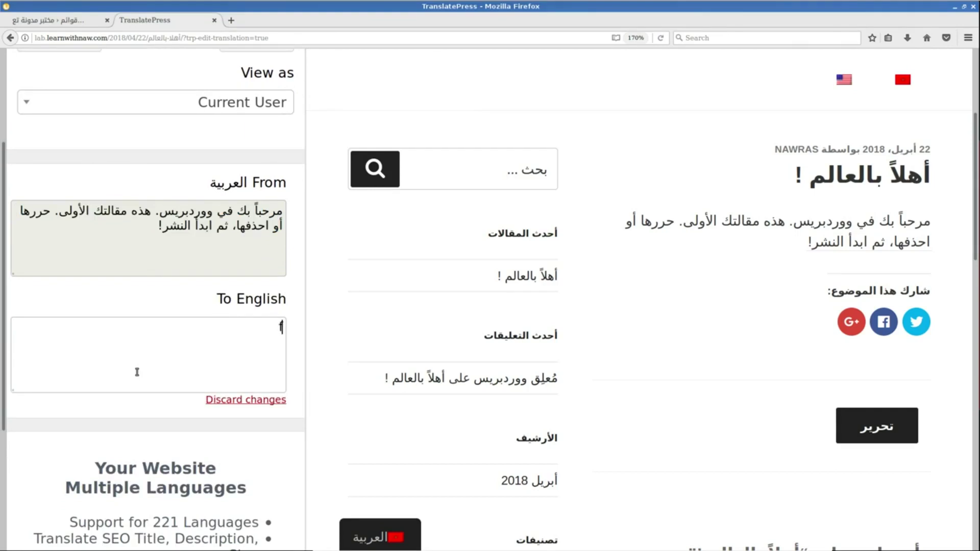
pyautogui.write('THis is english transl')
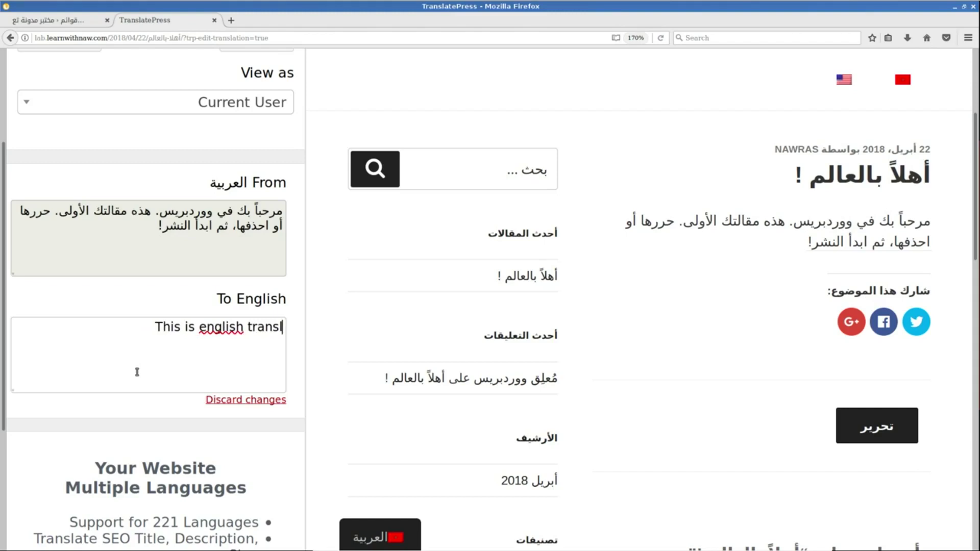
pyautogui.write('ation')
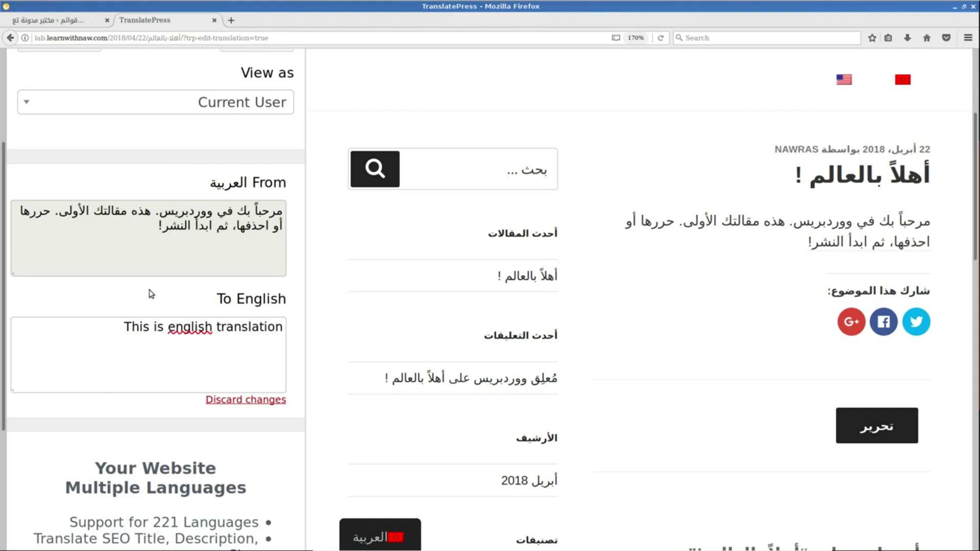
pyautogui.scroll(3, 151, 294)
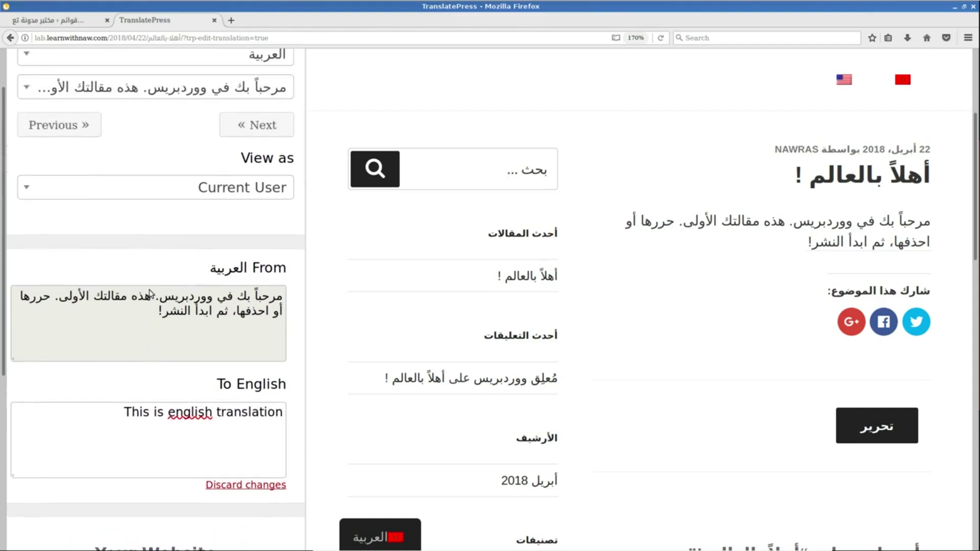
pyautogui.click(253, 71)
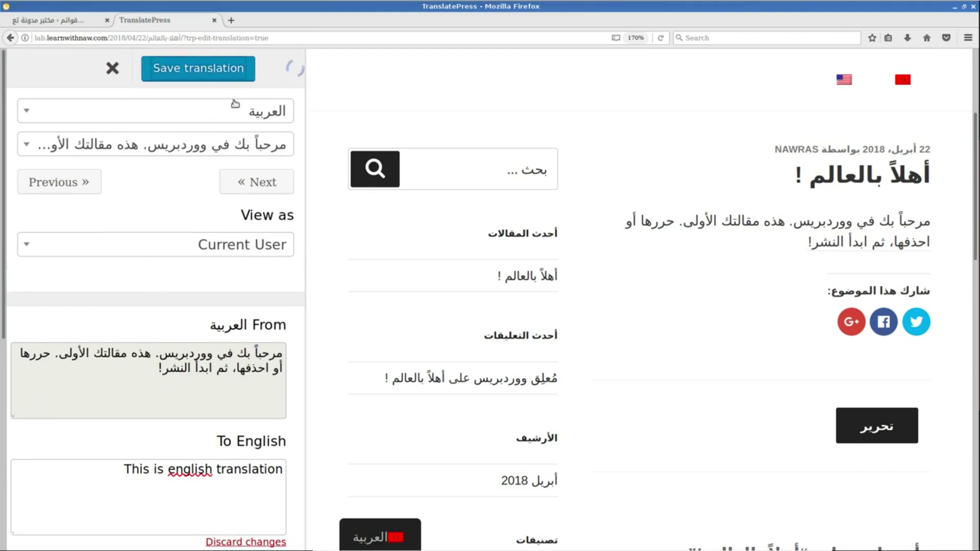
pyautogui.click(179, 121)
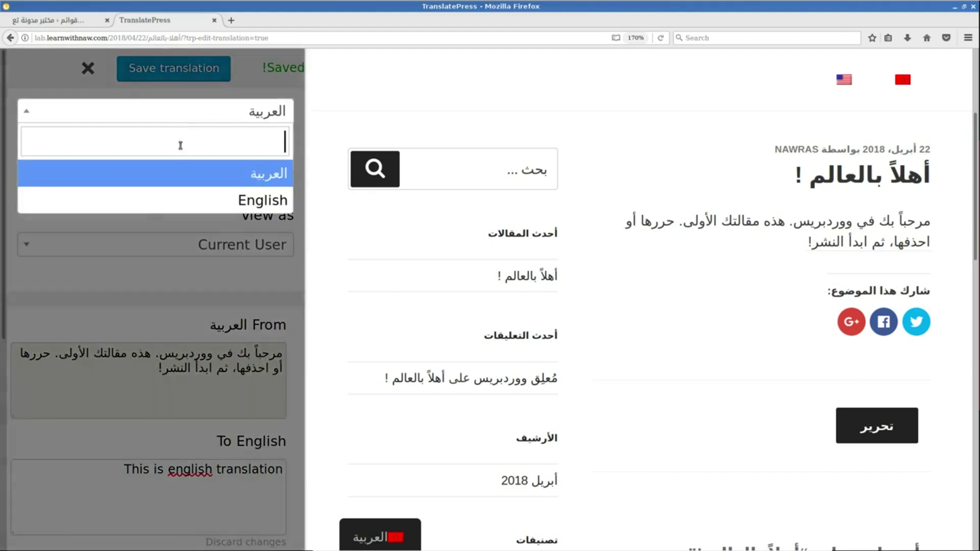
pyautogui.click(175, 198)
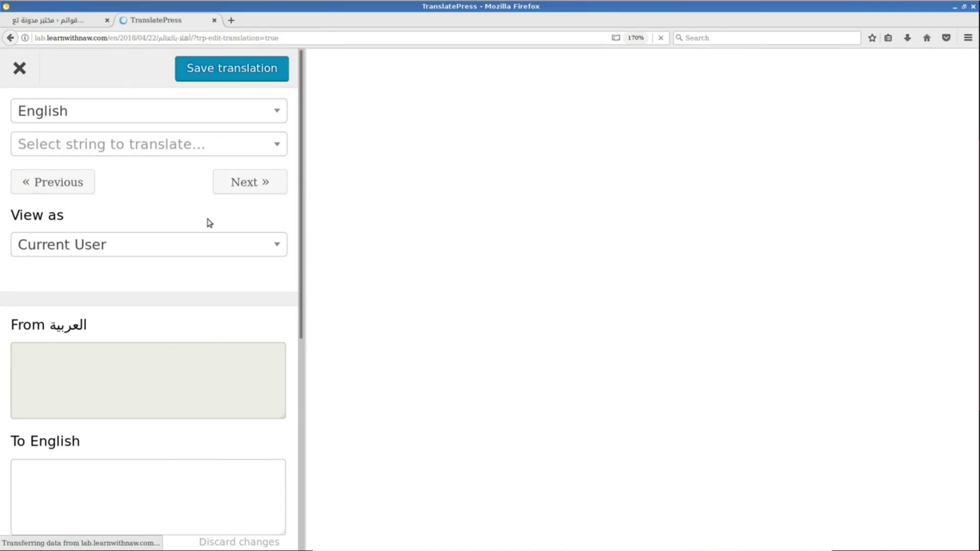
pyautogui.moveTo(420, 363)
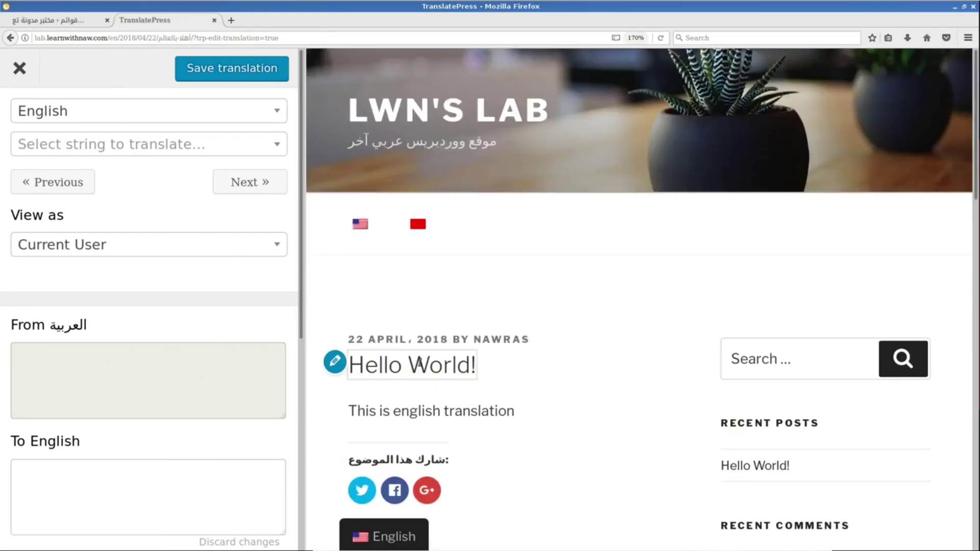
pyautogui.moveTo(358, 411); pyautogui.dragTo(525, 419)
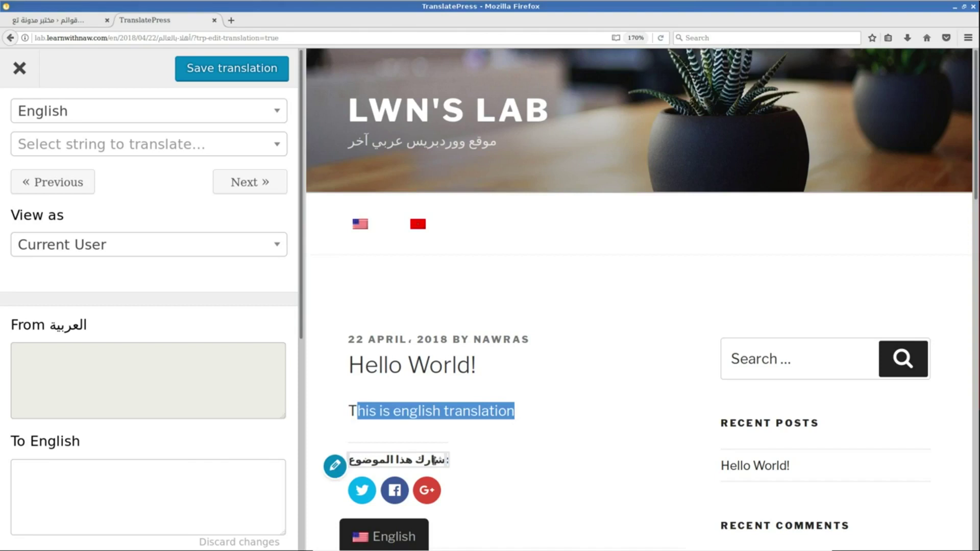
pyautogui.click(75, 26)
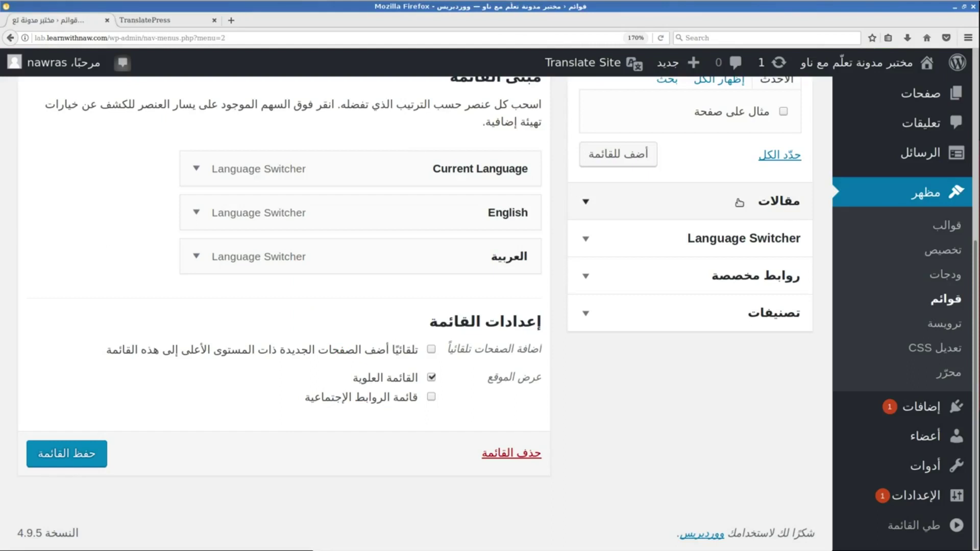
# Open the site's front page in a new browser tab.
pyautogui.scroll(5, 543, 137)
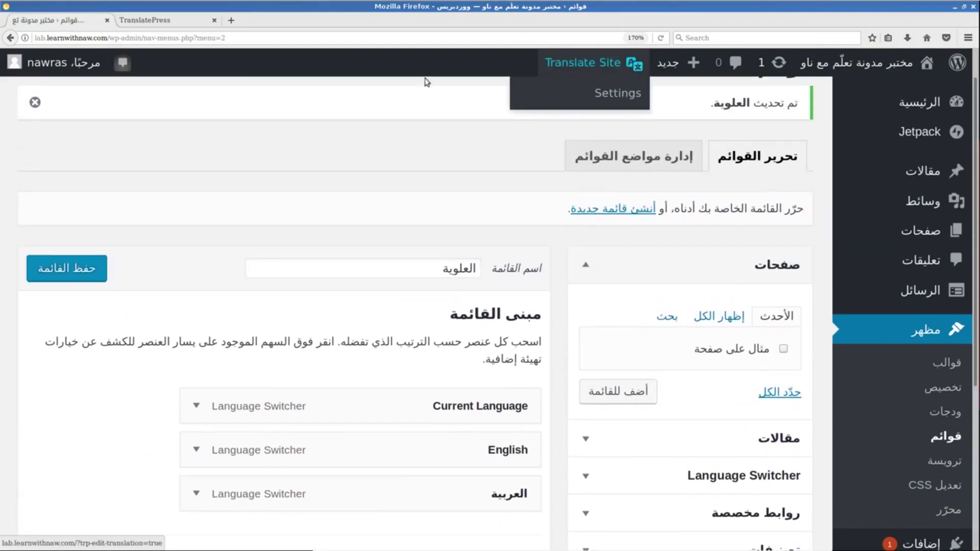
pyautogui.moveTo(868, 63); pyautogui.dragTo(276, 31)
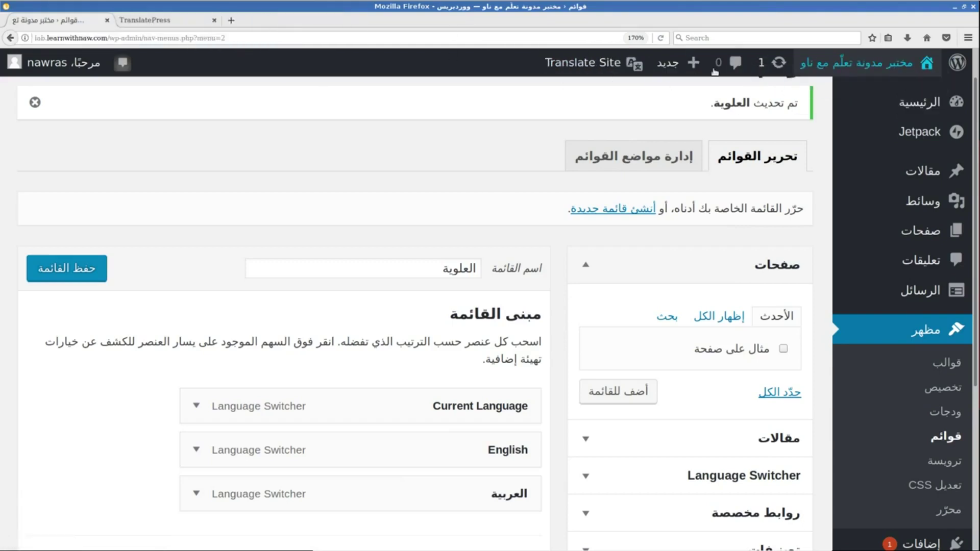
pyautogui.moveTo(868, 62); pyautogui.dragTo(239, 28)
pyautogui.click(239, 28)
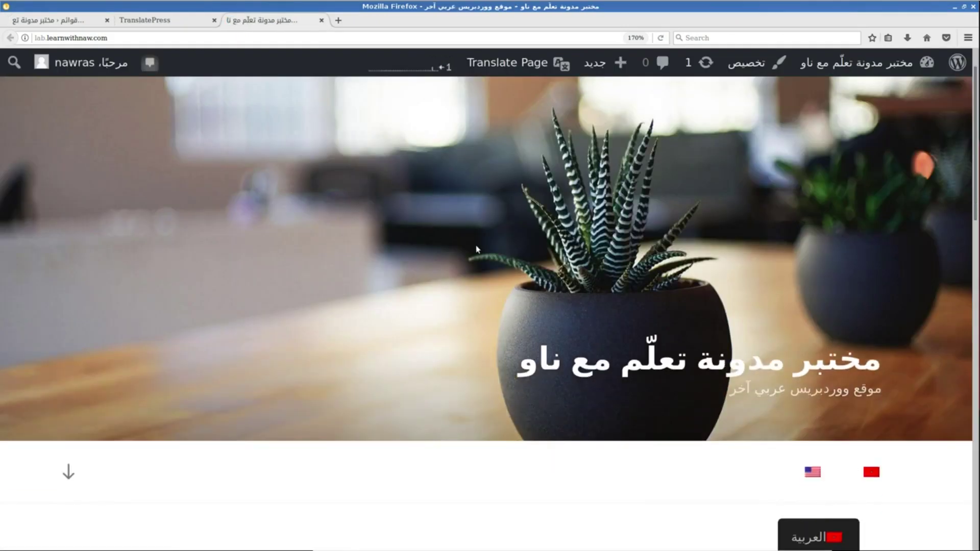
pyautogui.scroll(-5, 477, 249)
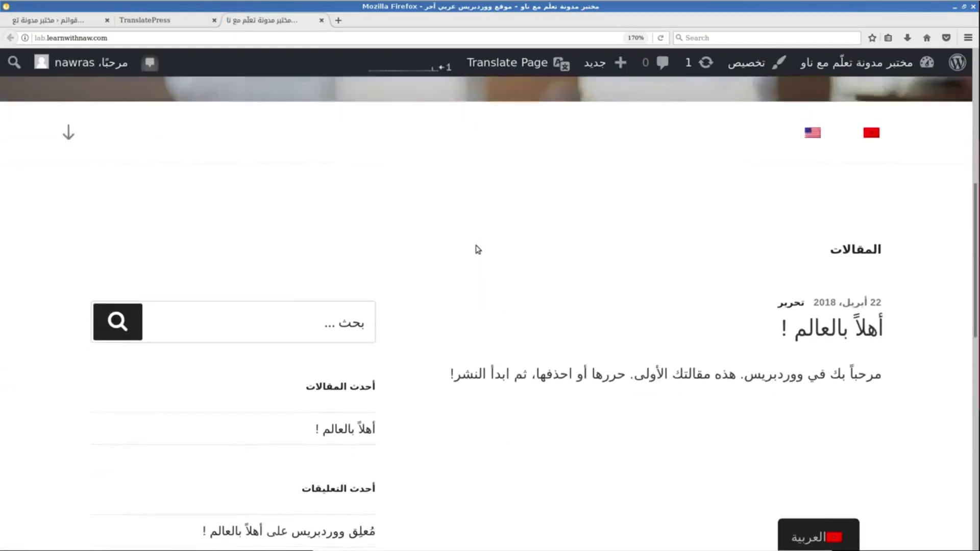
# Open the أهلاً بالعالم ! post, then its غير مصنف category archive from the sidebar.
pyautogui.click(786, 336)
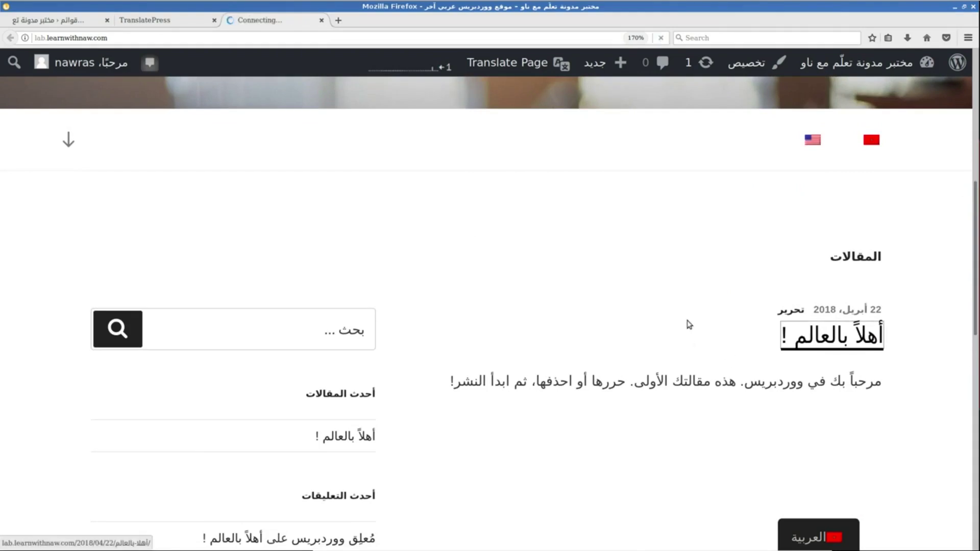
pyautogui.scroll(-3, 709, 339)
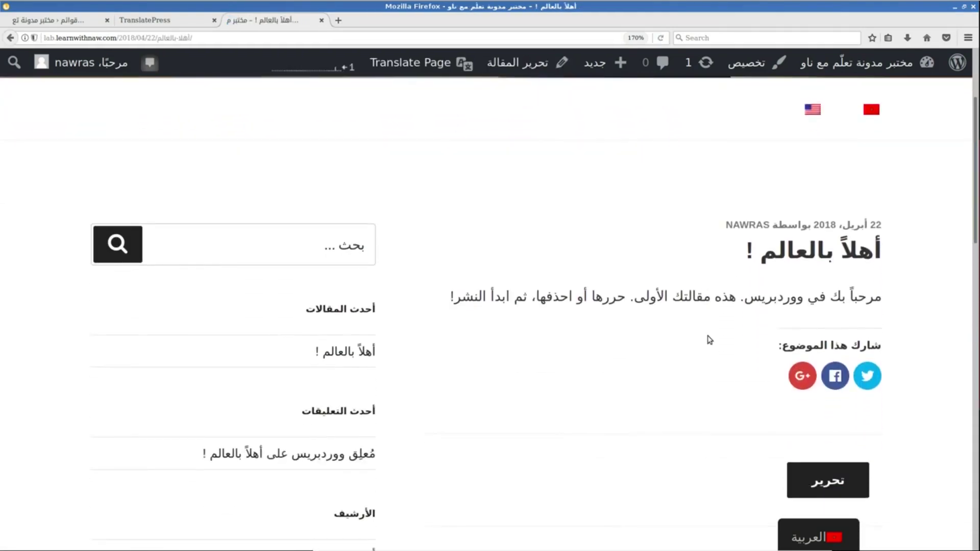
pyautogui.scroll(-5, 709, 340)
pyautogui.scroll(-4, 709, 339)
pyautogui.scroll(3, 709, 340)
pyautogui.scroll(4, 709, 339)
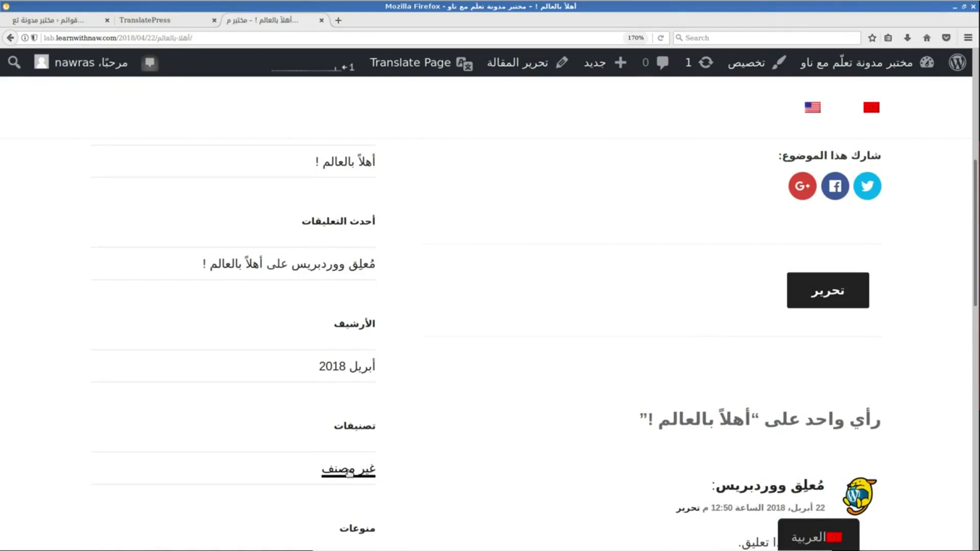
pyautogui.click(357, 467)
pyautogui.scroll(-2, 477, 453)
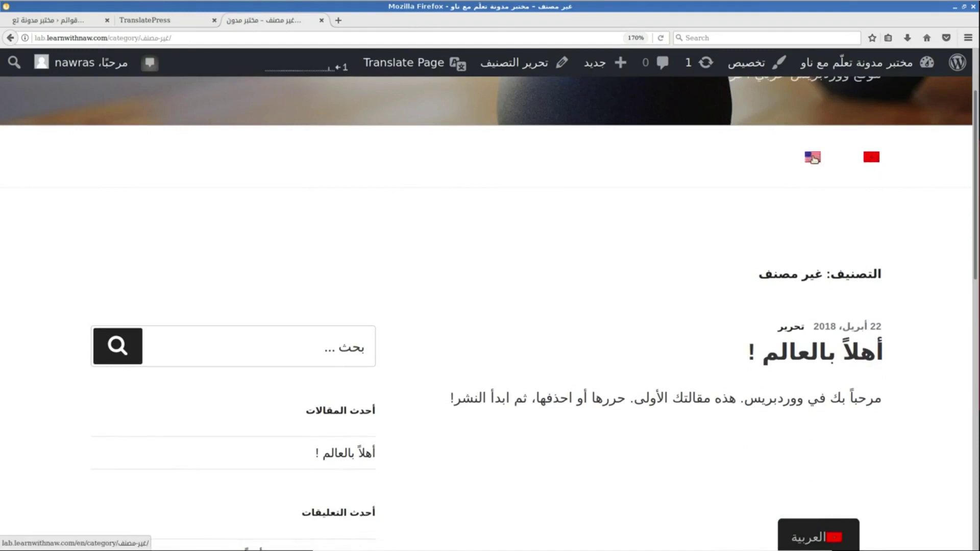
# View the English category archive, highlight the untranslated name غير مصنف, and return to the admin.
pyautogui.click(812, 158)
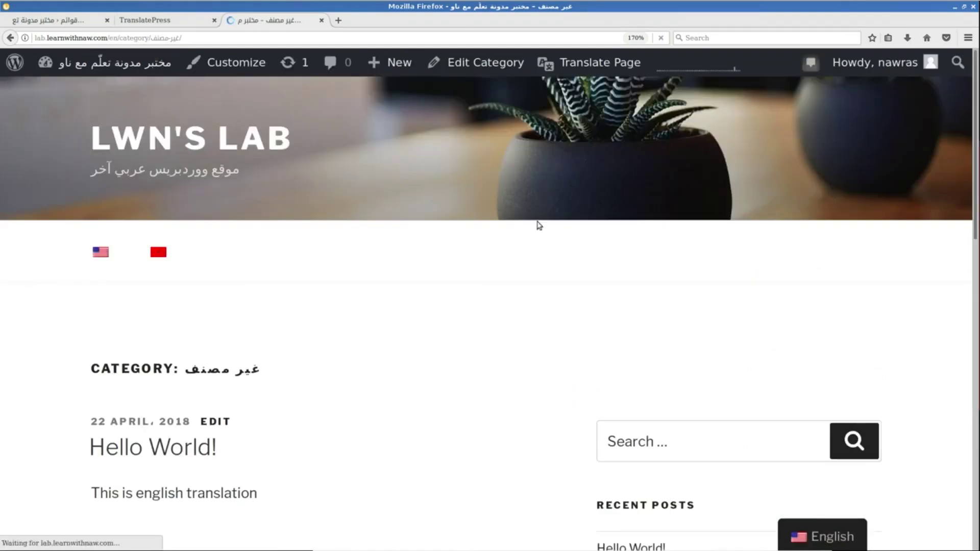
pyautogui.moveTo(274, 369); pyautogui.dragTo(180, 365)
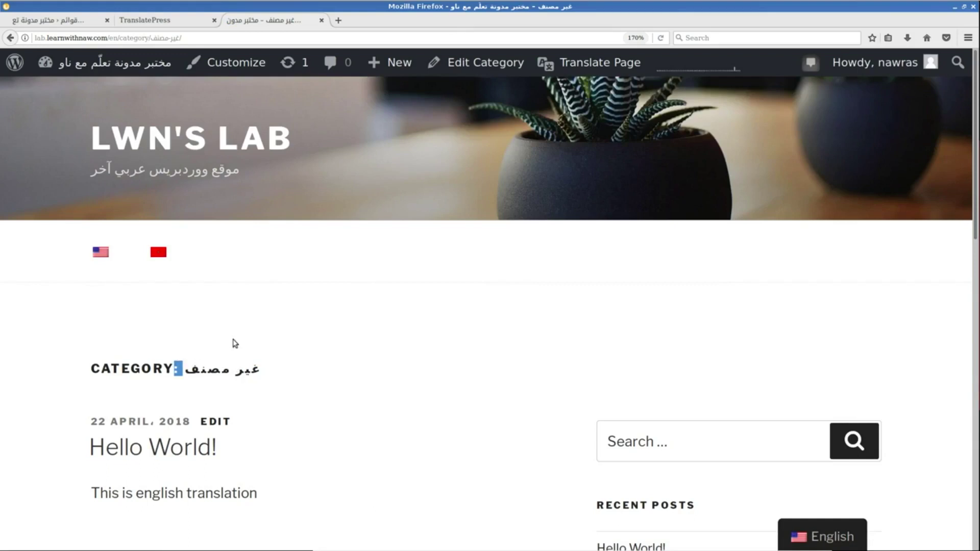
pyautogui.click(64, 23)
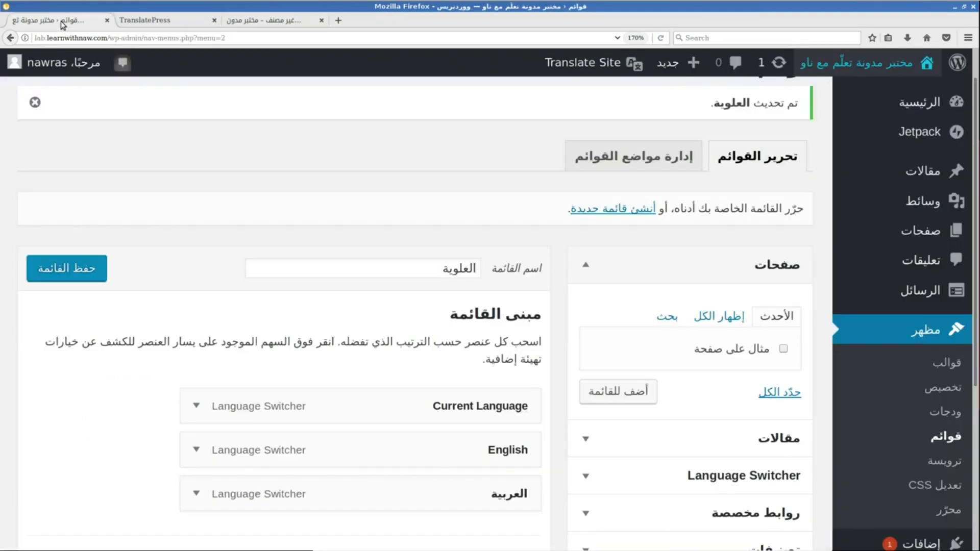
pyautogui.click(263, 21)
pyautogui.moveTo(130, 393); pyautogui.dragTo(273, 376)
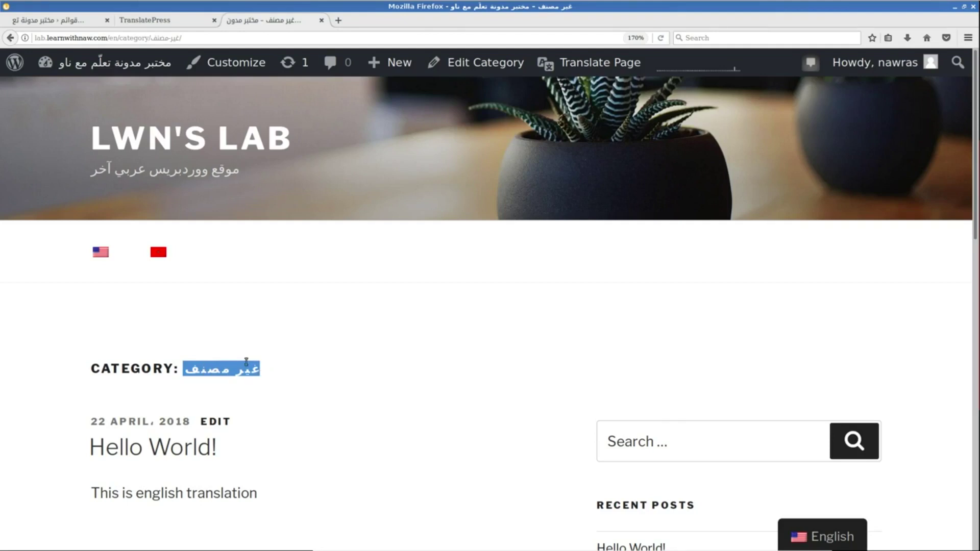
pyautogui.click(56, 21)
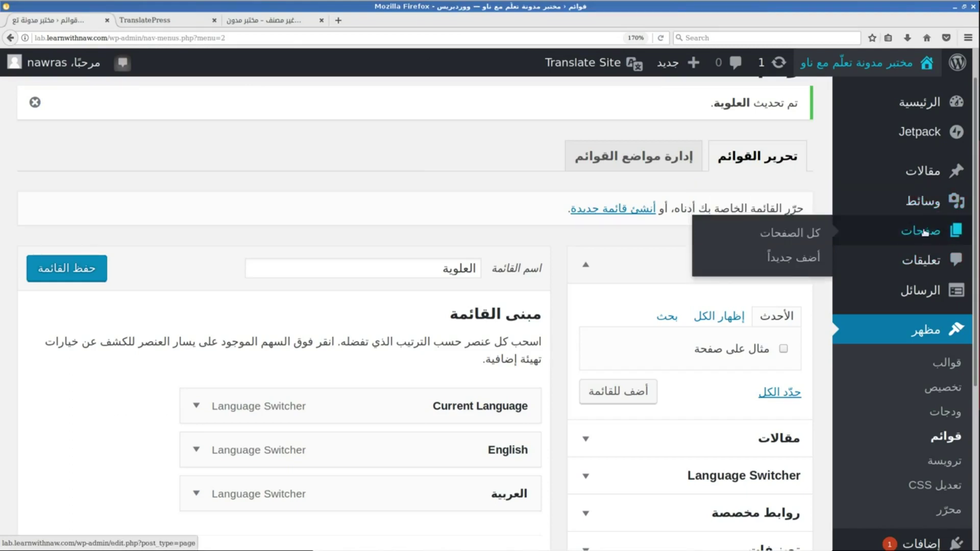
# On the Categories page, enter the category name 'إدارة السيرفرات | Web Servers'.
pyautogui.moveTo(914, 174)
pyautogui.click(801, 224)
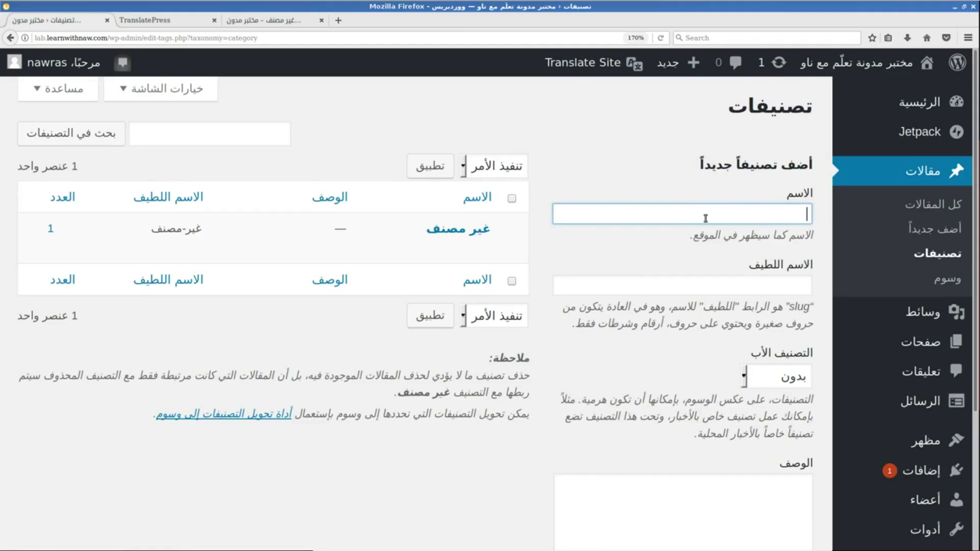
pyautogui.hotkey('ctrl', '+')
pyautogui.hotkey('ctrl', '+')
pyautogui.hotkey('ctrl', '+')
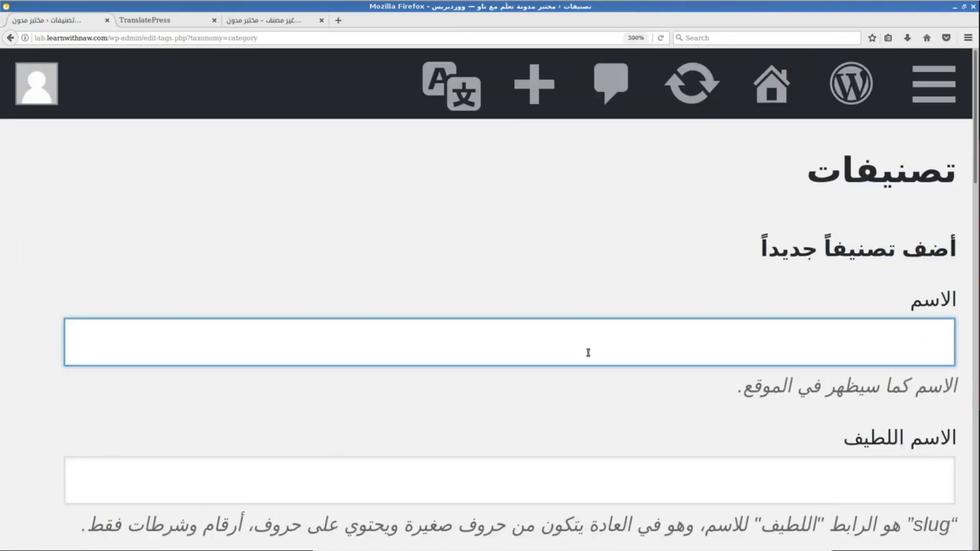
pyautogui.write('ا')
pyautogui.press('BackSpace')
pyautogui.write('إدارة السيرفرات | ا')
pyautogui.press('BackSpace')
pyautogui.write('Web Servers')
pyautogui.click(597, 281)
# Add the new Web Servers category and open the All Posts list.
pyautogui.scroll(-10, 597, 281)
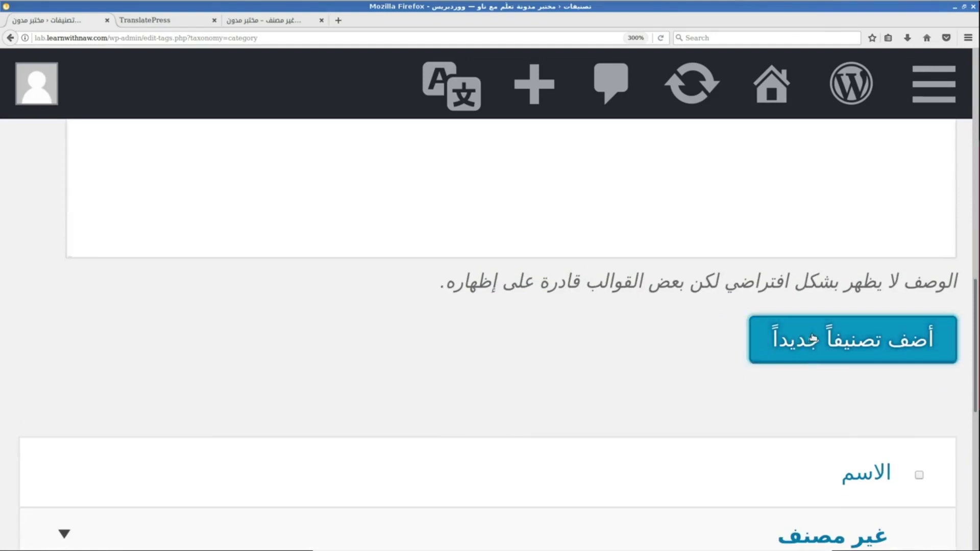
pyautogui.hotkey('ctrl', '-')
pyautogui.hotkey('ctrl', '-')
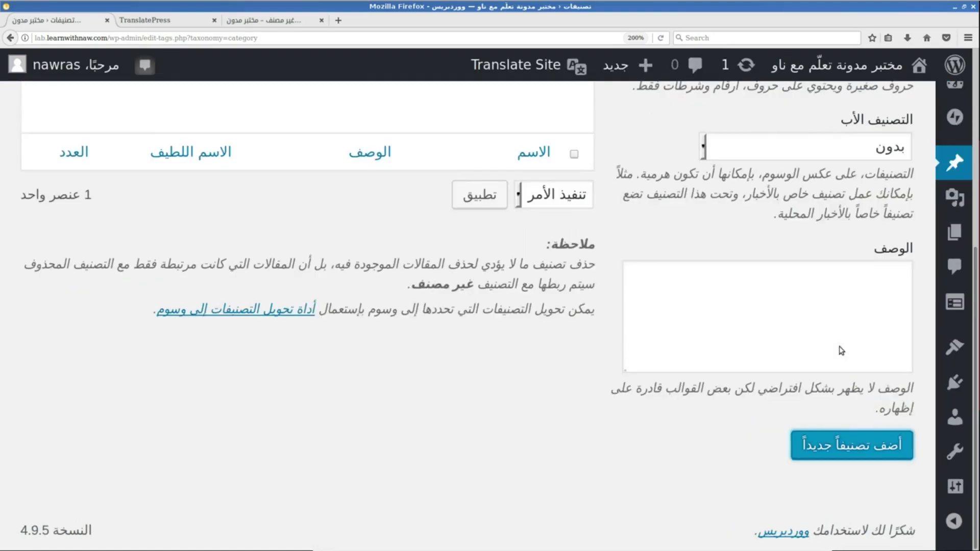
pyautogui.click(785, 250)
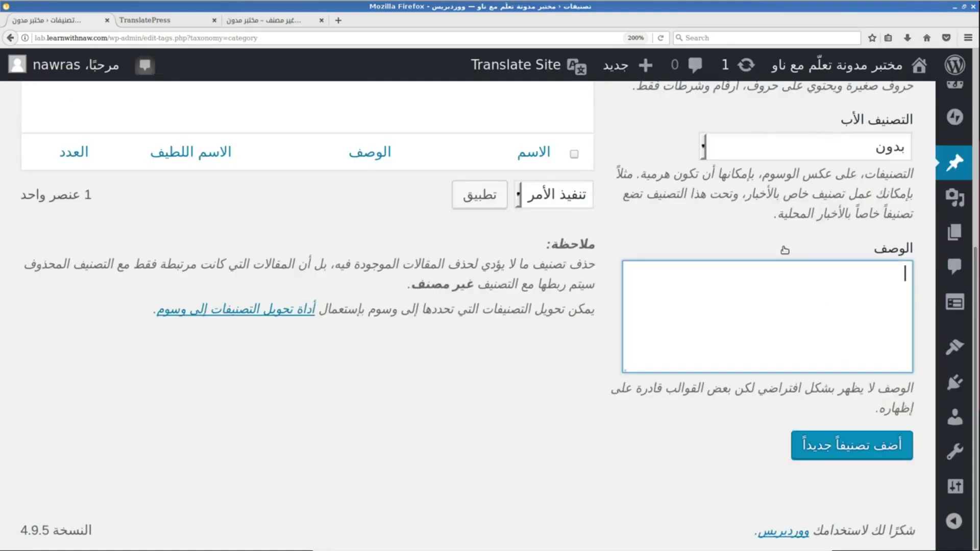
pyautogui.click(507, 365)
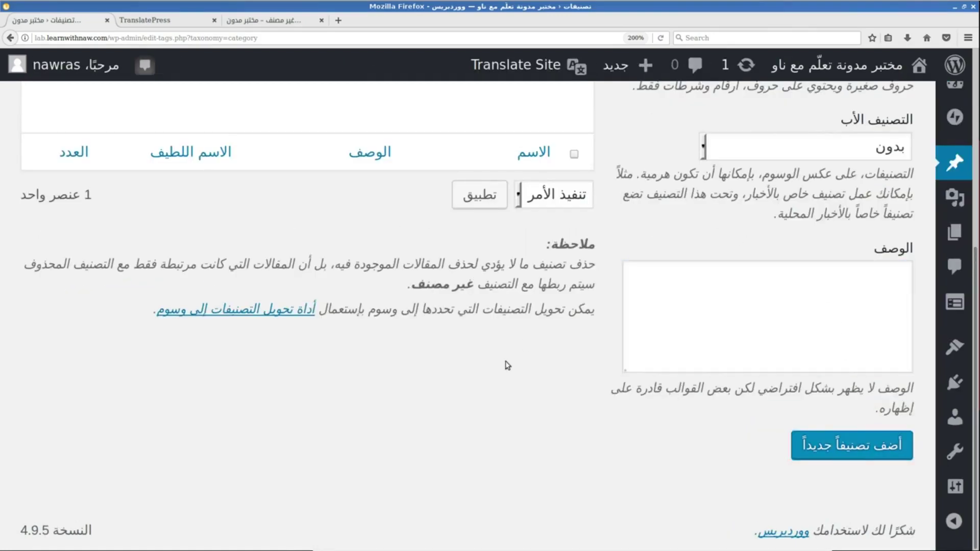
pyautogui.scroll(3, 507, 365)
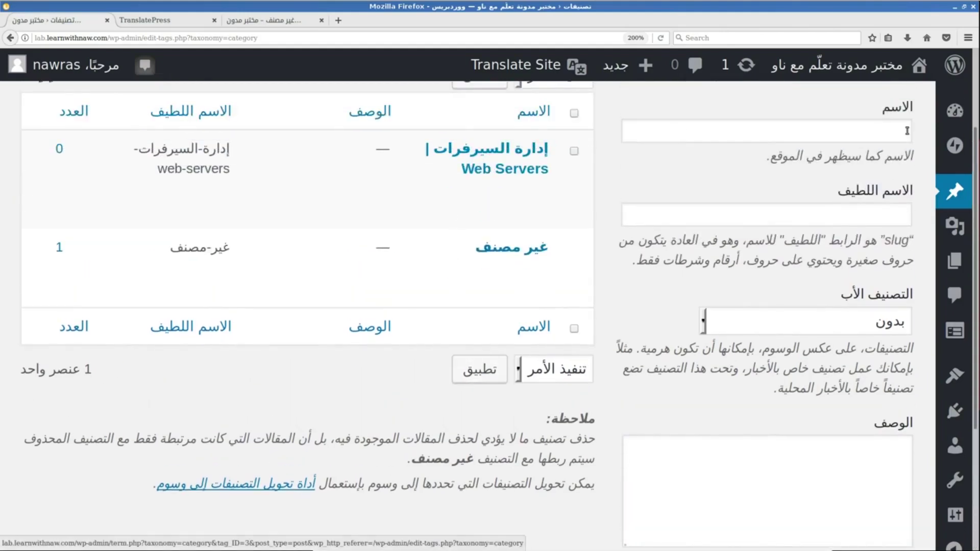
pyautogui.hotkey('ctrl', '-')
pyautogui.hotkey('ctrl', '-')
pyautogui.click(917, 184)
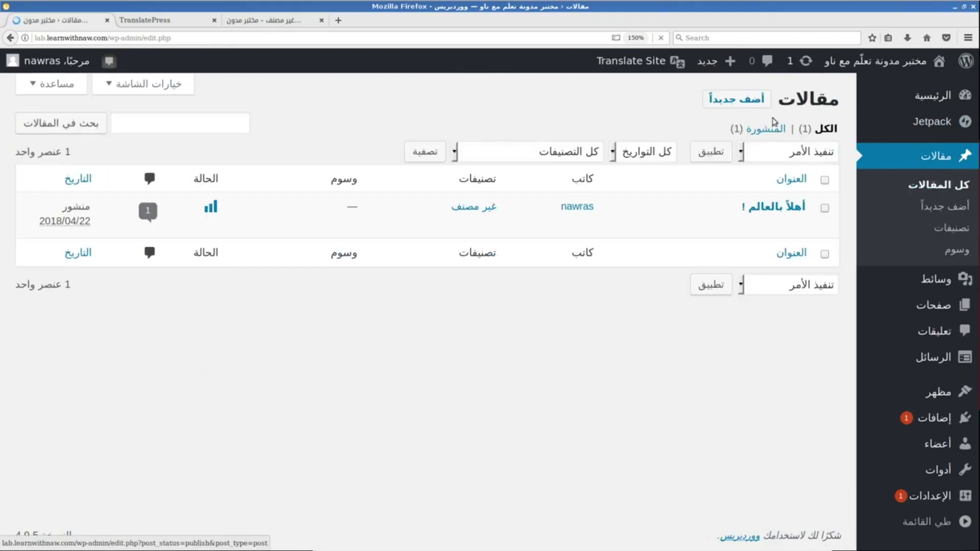
# Assign the Web Servers category to the post أهلاً بالعالم !, update it, and view the front page.
pyautogui.click(798, 225)
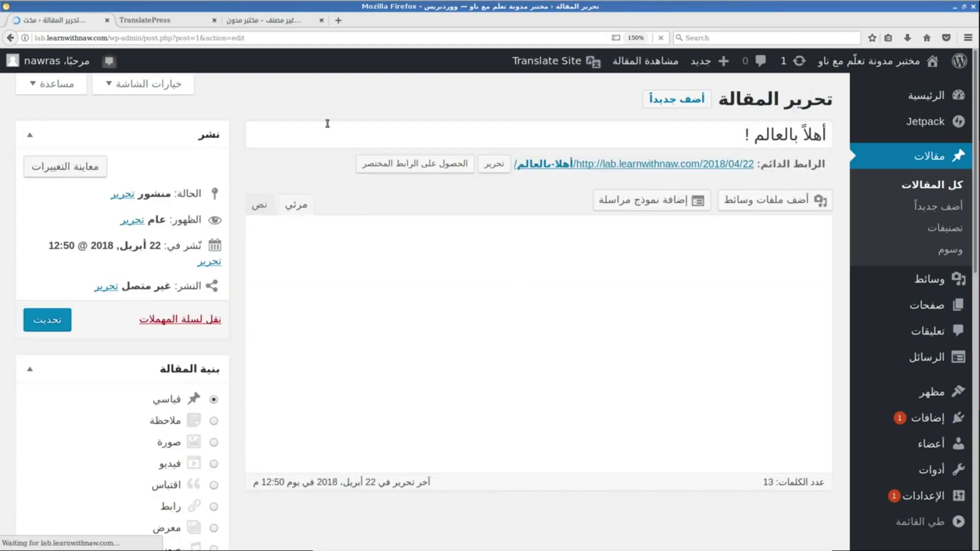
pyautogui.scroll(-1, 332, 105)
pyautogui.scroll(-8, 331, 104)
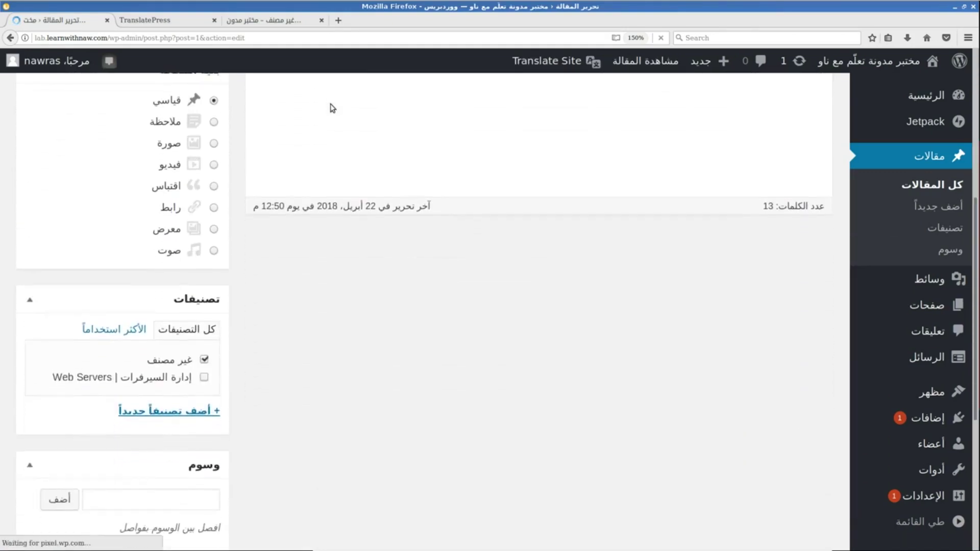
pyautogui.scroll(7, 272, 265)
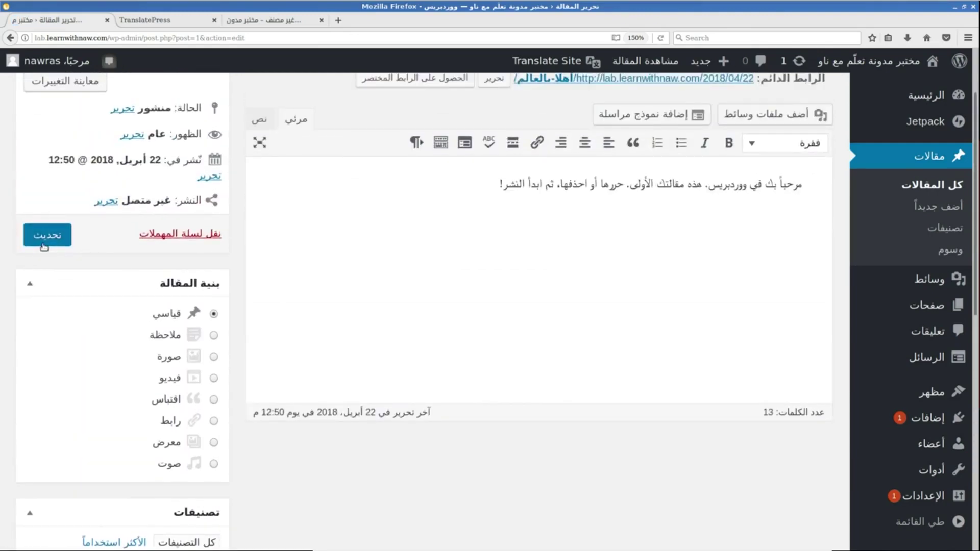
pyautogui.click(46, 231)
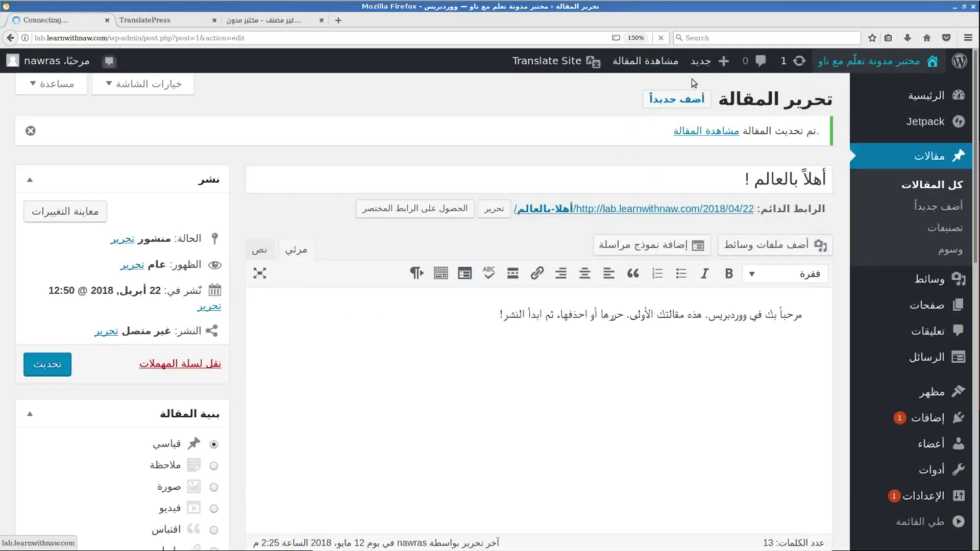
pyautogui.click(897, 64)
pyautogui.scroll(-7, 611, 299)
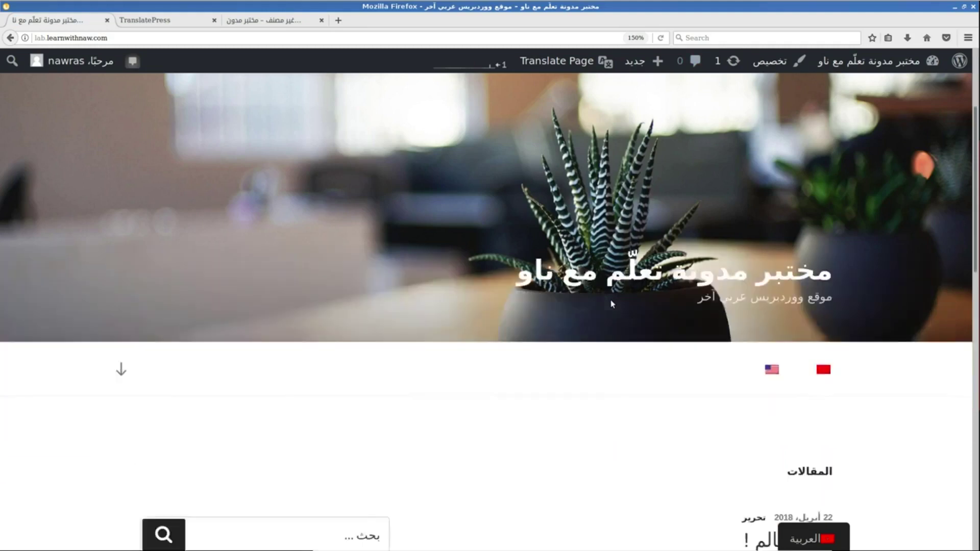
# Open the Web Servers category archive in English and highlight its partly Arabic heading.
pyautogui.scroll(-6, 760, 301)
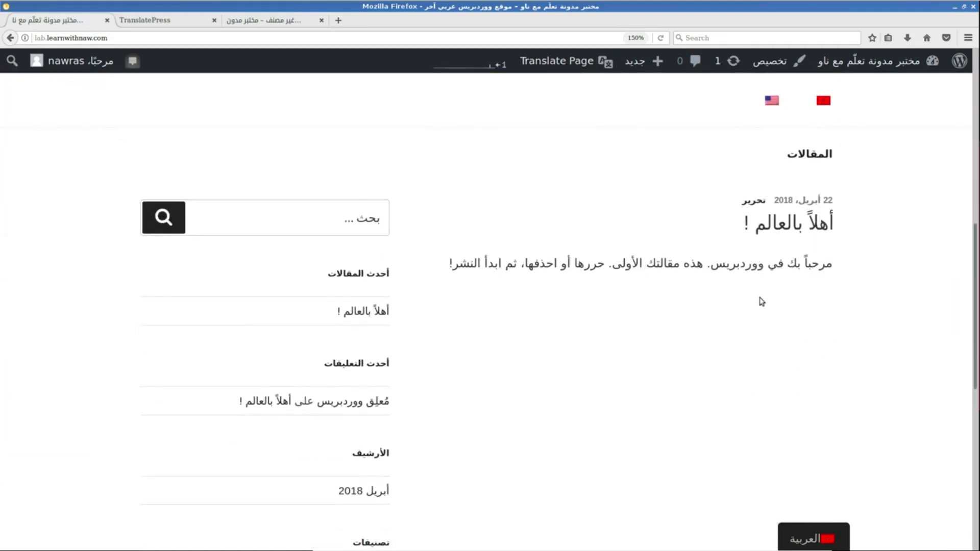
pyautogui.click(369, 238)
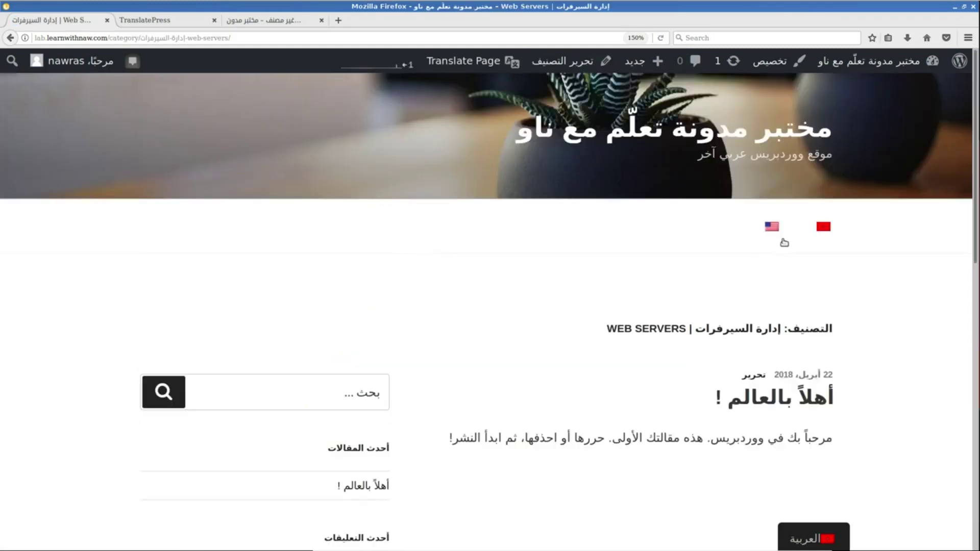
pyautogui.click(772, 228)
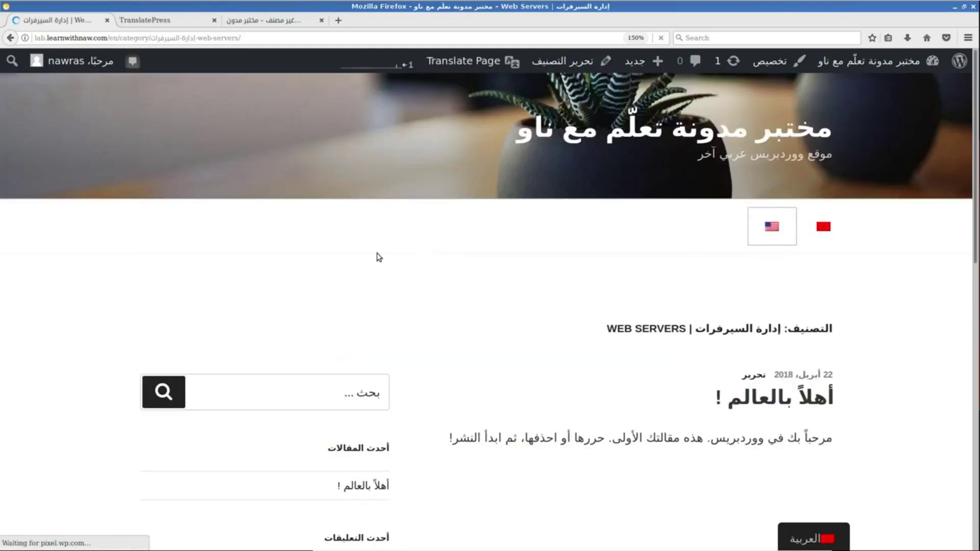
pyautogui.moveTo(223, 327); pyautogui.dragTo(328, 331)
pyautogui.moveTo(434, 332); pyautogui.dragTo(254, 330)
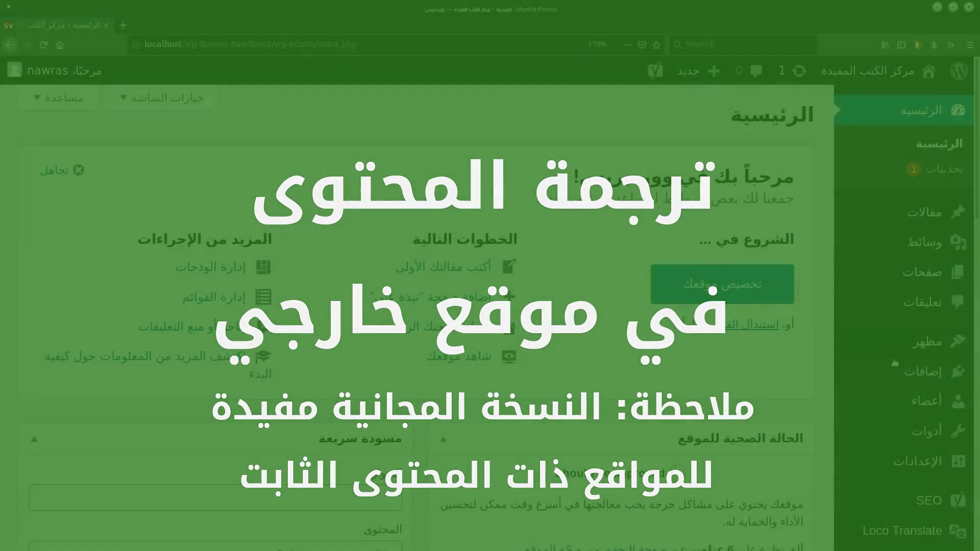
# Switch to the local wp-themes-handbook site's admin dashboard.
pyautogui.moveTo(921, 372)
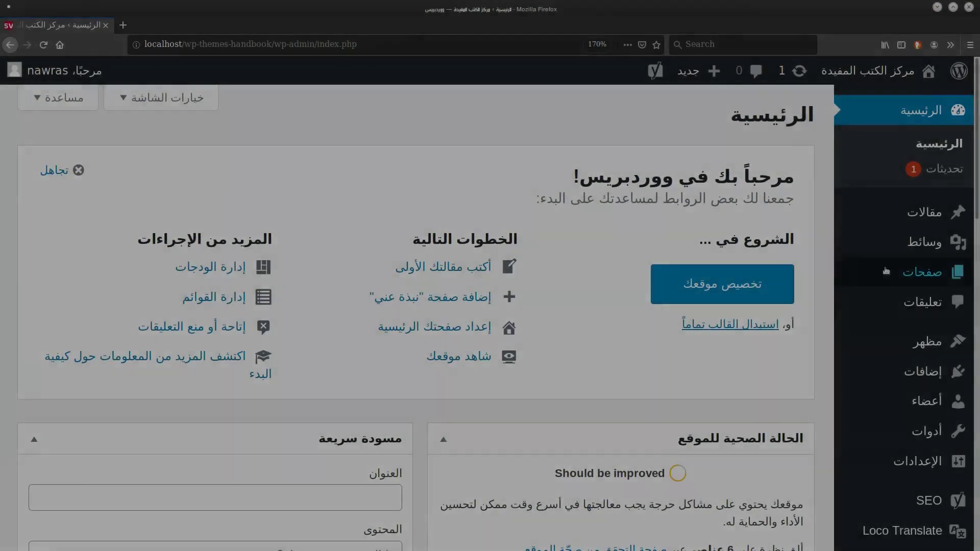
# Search the plugin directory for 'weglot'.
pyautogui.moveTo(921, 372)
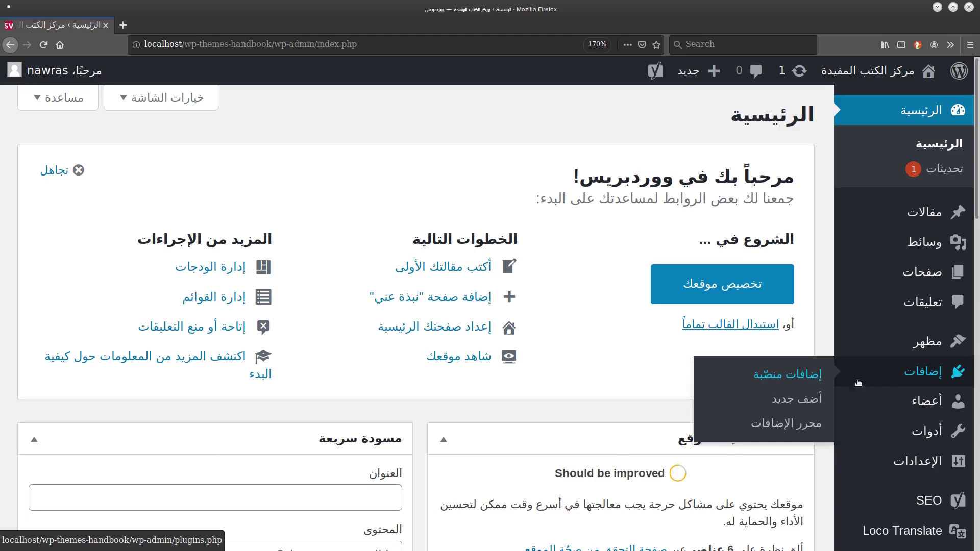
pyautogui.click(799, 397)
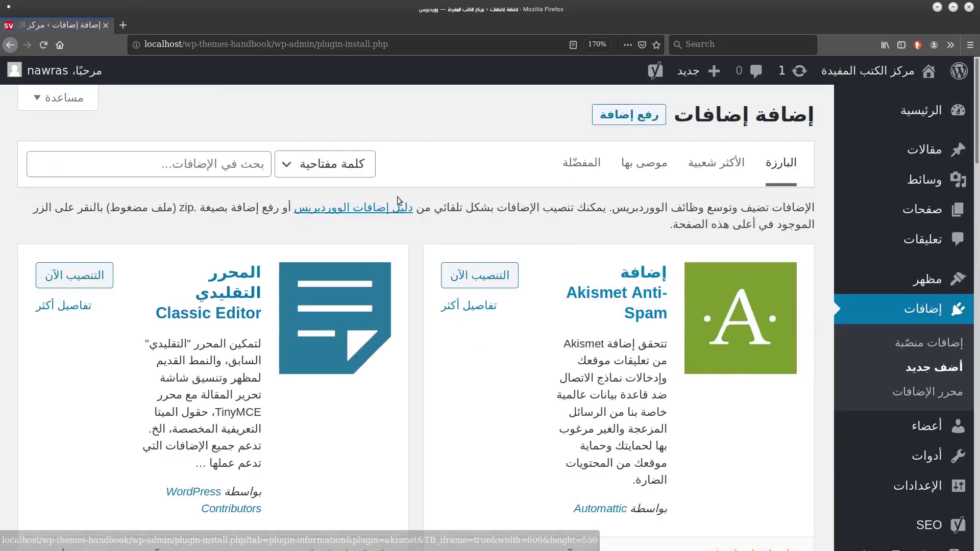
pyautogui.click(186, 166)
pyautogui.write('weglot')
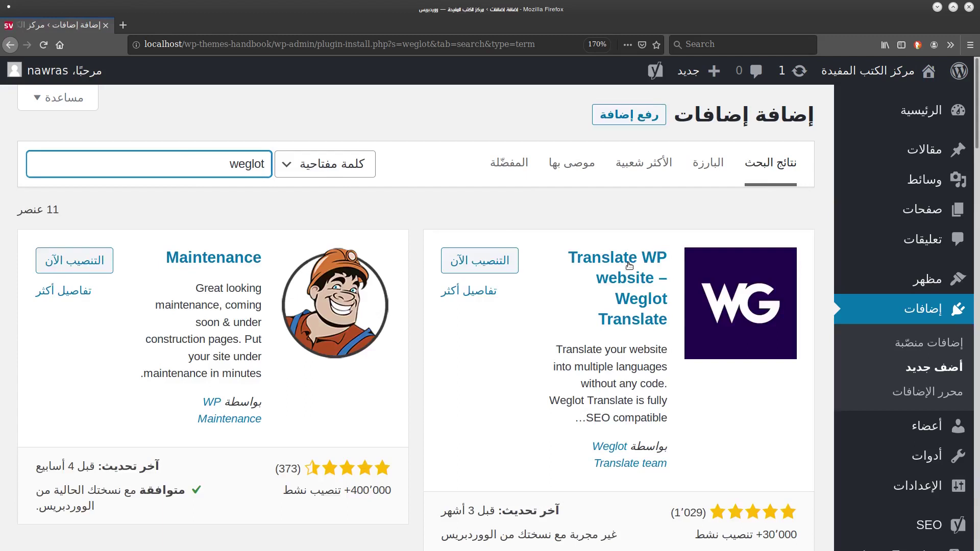
pyautogui.click(586, 227)
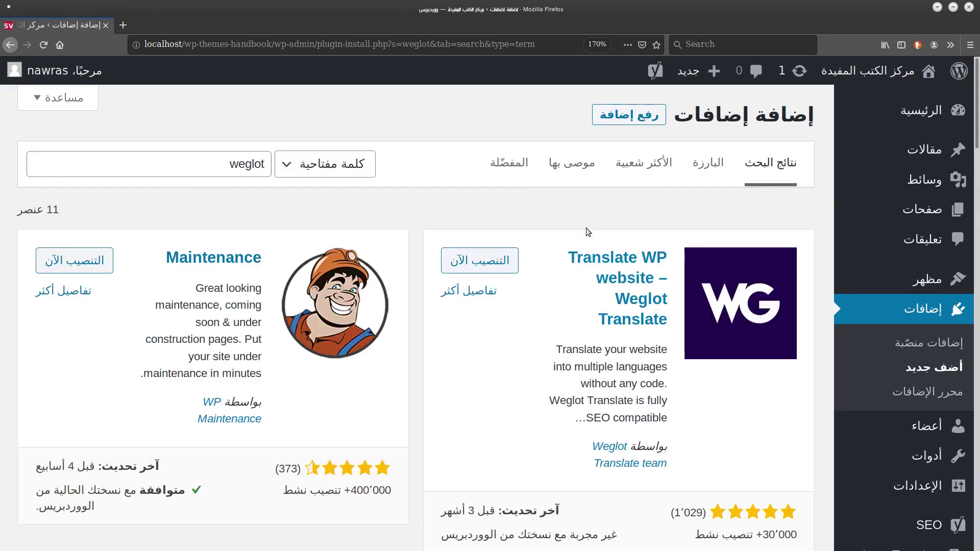
# Review the Weglot Translate card, then install and activate the plugin.
pyautogui.scroll(-2, 586, 228)
pyautogui.hotkey('ctrl', '+')
pyautogui.hotkey('ctrl', '+')
pyautogui.hotkey('ctrl', '+')
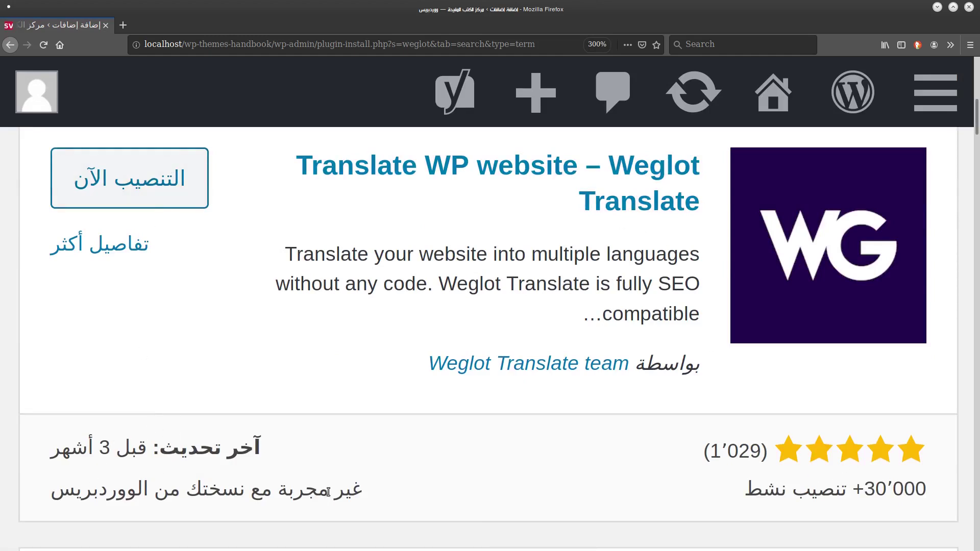
pyautogui.moveTo(45, 501); pyautogui.dragTo(241, 488)
pyautogui.doubleClick(240, 488)
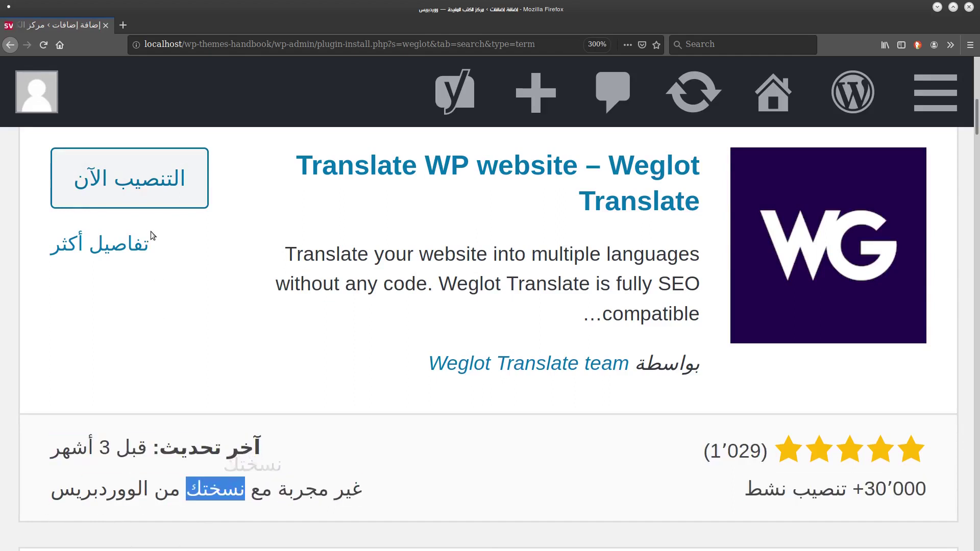
pyautogui.click(133, 162)
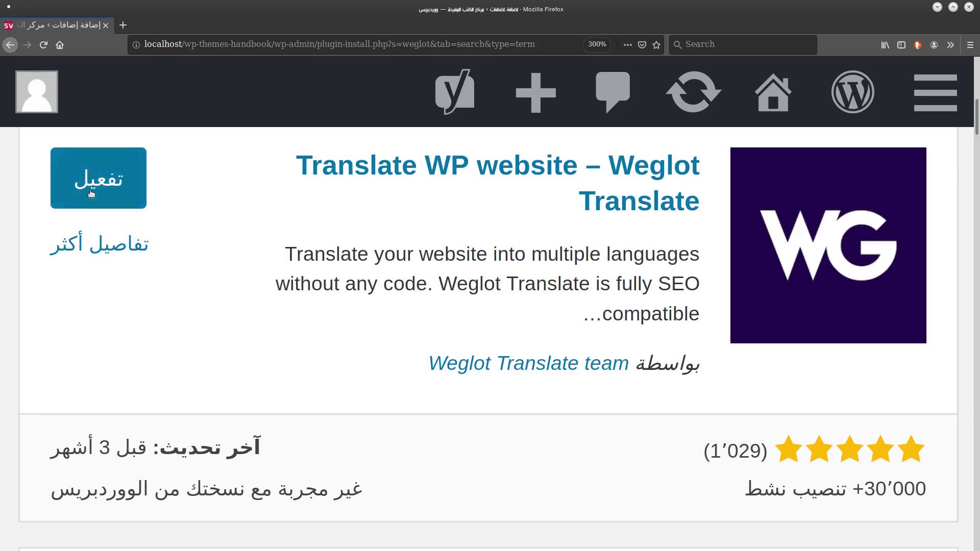
pyautogui.click(98, 179)
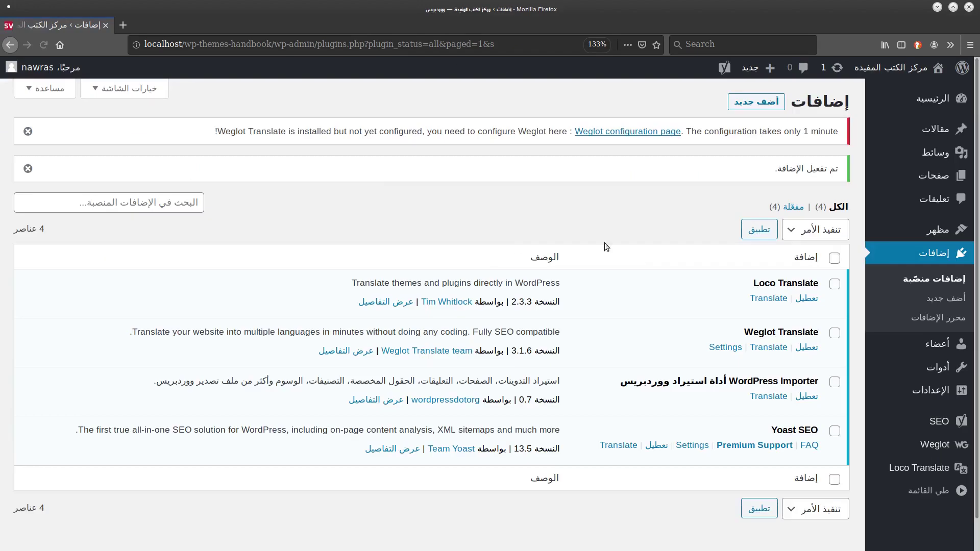
# Open Weglot Translate's settings and follow the link to Weglot's site for an API key.
pyautogui.scroll(-1, 629, 286)
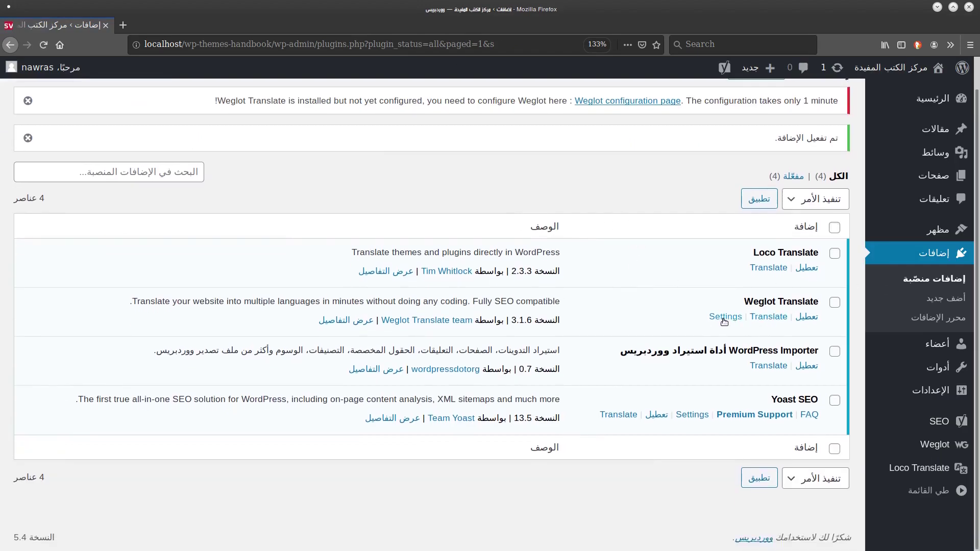
pyautogui.click(732, 319)
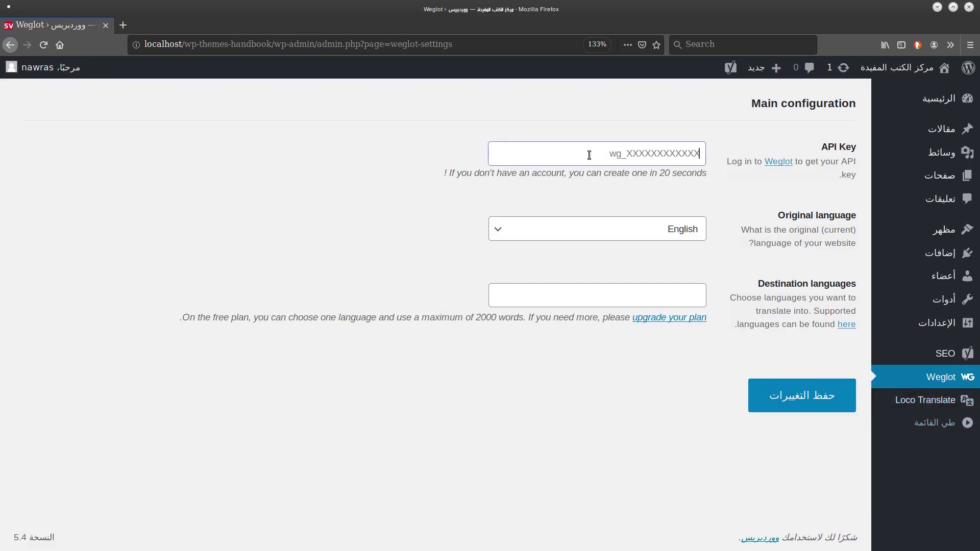
pyautogui.click(623, 155)
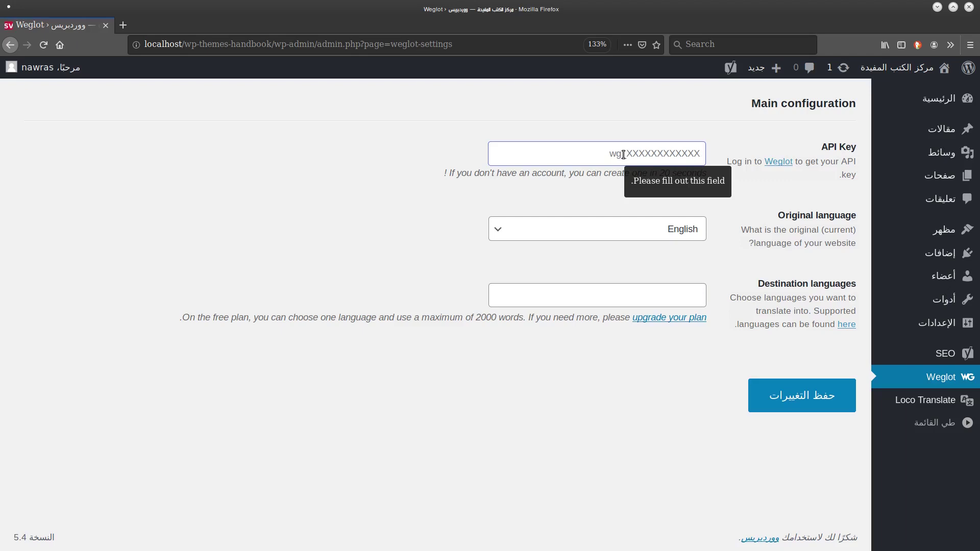
pyautogui.click(778, 161)
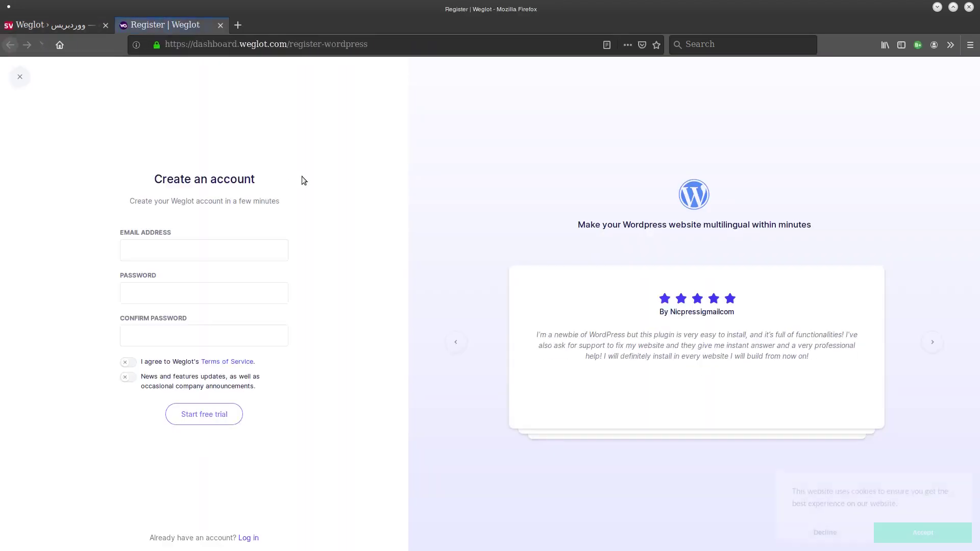
# Log in to an existing Weglot account instead of creating a new one.
pyautogui.hotkey('ctrl', '+')
pyautogui.hotkey('ctrl', '+')
pyautogui.hotkey('ctrl', '+')
pyautogui.hotkey('ctrl', '+')
pyautogui.hotkey('ctrl', '+')
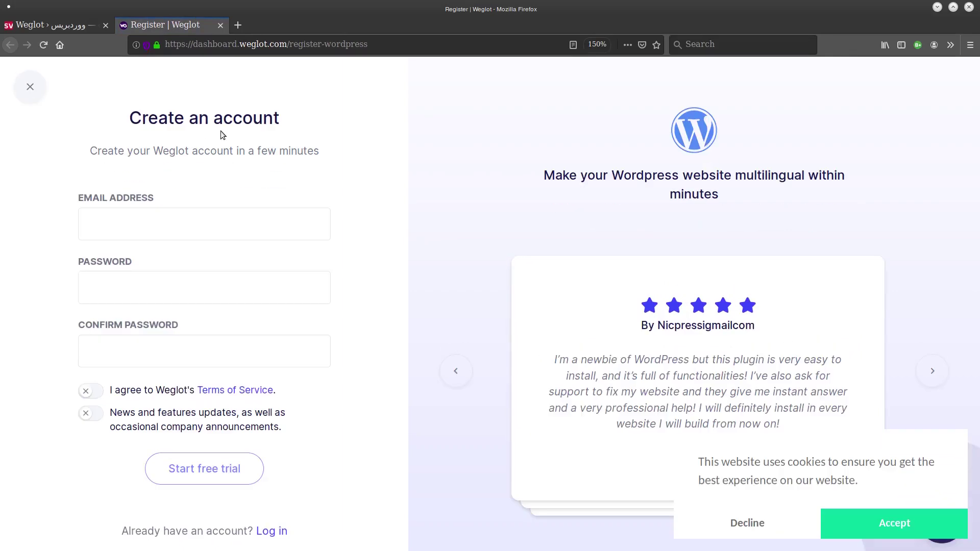
pyautogui.click(120, 210)
pyautogui.click(130, 301)
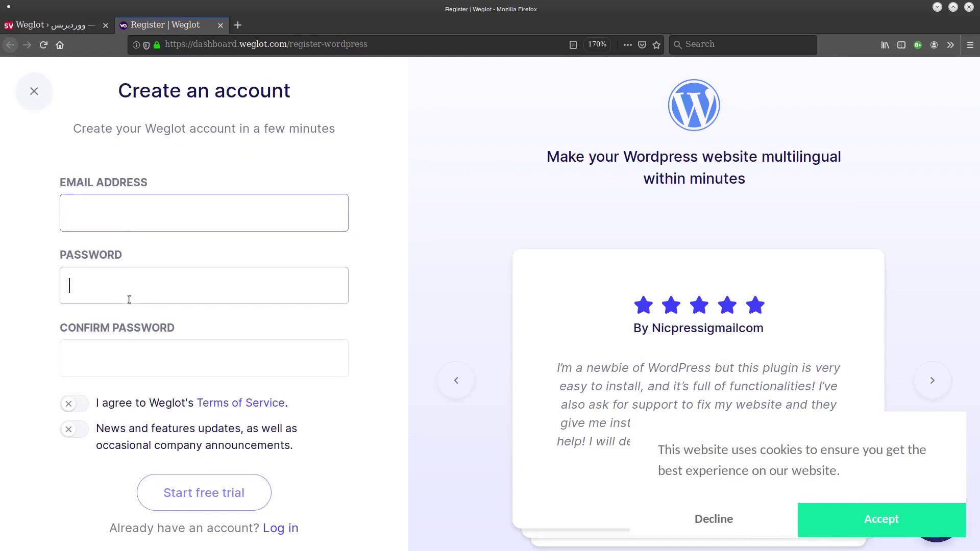
pyautogui.click(123, 349)
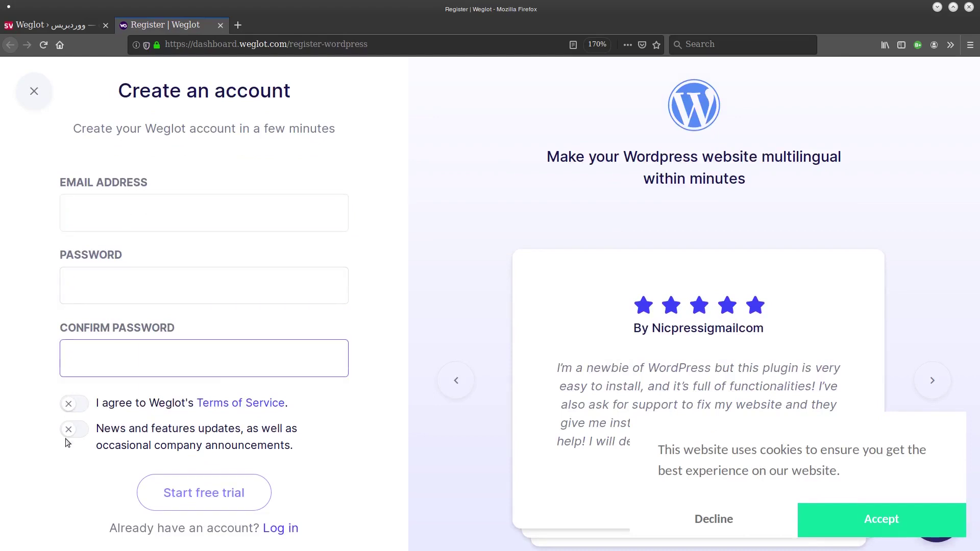
pyautogui.click(401, 268)
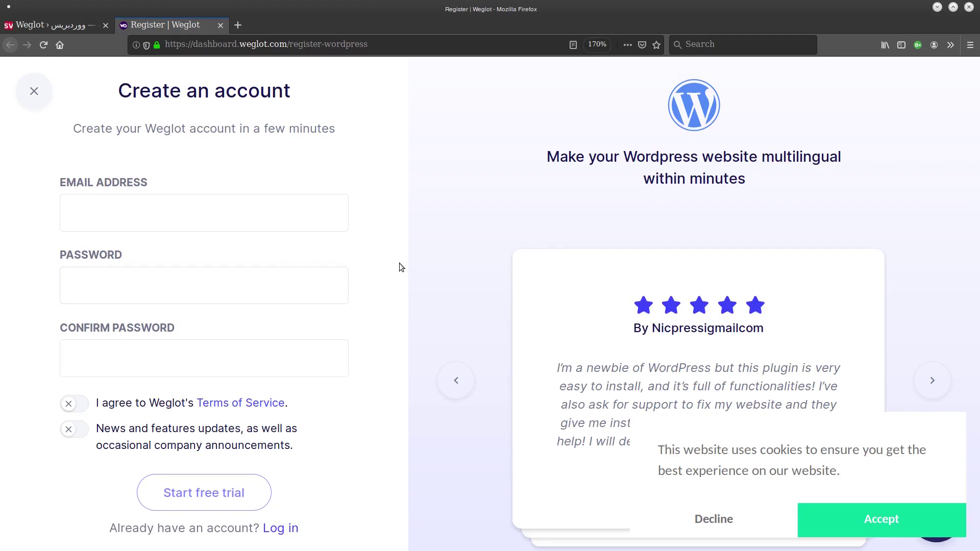
pyautogui.click(281, 531)
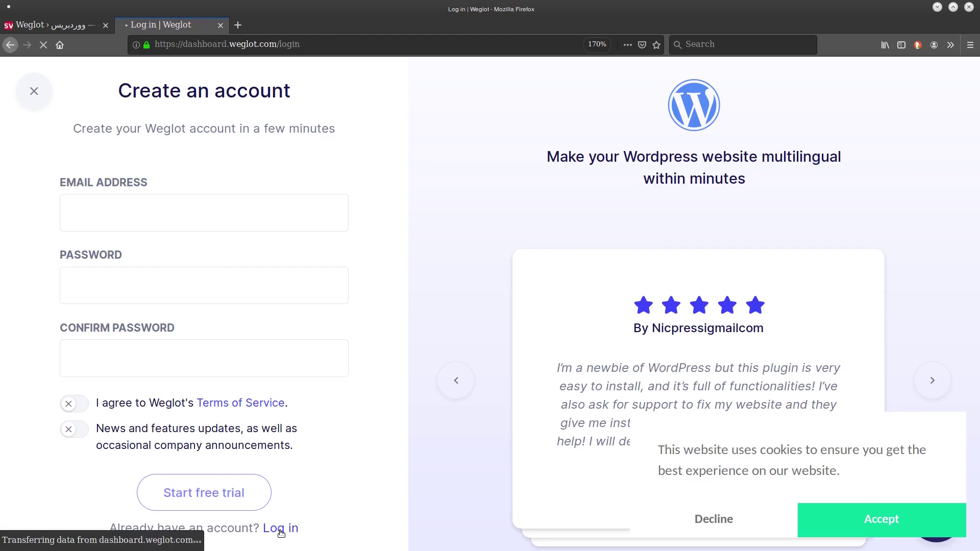
pyautogui.click(172, 296)
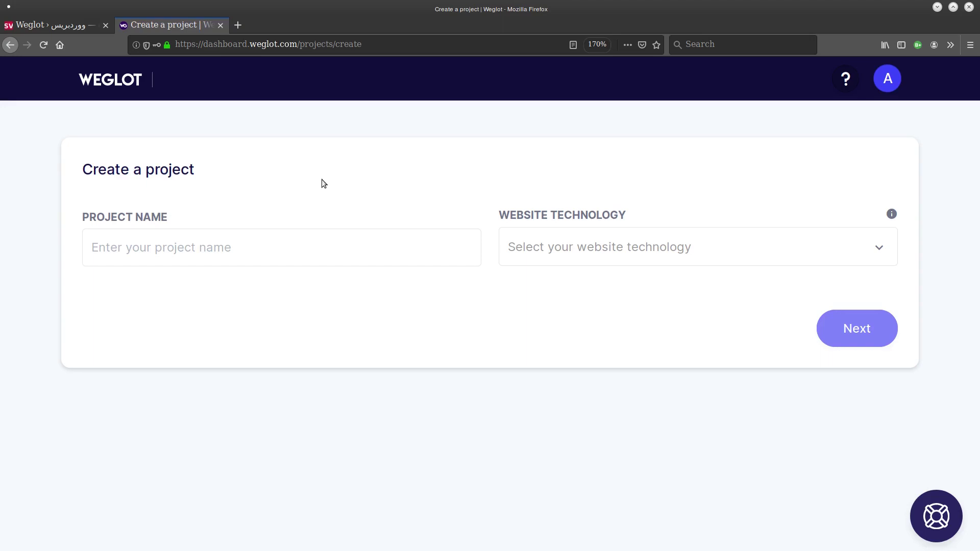
pyautogui.hotkey('ctrl', 'Tab')
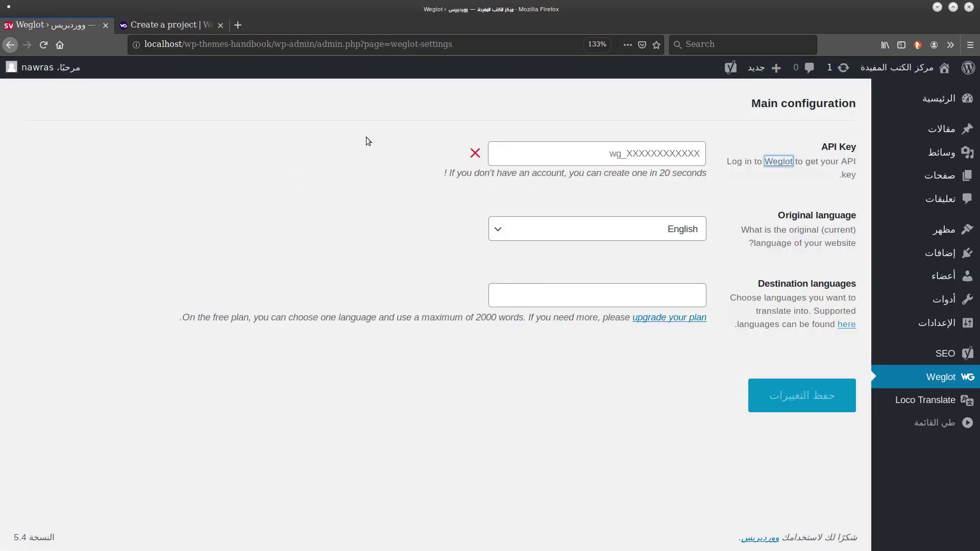
pyautogui.hotkey('ctrl', 'Tab')
# Create a Weglot project named 'localhost' with WordPress as the website technology.
pyautogui.click(177, 246)
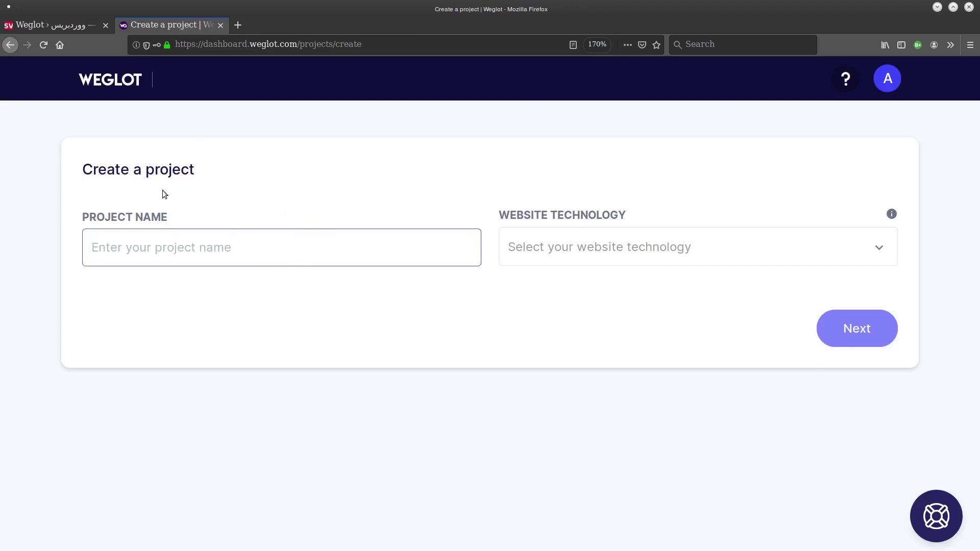
pyautogui.click(130, 329)
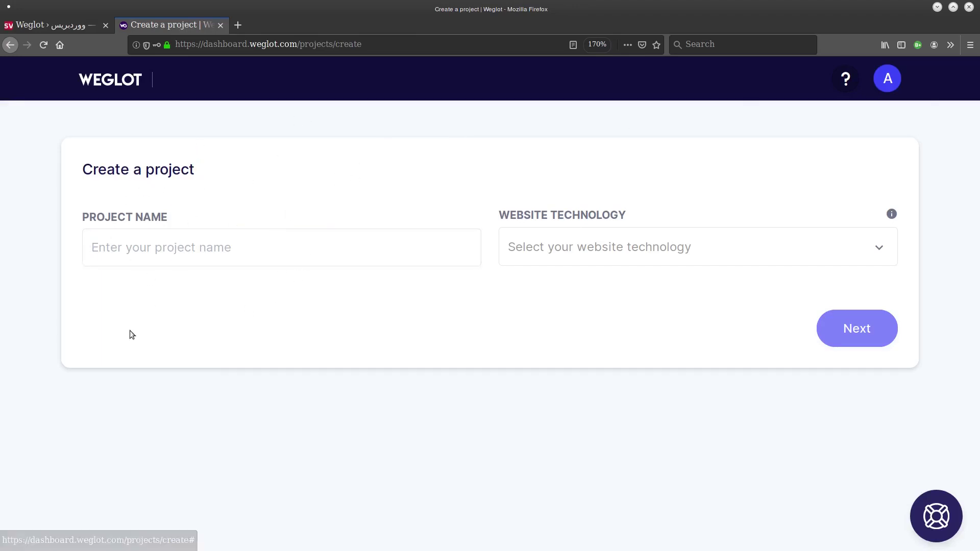
pyautogui.click(175, 238)
pyautogui.write('f')
pyautogui.press('BackSpace')
pyautogui.write('localhost')
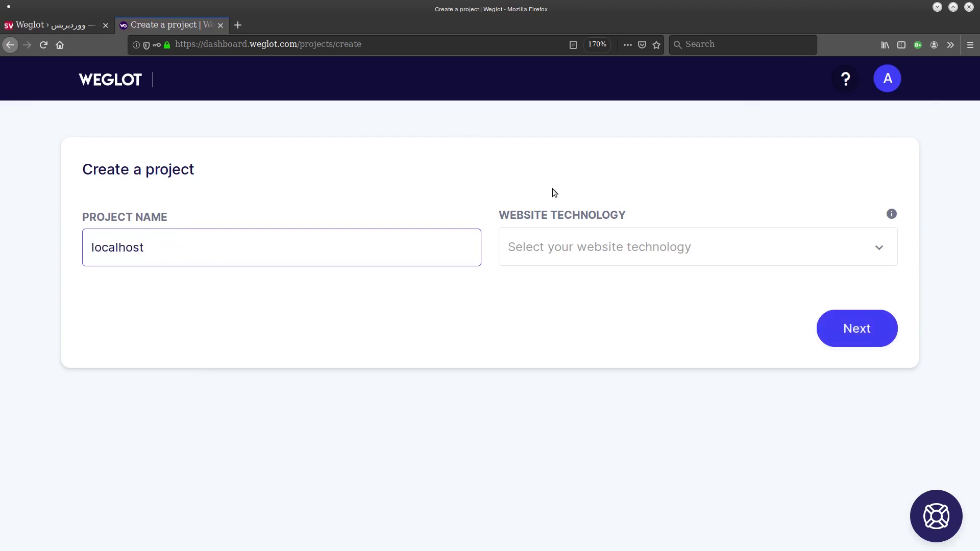
pyautogui.click(576, 247)
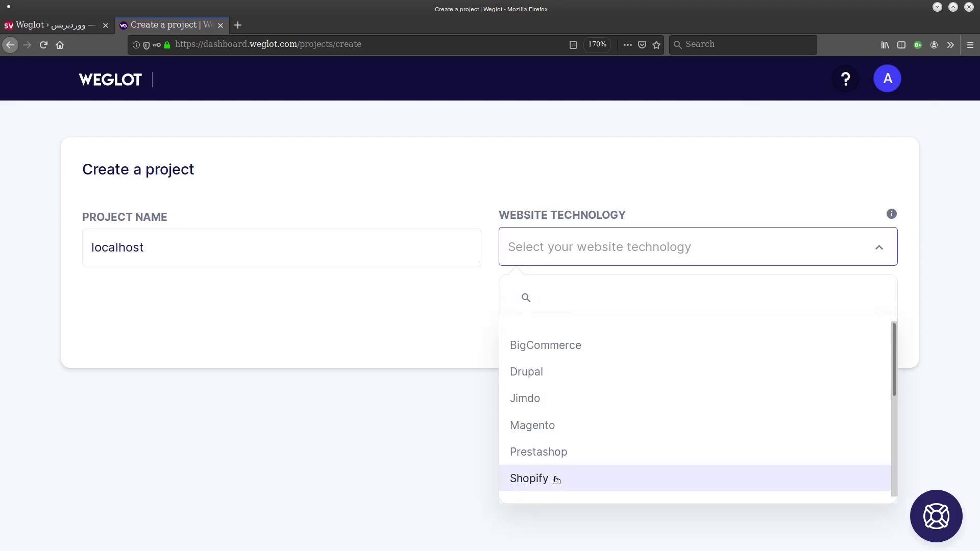
pyautogui.moveTo(889, 350); pyautogui.dragTo(875, 435)
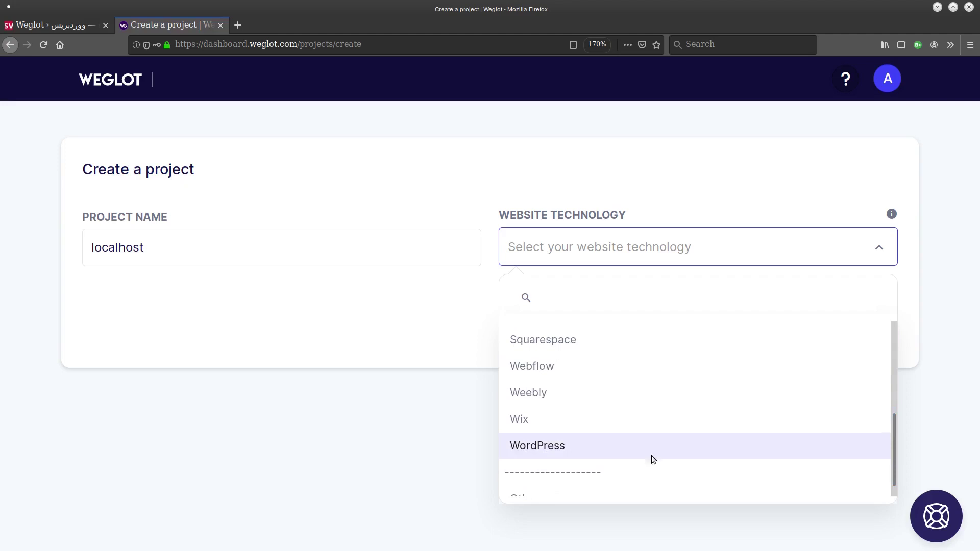
pyautogui.click(581, 443)
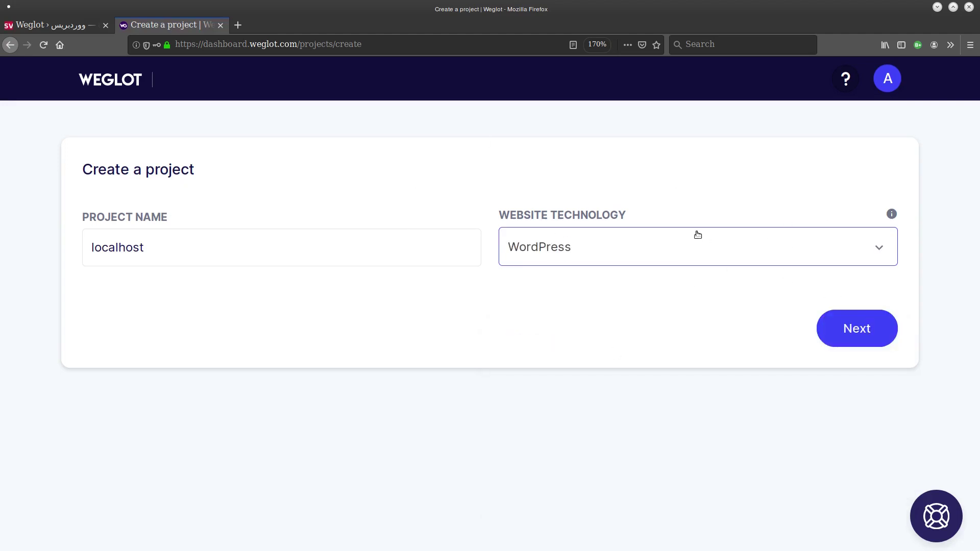
pyautogui.click(855, 327)
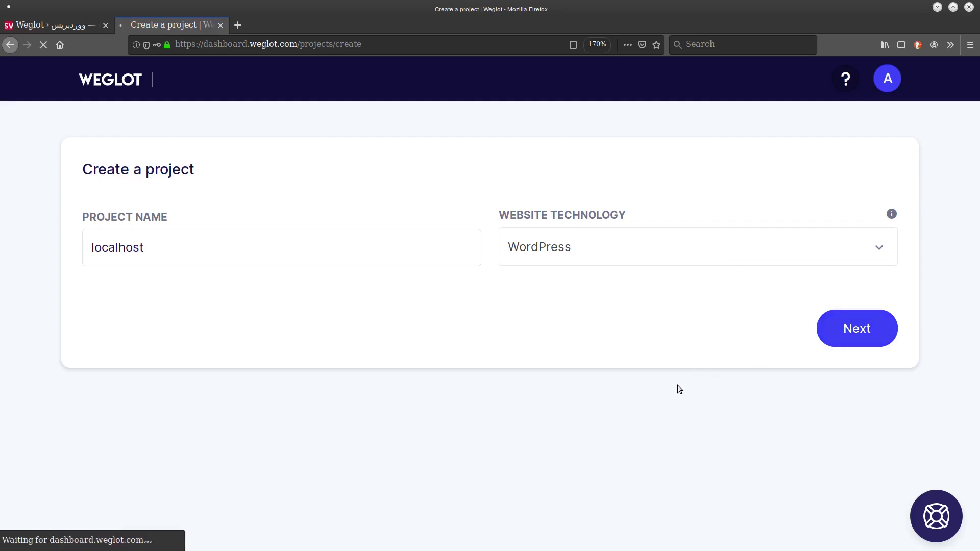
# Copy the new project's API key.
pyautogui.scroll(-3, 213, 282)
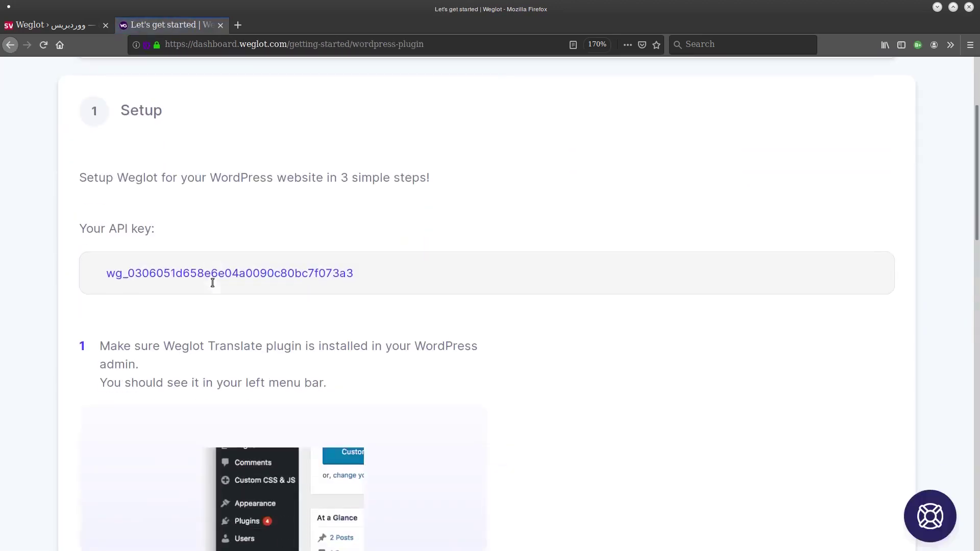
pyautogui.moveTo(361, 273)
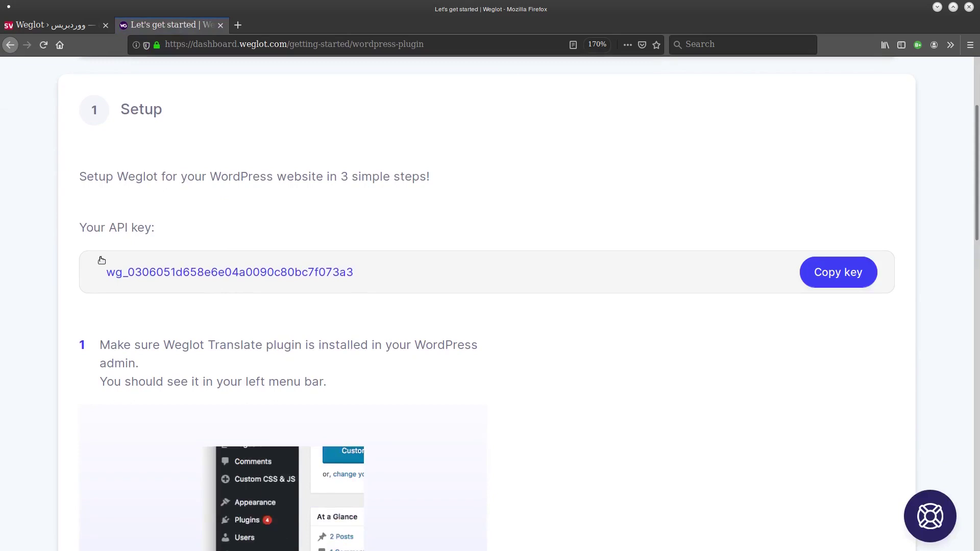
pyautogui.click(839, 272)
# Paste the API key into WordPress Weglot settings and set the original language to Arabic.
pyautogui.click(51, 25)
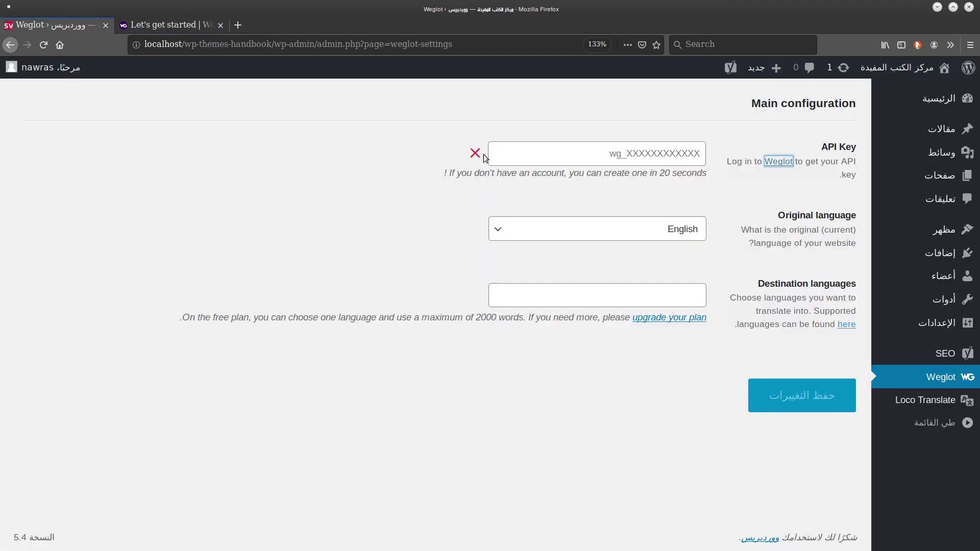
pyautogui.hotkey('ctrl', 'v')
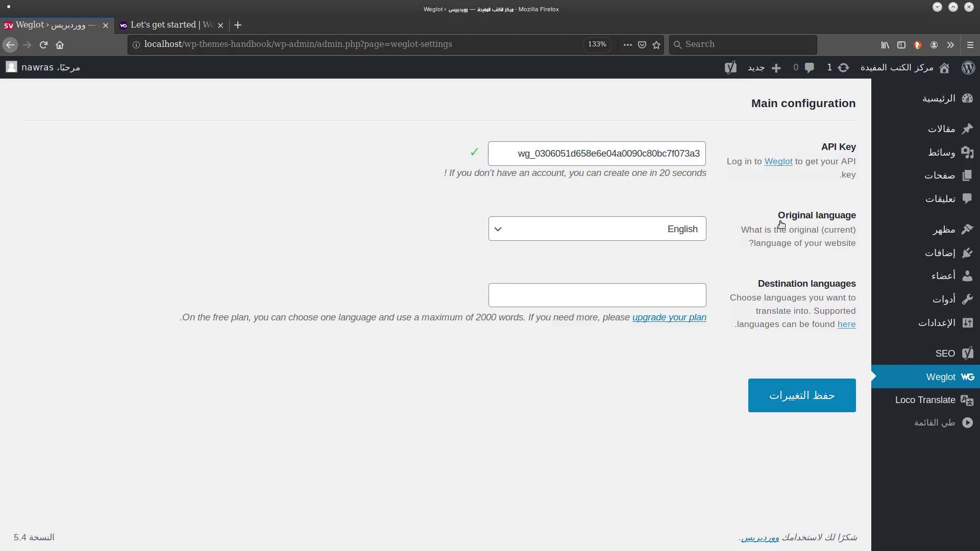
pyautogui.click(695, 235)
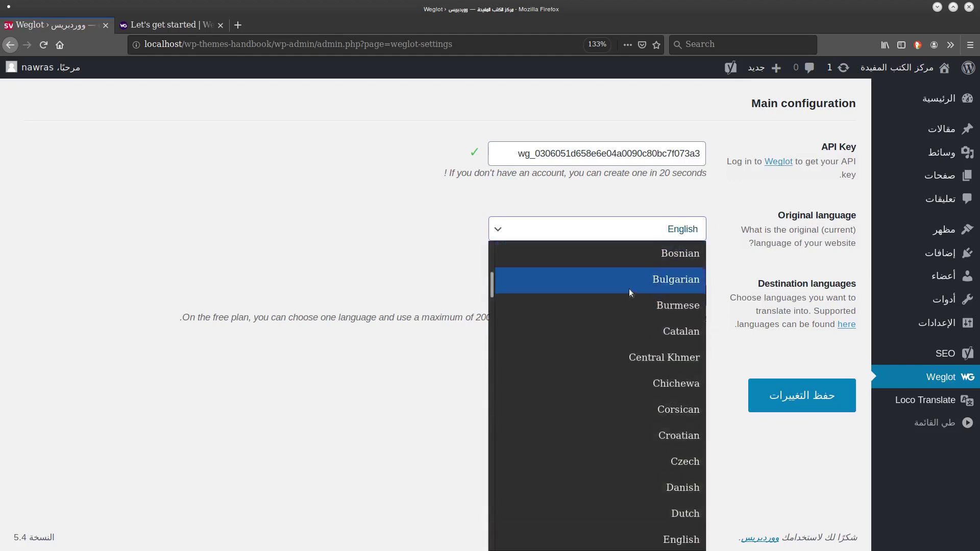
pyautogui.scroll(3, 626, 287)
pyautogui.click(645, 329)
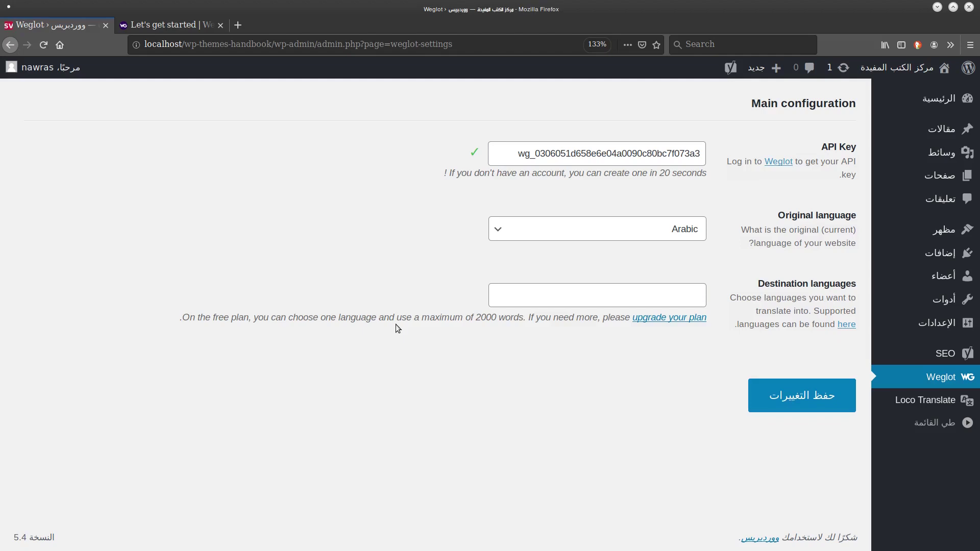
# Add English as the destination language and save the Weglot settings.
pyautogui.click(540, 296)
pyautogui.write('en')
pyautogui.click(630, 320)
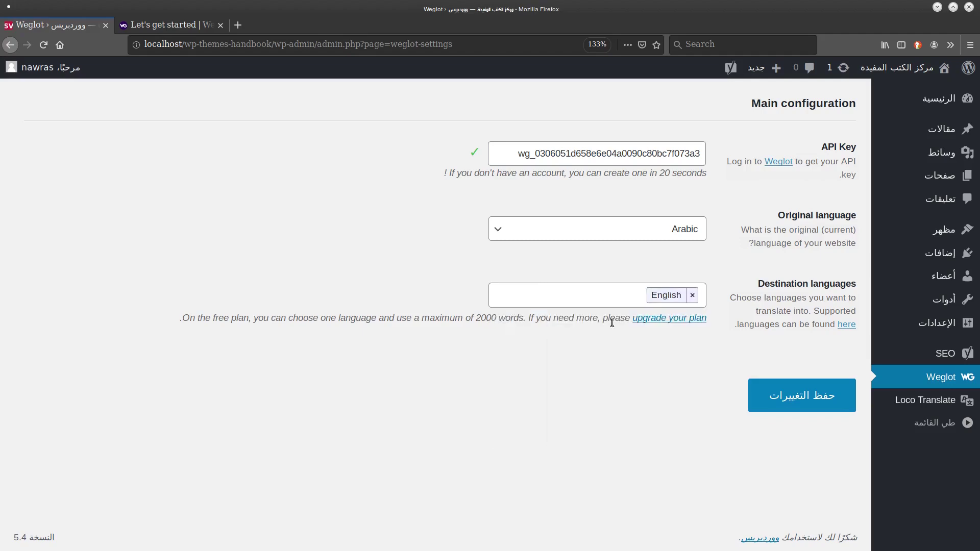
pyautogui.click(763, 397)
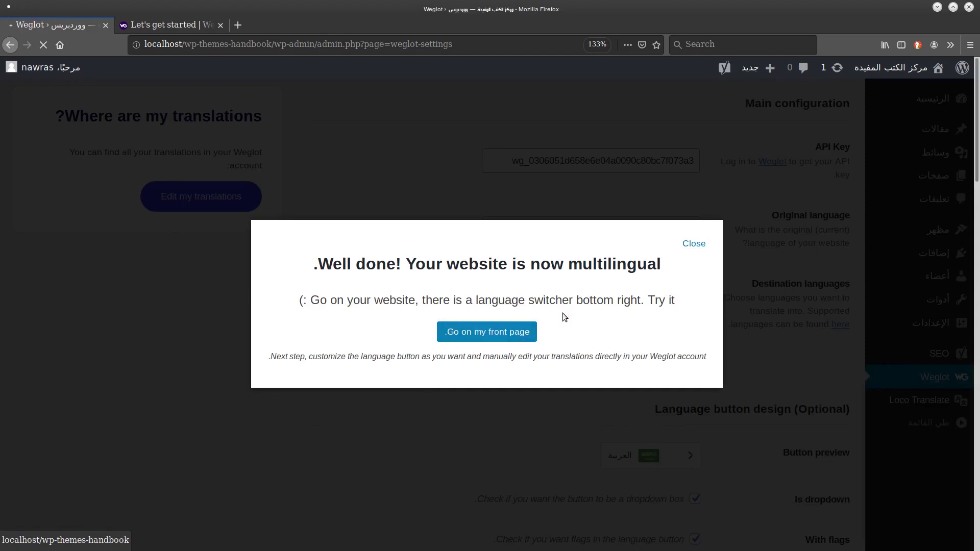
# Switch the site's front page to English with the bottom-right language switcher.
pyautogui.click(465, 332)
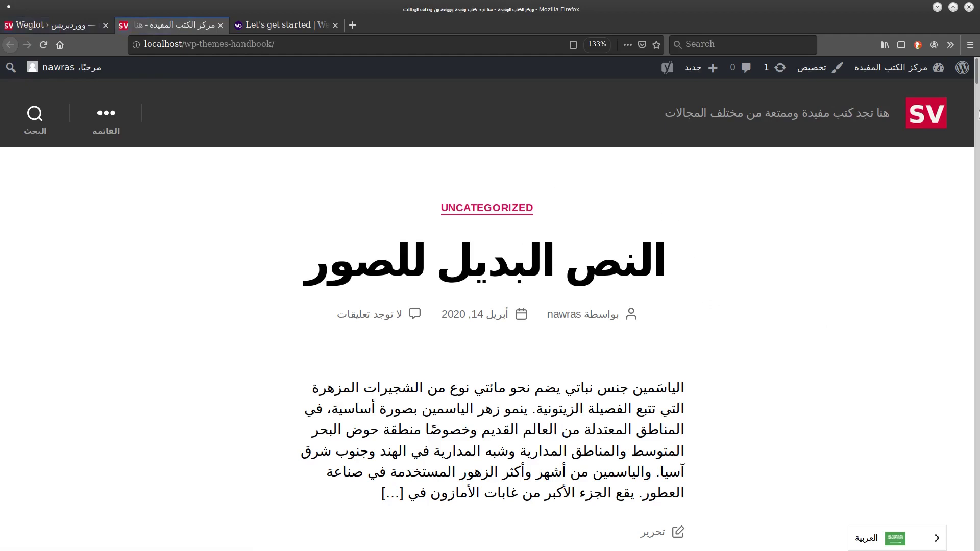
pyautogui.scroll(-10, 977, 75)
pyautogui.scroll(10, 977, 76)
pyautogui.click(938, 540)
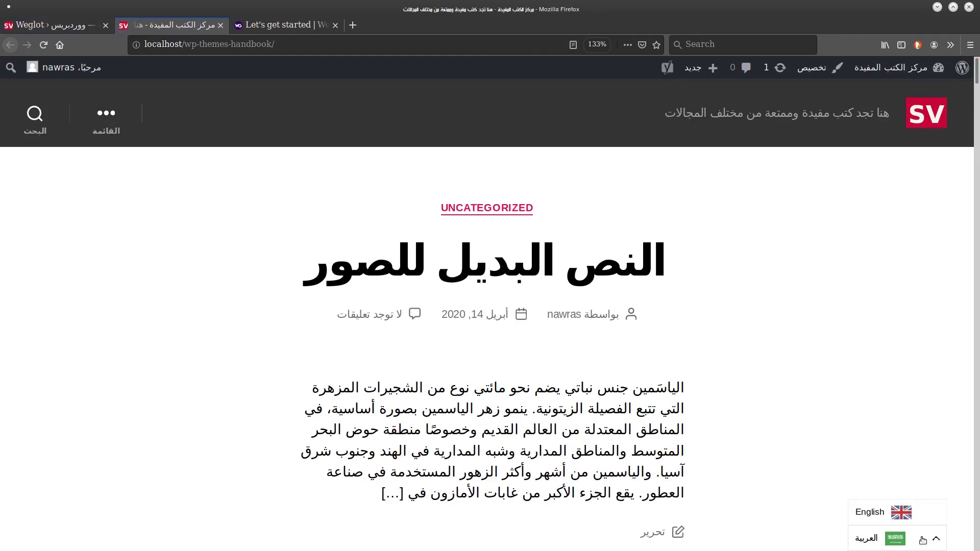
pyautogui.click(881, 517)
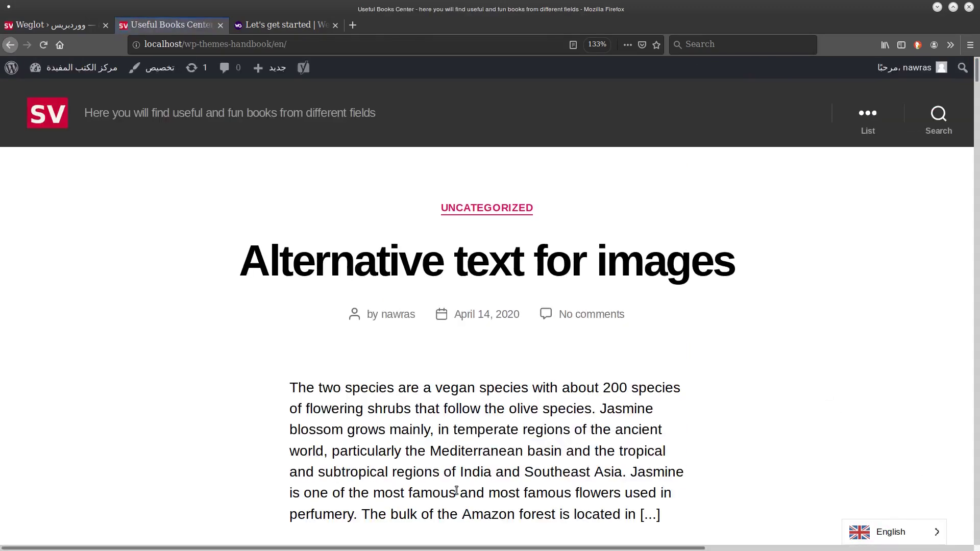
# Review the translated post text, then check Weglot's dashboard for word usage.
pyautogui.scroll(-8, 457, 490)
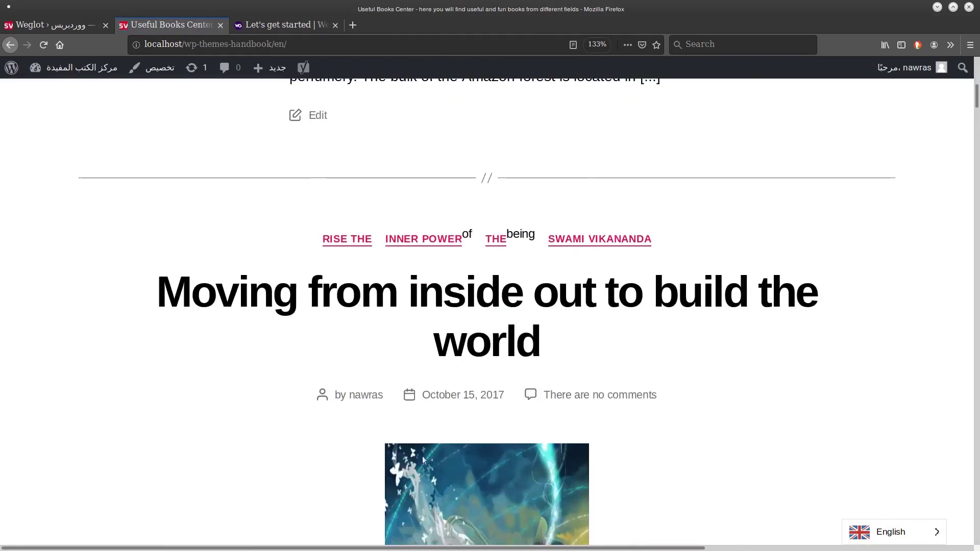
pyautogui.scroll(-10, 352, 327)
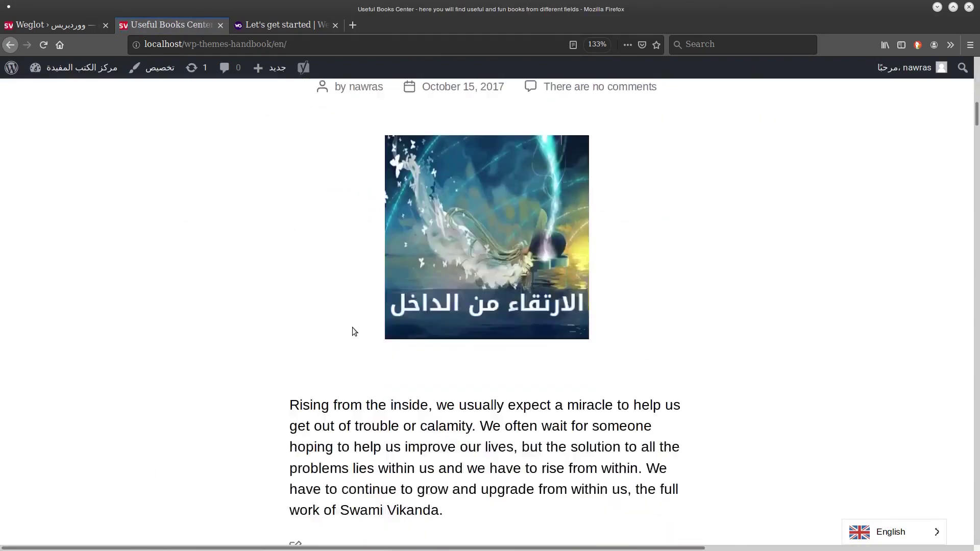
pyautogui.moveTo(306, 182); pyautogui.dragTo(314, 312)
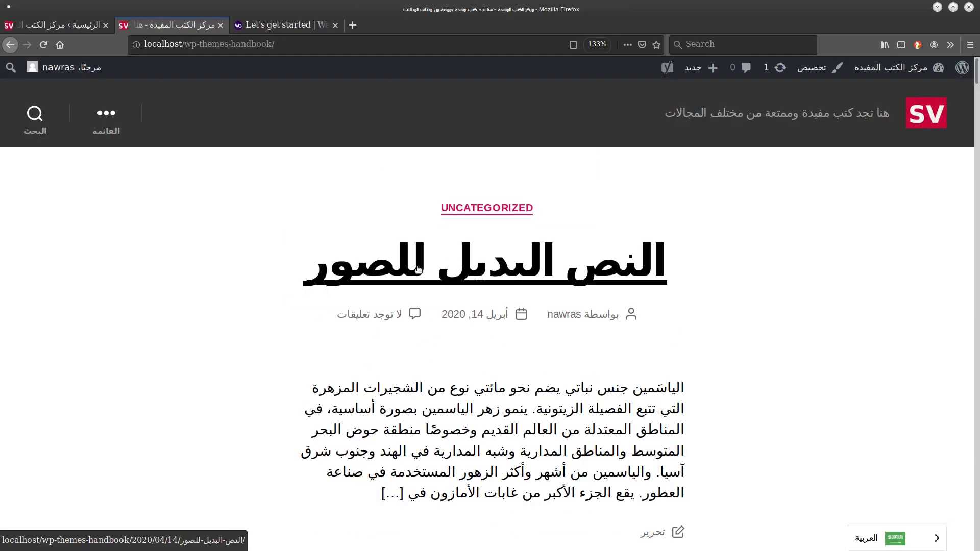
pyautogui.click(286, 24)
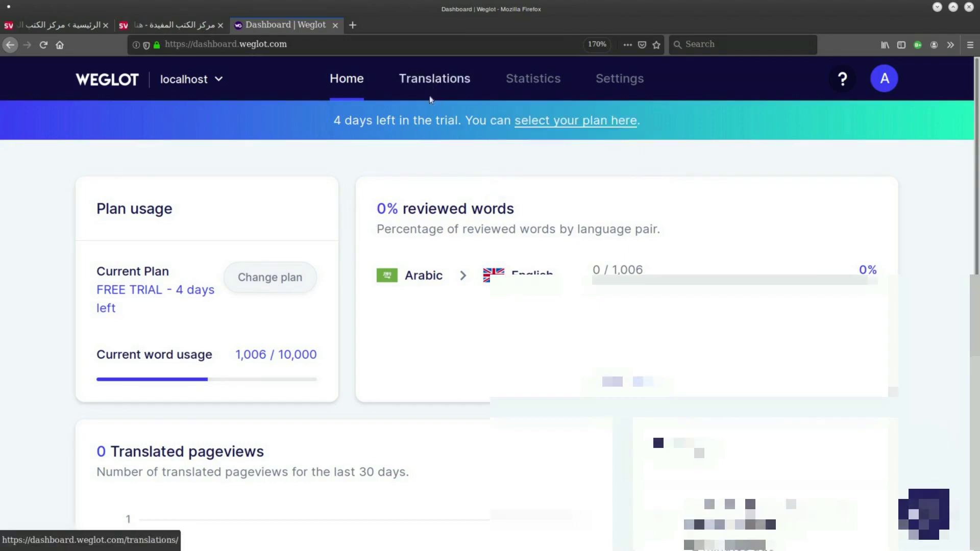
# Open Weglot's Arabic → English translations list with its 115 strings.
pyautogui.click(433, 78)
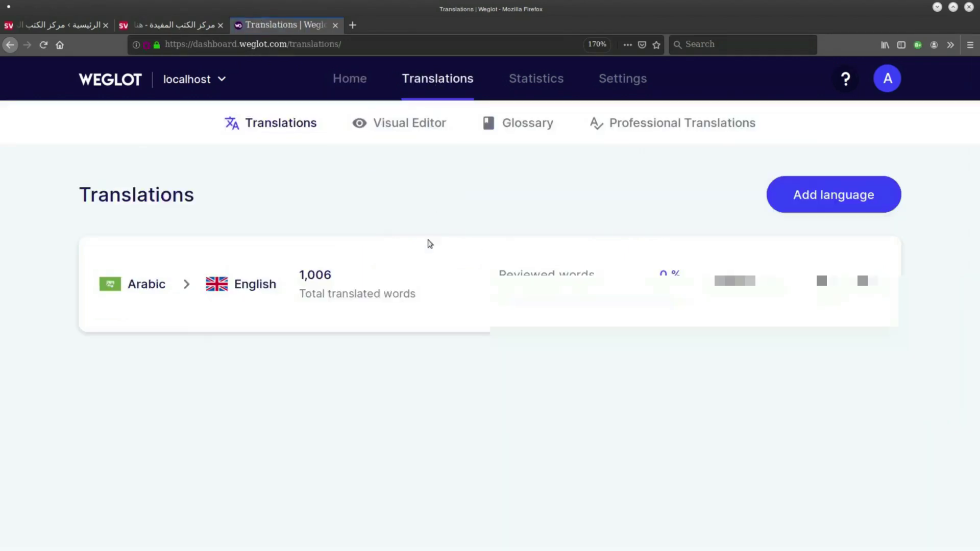
pyautogui.click(176, 296)
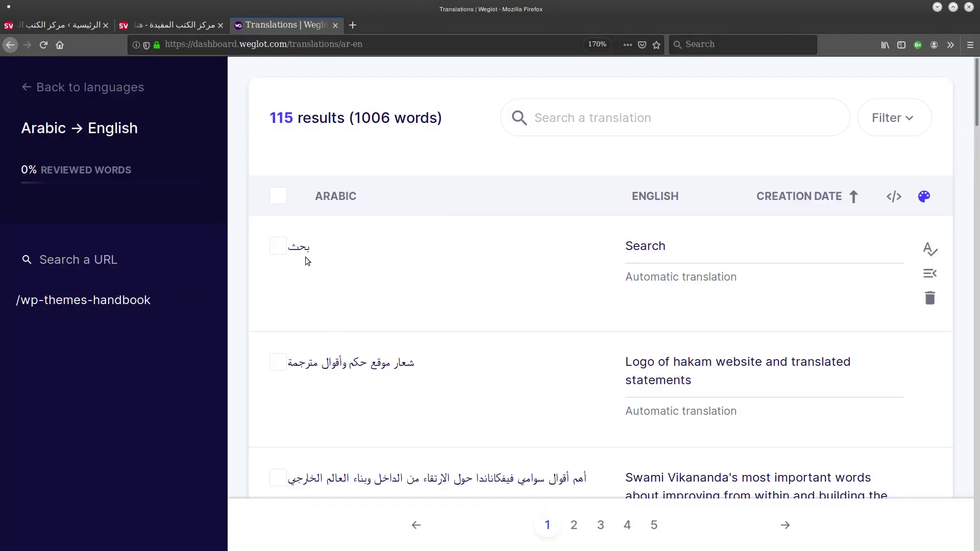
pyautogui.scroll(-2, 975, 122)
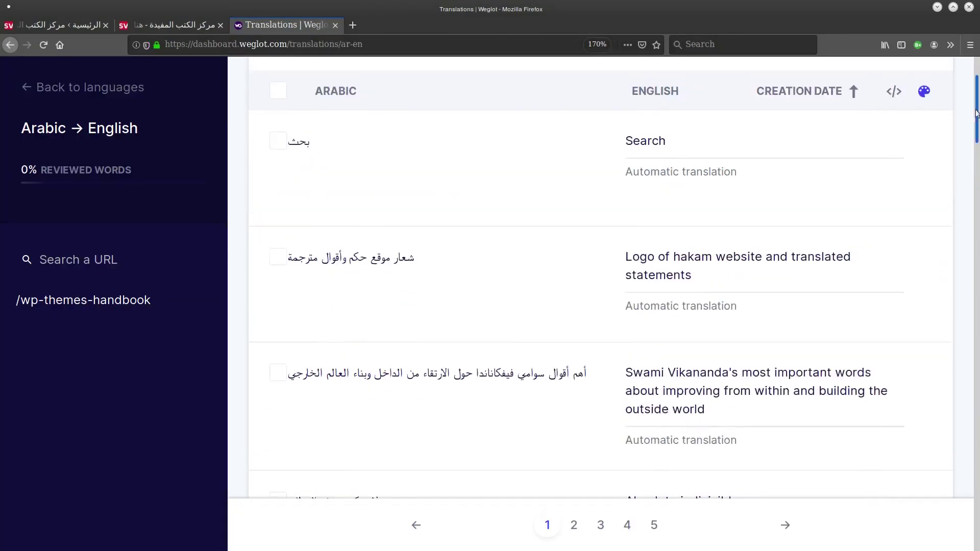
pyautogui.scroll(2, 665, 316)
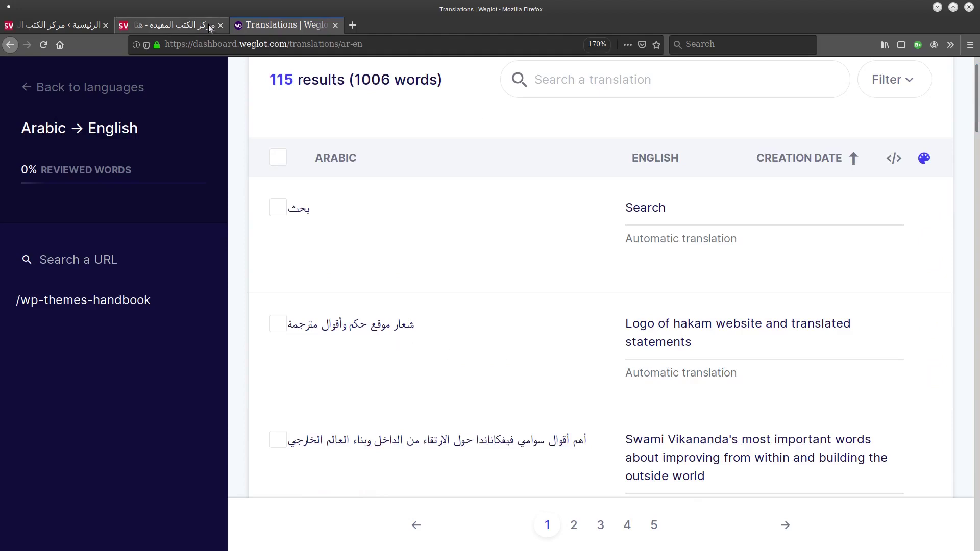
# Select the post title's opening words on the Arabic front page, then return to Weglot's translation search.
pyautogui.click(180, 28)
pyautogui.scroll(-15, 953, 193)
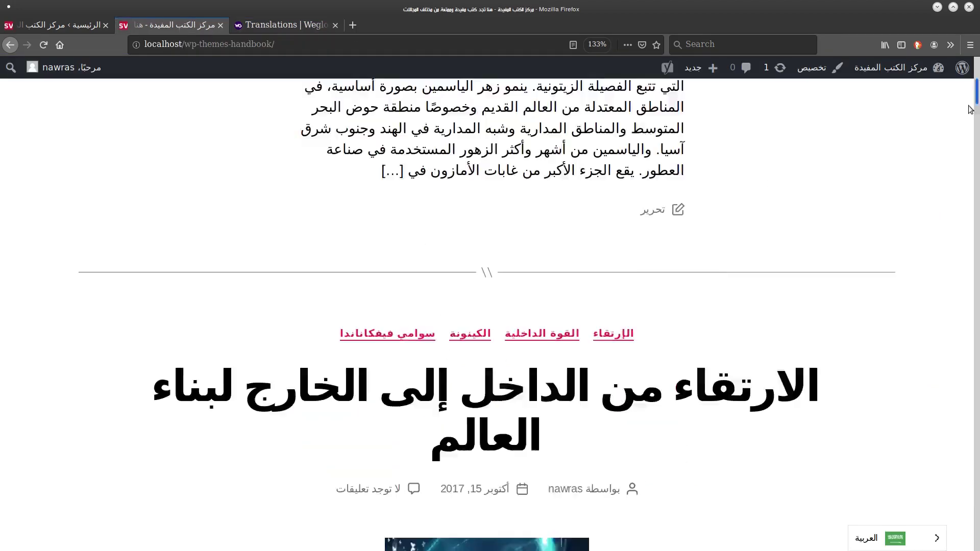
pyautogui.scroll(-2, 952, 193)
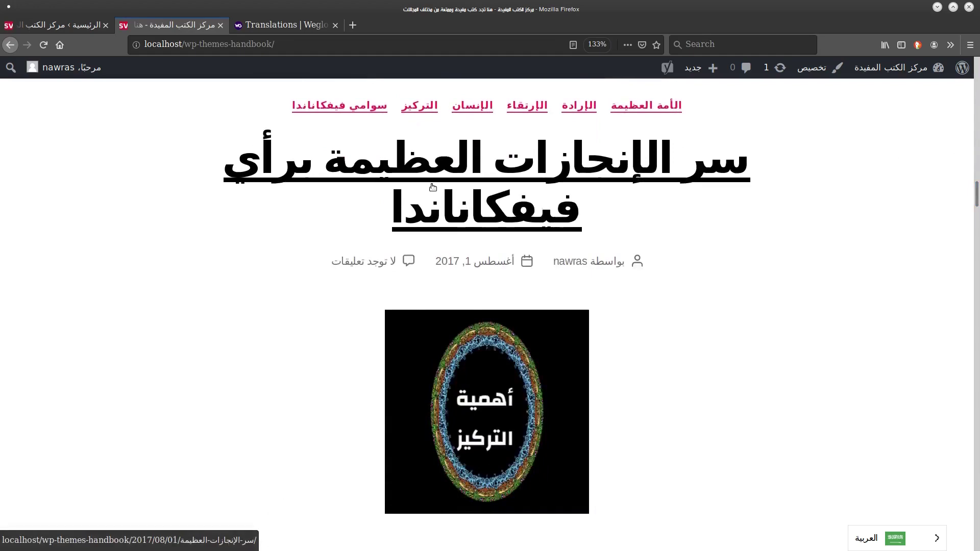
pyautogui.moveTo(763, 160); pyautogui.dragTo(321, 165)
pyautogui.hotkey('ctrl', 'c')
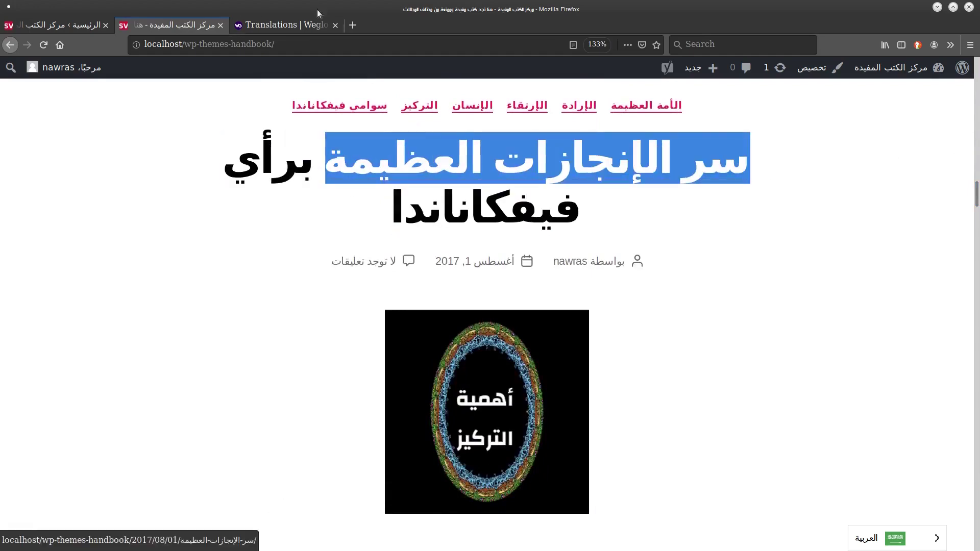
pyautogui.click(317, 24)
pyautogui.click(740, 85)
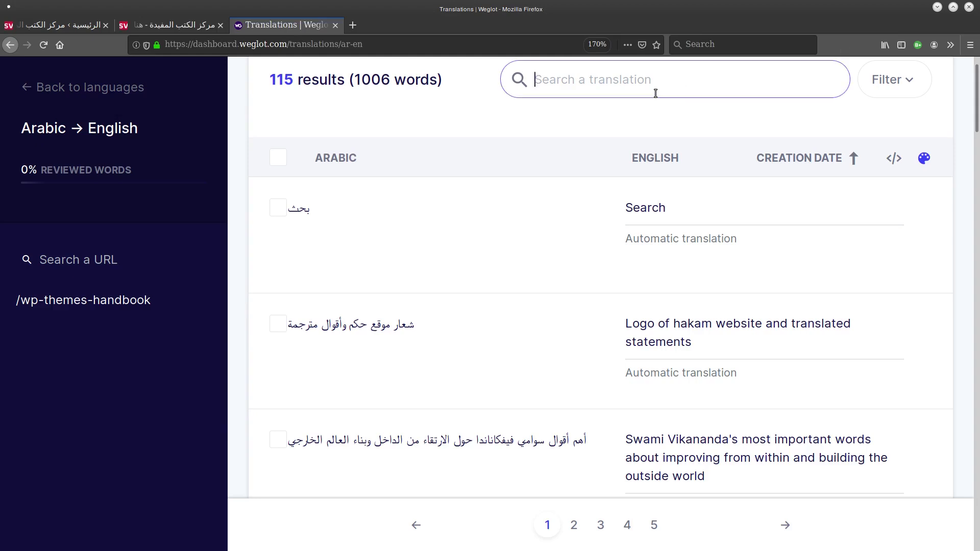
# Search for the pasted Arabic title and replace its English translation with 'Great achievements'.
pyautogui.hotkey('ctrl', 'v')
pyautogui.press('Return')
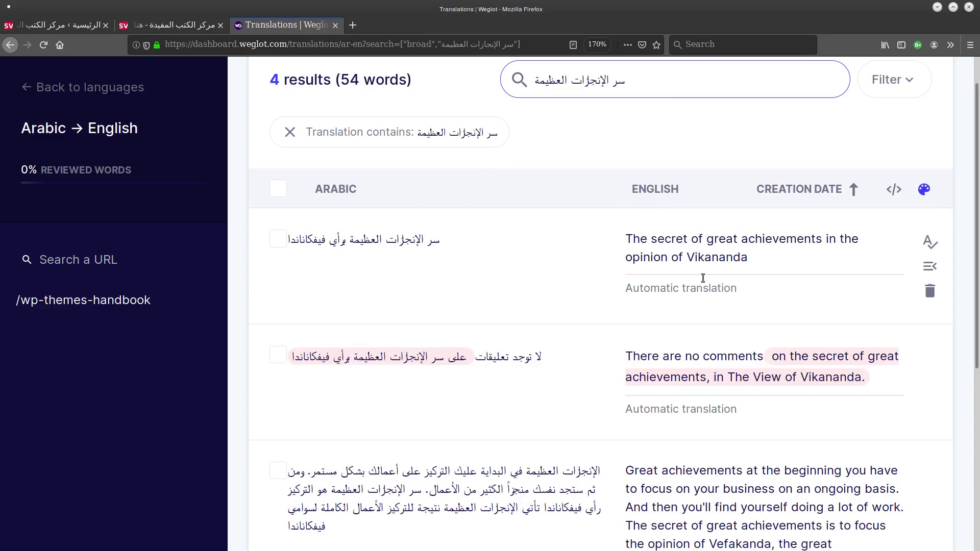
pyautogui.moveTo(762, 261); pyautogui.dragTo(571, 234)
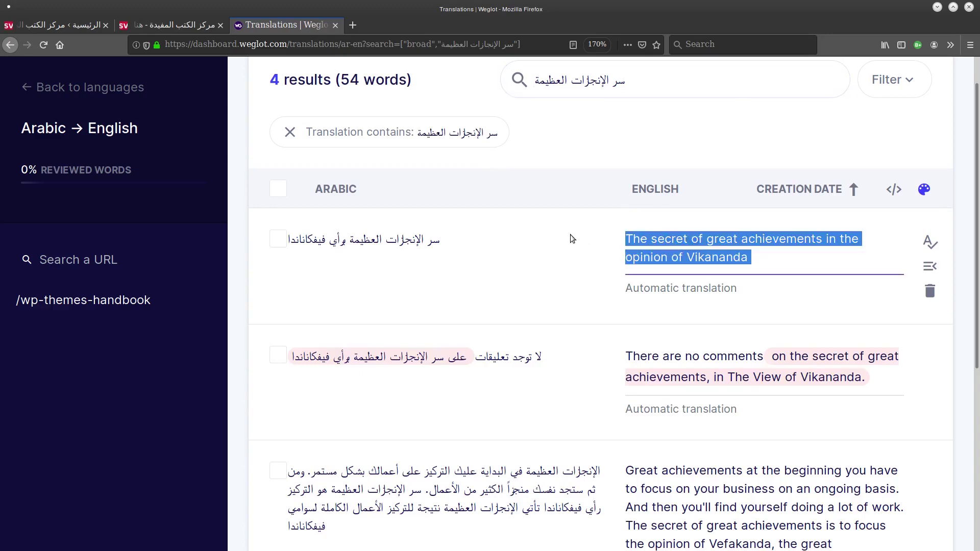
pyautogui.press('BackSpace')
pyautogui.write('The')
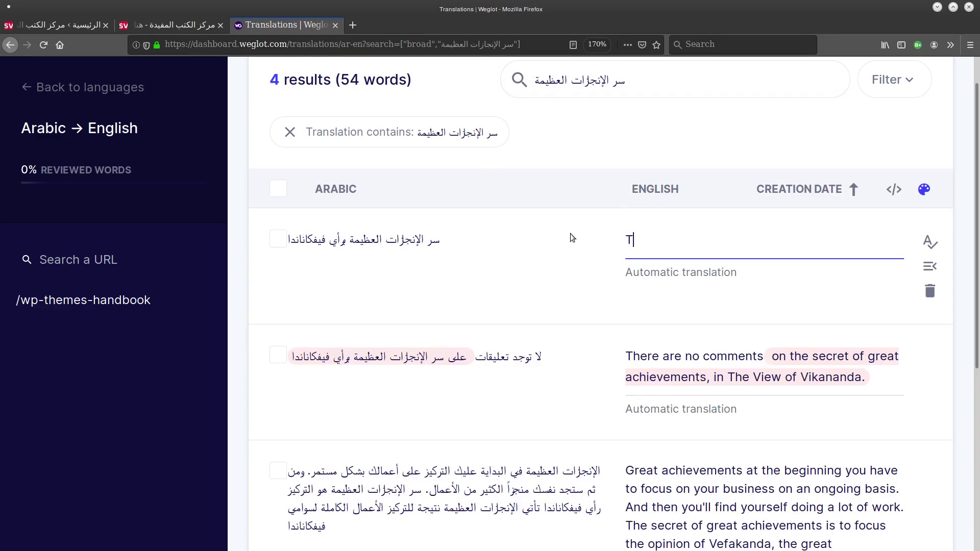
pyautogui.press('BackSpace')
pyautogui.press('BackSpace')
pyautogui.press('BackSpace')
pyautogui.press('BackSpace')
pyautogui.write('f')
pyautogui.write('Great ')
pyautogui.write('achievements')
pyautogui.scroll(-5, 951, 382)
pyautogui.scroll(5, 951, 382)
pyautogui.click(720, 88)
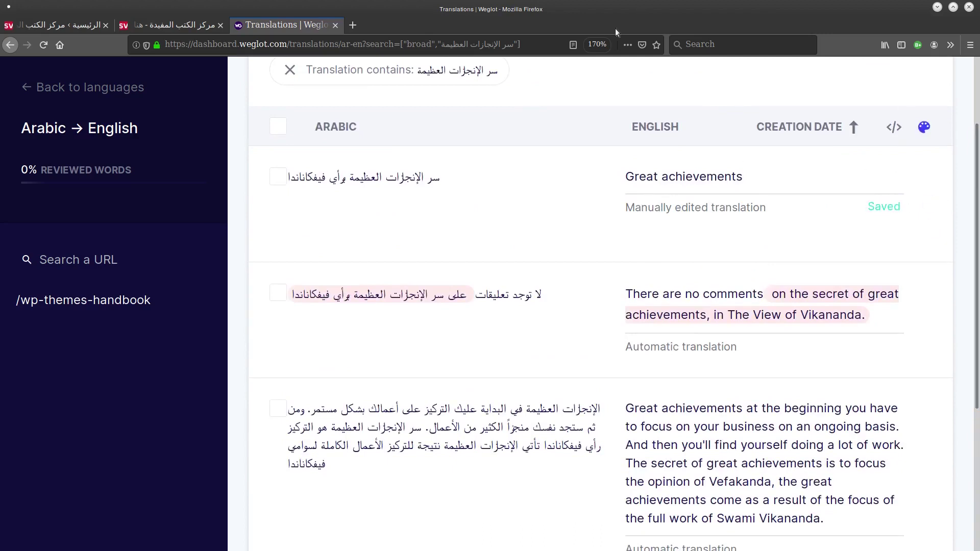
# Reload the site's front page and switch it to English.
pyautogui.click(174, 24)
pyautogui.press('F5')
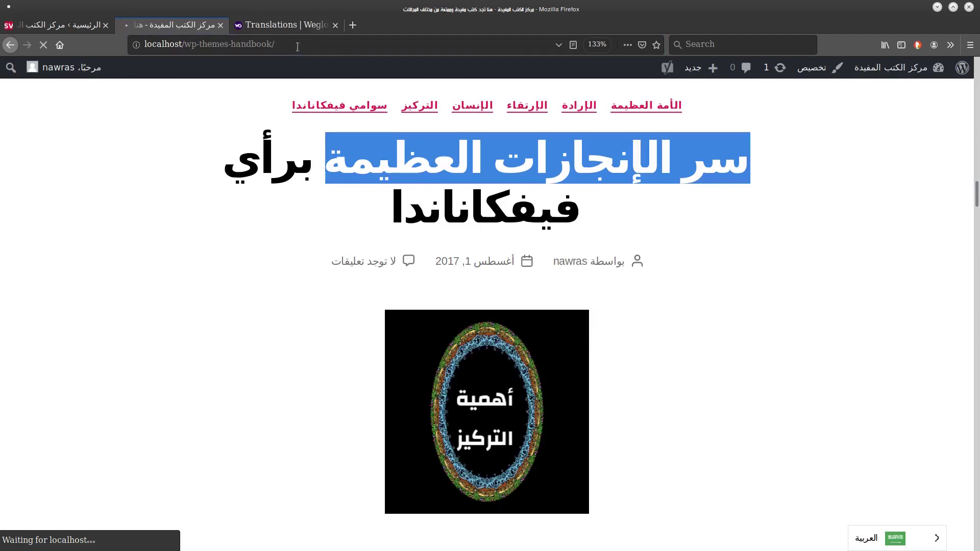
pyautogui.moveTo(975, 71); pyautogui.dragTo(903, 388)
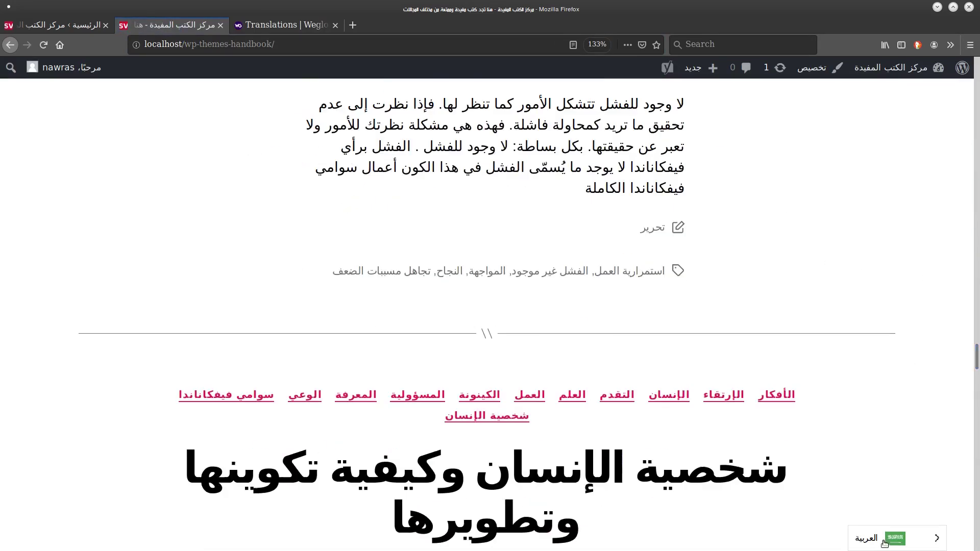
pyautogui.moveTo(884, 544)
pyautogui.click(880, 517)
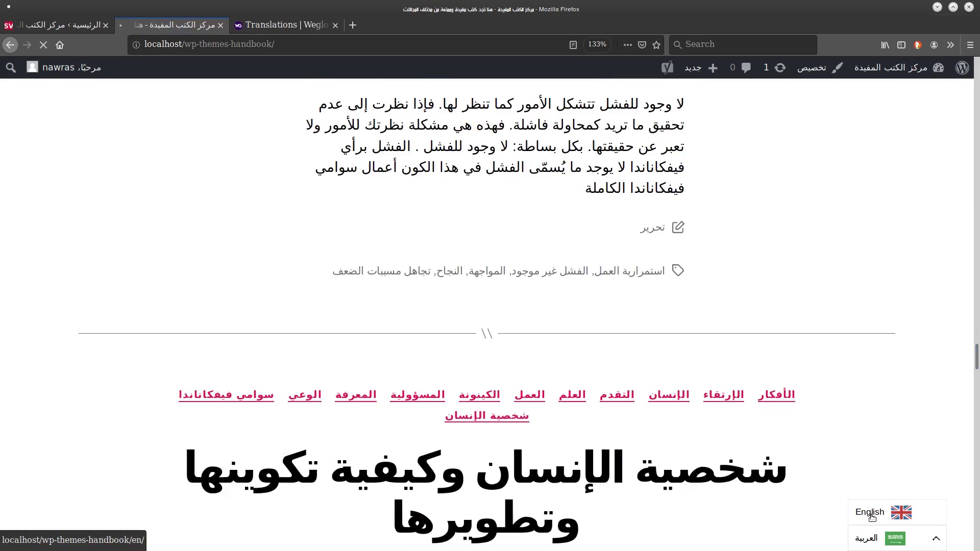
# Find the post headed 'Great achievements' on the English page, then go back to the Weglot list.
pyautogui.scroll(-12, 958, 189)
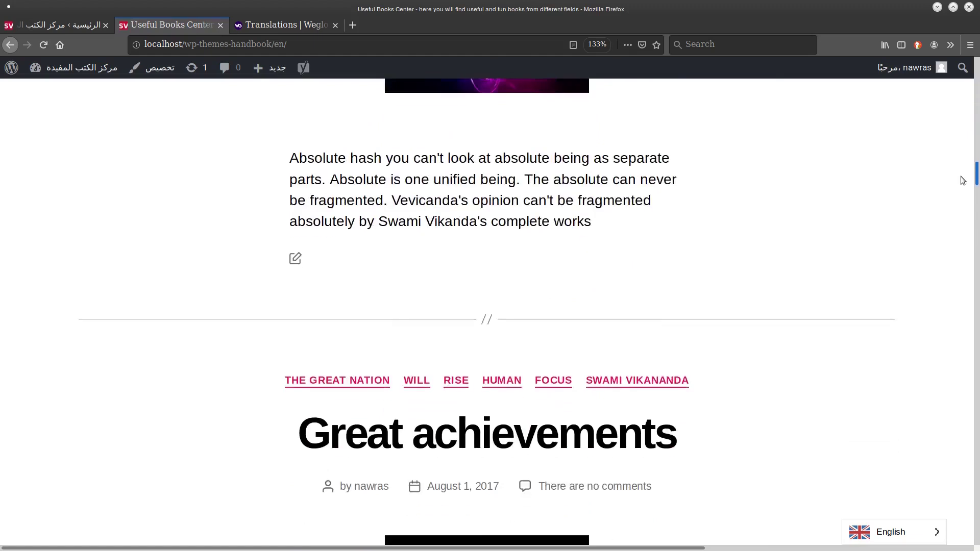
pyautogui.scroll(-2, 958, 189)
pyautogui.moveTo(214, 228); pyautogui.dragTo(570, 166)
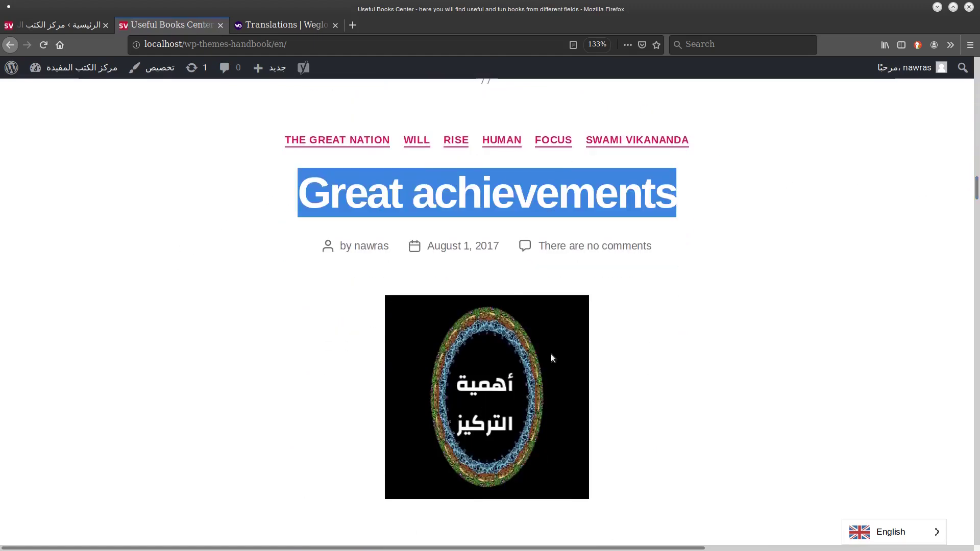
pyautogui.scroll(-4, 968, 200)
pyautogui.scroll(3, 968, 200)
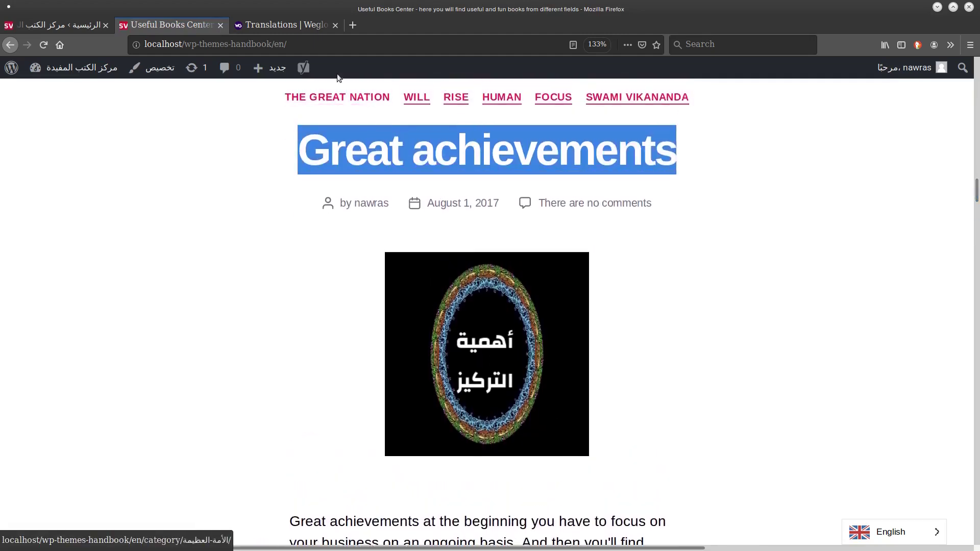
pyautogui.click(270, 24)
pyautogui.scroll(2, 416, 90)
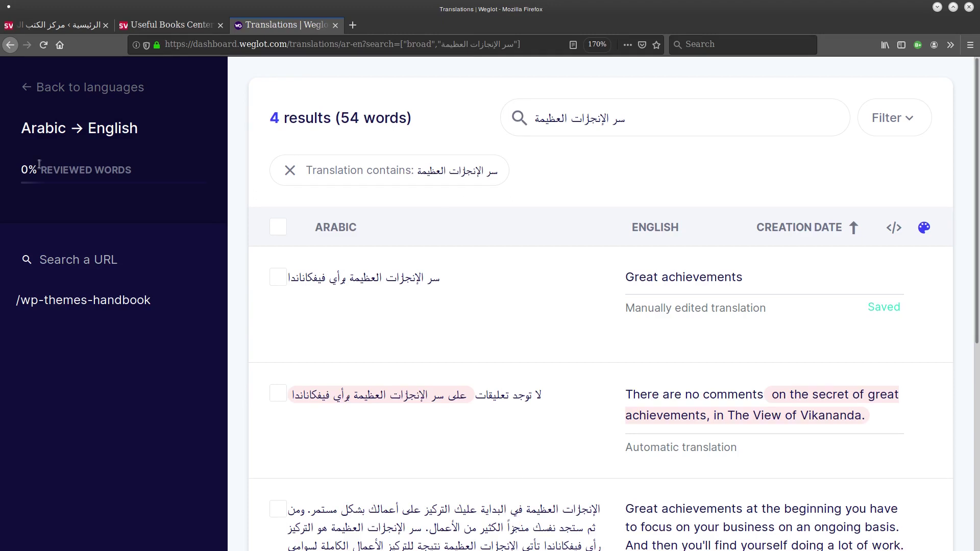
# Return from the filtered results to Weglot's Translations overview, showing Arabic → English with 1,006 words.
pyautogui.click(31, 88)
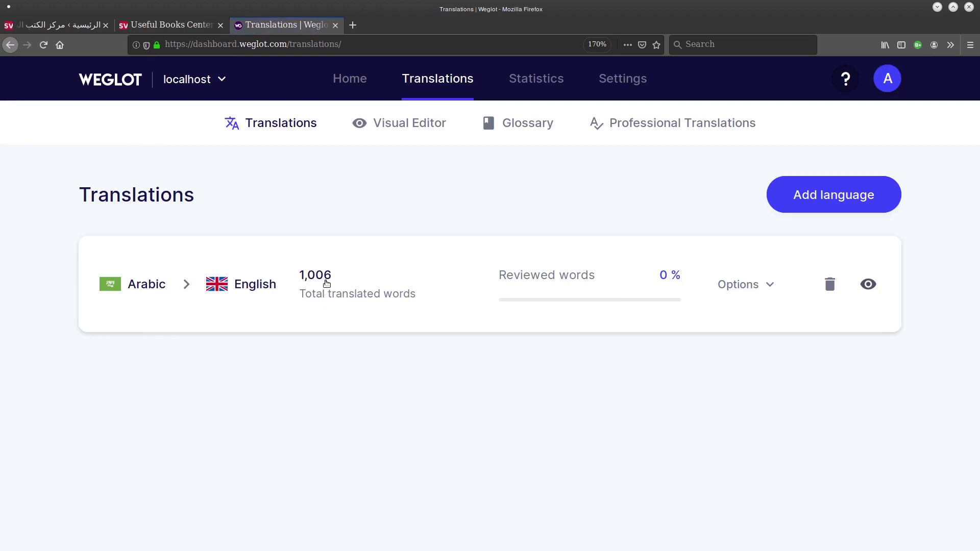
pyautogui.click(44, 26)
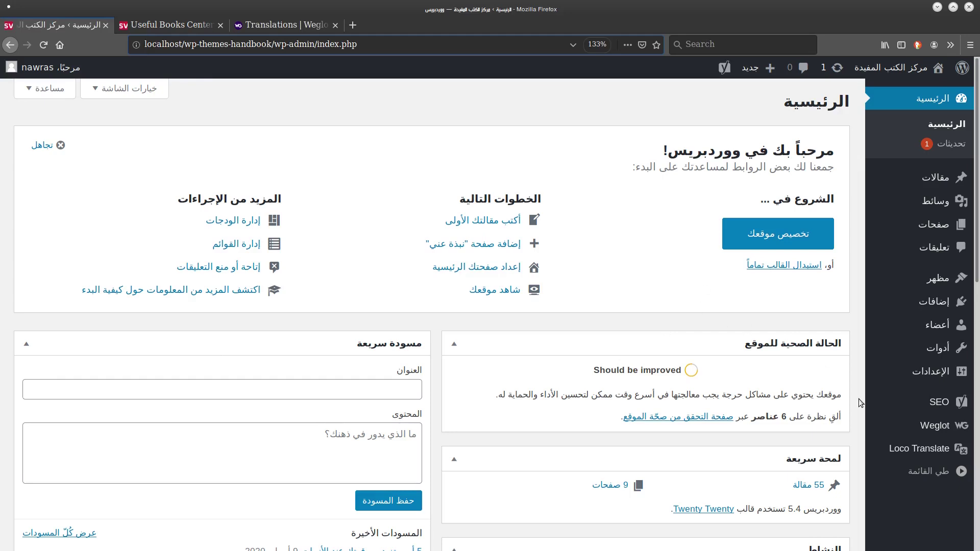
# Add the Weglot Switcher item to the language menu and save the menu.
pyautogui.moveTo(938, 276)
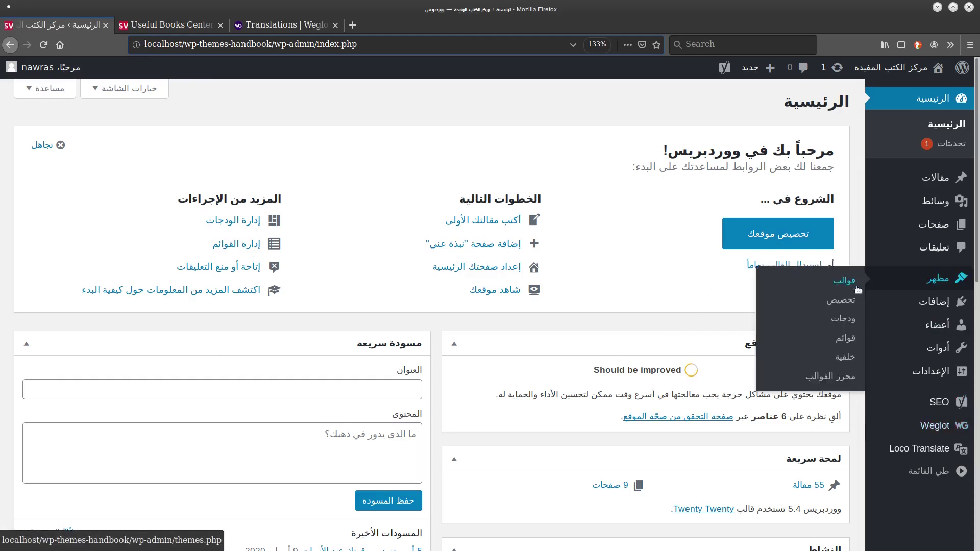
pyautogui.click(840, 338)
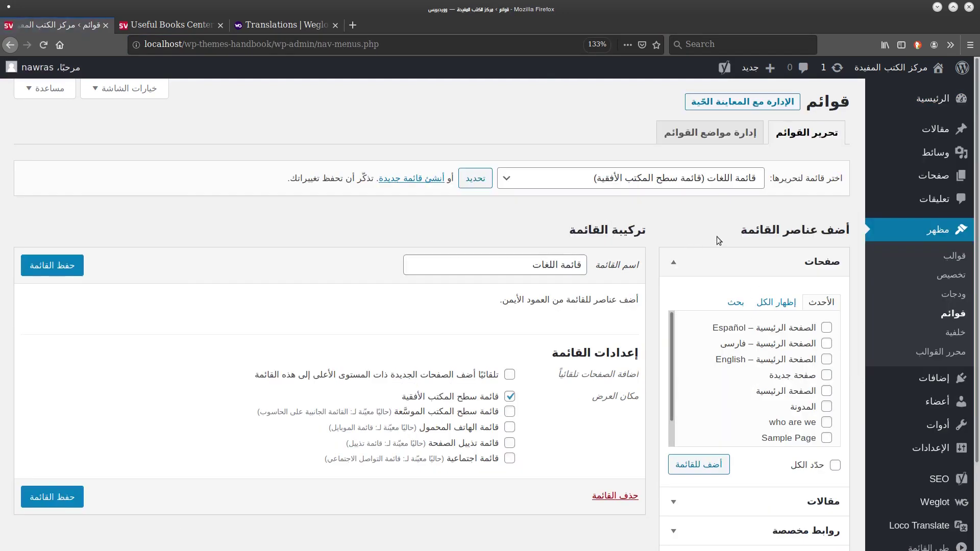
pyautogui.scroll(-3, 717, 237)
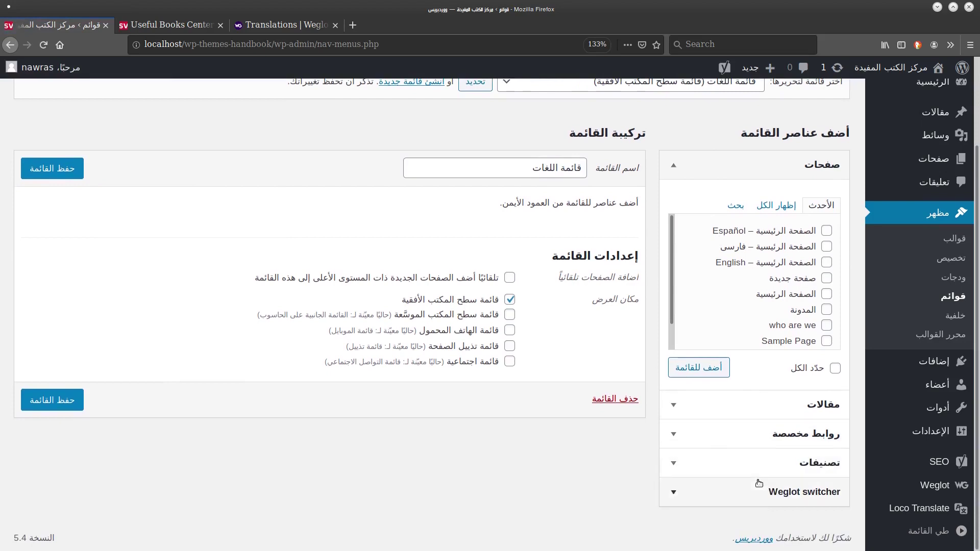
pyautogui.click(758, 491)
pyautogui.click(812, 409)
pyautogui.click(698, 442)
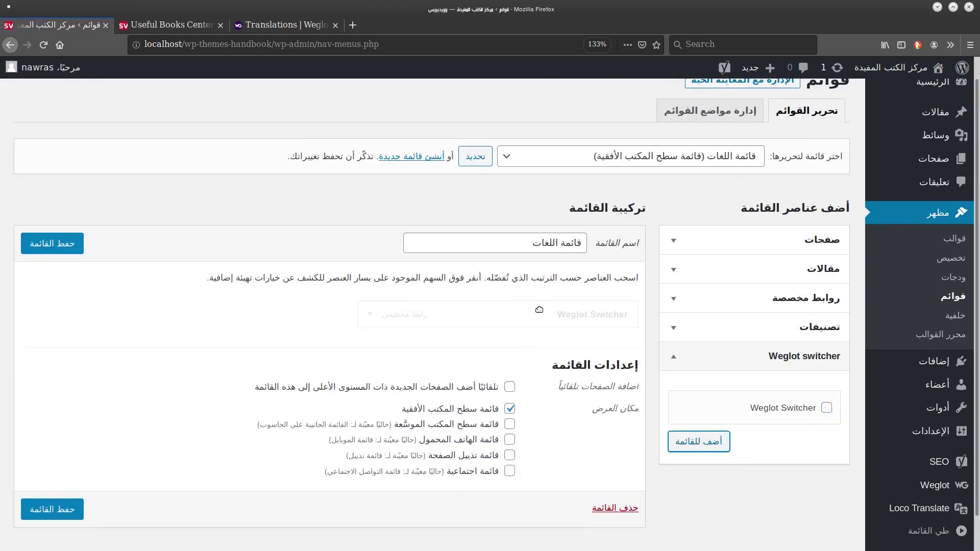
pyautogui.click(52, 243)
# Reload the site and test the menu switcher, changing to Arabic and back to English.
pyautogui.click(172, 25)
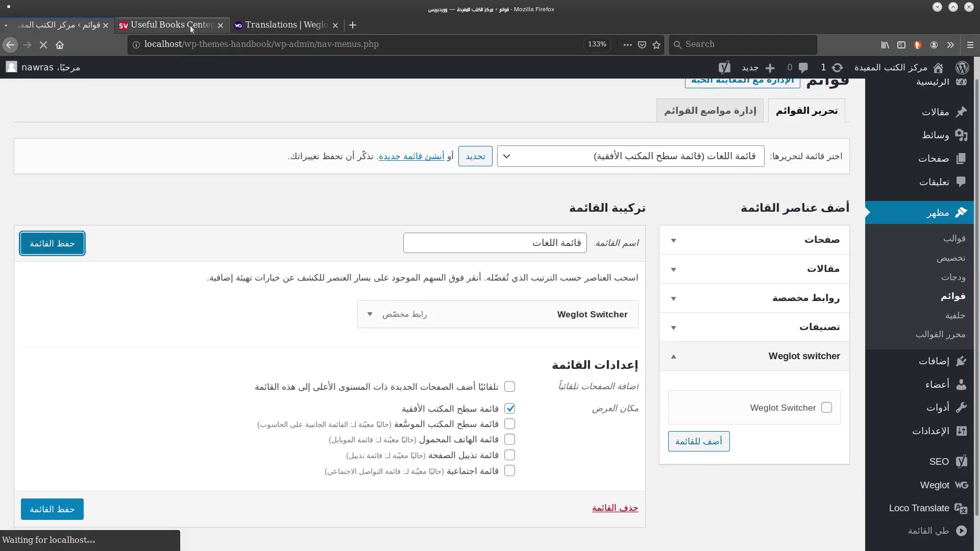
pyautogui.press('F5')
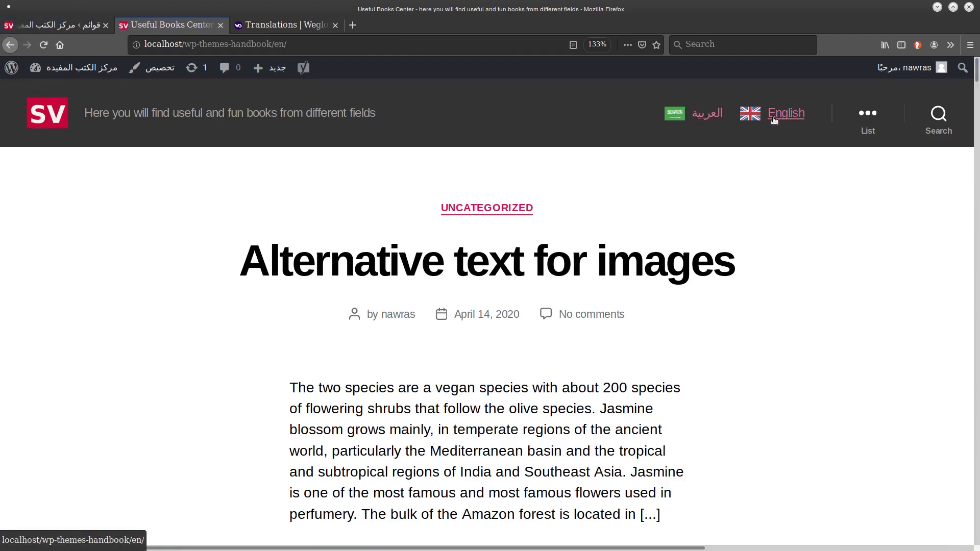
pyautogui.click(707, 122)
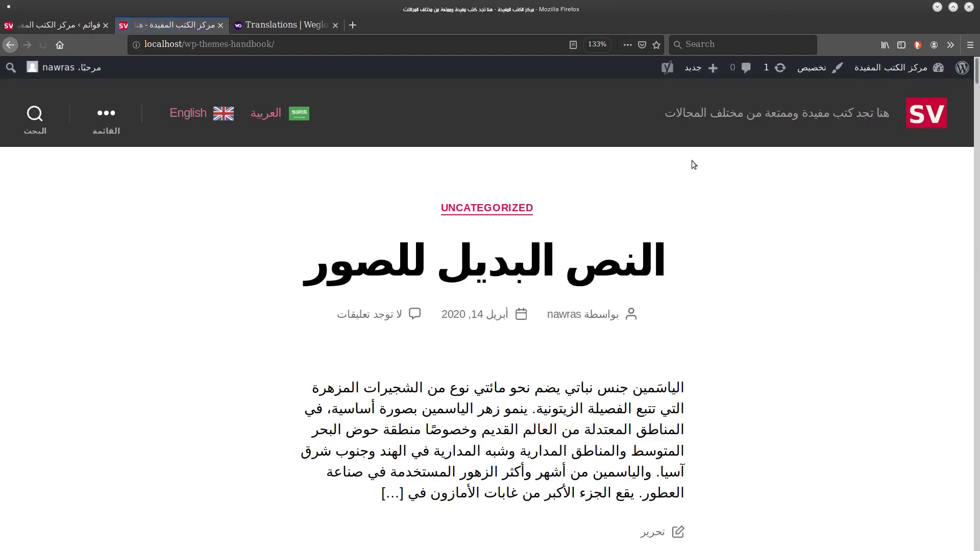
pyautogui.click(188, 113)
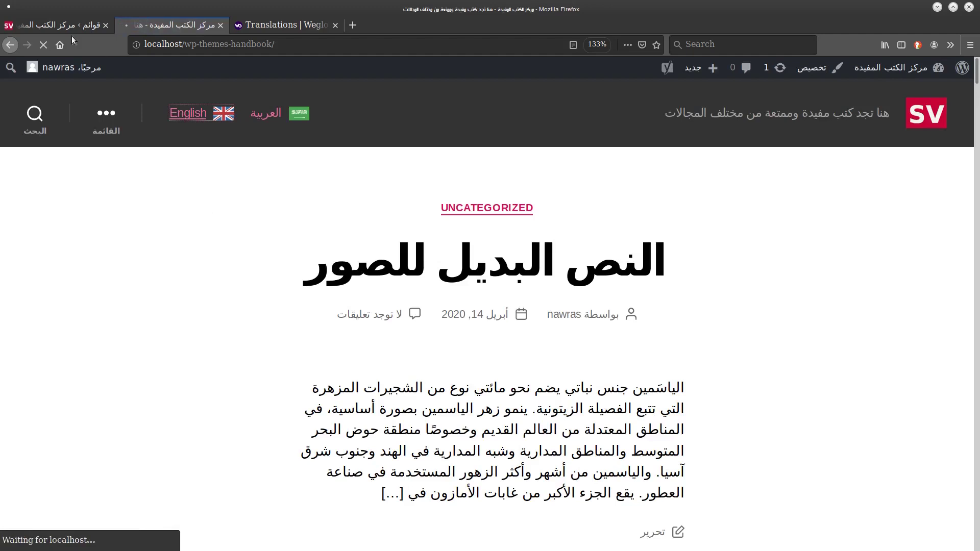
pyautogui.hotkey('ctrl', 'pageup')
pyautogui.click(937, 303)
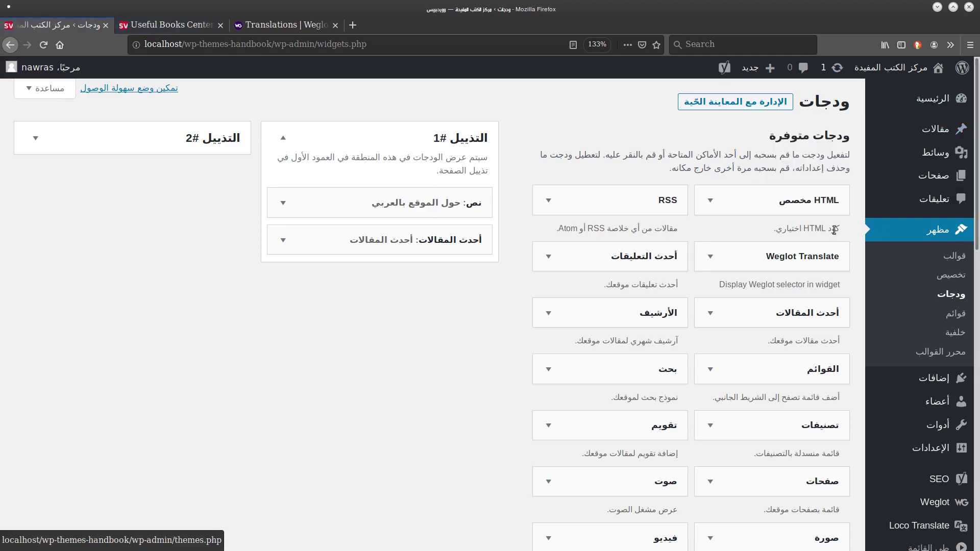
# Add a Weglot Translate widget titled ترجمة الموقع to Footer #1 and save it.
pyautogui.moveTo(786, 262); pyautogui.dragTo(398, 199)
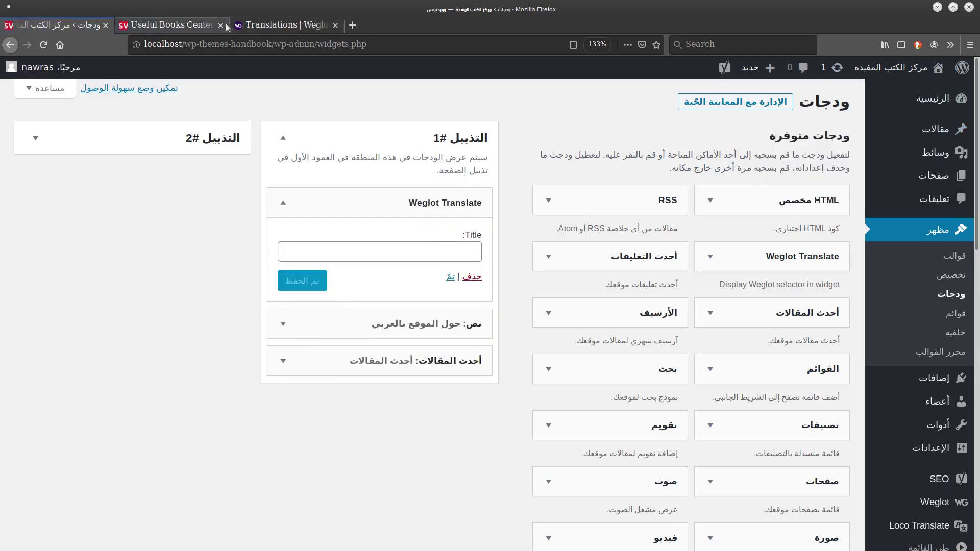
pyautogui.click(387, 254)
pyautogui.write('أ')
pyautogui.write('ترجم')
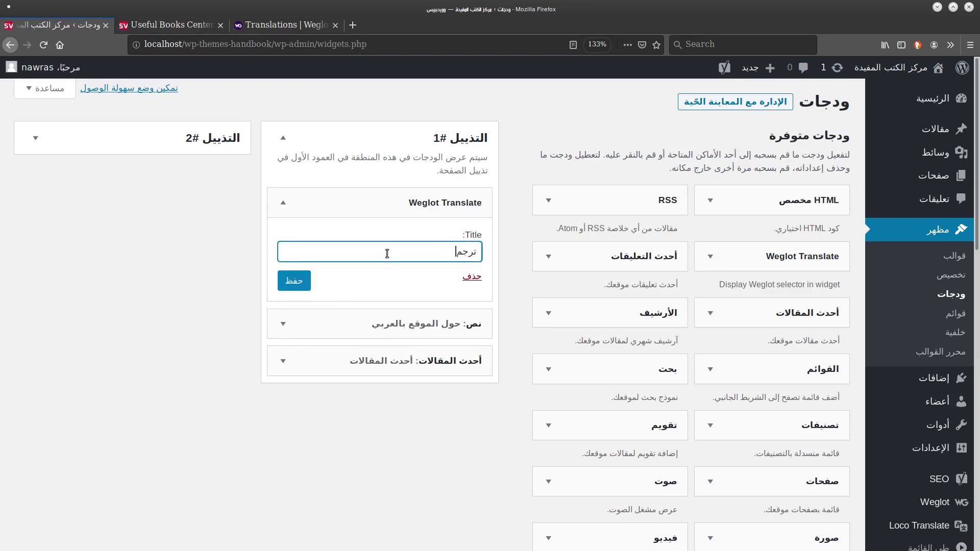
pyautogui.write('پ الموقع')
pyautogui.click(294, 281)
# Reload the site and switch it to Arabic with the footer language switcher.
pyautogui.click(283, 24)
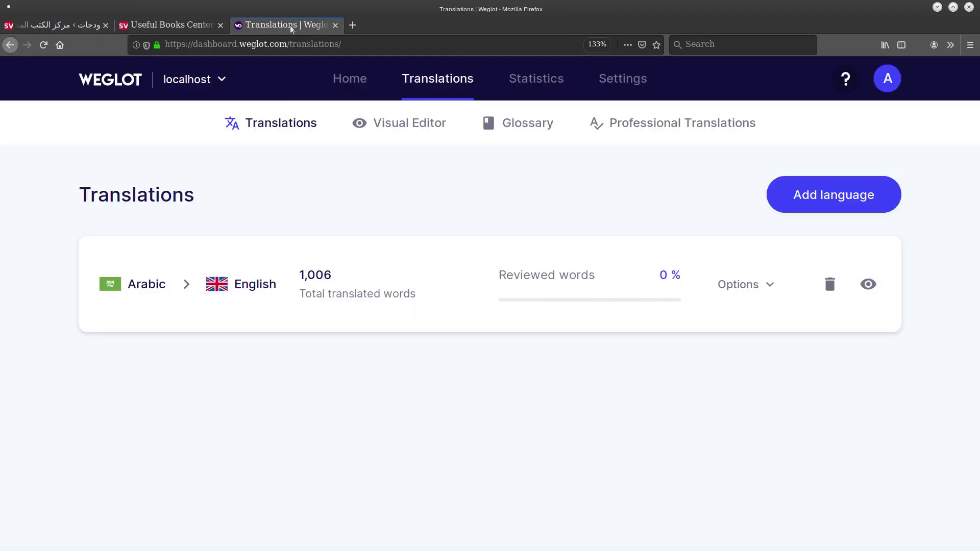
pyautogui.click(178, 26)
pyautogui.click(197, 67)
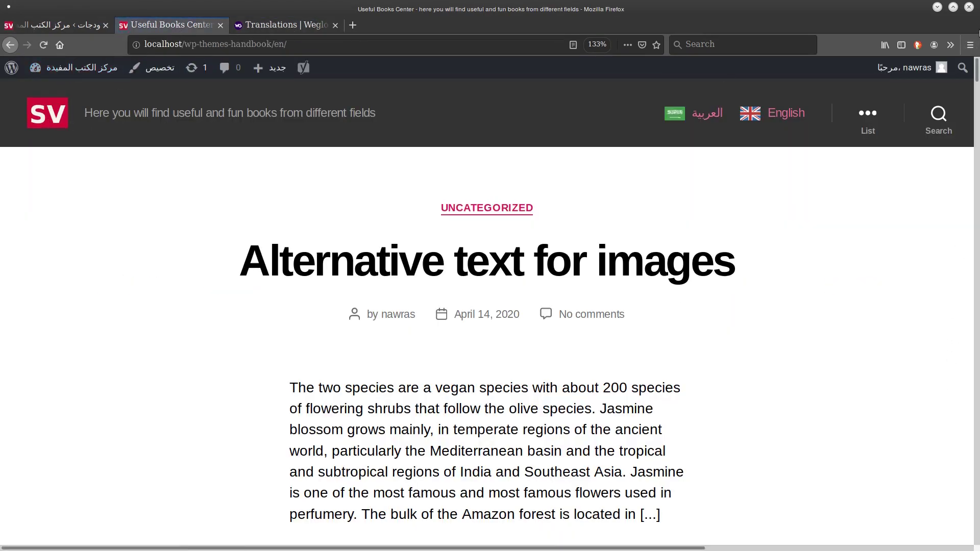
pyautogui.press('End')
pyautogui.scroll(8, 937, 498)
pyautogui.scroll(-6, 936, 507)
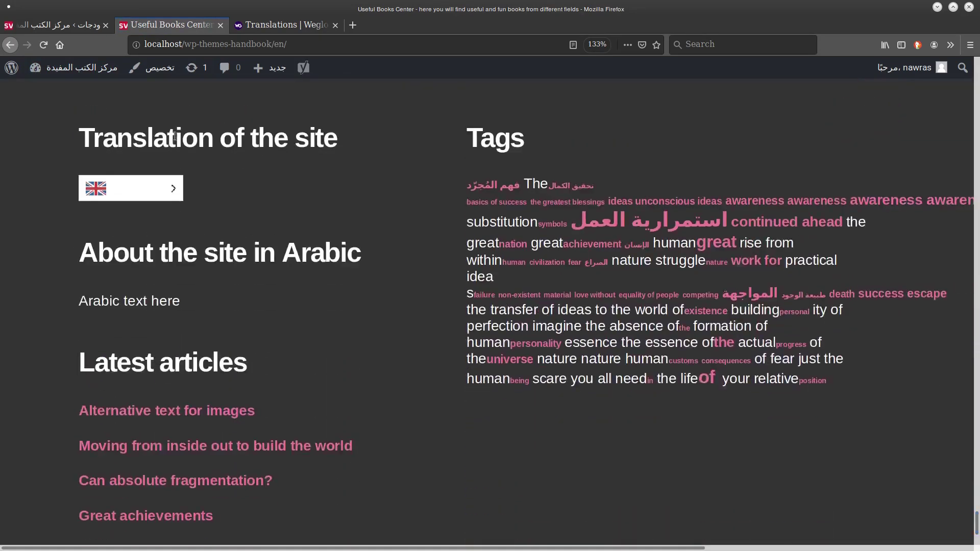
pyautogui.click(162, 191)
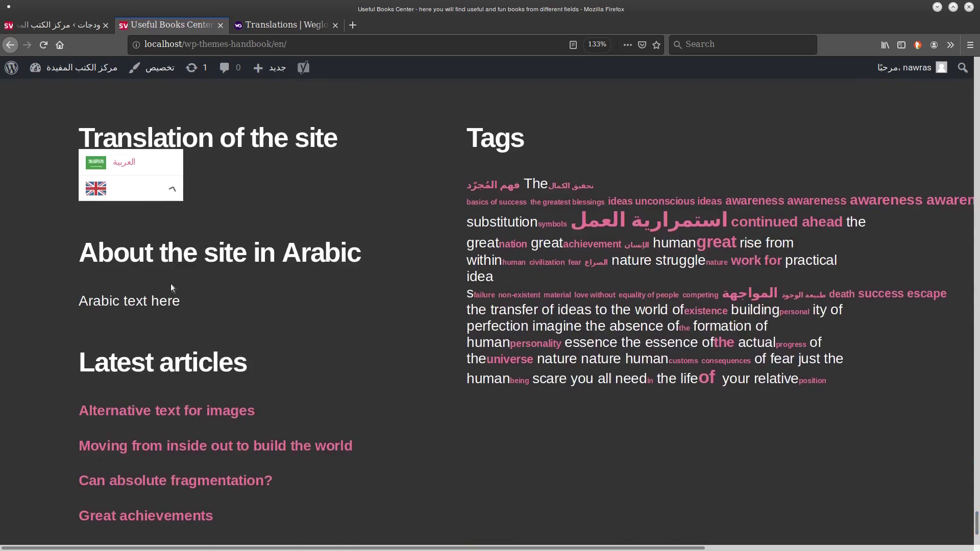
pyautogui.click(136, 161)
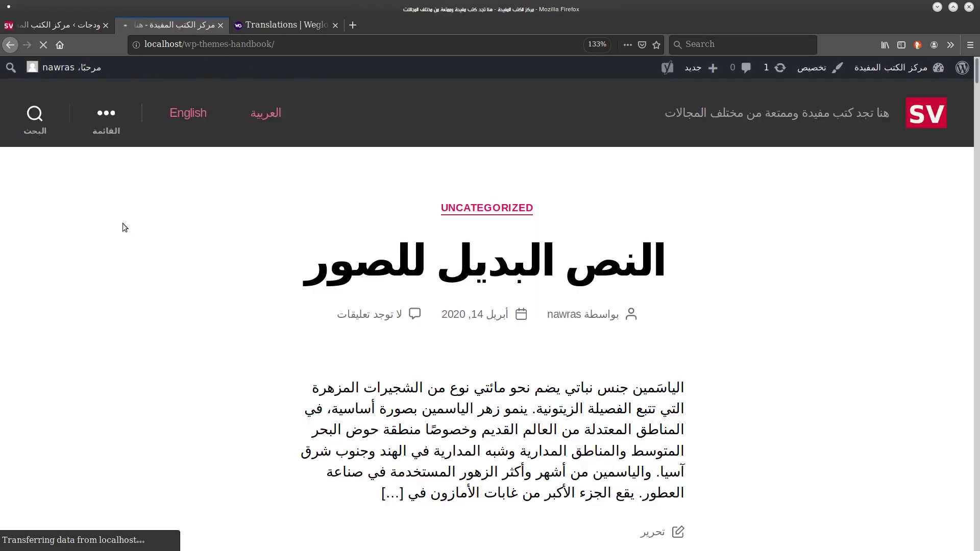
# Switch the site back to English with the footer language switcher.
pyautogui.scroll(-20, 942, 383)
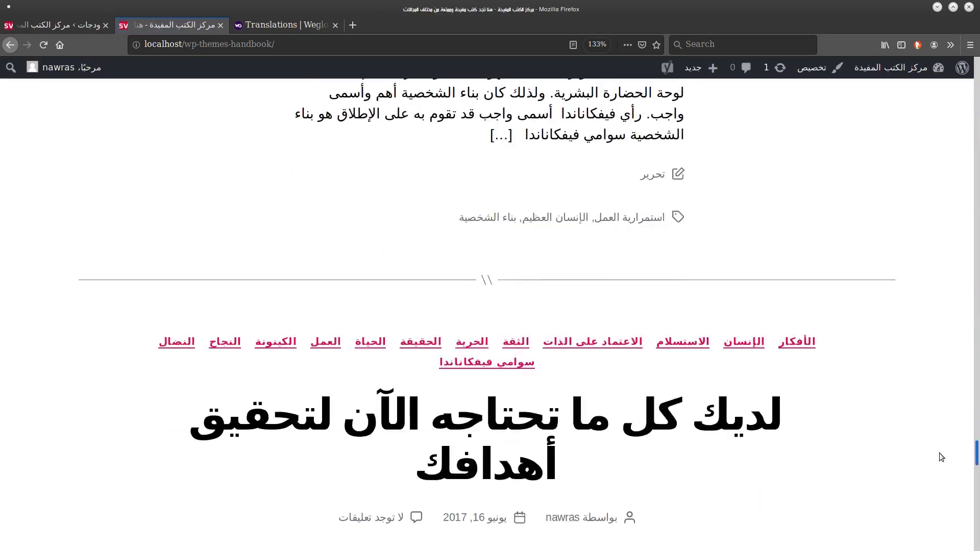
pyautogui.scroll(-15, 938, 484)
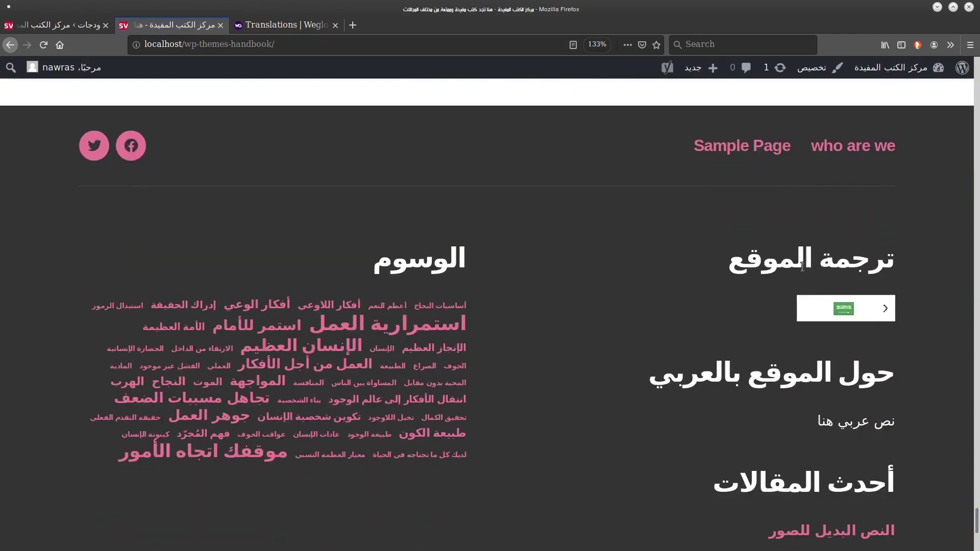
pyautogui.click(857, 307)
pyautogui.click(849, 284)
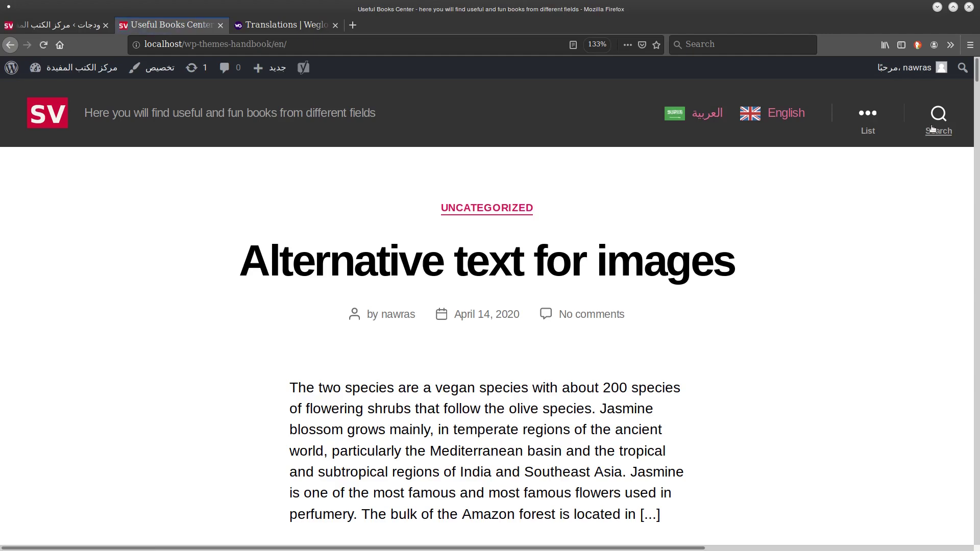
pyautogui.scroll(-15, 935, 387)
pyautogui.scroll(-10, 913, 489)
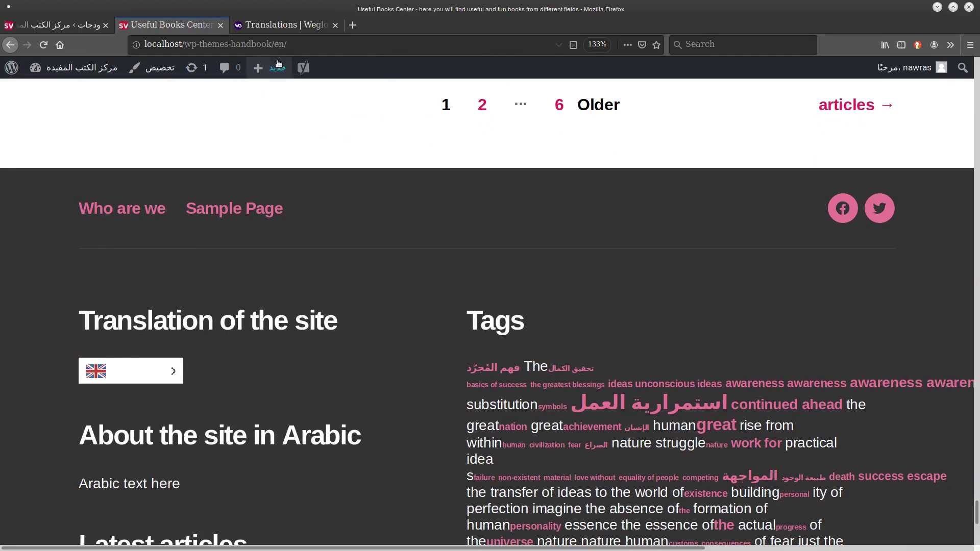
pyautogui.click(274, 26)
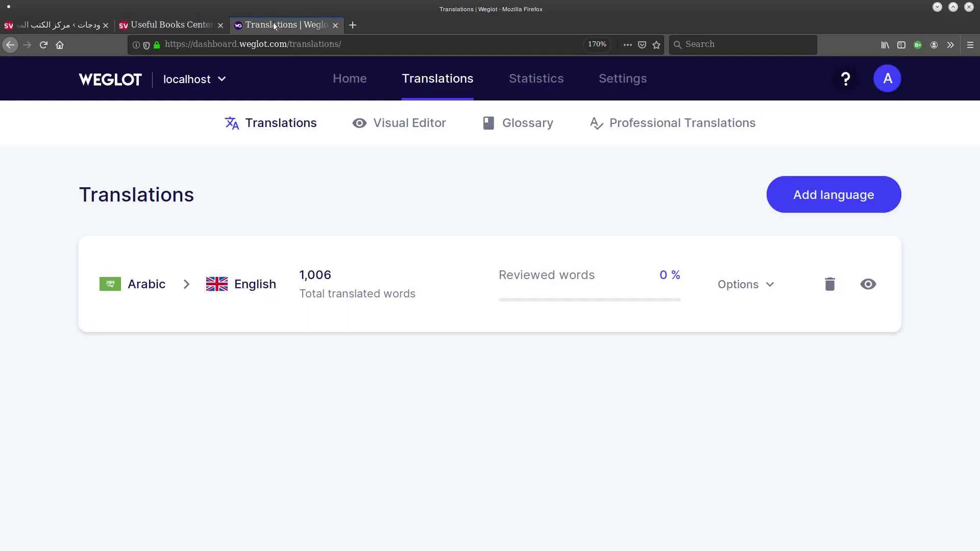
# Review the Pro plan's language allowance and €490.00 total on Weglot's upgrade page.
pyautogui.click(355, 82)
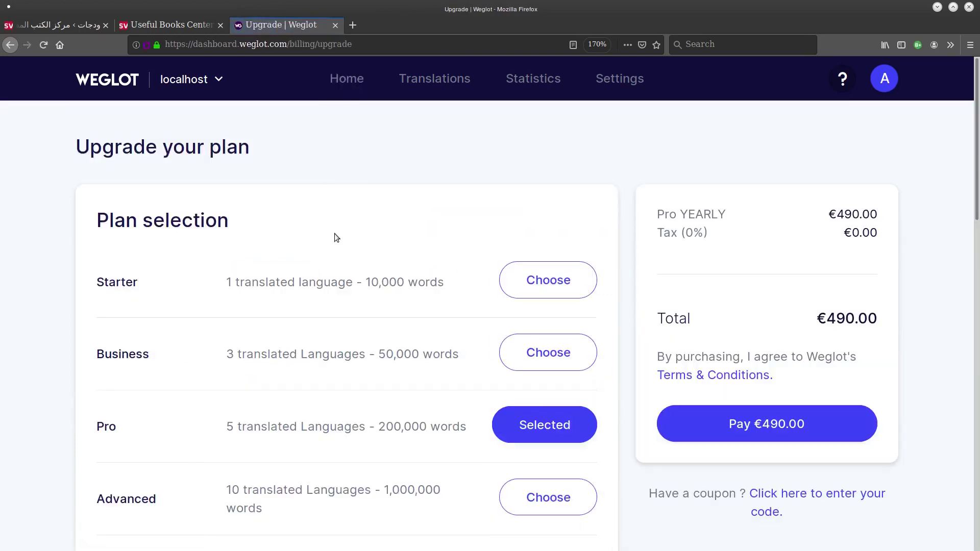
pyautogui.scroll(-1, 38, 277)
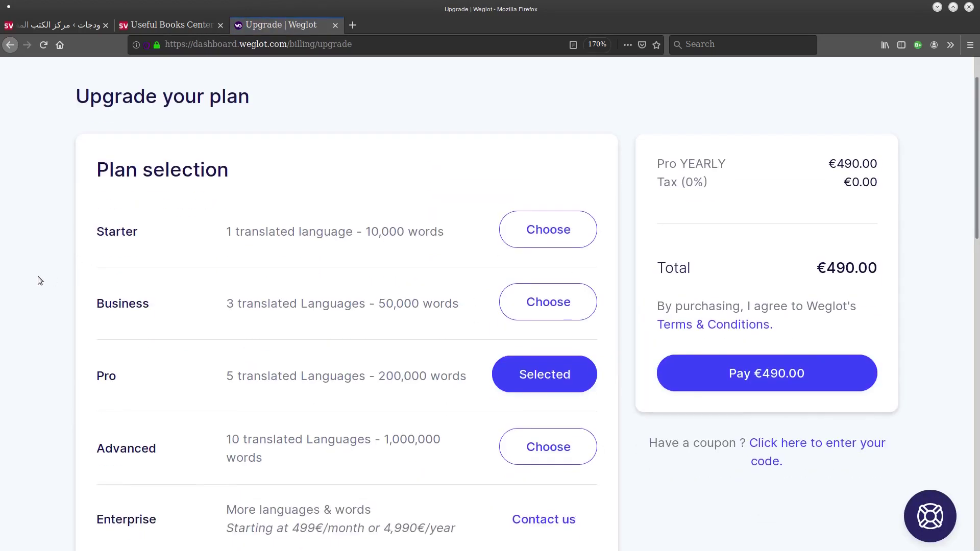
pyautogui.scroll(-3, 342, 392)
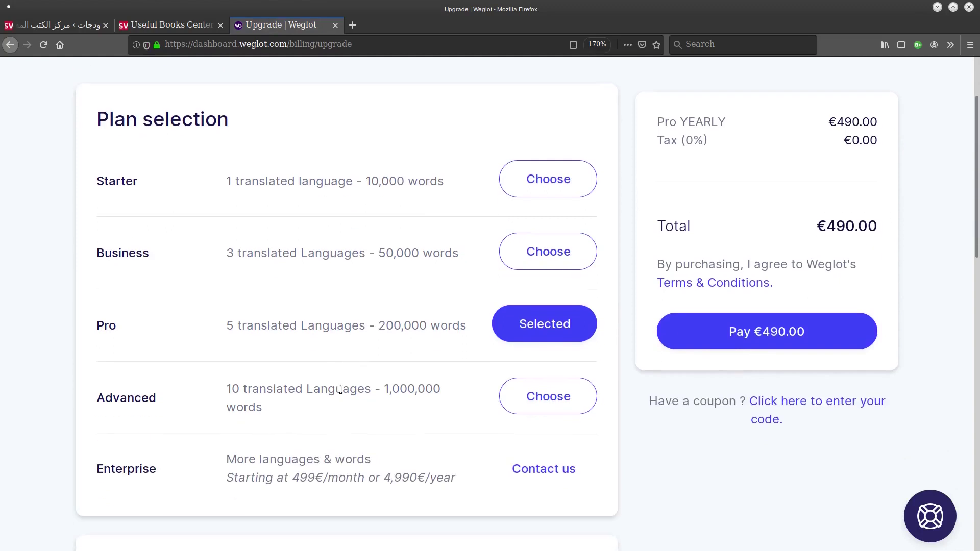
pyautogui.scroll(1, 341, 392)
pyautogui.scroll(3, 341, 390)
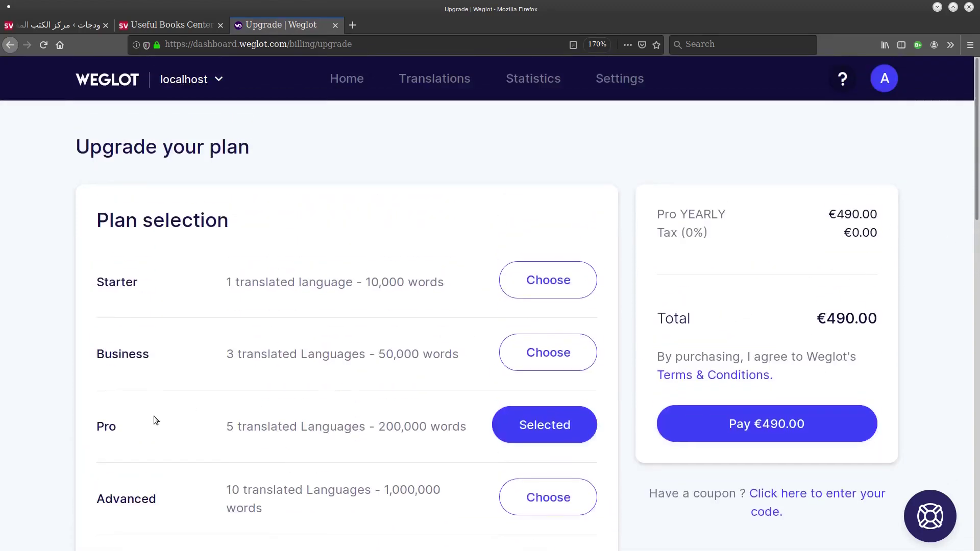
pyautogui.moveTo(227, 427); pyautogui.dragTo(360, 428)
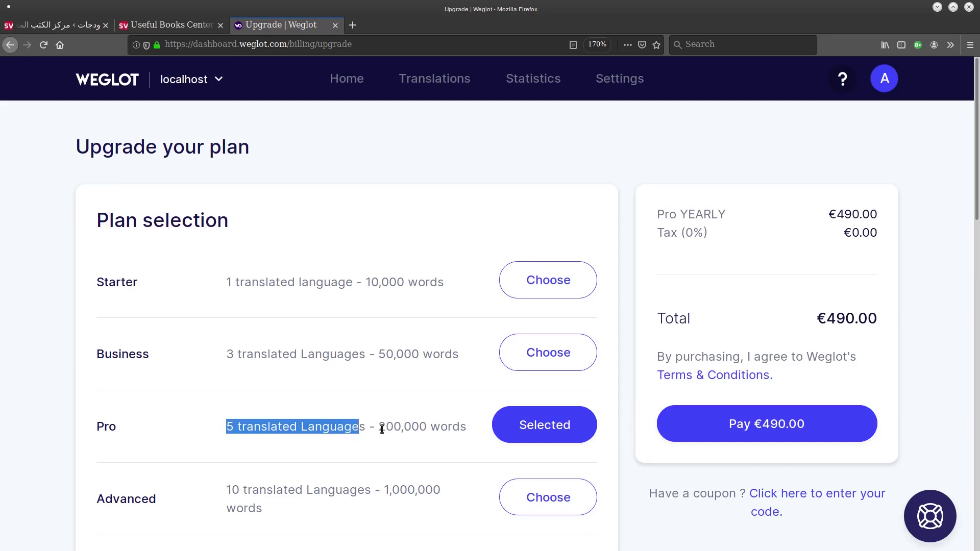
pyautogui.moveTo(827, 319); pyautogui.dragTo(901, 317)
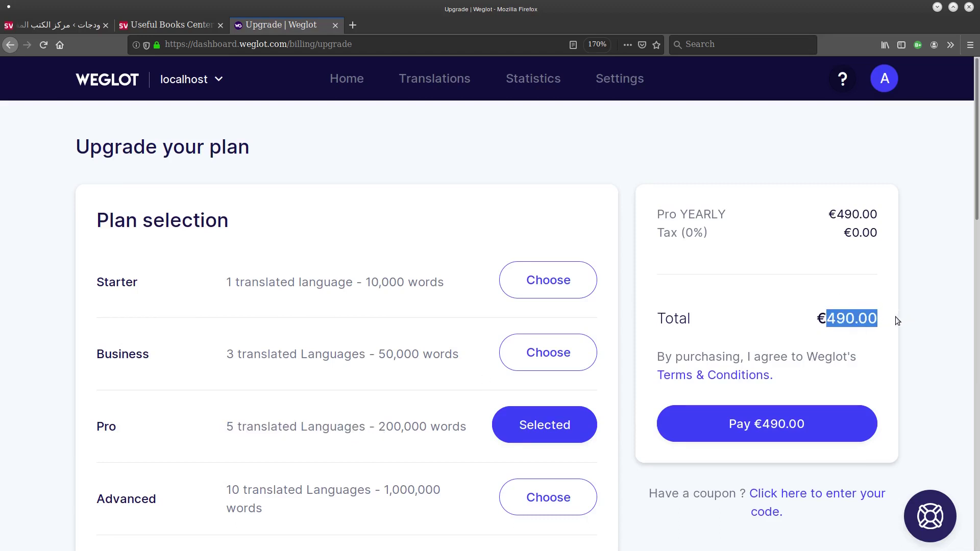
# Switch the plan to Business and review its allowance and €190.00 total.
pyautogui.click(548, 353)
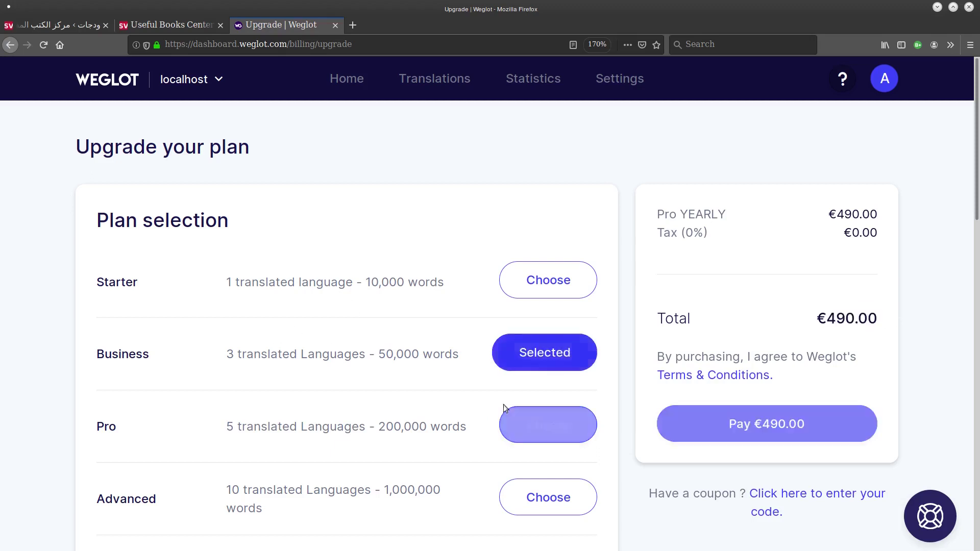
pyautogui.moveTo(234, 357); pyautogui.dragTo(339, 376)
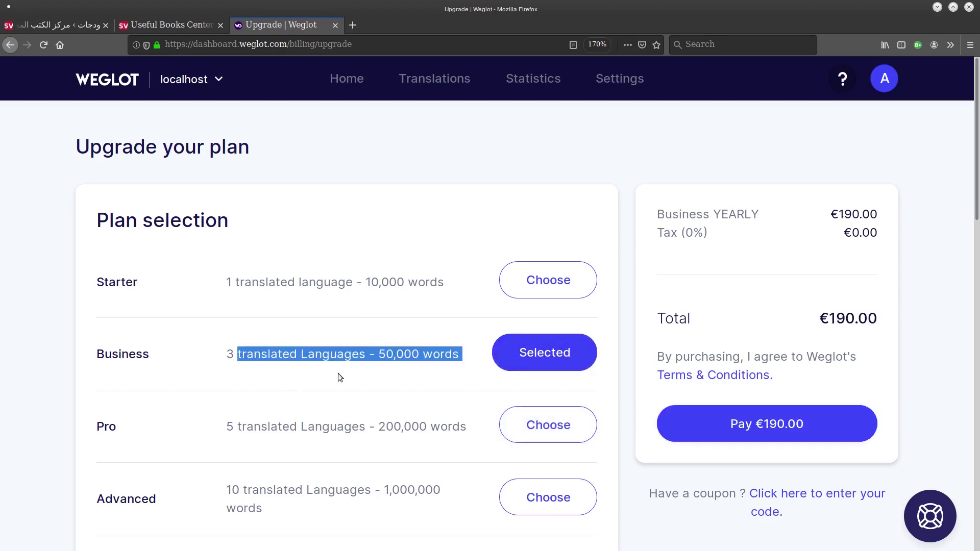
pyautogui.moveTo(815, 317); pyautogui.dragTo(903, 314)
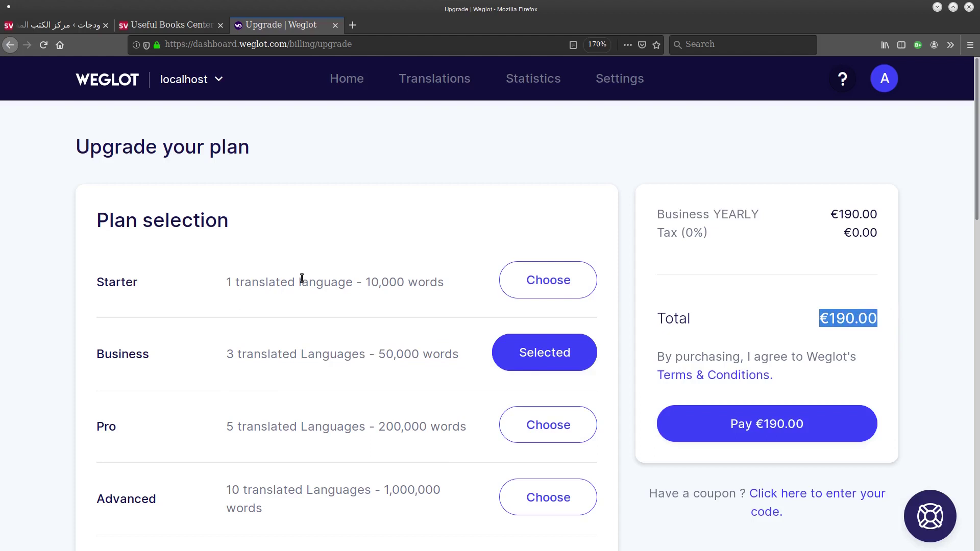
# Choose the Starter plan with its 10,000-word limit for a €99.00 yearly total.
pyautogui.moveTo(127, 282); pyautogui.dragTo(391, 281)
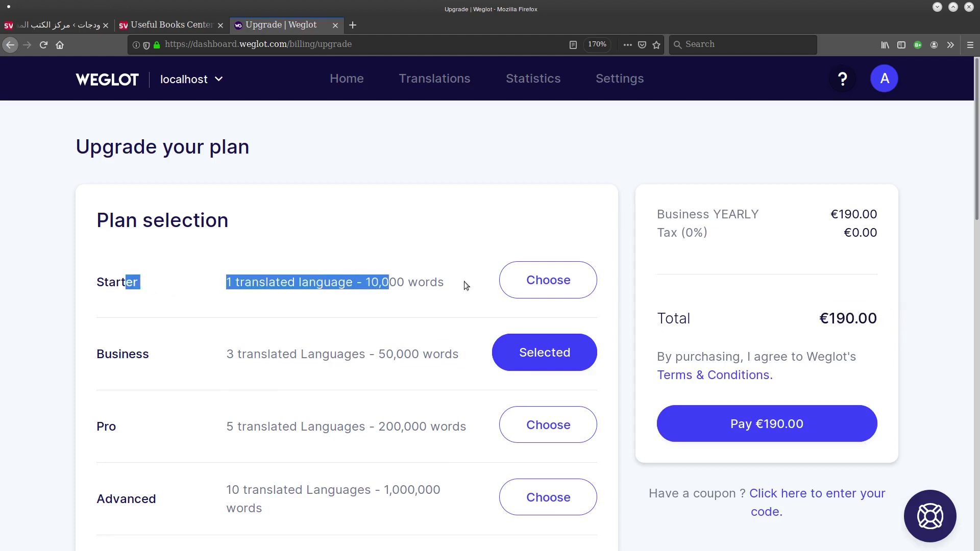
pyautogui.click(519, 280)
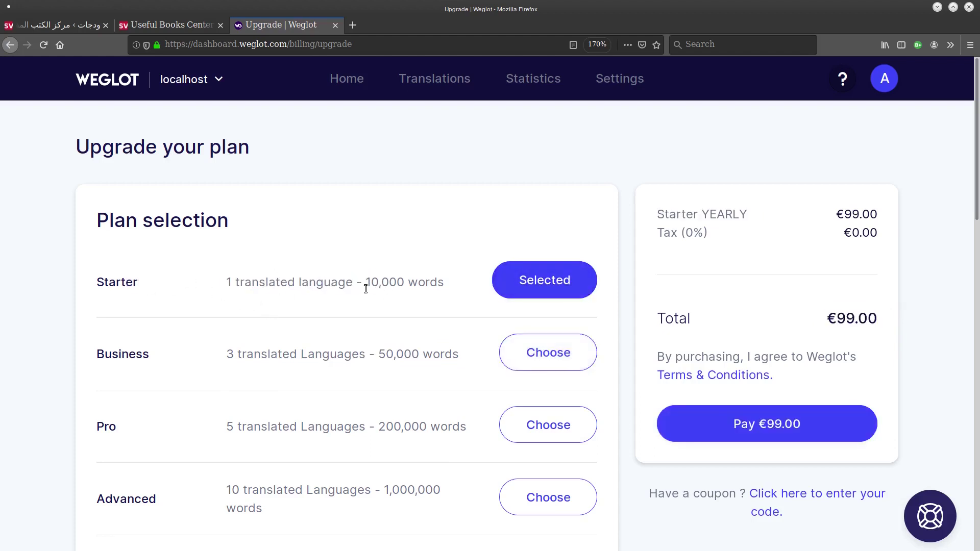
pyautogui.moveTo(357, 282); pyautogui.dragTo(438, 281)
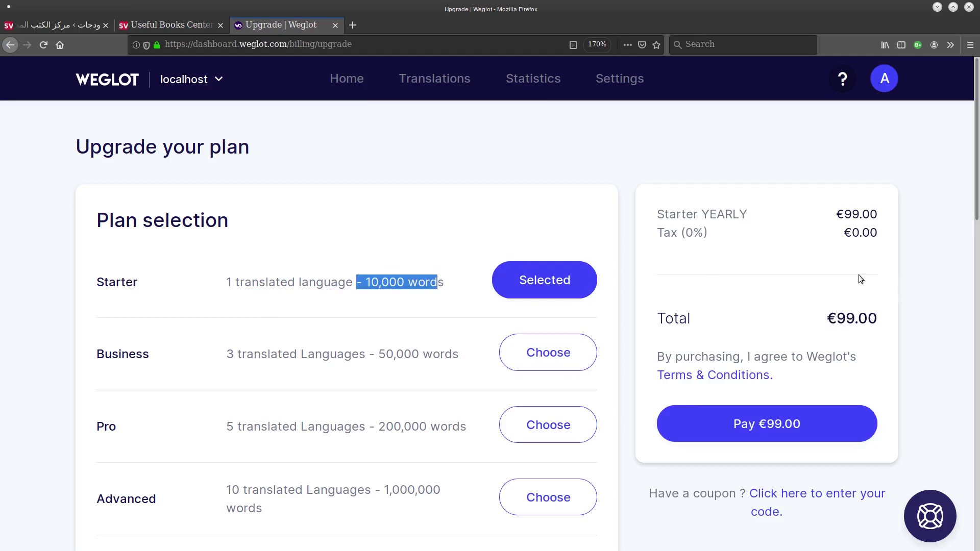
pyautogui.moveTo(978, 114); pyautogui.dragTo(961, 214)
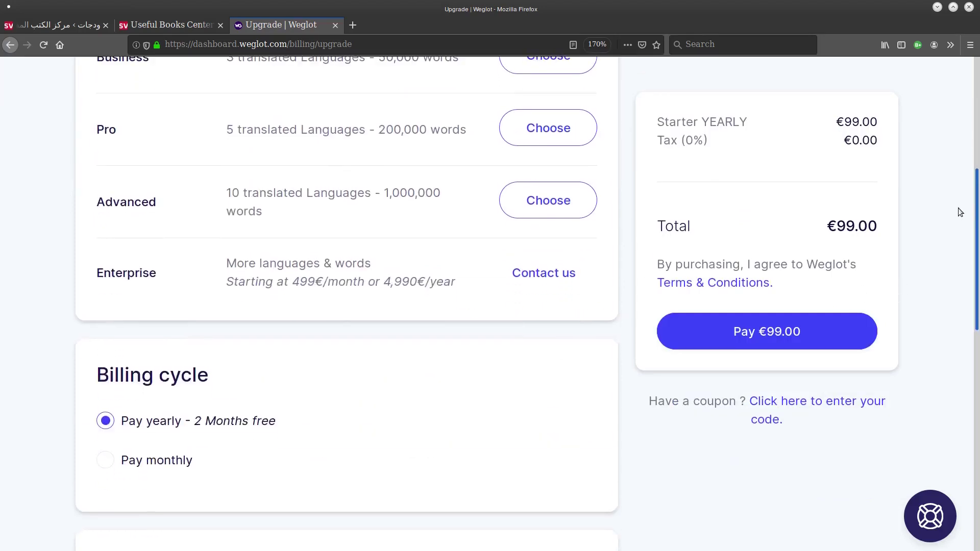
pyautogui.scroll(3, 958, 207)
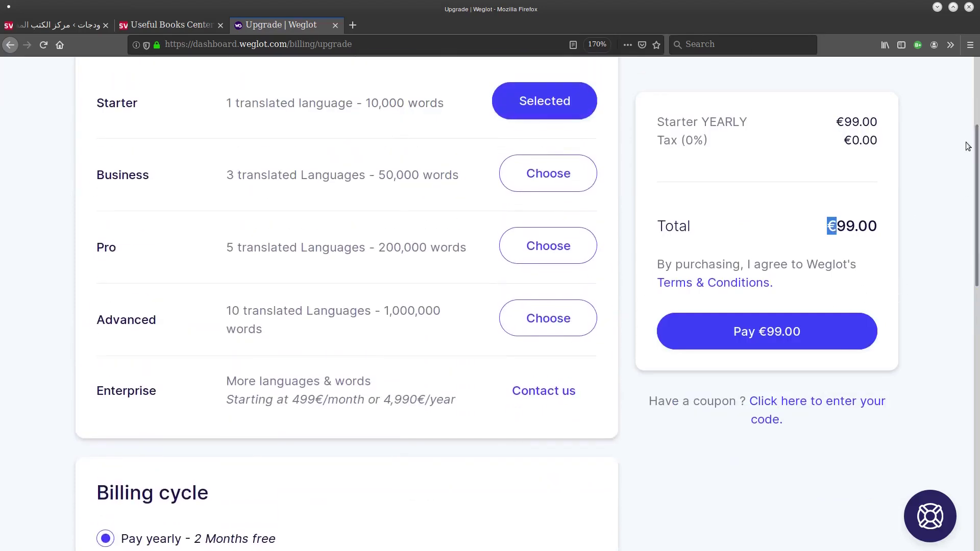
pyautogui.scroll(5, 965, 147)
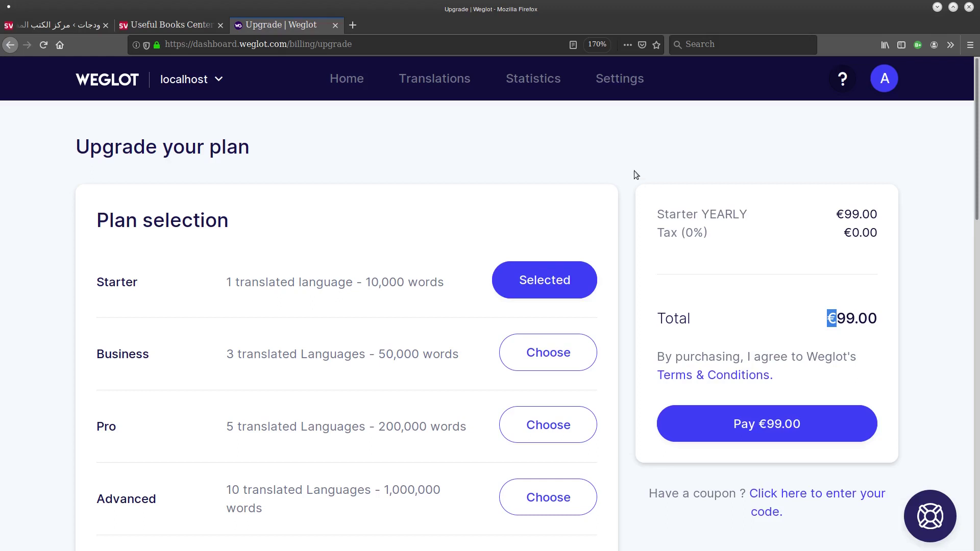
pyautogui.click(447, 183)
# Activate the Transposh WordPress Translation plugin and zoom the Plugins page out to 150%.
pyautogui.click(31, 28)
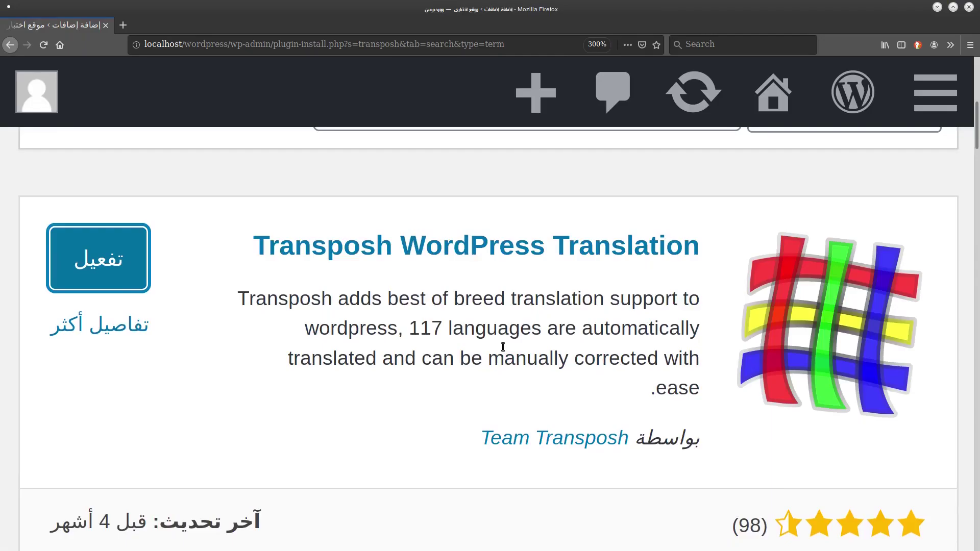
pyautogui.scroll(-2, 503, 347)
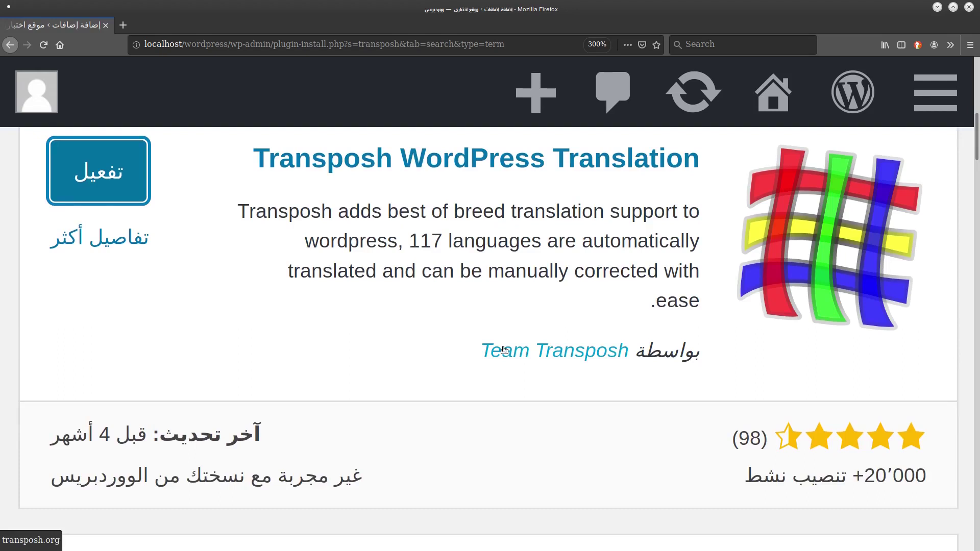
pyautogui.scroll(2, 504, 350)
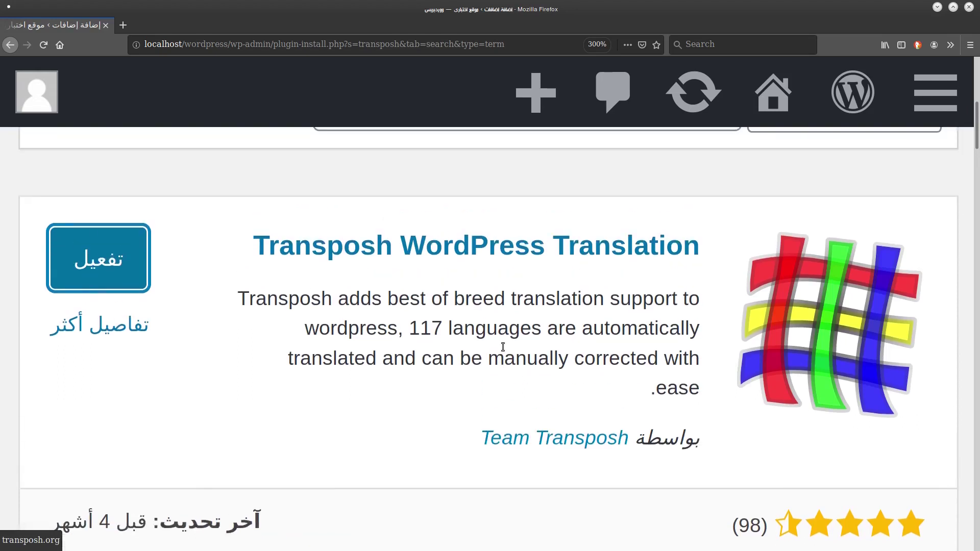
pyautogui.click(113, 251)
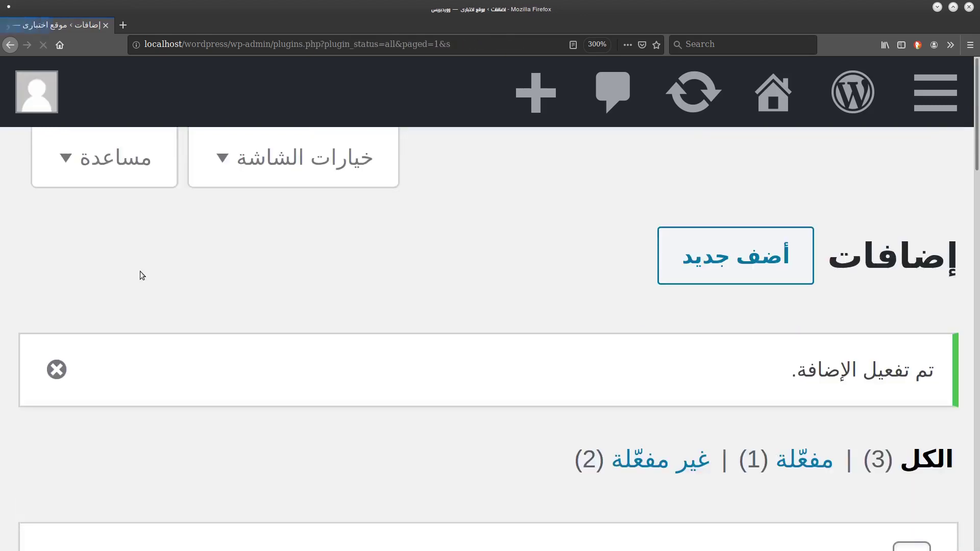
pyautogui.hotkey('ctrl', '-')
pyautogui.hotkey('ctrl', '-')
pyautogui.hotkey('ctrl', '-')
pyautogui.hotkey('ctrl', '-')
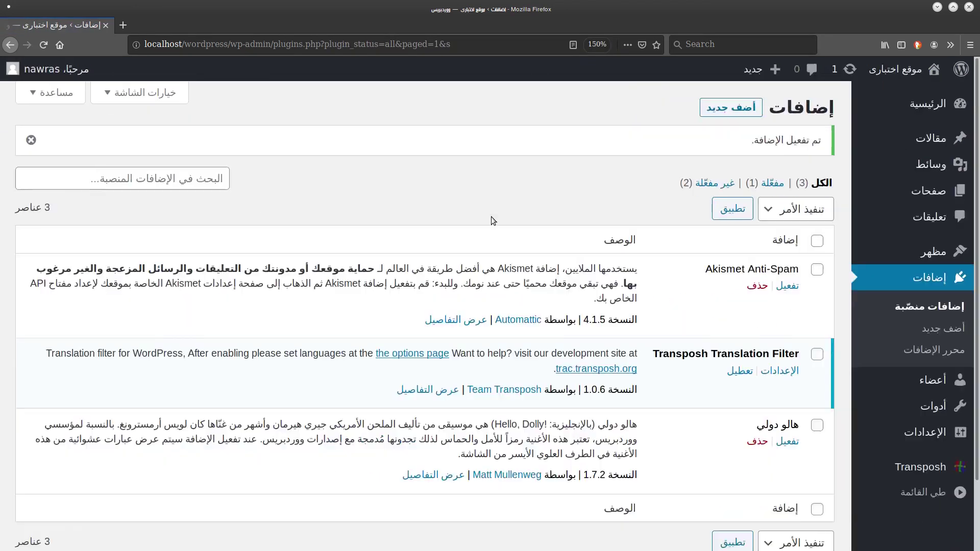
pyautogui.scroll(-1, 491, 221)
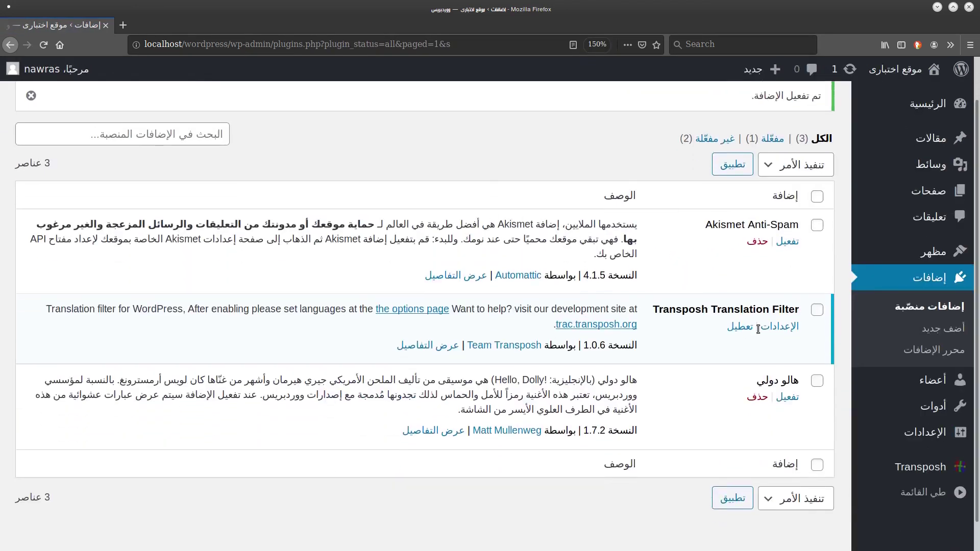
pyautogui.moveTo(884, 470)
# Open Transposh's Languages settings from the Transposh dashboard.
pyautogui.click(905, 473)
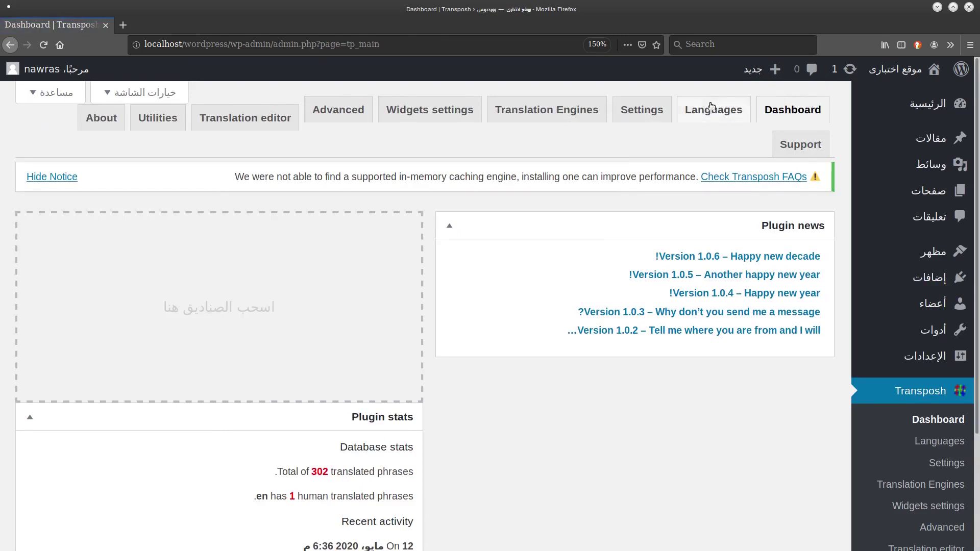
pyautogui.click(692, 117)
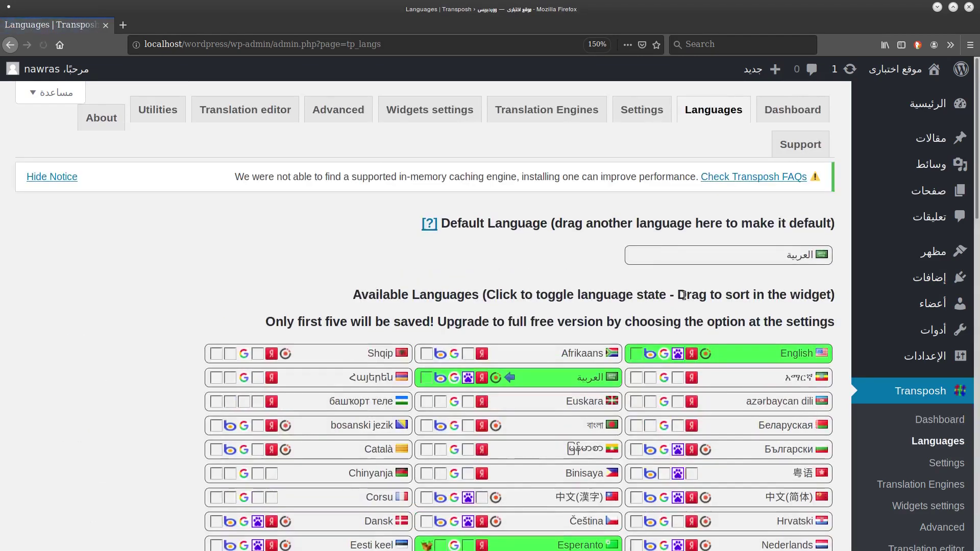
pyautogui.scroll(-1, 461, 284)
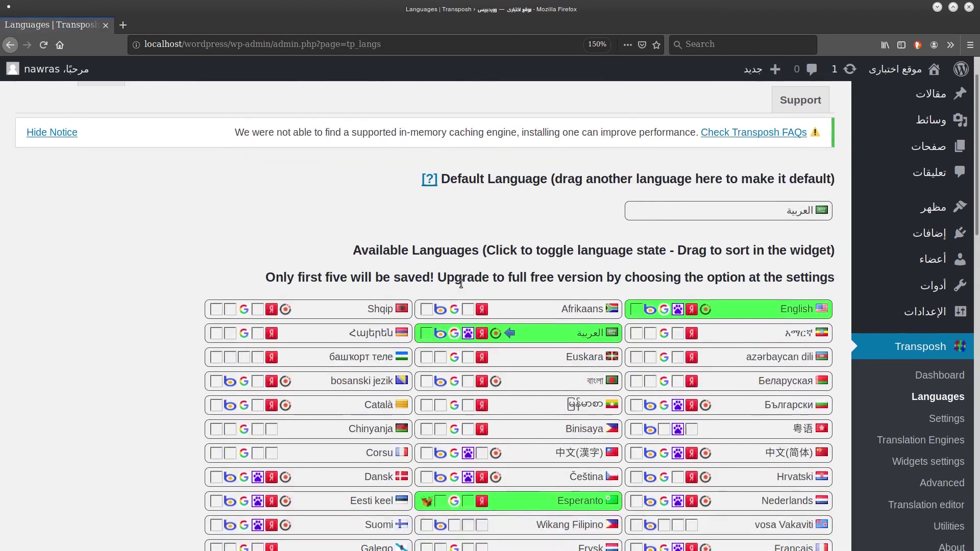
pyautogui.scroll(1, 461, 284)
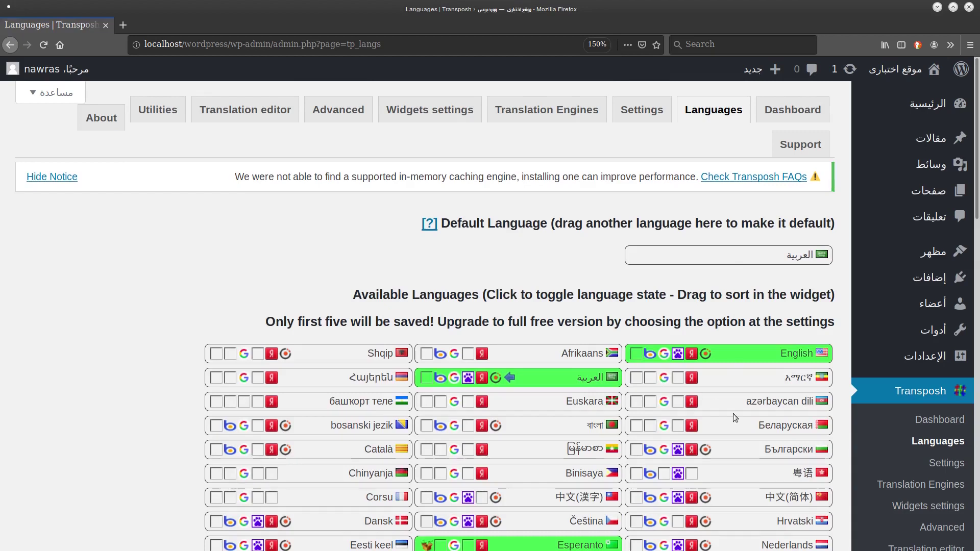
pyautogui.scroll(-5, 733, 414)
pyautogui.scroll(5, 733, 414)
# Try English and Afrikaans as default, restore العربية as default, and disable Afrikaans.
pyautogui.moveTo(749, 352); pyautogui.dragTo(753, 250)
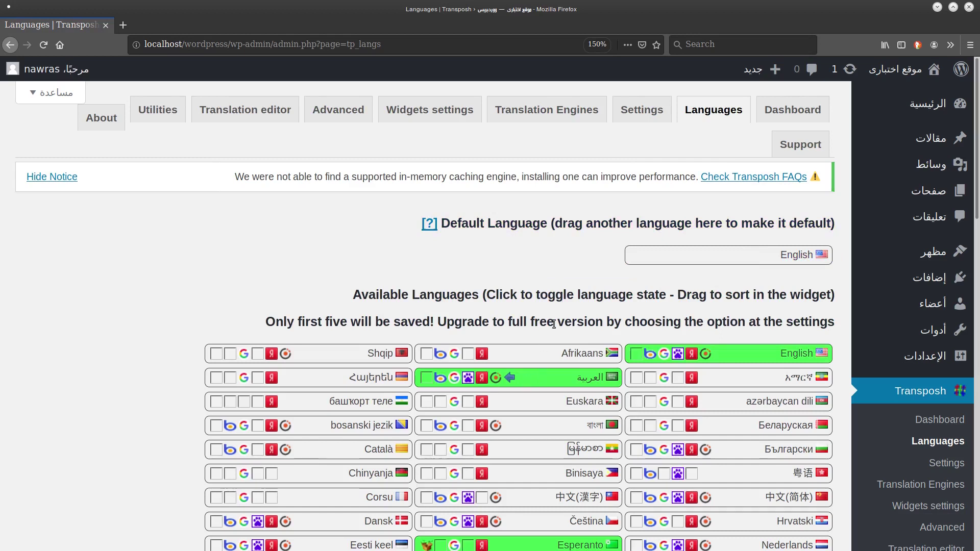
pyautogui.moveTo(561, 354); pyautogui.dragTo(748, 256)
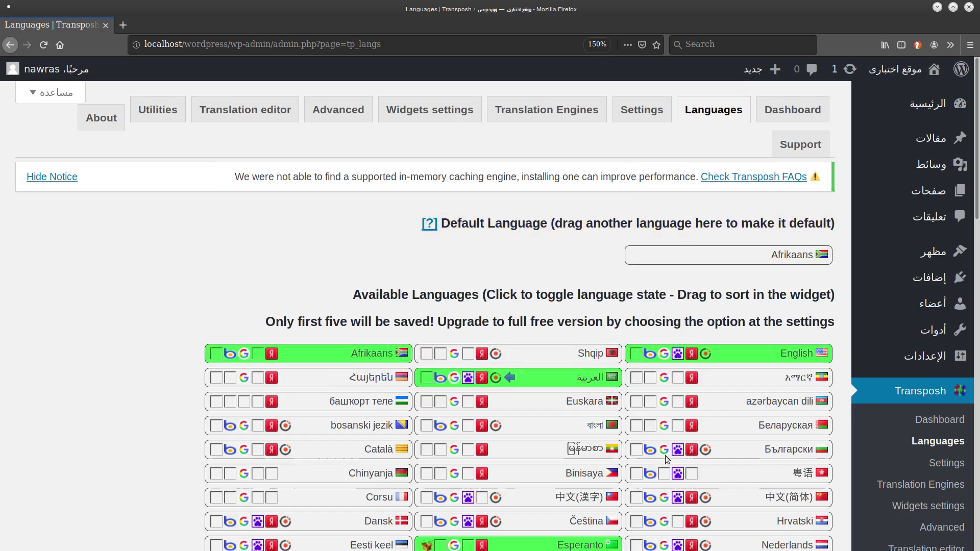
pyautogui.scroll(-3, 558, 258)
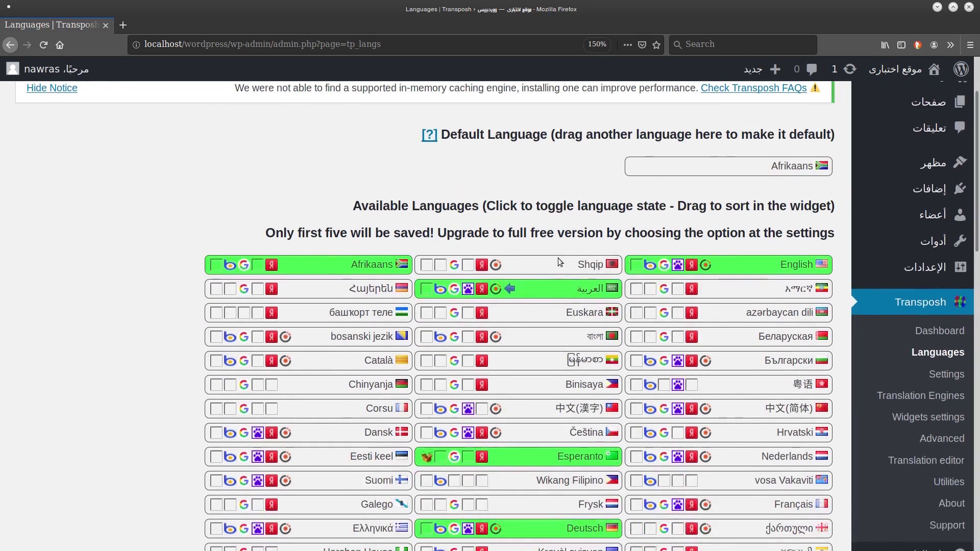
pyautogui.moveTo(589, 285); pyautogui.dragTo(748, 170)
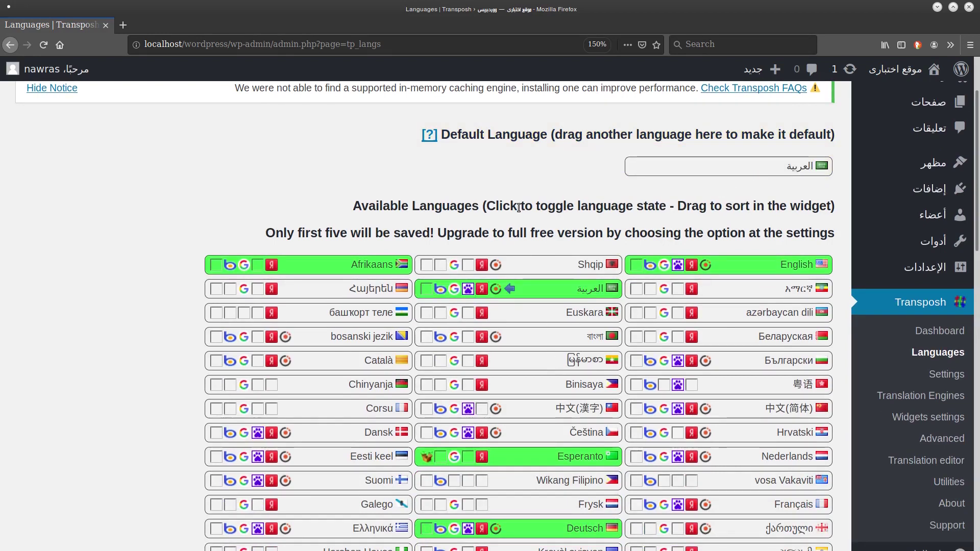
pyautogui.scroll(-3, 518, 207)
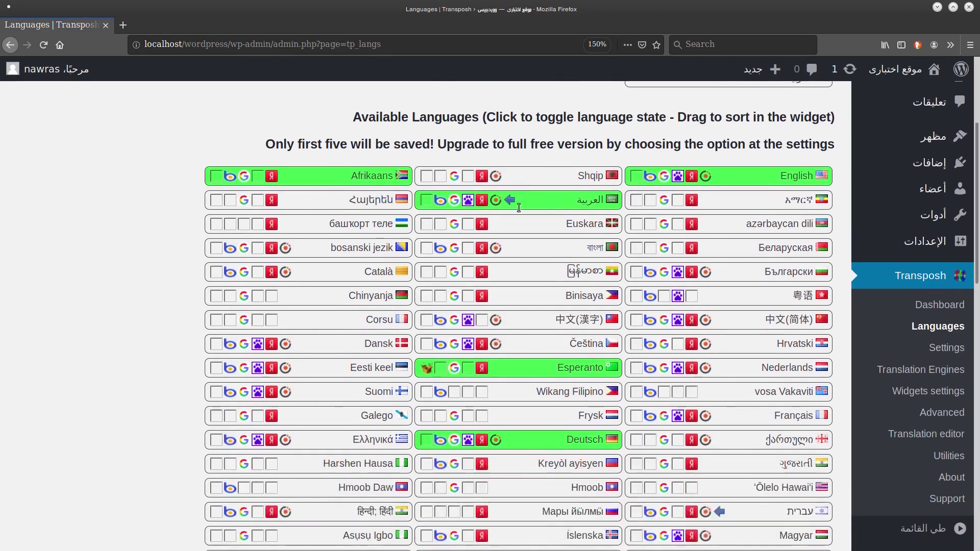
pyautogui.click(312, 176)
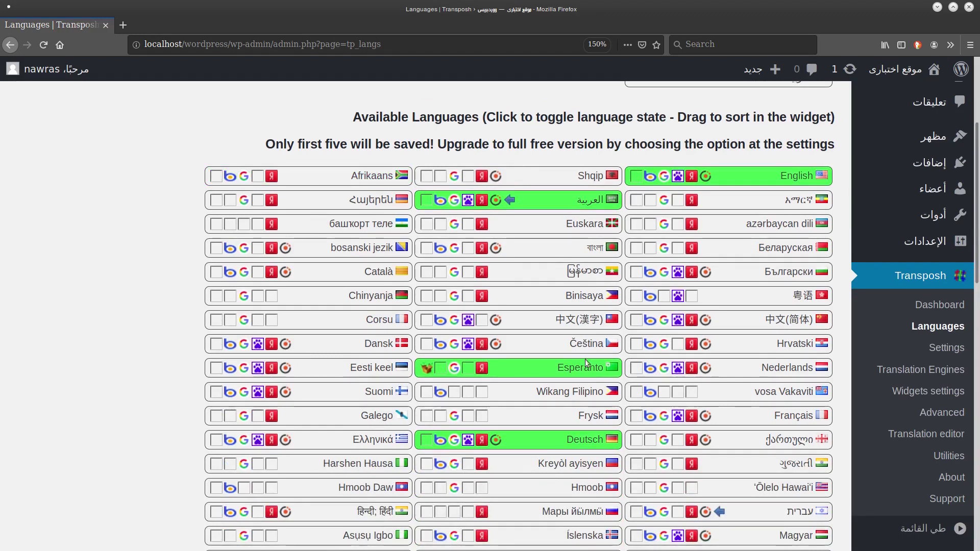
# Activate मराठी and اردو and save the language list.
pyautogui.scroll(-3, 558, 431)
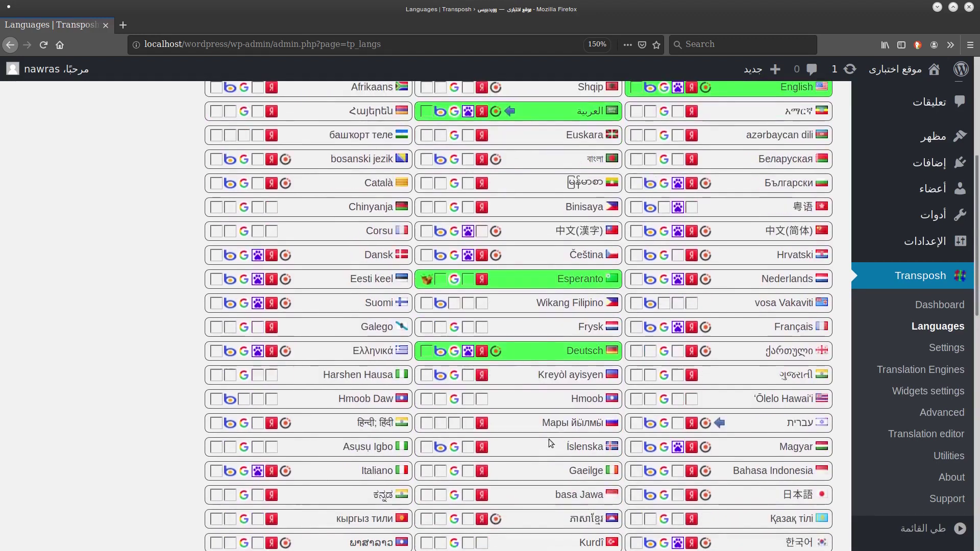
pyautogui.scroll(2, 531, 281)
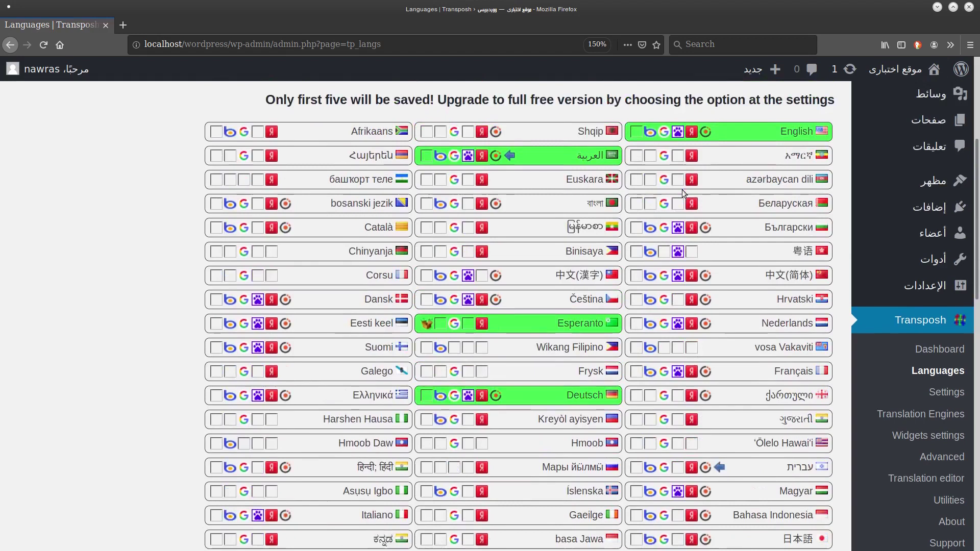
pyautogui.scroll(-2, 575, 374)
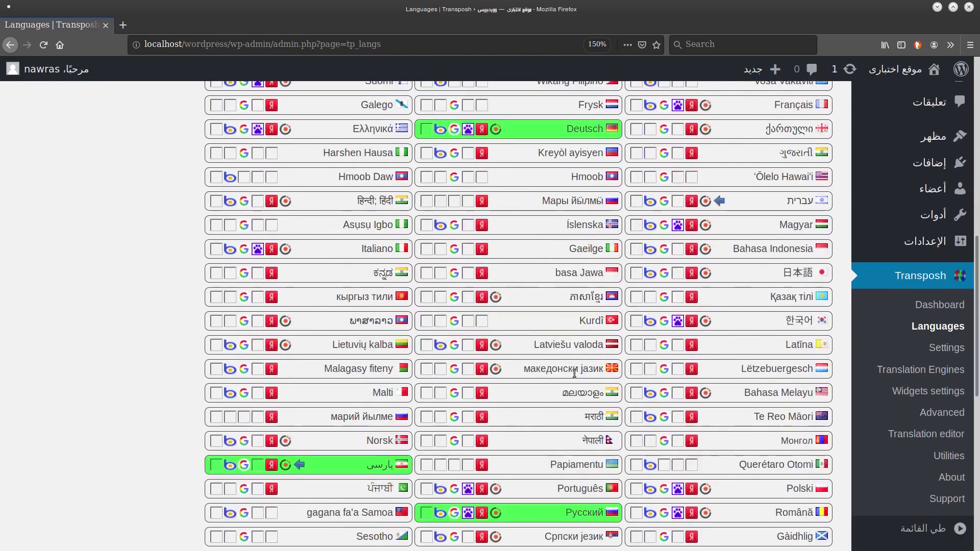
pyautogui.scroll(-1, 575, 373)
pyautogui.click(578, 378)
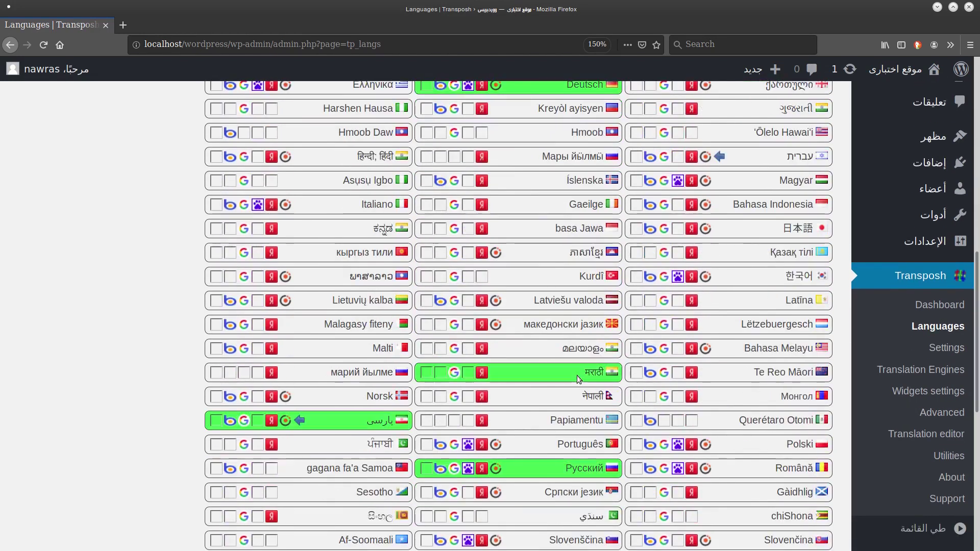
pyautogui.scroll(-7, 520, 371)
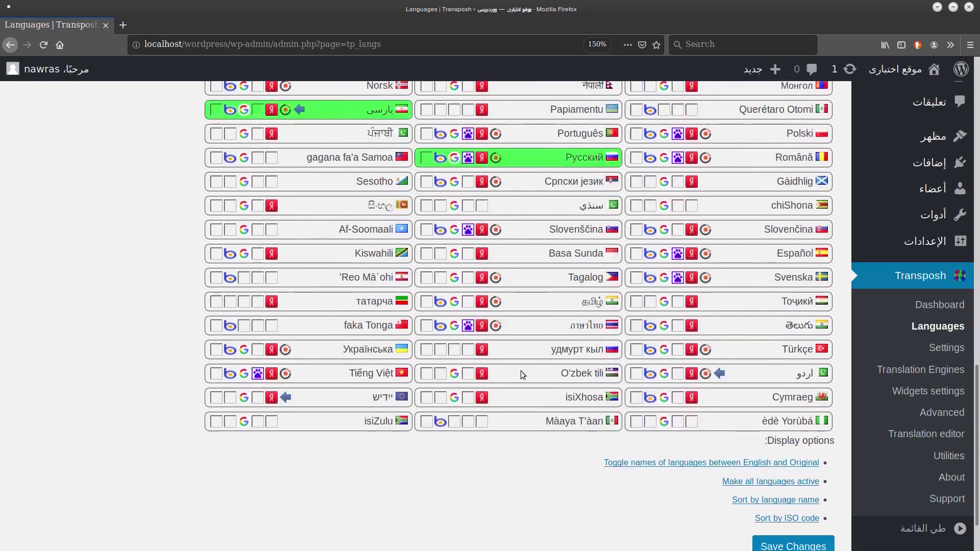
pyautogui.scroll(1, 521, 374)
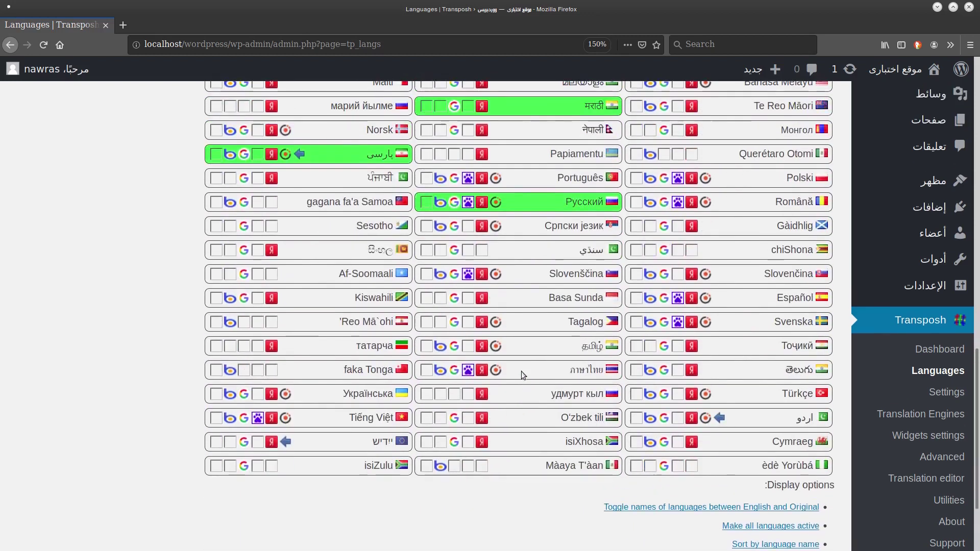
pyautogui.click(752, 419)
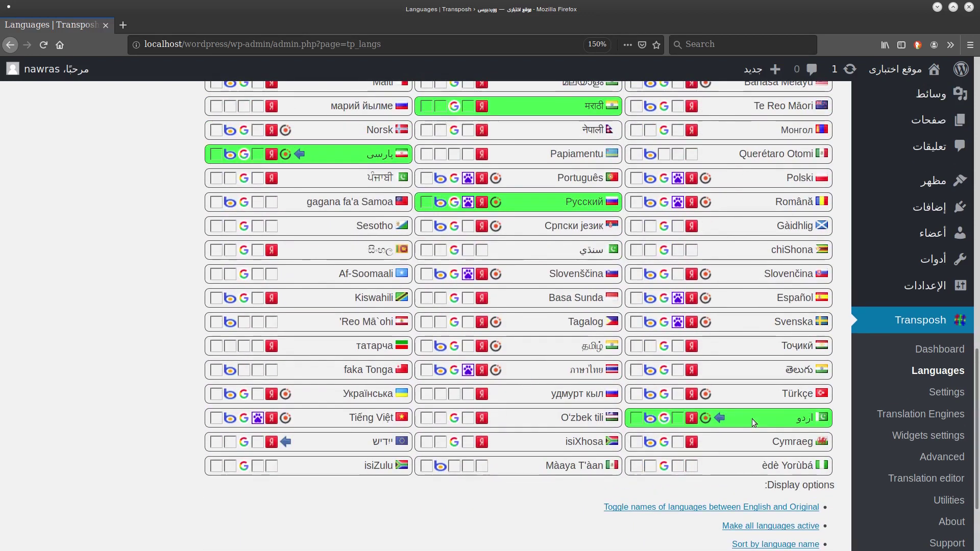
pyautogui.scroll(7, 799, 411)
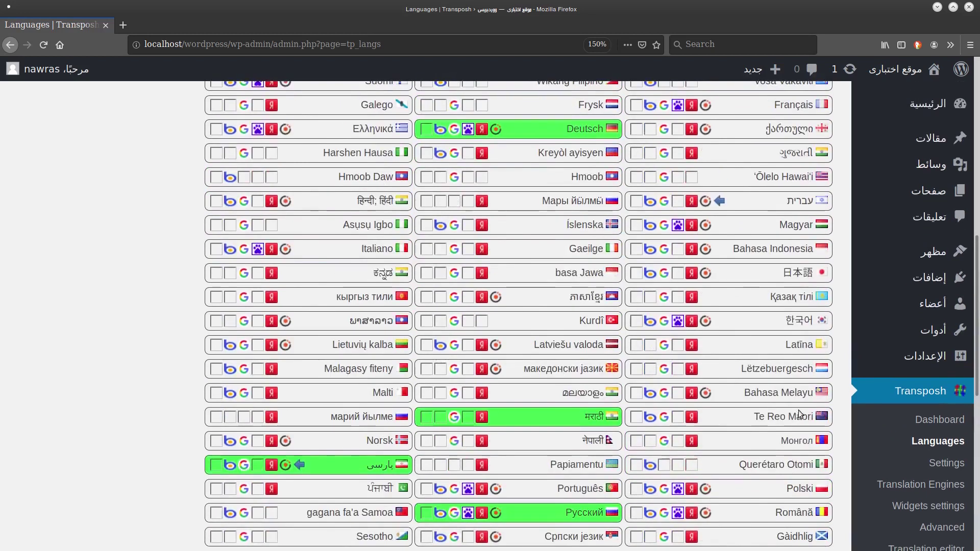
pyautogui.scroll(-1, 689, 349)
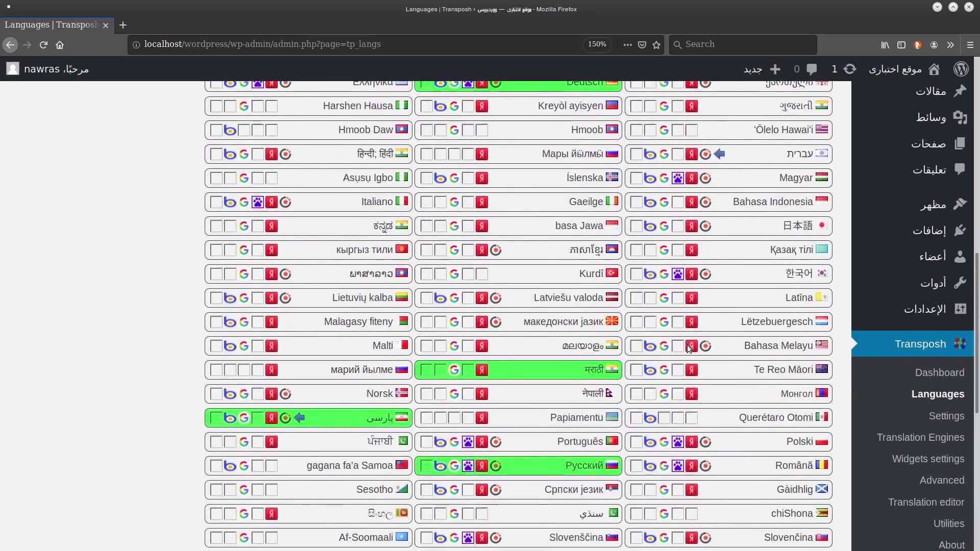
pyautogui.scroll(-8, 689, 348)
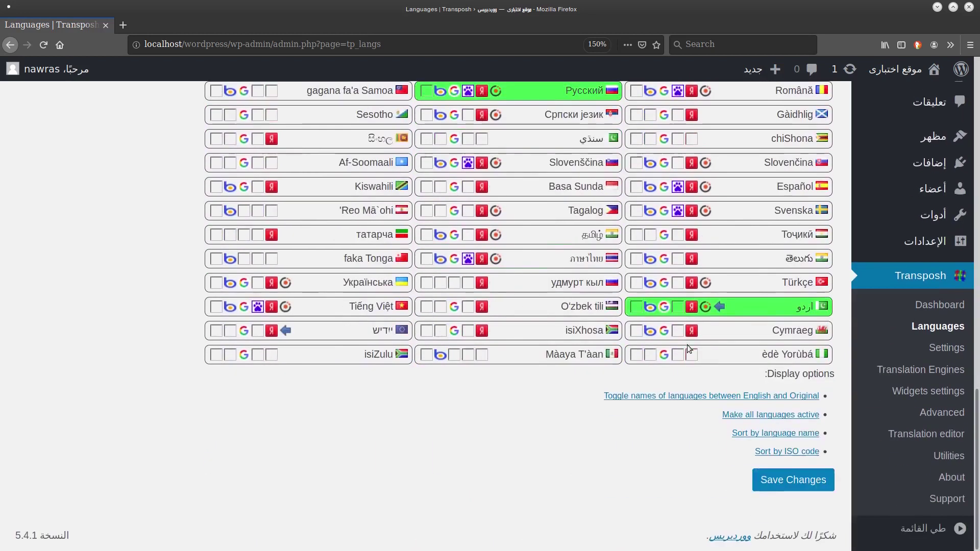
pyautogui.click(793, 477)
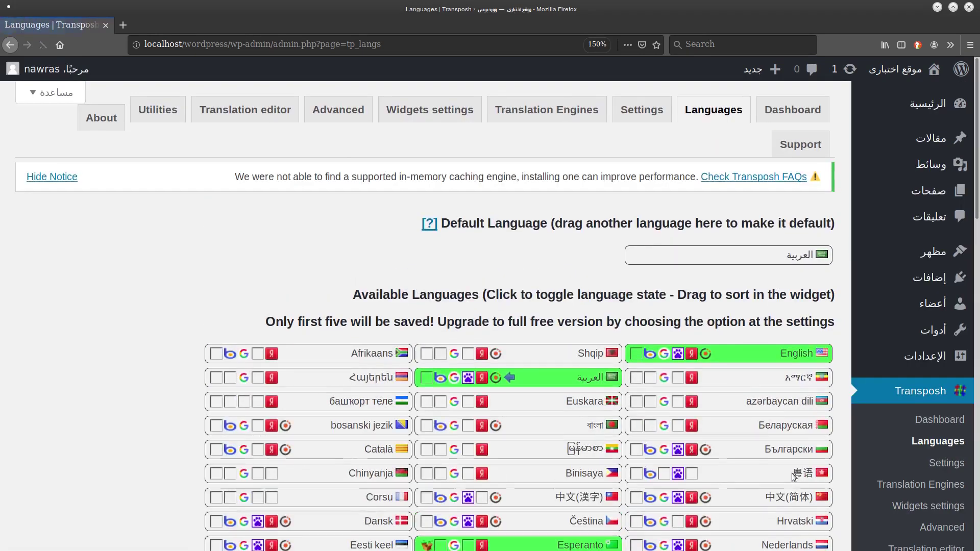
# On Transposh's Settings page, leave 'Allow upgrading to full version' enabled.
pyautogui.click(622, 115)
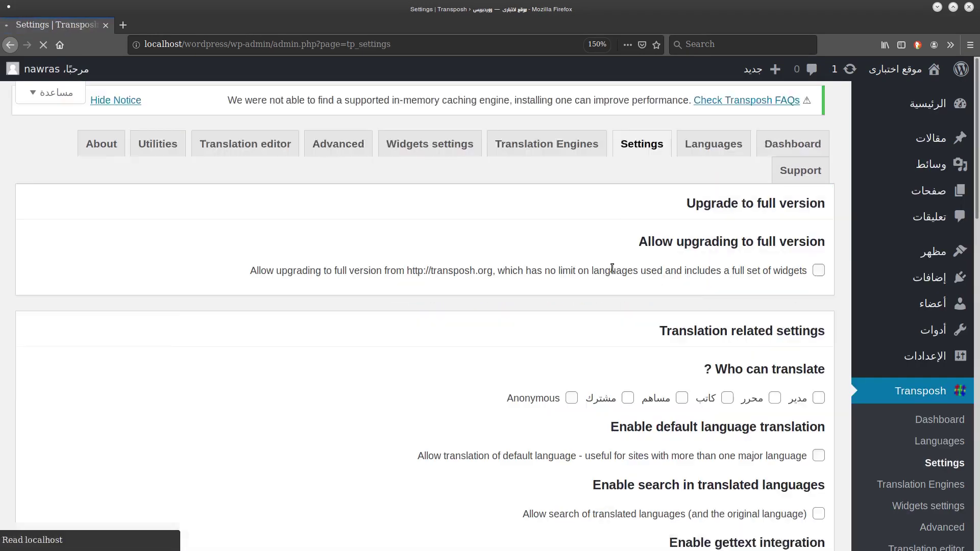
pyautogui.click(819, 290)
pyautogui.click(819, 290)
pyautogui.moveTo(825, 261); pyautogui.dragTo(613, 291)
pyautogui.click(645, 275)
# Untick the محرر, كاتب, مساهم and مشترك roles so only مدير can translate.
pyautogui.scroll(-1, 645, 275)
pyautogui.scroll(-3, 645, 279)
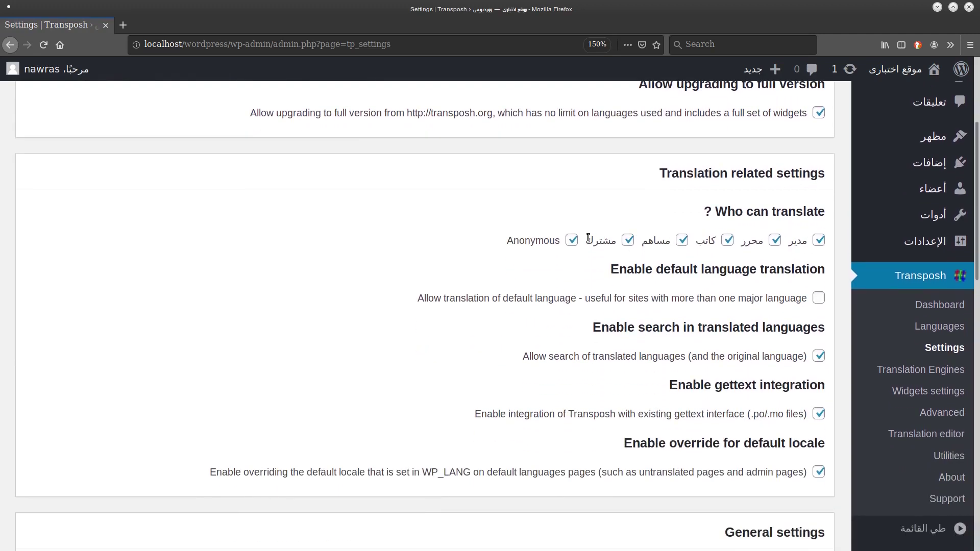
pyautogui.click(775, 240)
pyautogui.click(727, 240)
pyautogui.click(683, 243)
pyautogui.click(628, 241)
pyautogui.scroll(-3, 559, 254)
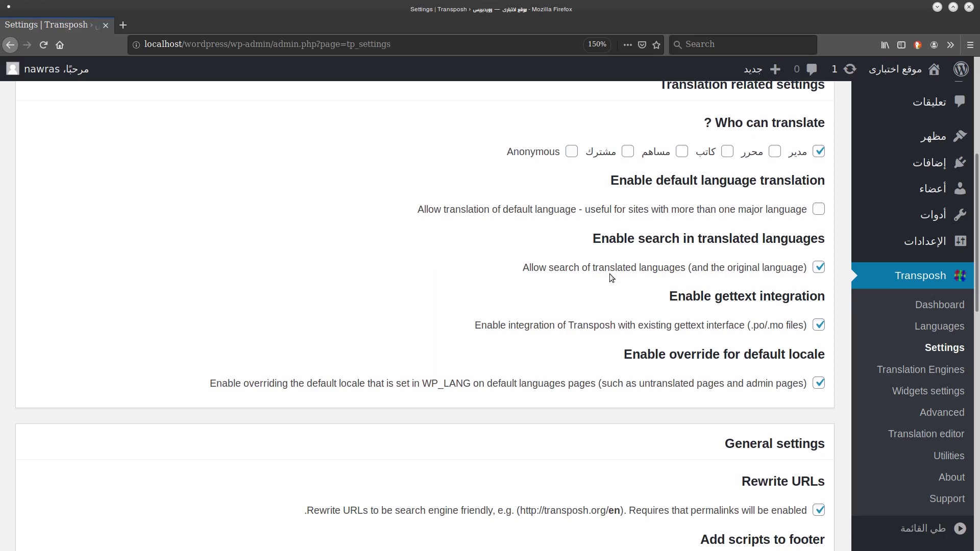
# Check that Rewrite URLs stays enabled and note its example URL.
pyautogui.scroll(-3, 610, 274)
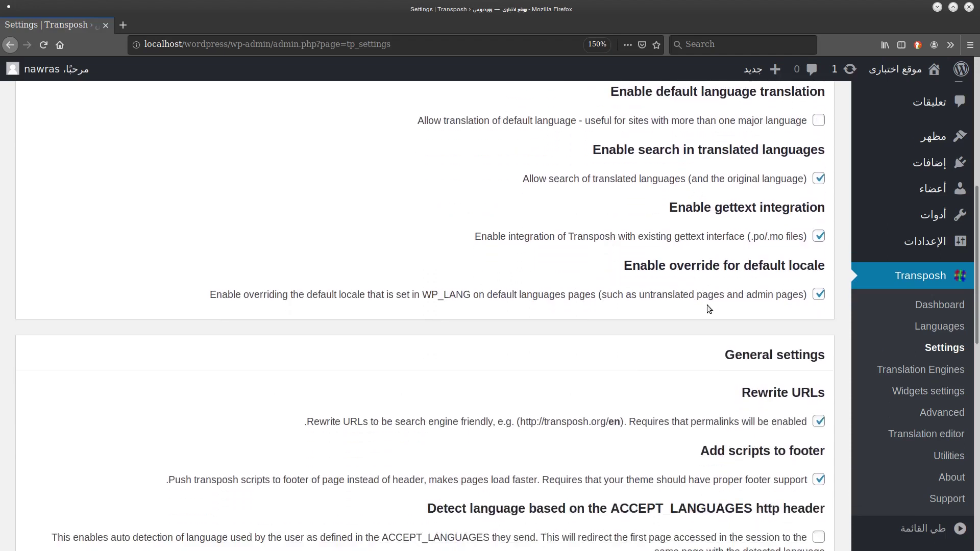
pyautogui.scroll(-5, 707, 306)
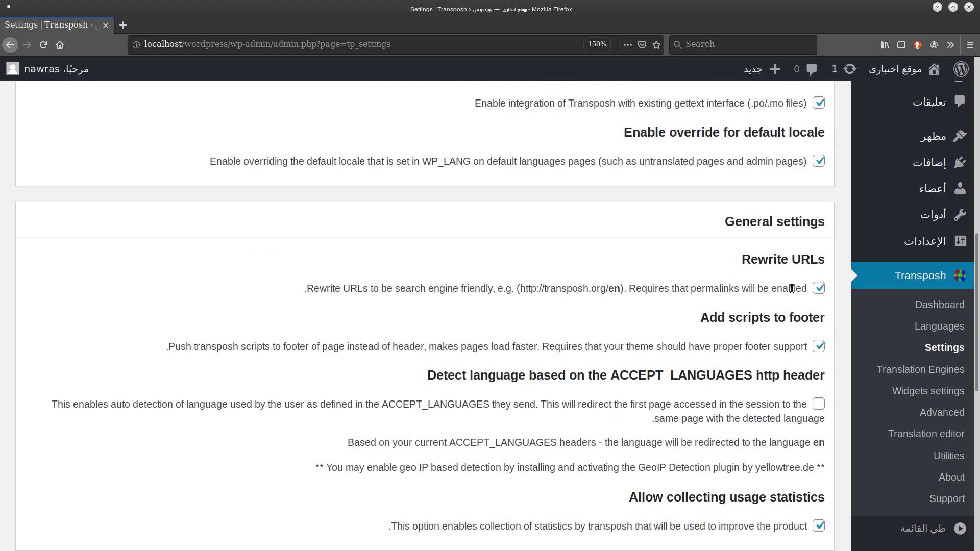
pyautogui.doubleClick(819, 289)
pyautogui.scroll(-3, 733, 268)
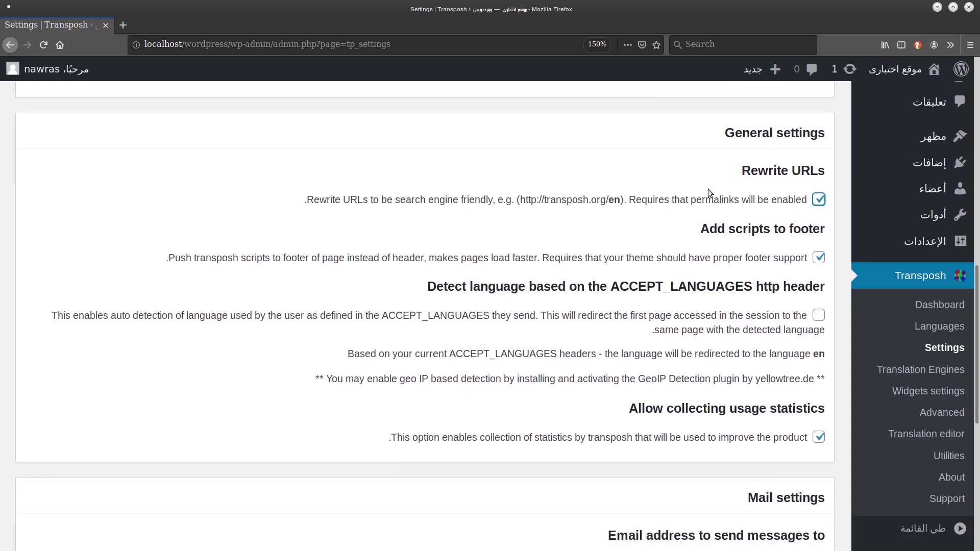
pyautogui.click(561, 203)
pyautogui.moveTo(609, 199); pyautogui.dragTo(517, 194)
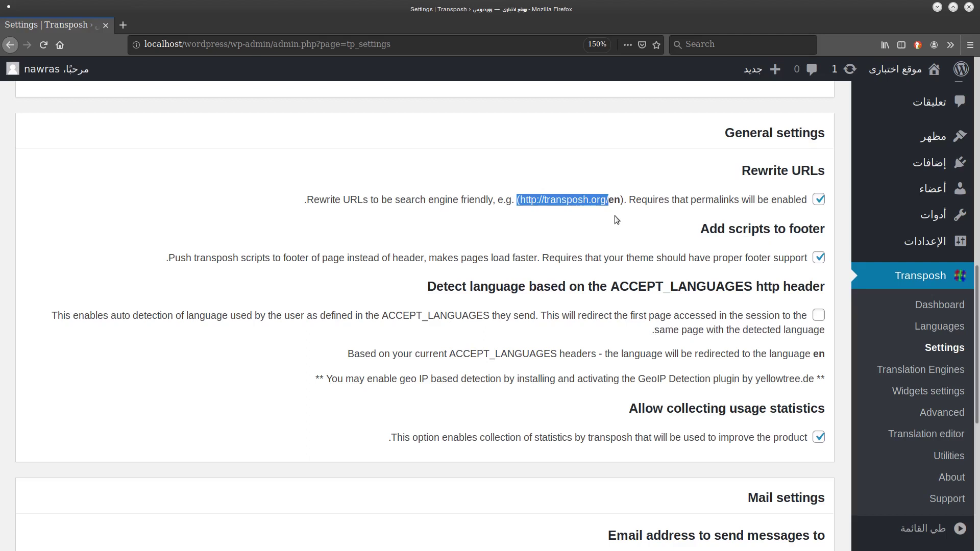
# Review the remaining general options and save the translation settings.
pyautogui.scroll(-1, 715, 212)
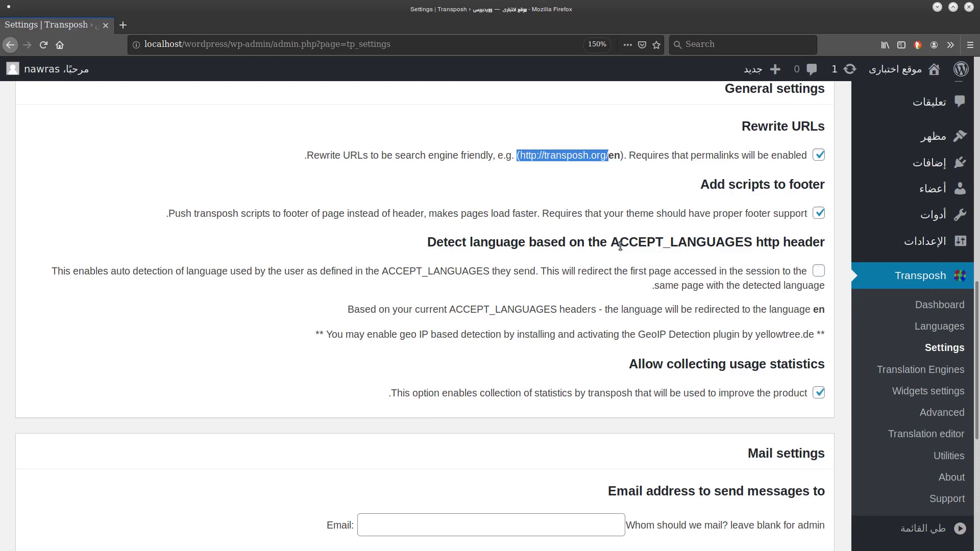
pyautogui.scroll(-1, 621, 246)
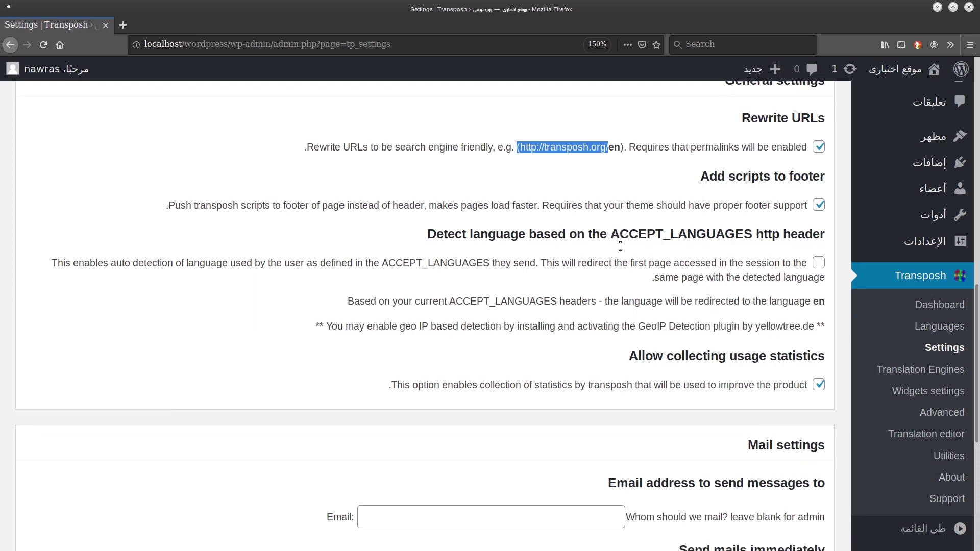
pyautogui.scroll(-1, 620, 249)
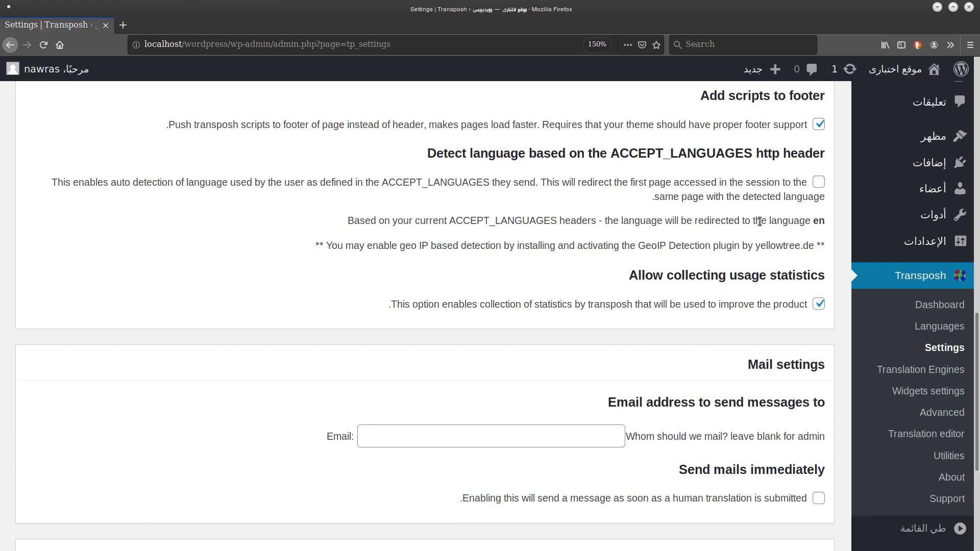
pyautogui.scroll(-1, 684, 202)
pyautogui.scroll(1, 676, 198)
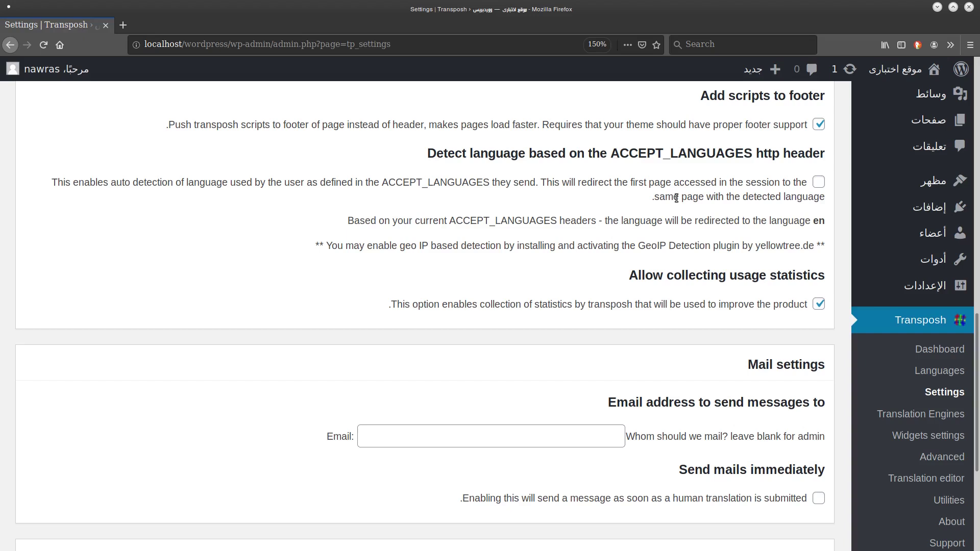
pyautogui.scroll(-1, 676, 198)
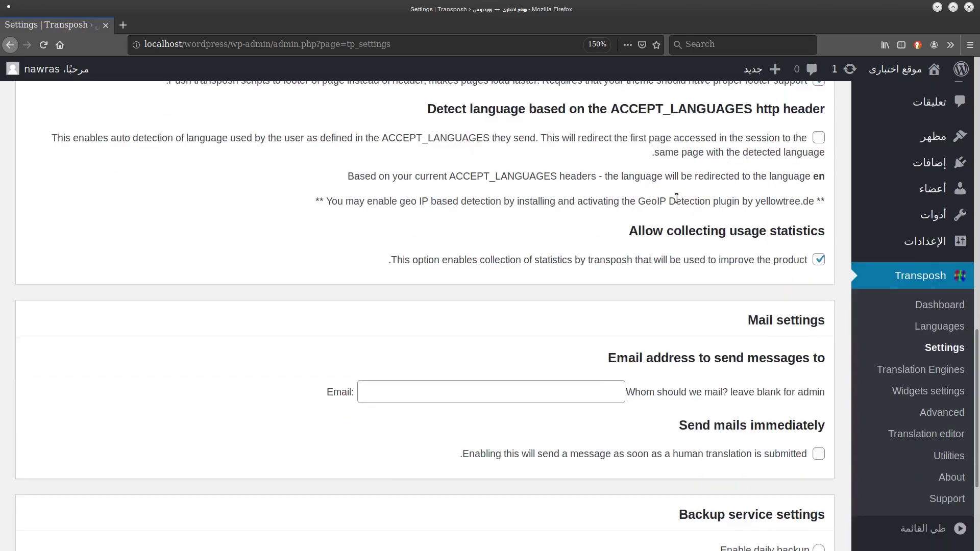
pyautogui.scroll(-2, 676, 199)
pyautogui.scroll(2, 676, 198)
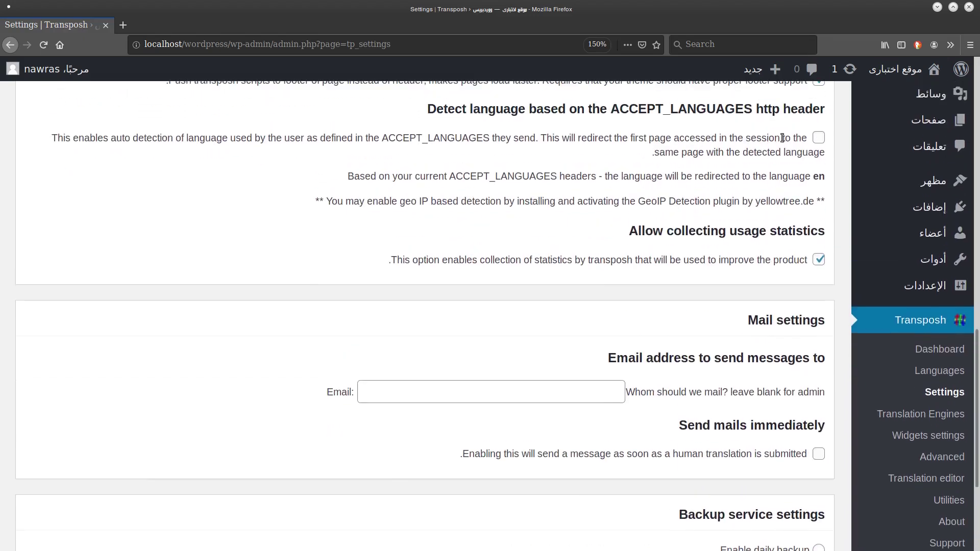
pyautogui.scroll(-4, 692, 235)
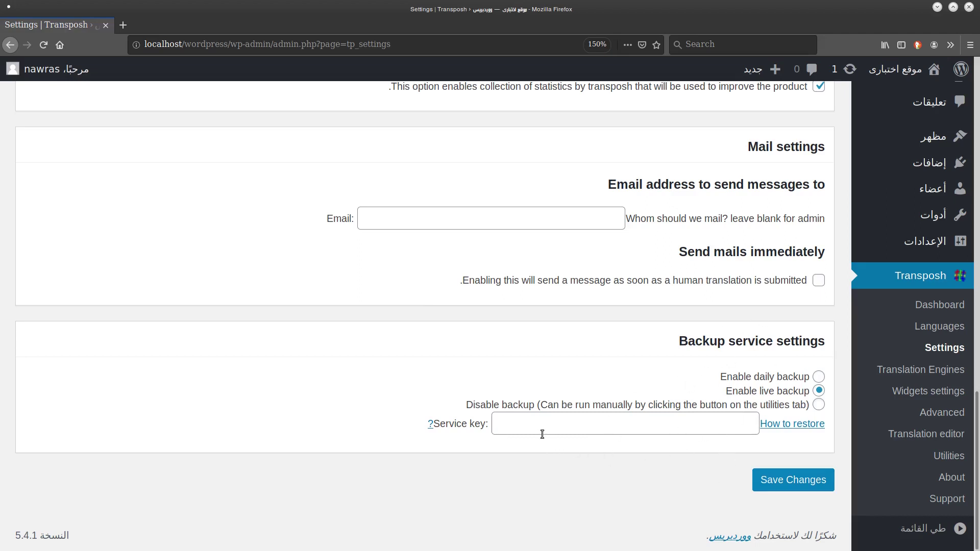
pyautogui.click(782, 482)
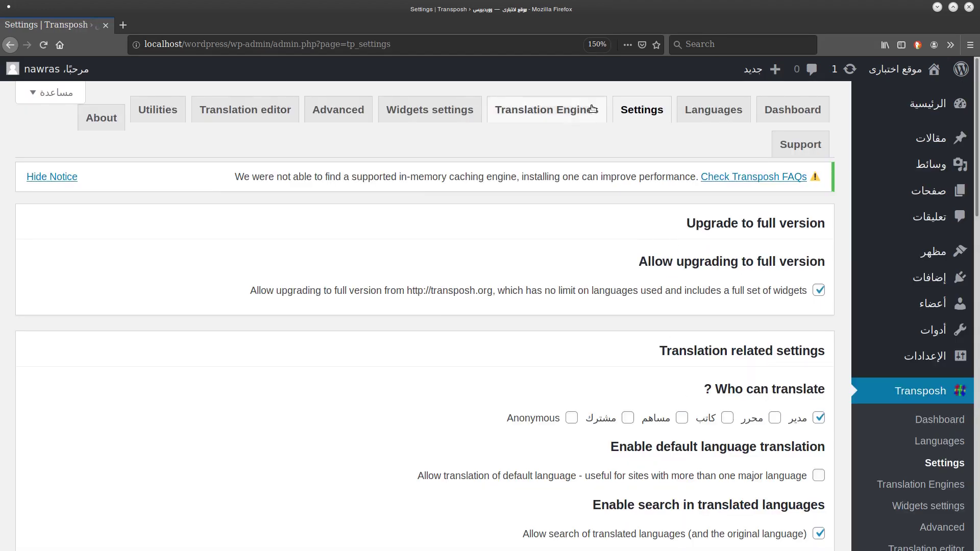
pyautogui.click(547, 110)
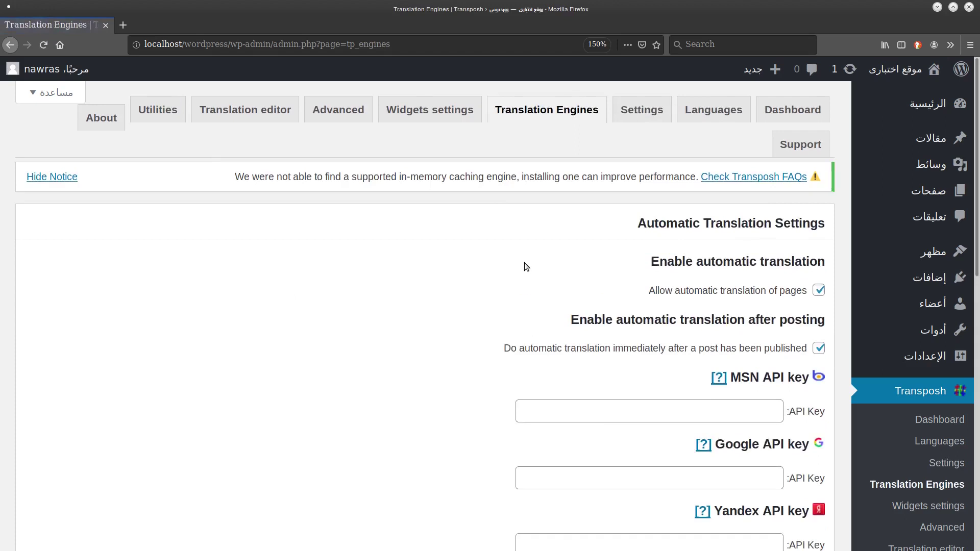
# Untick 'Do automatic translation immediately after a post has been published' and save the engine settings.
pyautogui.scroll(-1, 524, 262)
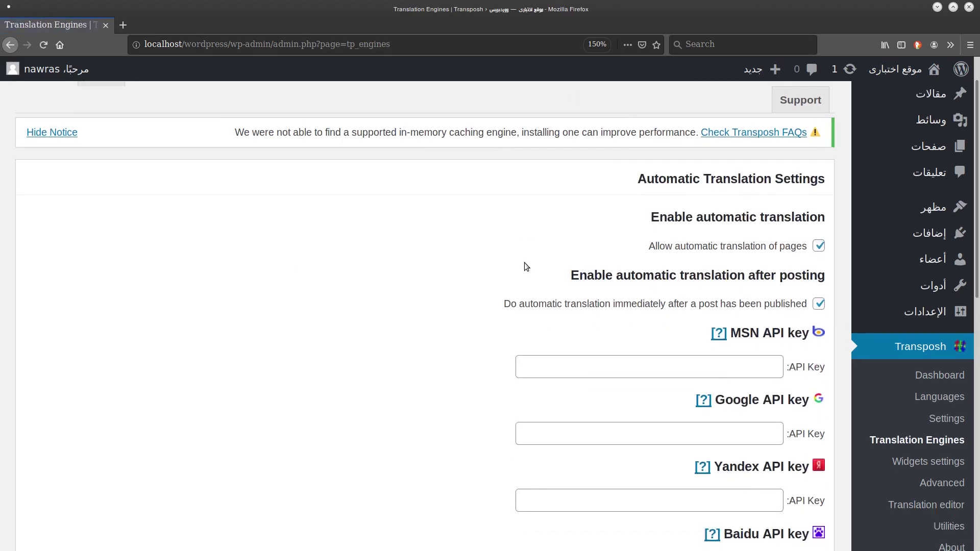
pyautogui.scroll(1, 527, 266)
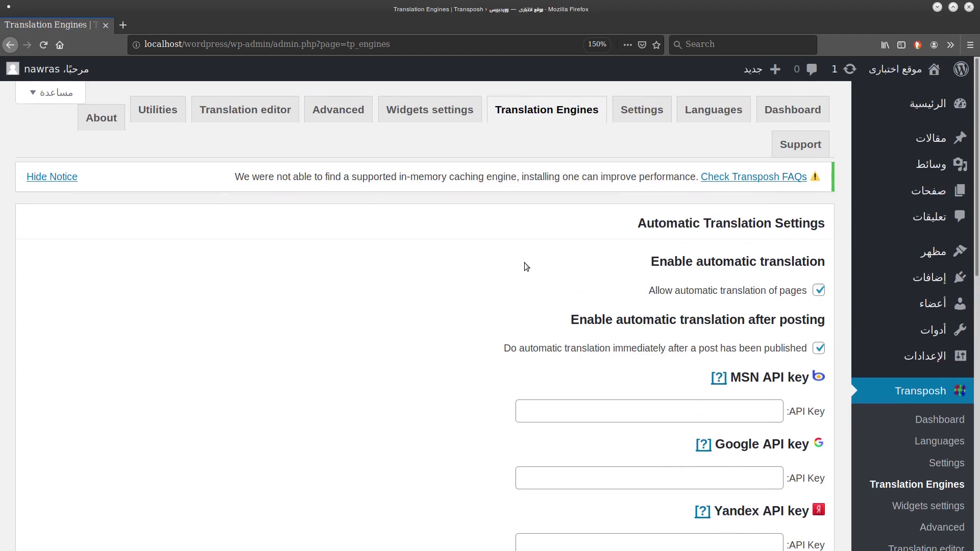
pyautogui.scroll(-3, 525, 263)
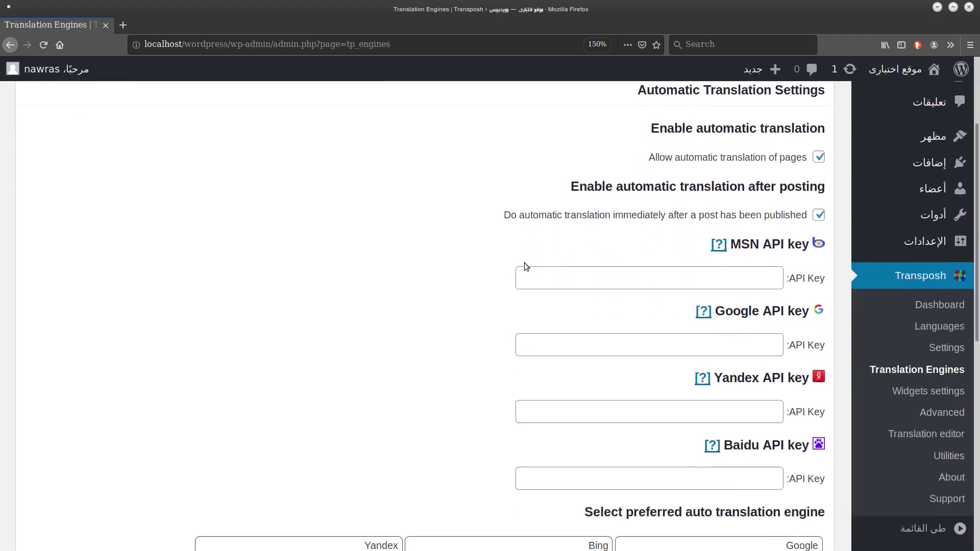
pyautogui.scroll(-2, 525, 262)
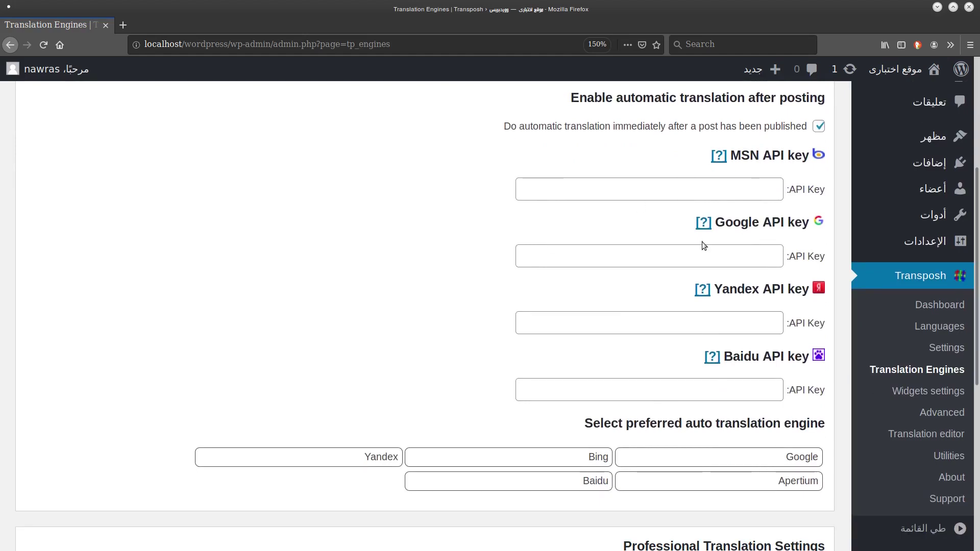
pyautogui.click(730, 186)
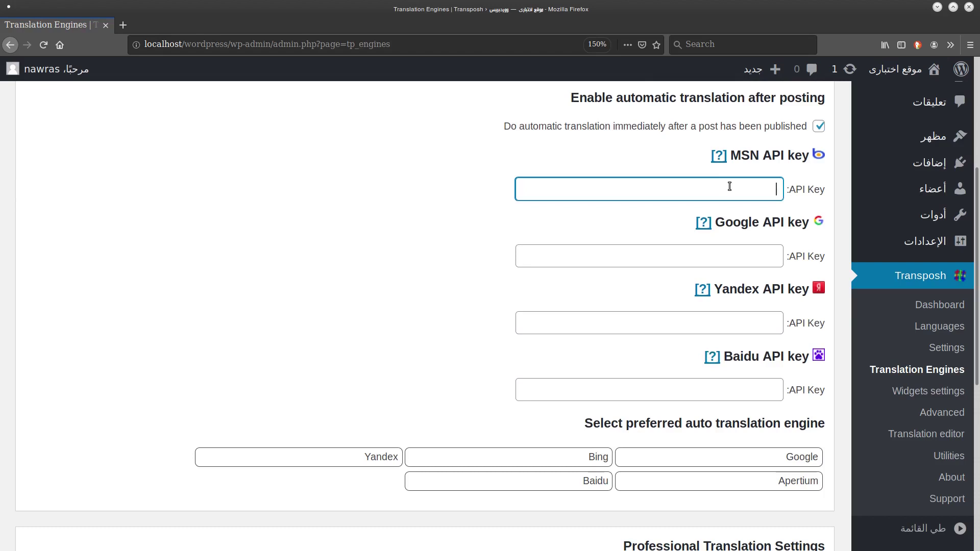
pyautogui.click(819, 127)
pyautogui.click(526, 170)
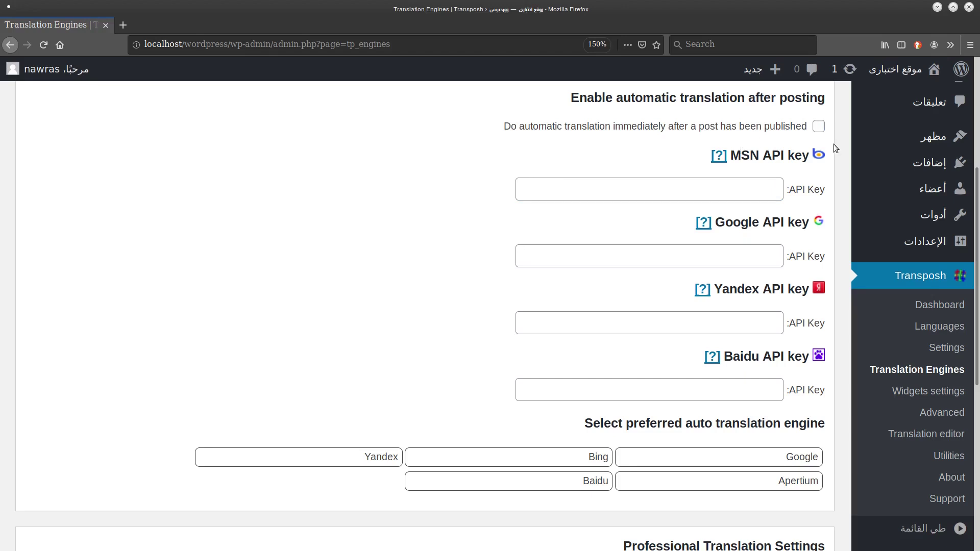
pyautogui.scroll(-5, 960, 307)
pyautogui.click(815, 480)
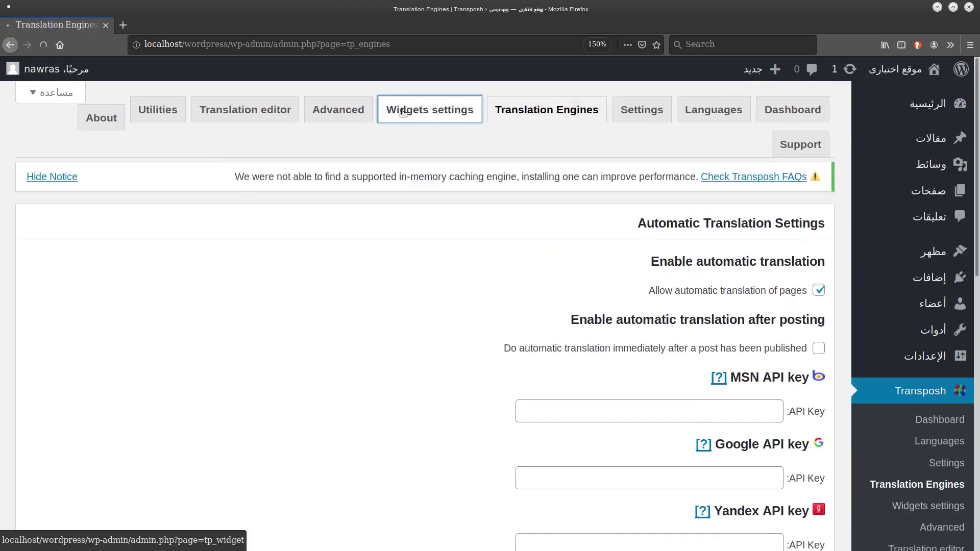
# Browse the Widgets settings, Advanced and Translation editor tabs, ending on Utilities.
pyautogui.click(405, 112)
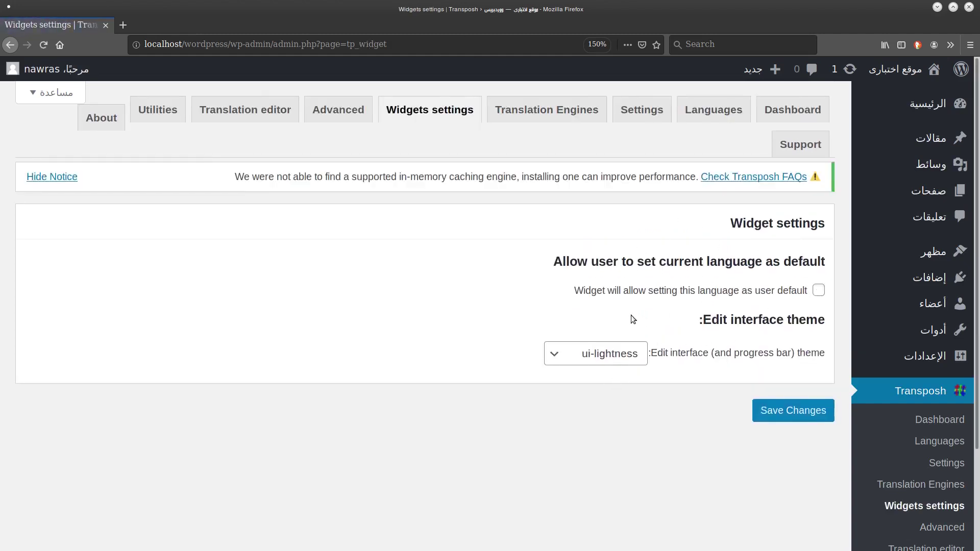
pyautogui.click(338, 110)
pyautogui.scroll(-2, 458, 244)
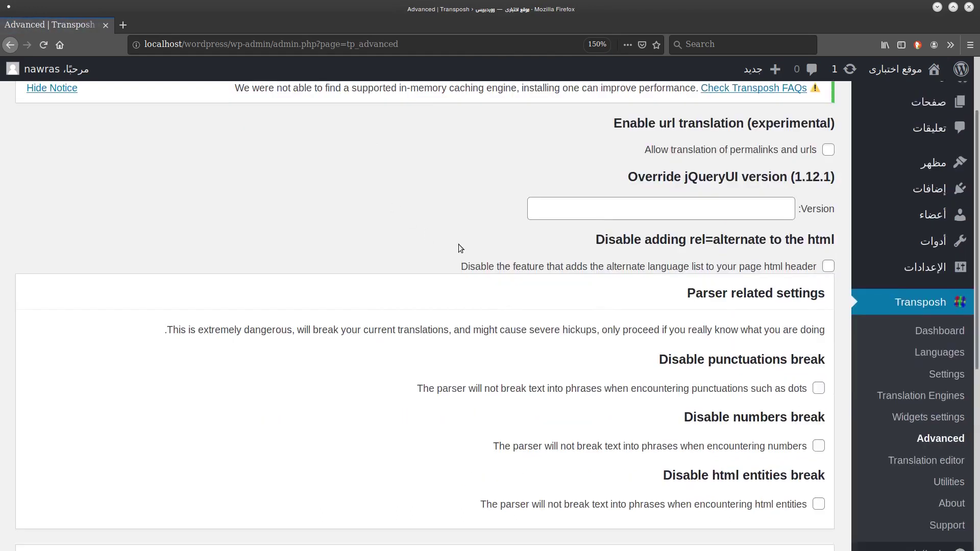
pyautogui.scroll(2, 459, 244)
pyautogui.click(266, 108)
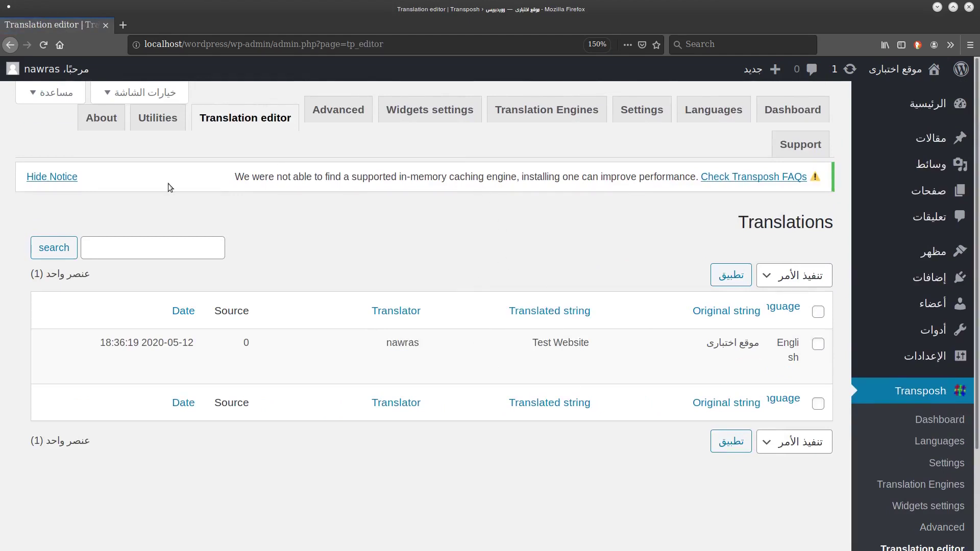
pyautogui.click(158, 118)
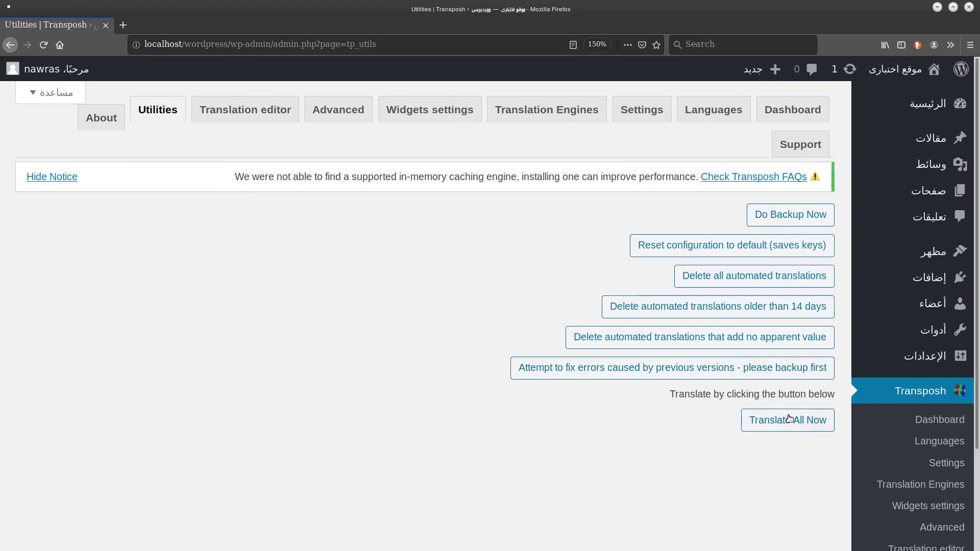
# Run Translate All Now on the Utilities tab until the progress bar reports nothing left to translate.
pyautogui.scroll(-1, 666, 425)
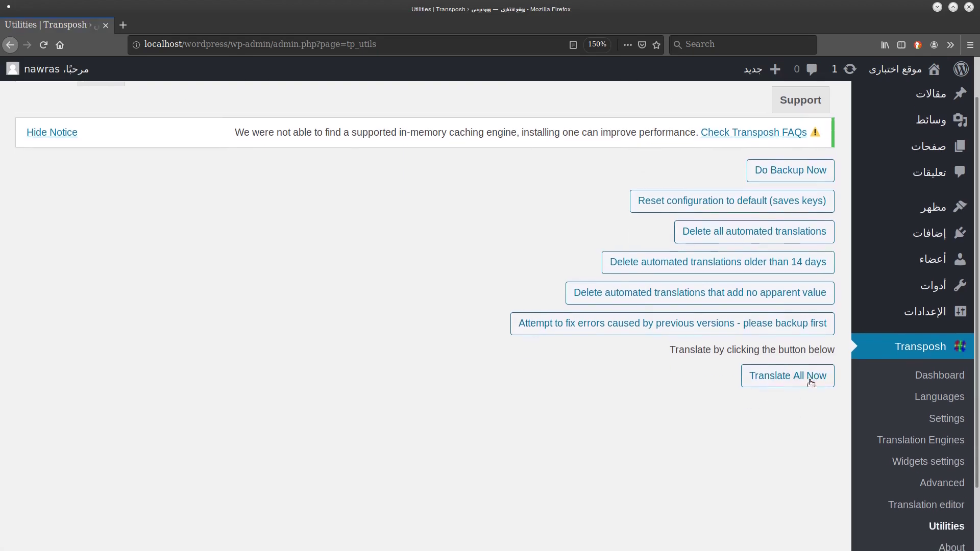
pyautogui.click(773, 384)
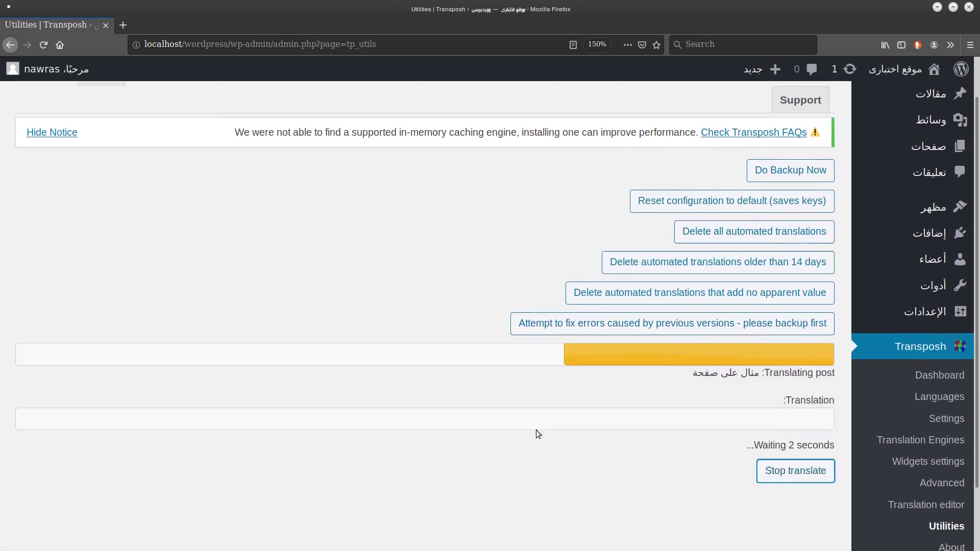
pyautogui.scroll(-2, 536, 434)
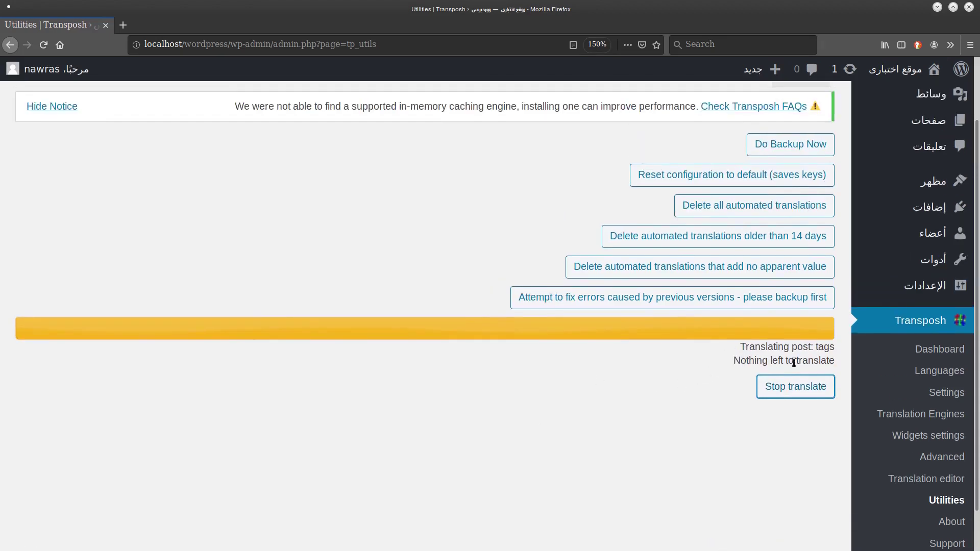
pyautogui.scroll(2, 791, 360)
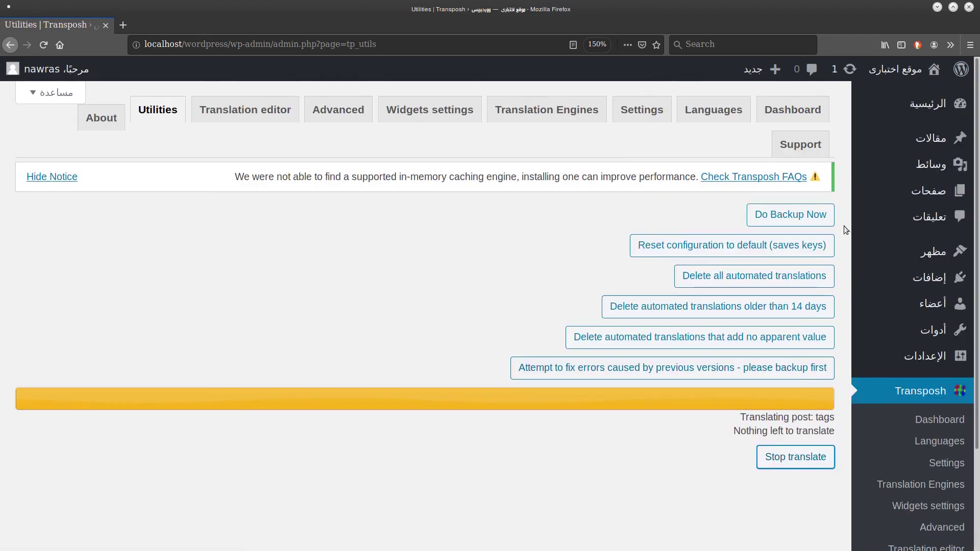
pyautogui.moveTo(944, 255)
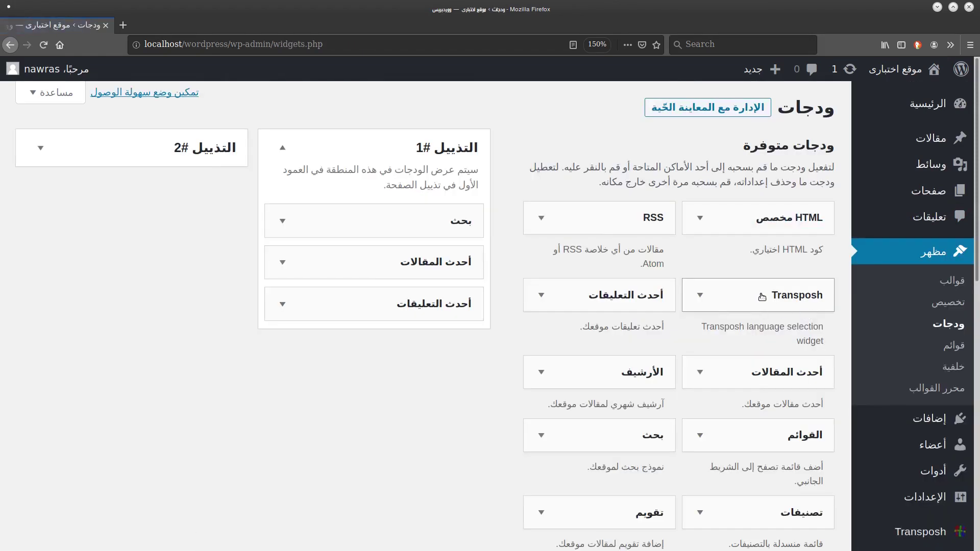
# Add the Transposh language widget to Footer #1 and place it at the top.
pyautogui.moveTo(785, 296); pyautogui.dragTo(417, 185)
pyautogui.moveTo(437, 339); pyautogui.dragTo(447, 183)
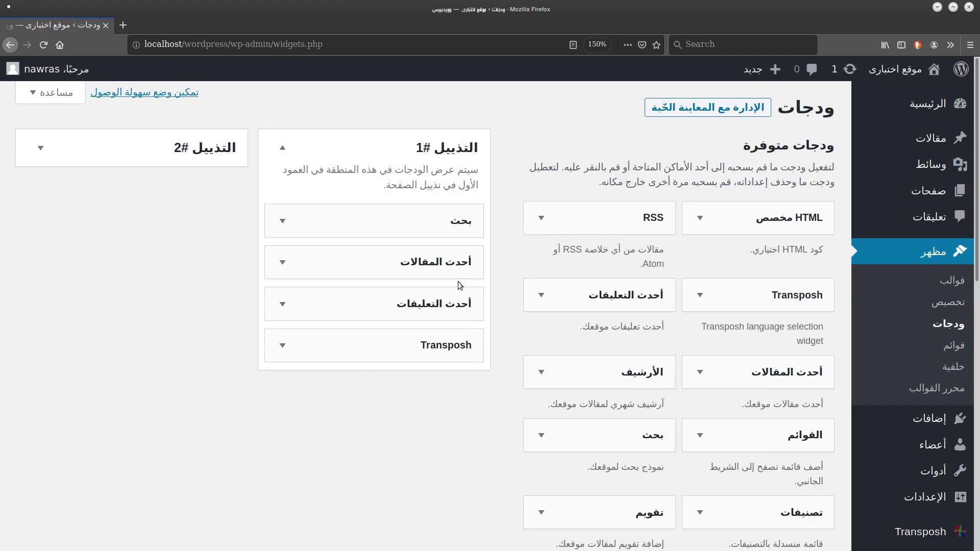
pyautogui.moveTo(460, 345); pyautogui.dragTo(456, 204)
# Retitle the Transposh widget from Translation to الترجمة and save it.
pyautogui.click(283, 221)
pyautogui.click(444, 274)
pyautogui.moveTo(444, 274); pyautogui.dragTo(495, 270)
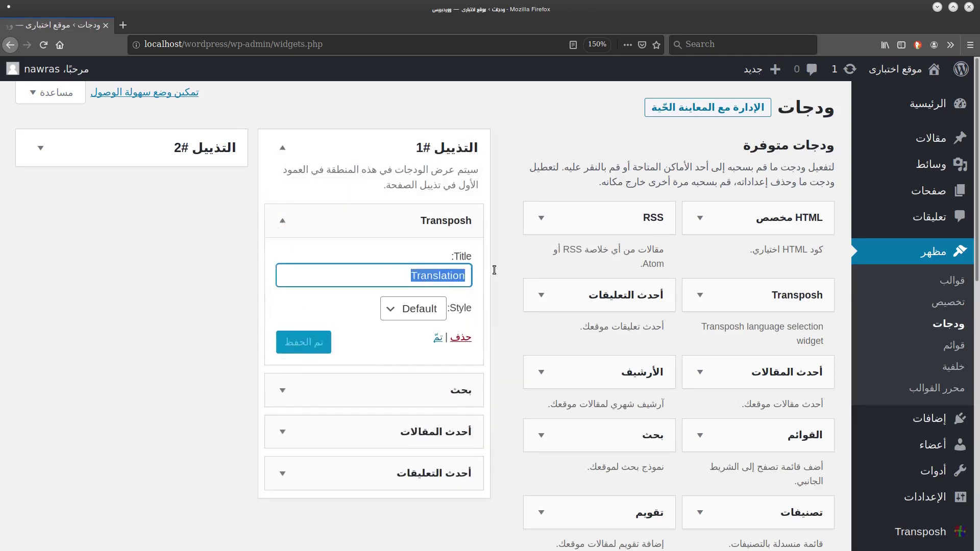
pyautogui.press('BackSpace')
pyautogui.write('hj')
pyautogui.press('BackSpace')
pyautogui.press('BackSpace')
pyautogui.write('الترجمة')
pyautogui.press('Return')
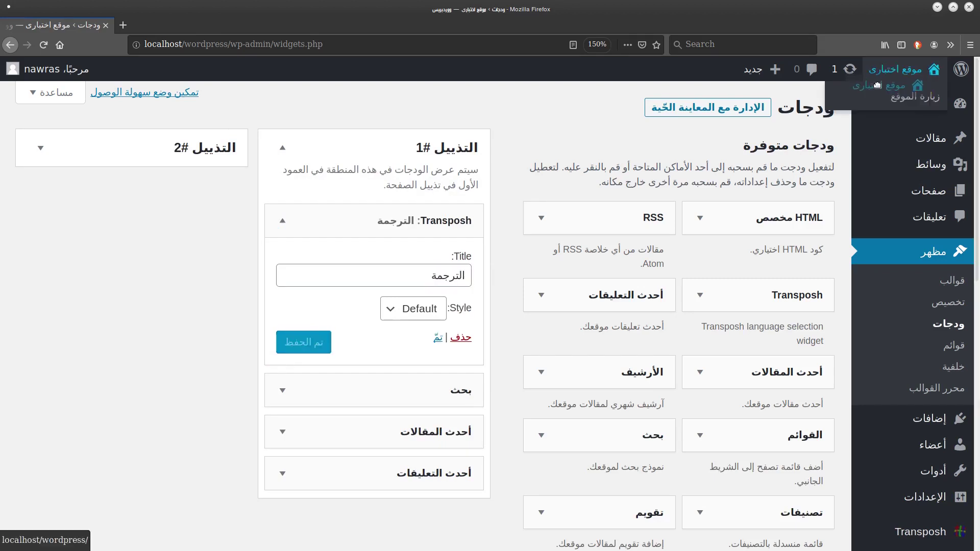
pyautogui.moveTo(896, 68); pyautogui.dragTo(153, 24)
# Open the footer language list on the front page and close it, keeping Arabic.
pyautogui.scroll(-15, 710, 194)
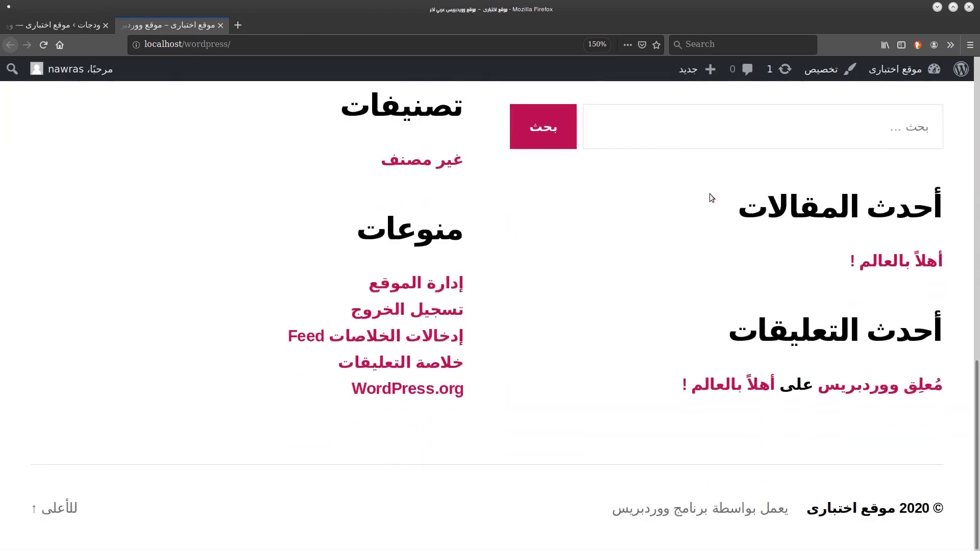
pyautogui.scroll(3, 710, 194)
pyautogui.scroll(1, 709, 194)
pyautogui.click(884, 225)
pyautogui.click(897, 306)
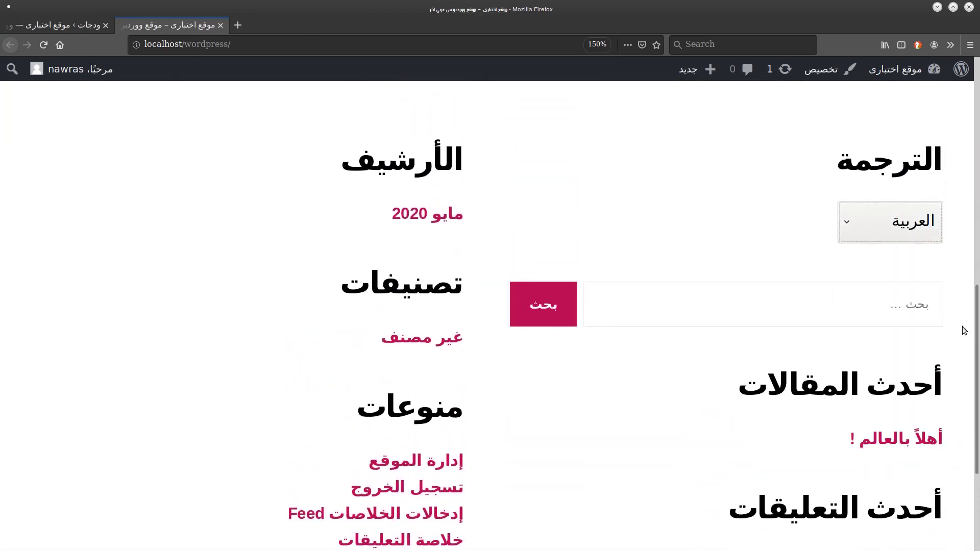
pyautogui.scroll(5, 964, 327)
pyautogui.scroll(-4, 961, 311)
# Switch the site language to English in the footer Transposh widget.
pyautogui.click(899, 278)
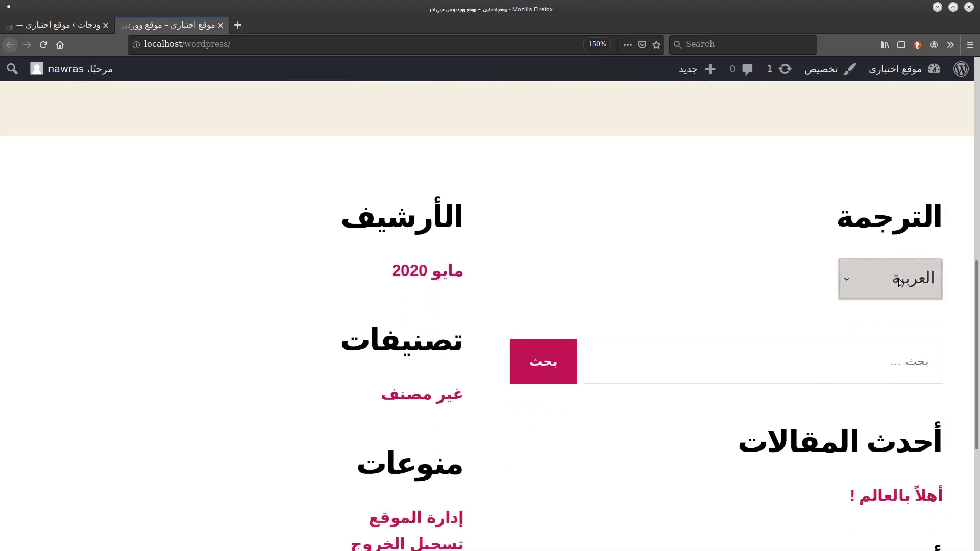
pyautogui.click(891, 321)
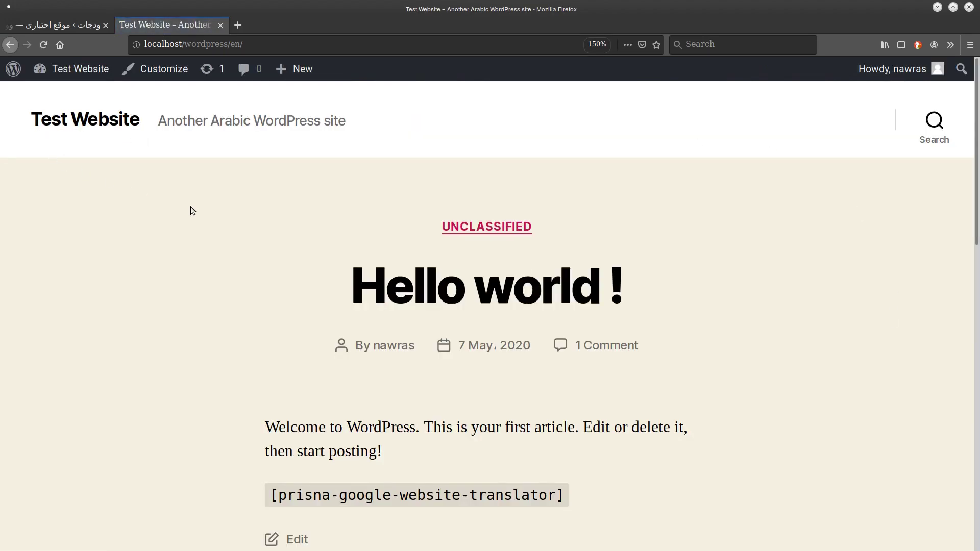
pyautogui.scroll(-4, 191, 206)
pyautogui.scroll(-14, 191, 206)
pyautogui.scroll(16, 190, 206)
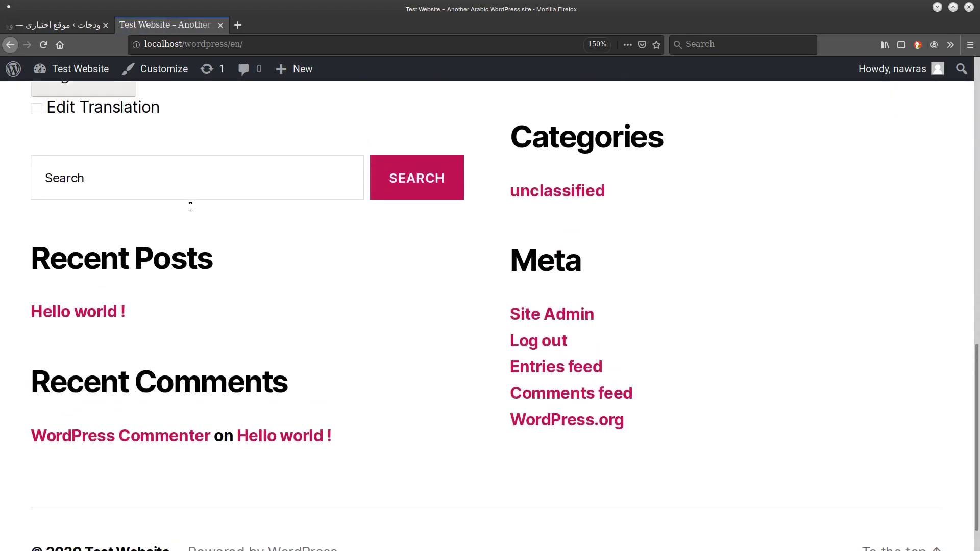
pyautogui.scroll(-1, 191, 207)
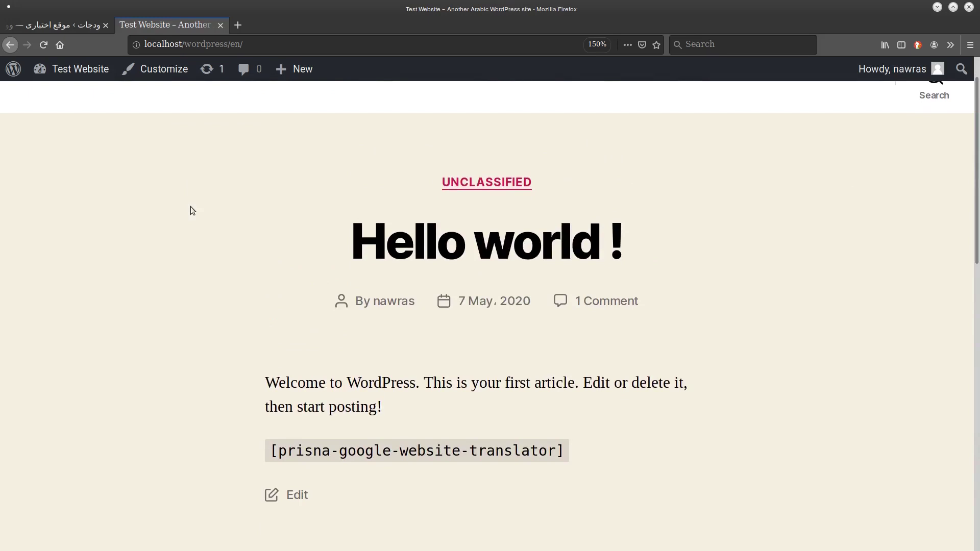
# Open the English Hello world ! post and scroll down to its footer Translation widget.
pyautogui.click(75, 26)
pyautogui.click(154, 27)
pyautogui.click(270, 52)
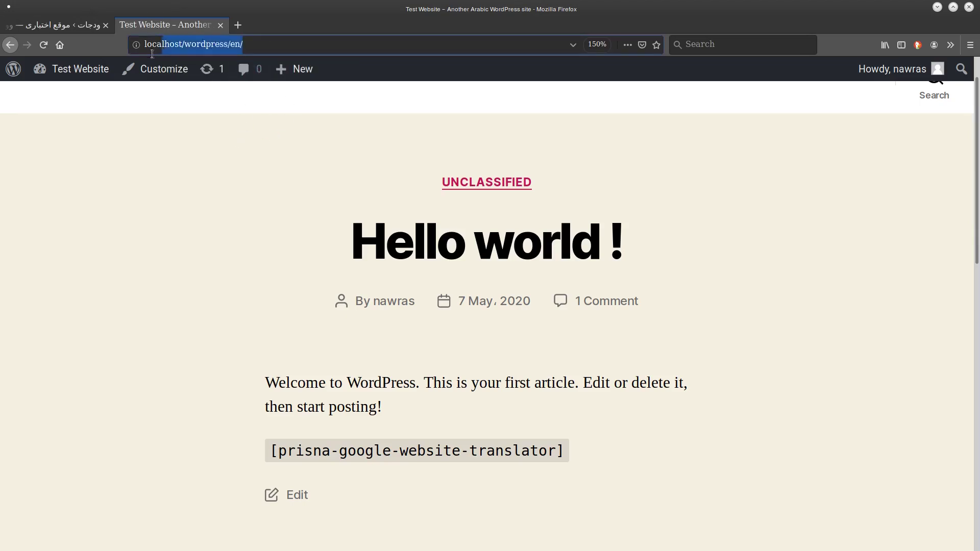
pyautogui.click(350, 182)
pyautogui.scroll(-2, 273, 211)
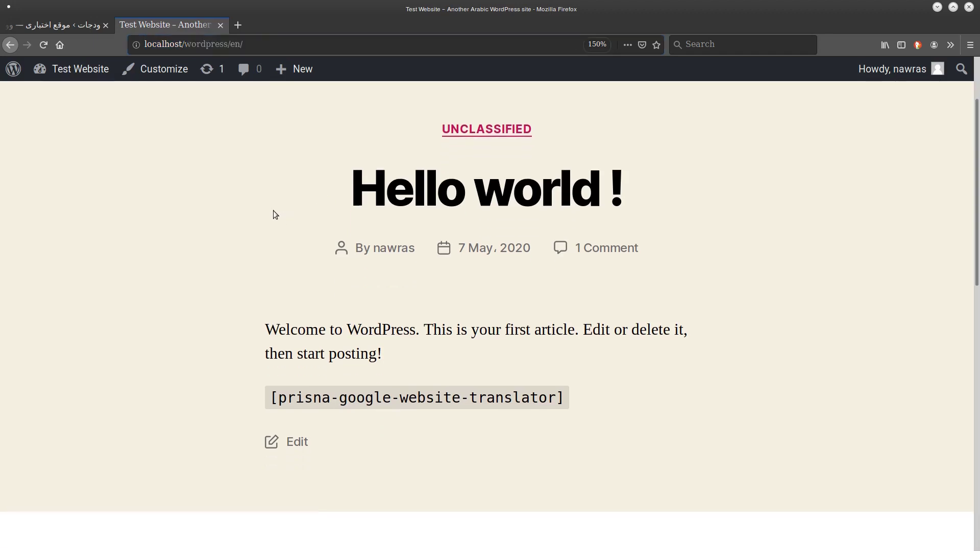
pyautogui.scroll(-1, 274, 210)
pyautogui.click(398, 158)
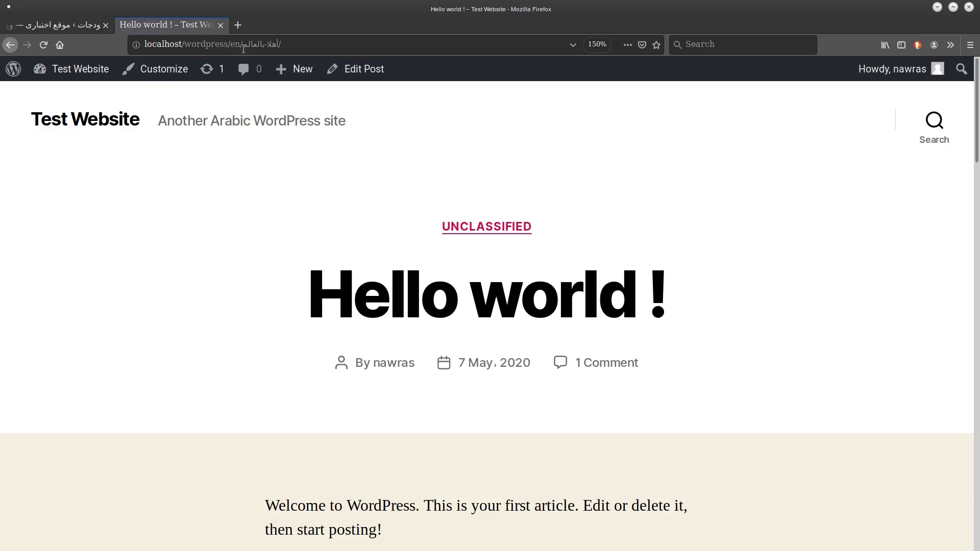
pyautogui.scroll(-8, 350, 91)
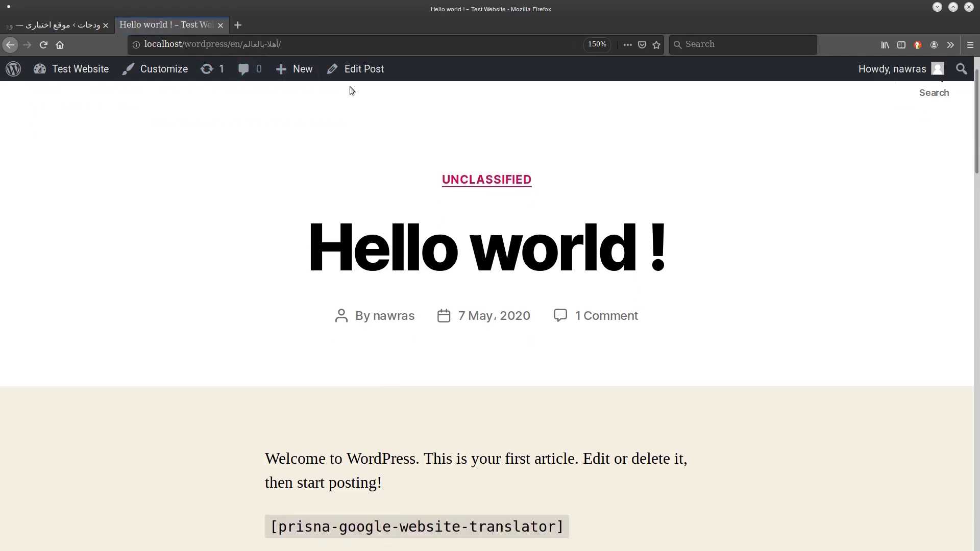
pyautogui.scroll(-12, 350, 87)
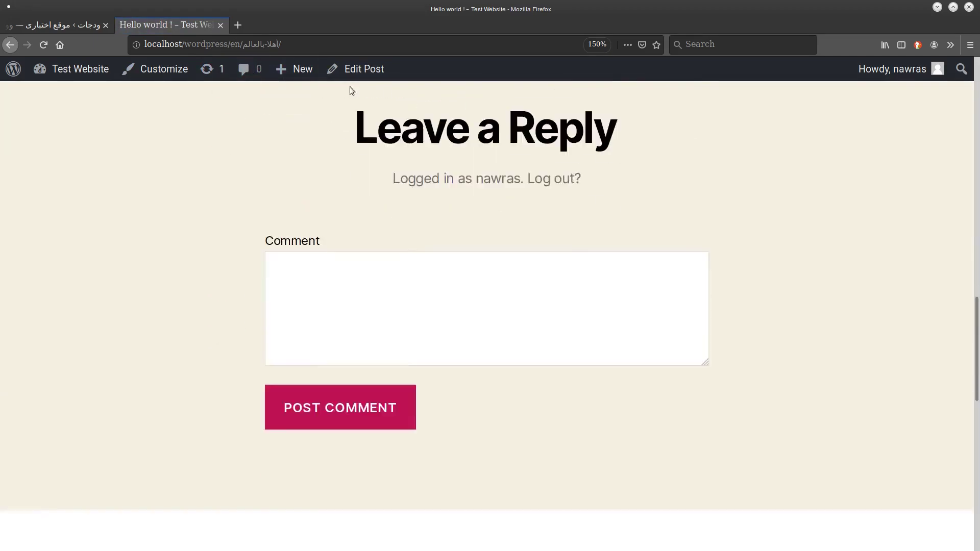
pyautogui.scroll(12, 350, 90)
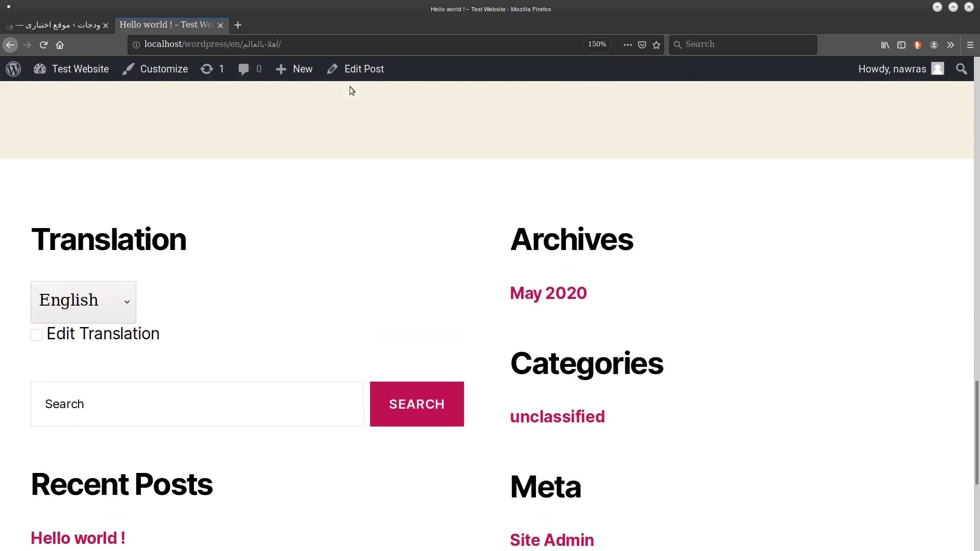
pyautogui.scroll(3, 351, 89)
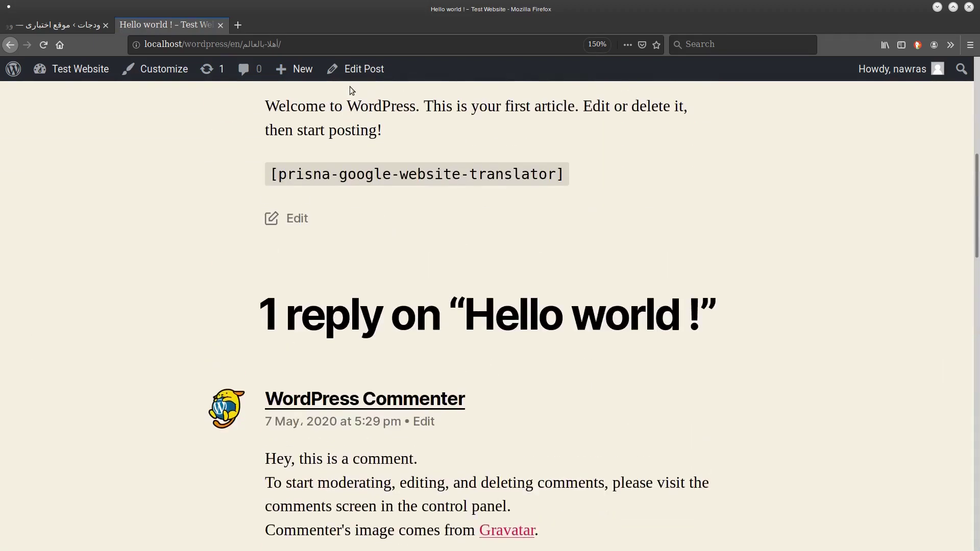
pyautogui.scroll(6, 351, 89)
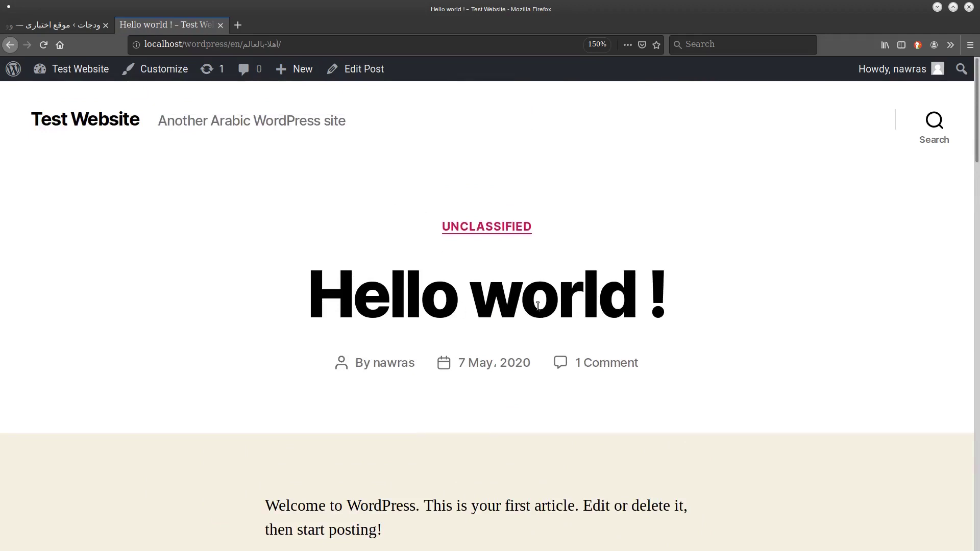
pyautogui.scroll(-1, 538, 307)
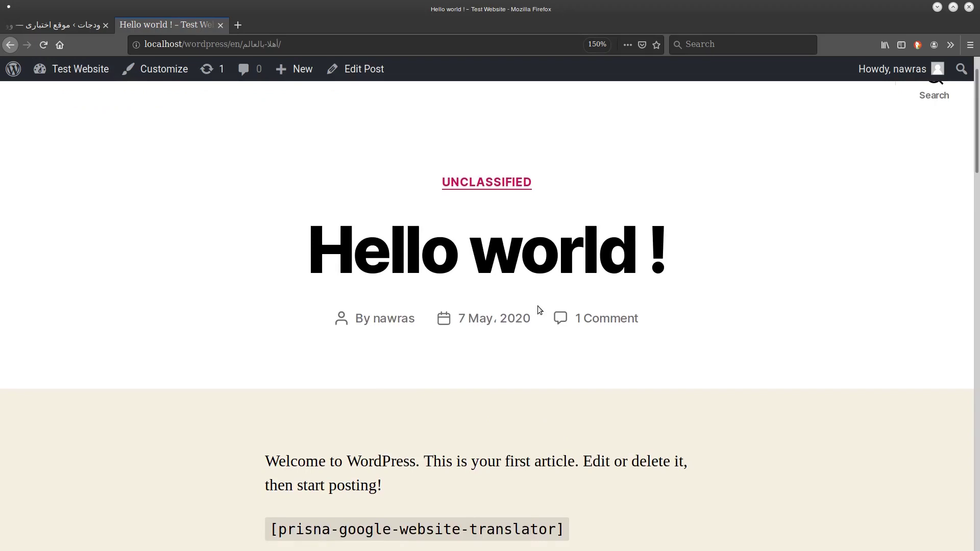
pyautogui.scroll(-12, 538, 305)
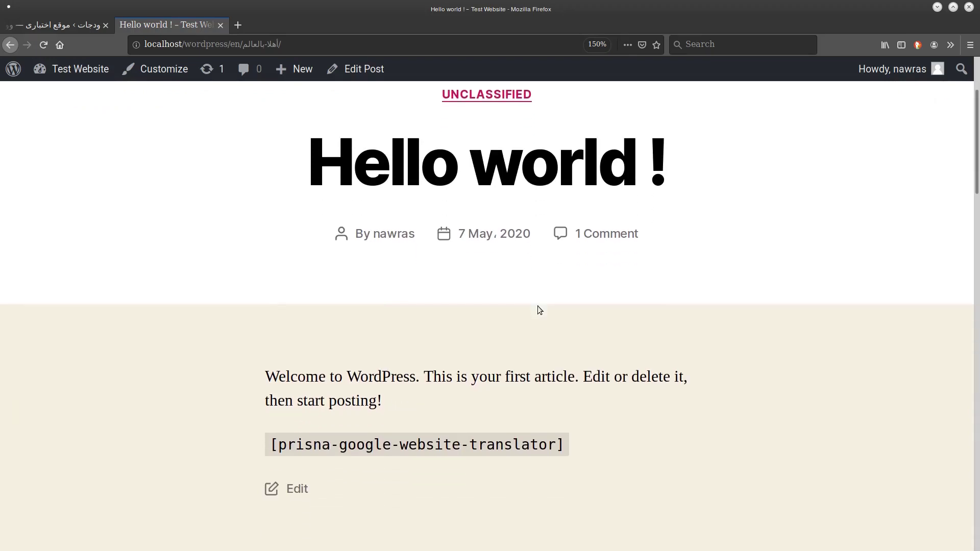
pyautogui.scroll(-10, 537, 305)
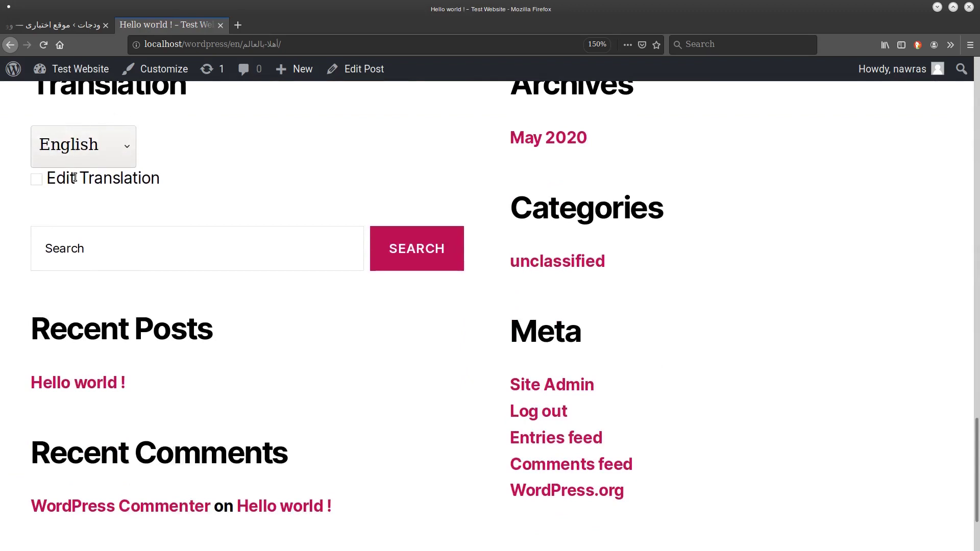
# With Edit Translation on, change the post title's English translation from 'Hello world' to 'Hello everyone'.
pyautogui.click(38, 178)
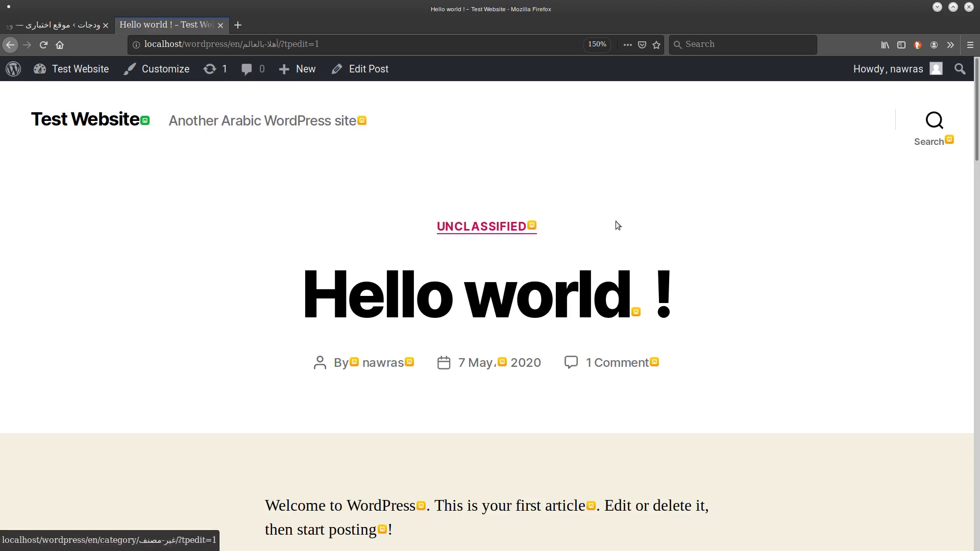
pyautogui.click(636, 313)
pyautogui.moveTo(385, 220); pyautogui.dragTo(277, 210)
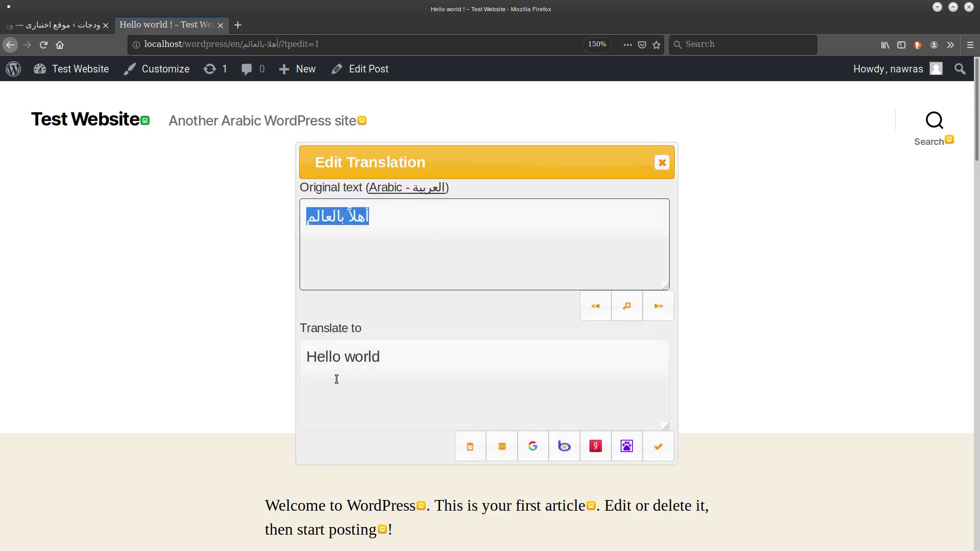
pyautogui.moveTo(388, 342); pyautogui.dragTo(279, 350)
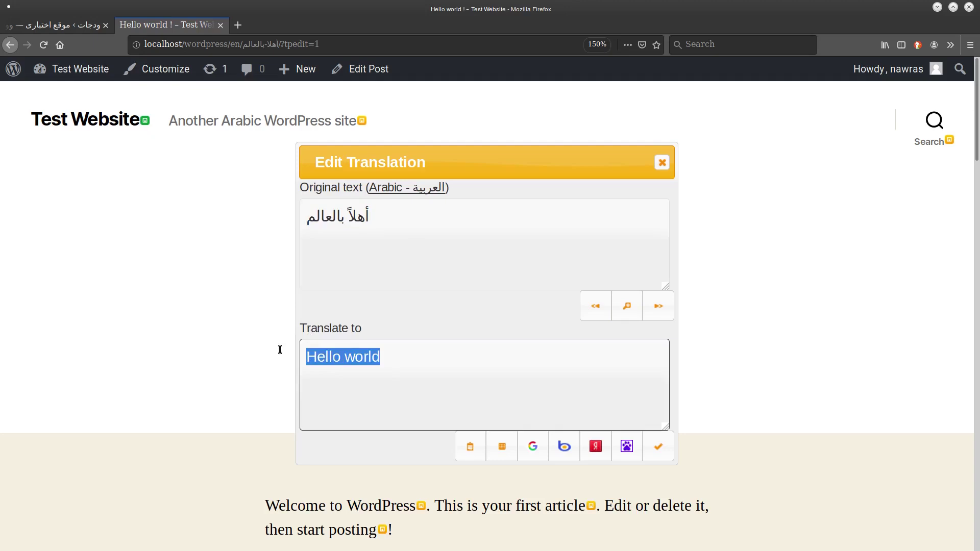
pyautogui.press('BackSpace')
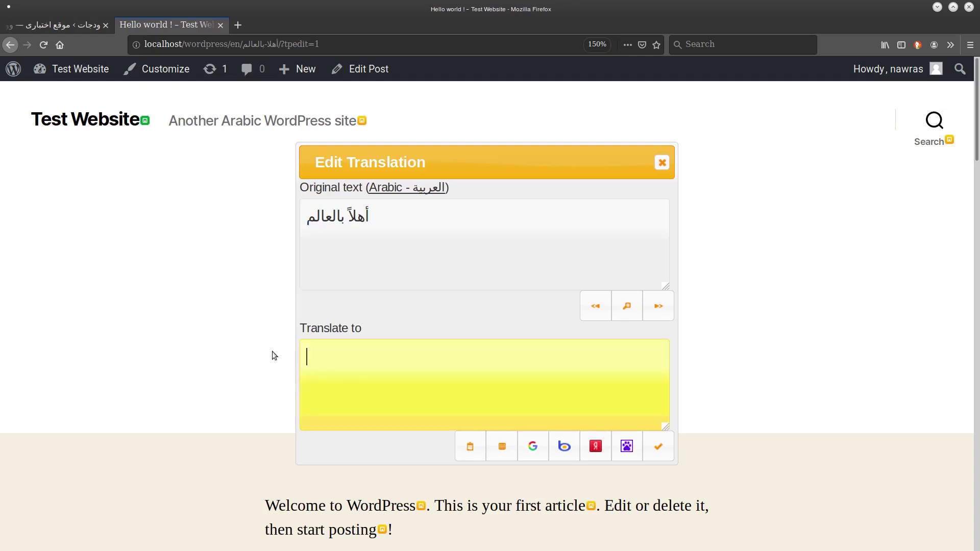
pyautogui.write('Hello everyone')
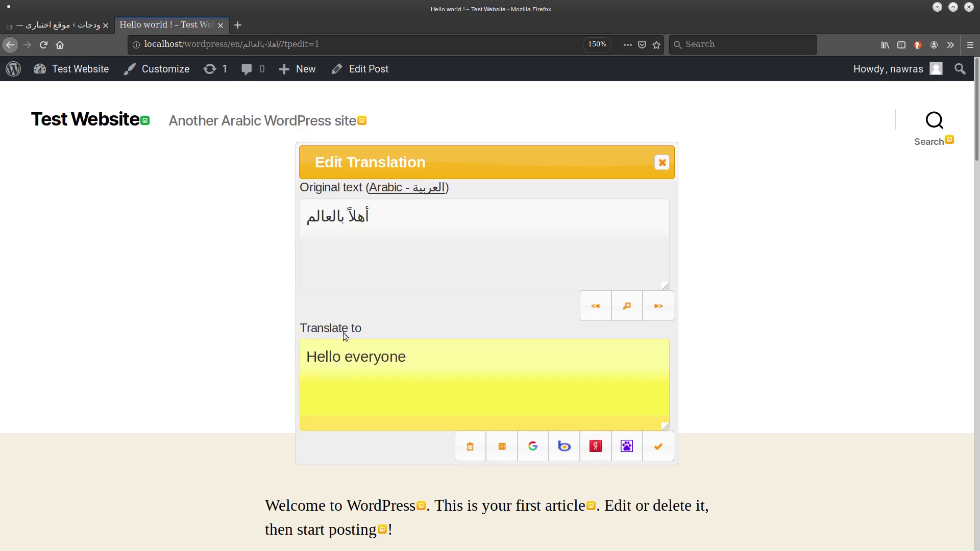
pyautogui.click(661, 454)
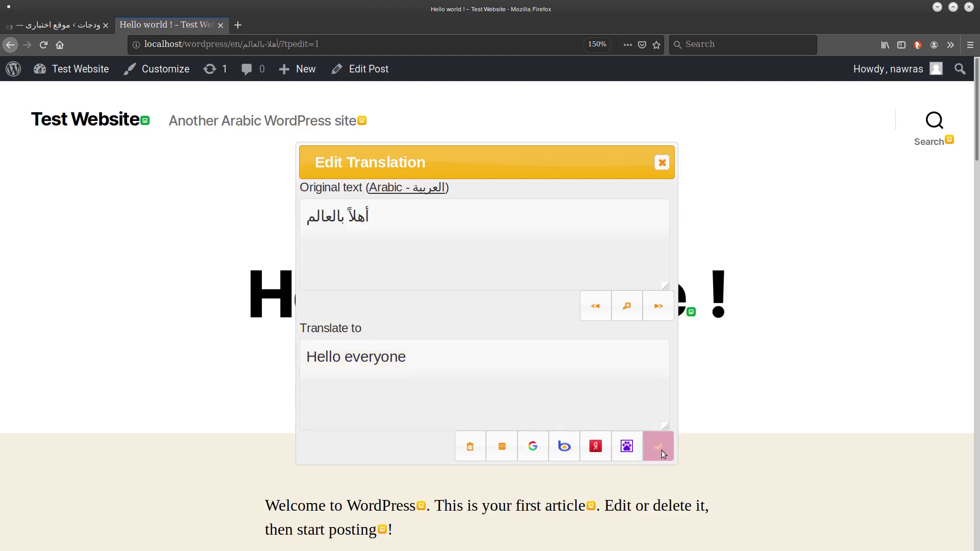
pyautogui.click(667, 167)
pyautogui.click(36, 27)
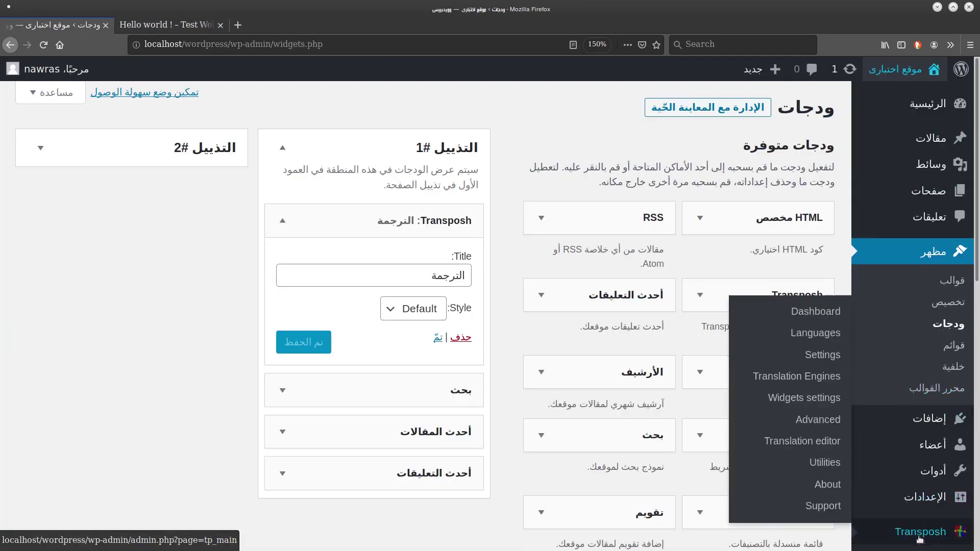
# Check in Transposh's Translation editor that أهلاً بالعالم is saved as 'Hello everyone', then return to the post.
pyautogui.moveTo(918, 532)
pyautogui.click(829, 442)
pyautogui.moveTo(679, 356)
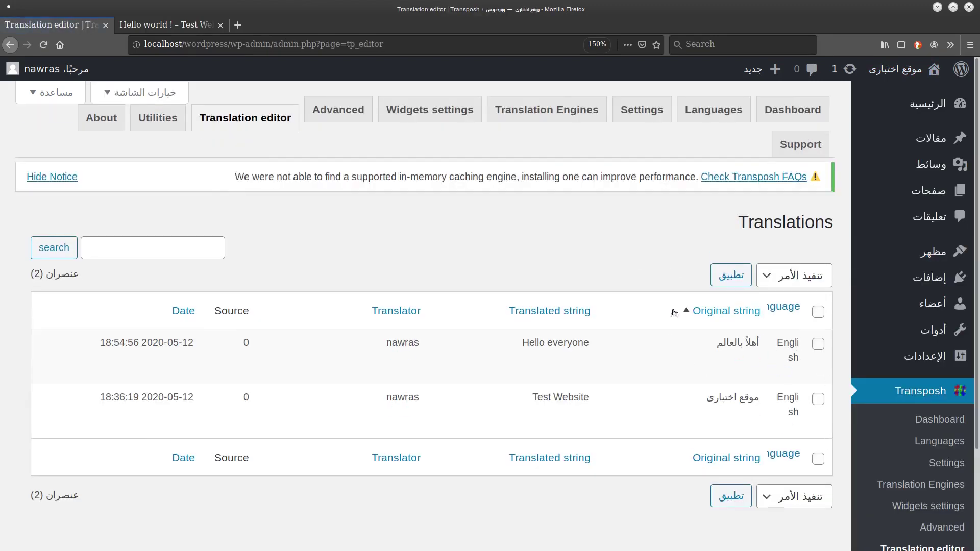
pyautogui.scroll(-2, 634, 258)
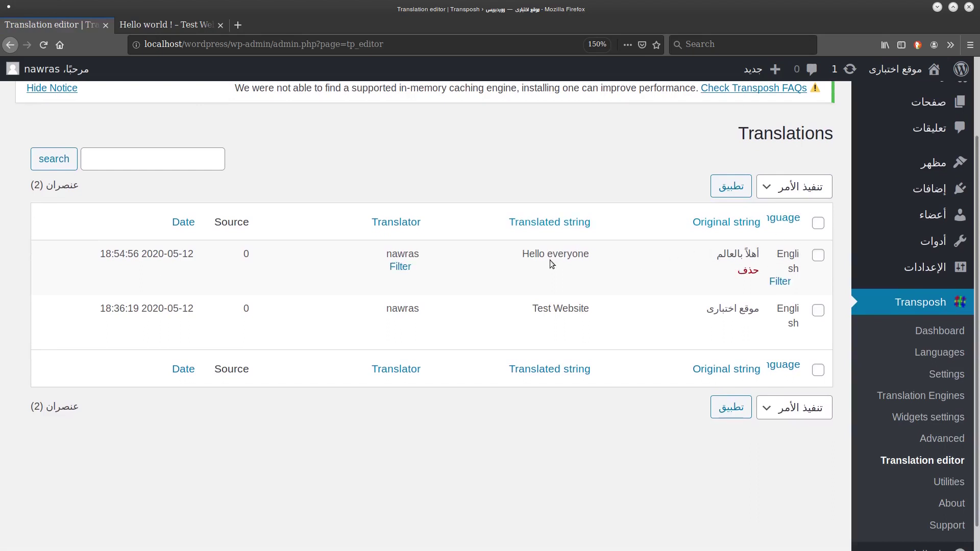
pyautogui.moveTo(100, 253); pyautogui.dragTo(188, 252)
pyautogui.click(169, 25)
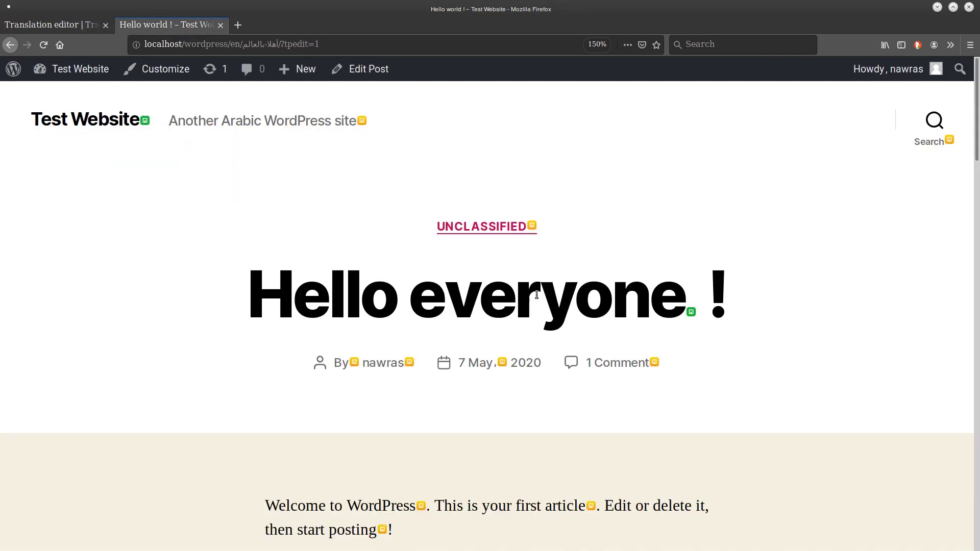
# View the post in Esperanto using the language list.
pyautogui.scroll(-1, 537, 296)
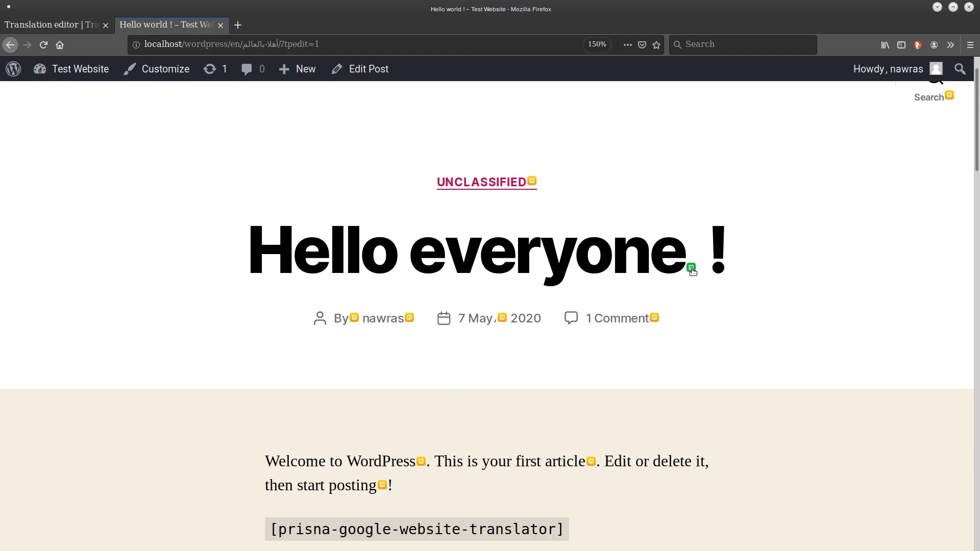
pyautogui.scroll(-20, 659, 298)
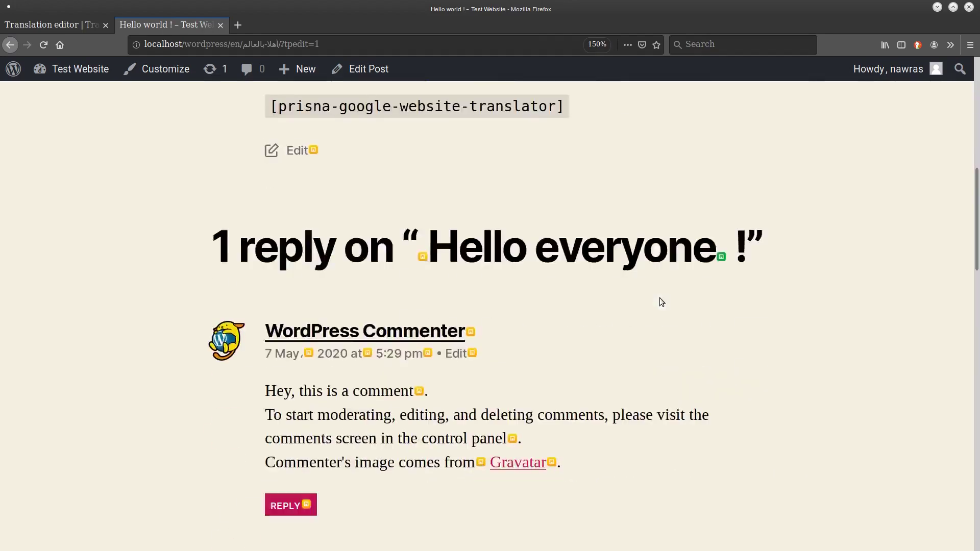
pyautogui.scroll(4, 660, 298)
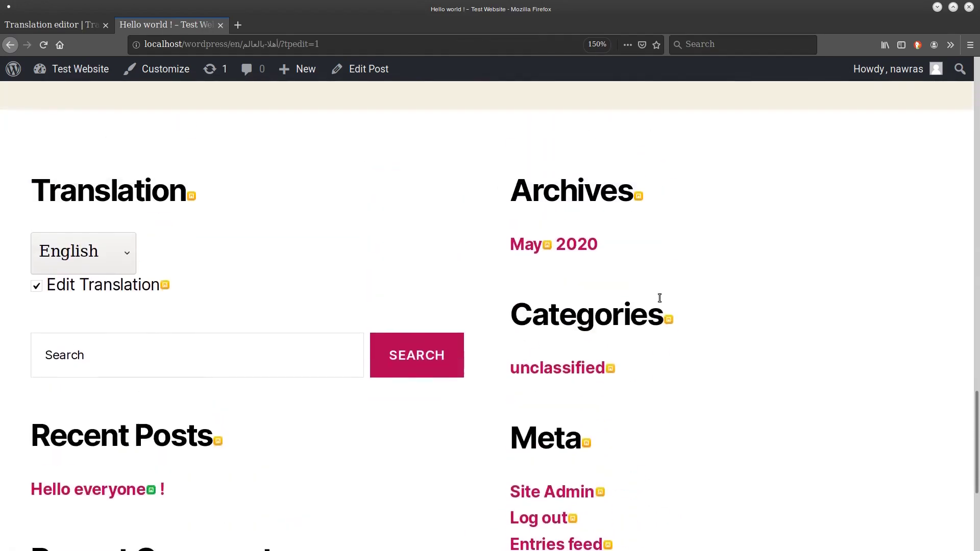
pyautogui.click(60, 244)
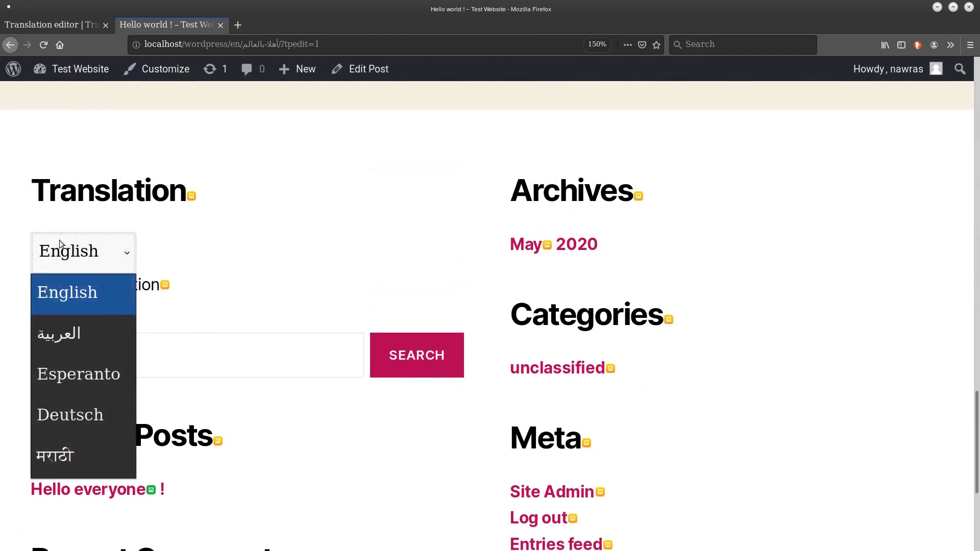
pyautogui.click(101, 376)
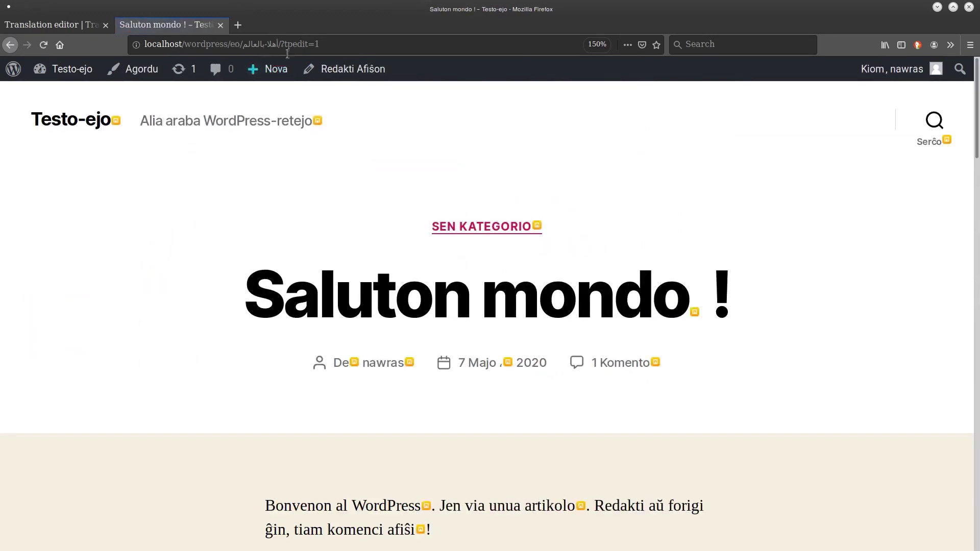
pyautogui.scroll(-15, 363, 139)
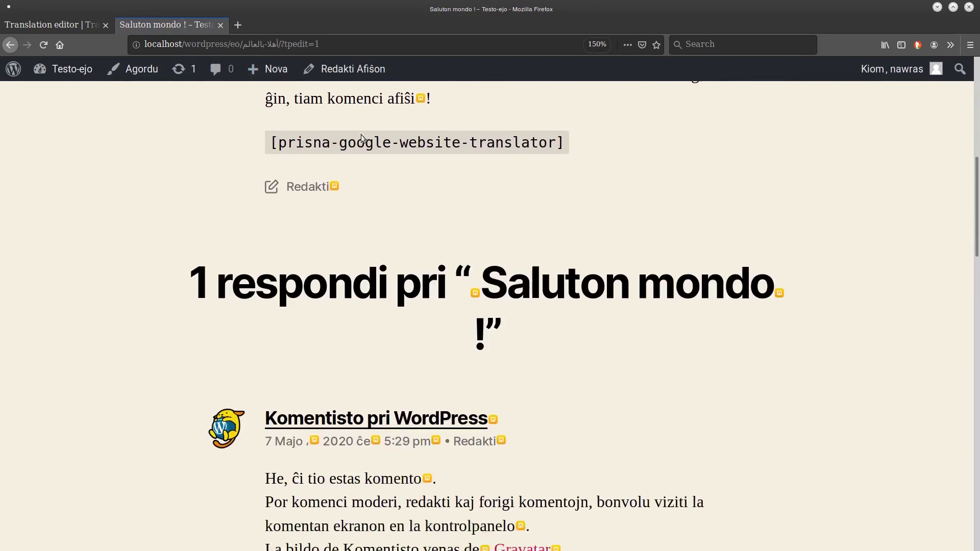
pyautogui.scroll(-5, 361, 137)
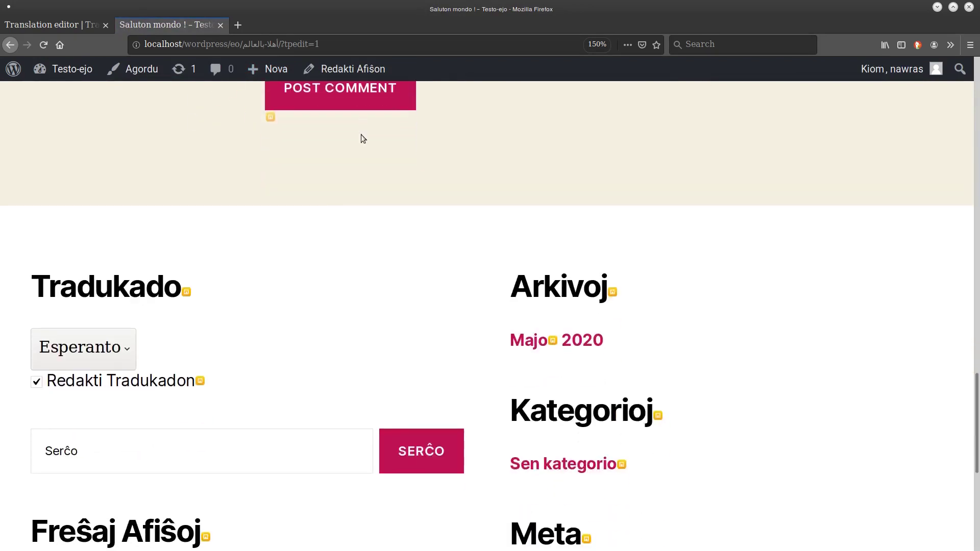
# Switch the post to Marathi and scroll through it.
pyautogui.click(127, 346)
pyautogui.click(96, 305)
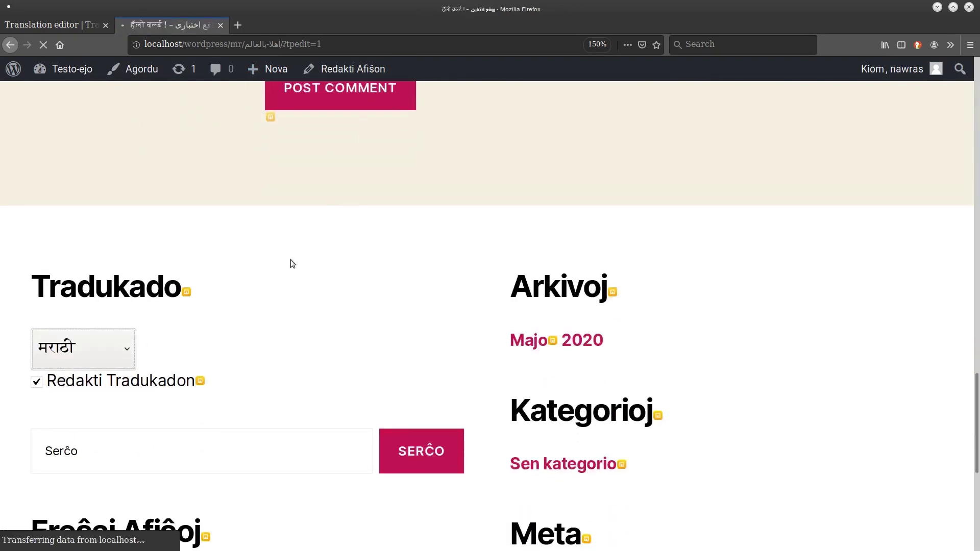
pyautogui.scroll(-1, 307, 256)
pyautogui.scroll(-5, 307, 256)
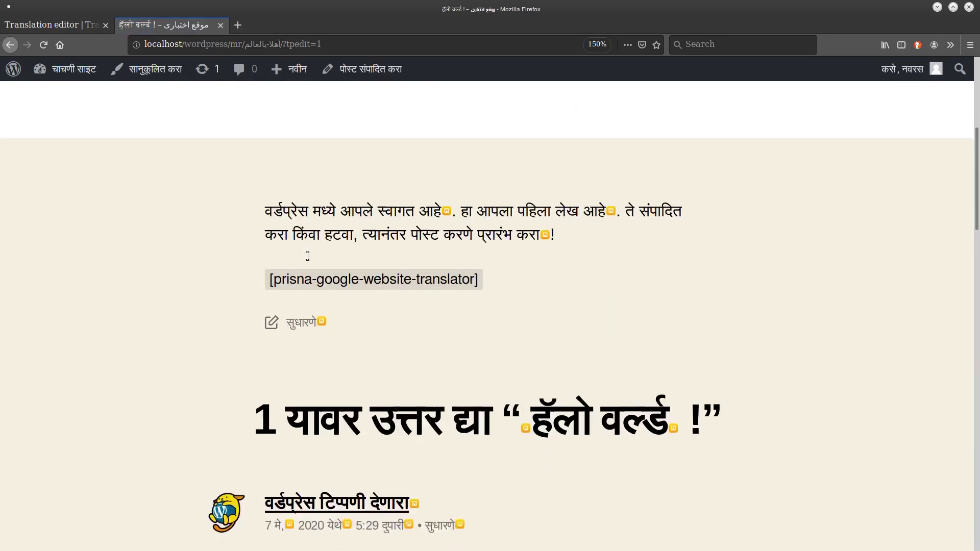
pyautogui.scroll(-12, 308, 260)
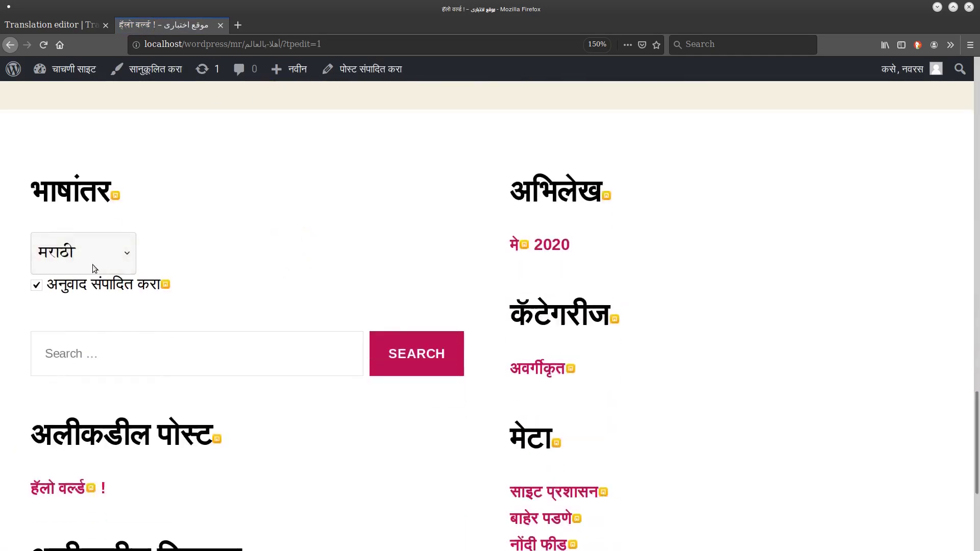
# Show the post in German and scroll through the German page.
pyautogui.click(93, 264)
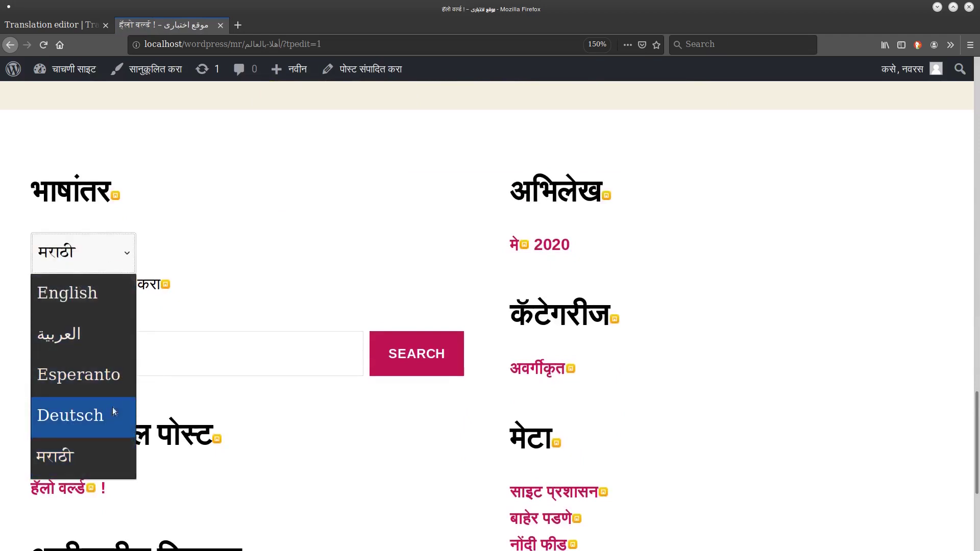
pyautogui.click(103, 417)
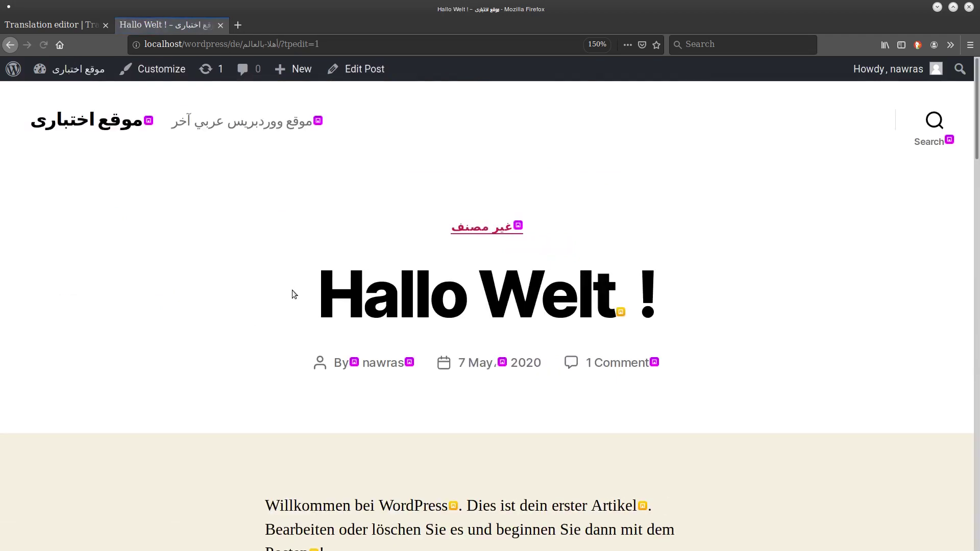
pyautogui.scroll(-1, 292, 290)
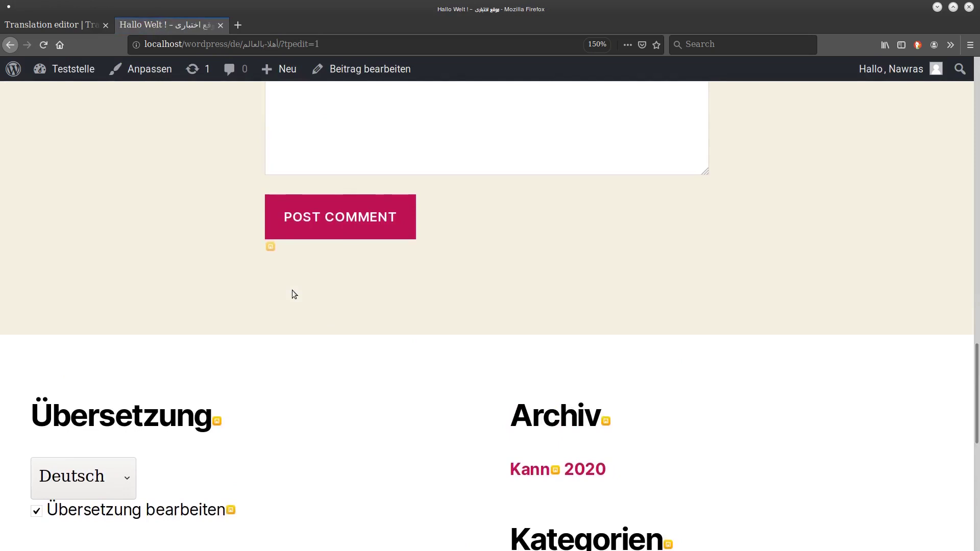
pyautogui.scroll(-9, 292, 295)
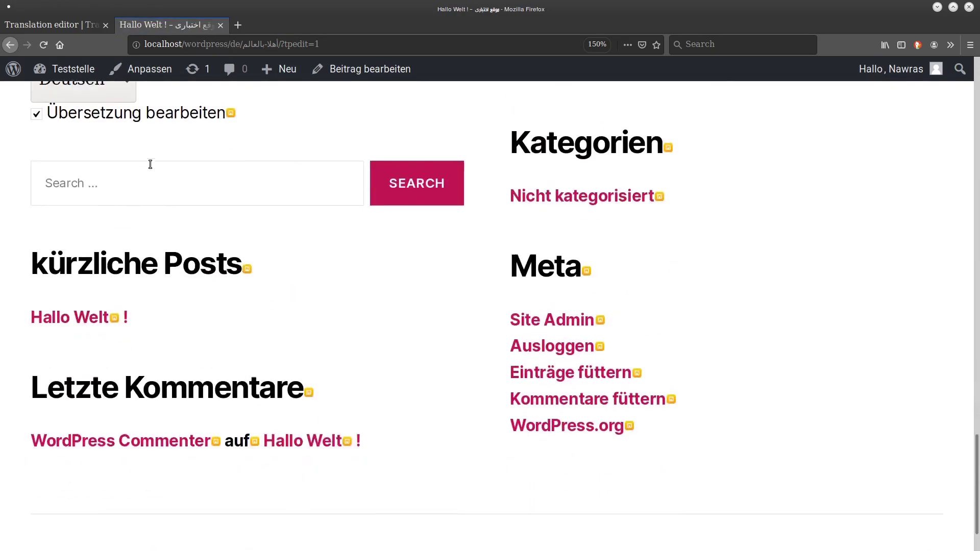
pyautogui.scroll(2, 150, 164)
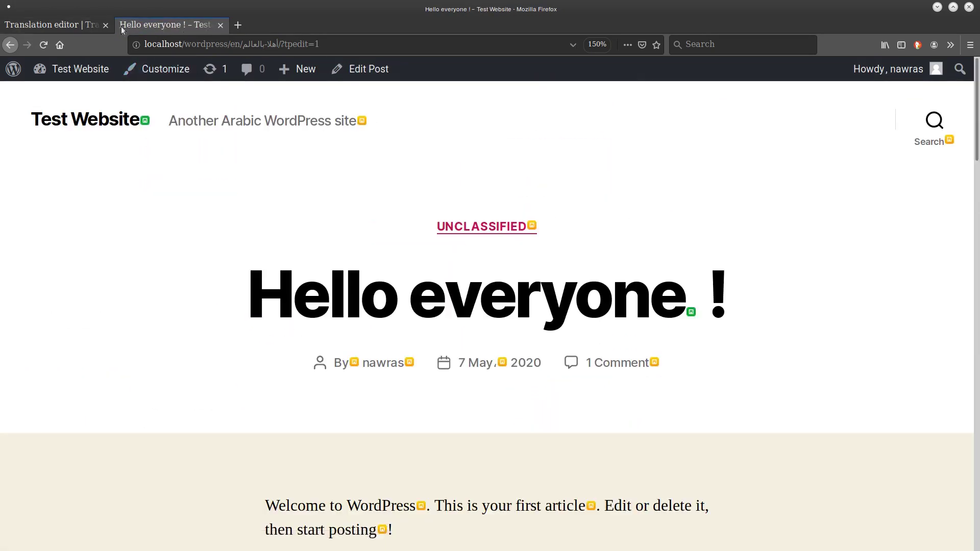
pyautogui.click(76, 26)
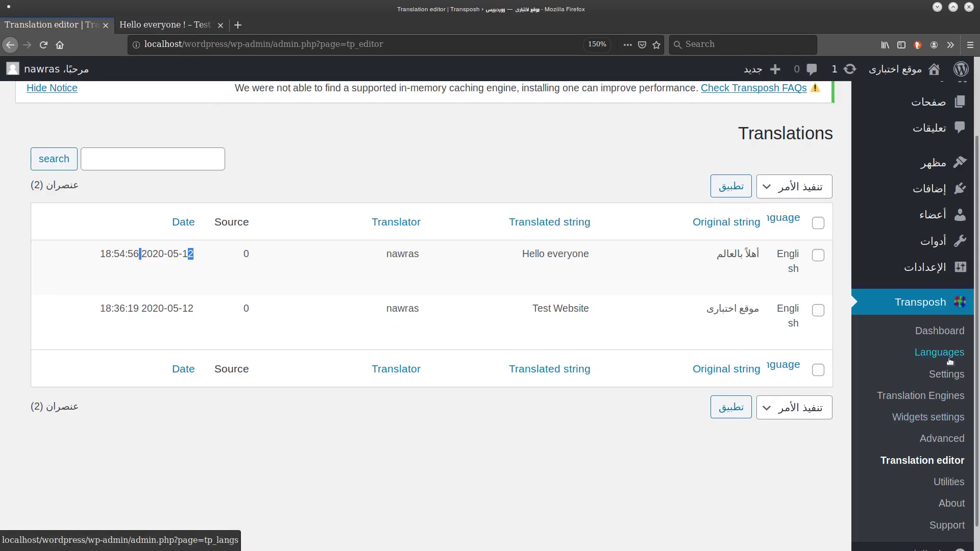
# Open and scroll Transposh's Settings page, then go back to the 'Hello everyone !' post.
pyautogui.click(948, 378)
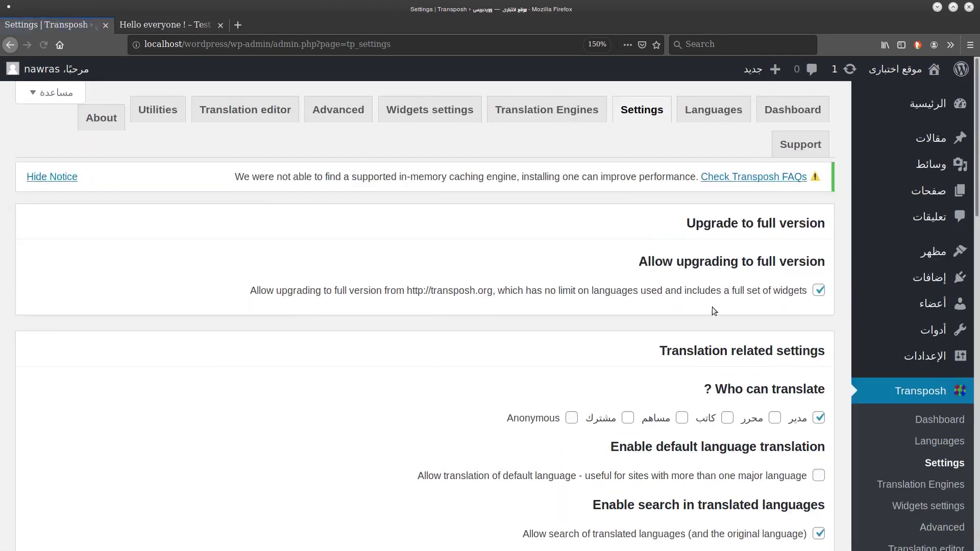
pyautogui.scroll(-3, 743, 361)
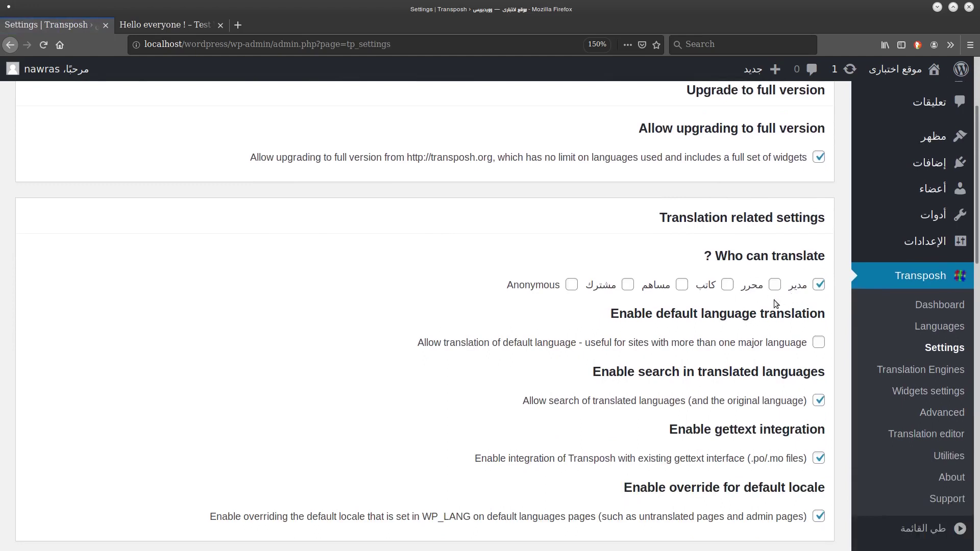
pyautogui.click(122, 23)
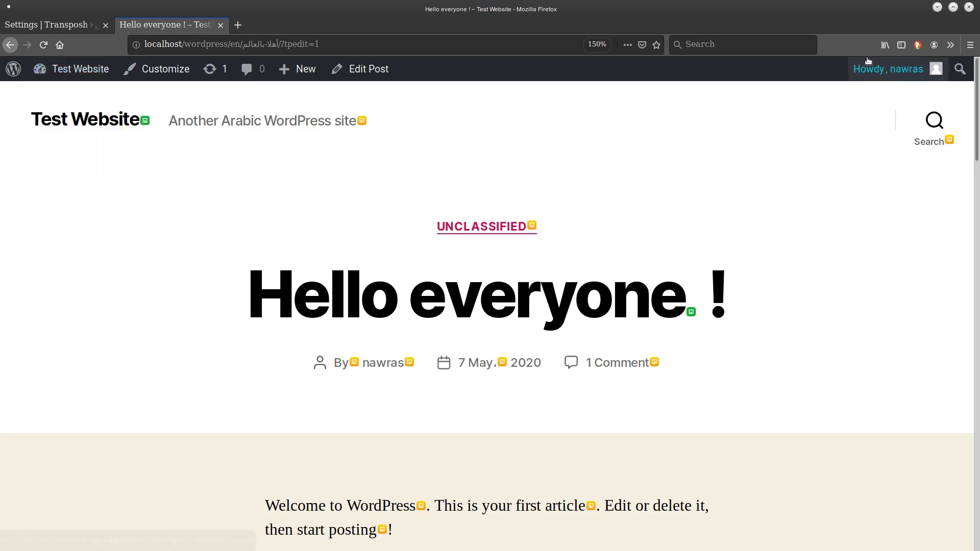
# Log out from the Howdy account menu and return to the front page as a visitor.
pyautogui.moveTo(894, 70)
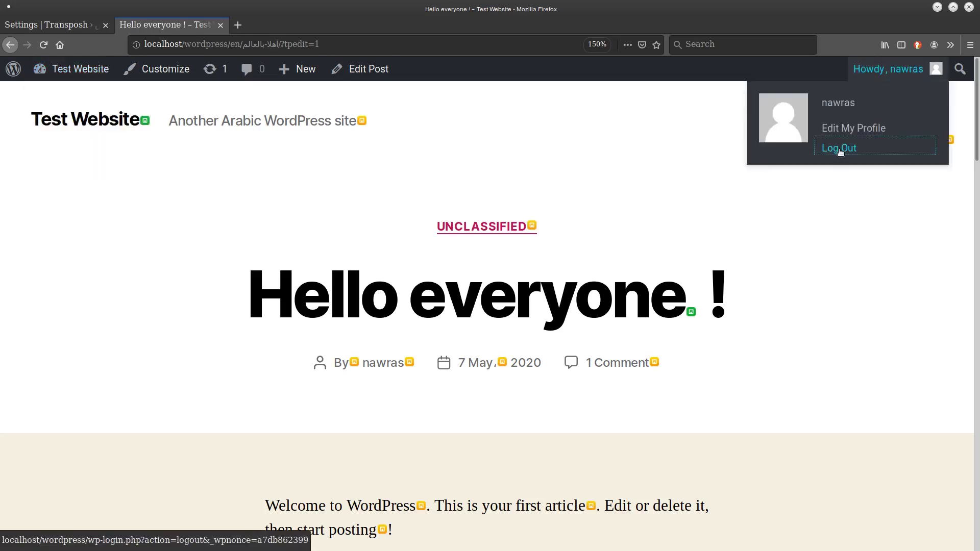
pyautogui.click(839, 149)
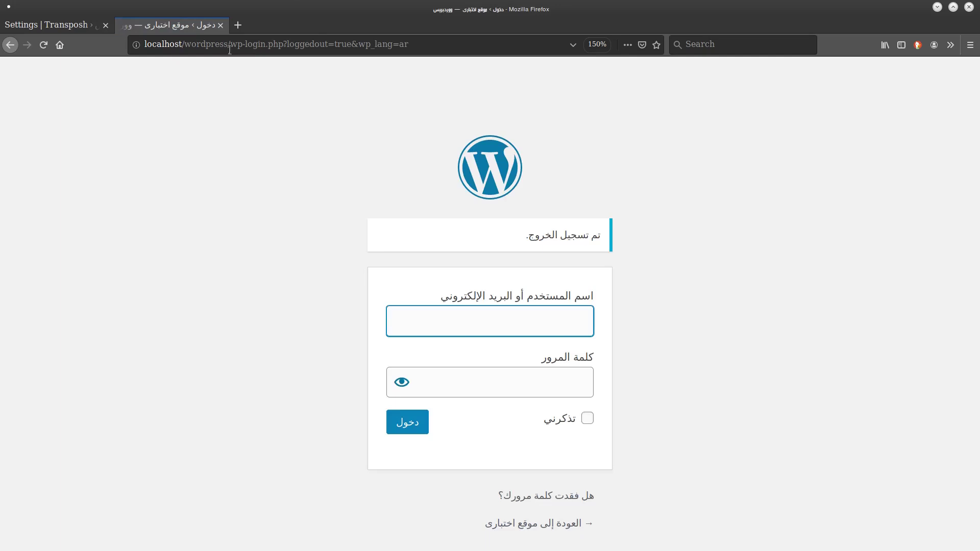
pyautogui.hotkey('alt', 'Left')
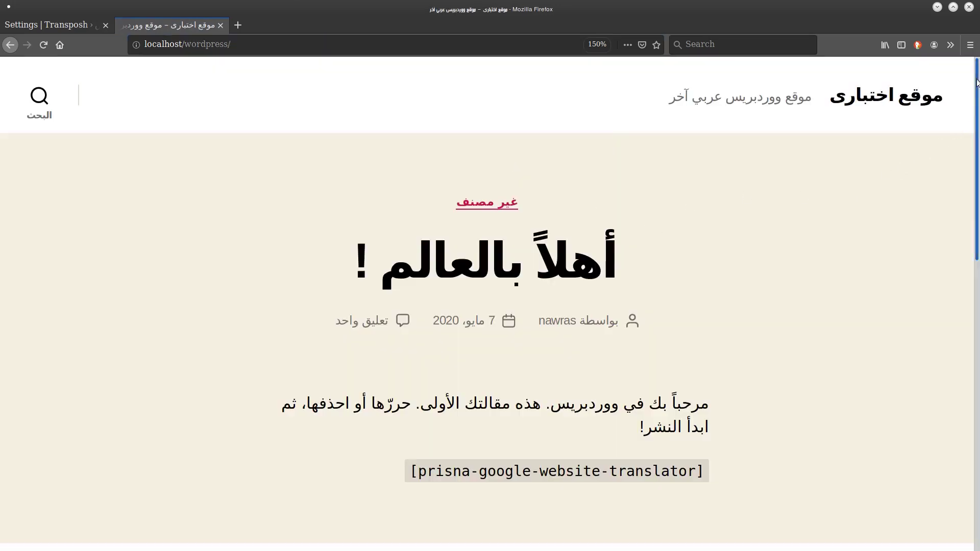
# Choose English in the Translation widget and scroll the visitor front page.
pyautogui.scroll(-10, 935, 250)
pyautogui.scroll(3, 871, 268)
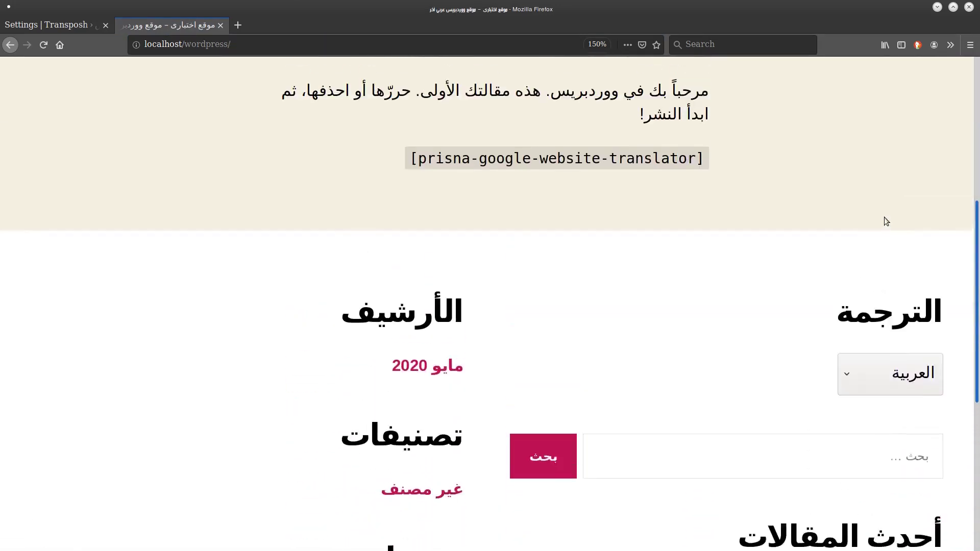
pyautogui.click(868, 373)
pyautogui.click(912, 194)
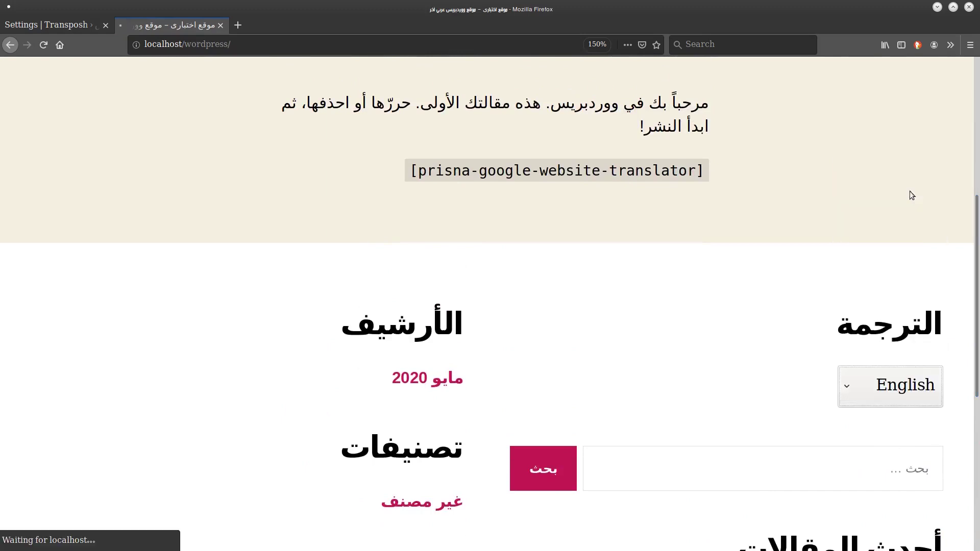
pyautogui.scroll(-15, 947, 364)
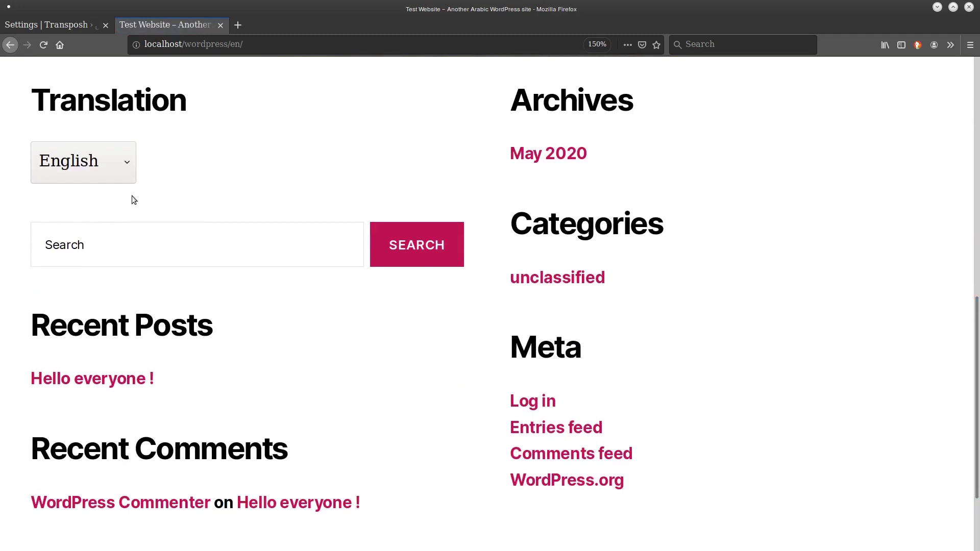
pyautogui.scroll(-7, 131, 194)
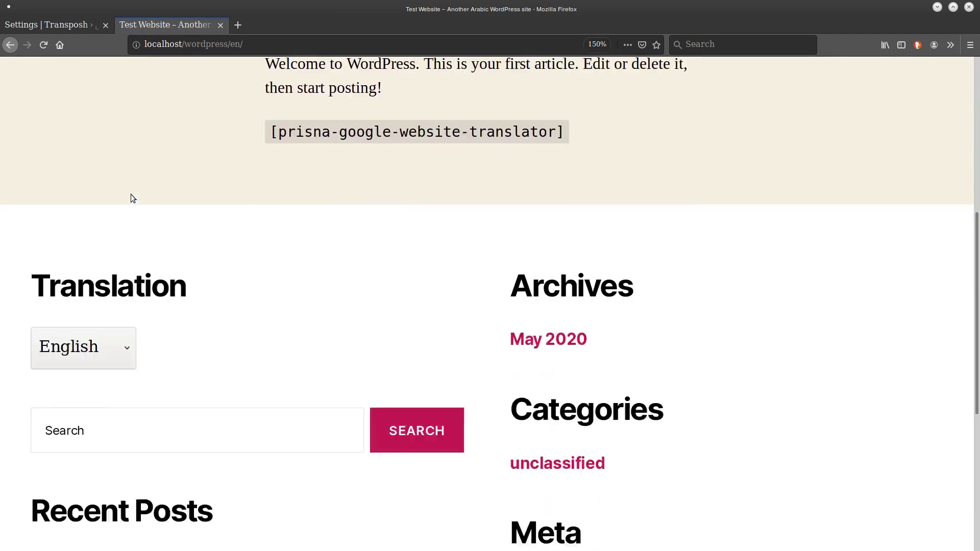
# Switch the visitor front page to Deutsch and scroll through the German 'Hallo Welt !' page and widgets.
pyautogui.scroll(-2, 131, 194)
pyautogui.click(102, 247)
pyautogui.click(129, 416)
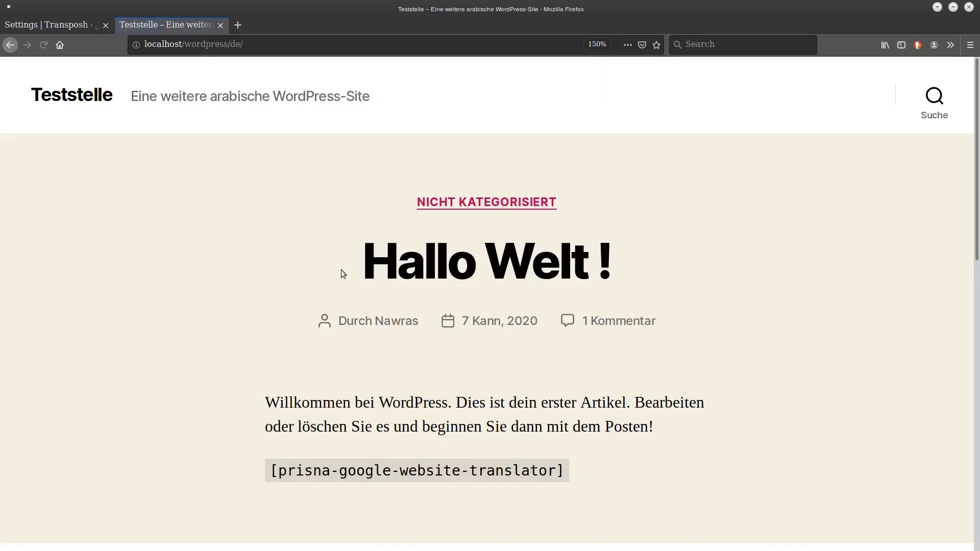
pyautogui.scroll(-10, 341, 274)
pyautogui.scroll(6, 341, 275)
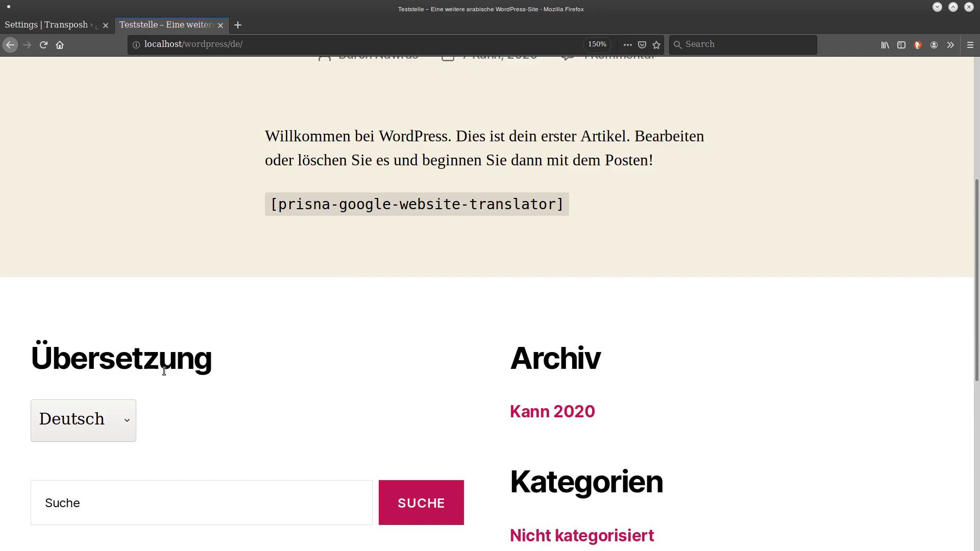
pyautogui.scroll(5, 164, 370)
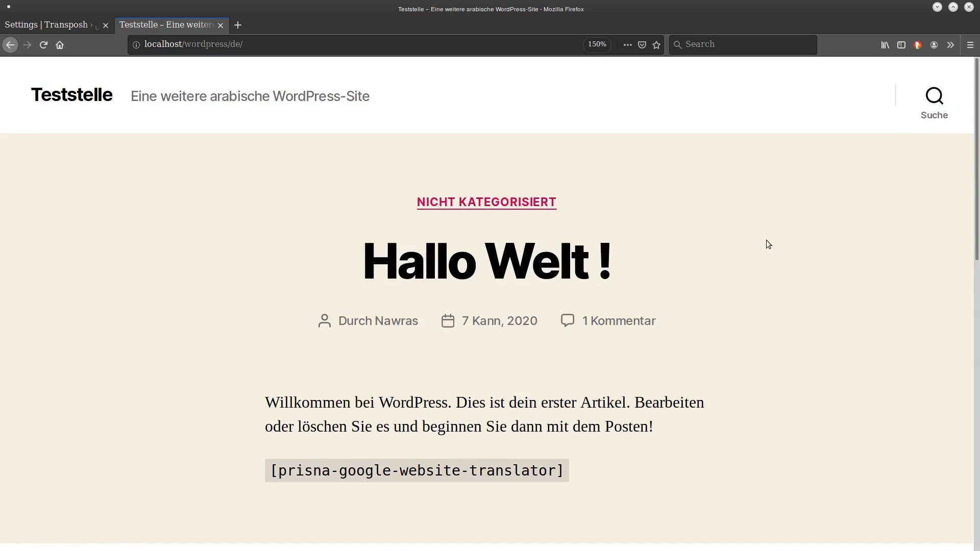
pyautogui.scroll(-15, 924, 434)
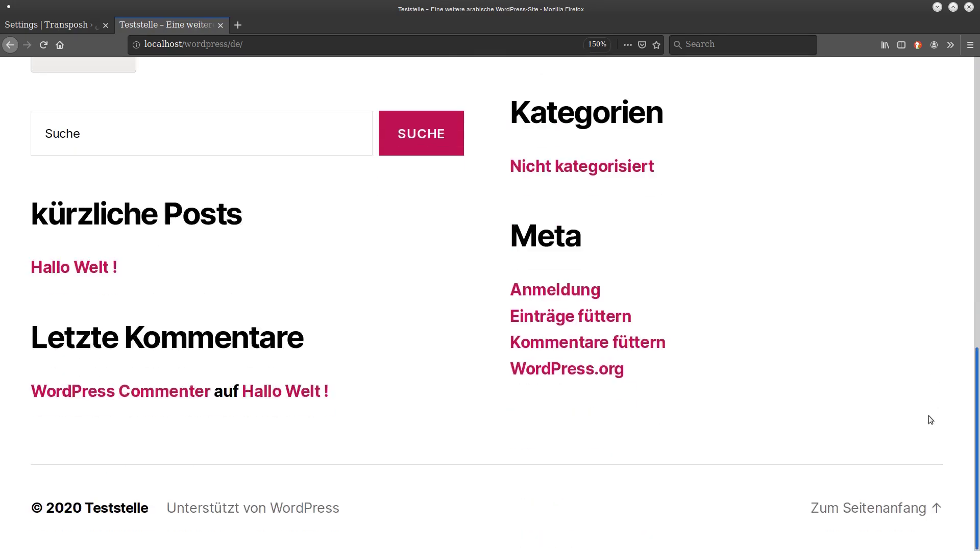
pyautogui.scroll(4, 934, 306)
pyautogui.scroll(1, 332, 236)
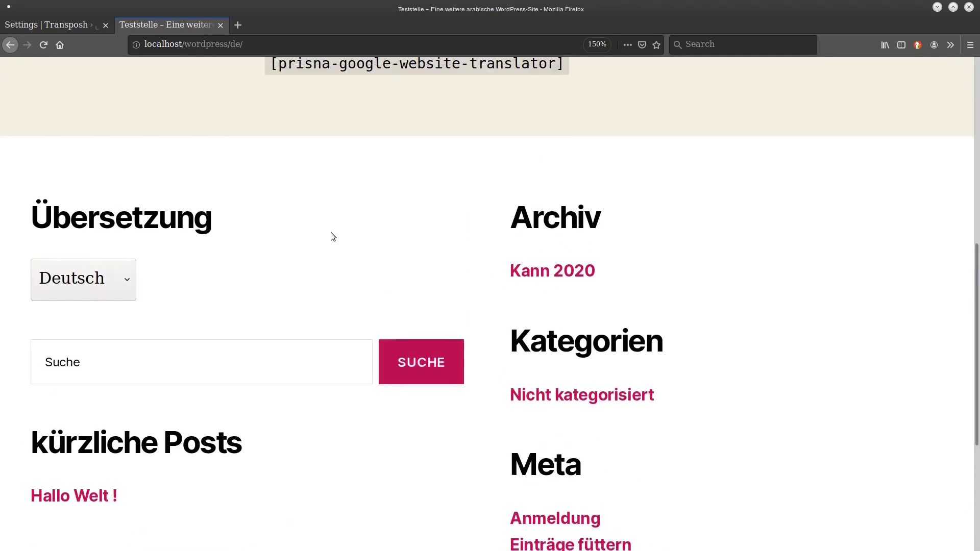
pyautogui.scroll(8, 332, 233)
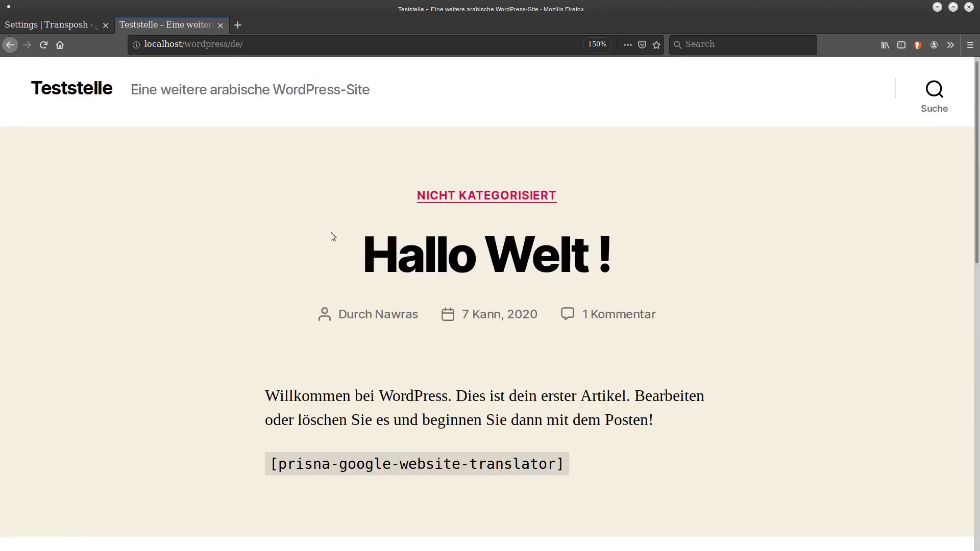
pyautogui.scroll(-9, 331, 235)
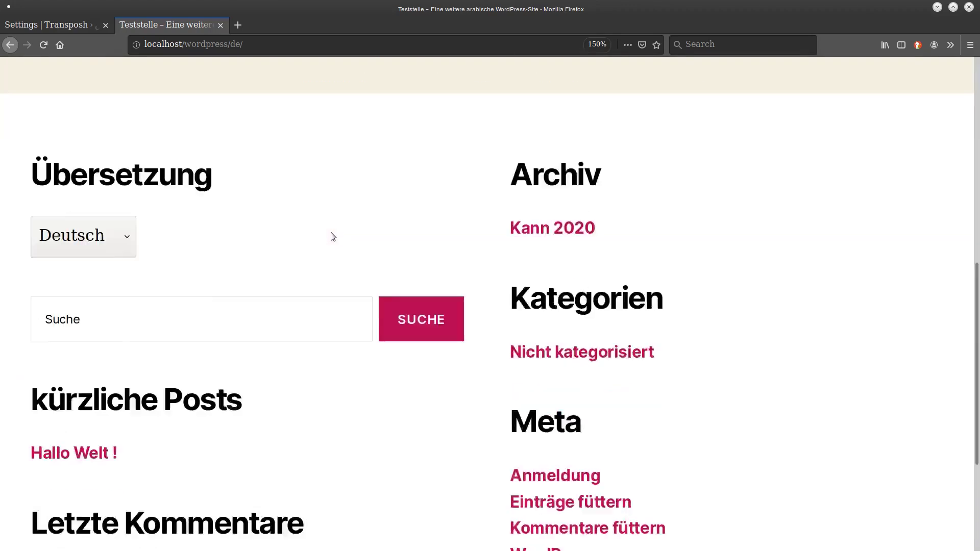
pyautogui.scroll(4, 332, 236)
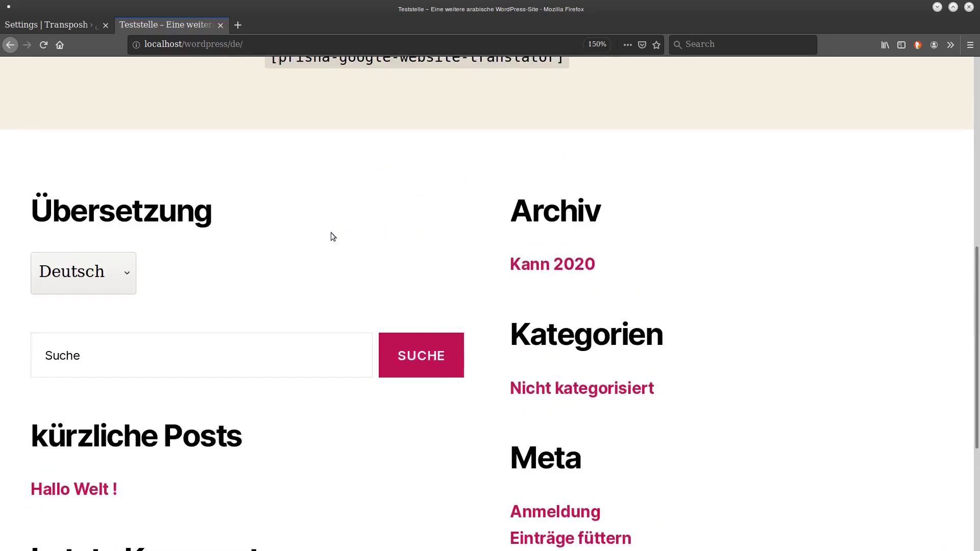
pyautogui.scroll(1, 333, 237)
pyautogui.scroll(7, 333, 237)
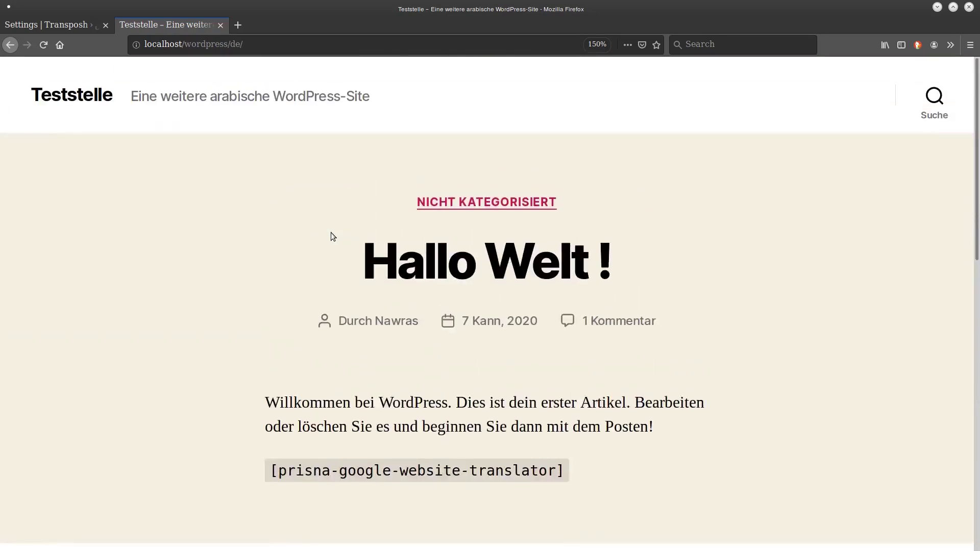